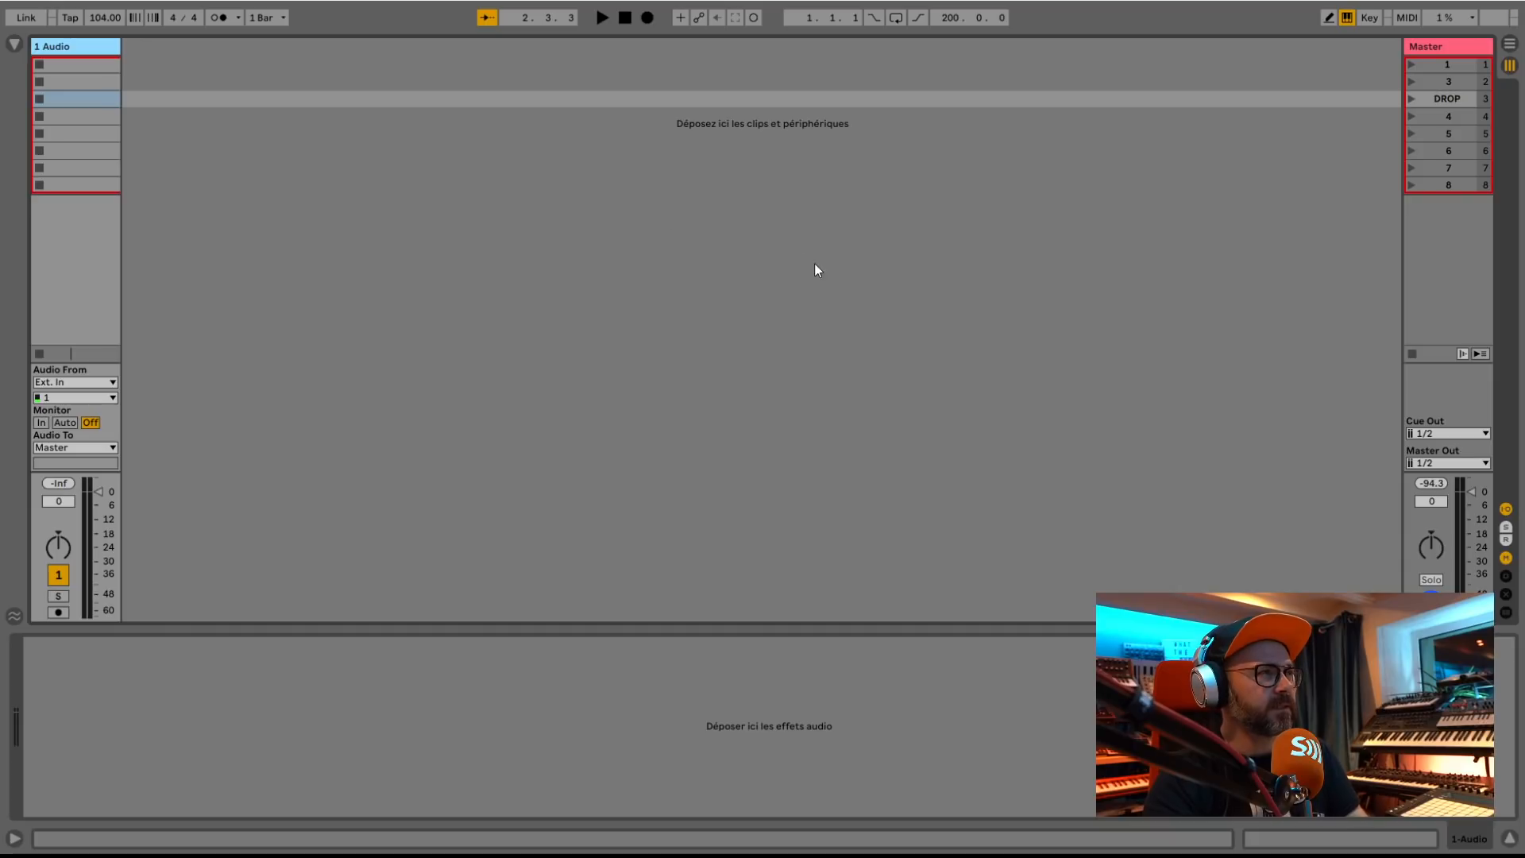
Switch to the Arrangement view, narrow the browser and insert a MIDI track below the audio track
{"action": "key", "text": "Tab"}
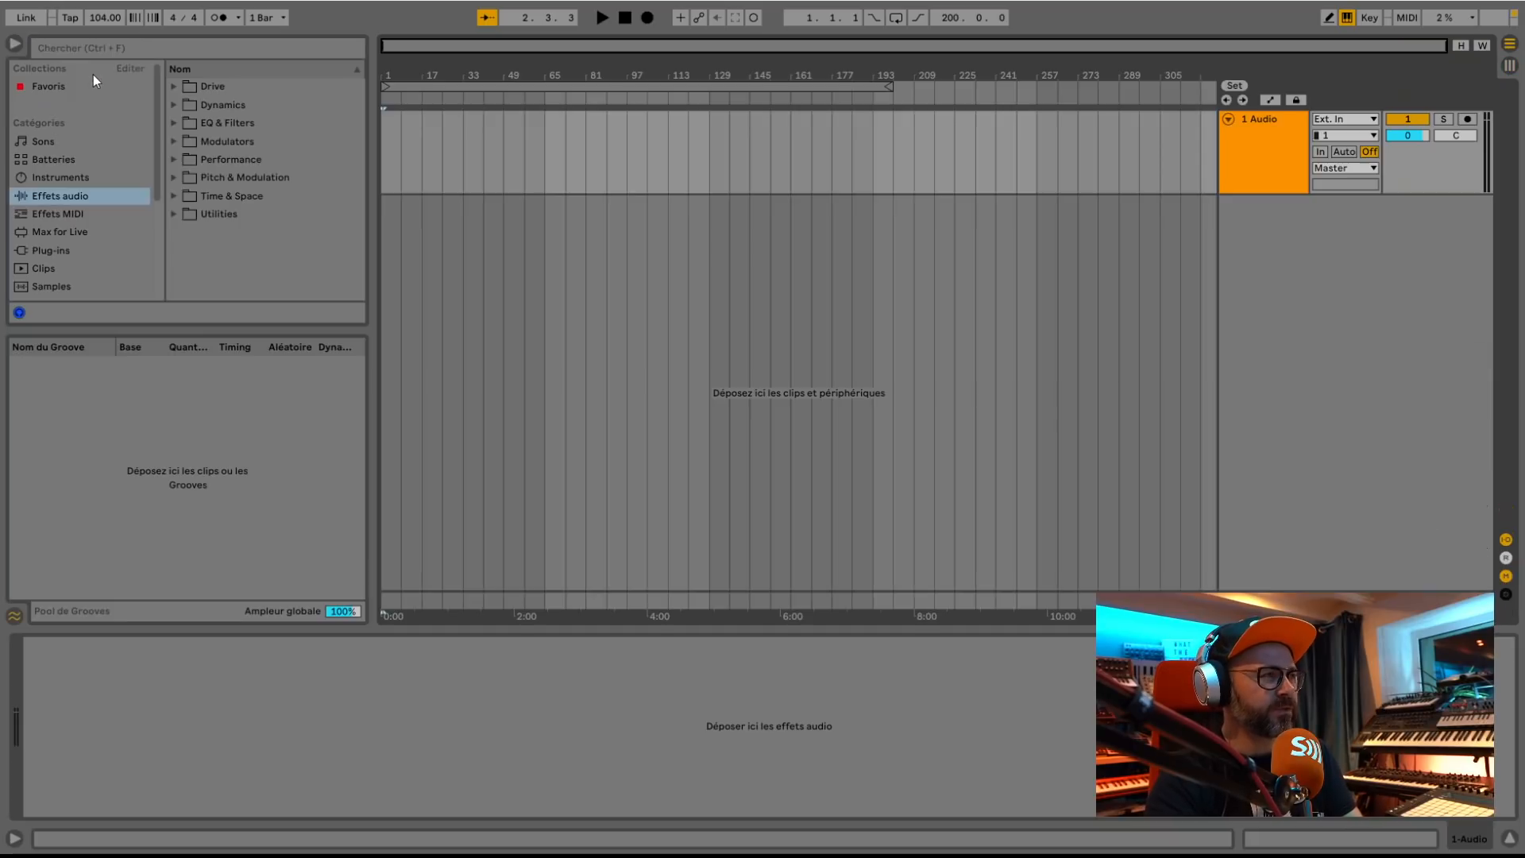
{"action": "left_click_drag", "start_coordinate": [372, 289], "coordinate": [163, 246]}
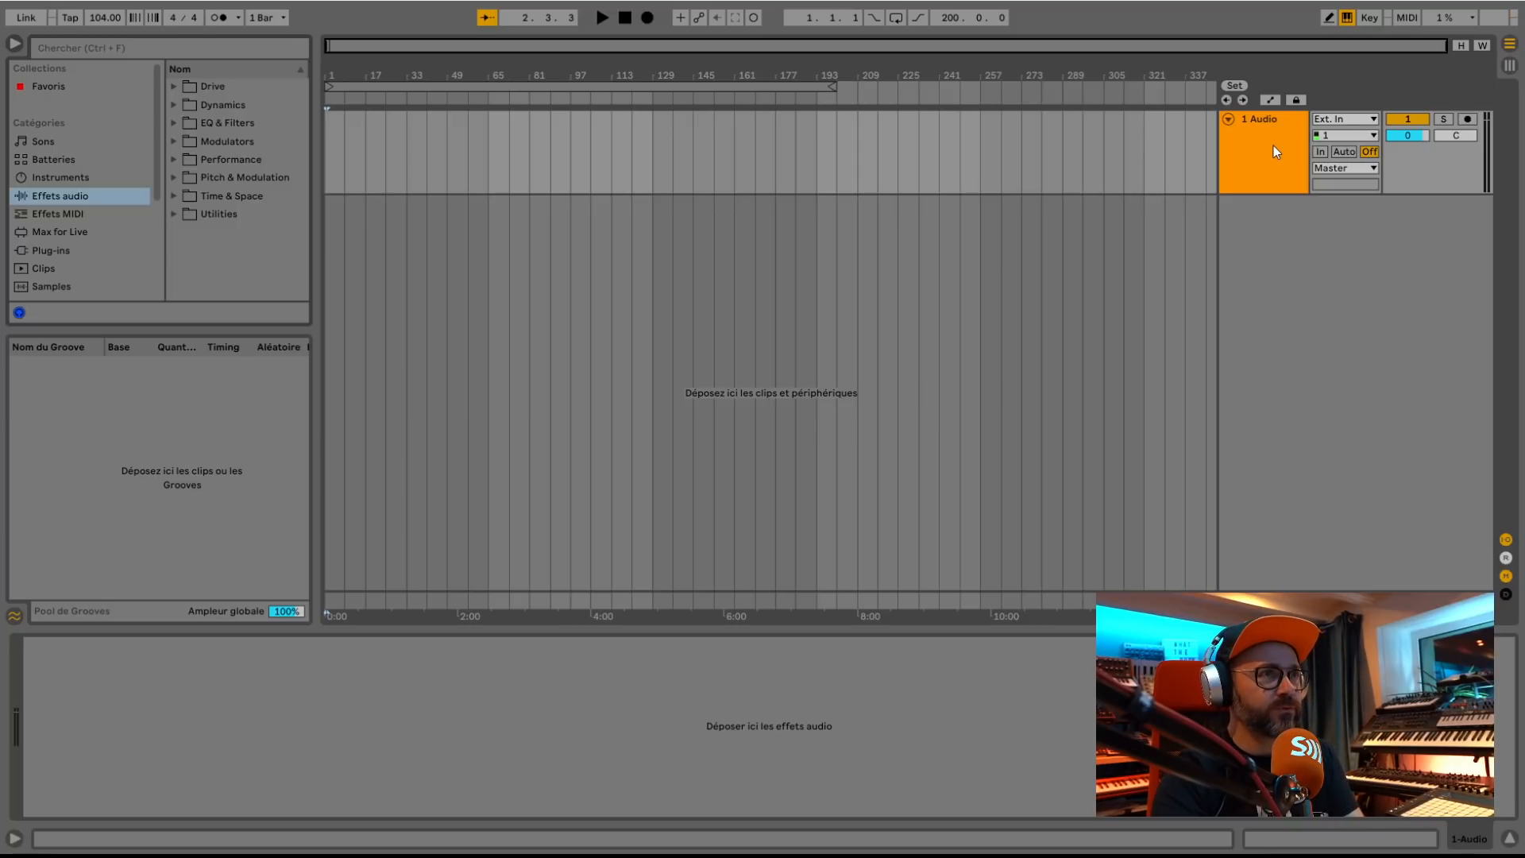
{"action": "right_click", "coordinate": [1264, 243]}
{"action": "left_click", "coordinate": [1303, 266]}
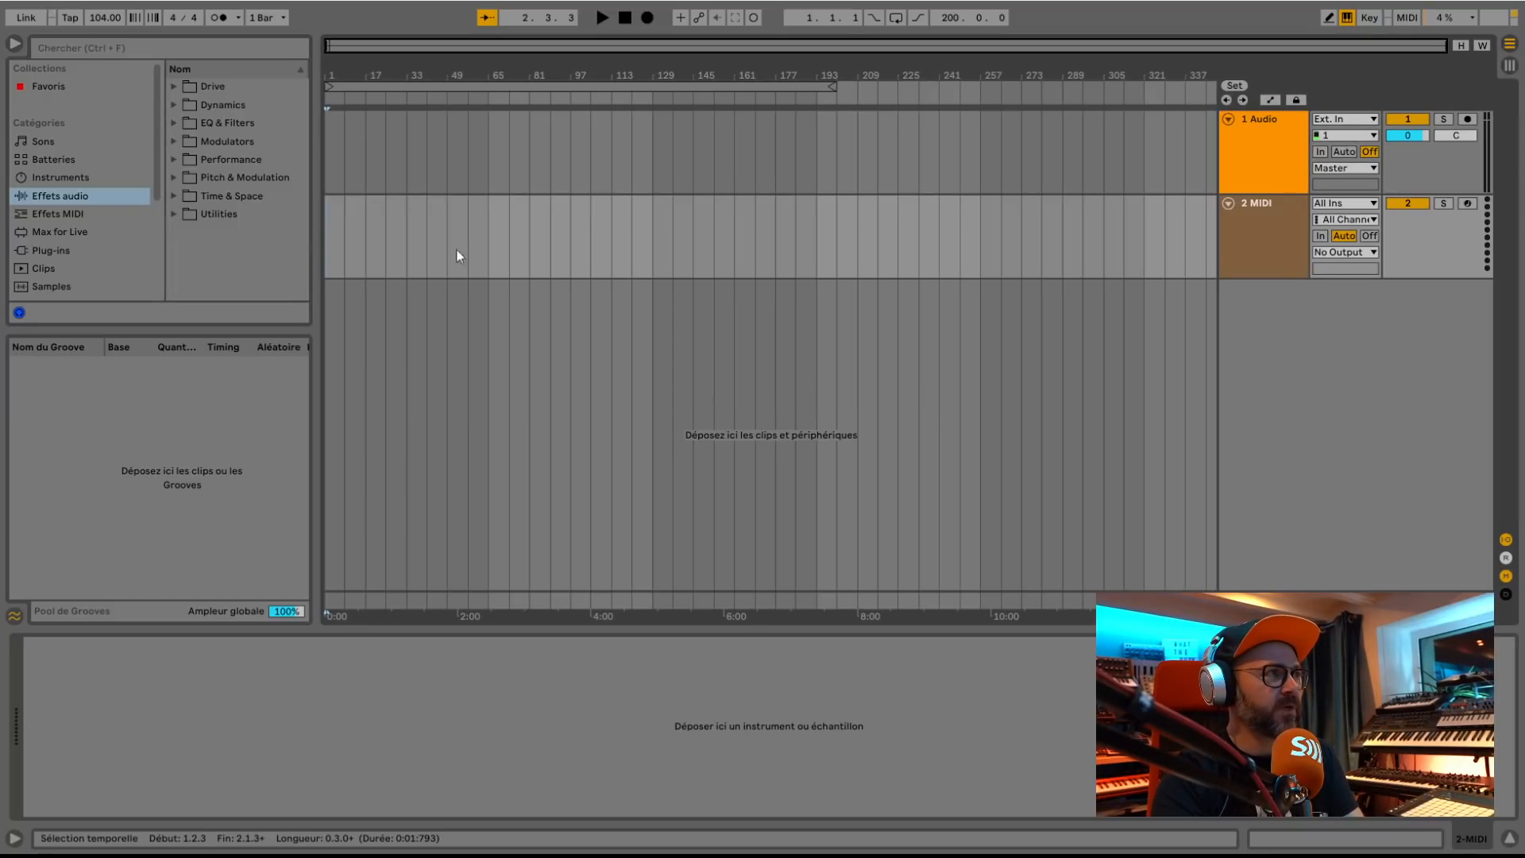
Load the Wavetable instrument on the new MIDI track, place the insert marker at bar 9 and arm the track for recording
{"action": "scroll", "coordinate": [56, 260], "scroll_direction": "down", "scroll_amount": 2}
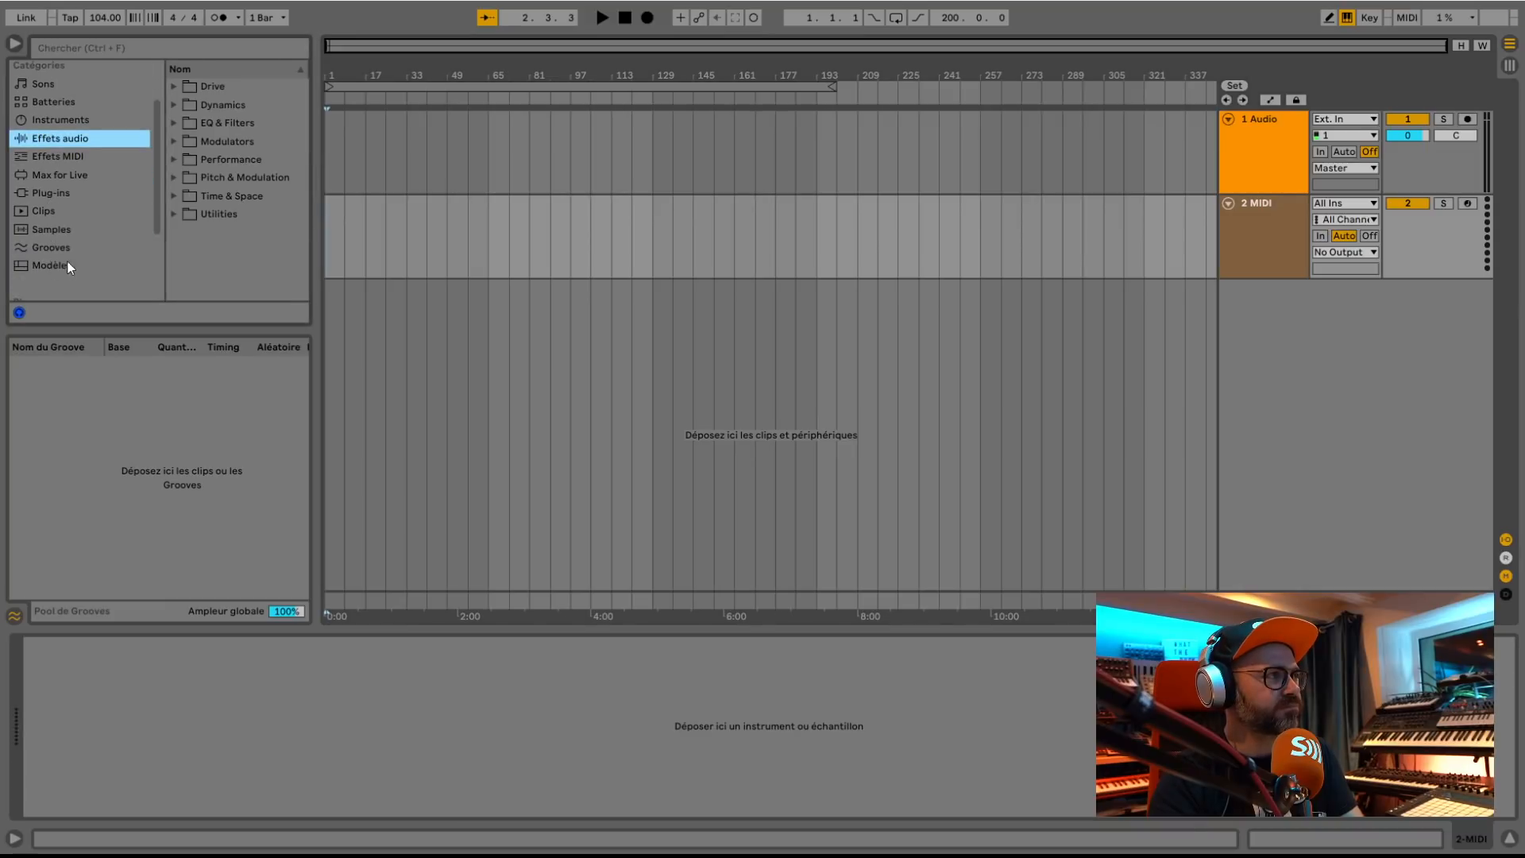
{"action": "left_click", "coordinate": [56, 120]}
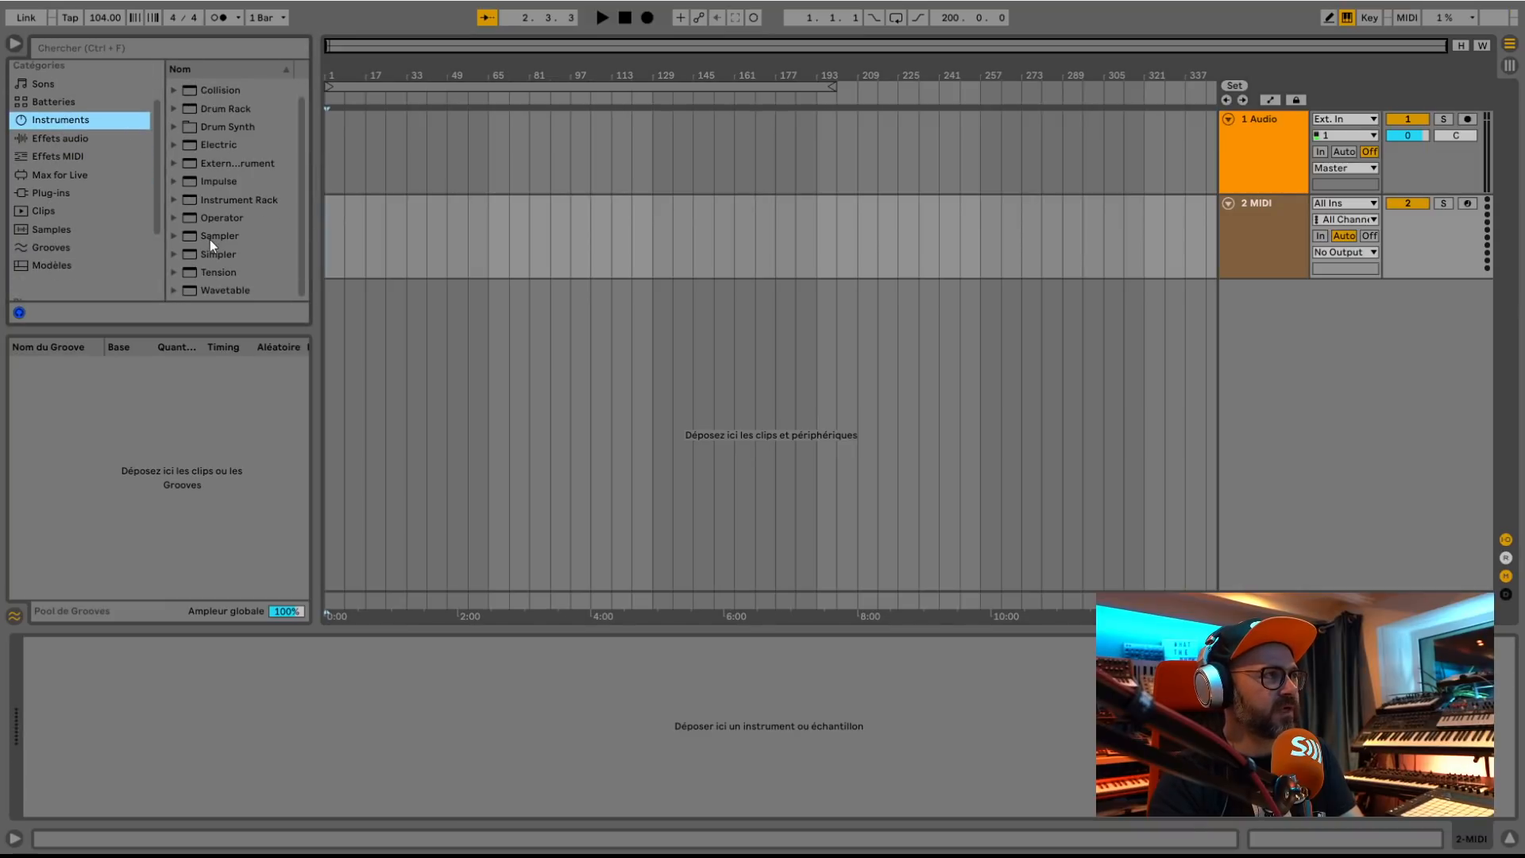
{"action": "left_click", "coordinate": [208, 288]}
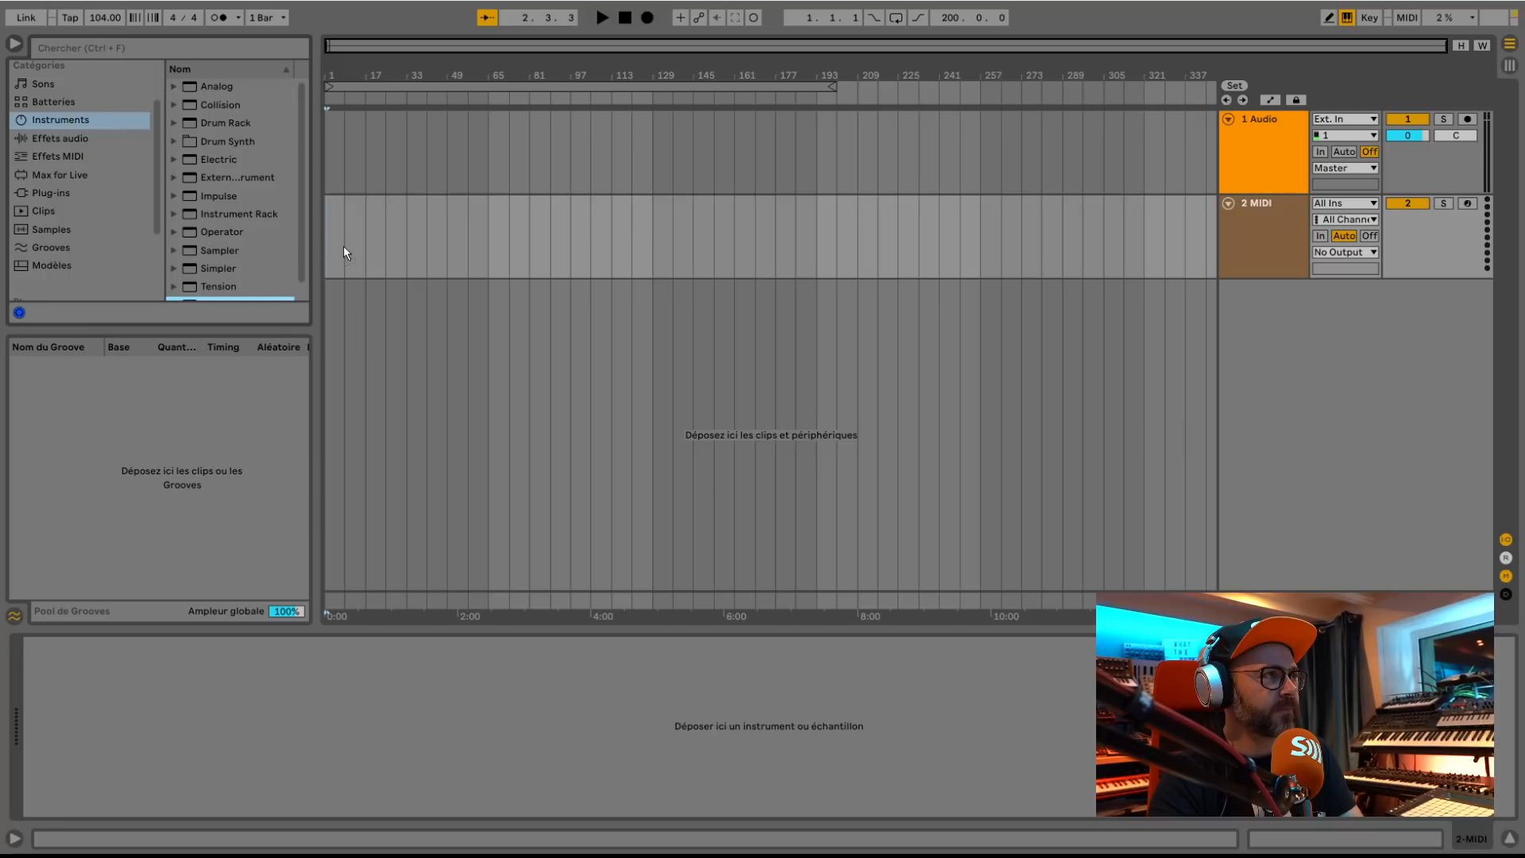
{"action": "key", "text": "Return"}
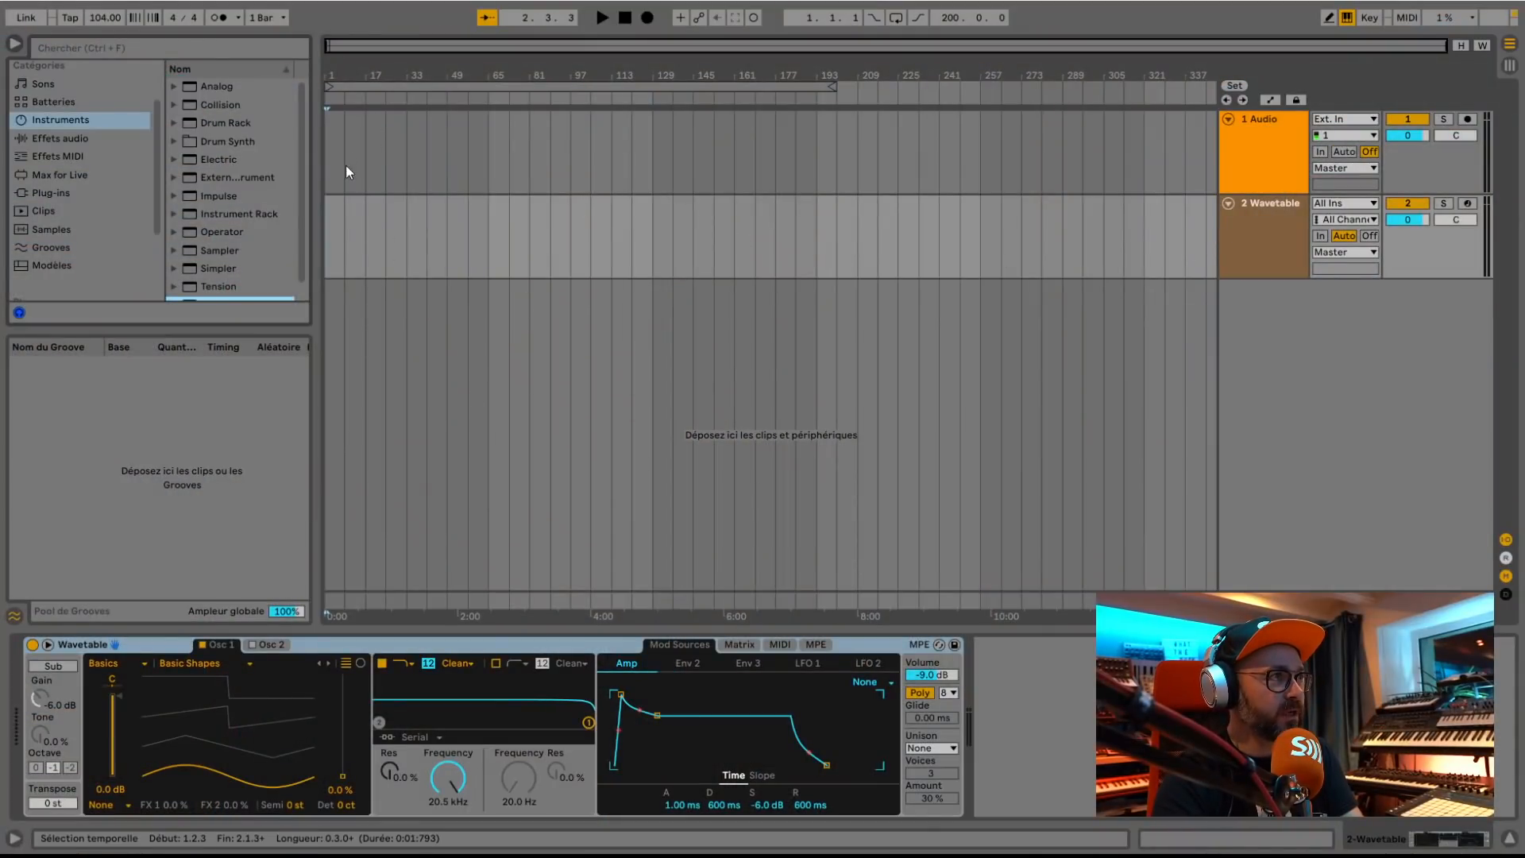
{"action": "left_click", "coordinate": [344, 251]}
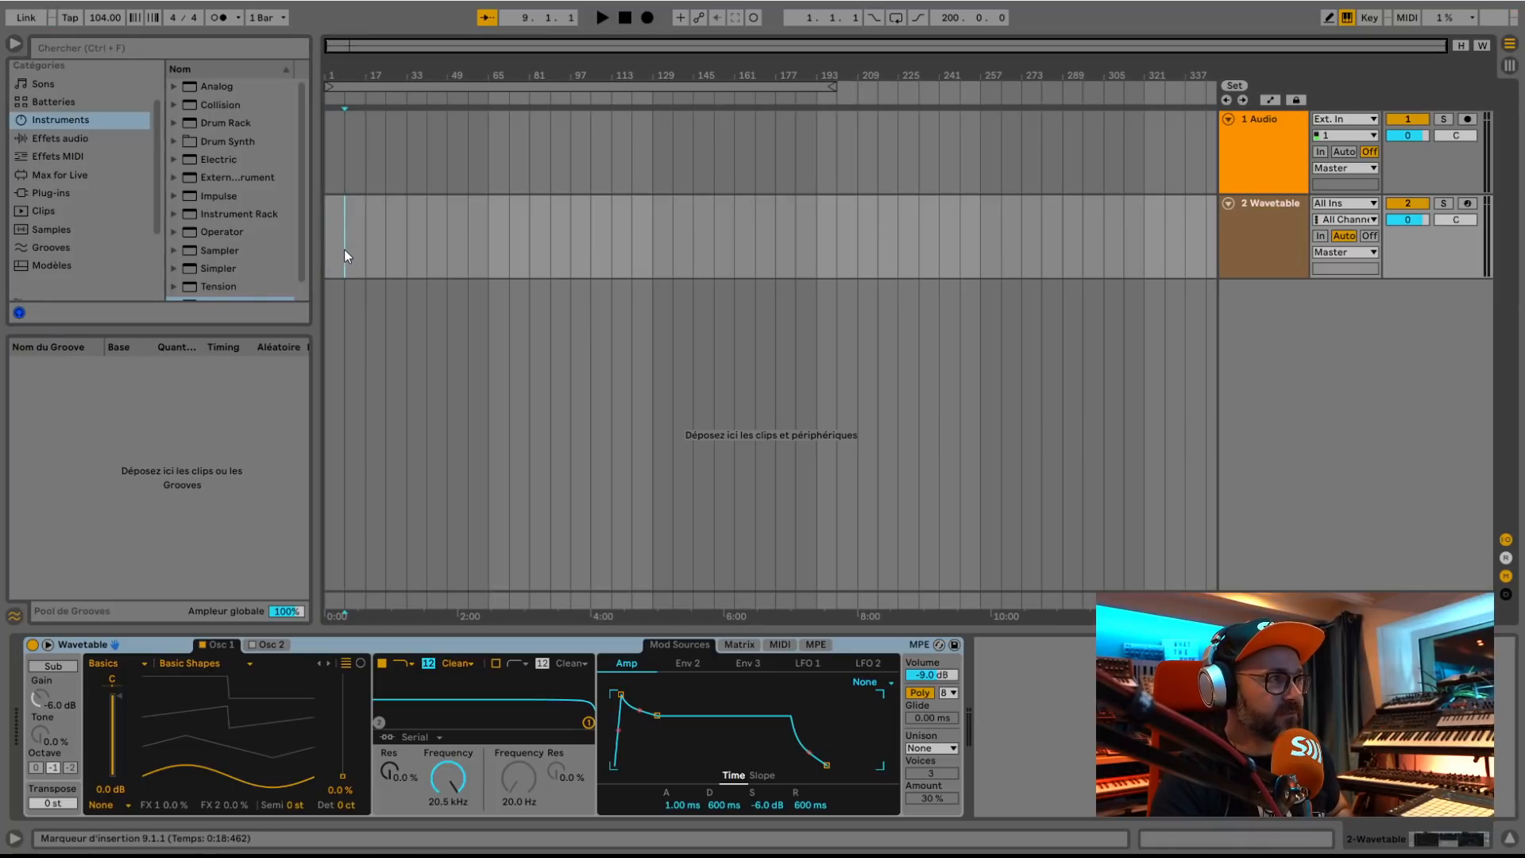
{"action": "left_click", "coordinate": [1468, 207]}
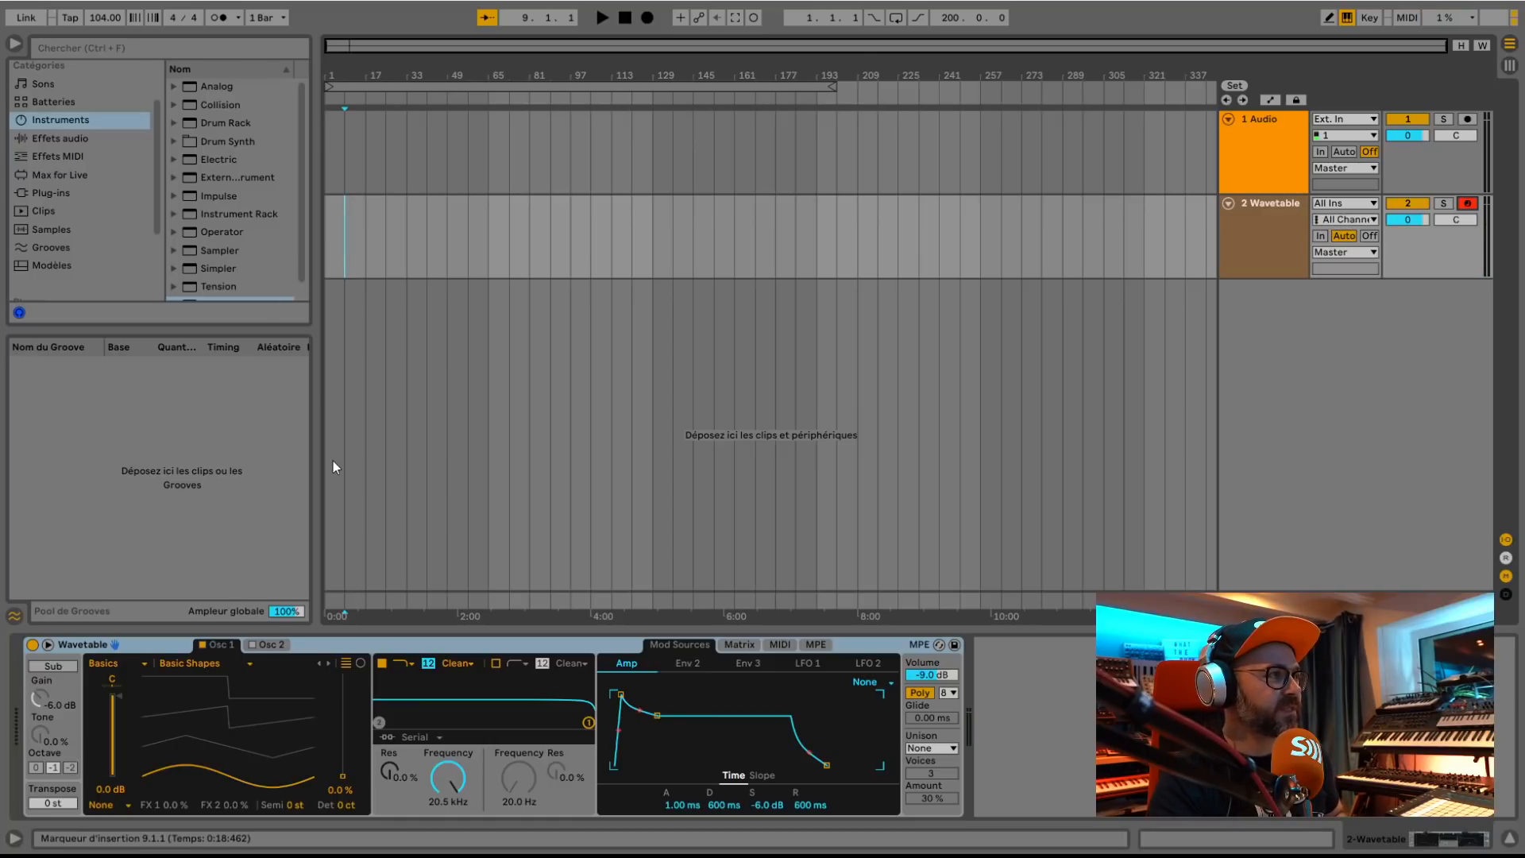
Expand Wavetable's Ambient & Evolving presets in the browser and widen the browser so the preset names fit
{"action": "scroll", "coordinate": [264, 170], "scroll_direction": "down", "scroll_amount": 1}
{"action": "left_click", "coordinate": [174, 290]}
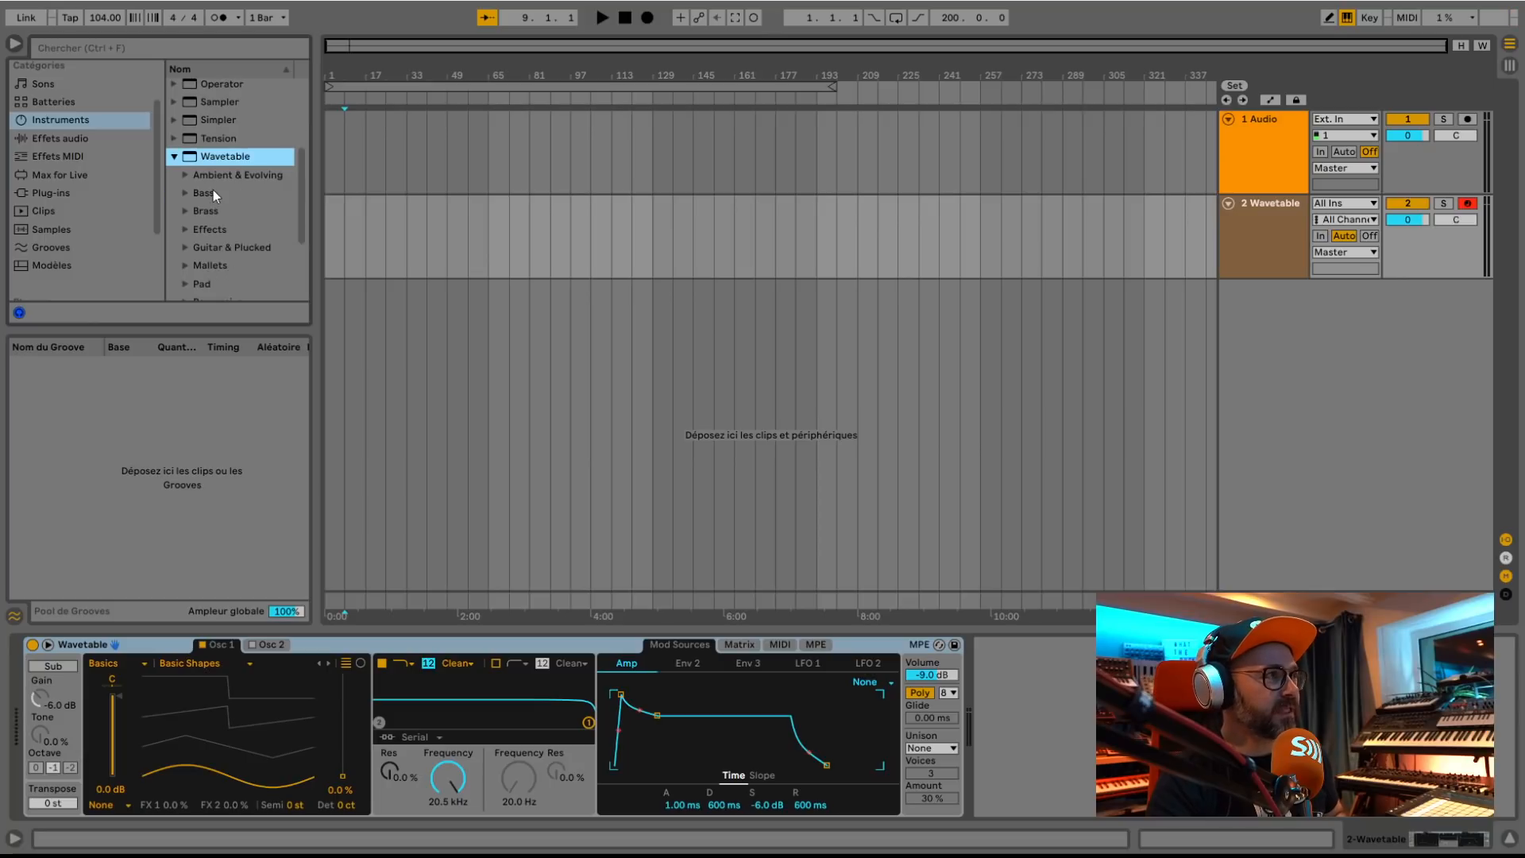
{"action": "left_click", "coordinate": [184, 175]}
{"action": "scroll", "coordinate": [262, 230], "scroll_direction": "down", "scroll_amount": 2}
{"action": "left_click_drag", "start_coordinate": [309, 236], "coordinate": [418, 237]}
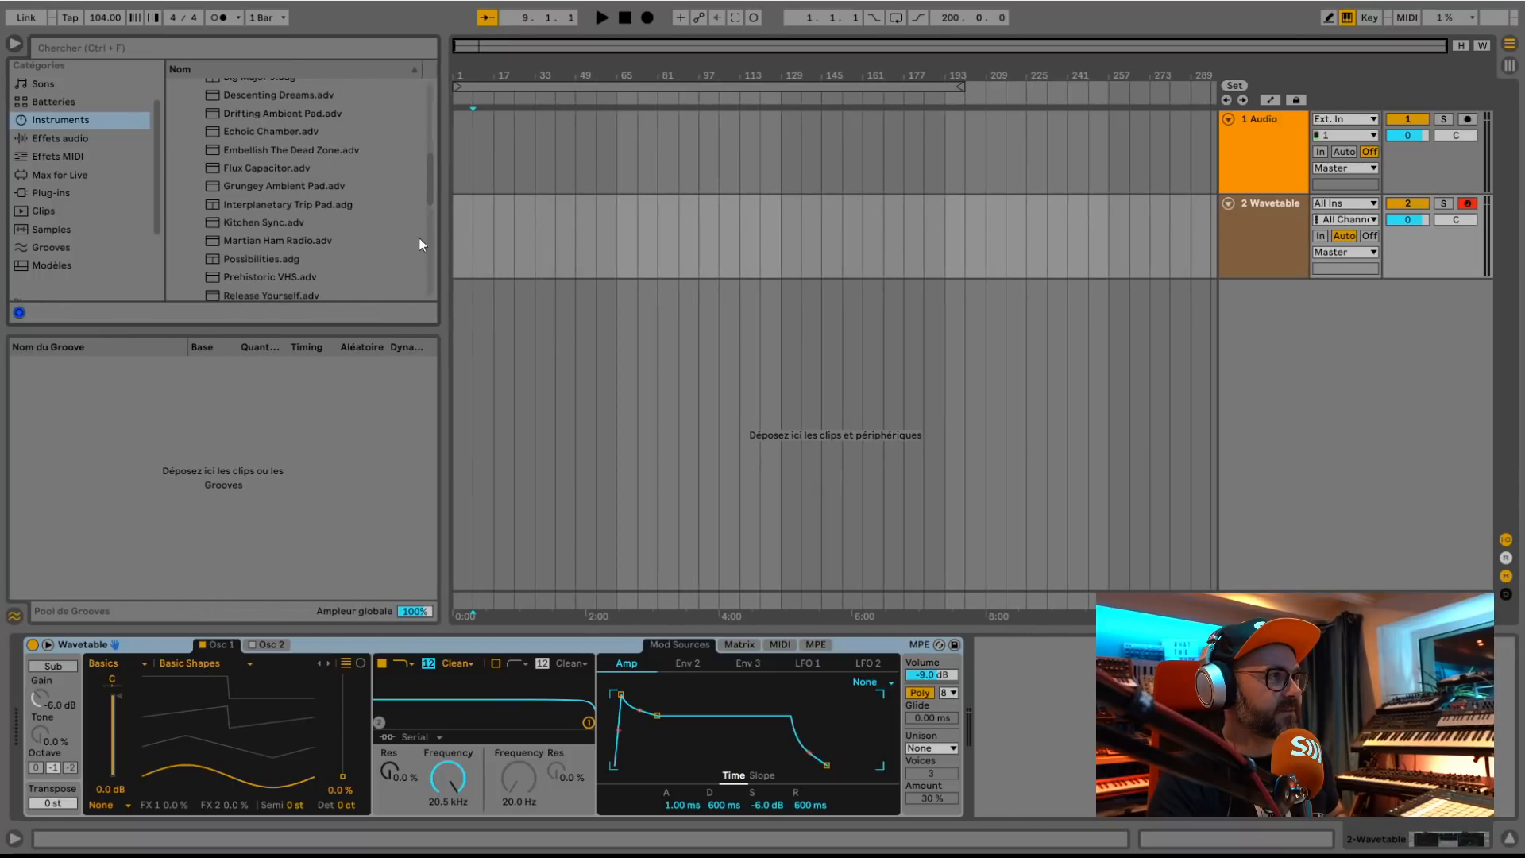
Audition several Ambient & Evolving presets, including Drifting Ambient Pad.adv, and load Symphonialgorithmic.adv on the MIDI track
{"action": "left_click", "coordinate": [265, 121]}
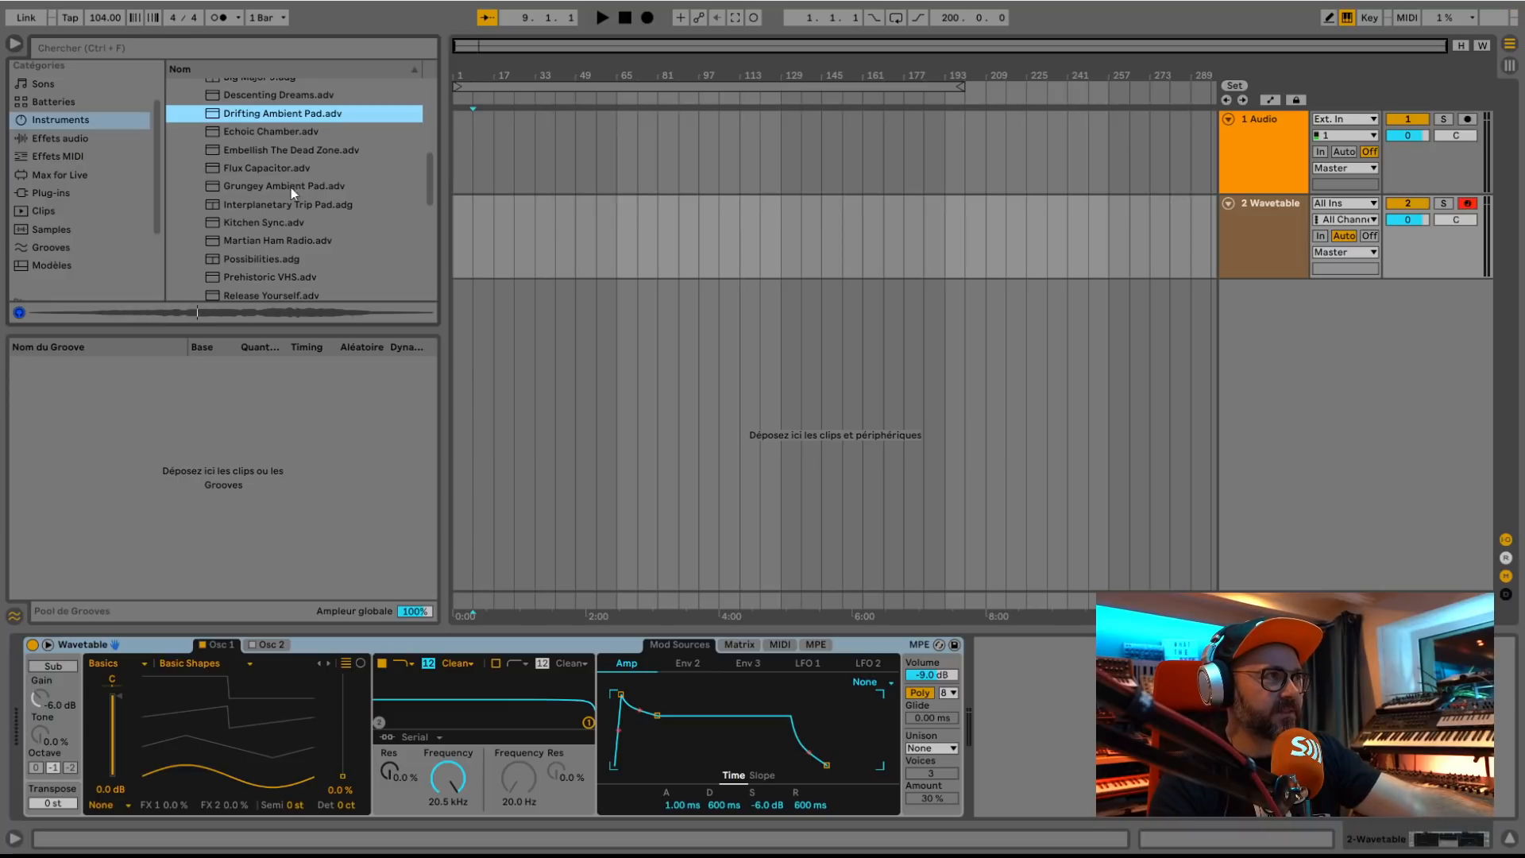
{"action": "left_click", "coordinate": [267, 221]}
{"action": "left_click", "coordinate": [264, 264]}
{"action": "scroll", "coordinate": [293, 264], "scroll_direction": "down", "scroll_amount": 1}
{"action": "left_click", "coordinate": [266, 291]}
{"action": "scroll", "coordinate": [311, 262], "scroll_direction": "down", "scroll_amount": 2}
{"action": "left_click", "coordinate": [313, 252]}
{"action": "scroll", "coordinate": [273, 267], "scroll_direction": "down", "scroll_amount": 1}
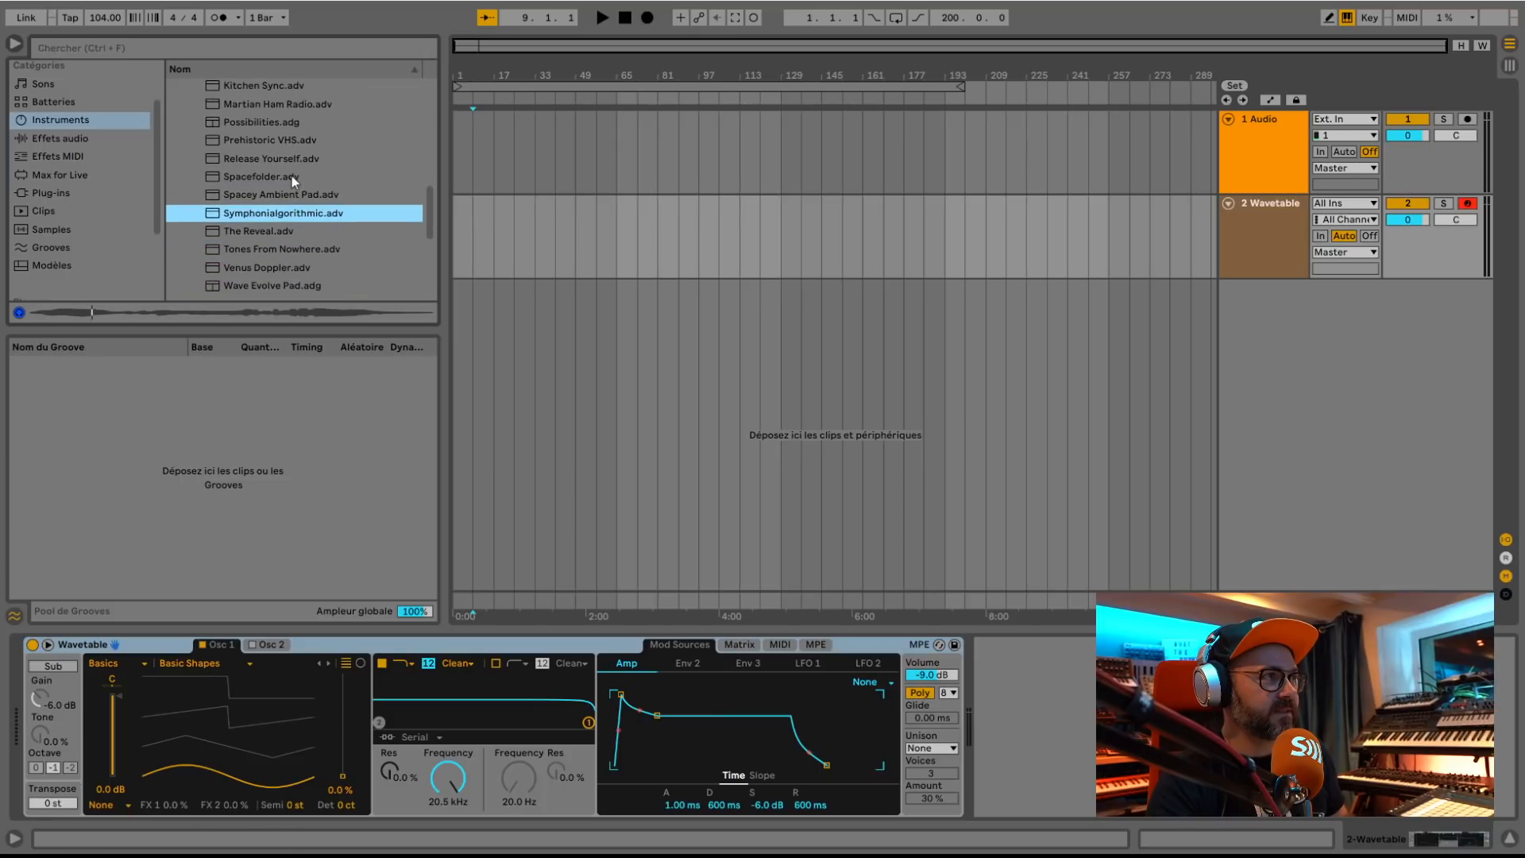
{"action": "double_click", "coordinate": [255, 211]}
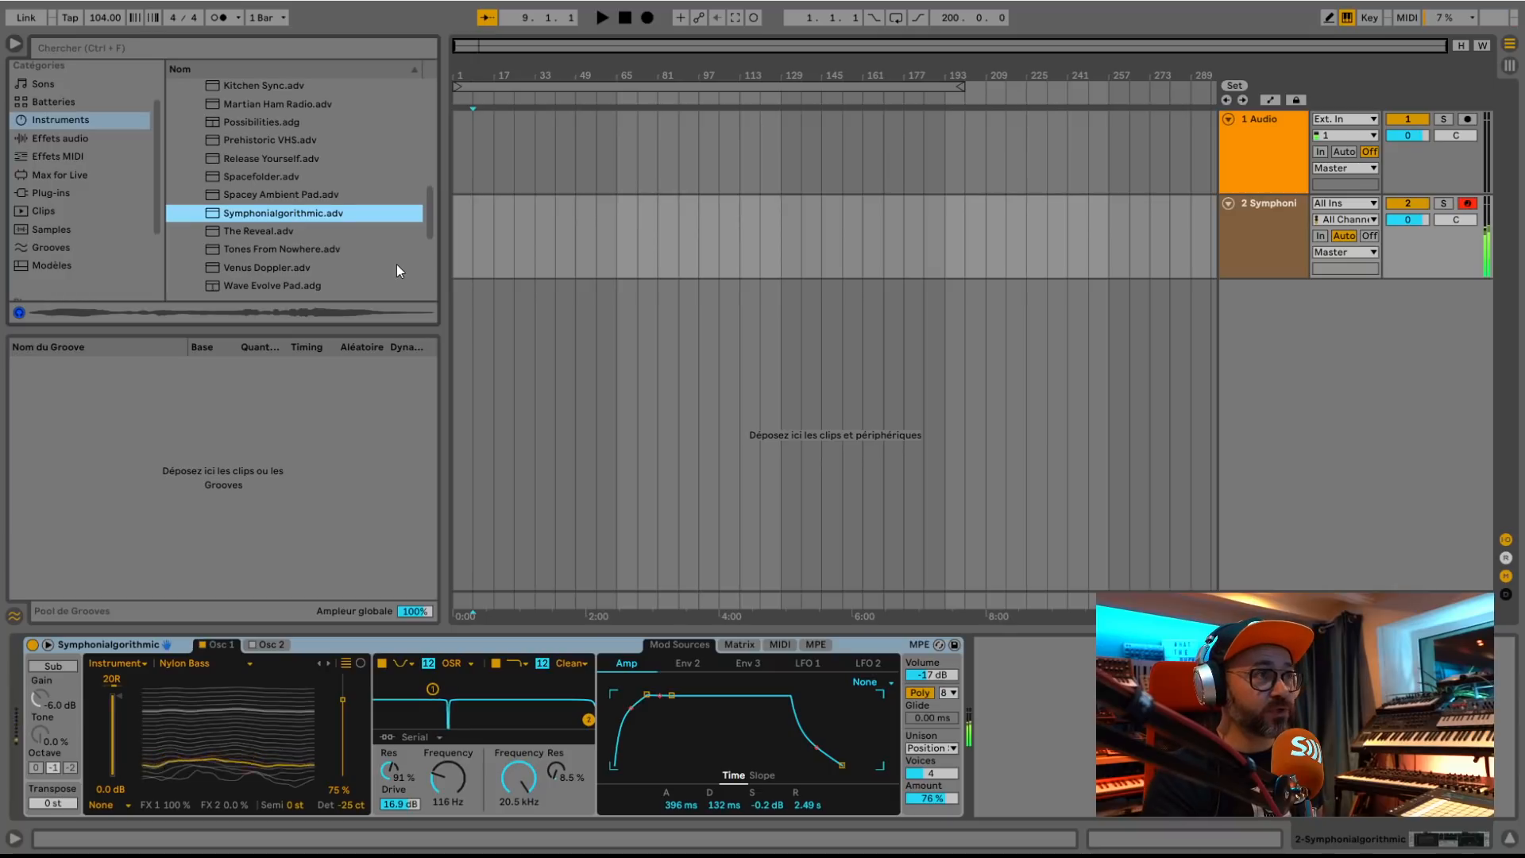
Record a first MIDI take on the Symphonialgorithmic track from bar 9 to about bar 18
{"action": "left_click", "coordinate": [481, 232]}
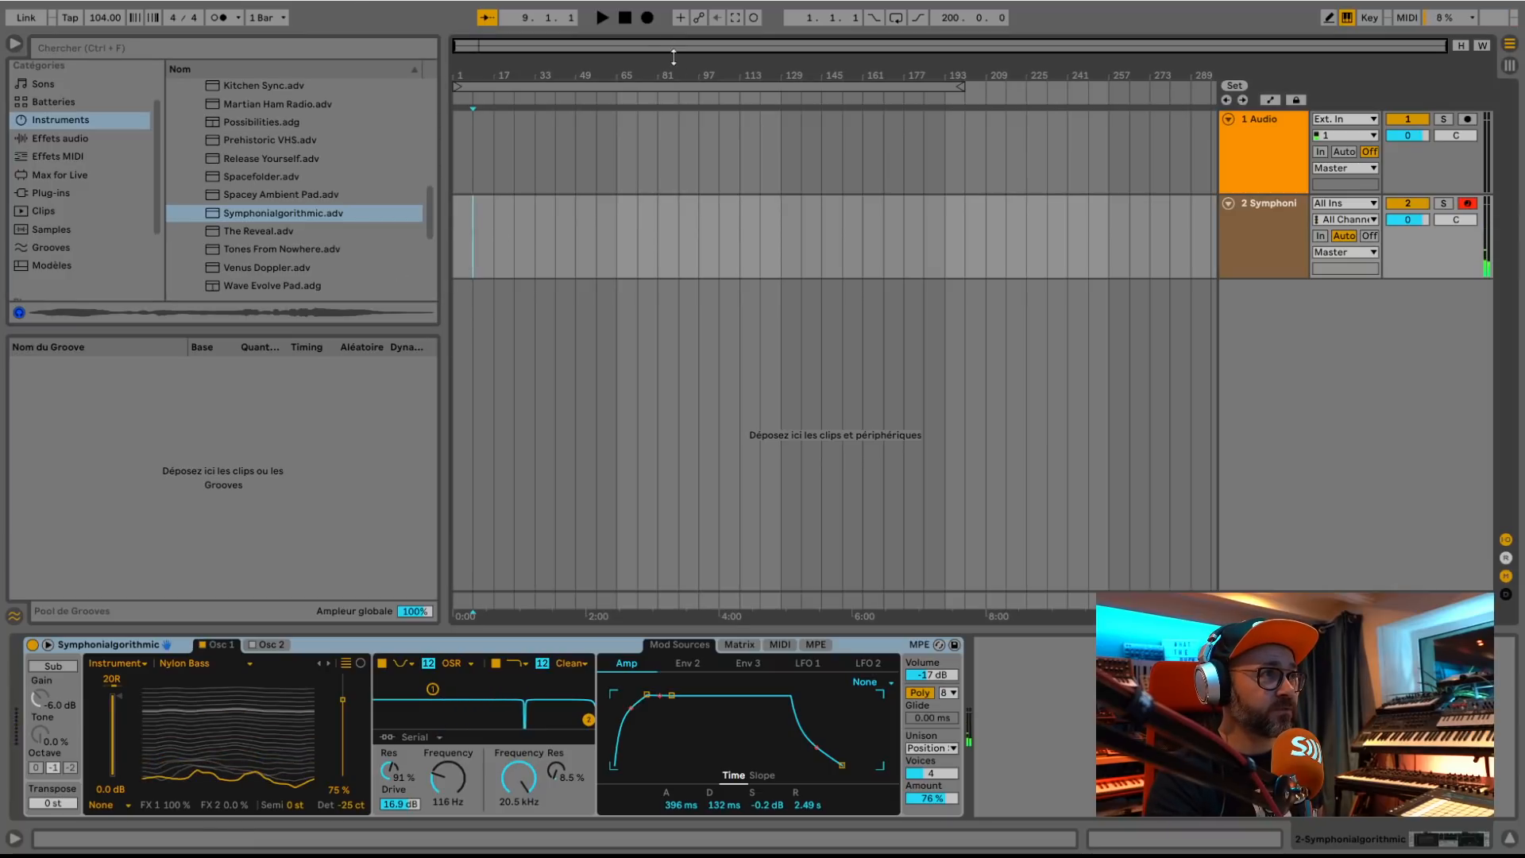
{"action": "left_click", "coordinate": [648, 17]}
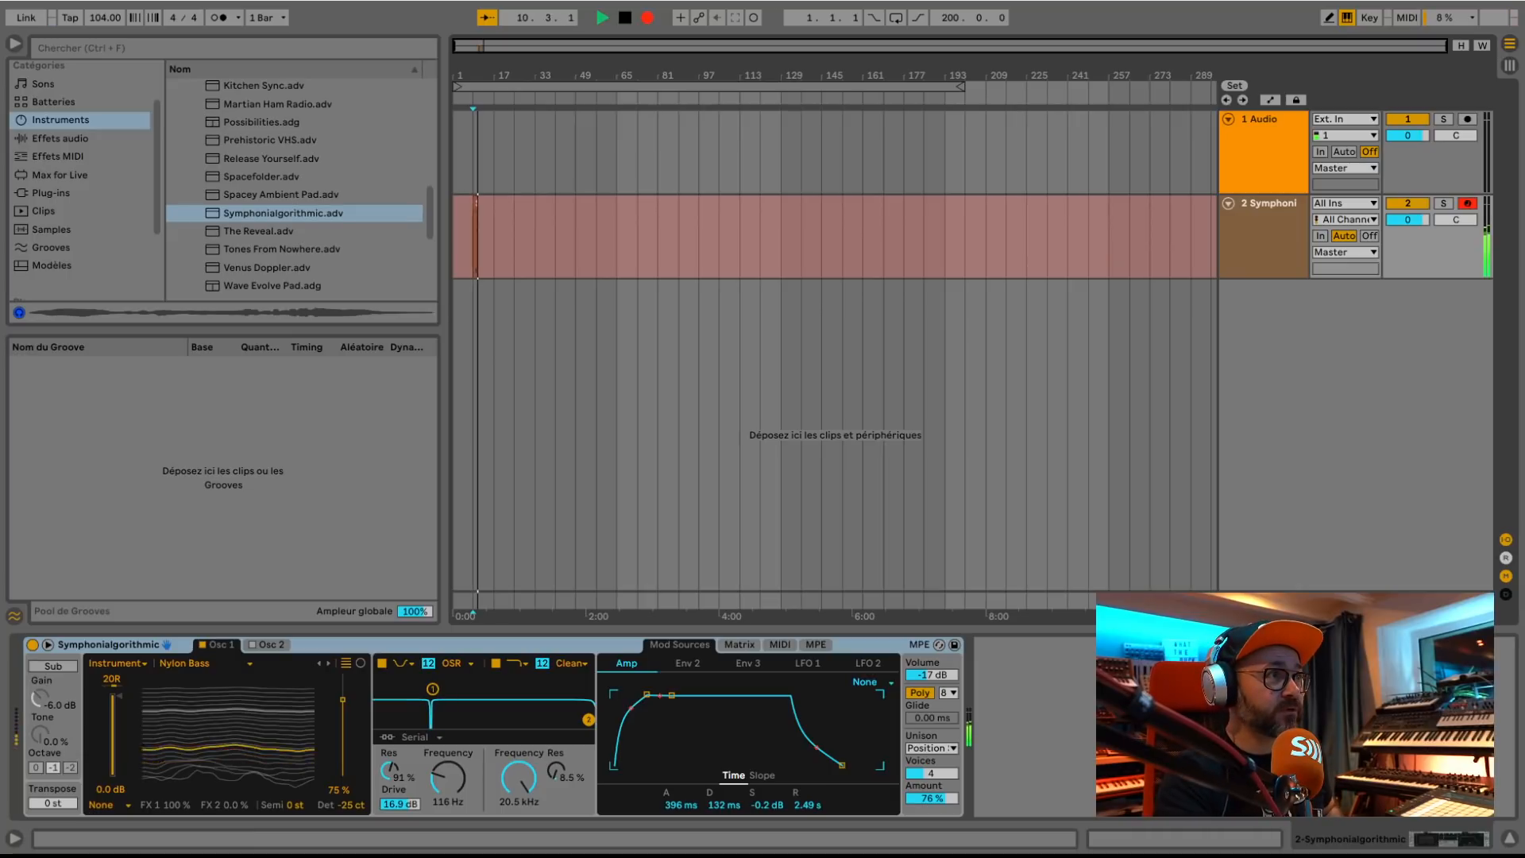
{"action": "key", "text": "plus"}
{"action": "key", "text": "plus"}
{"action": "key", "text": "plus"}
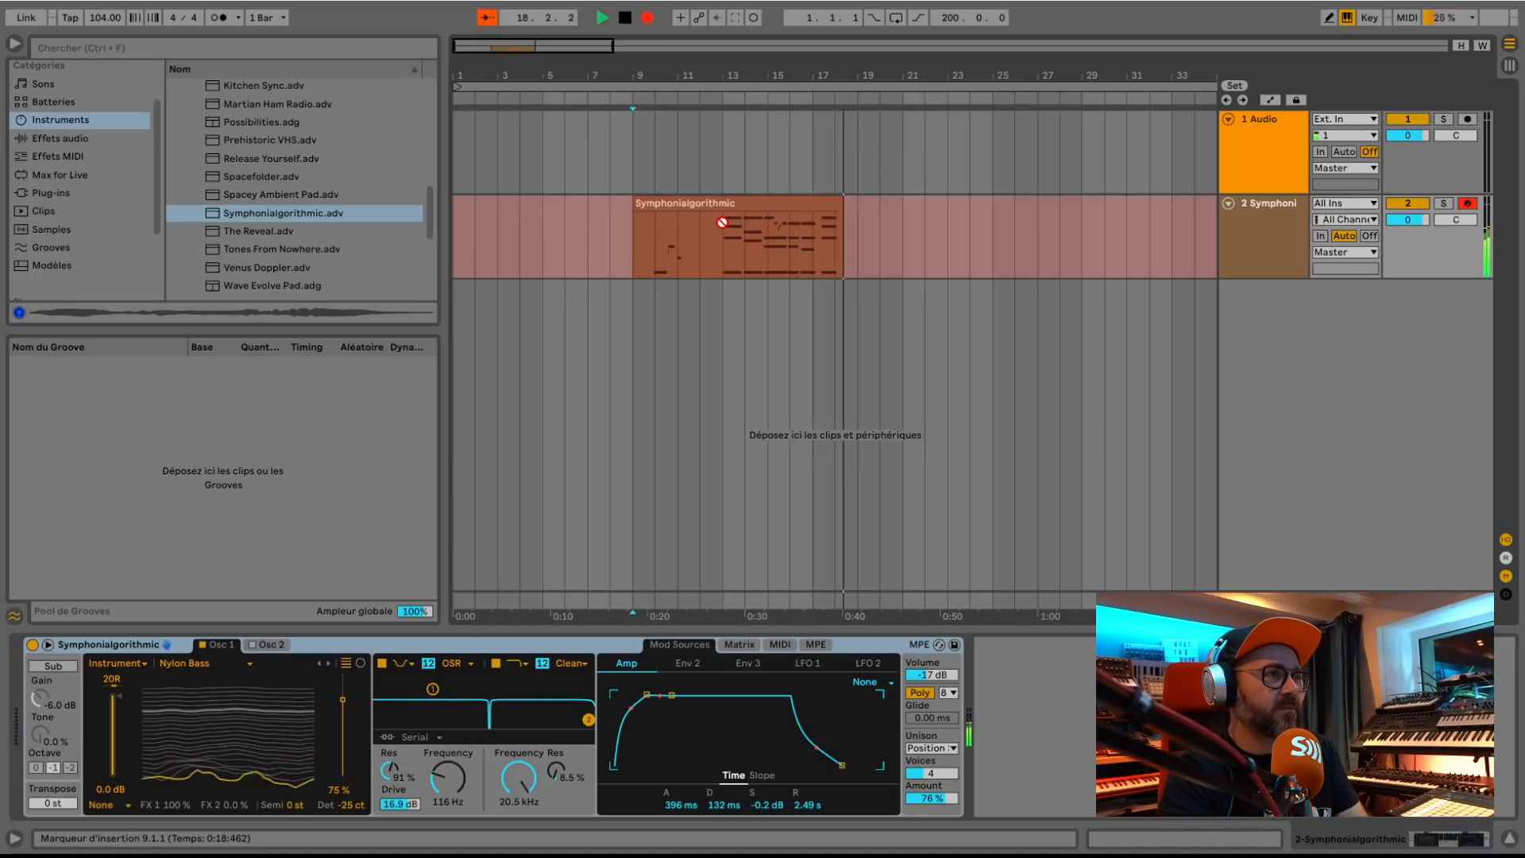
{"action": "key", "text": "space"}
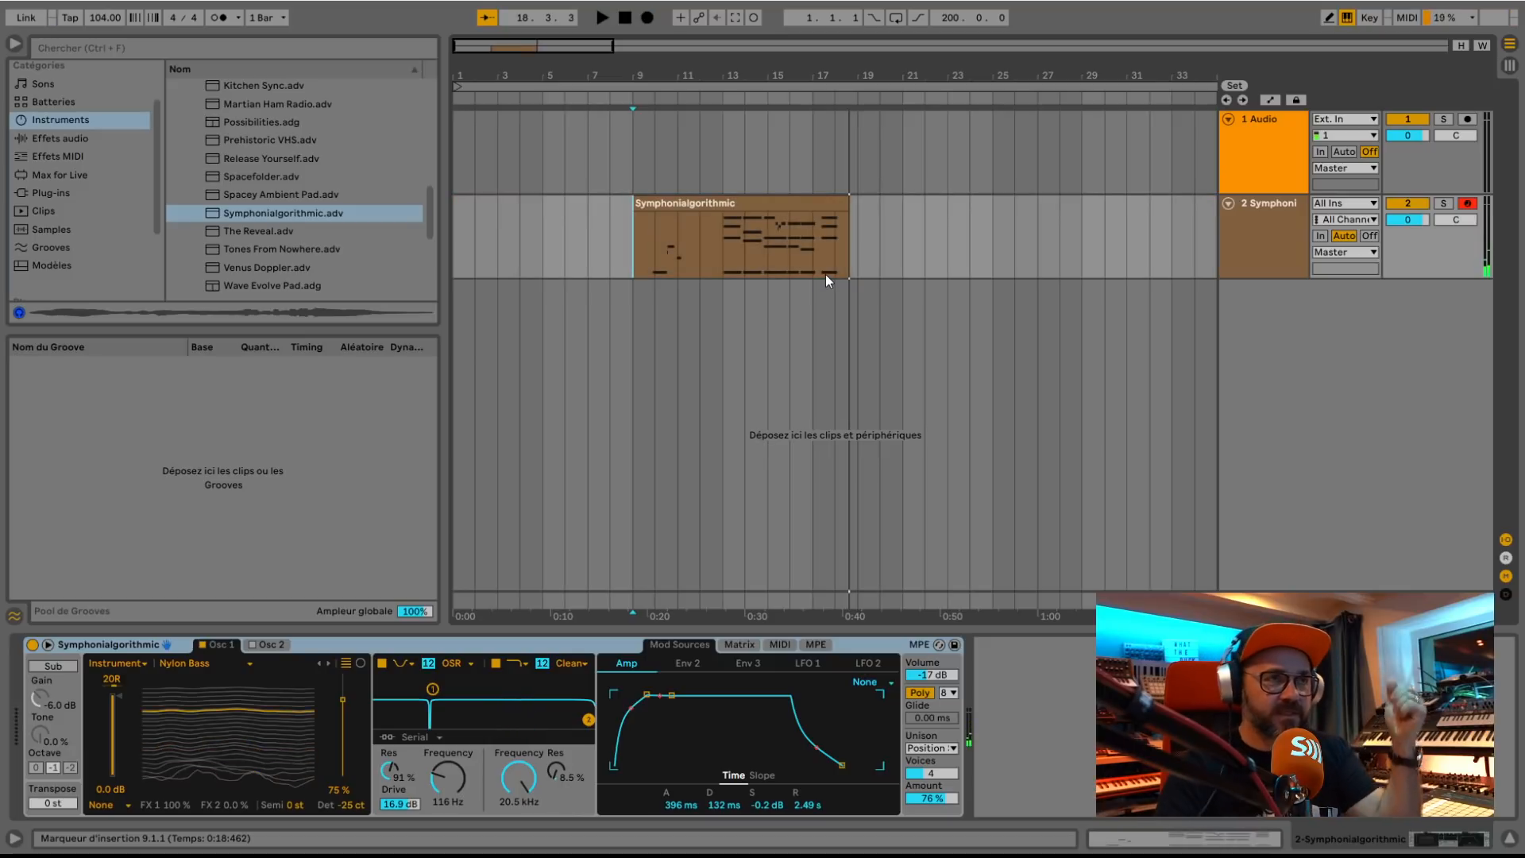
Show the take lanes of the Symphonialgorithmic track and select its recorded clip
{"action": "right_click", "coordinate": [1255, 228]}
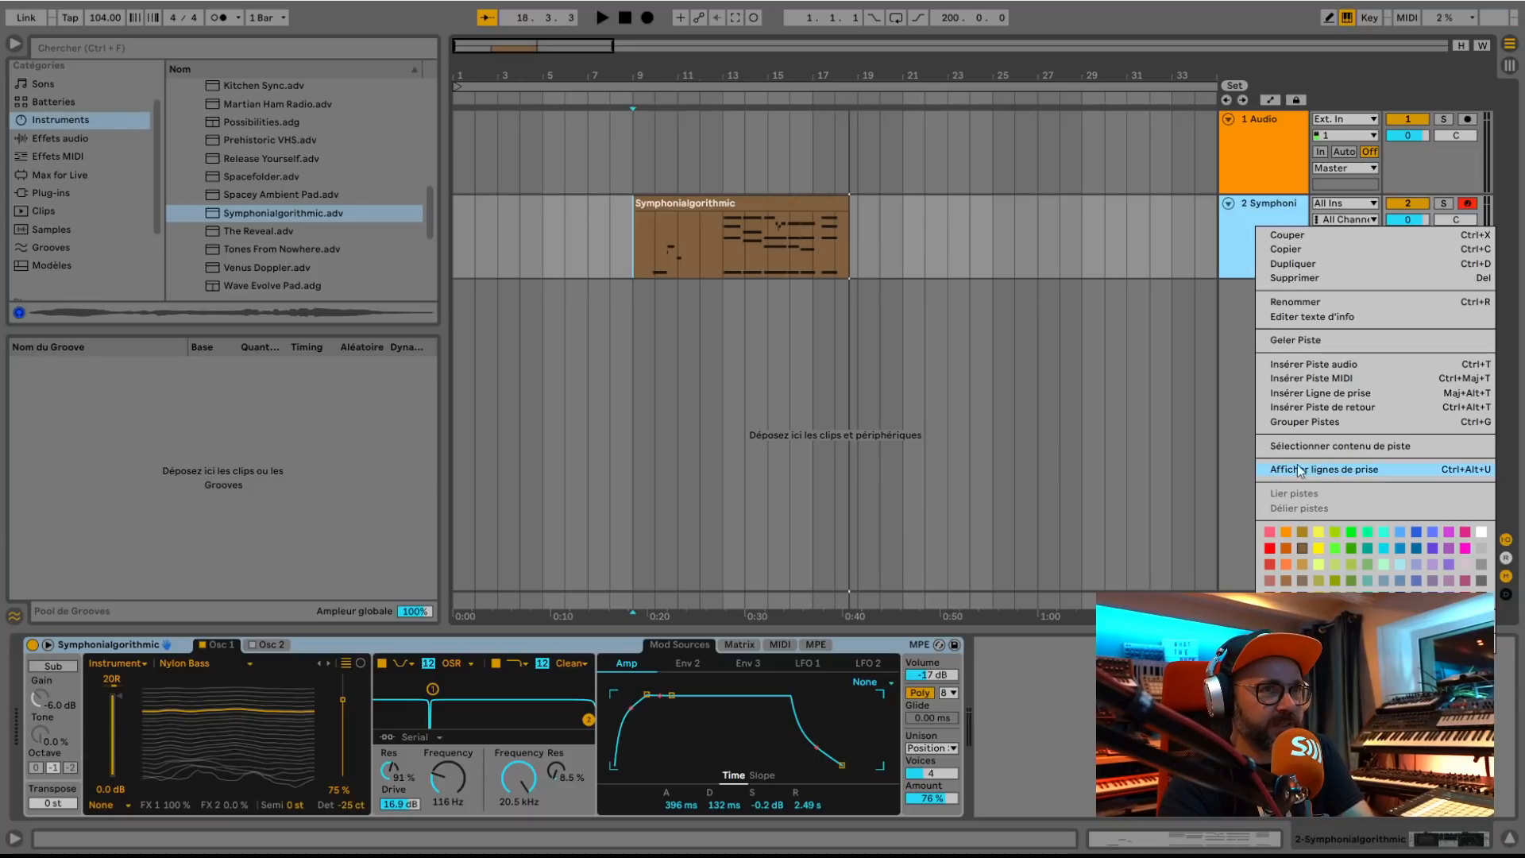
{"action": "left_click", "coordinate": [1322, 468]}
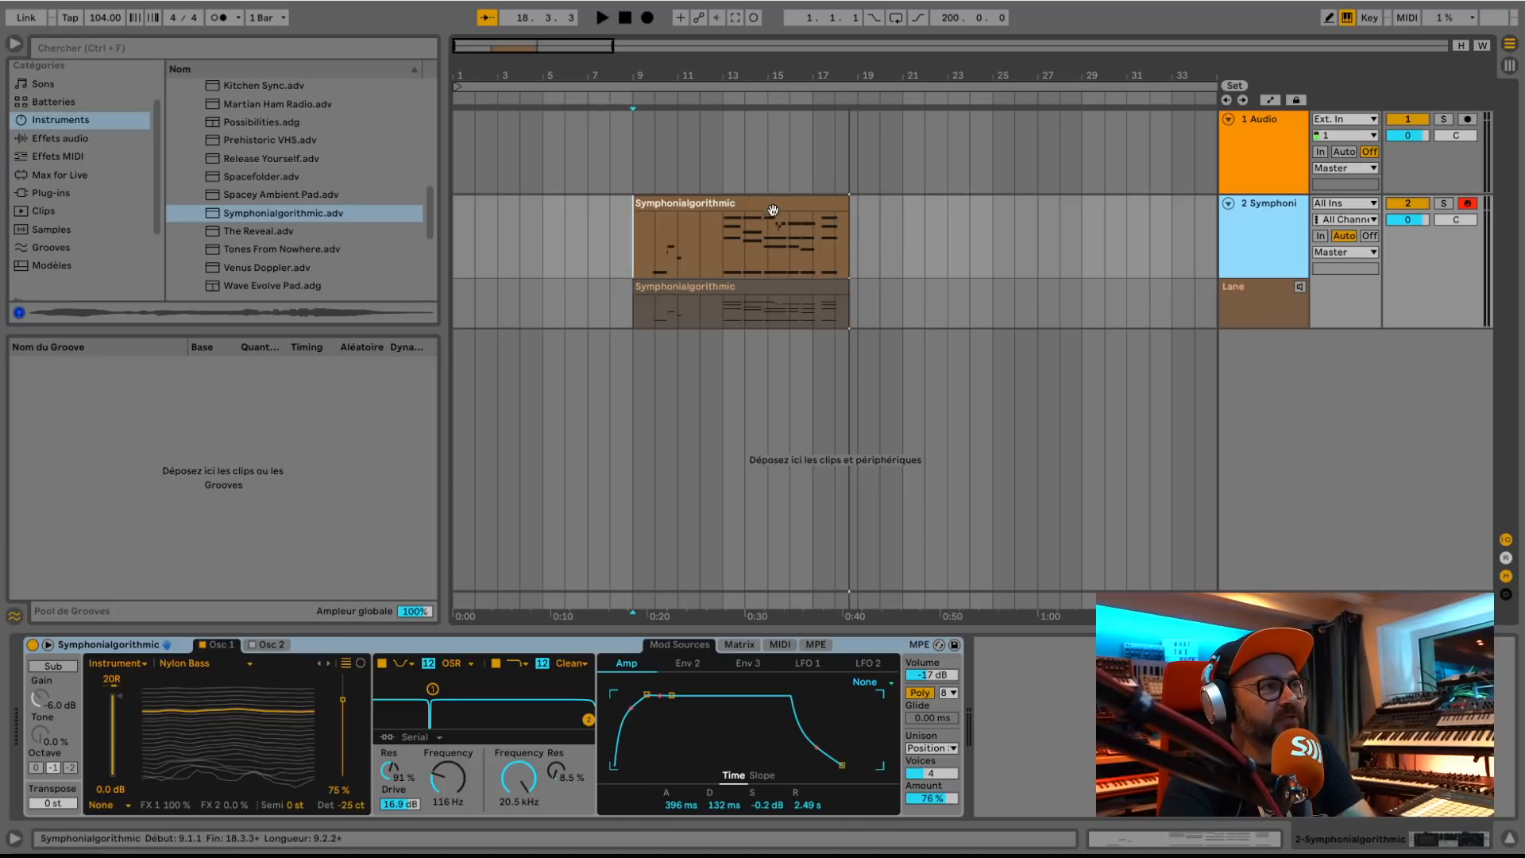
{"action": "left_click", "coordinate": [661, 205]}
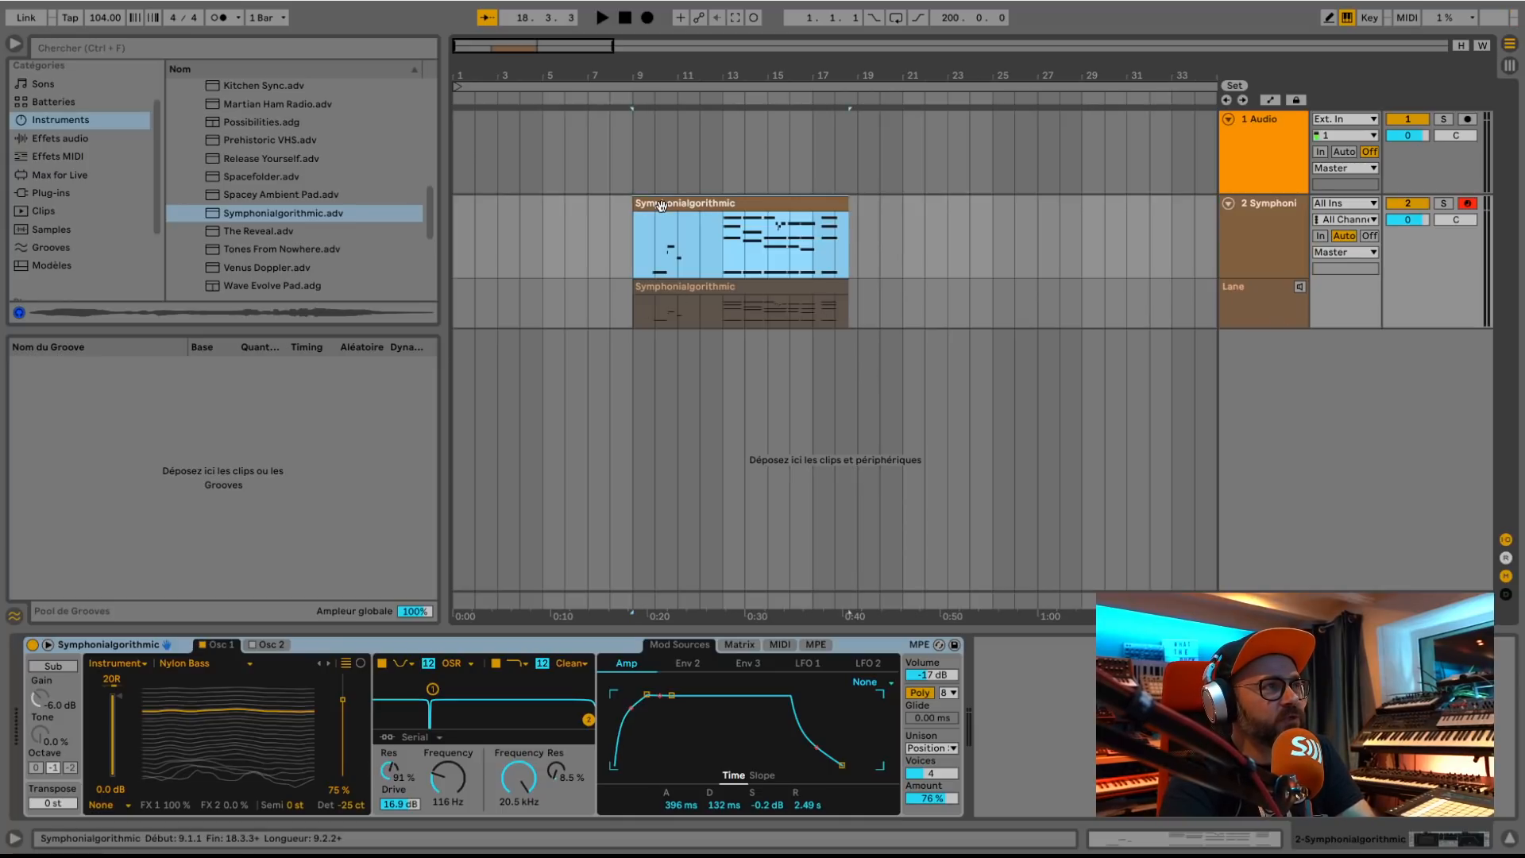
Record a short take on the audio track starting at bar 9
{"action": "left_click", "coordinate": [631, 147]}
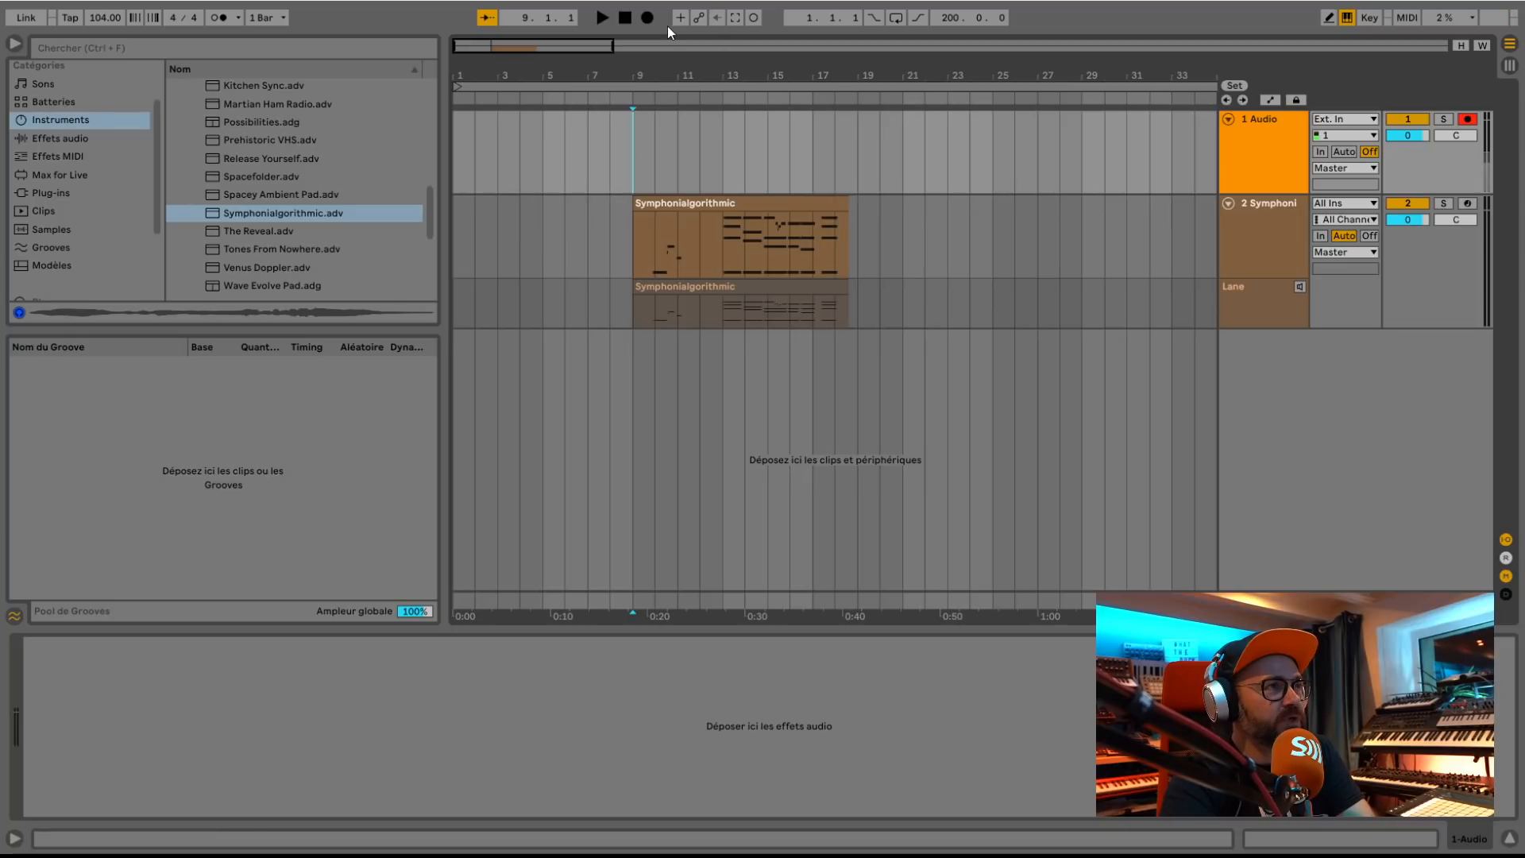
{"action": "left_click", "coordinate": [648, 18]}
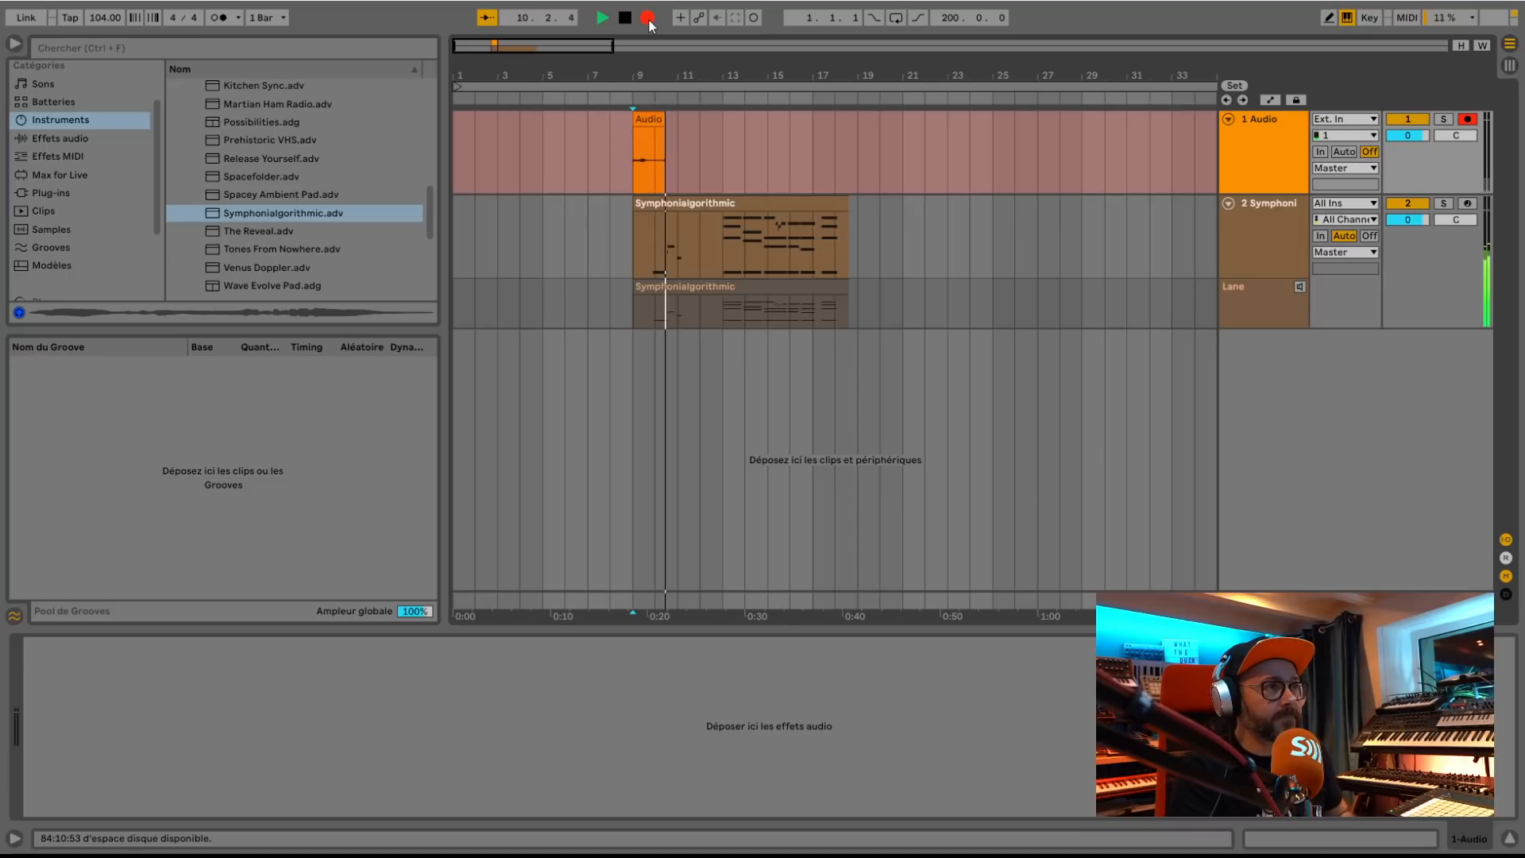
{"action": "key", "text": "space"}
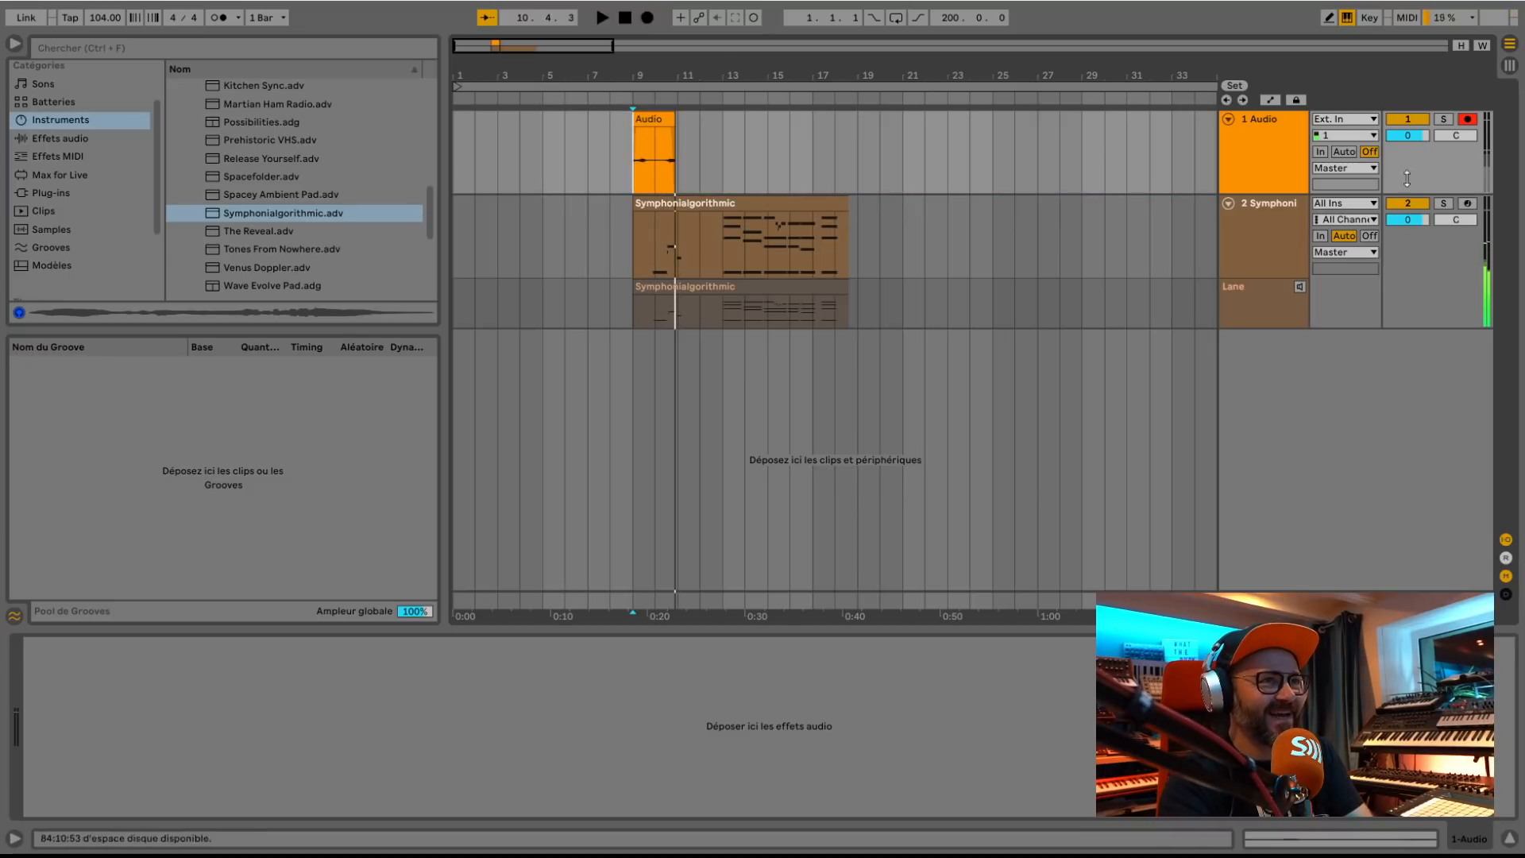
Disarm the audio track and delete it from the set
{"action": "left_click", "coordinate": [1468, 120]}
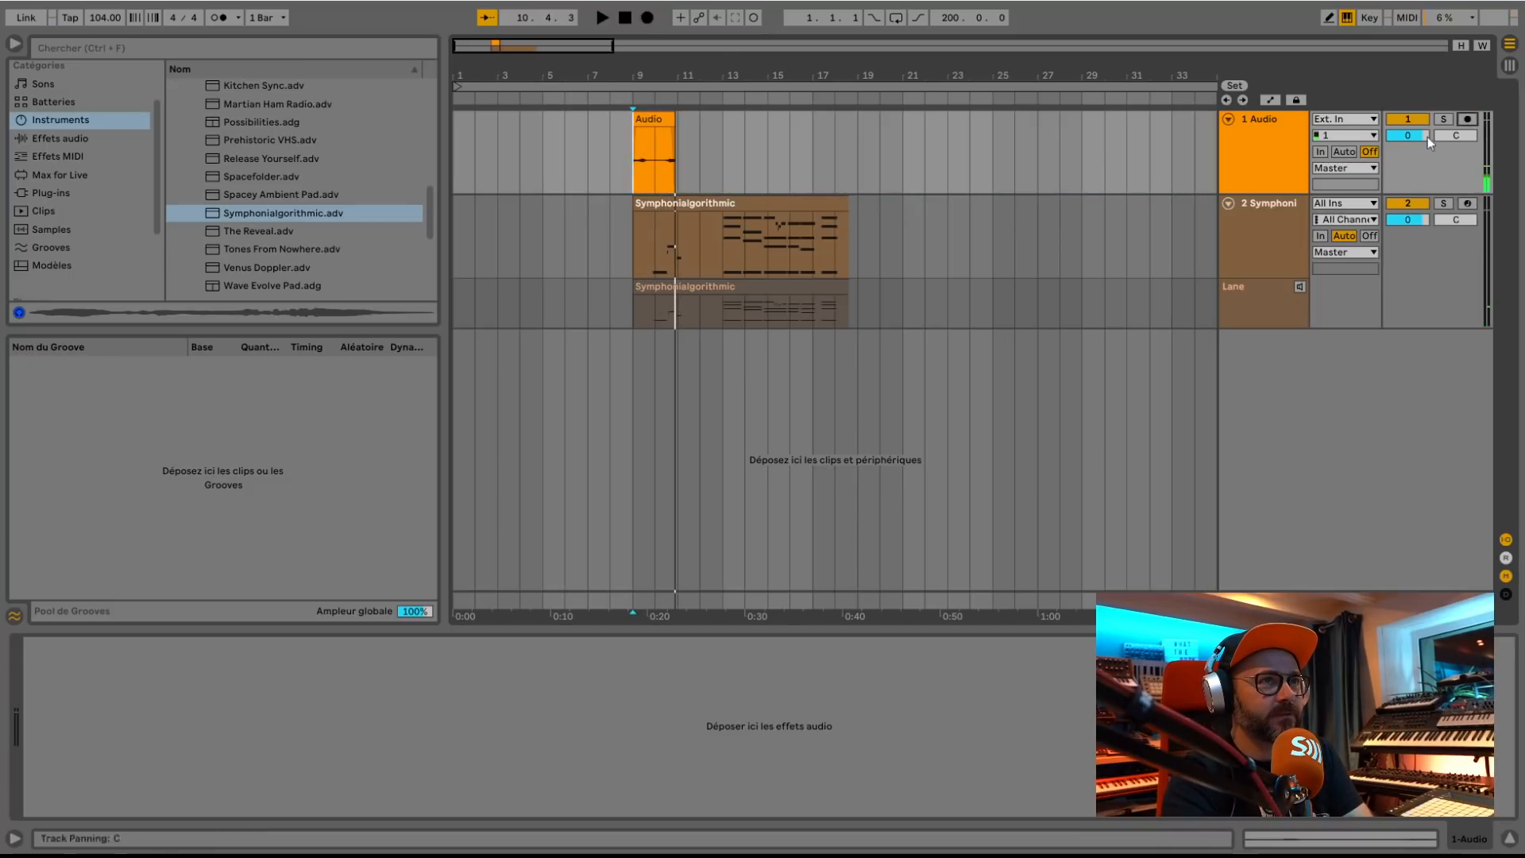
{"action": "left_click", "coordinate": [1320, 151]}
{"action": "left_click", "coordinate": [1265, 155]}
{"action": "key", "text": "Delete"}
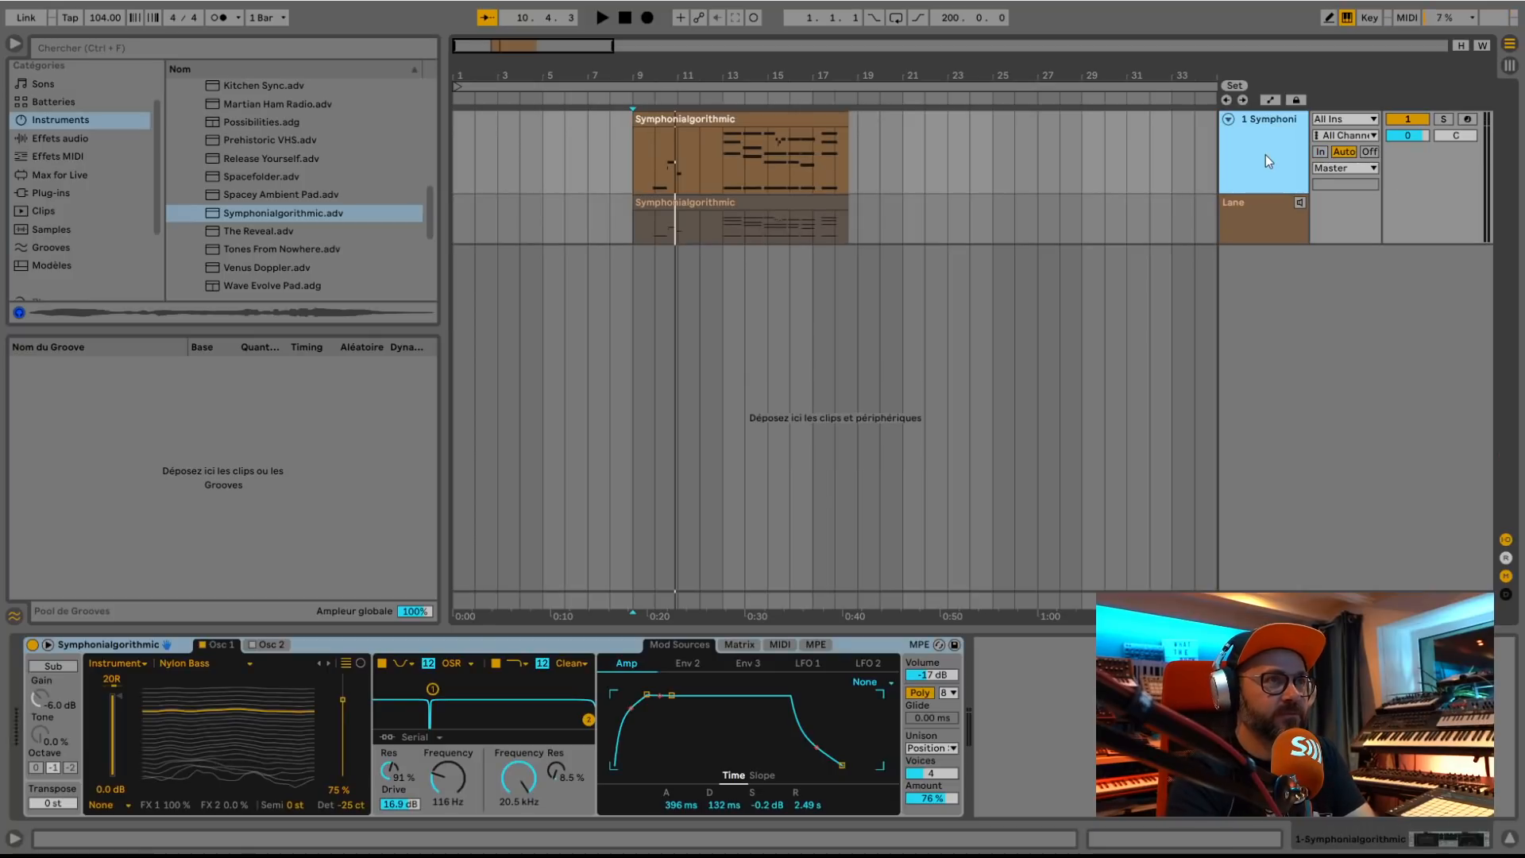
Arm the Symphonialgorithmic track and record a second MIDI take from bar 9 to about bar 16
{"action": "left_click", "coordinate": [1467, 119]}
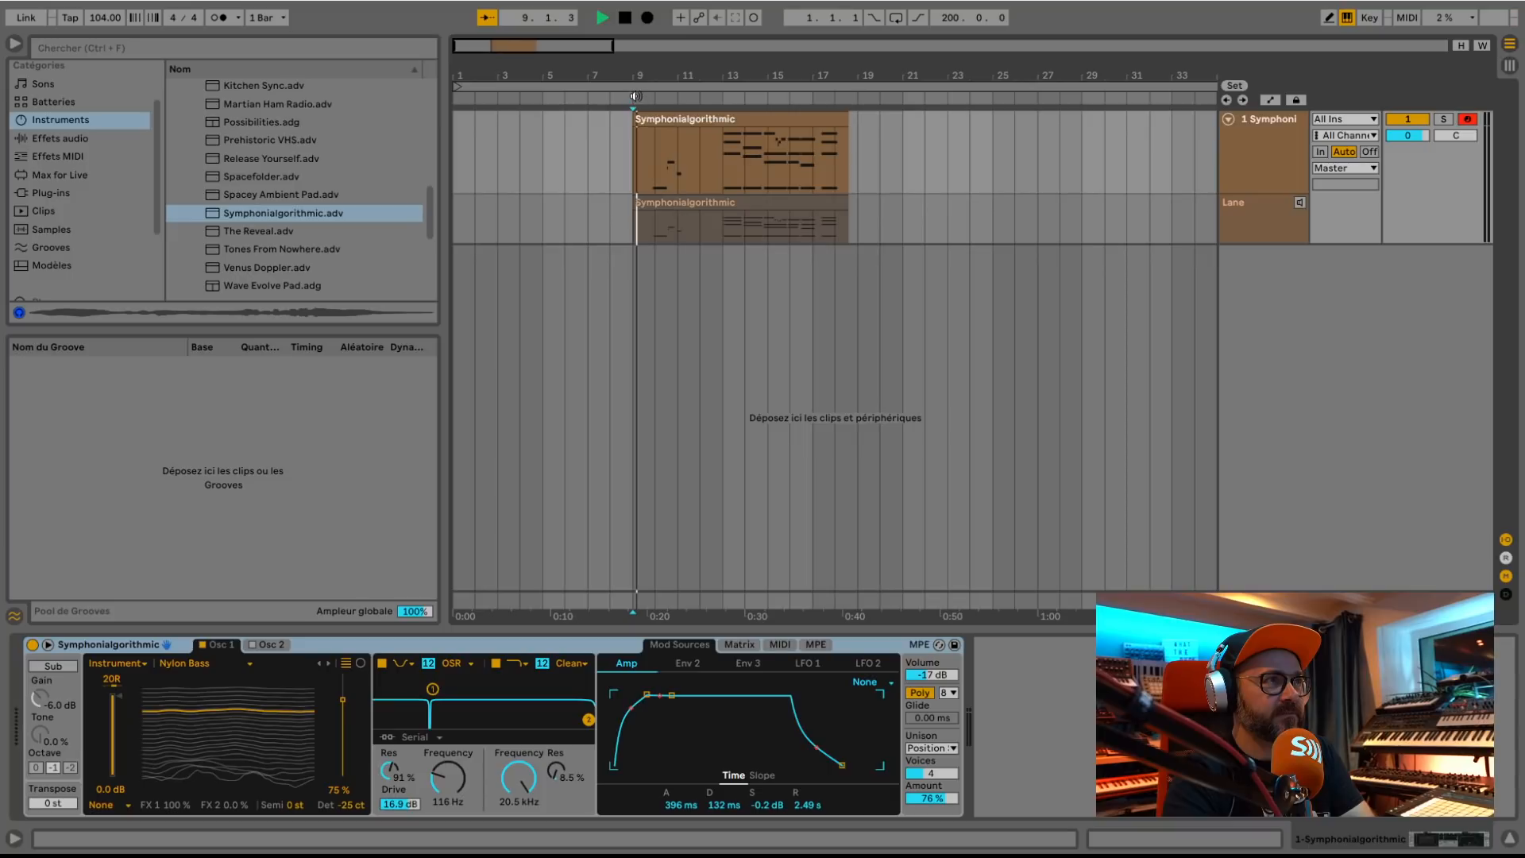
{"action": "left_click", "coordinate": [640, 120]}
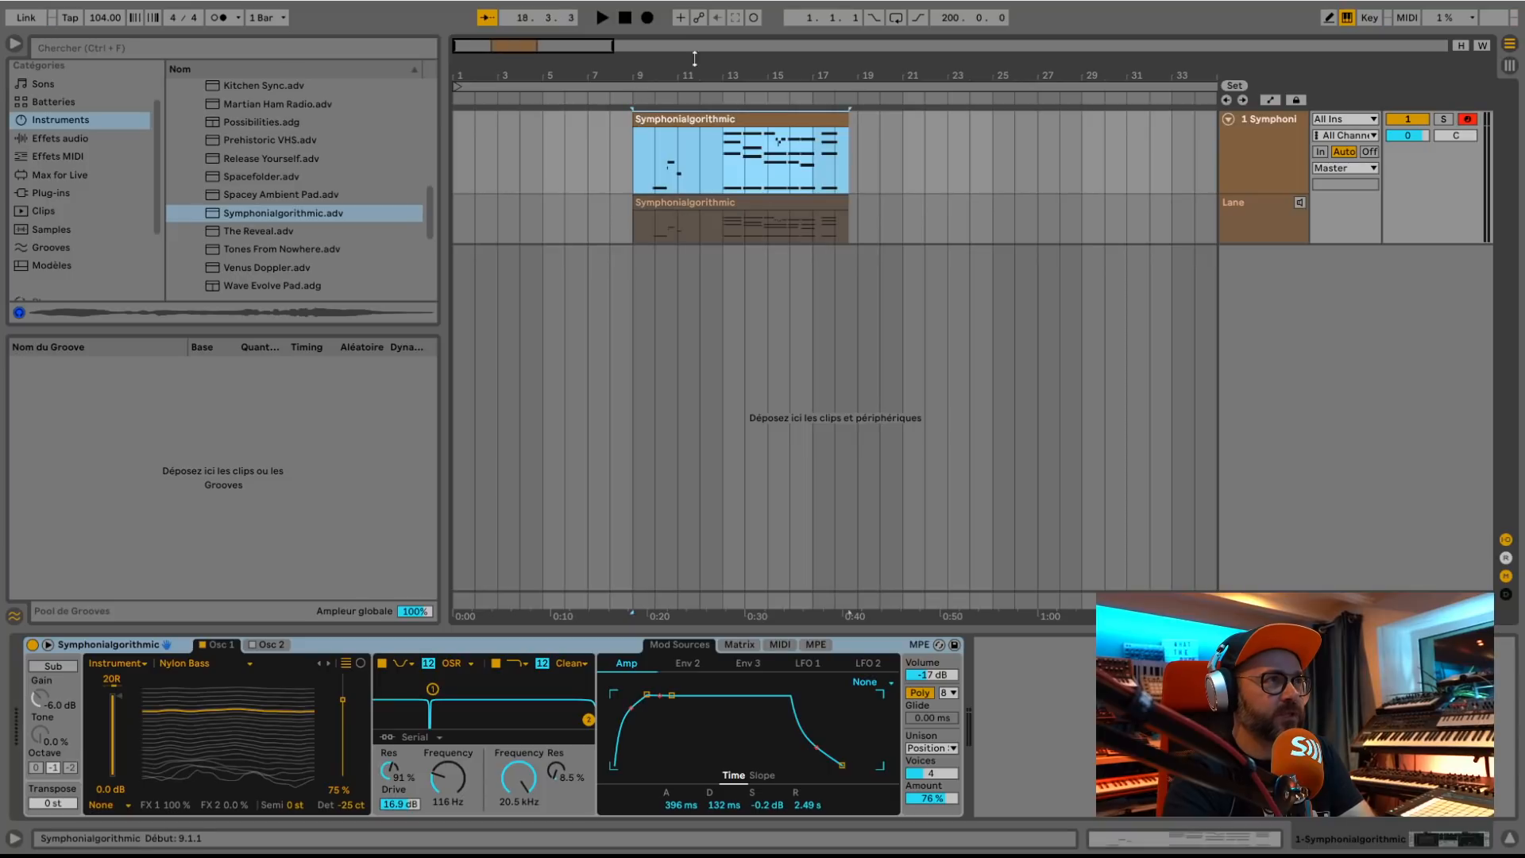
{"action": "left_click", "coordinate": [648, 17]}
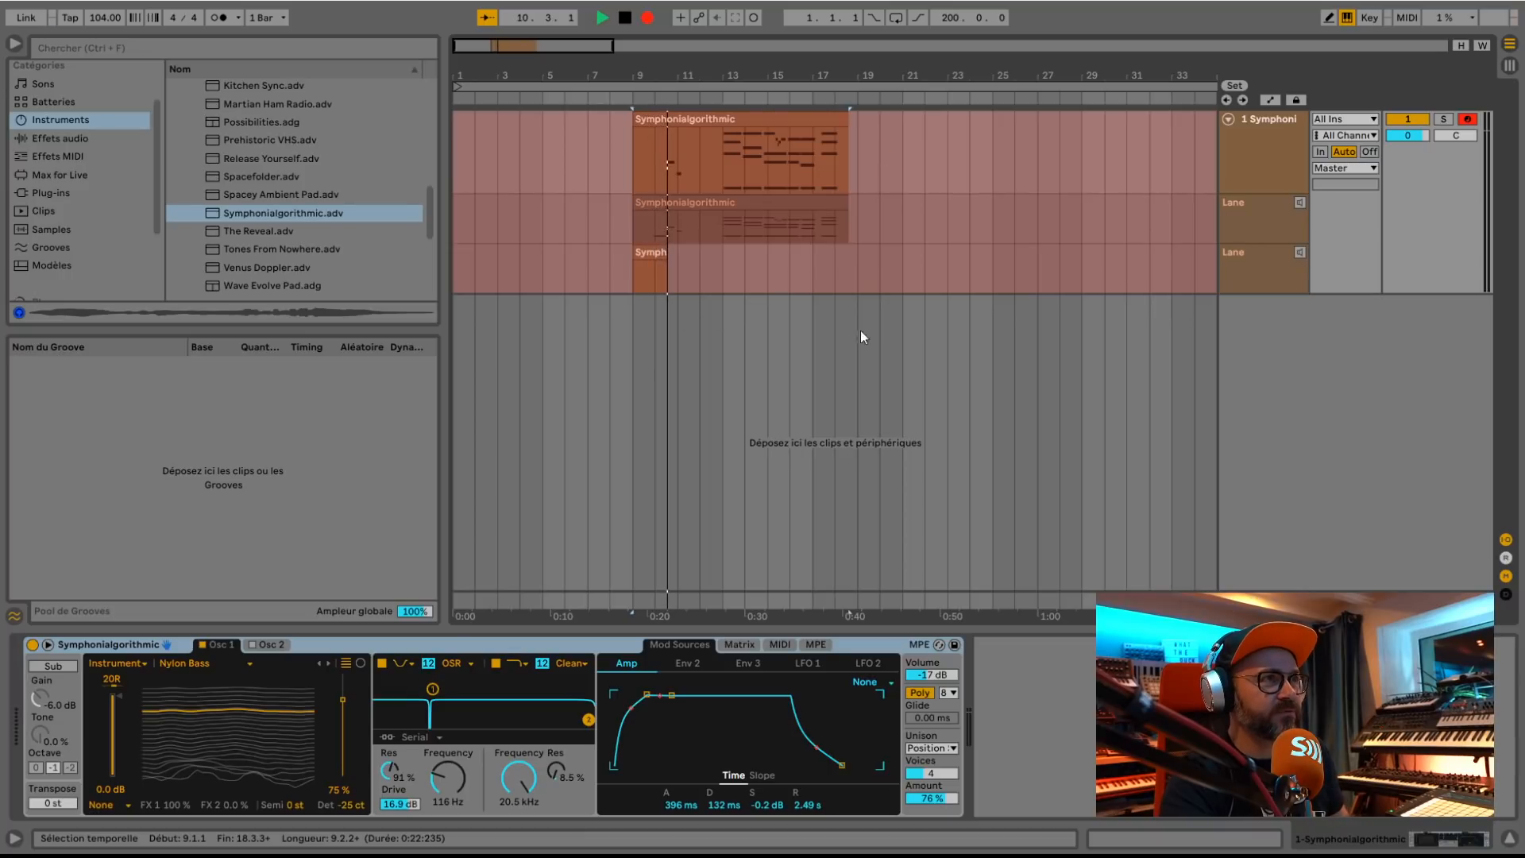
{"action": "left_click_drag", "start_coordinate": [752, 72], "coordinate": [870, 71]}
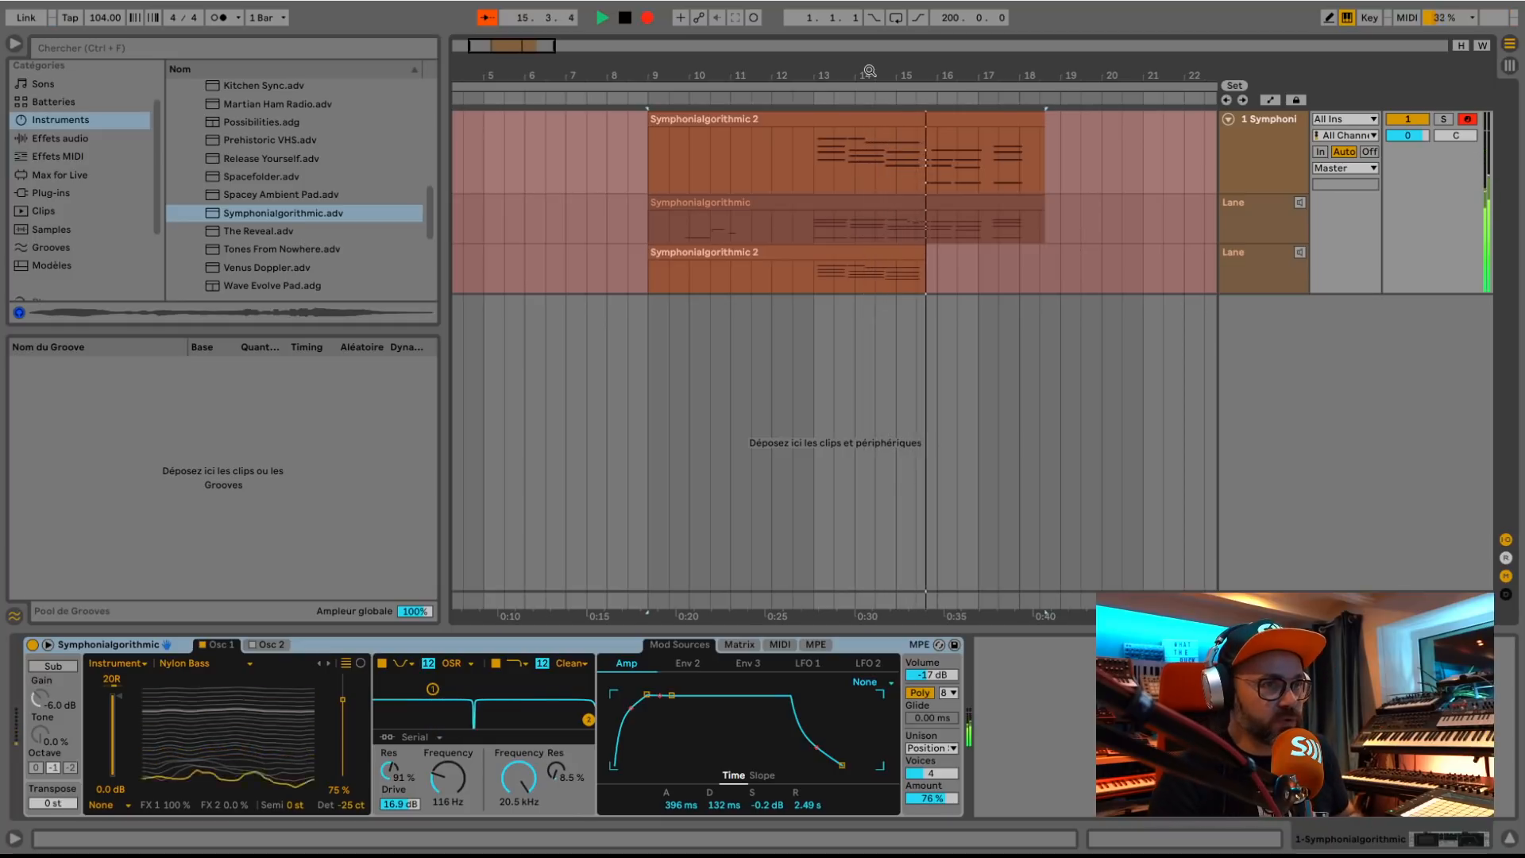
{"action": "key", "text": "space"}
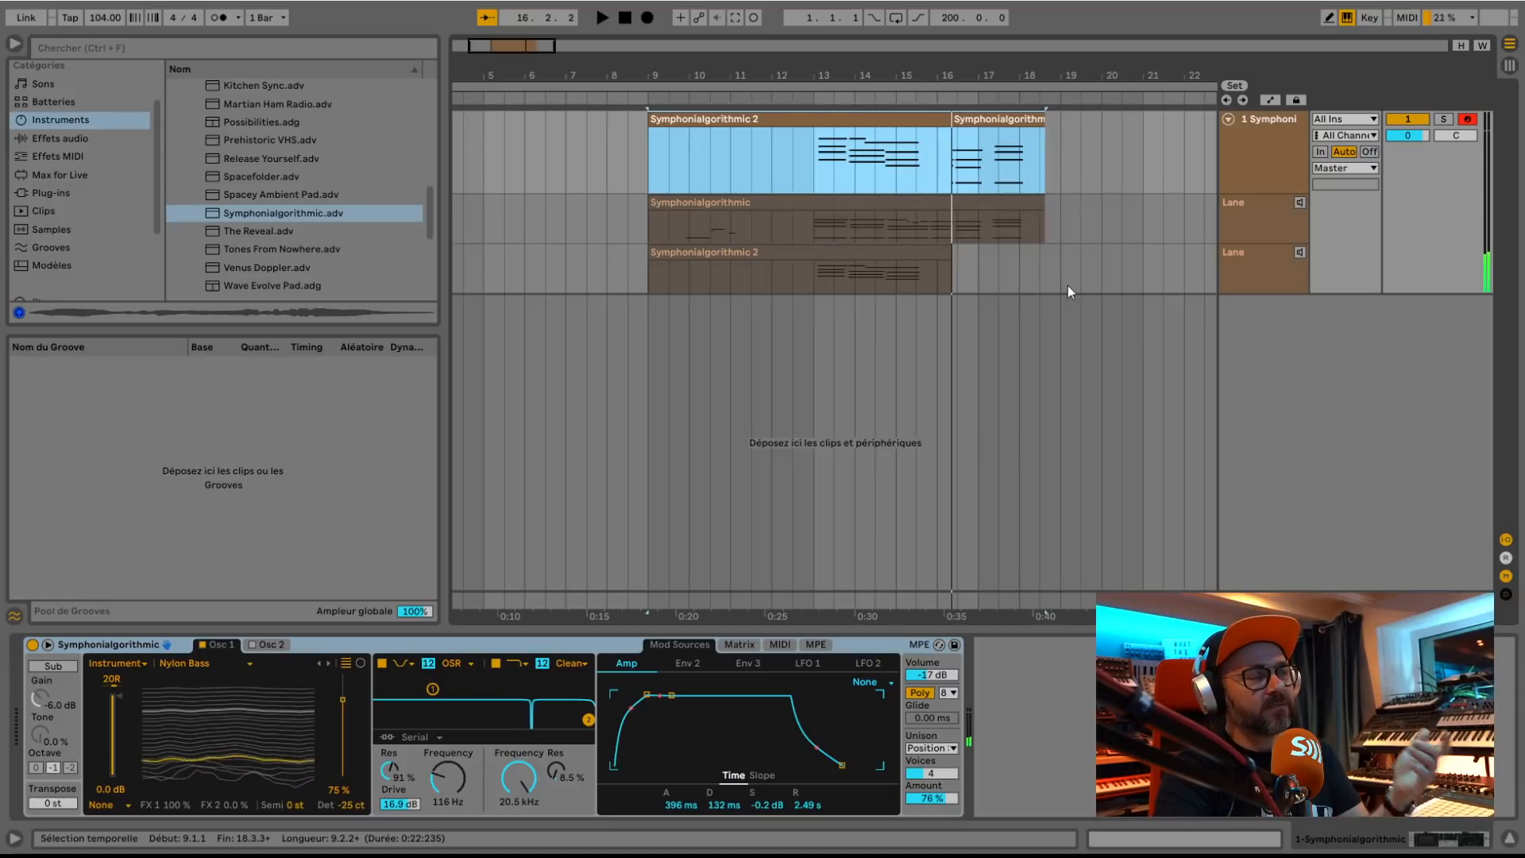
Copy the section from bar 13 to about beat 4 of bar 14 from the first take lane into the main track
{"action": "left_click_drag", "start_coordinate": [855, 78], "coordinate": [857, 111]}
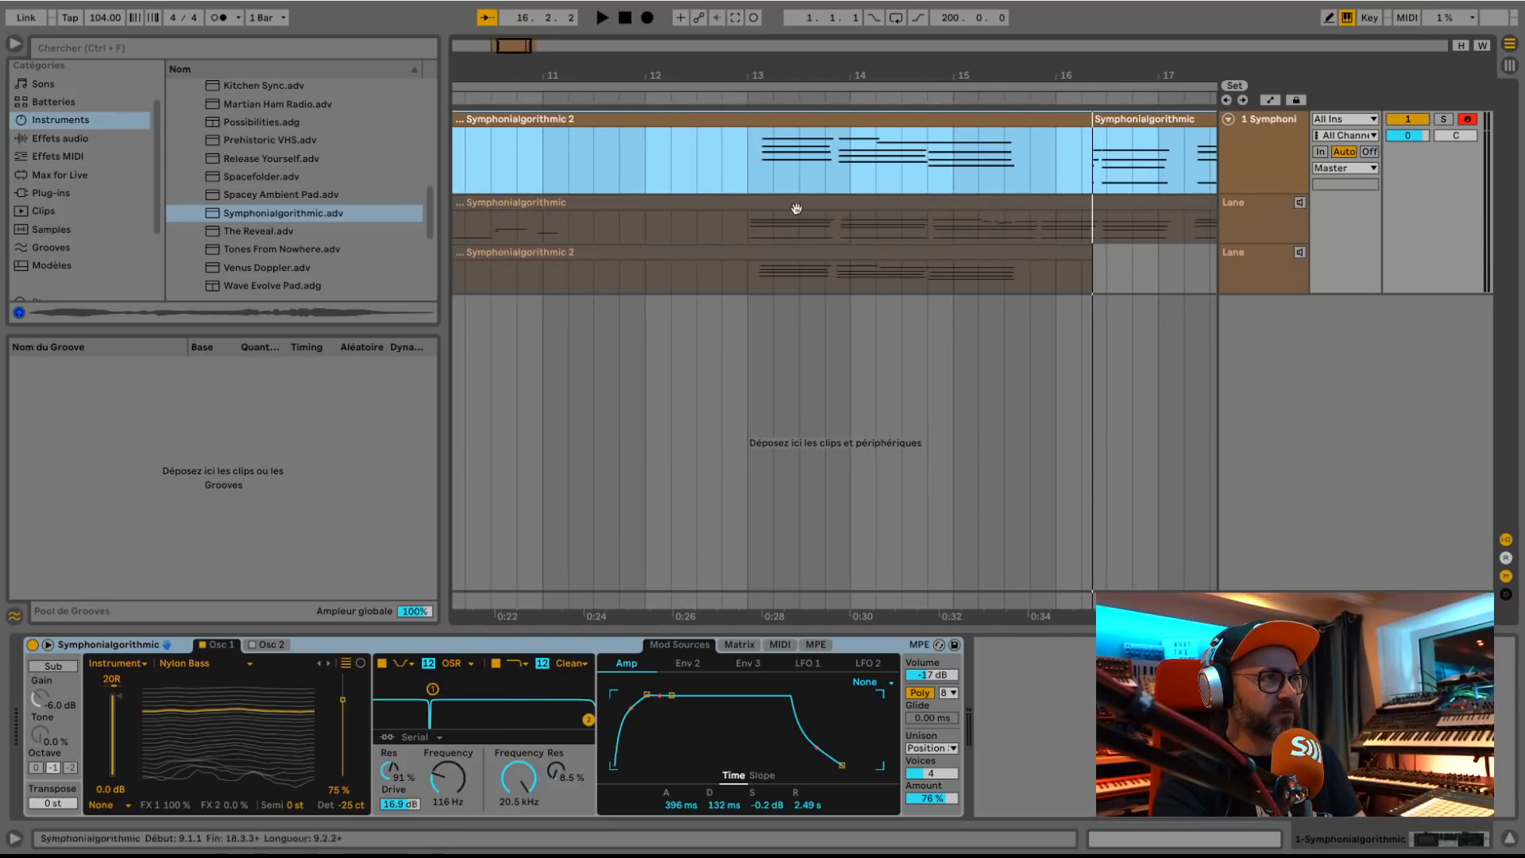
{"action": "left_click_drag", "start_coordinate": [751, 234], "coordinate": [817, 231]}
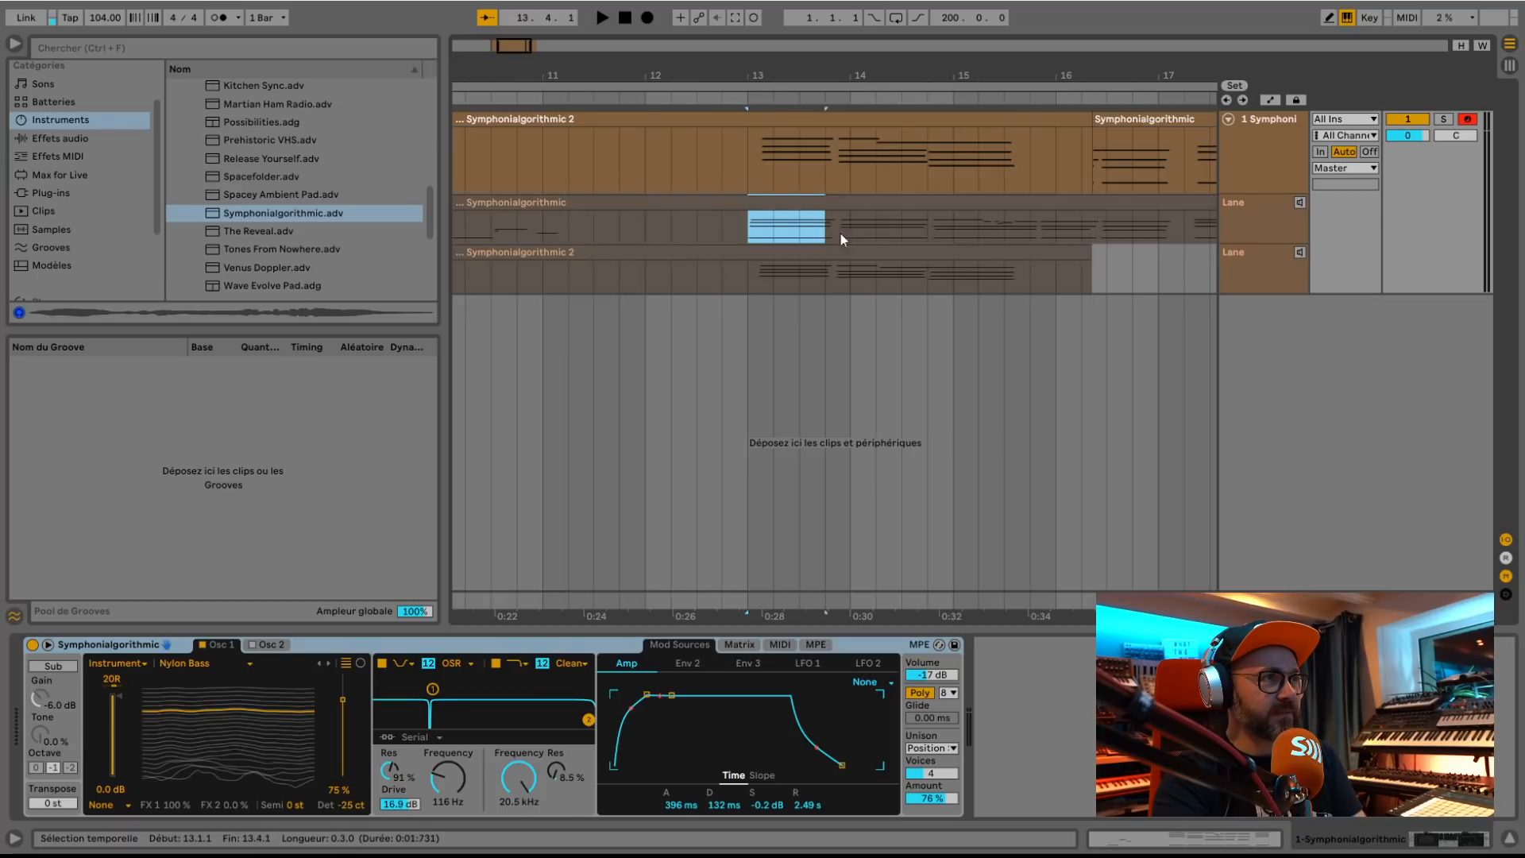
{"action": "left_click_drag", "start_coordinate": [928, 235], "coordinate": [928, 234]}
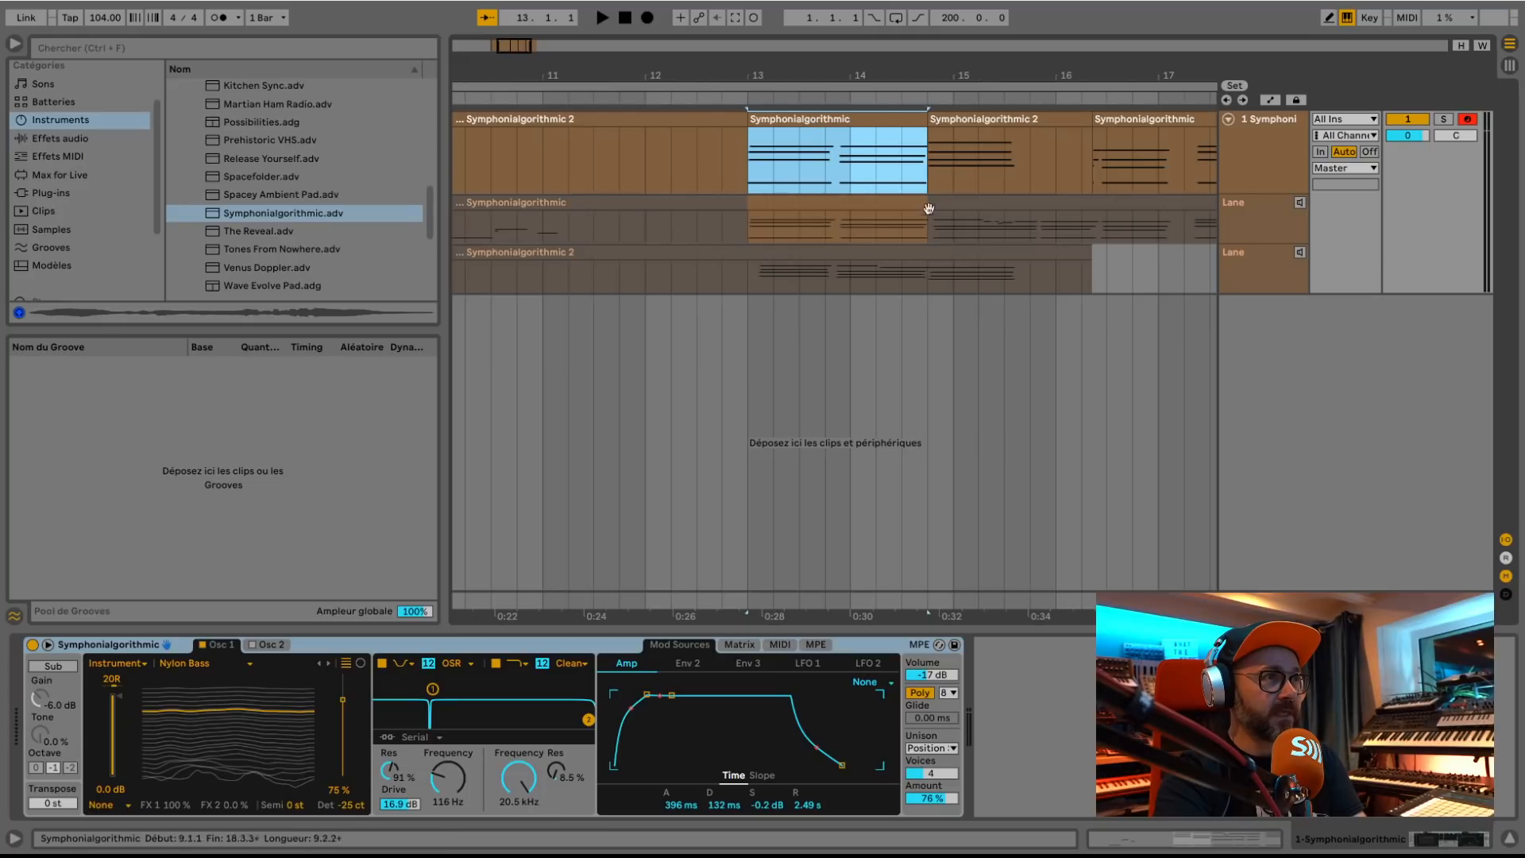
Copy the next section, up to about beat 4 of bar 15, from the second take lane into the main track and select the bar 13 clip
{"action": "left_click_drag", "start_coordinate": [929, 272], "coordinate": [1009, 270]}
{"action": "key", "text": "Return"}
{"action": "left_click", "coordinate": [820, 121]}
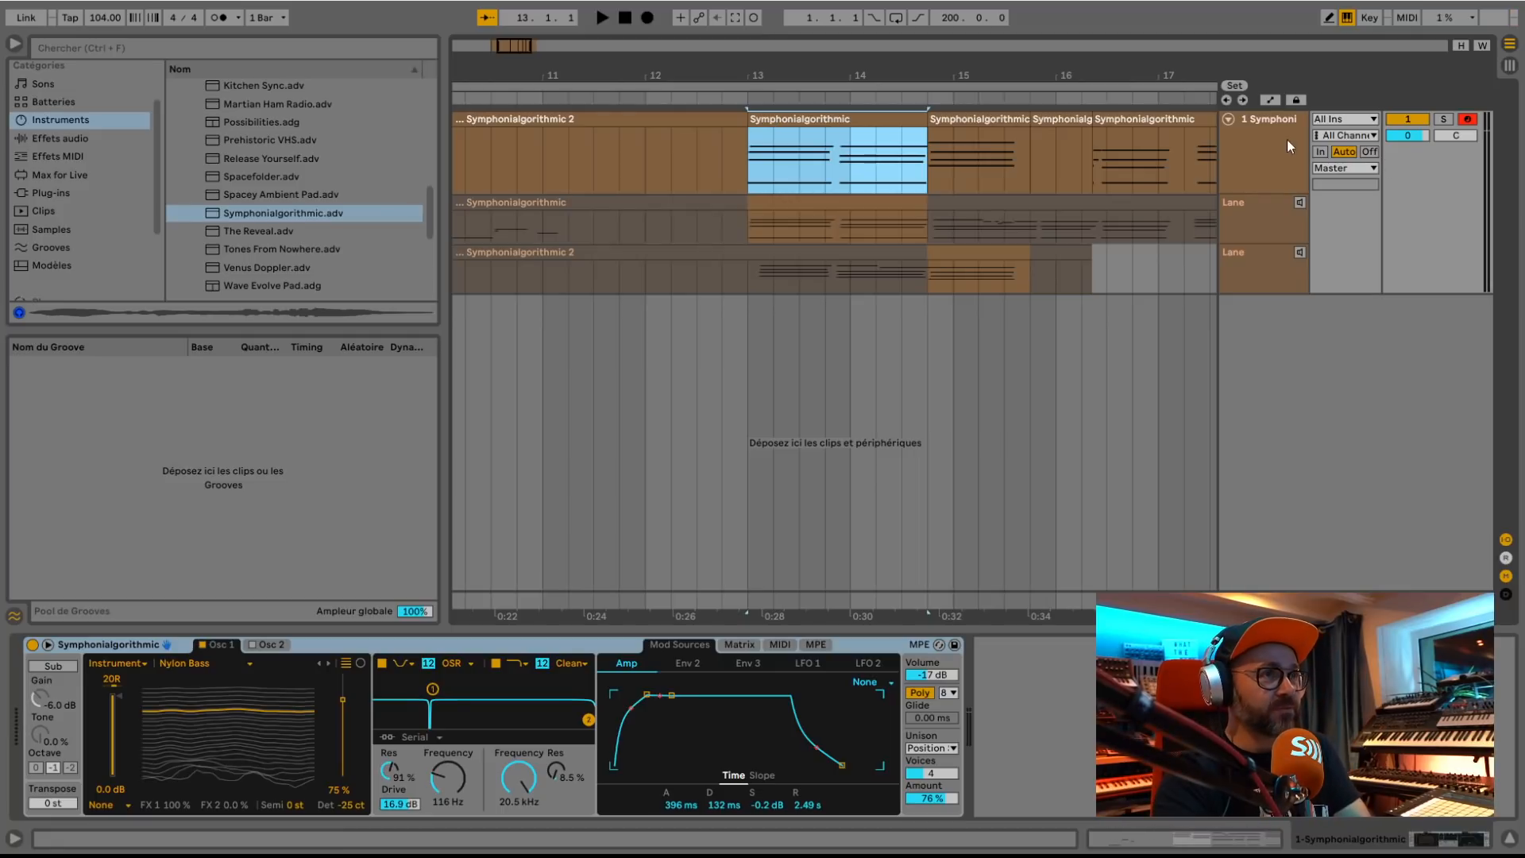
Select bar 13 up to the start of bar 17 on the main track and loop that four-bar section
{"action": "left_click", "coordinate": [1270, 235]}
{"action": "left_click", "coordinate": [1251, 262]}
{"action": "scroll", "coordinate": [683, 239], "scroll_direction": "left", "scroll_amount": 2}
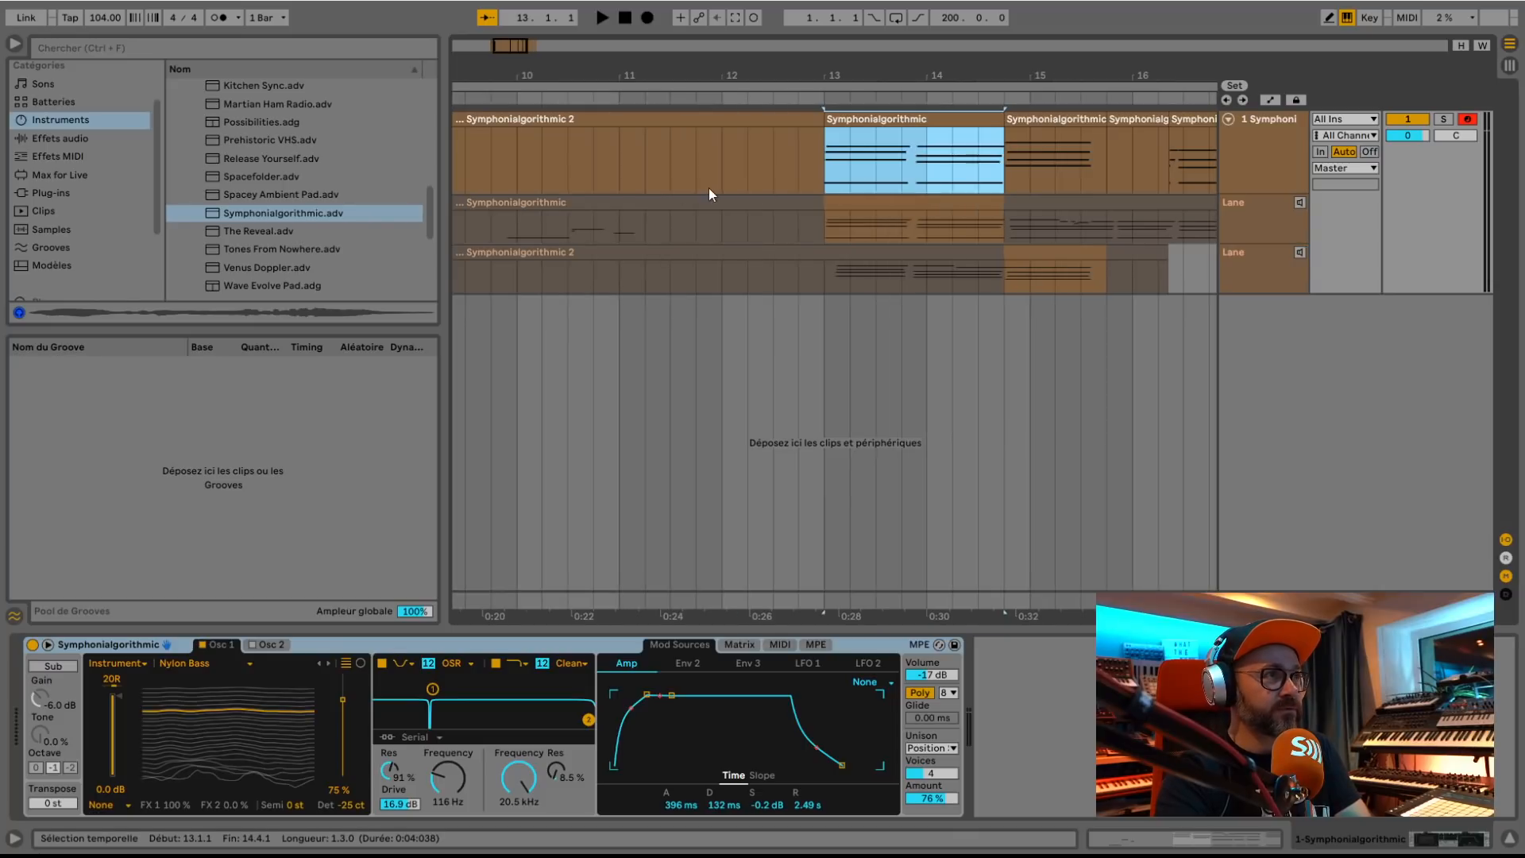
{"action": "scroll", "coordinate": [739, 112], "scroll_direction": "left", "scroll_amount": 2}
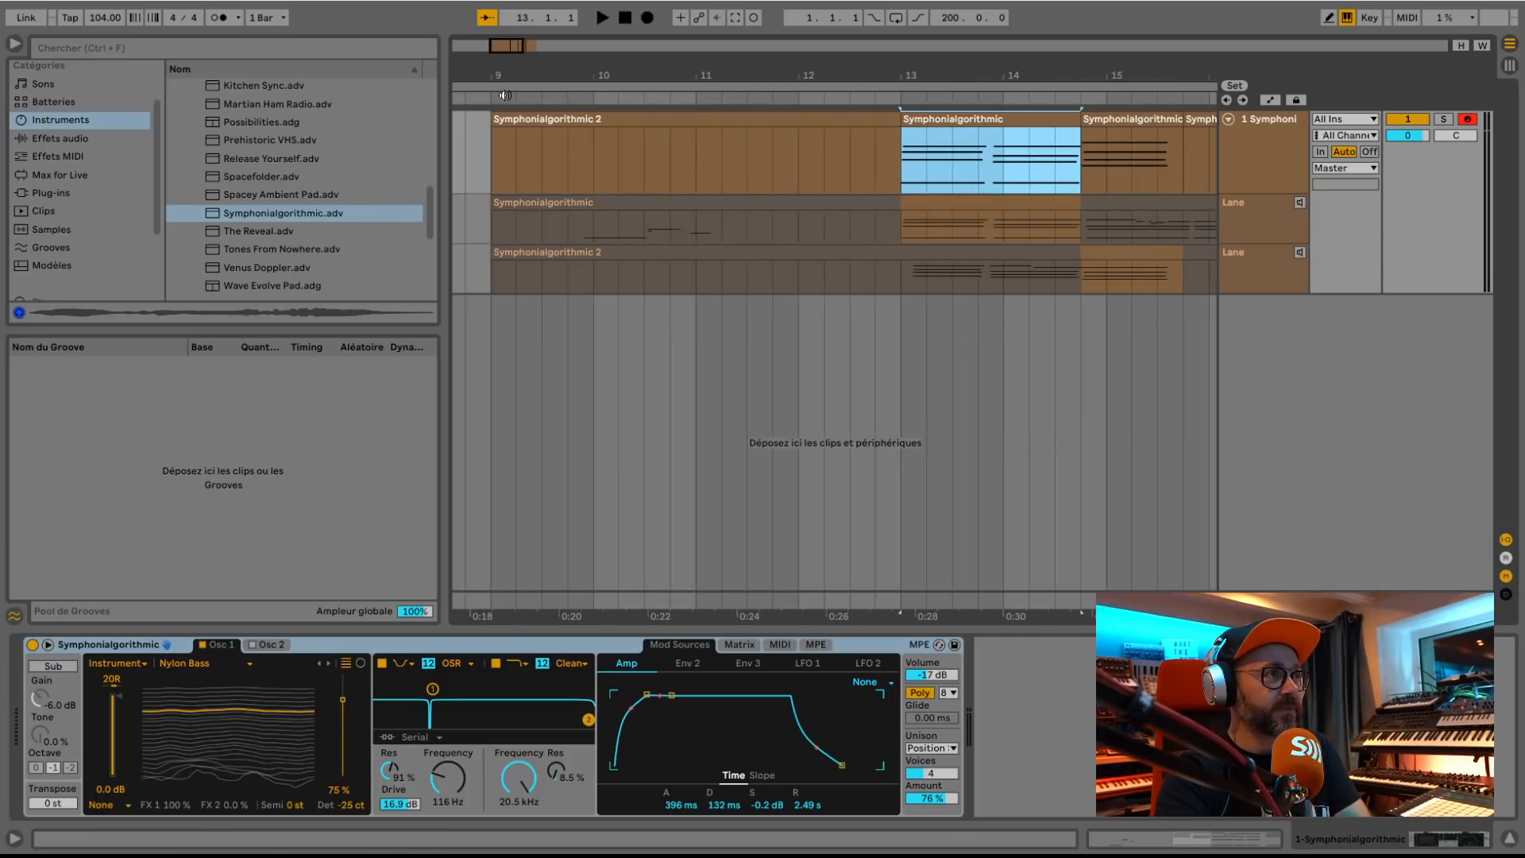
{"action": "left_click_drag", "start_coordinate": [504, 167], "coordinate": [984, 179]}
{"action": "left_click", "coordinate": [912, 173]}
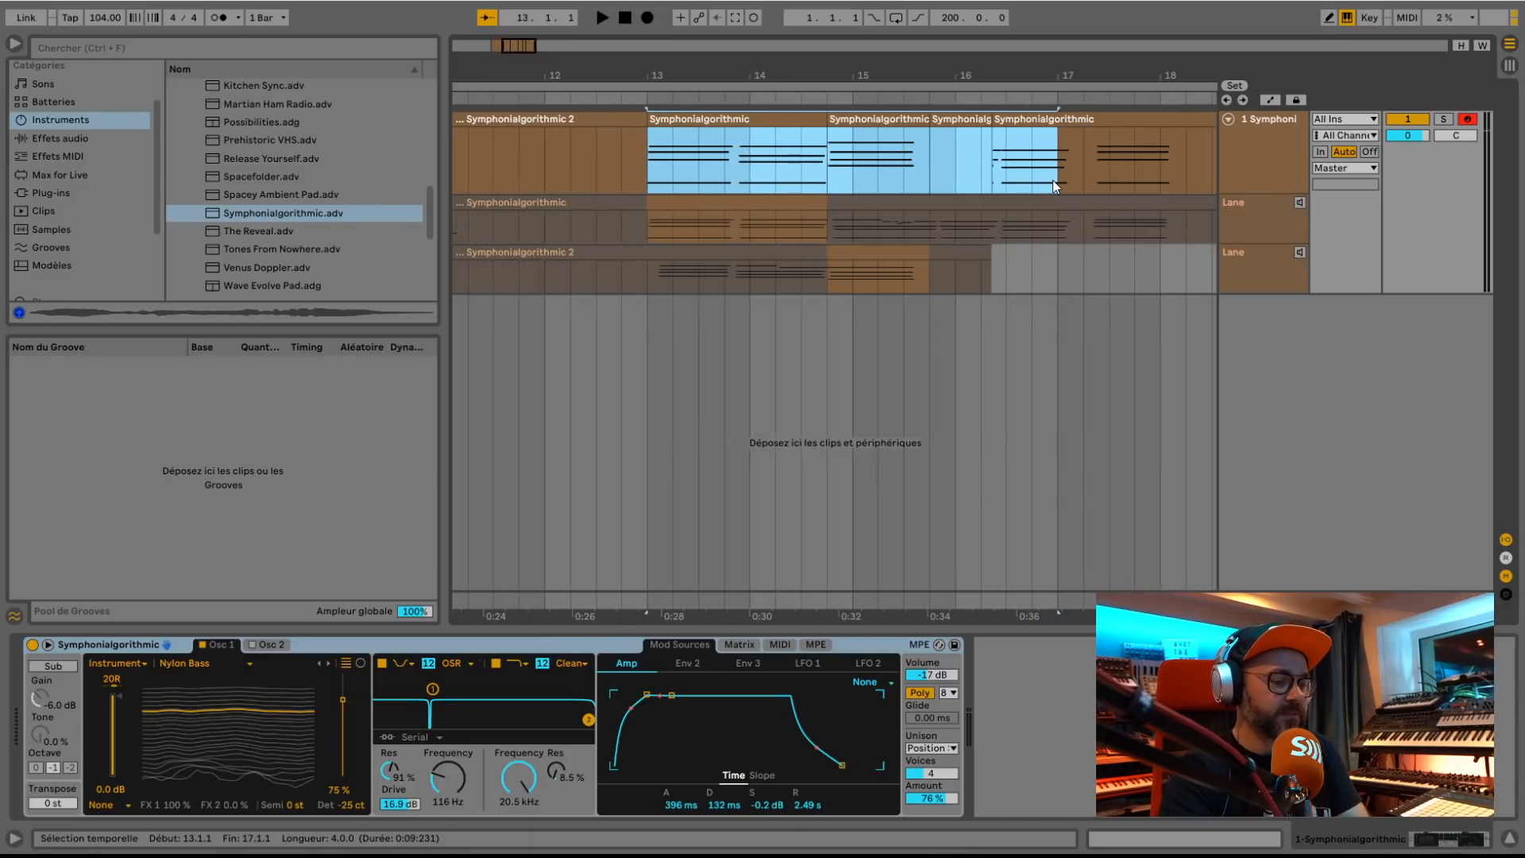
{"action": "key", "text": "ctrl+l"}
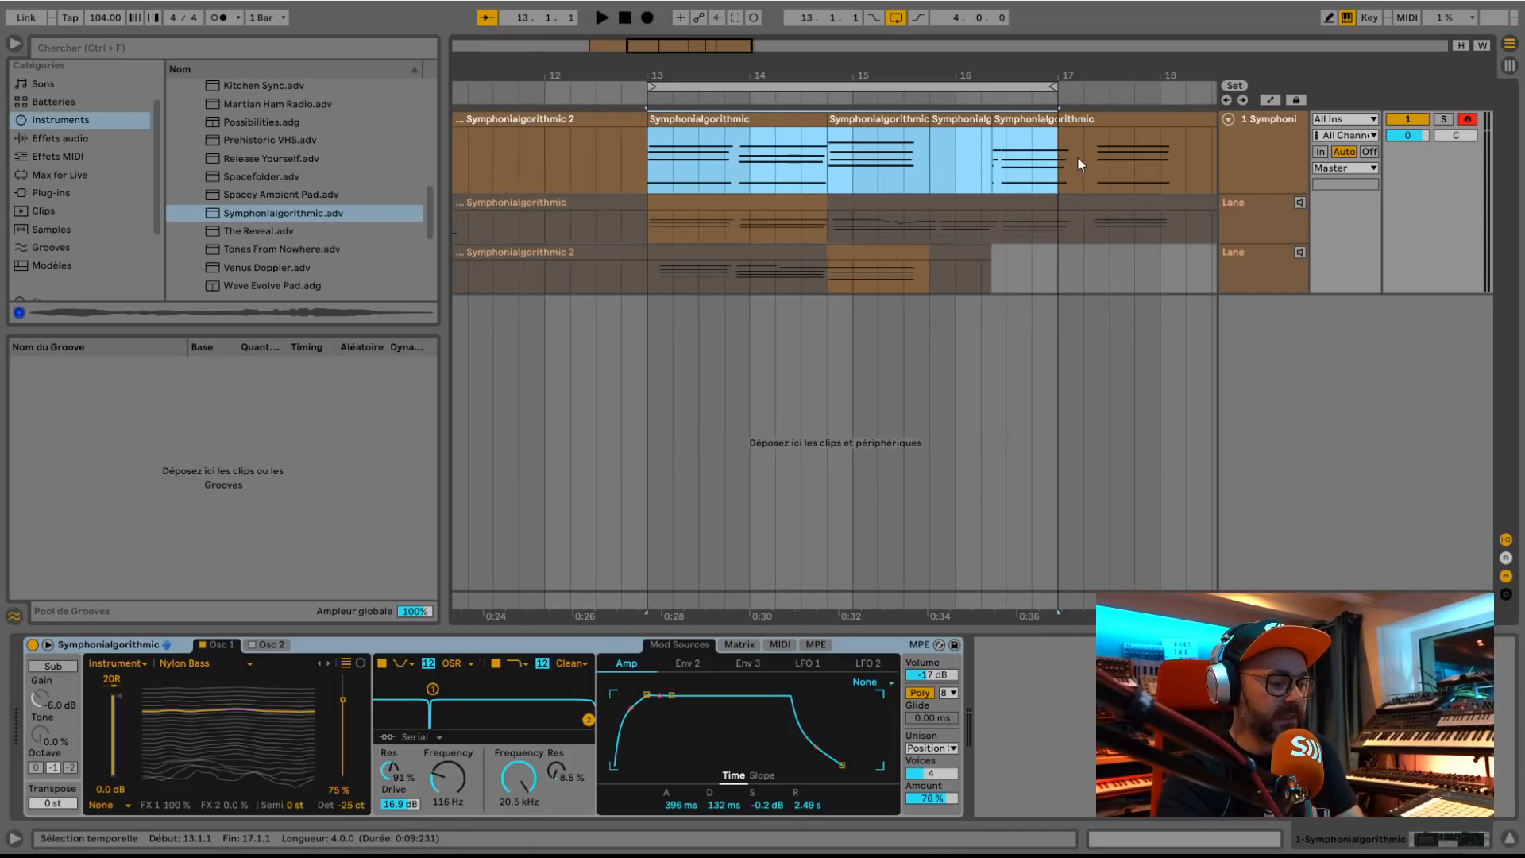
Record further MIDI takes over the loop starting at bar 13, stopping in bar 14 of the third pass
{"action": "left_click", "coordinate": [706, 118]}
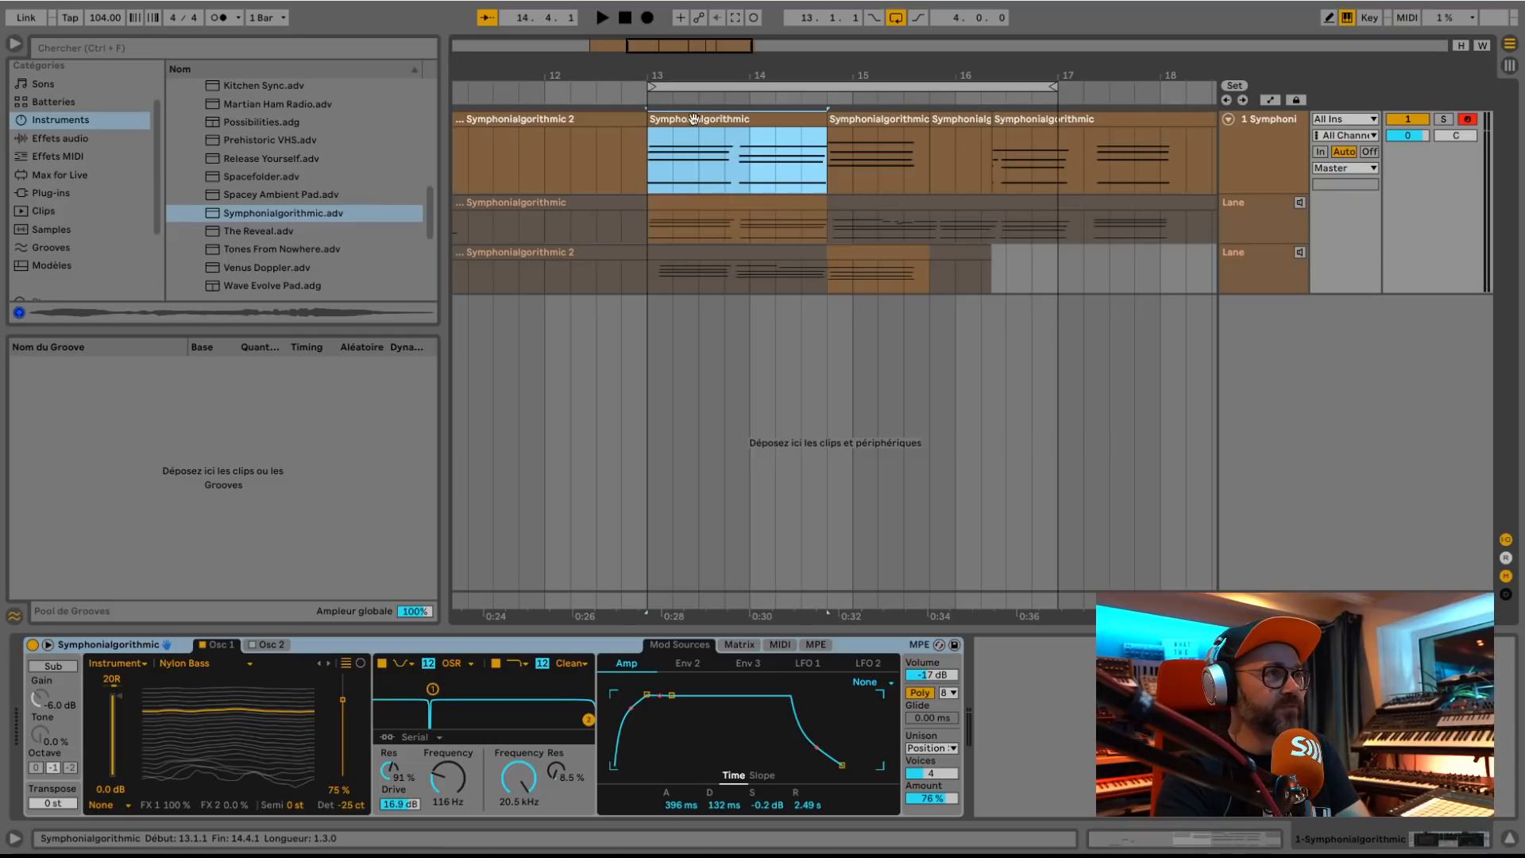
{"action": "left_click", "coordinate": [683, 99]}
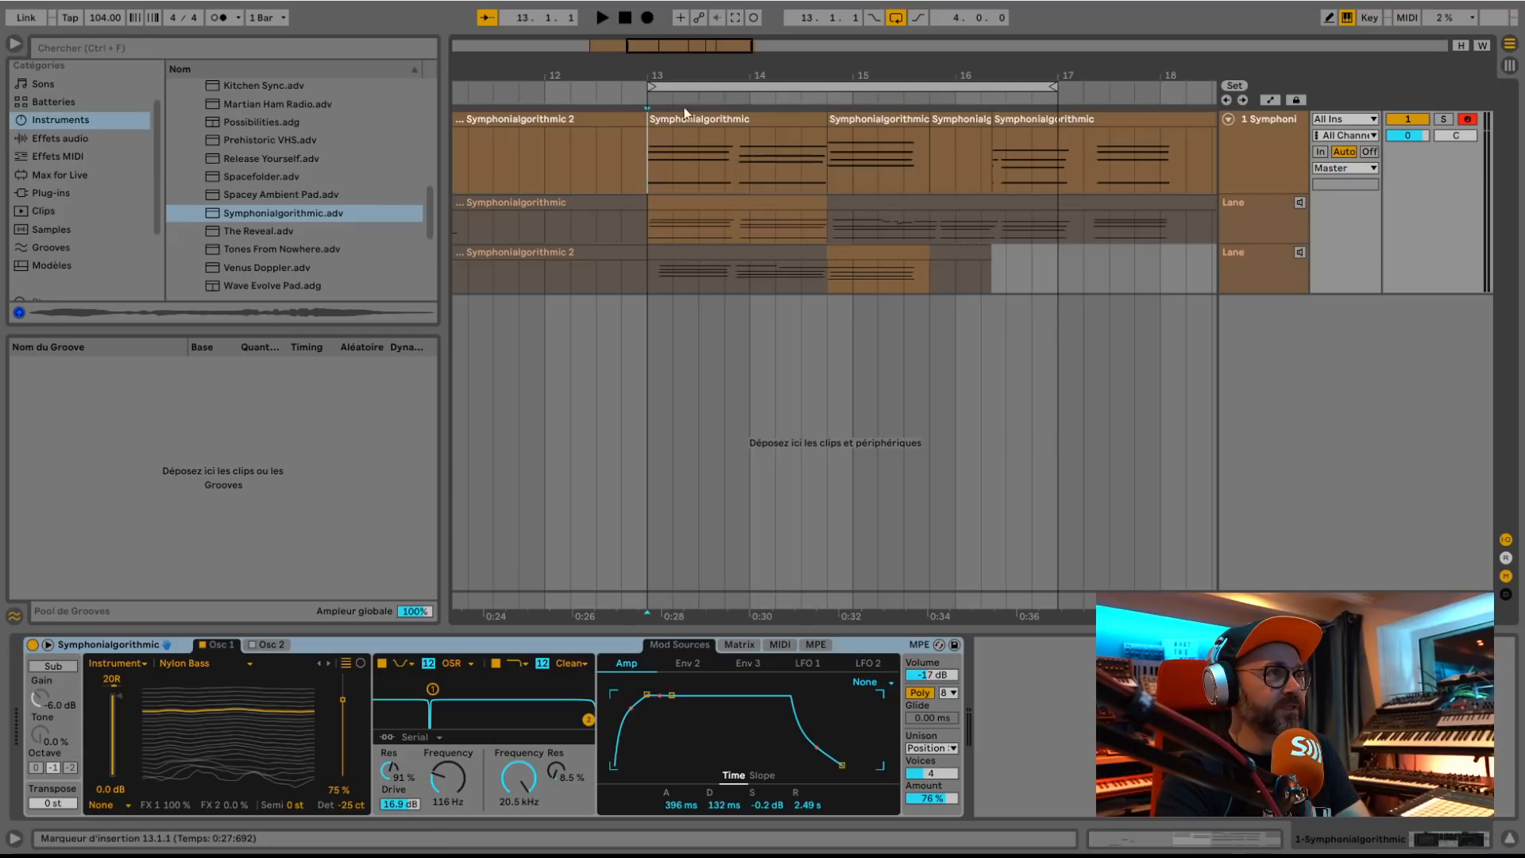
{"action": "left_click", "coordinate": [652, 23]}
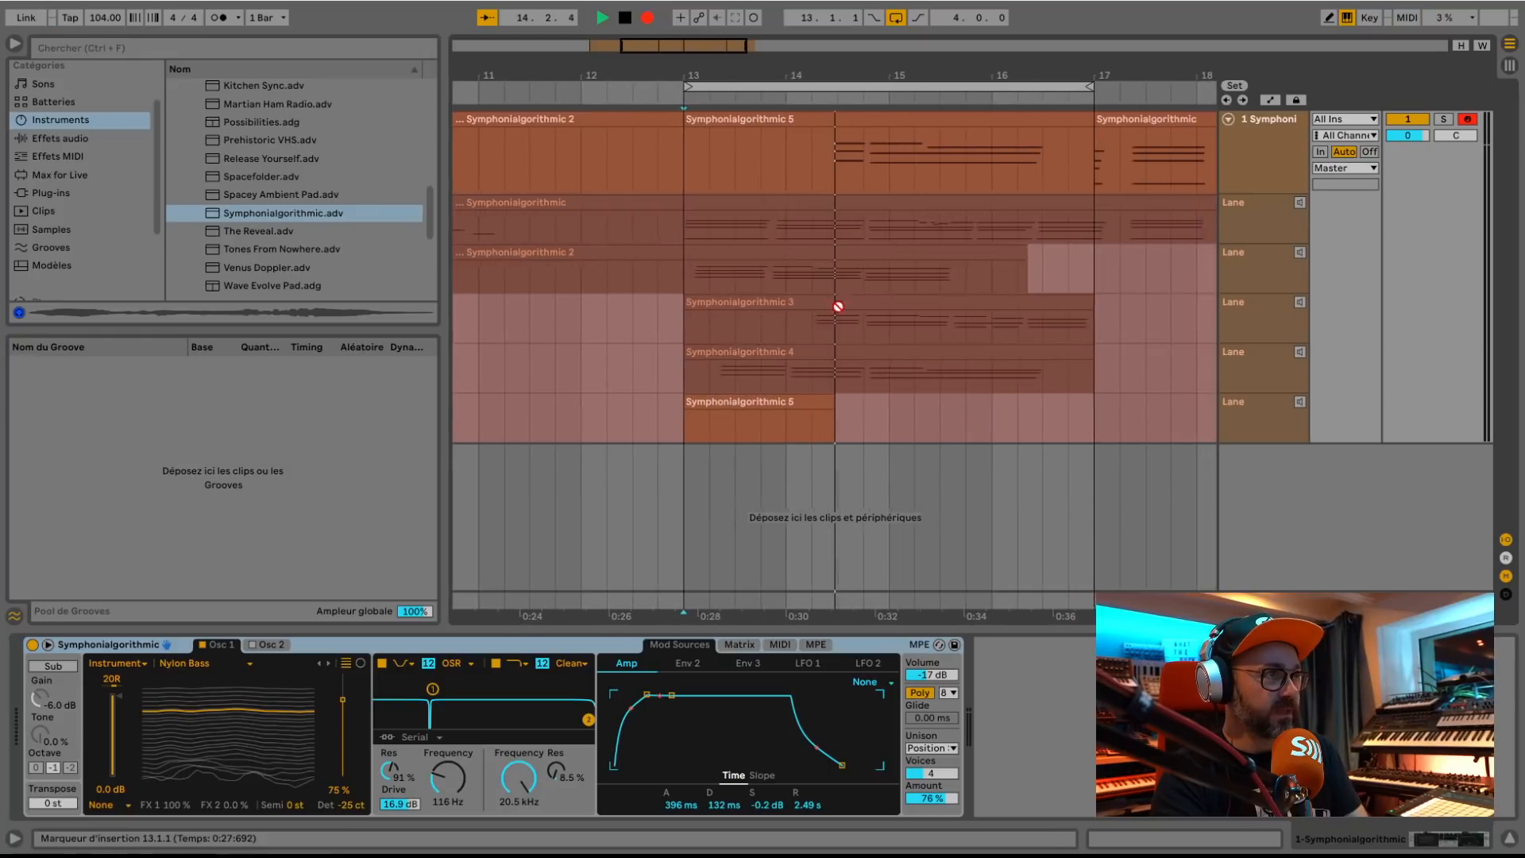
{"action": "key", "text": "space"}
Delete the incomplete Symphonialgorithmic 5 take together with its take lane
{"action": "left_click", "coordinate": [776, 405]}
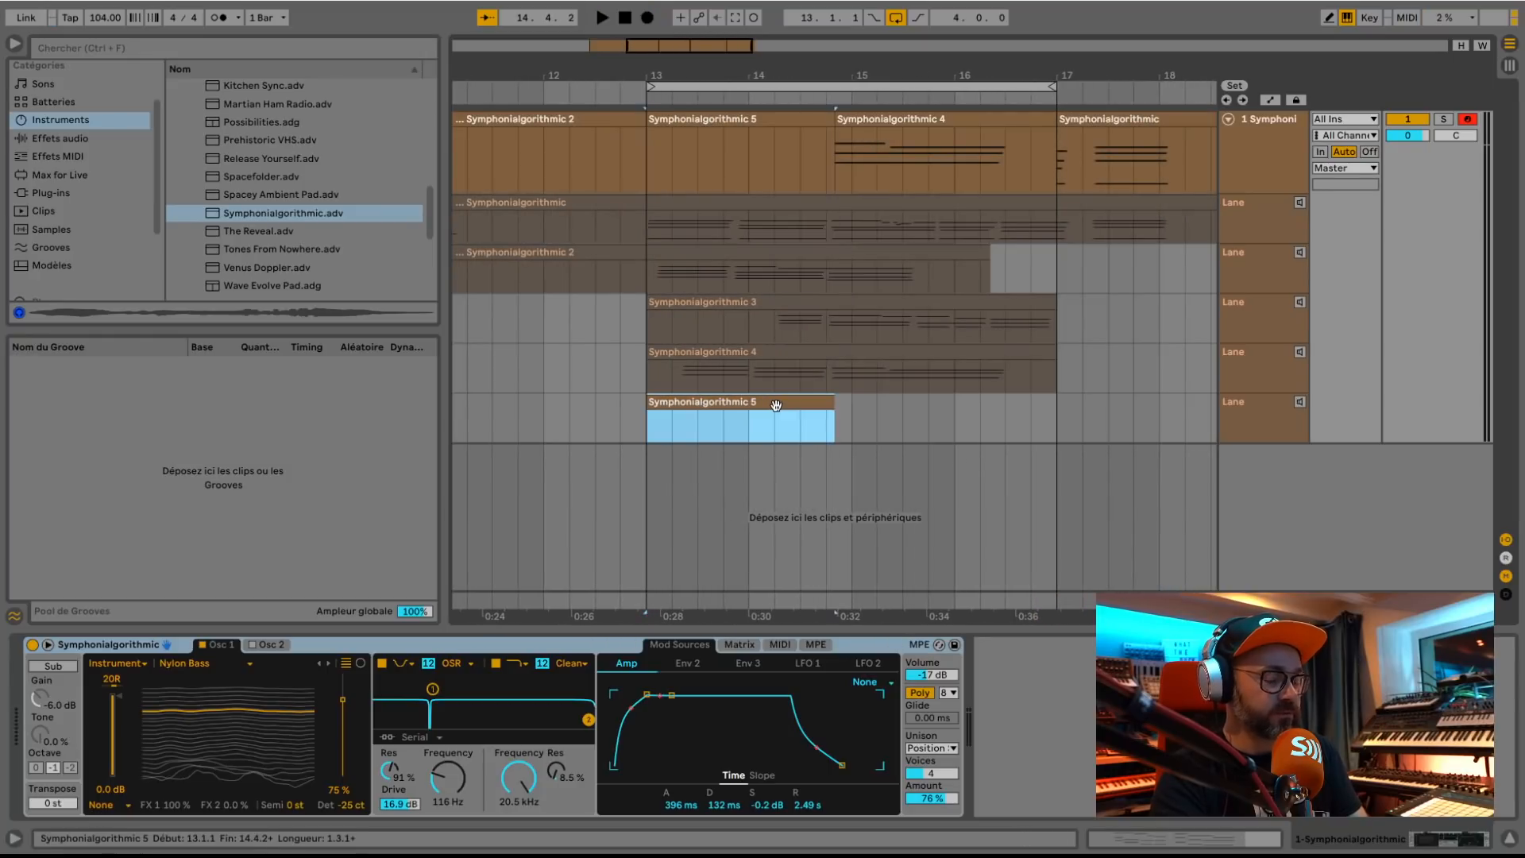
{"action": "key", "text": "Delete"}
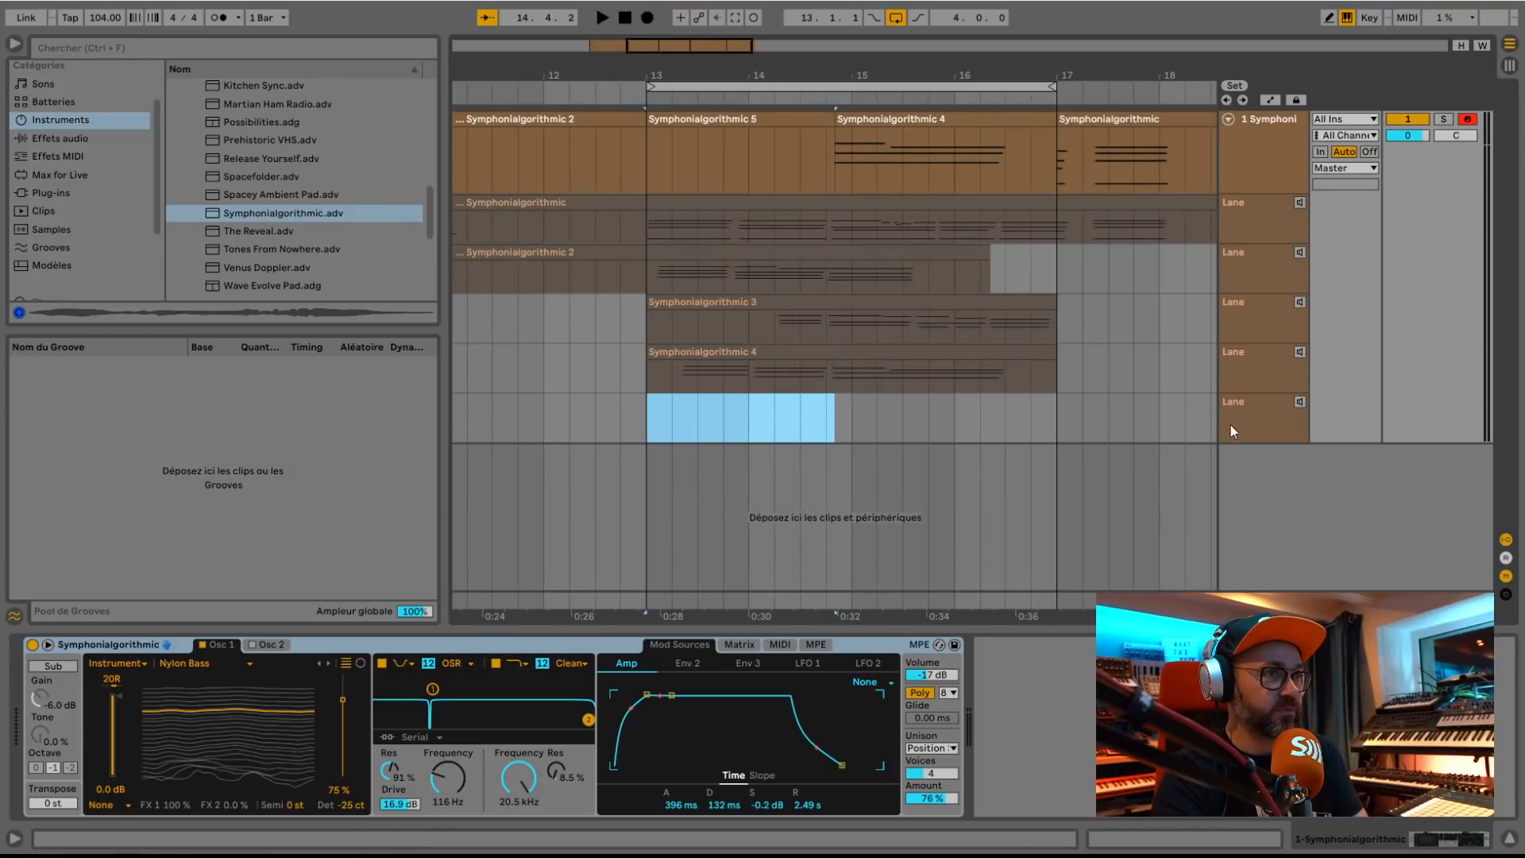
{"action": "right_click", "coordinate": [1262, 416]}
{"action": "left_click", "coordinate": [1296, 480]}
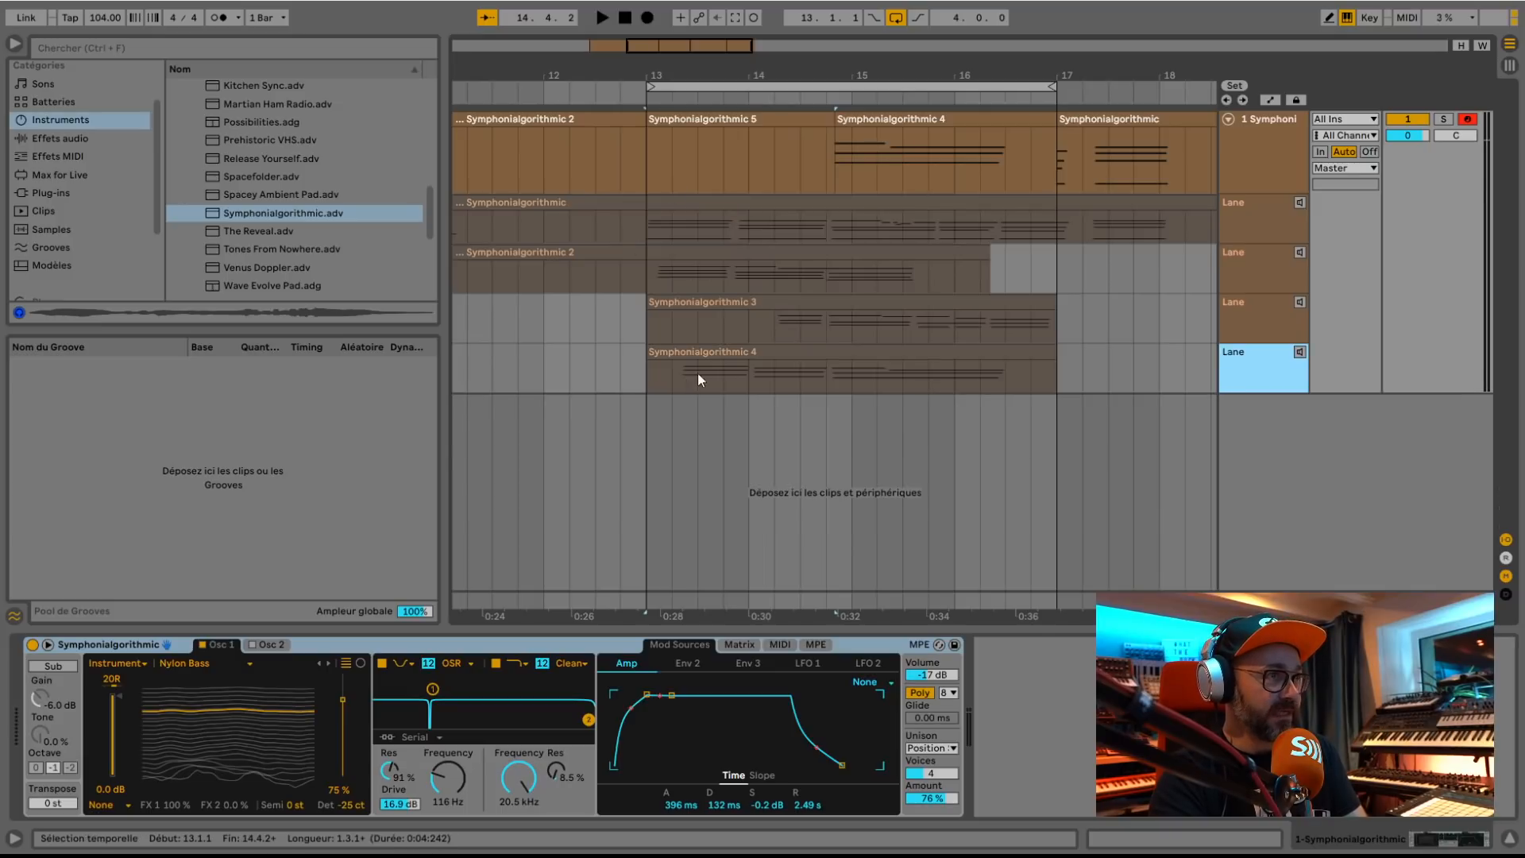
Copy bar 14 from the first take lane and bar 15 up to beat 4 from the second take lane into the main track
{"action": "left_click", "coordinate": [751, 172]}
{"action": "left_click_drag", "start_coordinate": [754, 226], "coordinate": [854, 237]}
{"action": "key", "text": "Return"}
{"action": "left_click", "coordinate": [856, 285]}
{"action": "left_click_drag", "start_coordinate": [879, 290], "coordinate": [1047, 326]}
{"action": "key", "text": "Return"}
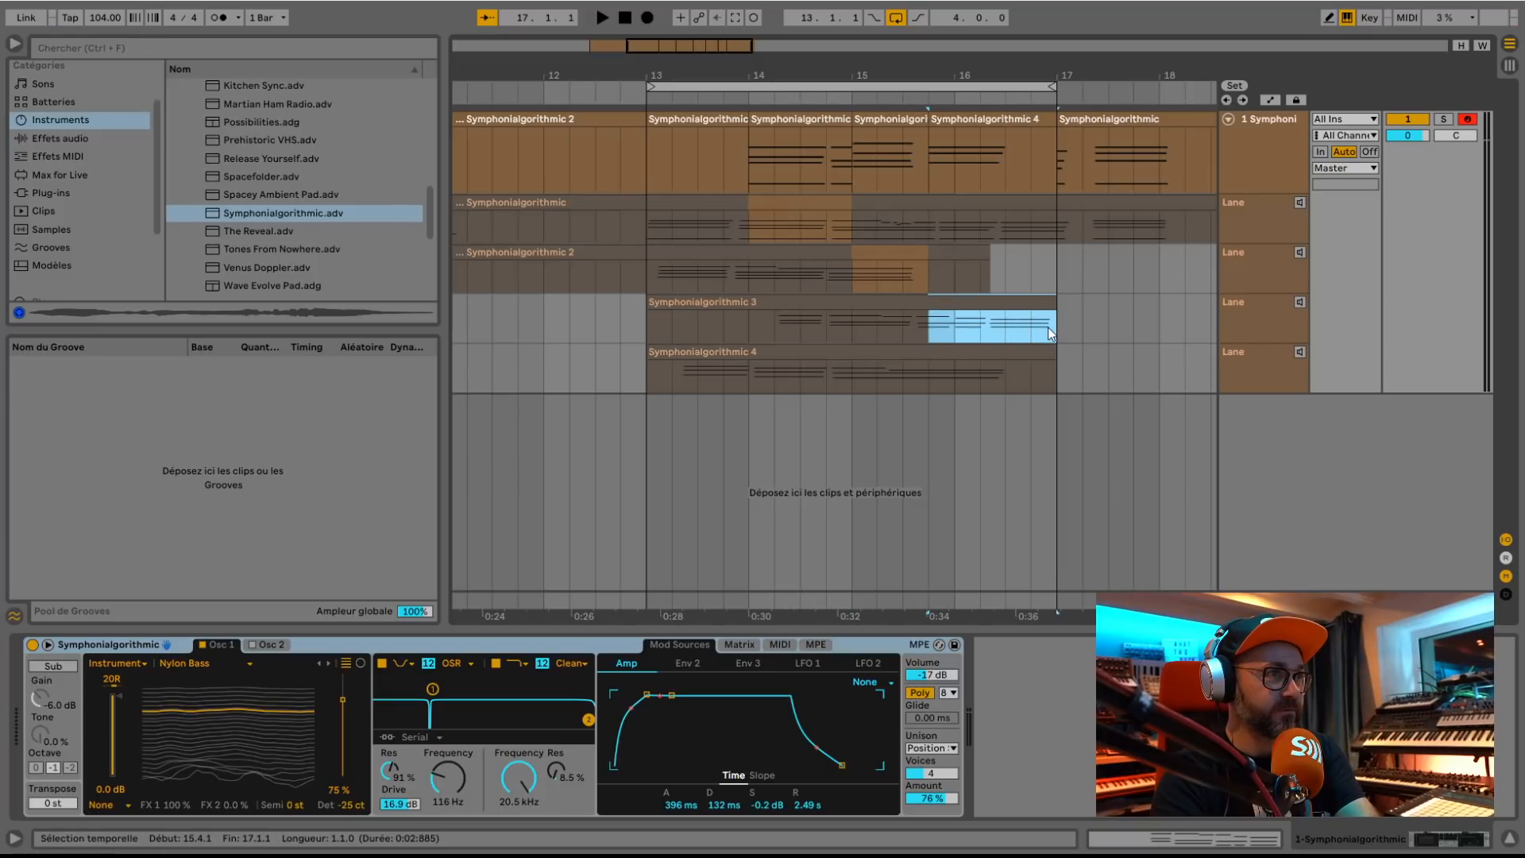
Copy beat 4 of bar 15 to bar 17 from the third take lane and bar 13 from the fourth into the main track
{"action": "key", "text": "Return"}
{"action": "left_click_drag", "start_coordinate": [747, 367], "coordinate": [698, 382]}
{"action": "key", "text": "Return"}
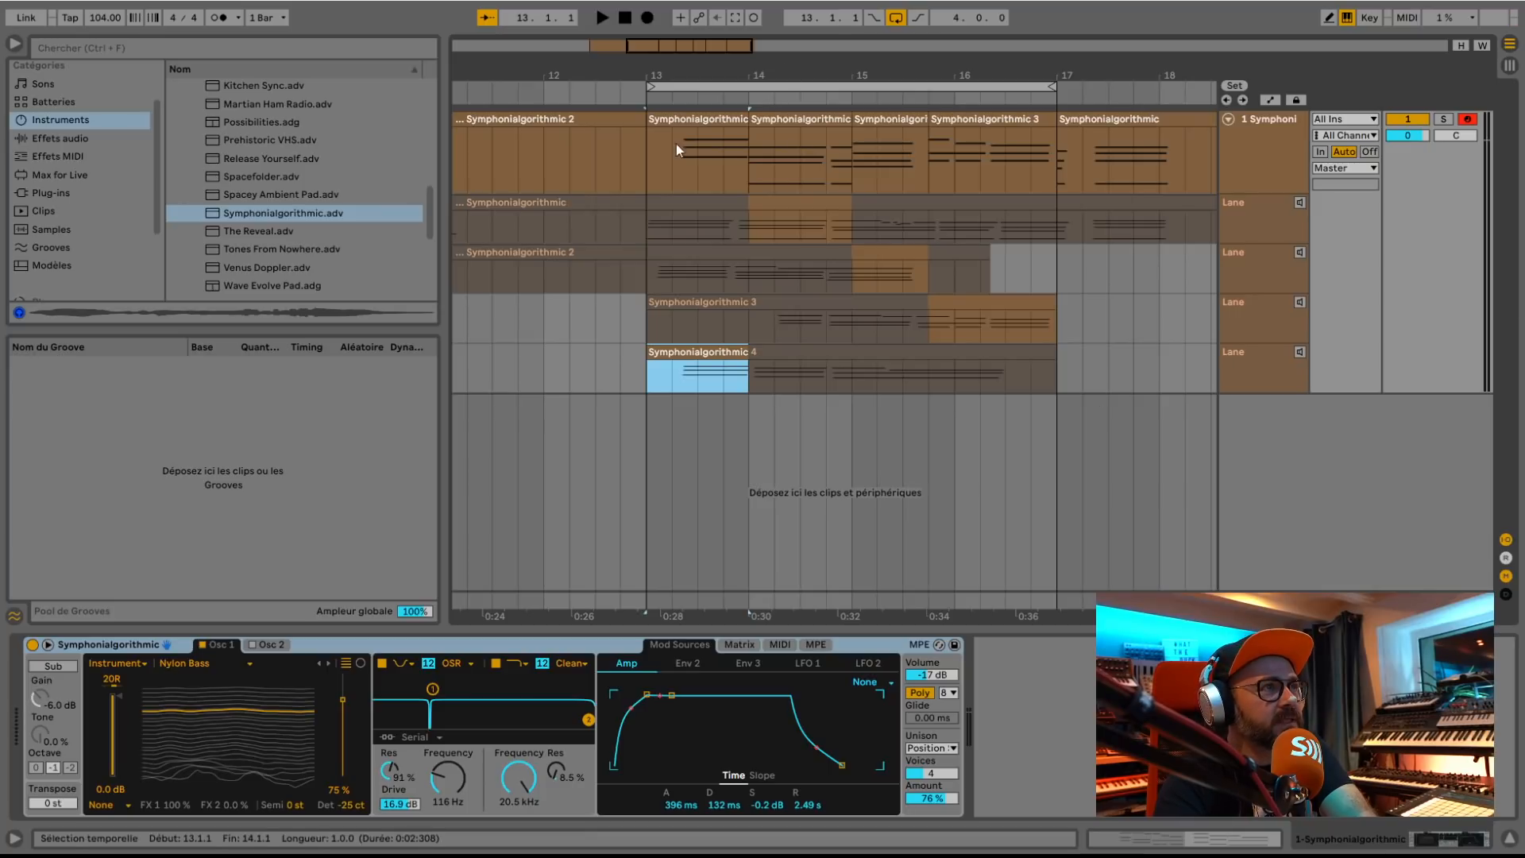
Hide the take lanes of the Symphonialgorithmic track
{"action": "right_click", "coordinate": [1269, 130]}
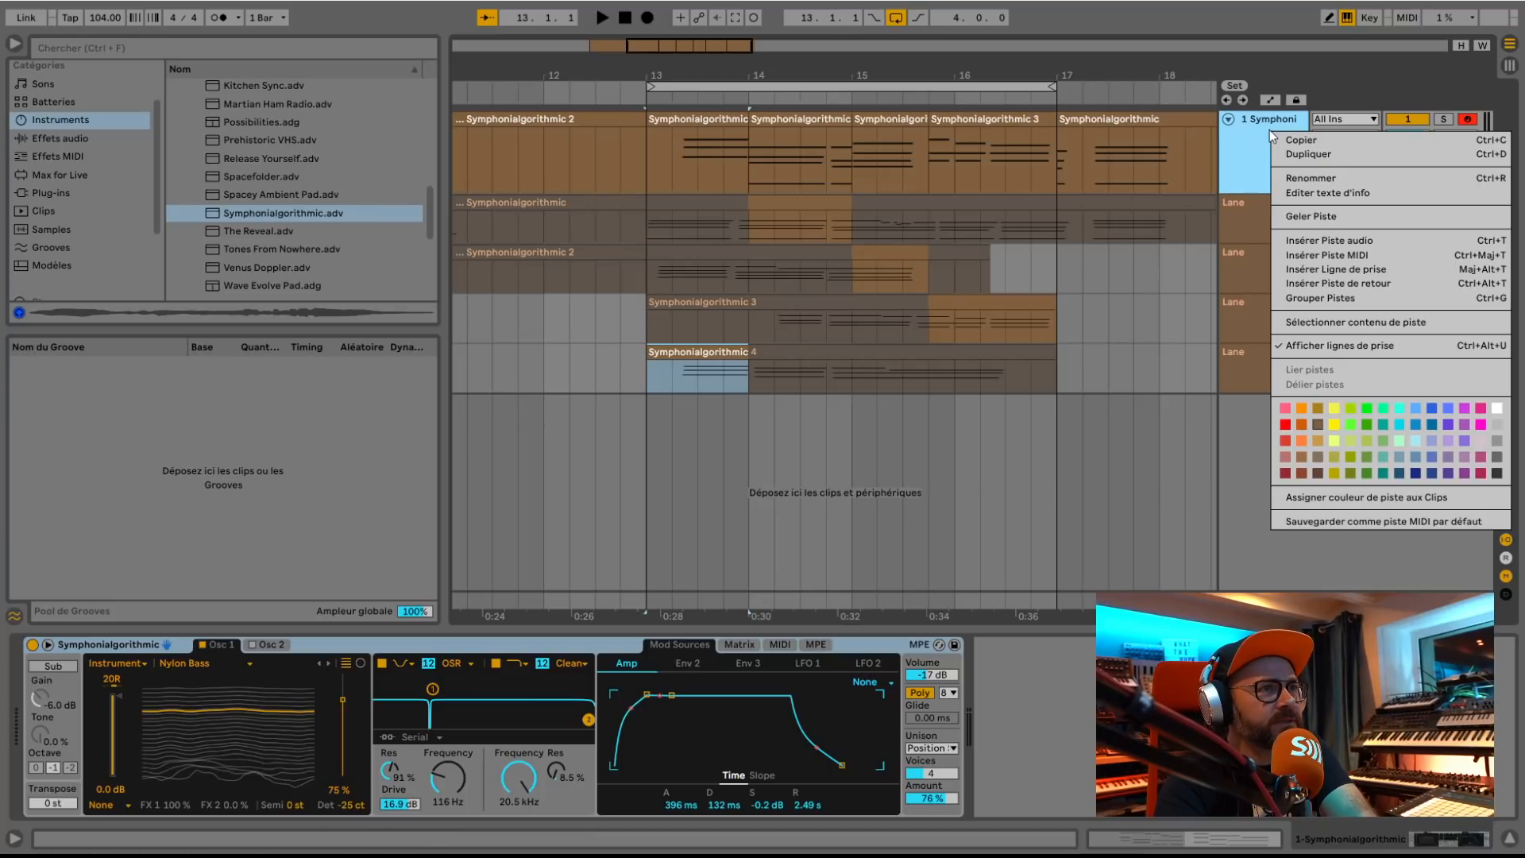
{"action": "left_click", "coordinate": [1321, 346]}
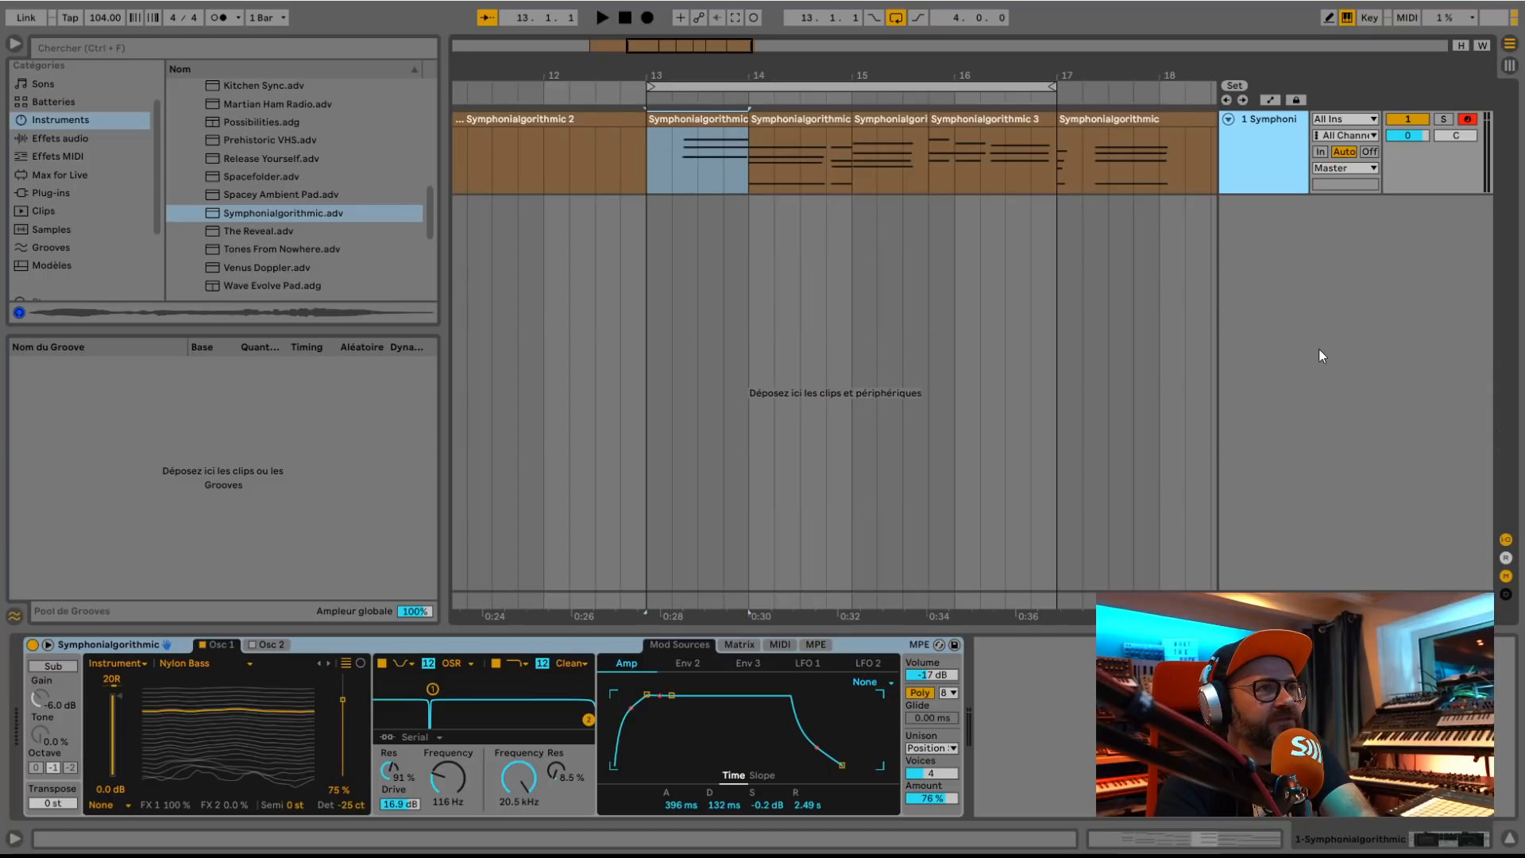
{"action": "left_click", "coordinate": [774, 235]}
{"action": "scroll", "coordinate": [772, 232], "scroll_direction": "right", "scroll_amount": 2}
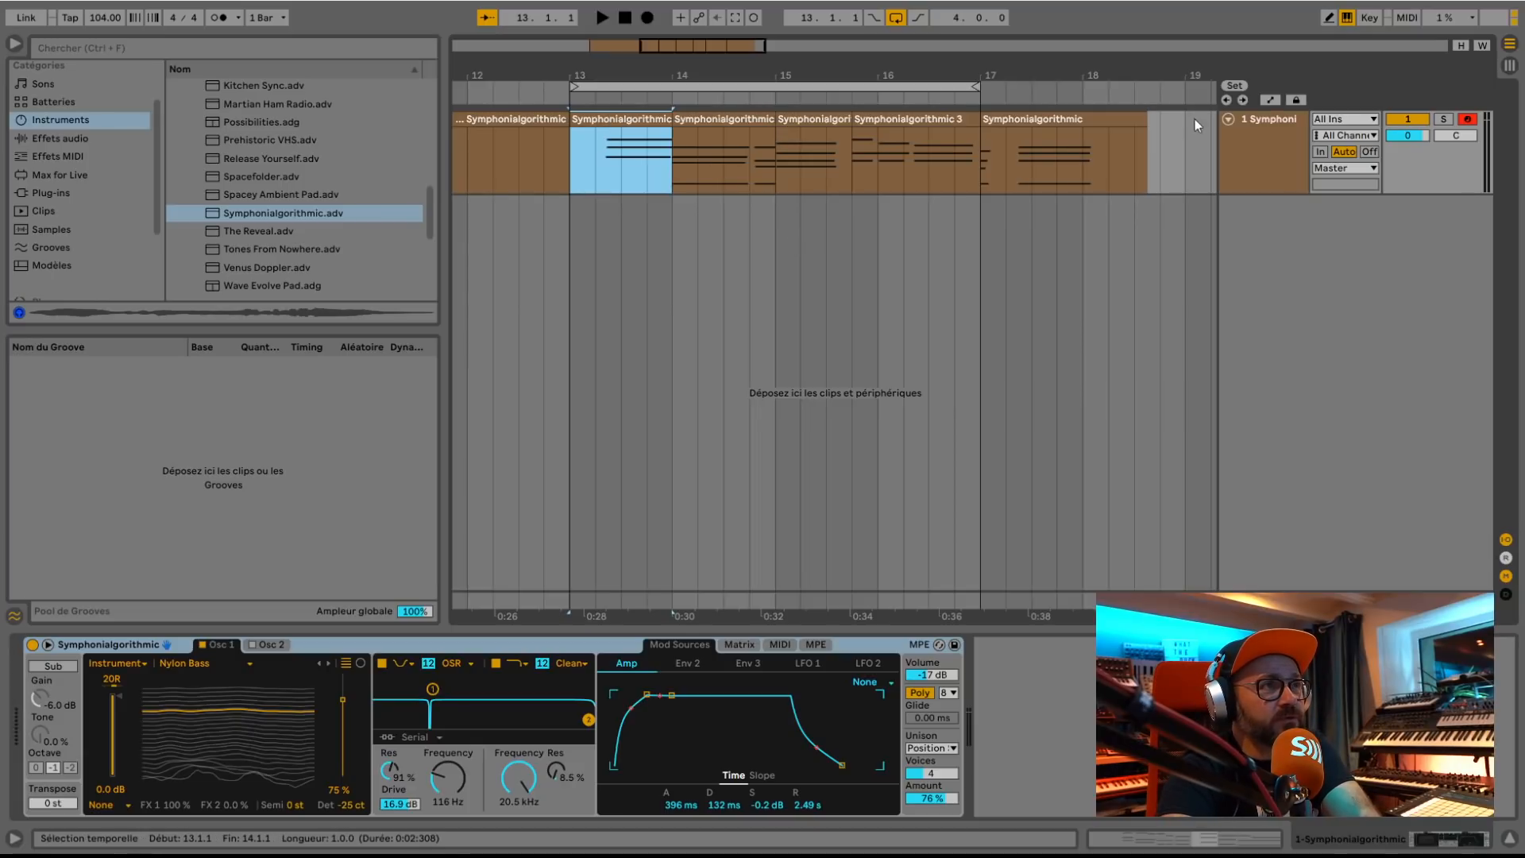
{"action": "right_click", "coordinate": [1246, 133]}
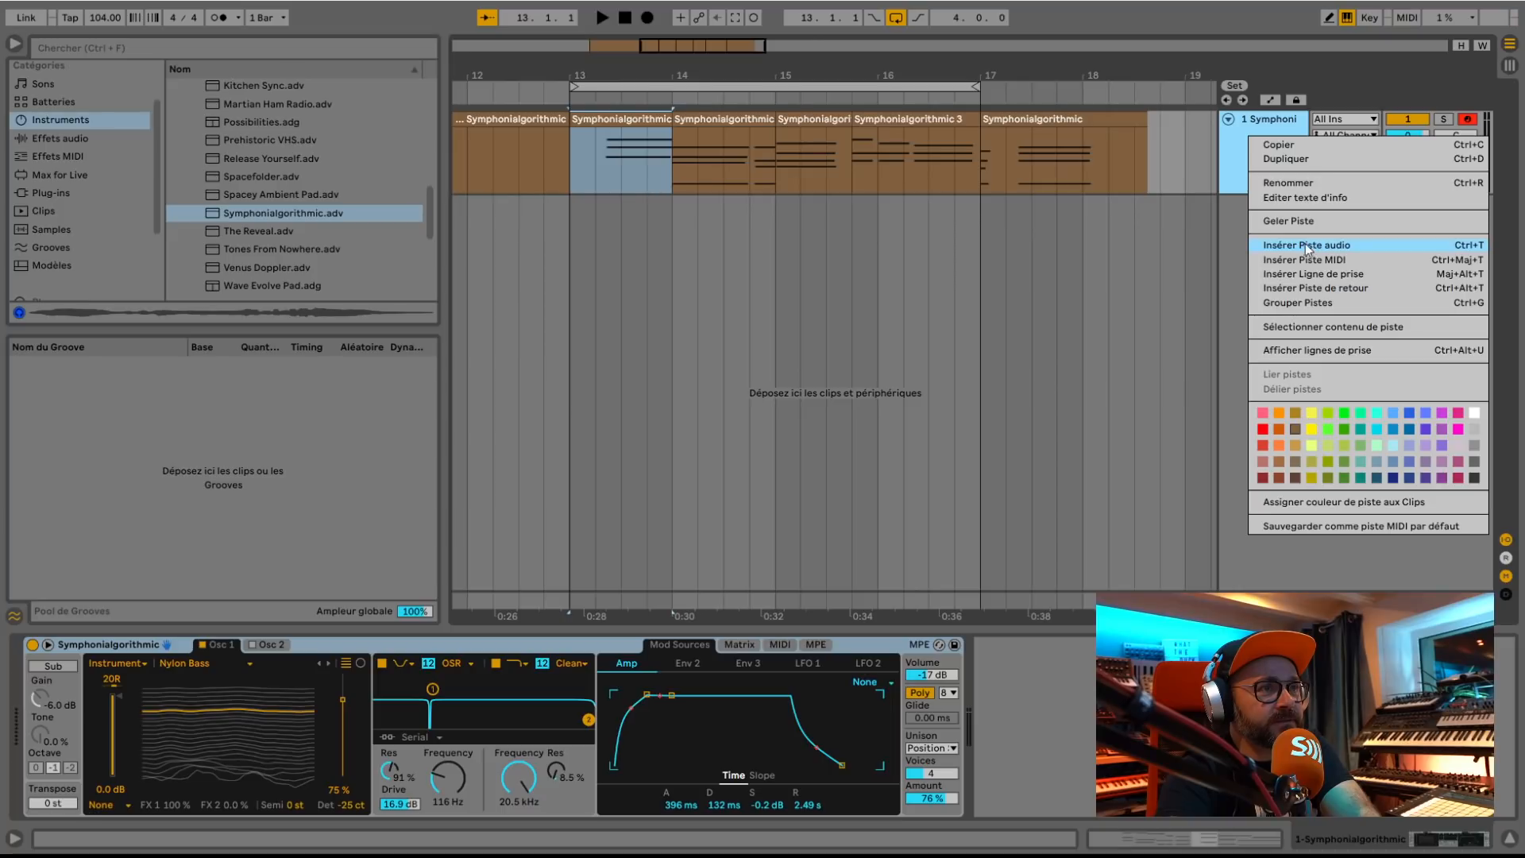
{"action": "left_click", "coordinate": [1237, 328]}
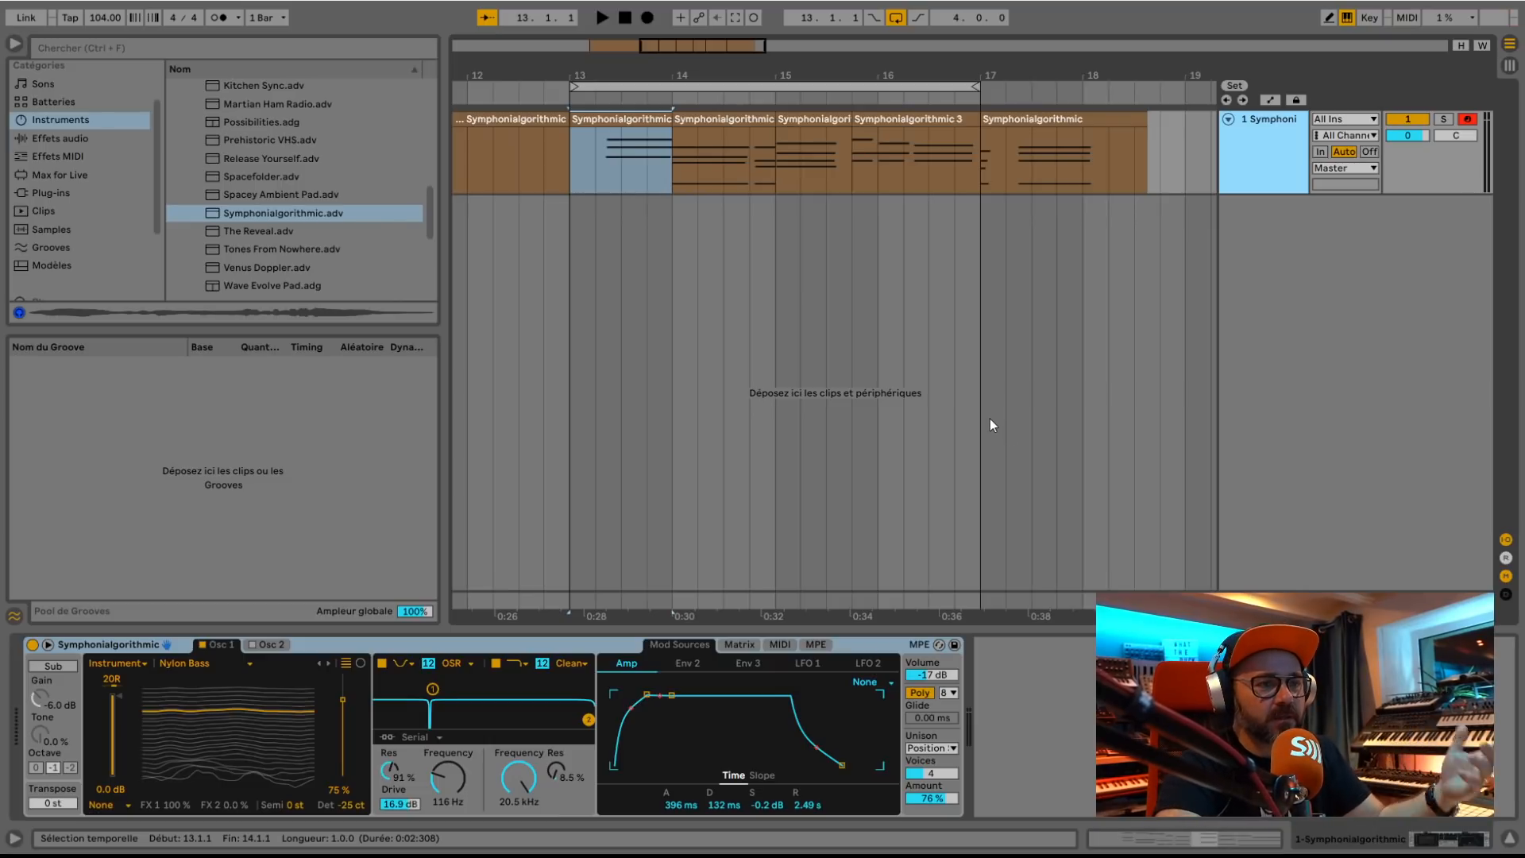
Open the built-in lesson "Quoi de neuf dans Live 11?" and hide the CAMPACAFE source in OBS
{"action": "left_click", "coordinate": [232, 3]}
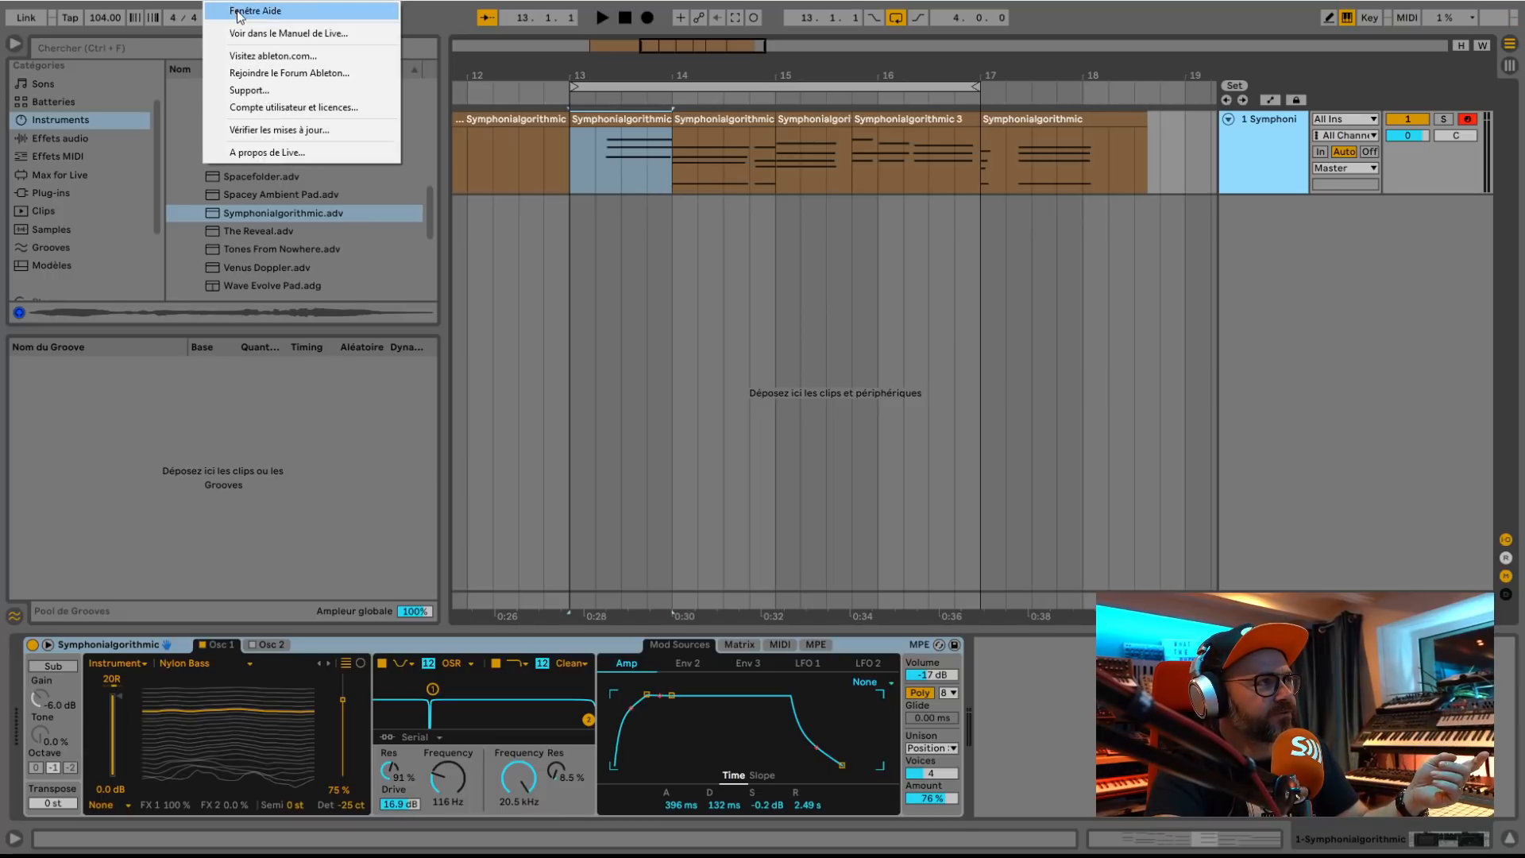
{"action": "left_click", "coordinate": [238, 11]}
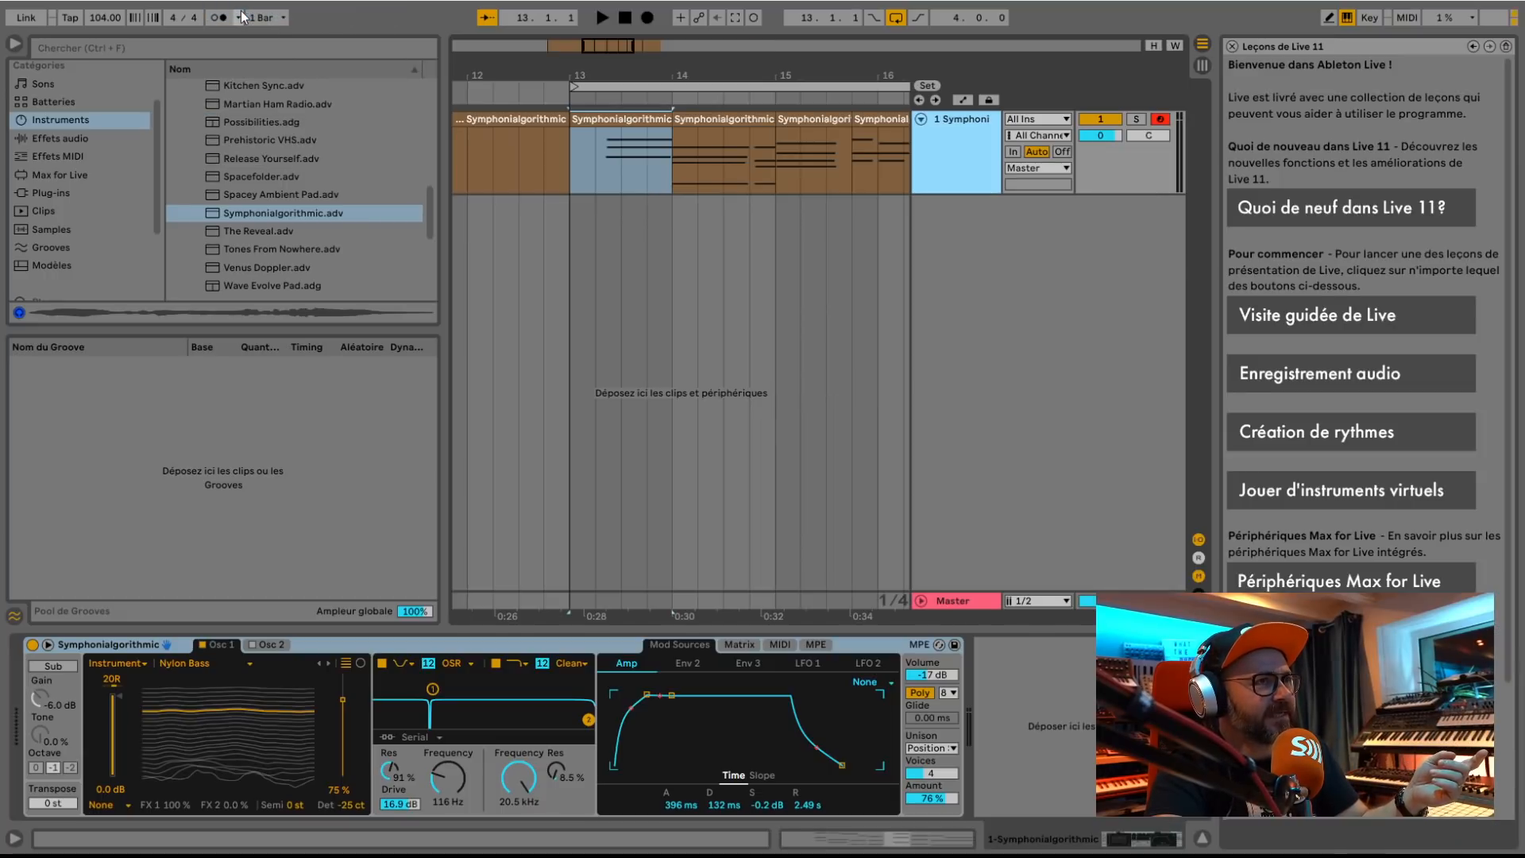
{"action": "left_click", "coordinate": [1326, 208]}
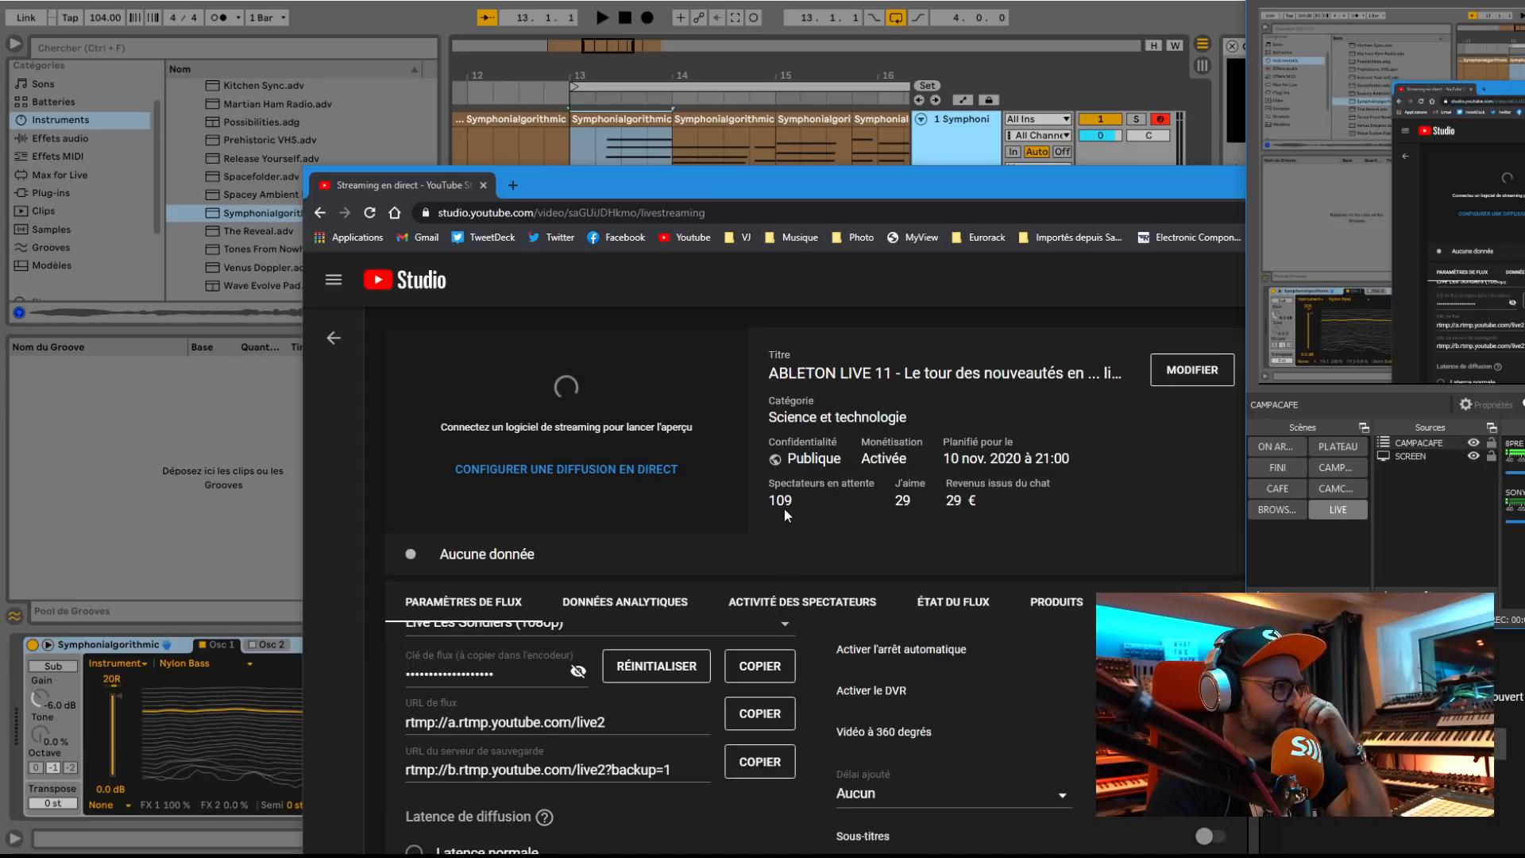
{"action": "left_click", "coordinate": [1473, 448]}
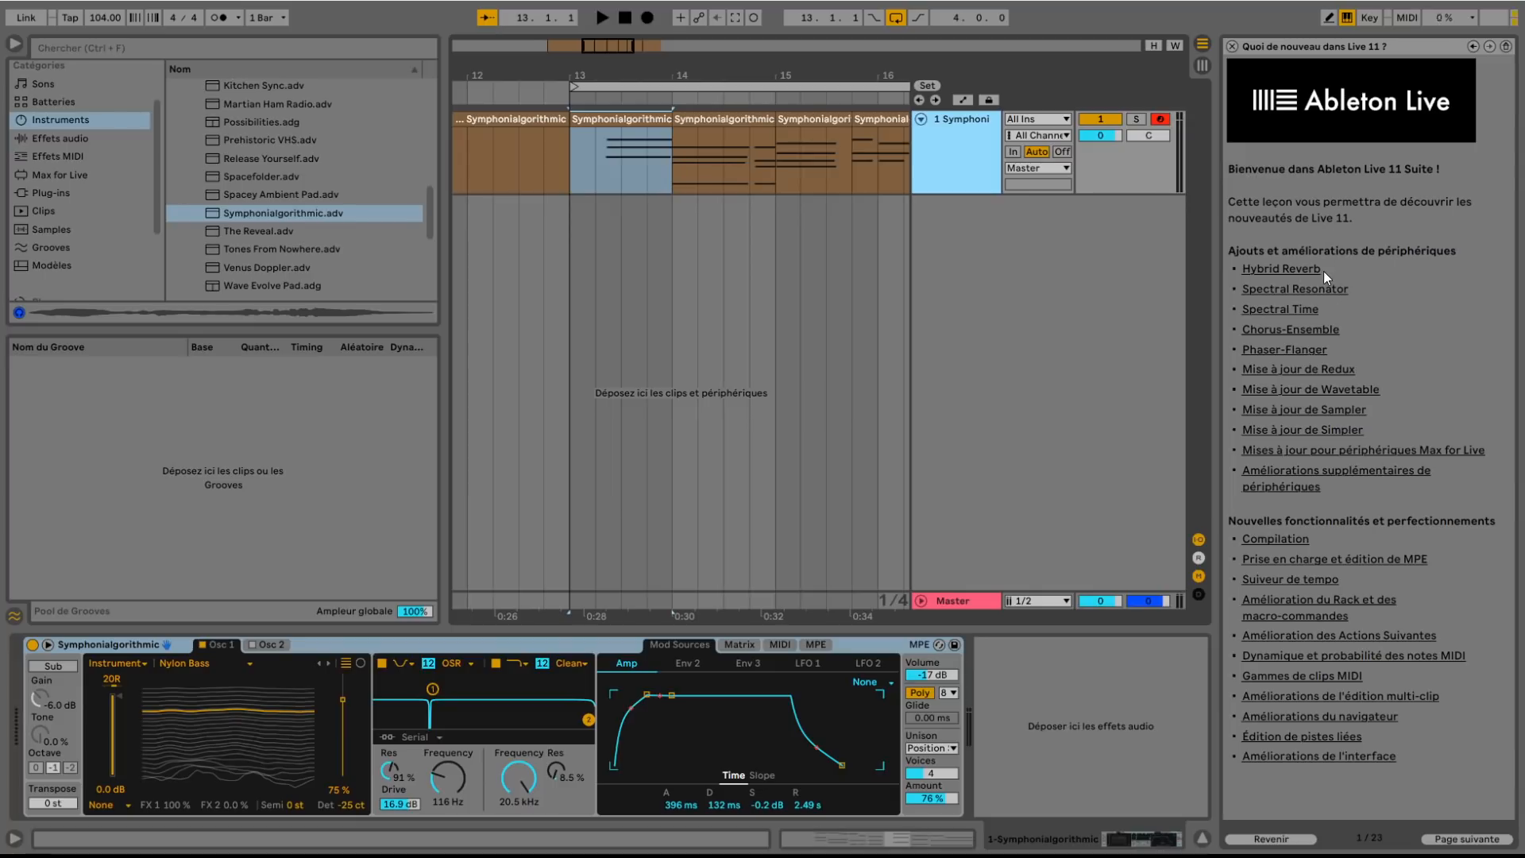
Read the lesson page on Compilation, look at the following page on MPE support and editing, and return to the lesson's overview
{"action": "left_click", "coordinate": [1285, 543]}
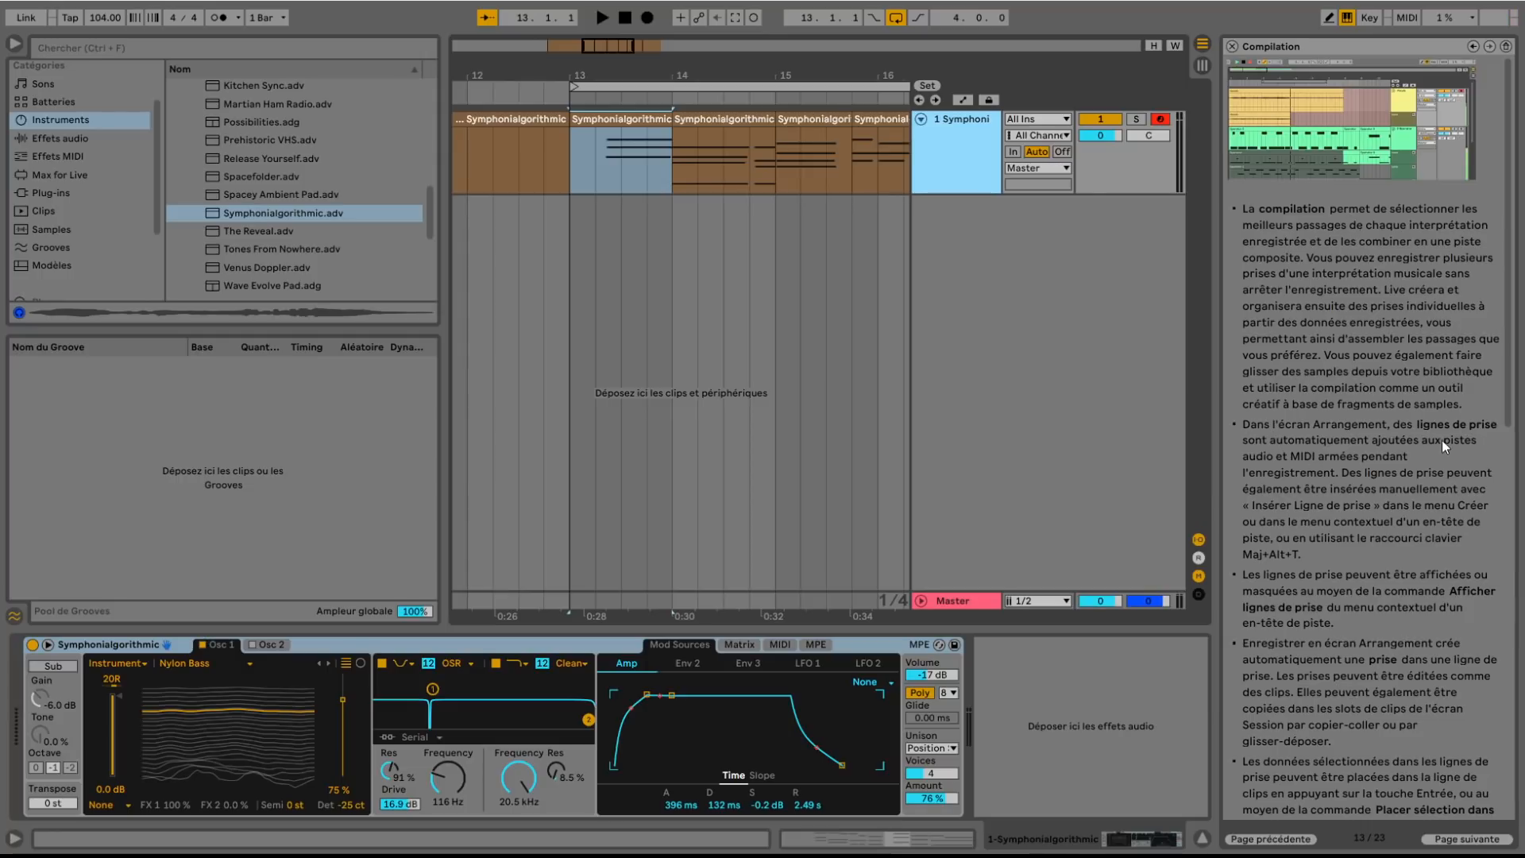
{"action": "scroll", "coordinate": [1337, 532], "scroll_direction": "down", "scroll_amount": 2}
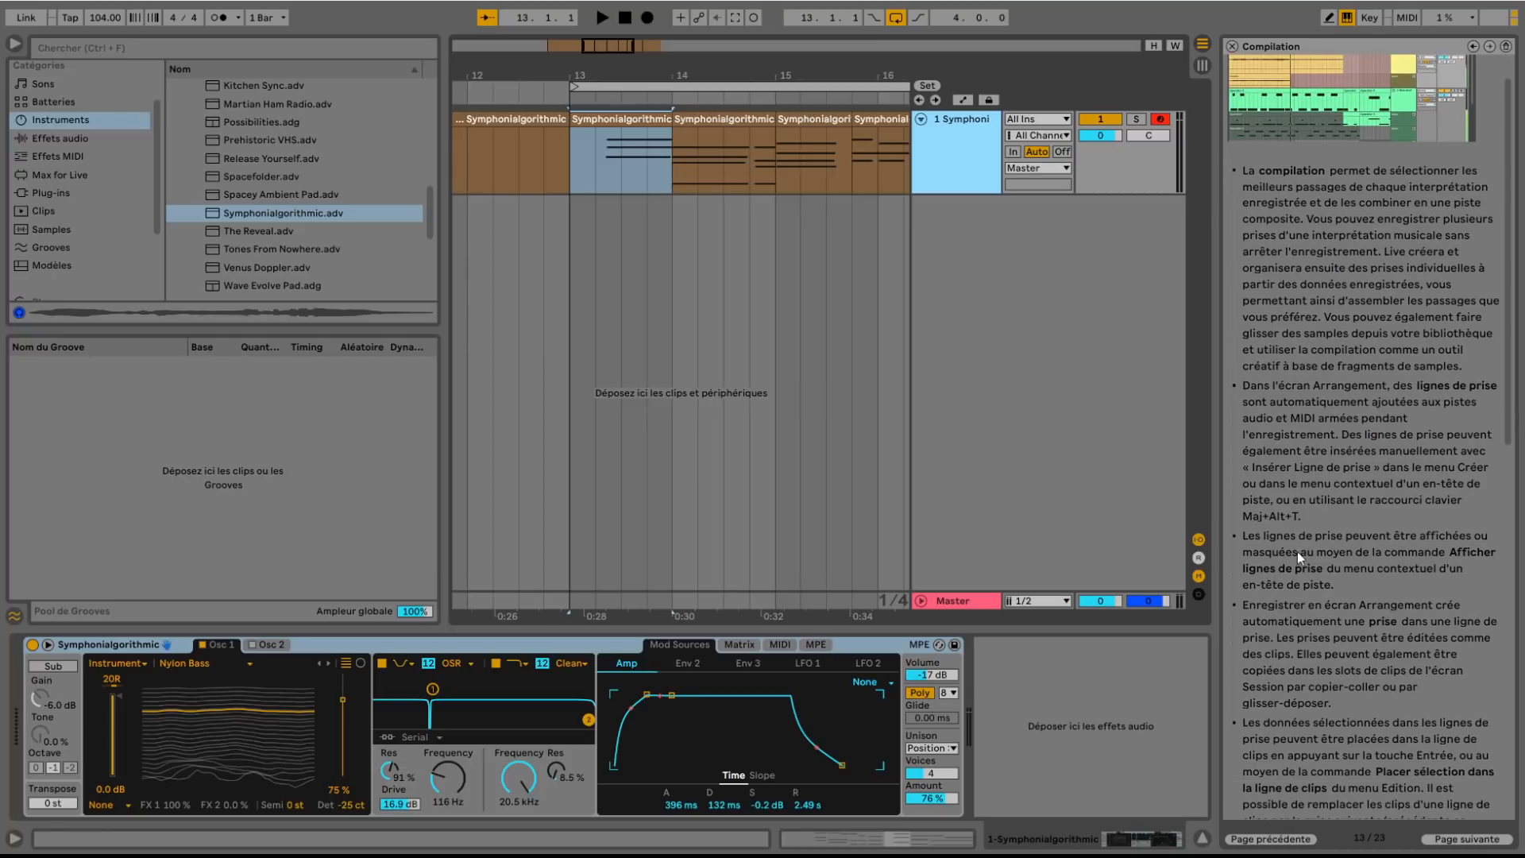
{"action": "scroll", "coordinate": [1298, 551], "scroll_direction": "down", "scroll_amount": 4}
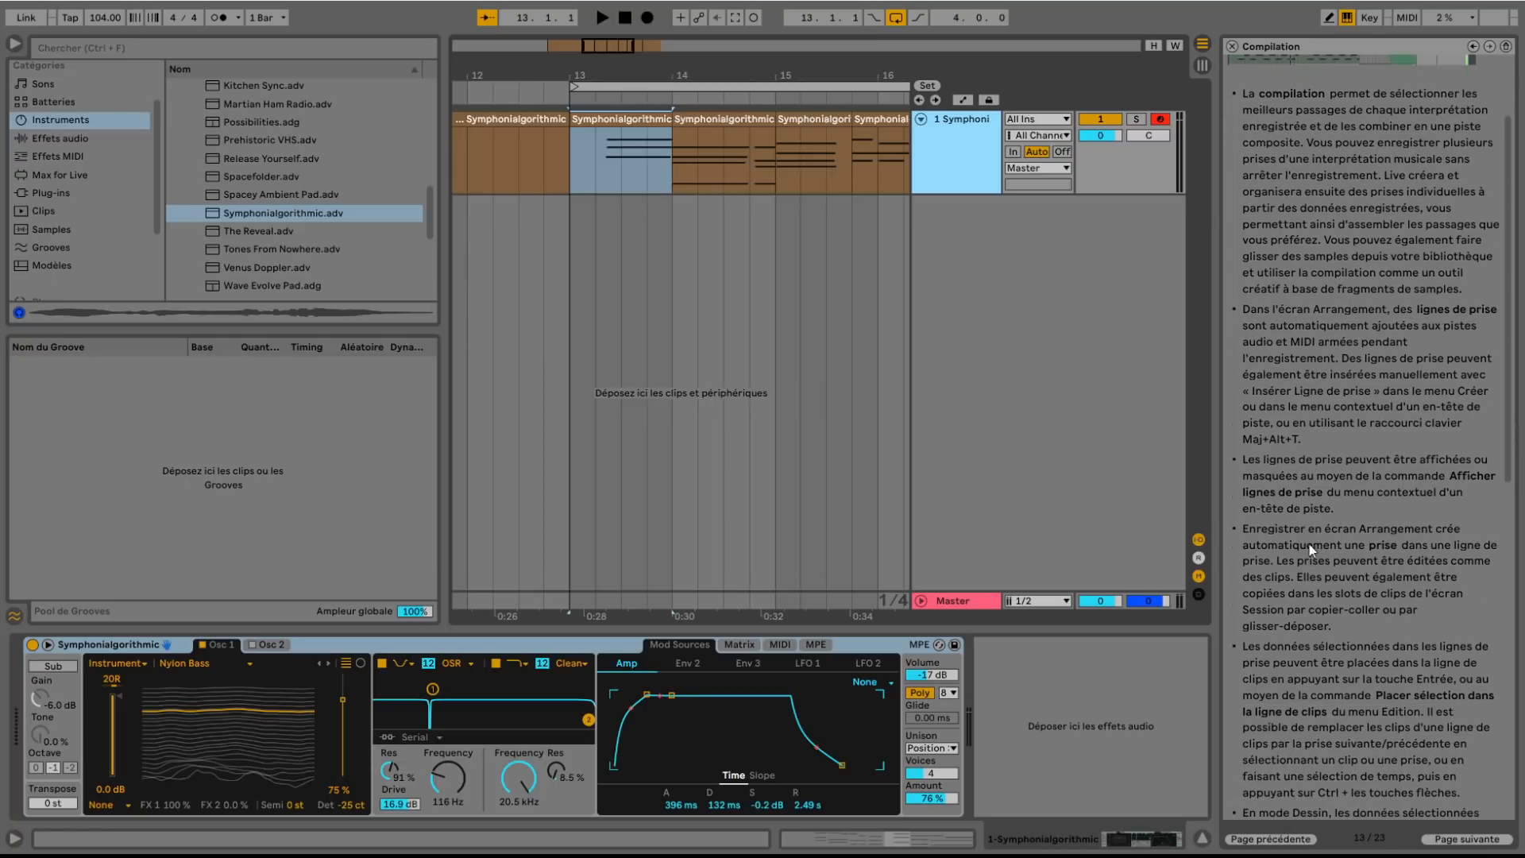
{"action": "scroll", "coordinate": [1309, 545], "scroll_direction": "down", "scroll_amount": 9}
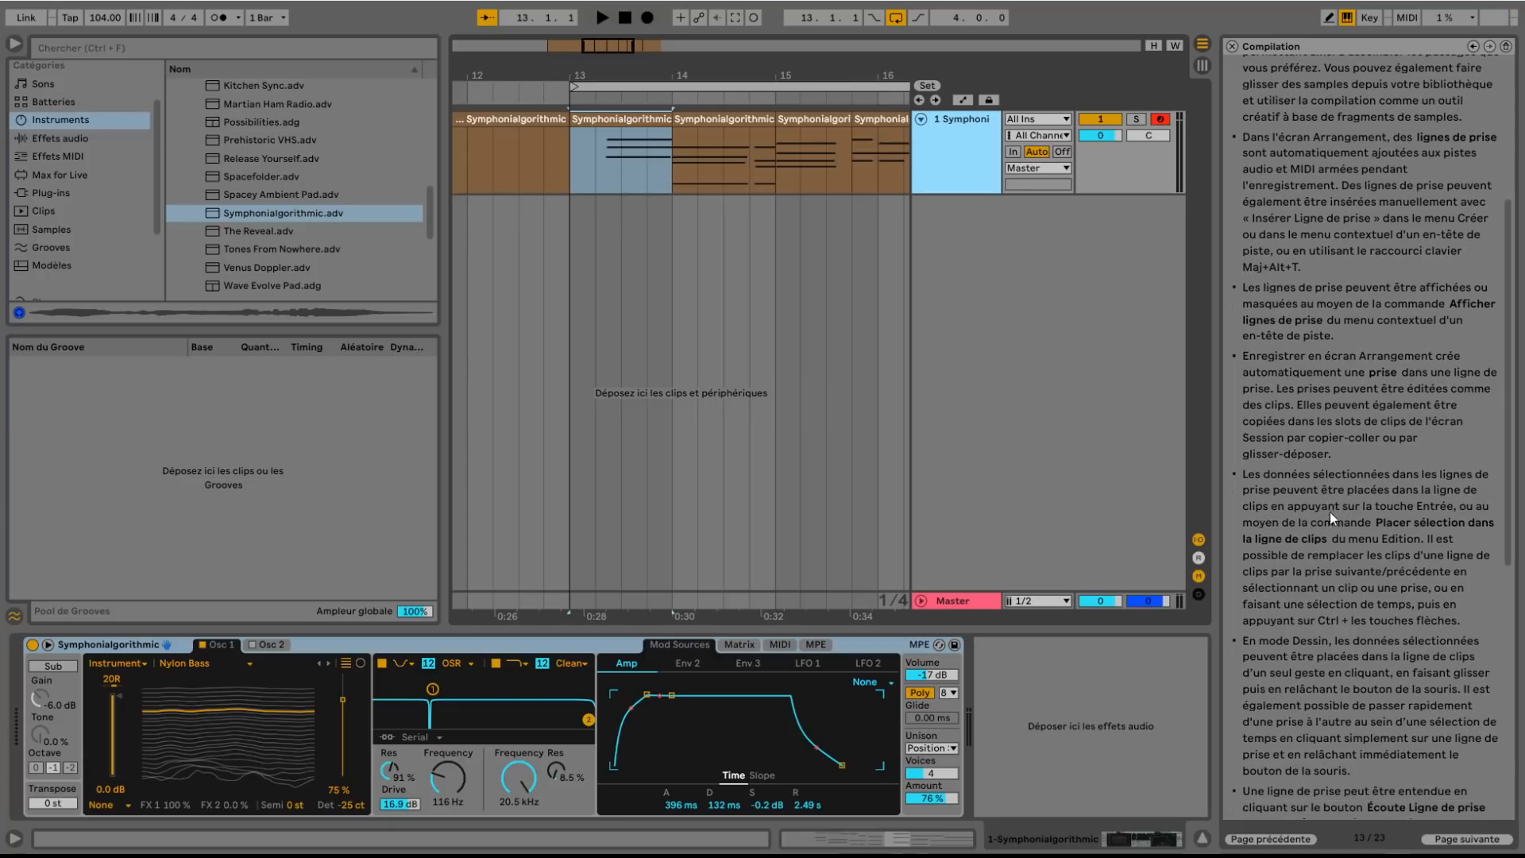
{"action": "scroll", "coordinate": [1341, 497], "scroll_direction": "down", "scroll_amount": 7}
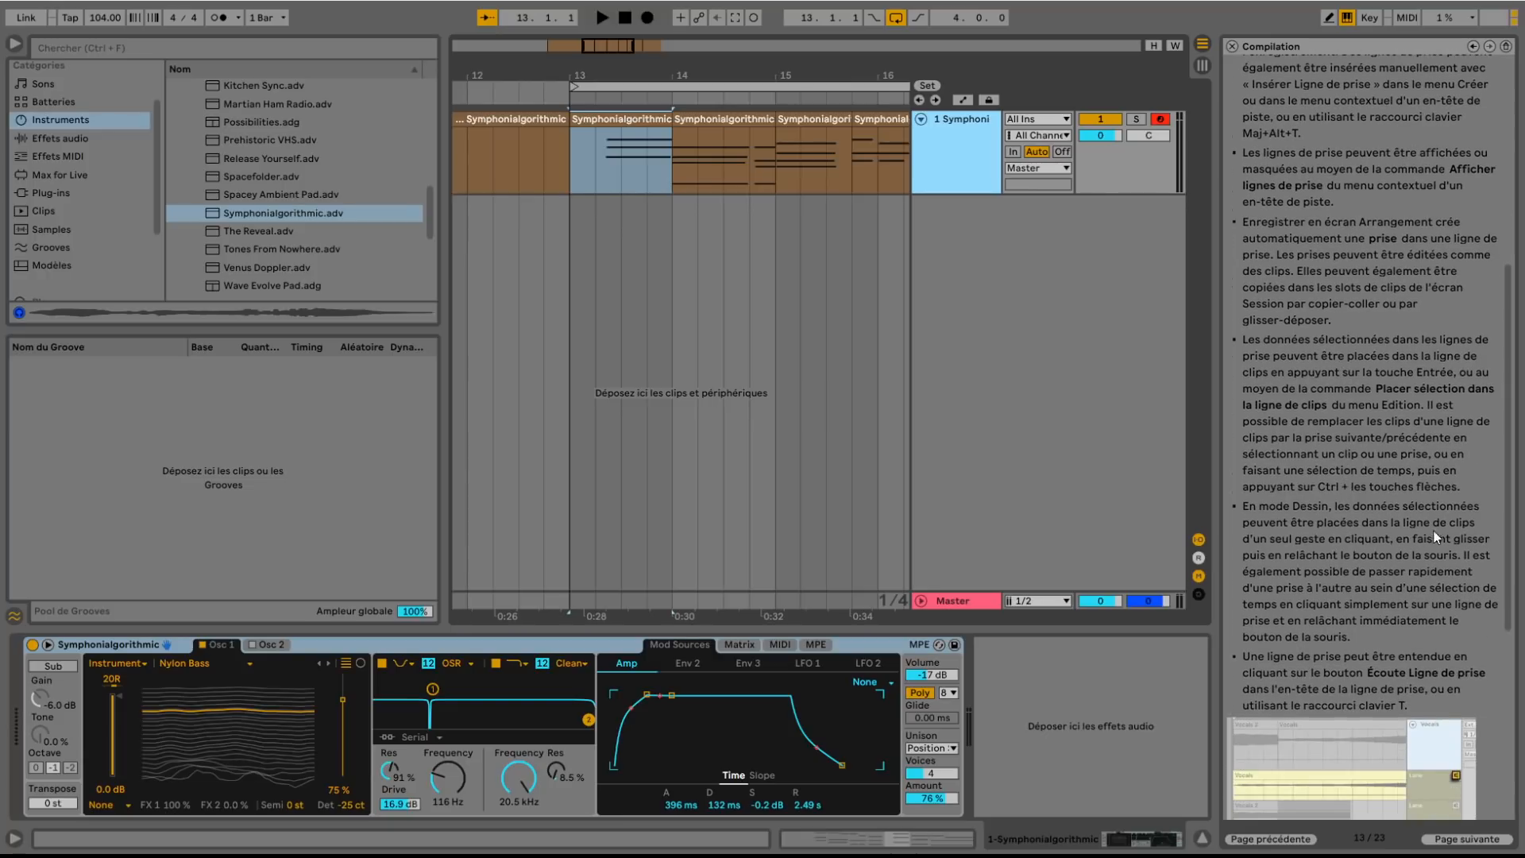
{"action": "scroll", "coordinate": [1352, 521], "scroll_direction": "down", "scroll_amount": 2}
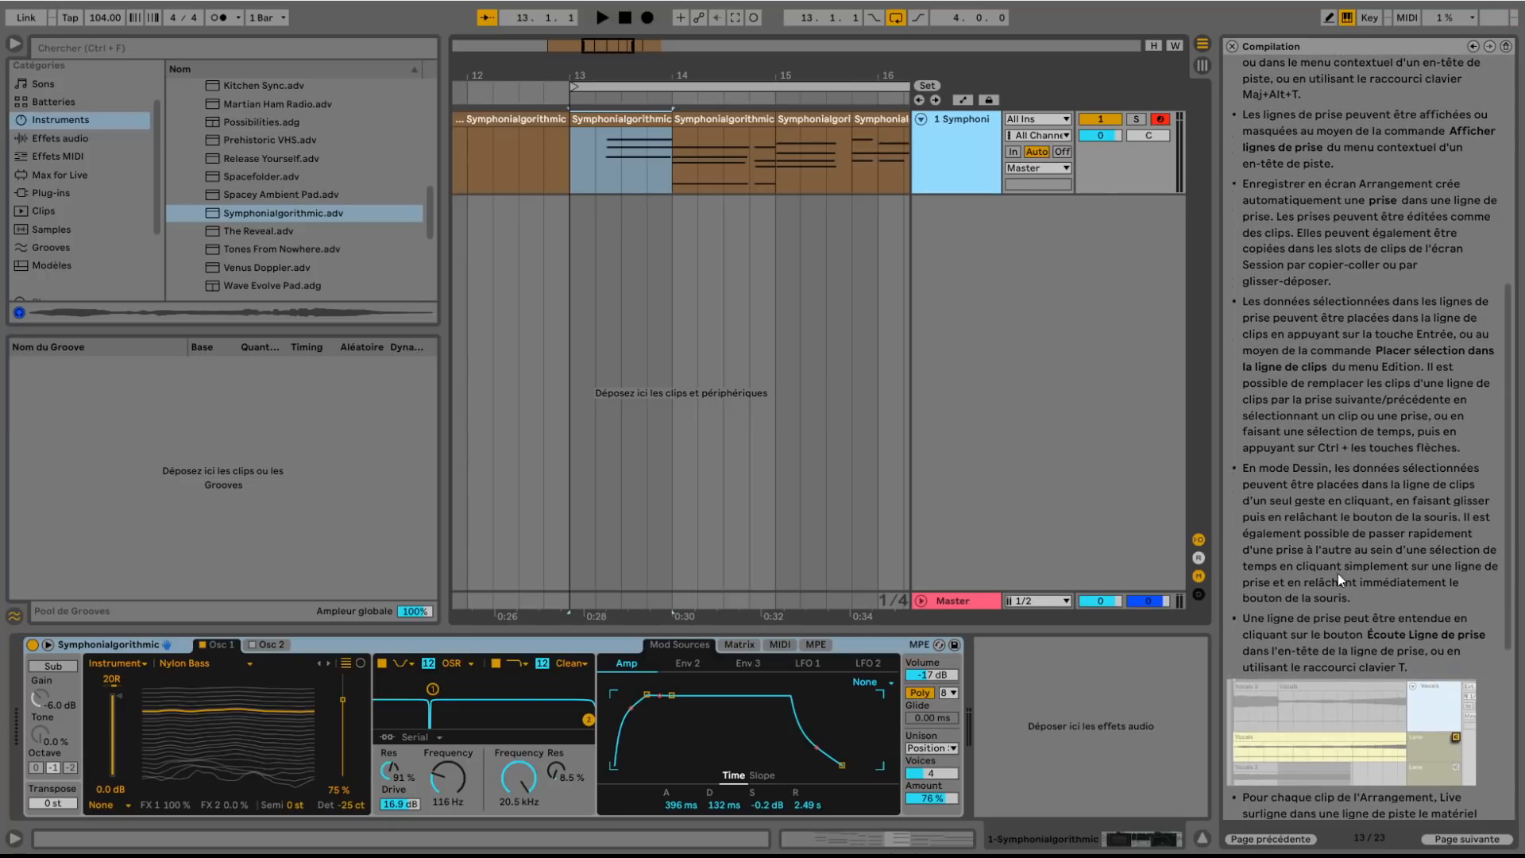
{"action": "scroll", "coordinate": [1340, 575], "scroll_direction": "down", "scroll_amount": 4}
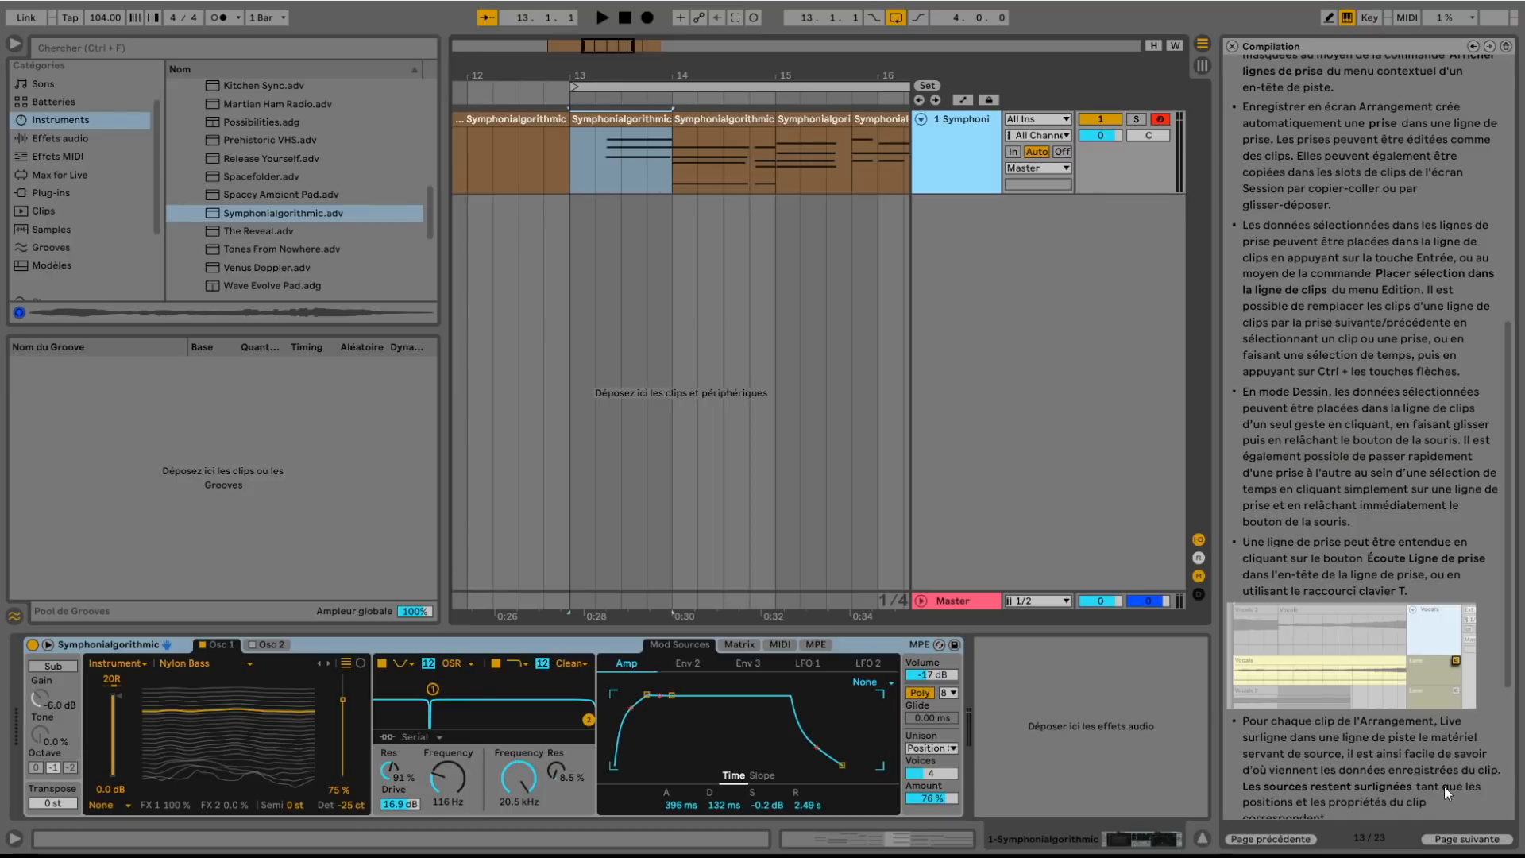
{"action": "scroll", "coordinate": [1442, 790], "scroll_direction": "down", "scroll_amount": 5}
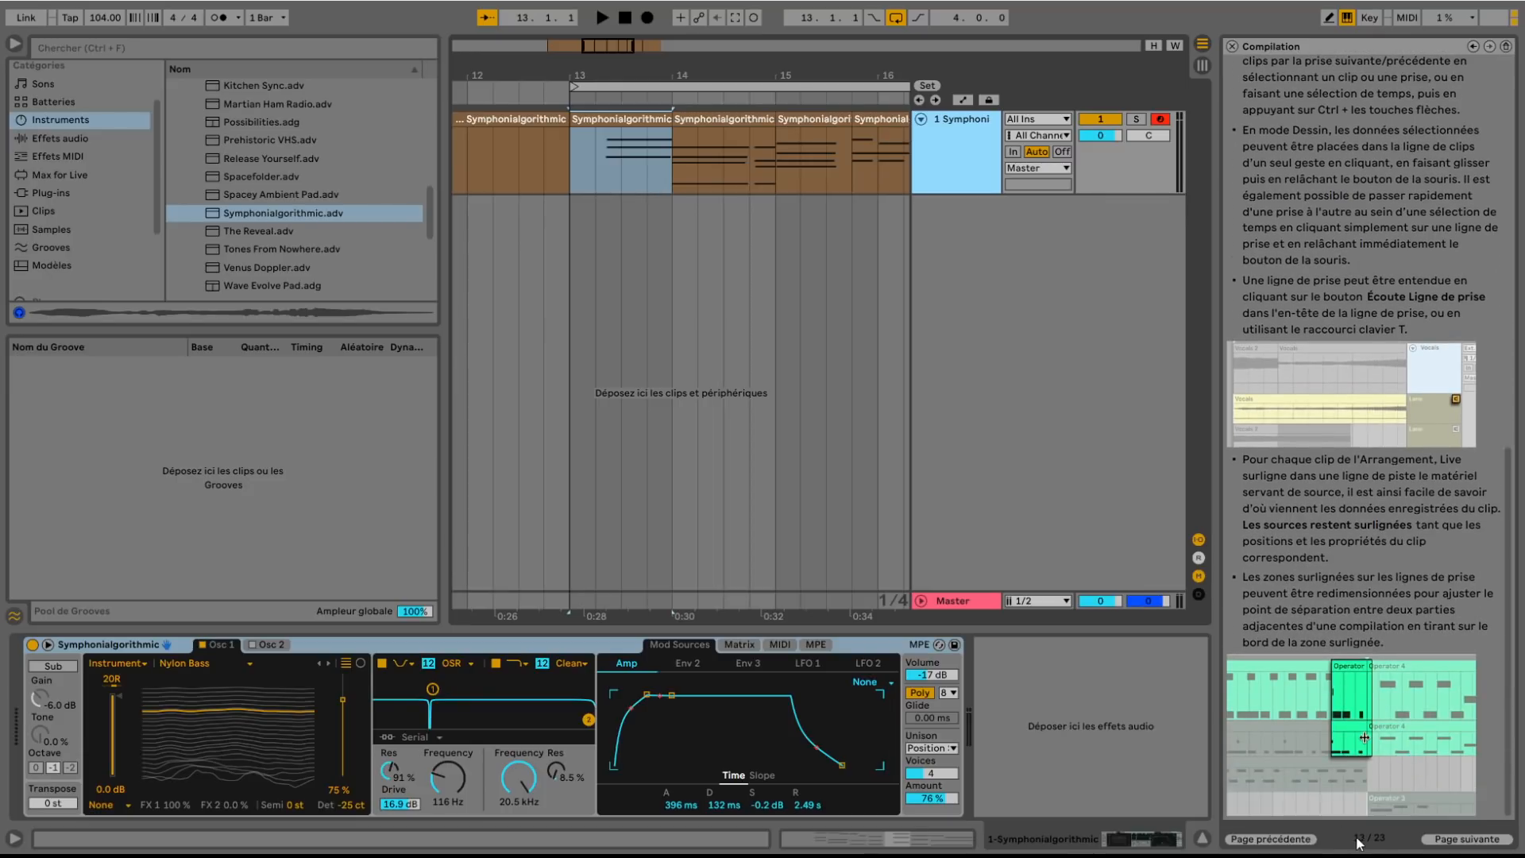
{"action": "left_click", "coordinate": [1458, 841]}
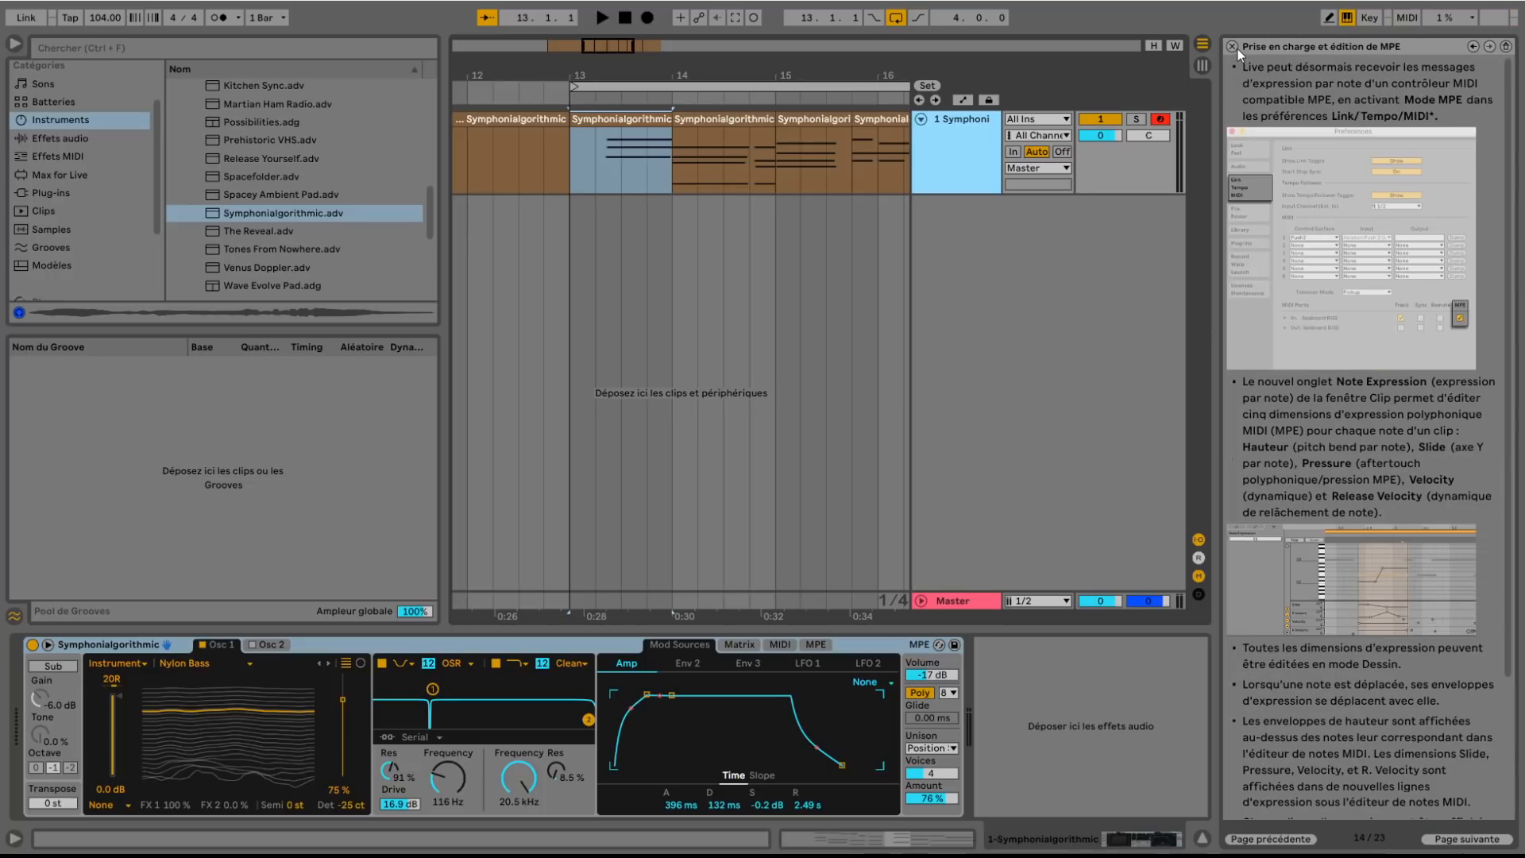
{"action": "left_click", "coordinate": [1471, 47]}
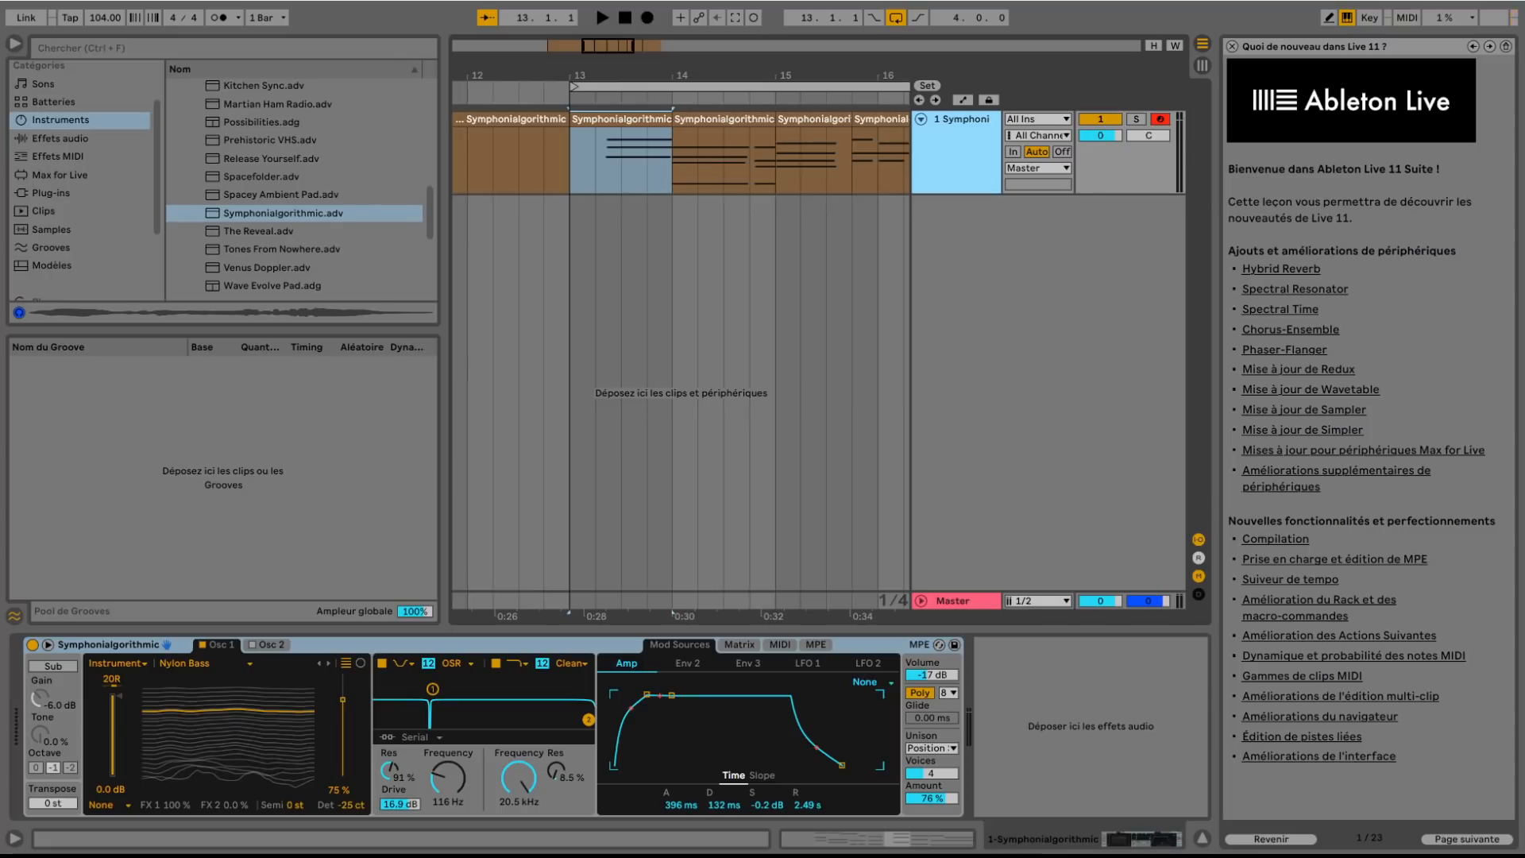
Switch to OBS, make the CAMPACAFE source visible, and return to Ableton Live
{"action": "key", "text": "alt+Tab"}
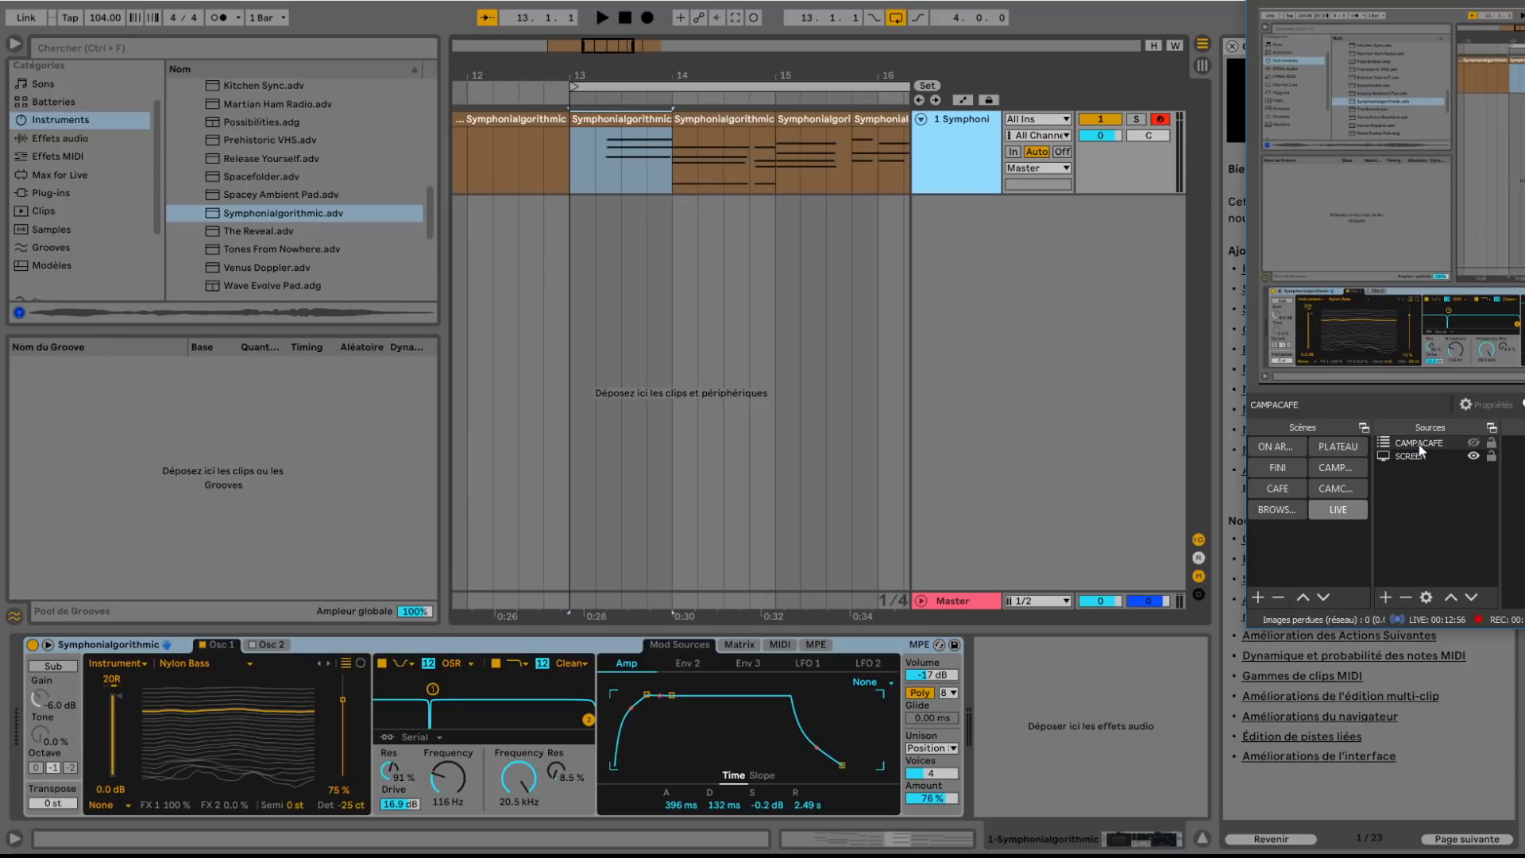
{"action": "left_click", "coordinate": [1473, 443]}
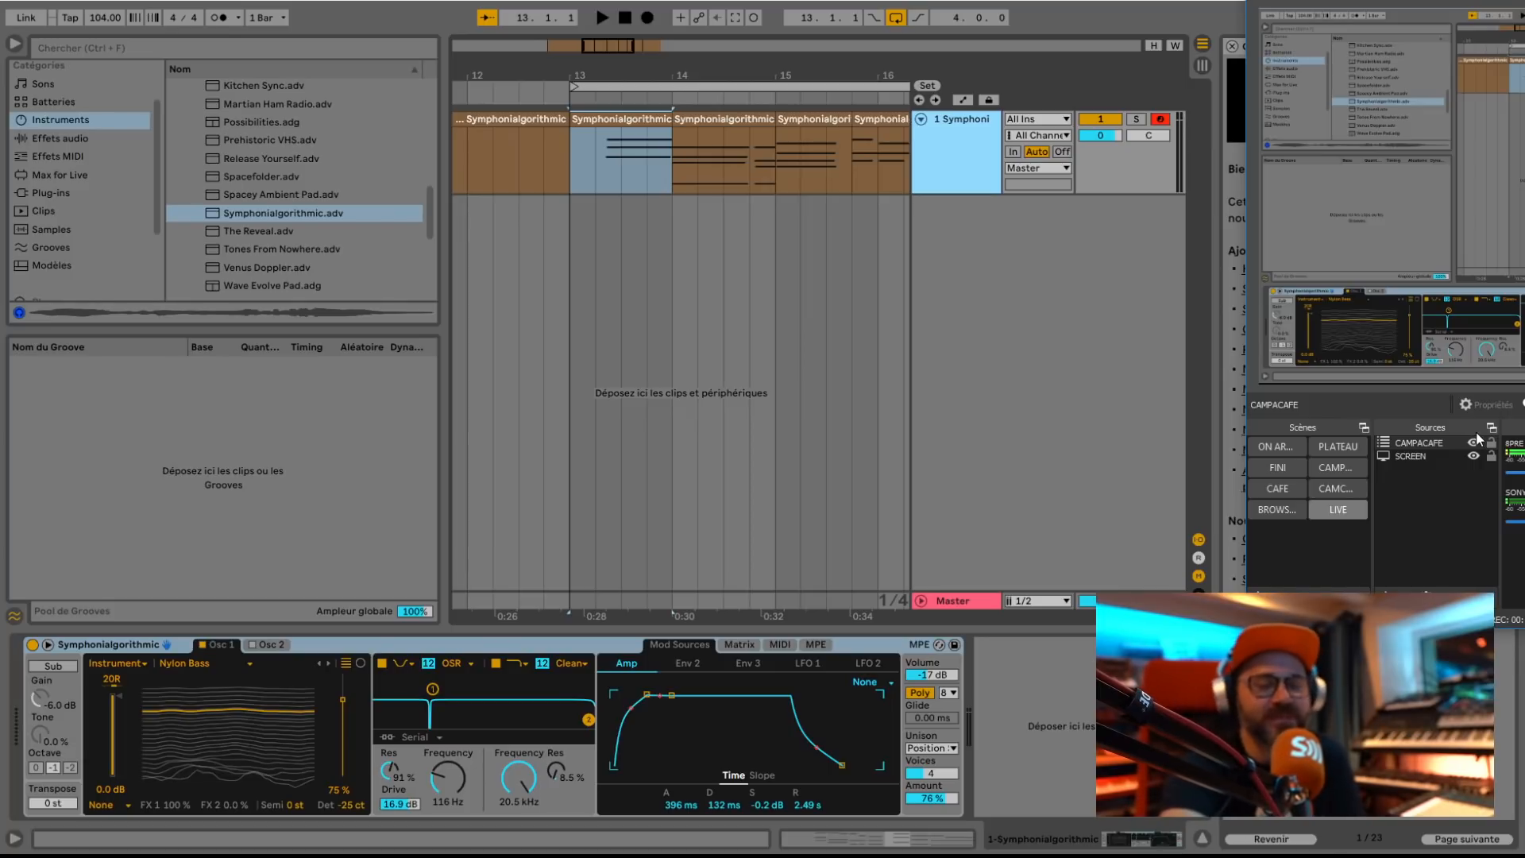
{"action": "left_click", "coordinate": [1020, 392]}
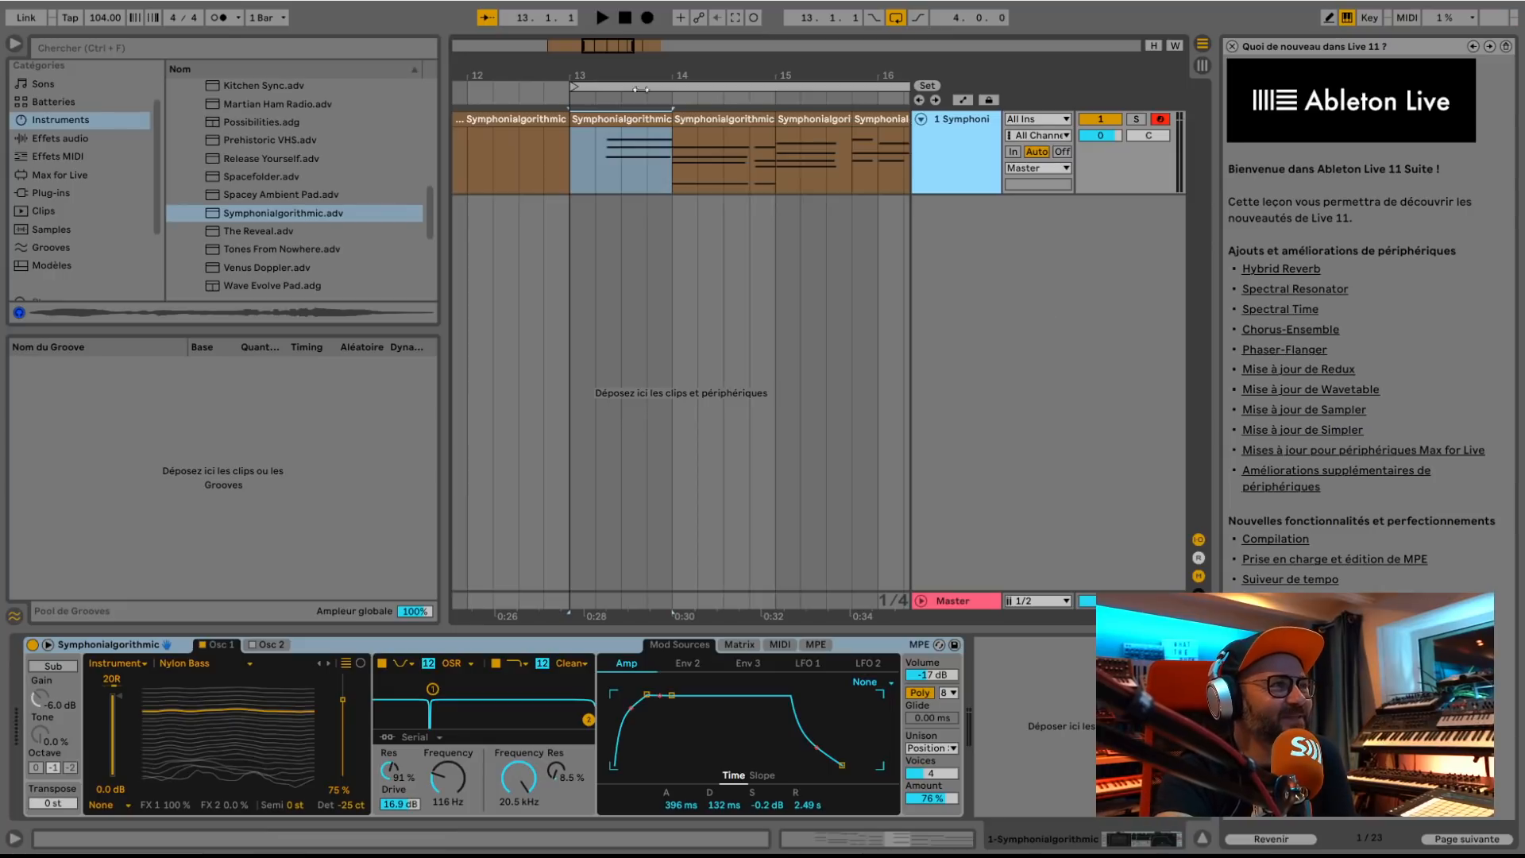
Read through the lesson page on Compilation, check OBS briefly, and return to the lesson's overview
{"action": "left_click", "coordinate": [208, 0]}
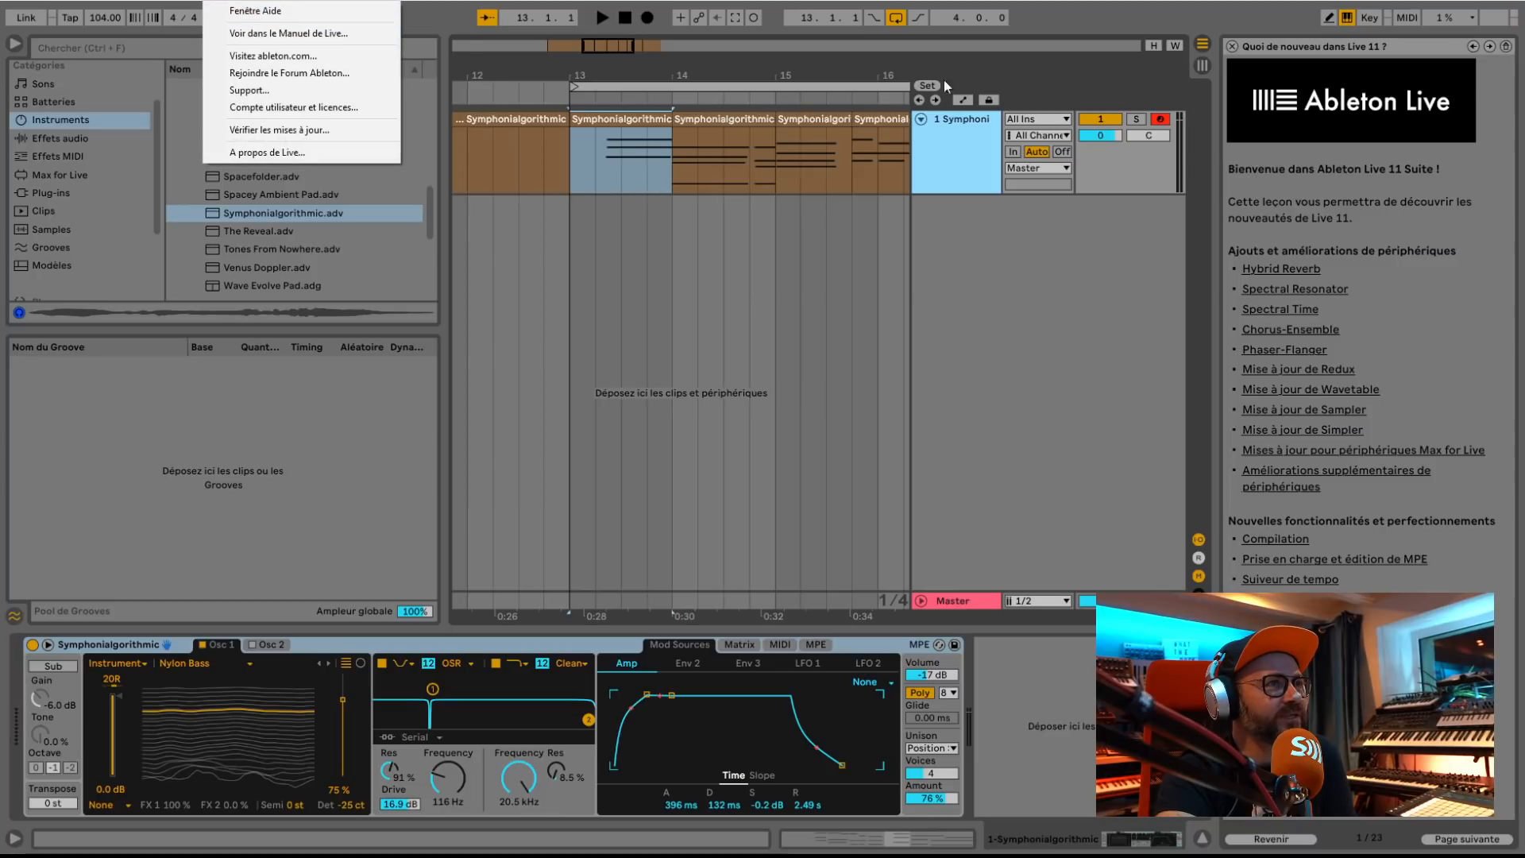
{"action": "left_click", "coordinate": [1151, 18]}
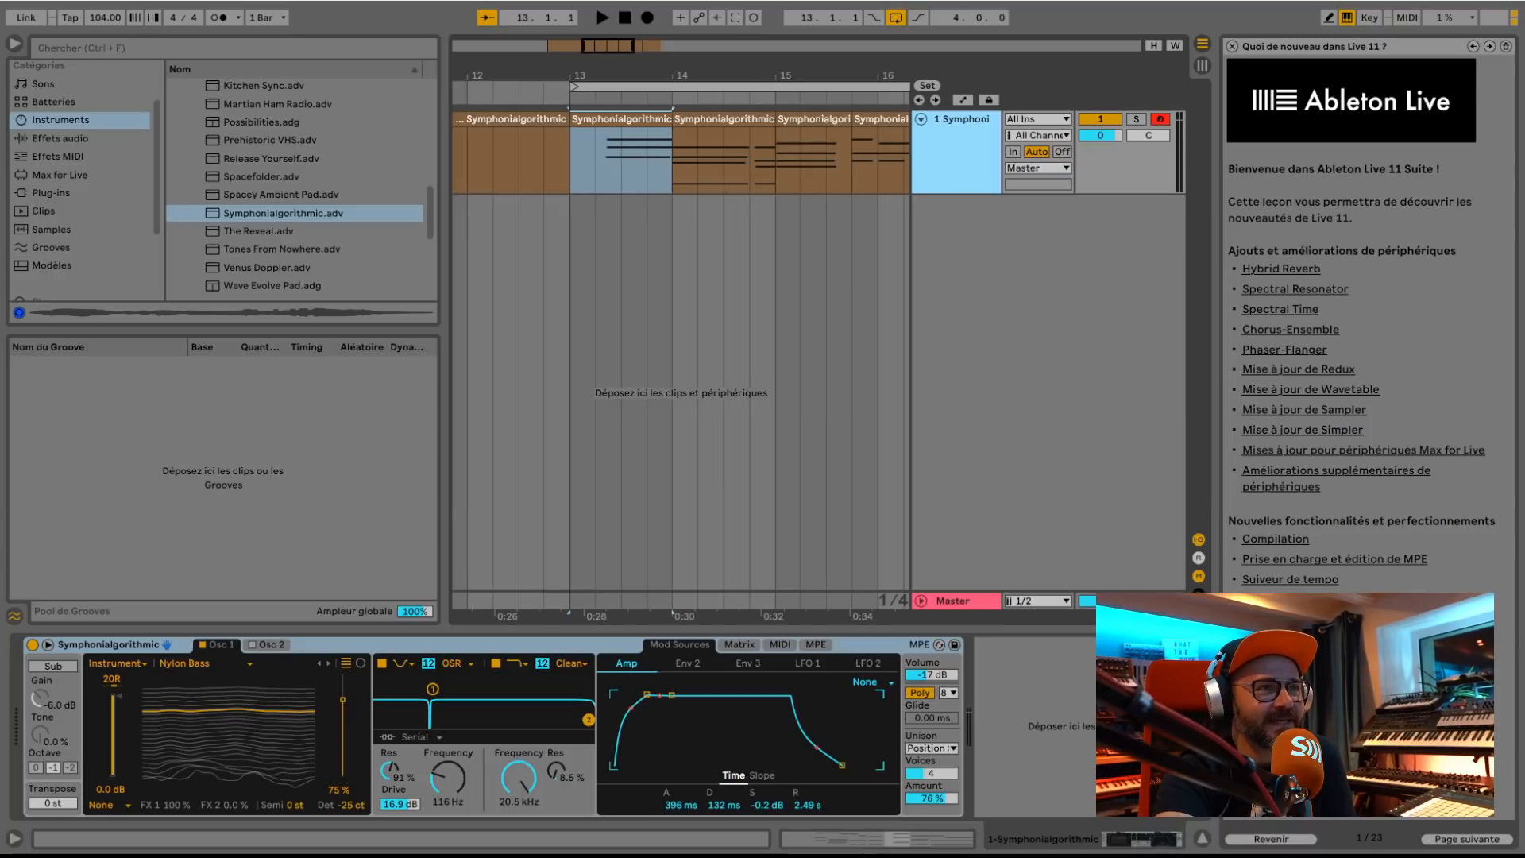
{"action": "left_click", "coordinate": [1280, 539]}
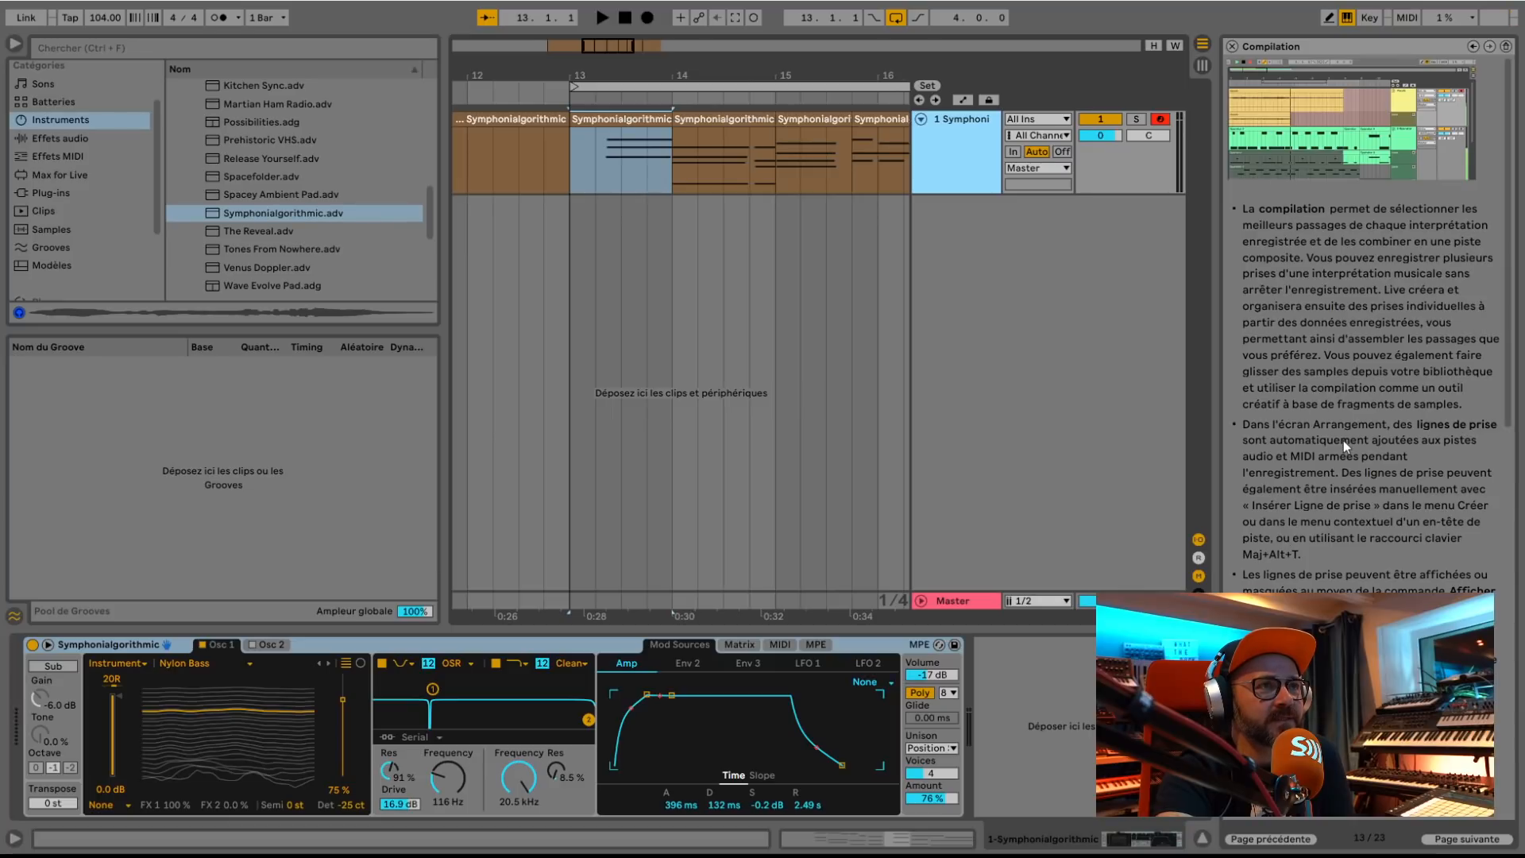
{"action": "scroll", "coordinate": [1342, 440], "scroll_direction": "down", "scroll_amount": 4}
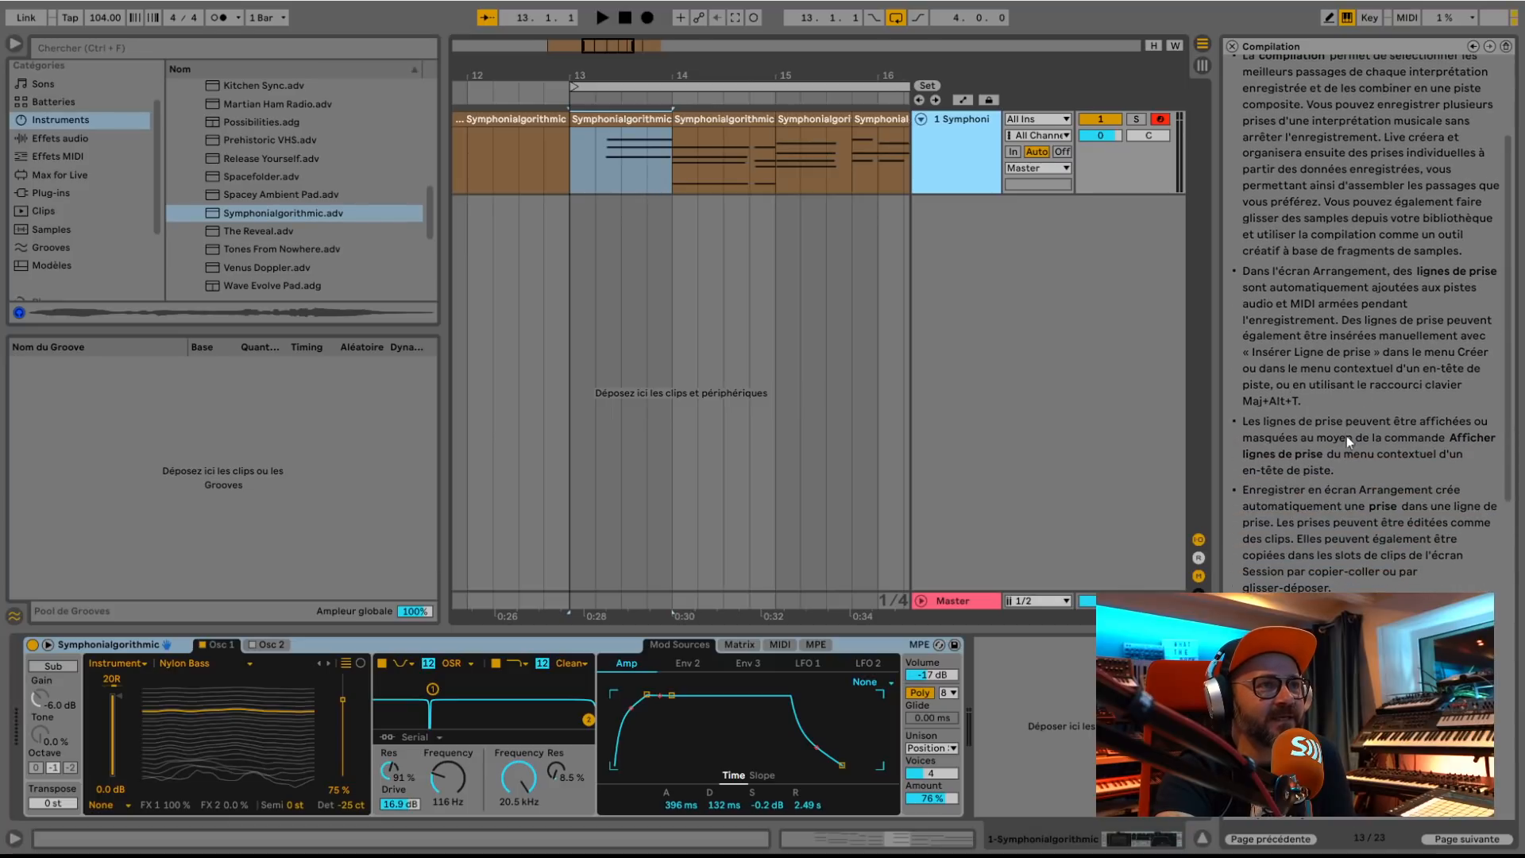
{"action": "scroll", "coordinate": [1346, 435], "scroll_direction": "down", "scroll_amount": 12}
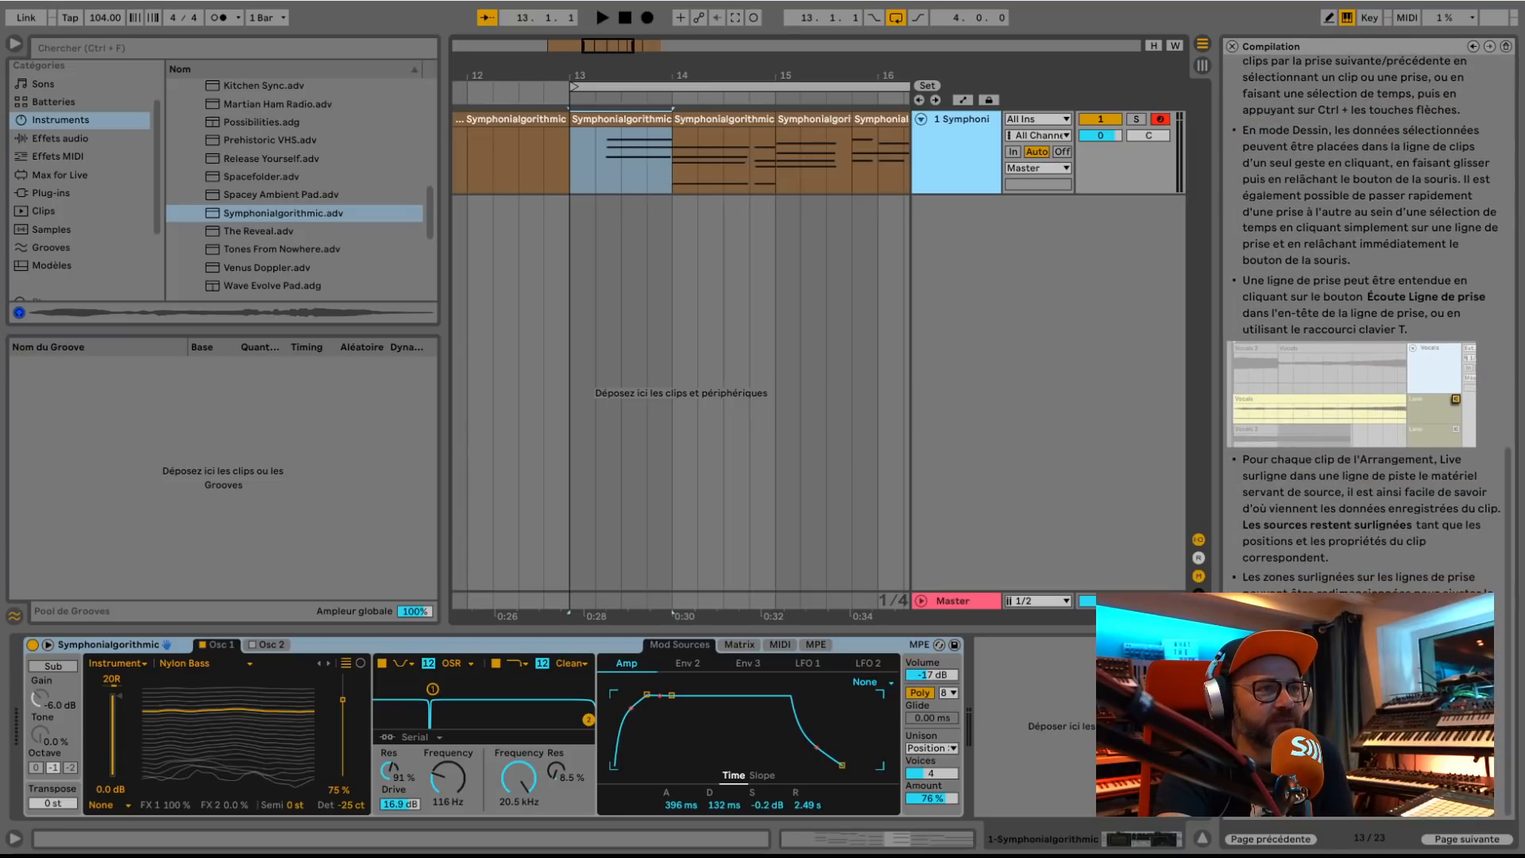
{"action": "scroll", "coordinate": [1350, 397], "scroll_direction": "up", "scroll_amount": 15}
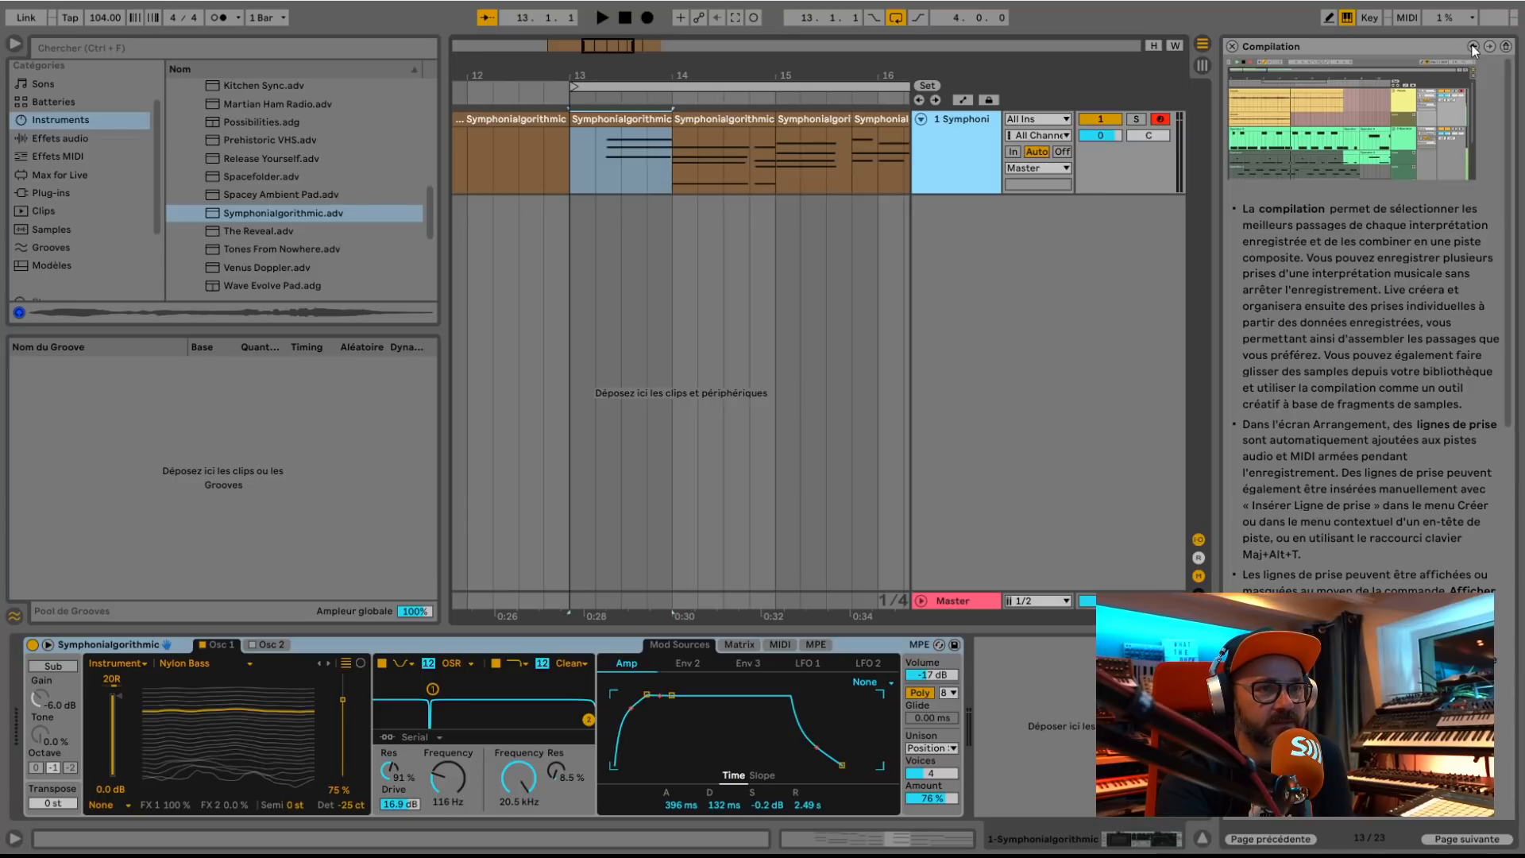
{"action": "key", "text": "alt+Tab"}
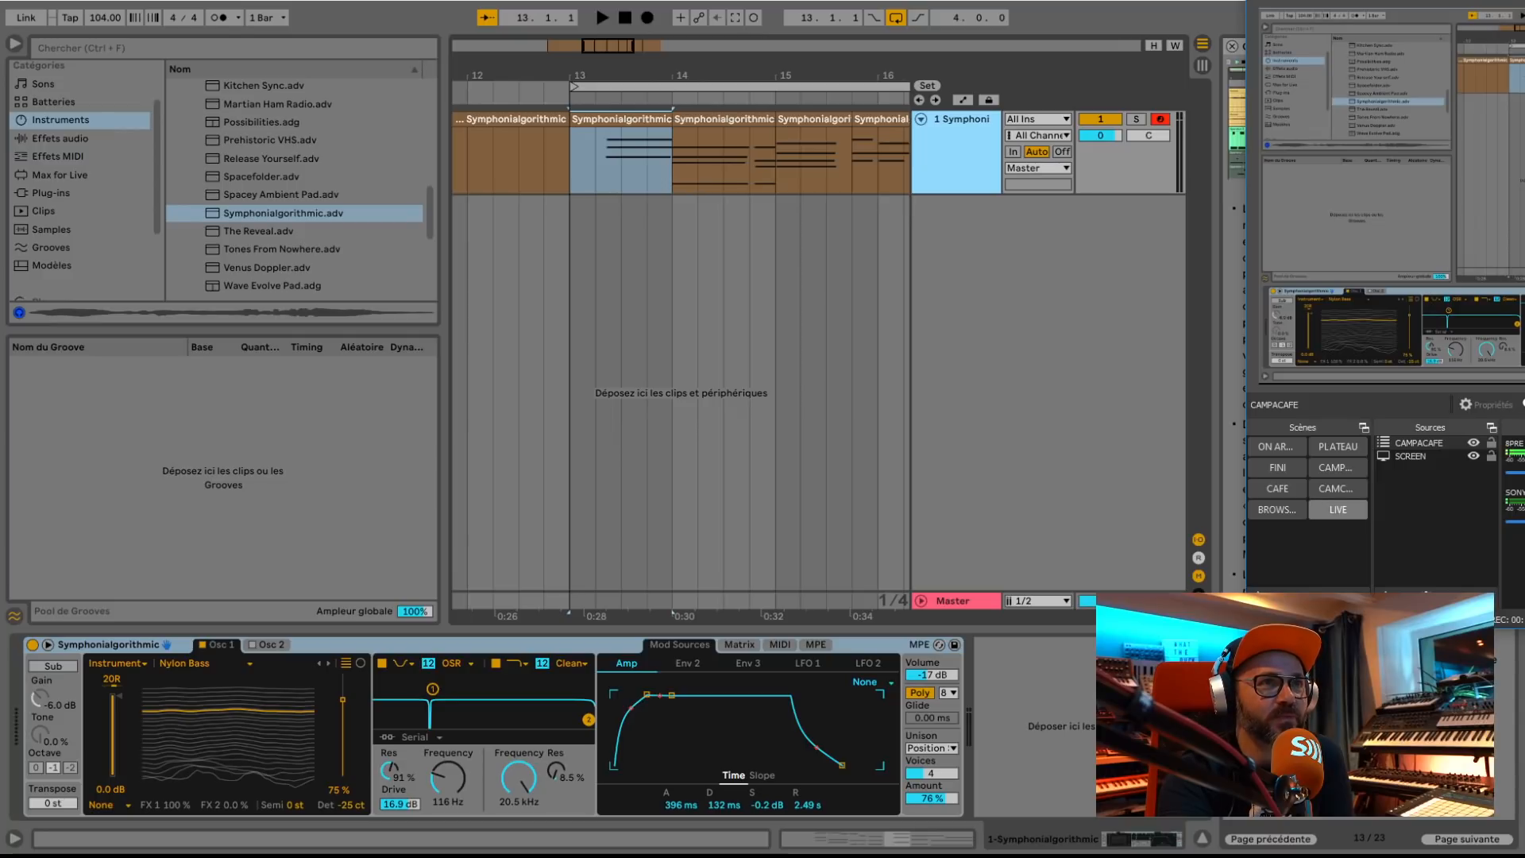
{"action": "left_click", "coordinate": [1015, 401]}
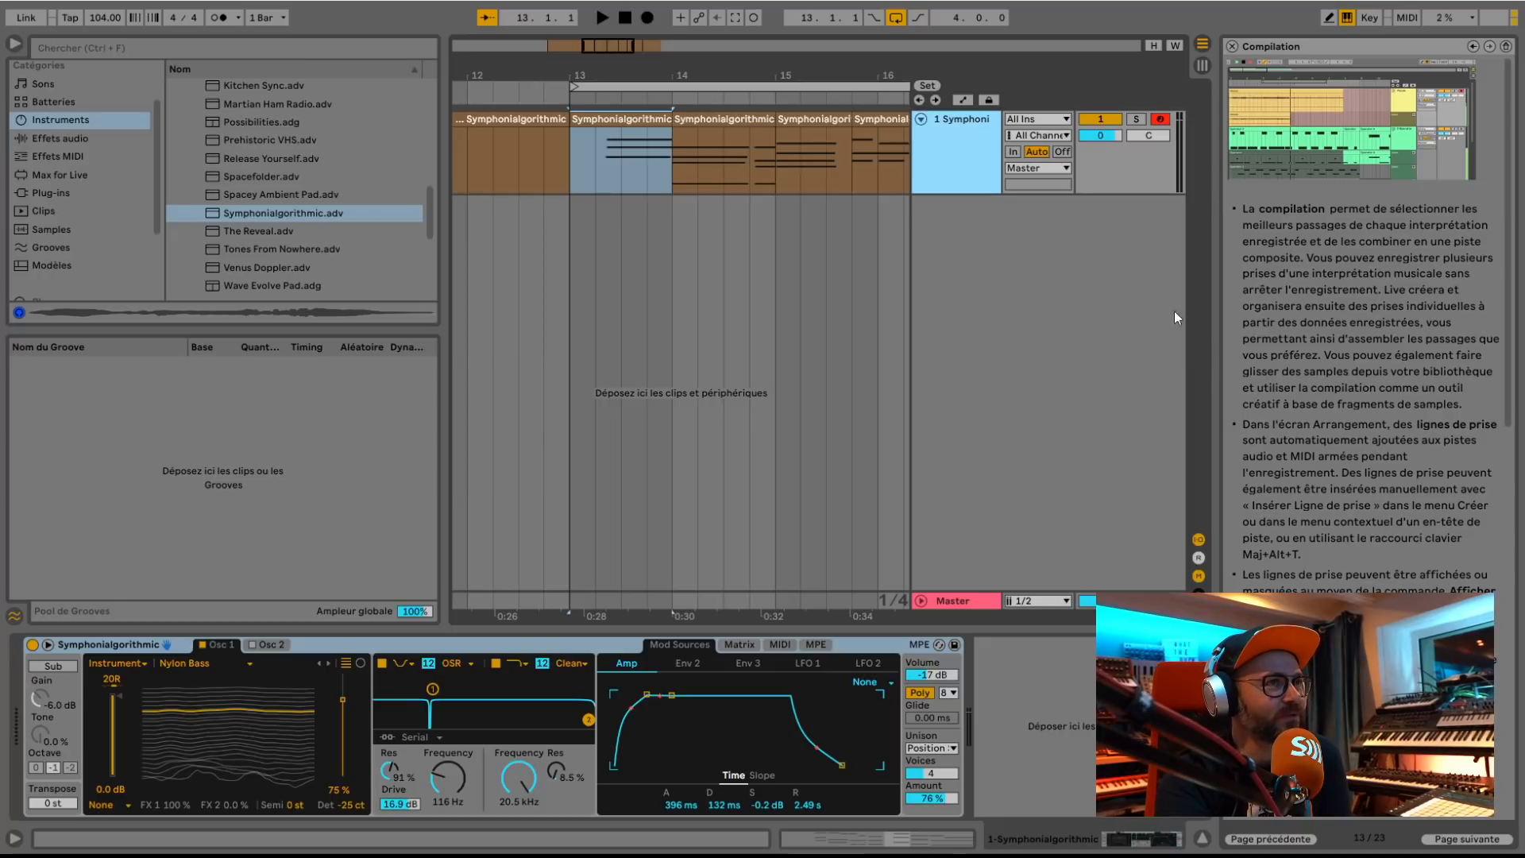
{"action": "left_click", "coordinate": [1471, 48]}
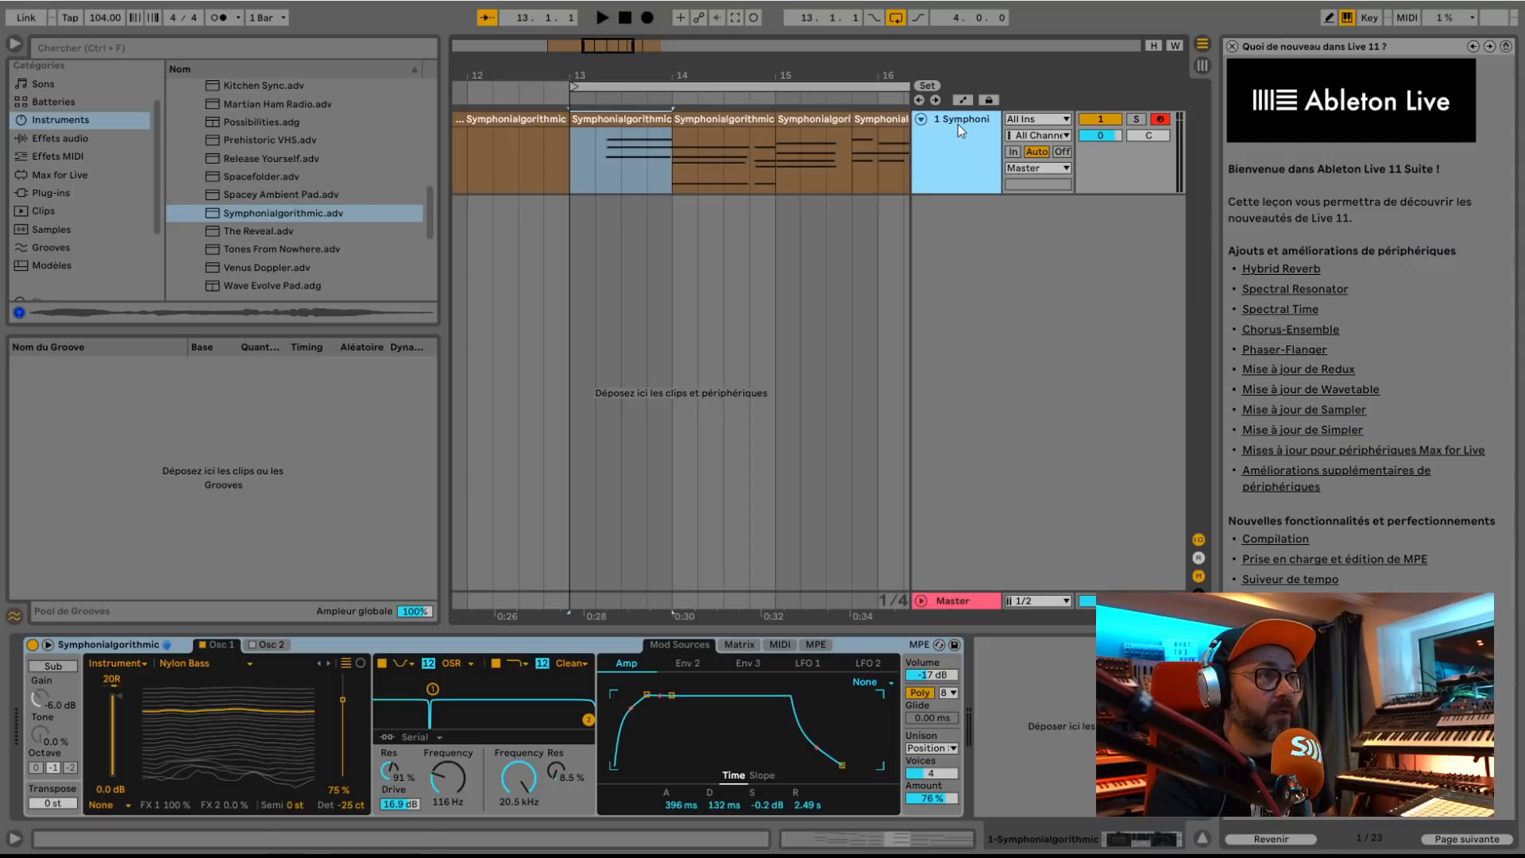
Delete all Symphonialgorithmic clips and their takes from the arrangement
{"action": "left_click", "coordinate": [835, 150]}
{"action": "key", "text": "ctrl+a"}
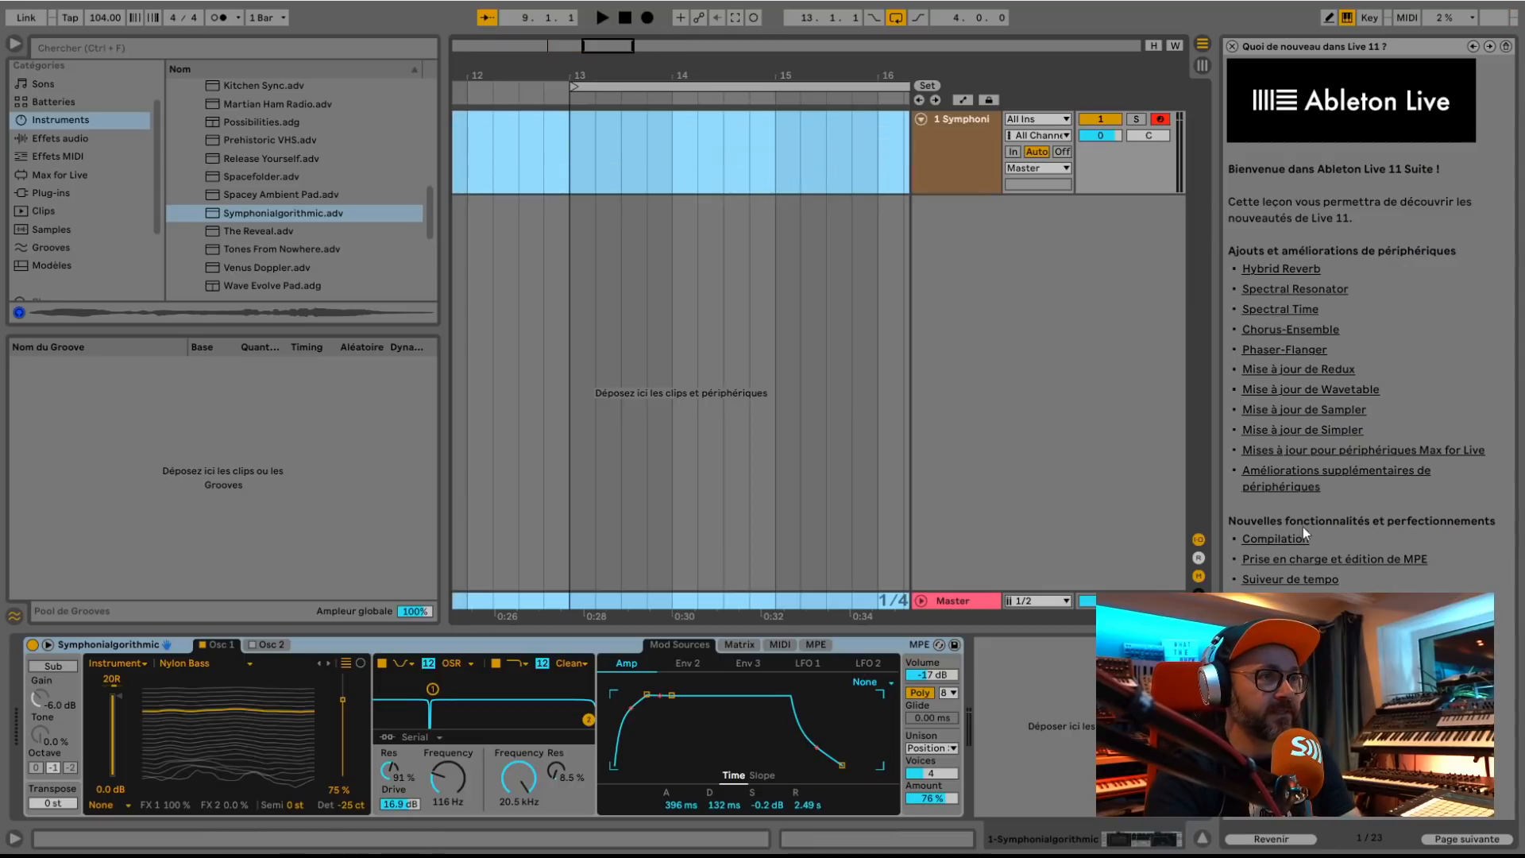
Open and read the lesson page "Prise en charge et édition de MPE"
{"action": "left_click", "coordinate": [1342, 559]}
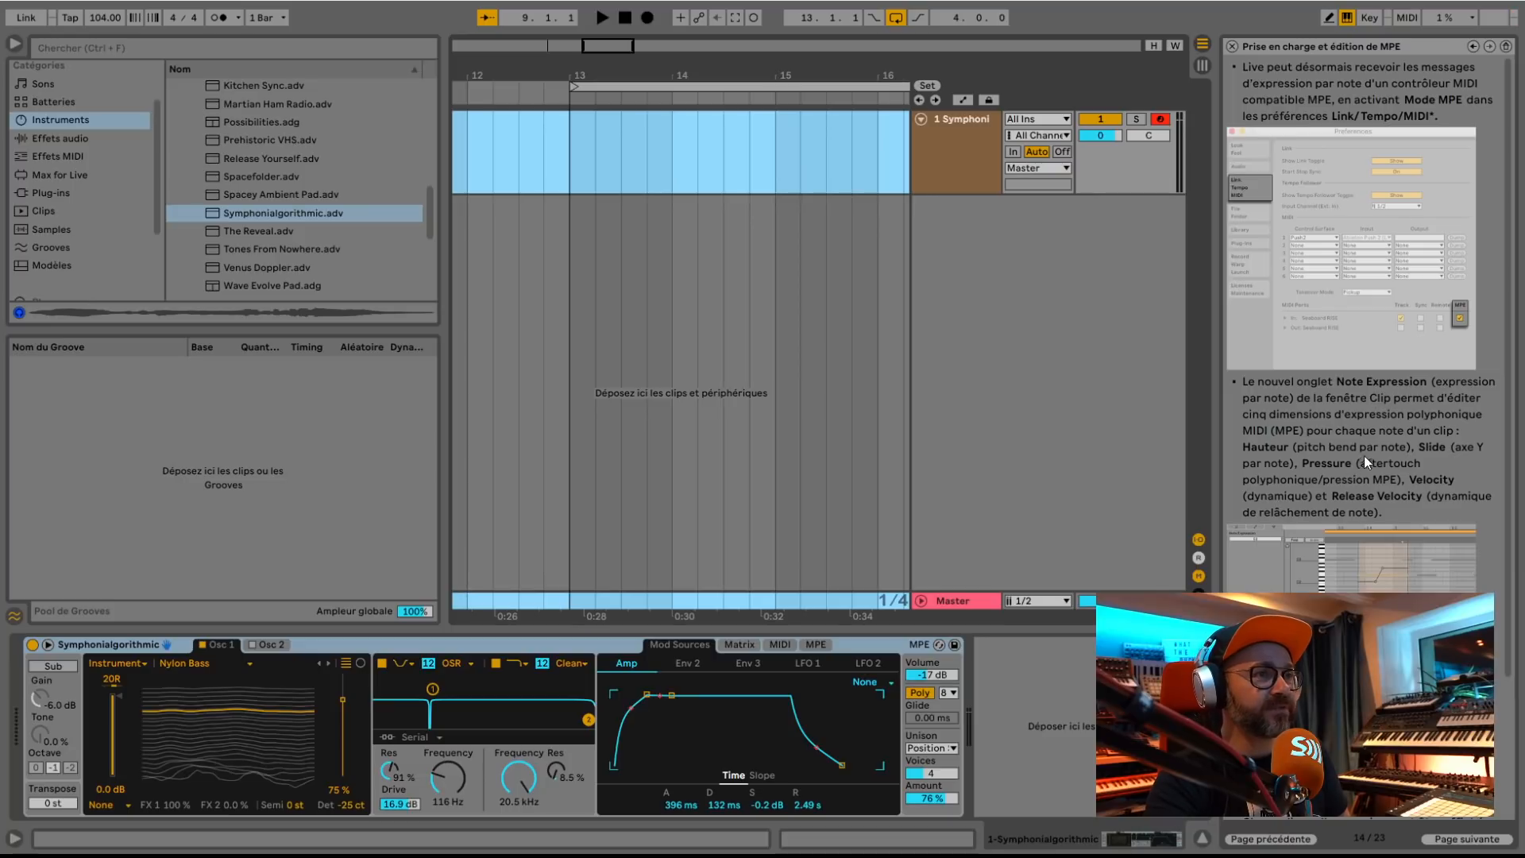
{"action": "scroll", "coordinate": [1372, 450], "scroll_direction": "down", "scroll_amount": 4}
{"action": "scroll", "coordinate": [1384, 542], "scroll_direction": "down", "scroll_amount": 1}
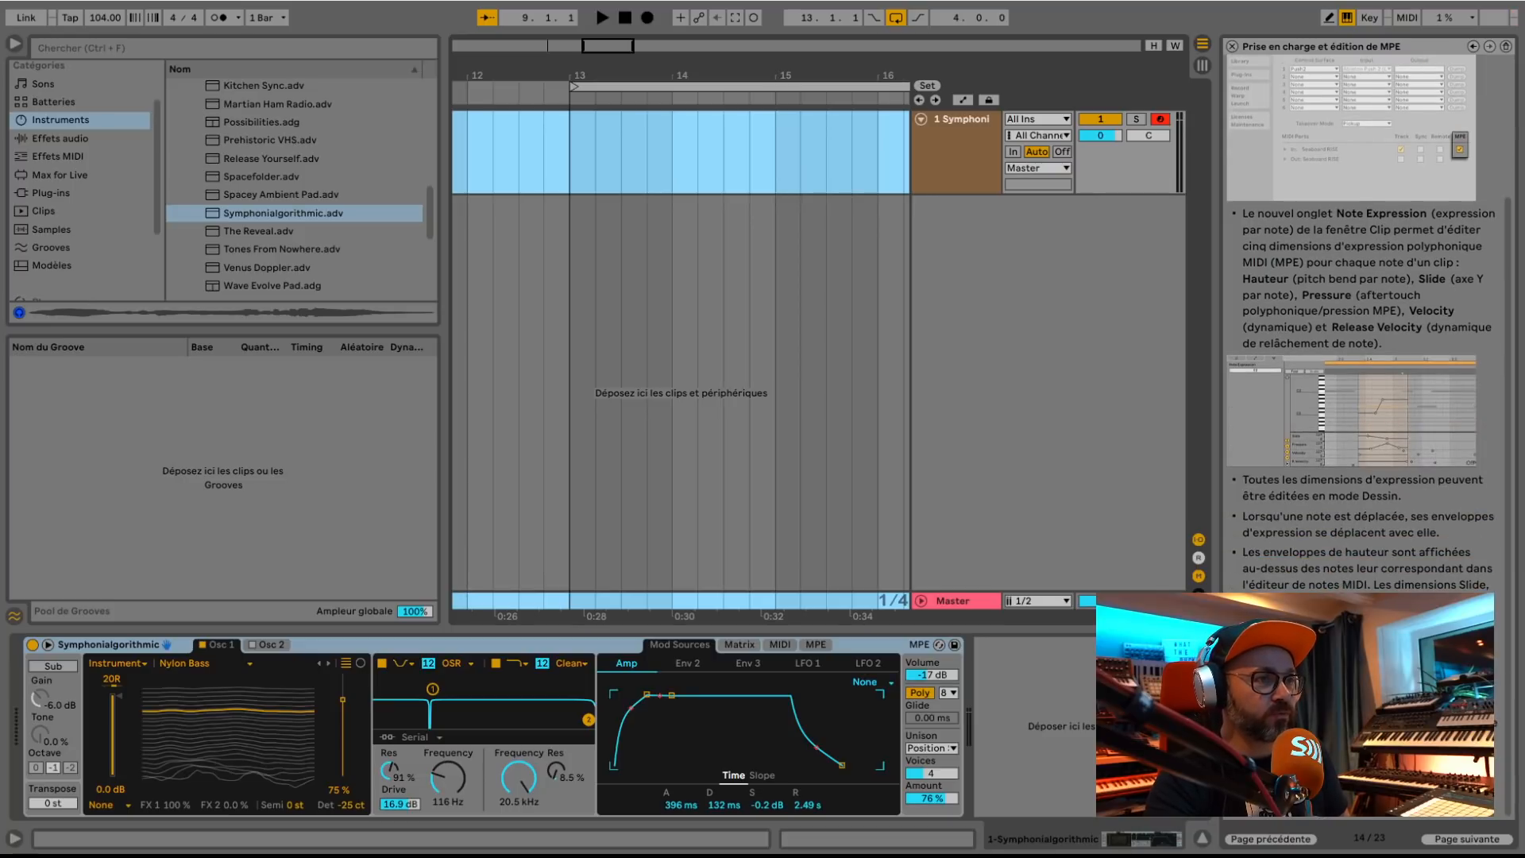
Enlarge the browser by shrinking the Groove Pool, and bring up the remaining Wavetable preset categories
{"action": "left_click", "coordinate": [848, 309]}
{"action": "scroll", "coordinate": [270, 238], "scroll_direction": "up", "scroll_amount": 1}
{"action": "left_click", "coordinate": [291, 232]}
{"action": "scroll", "coordinate": [274, 192], "scroll_direction": "up", "scroll_amount": 5}
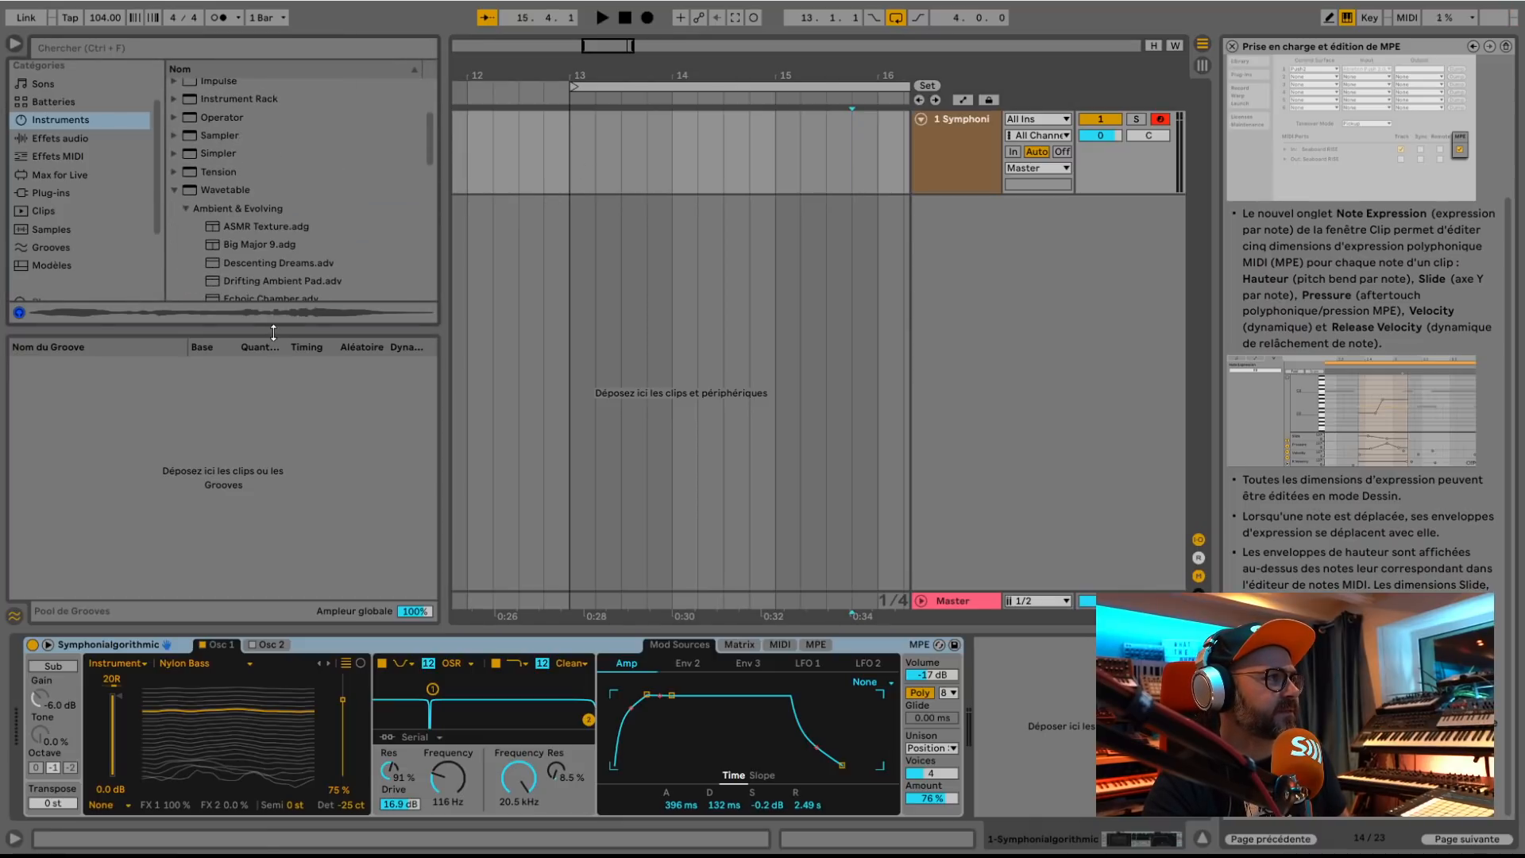
{"action": "left_click_drag", "start_coordinate": [273, 332], "coordinate": [278, 476]}
{"action": "scroll", "coordinate": [284, 421], "scroll_direction": "down", "scroll_amount": 9}
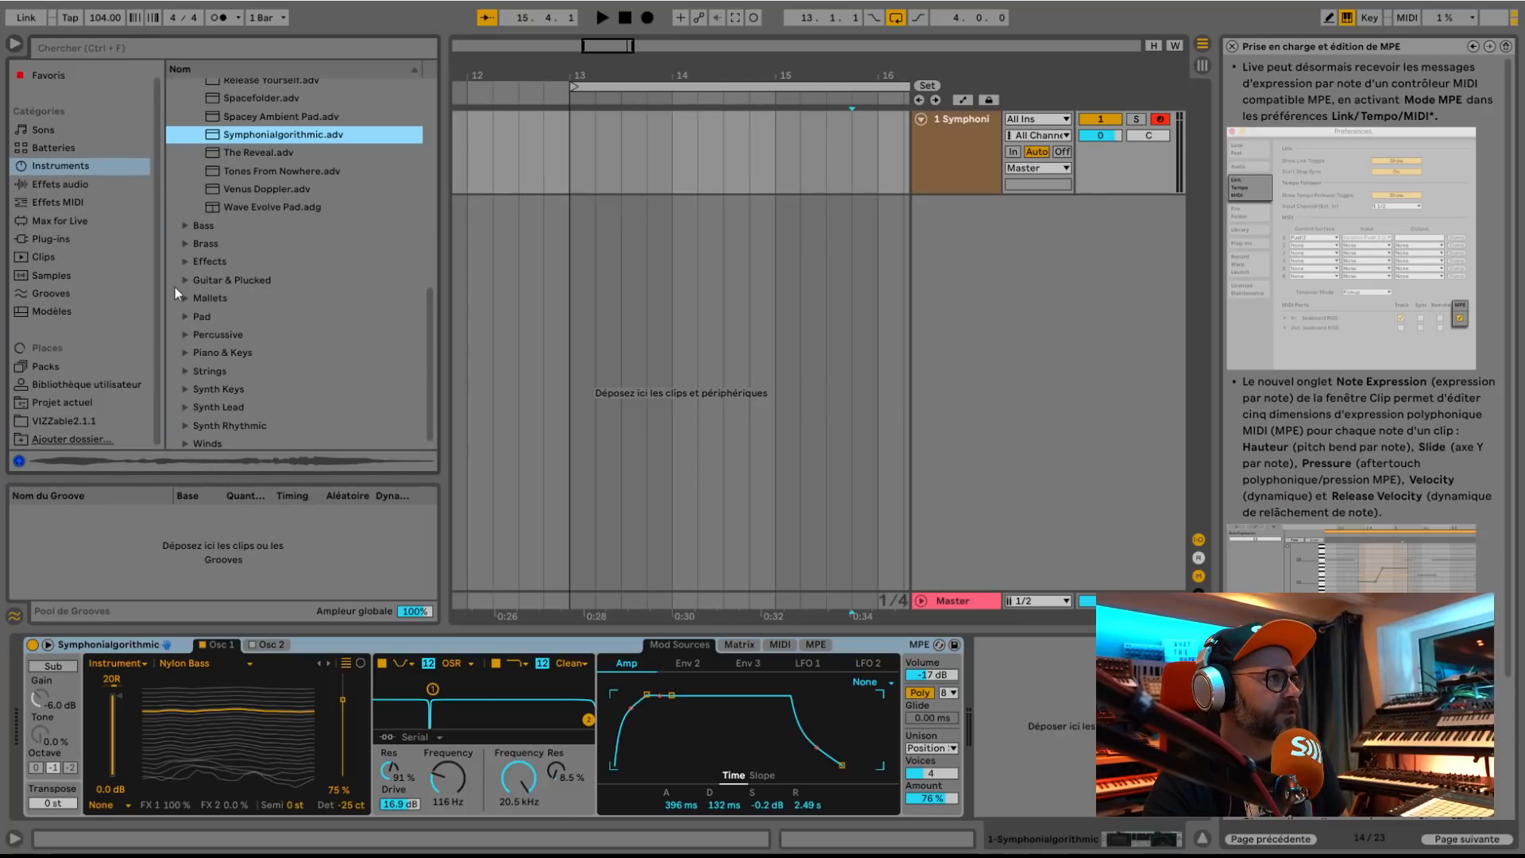
Load Basic Voicelike Pad.adg from Wavetable's Pad category onto the MIDI track and display the Wavetable device's MPE modulation settings
{"action": "left_click", "coordinate": [185, 320]}
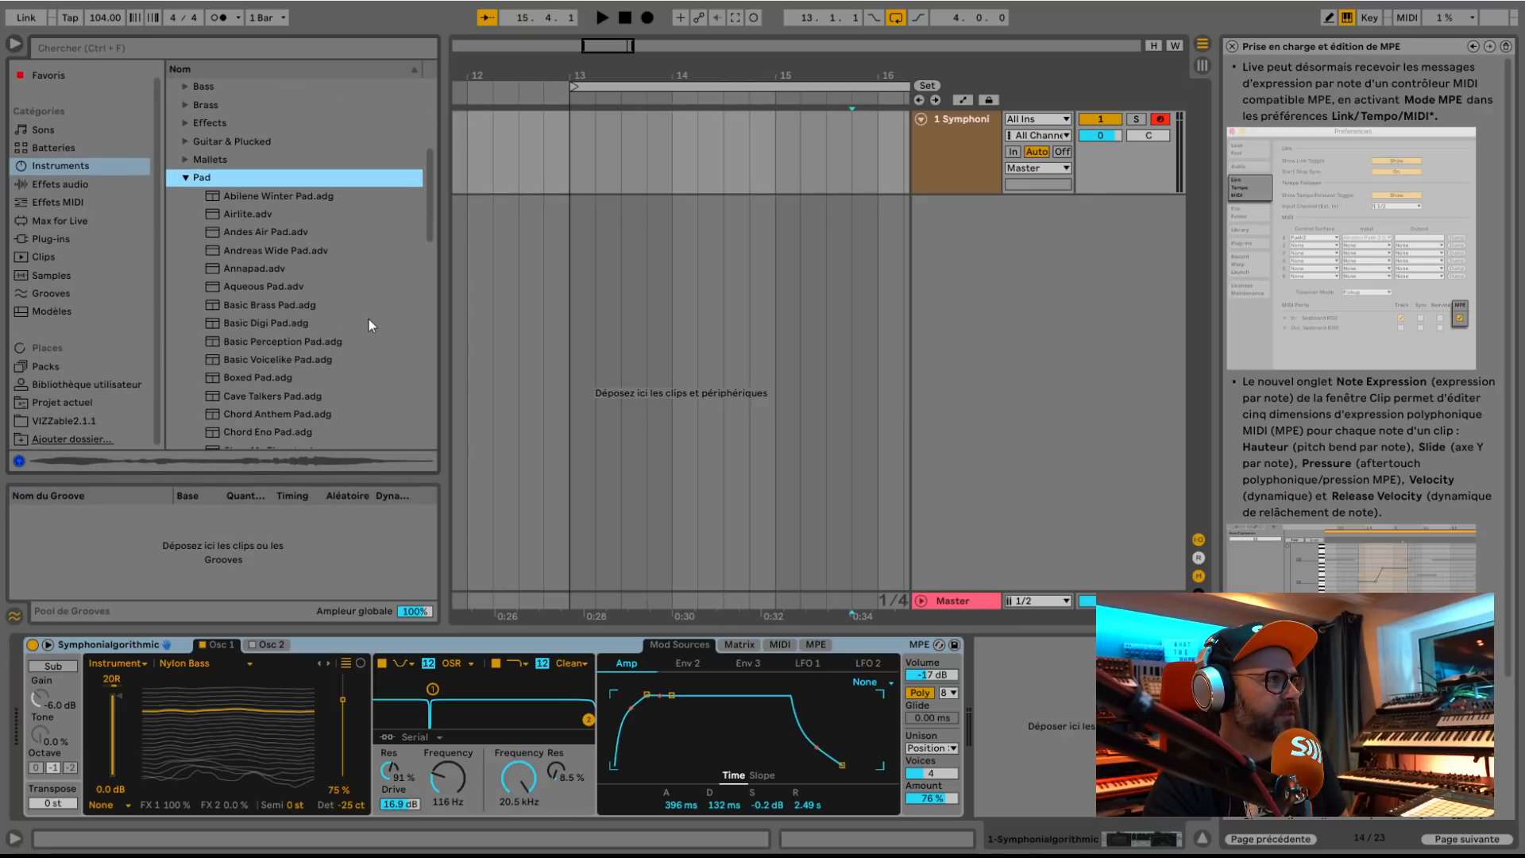
{"action": "scroll", "coordinate": [369, 318], "scroll_direction": "down", "scroll_amount": 3}
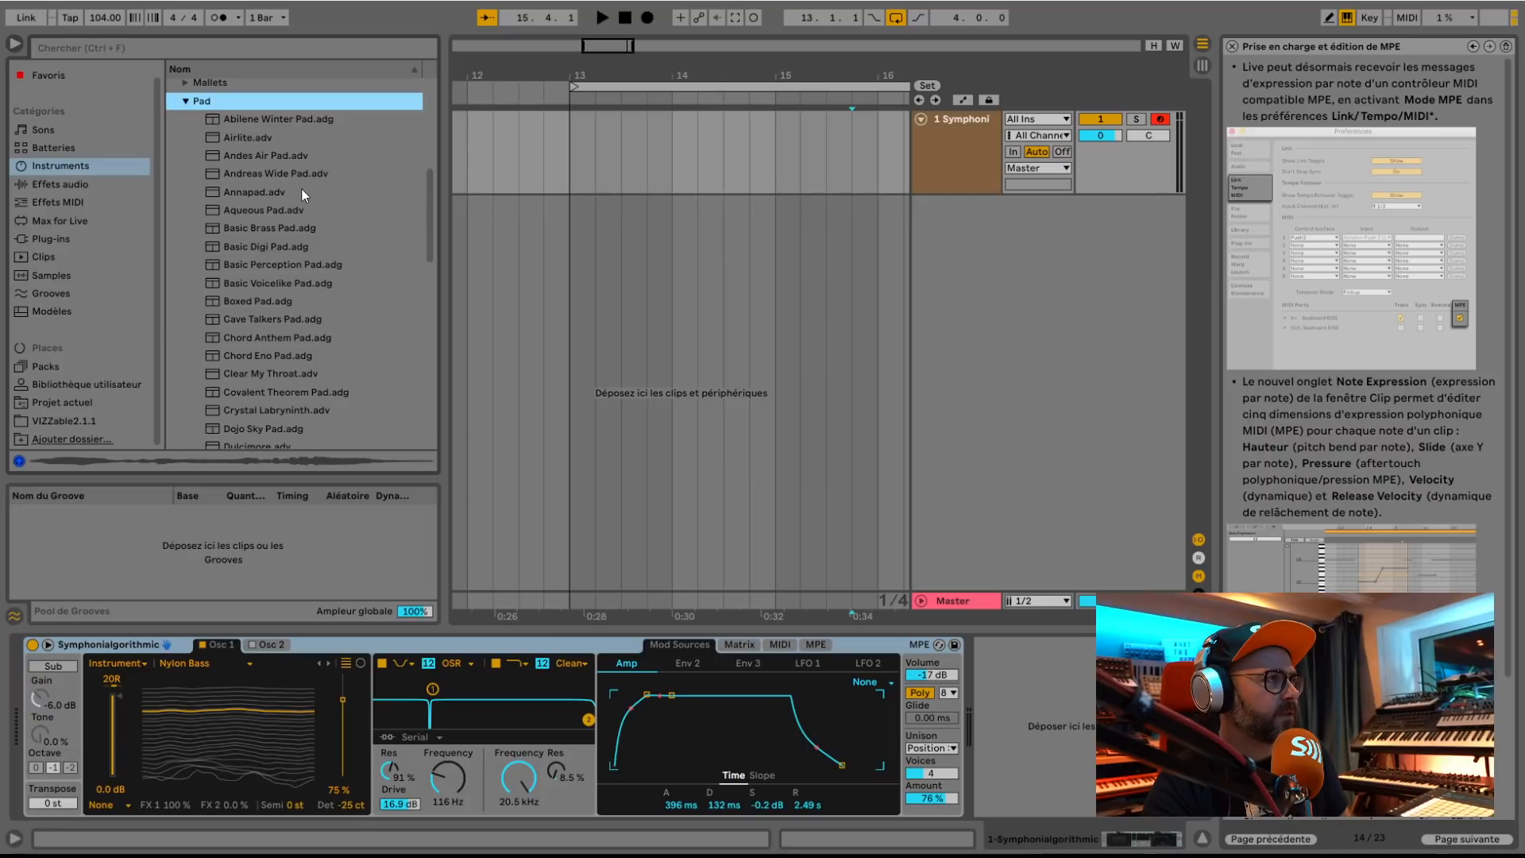
{"action": "left_click", "coordinate": [282, 283]}
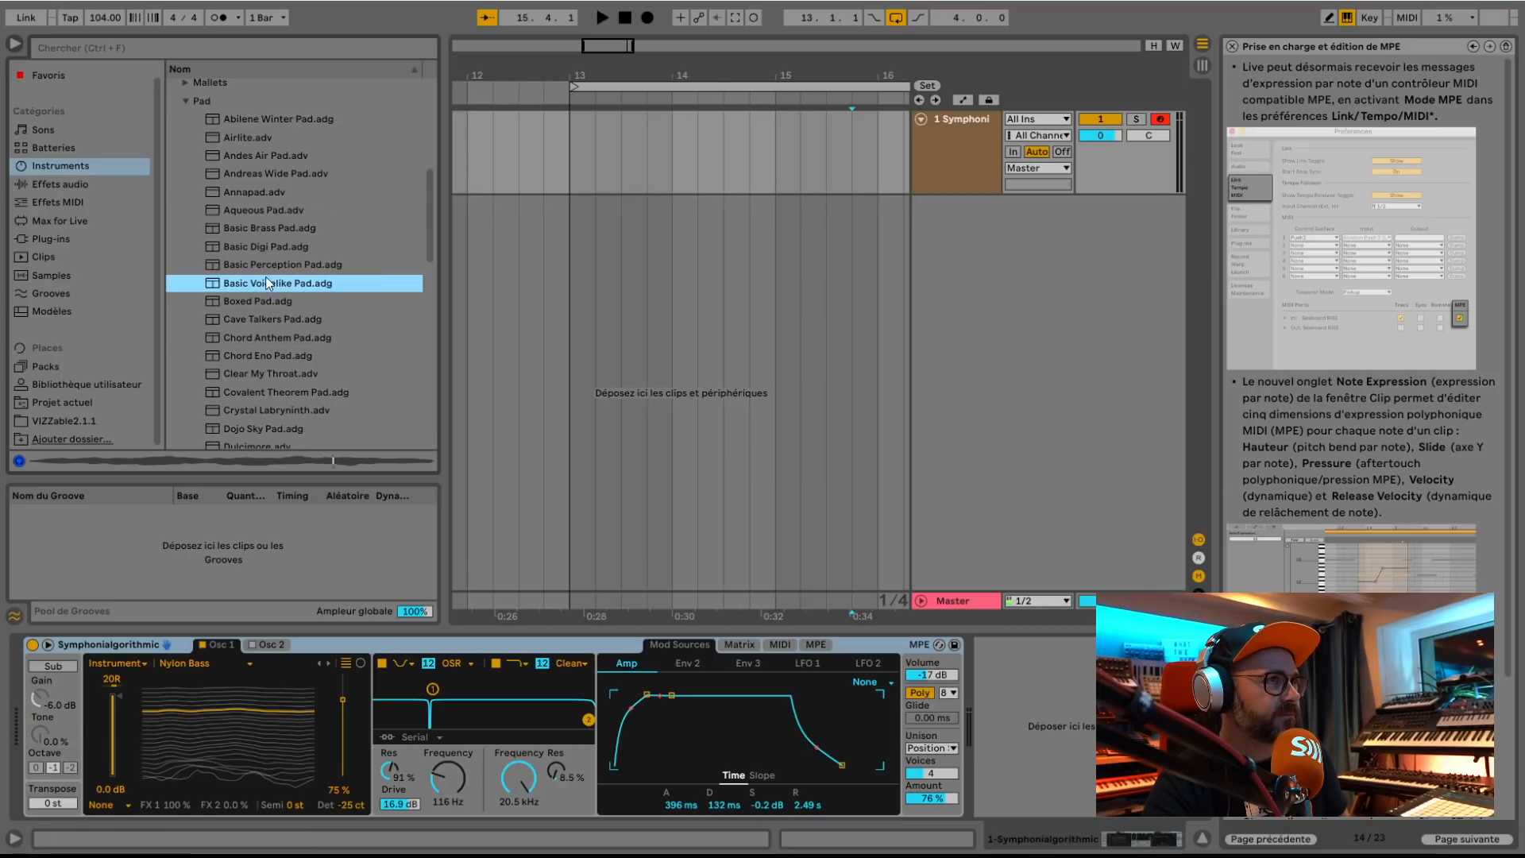
{"action": "left_click_drag", "start_coordinate": [255, 282], "coordinate": [676, 154]}
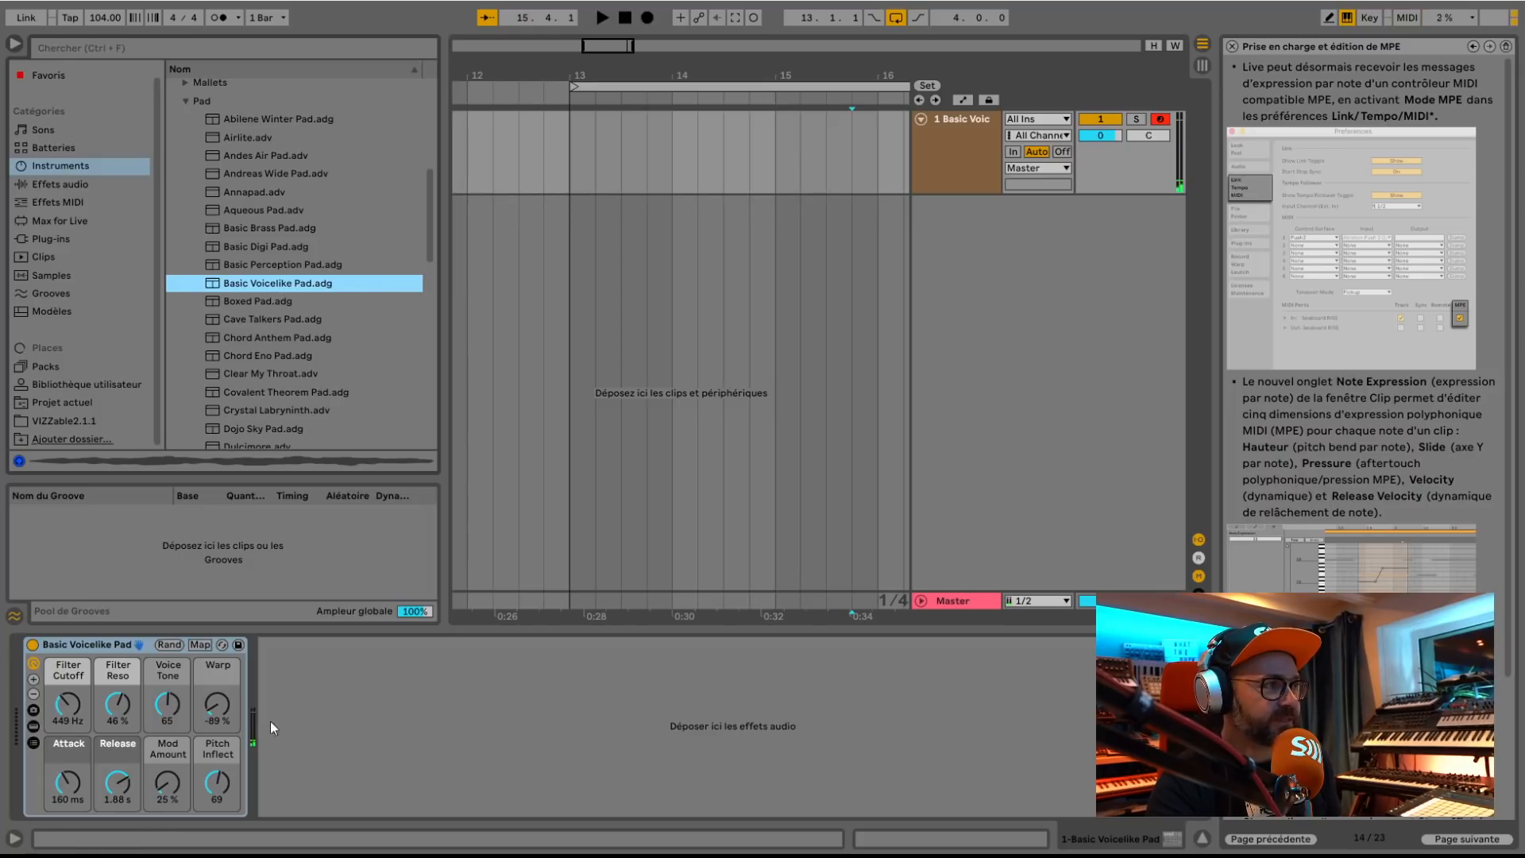
{"action": "left_click", "coordinate": [32, 728]}
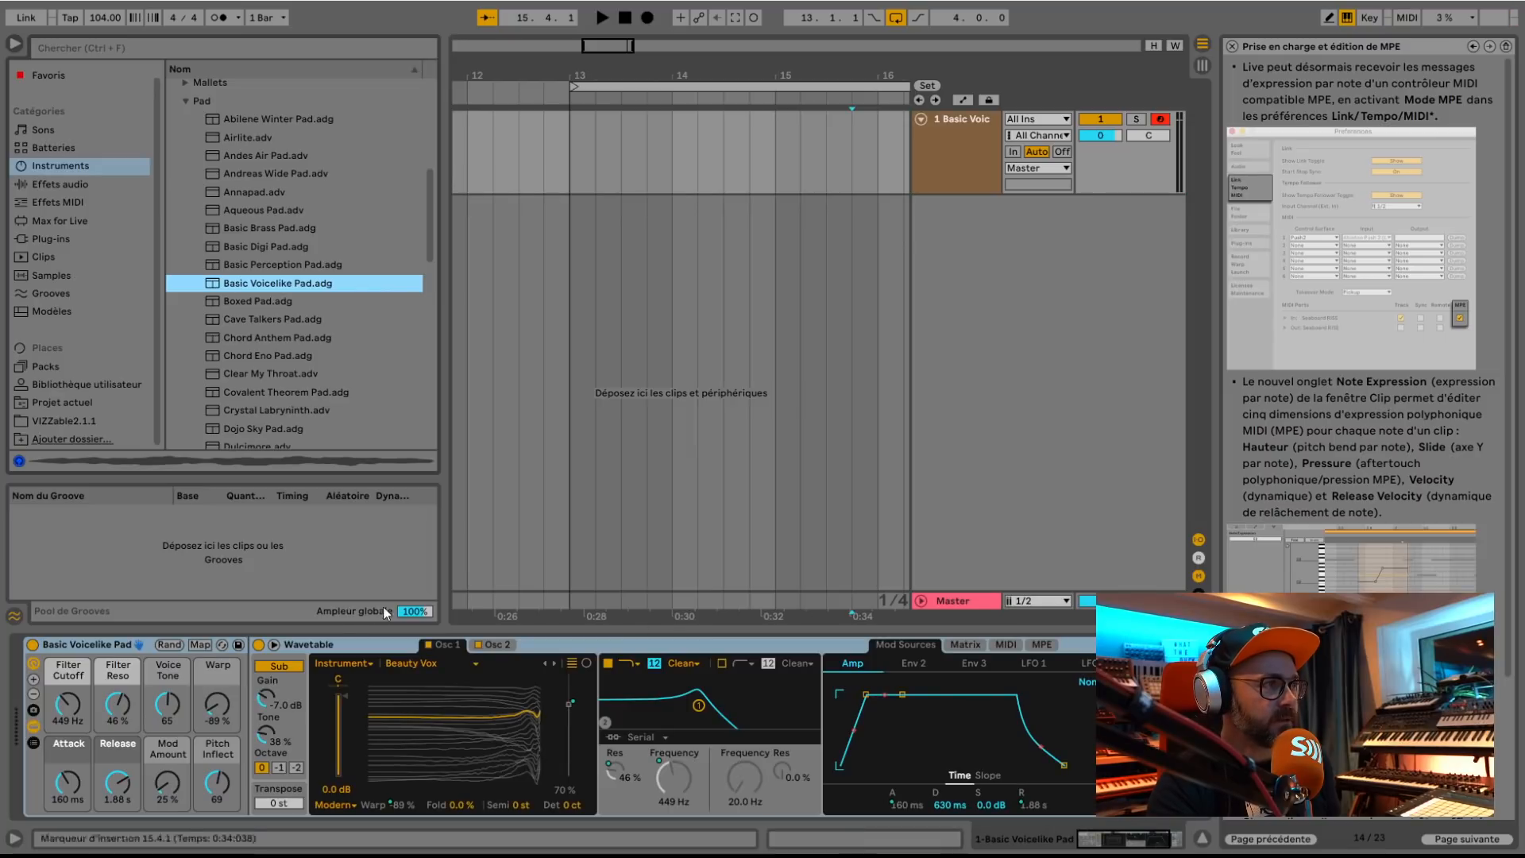
{"action": "left_click", "coordinate": [1040, 645]}
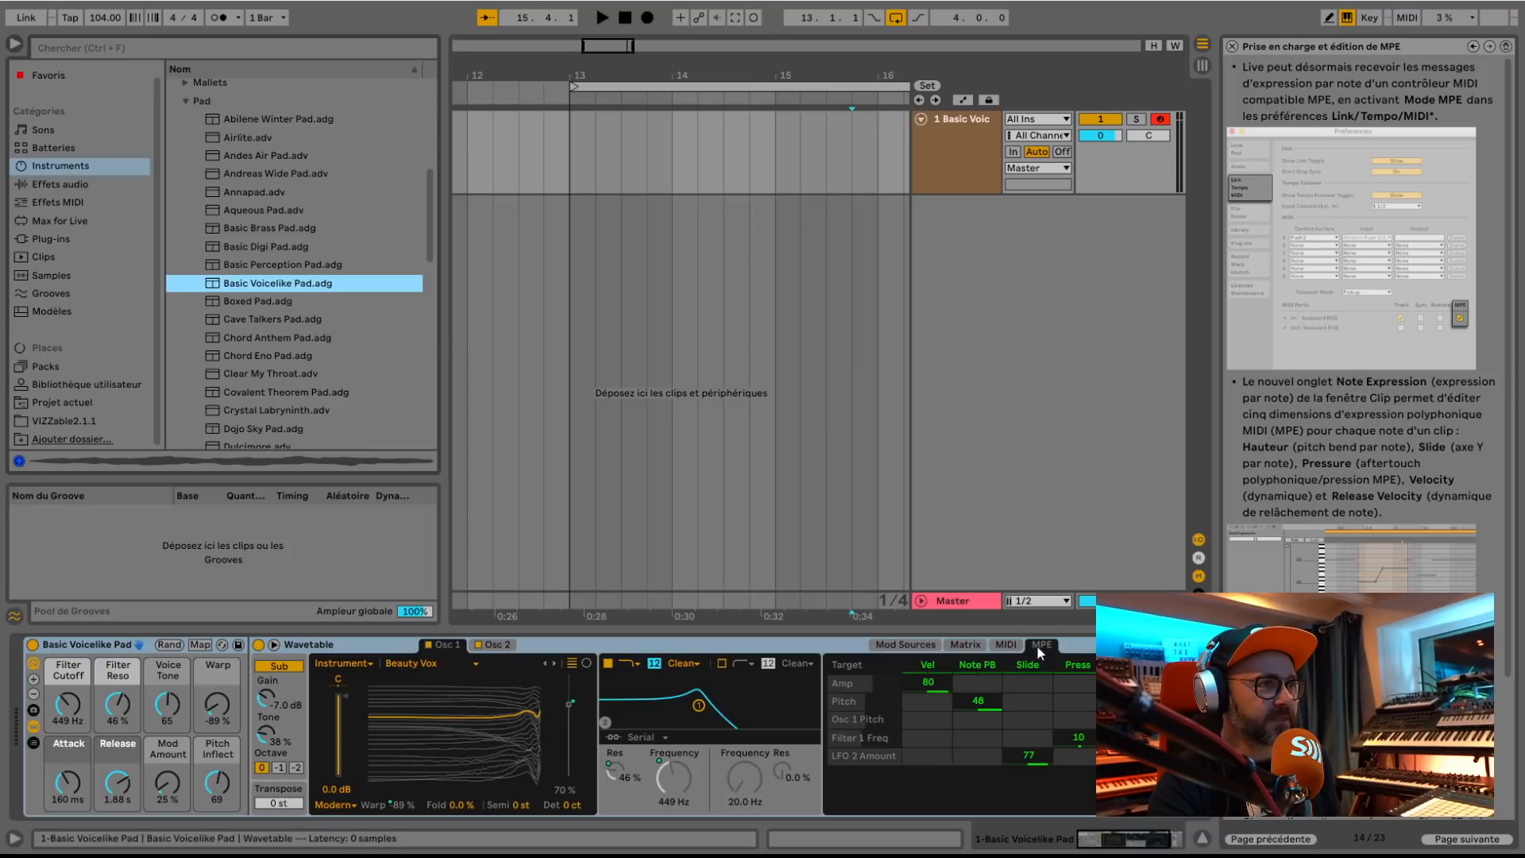
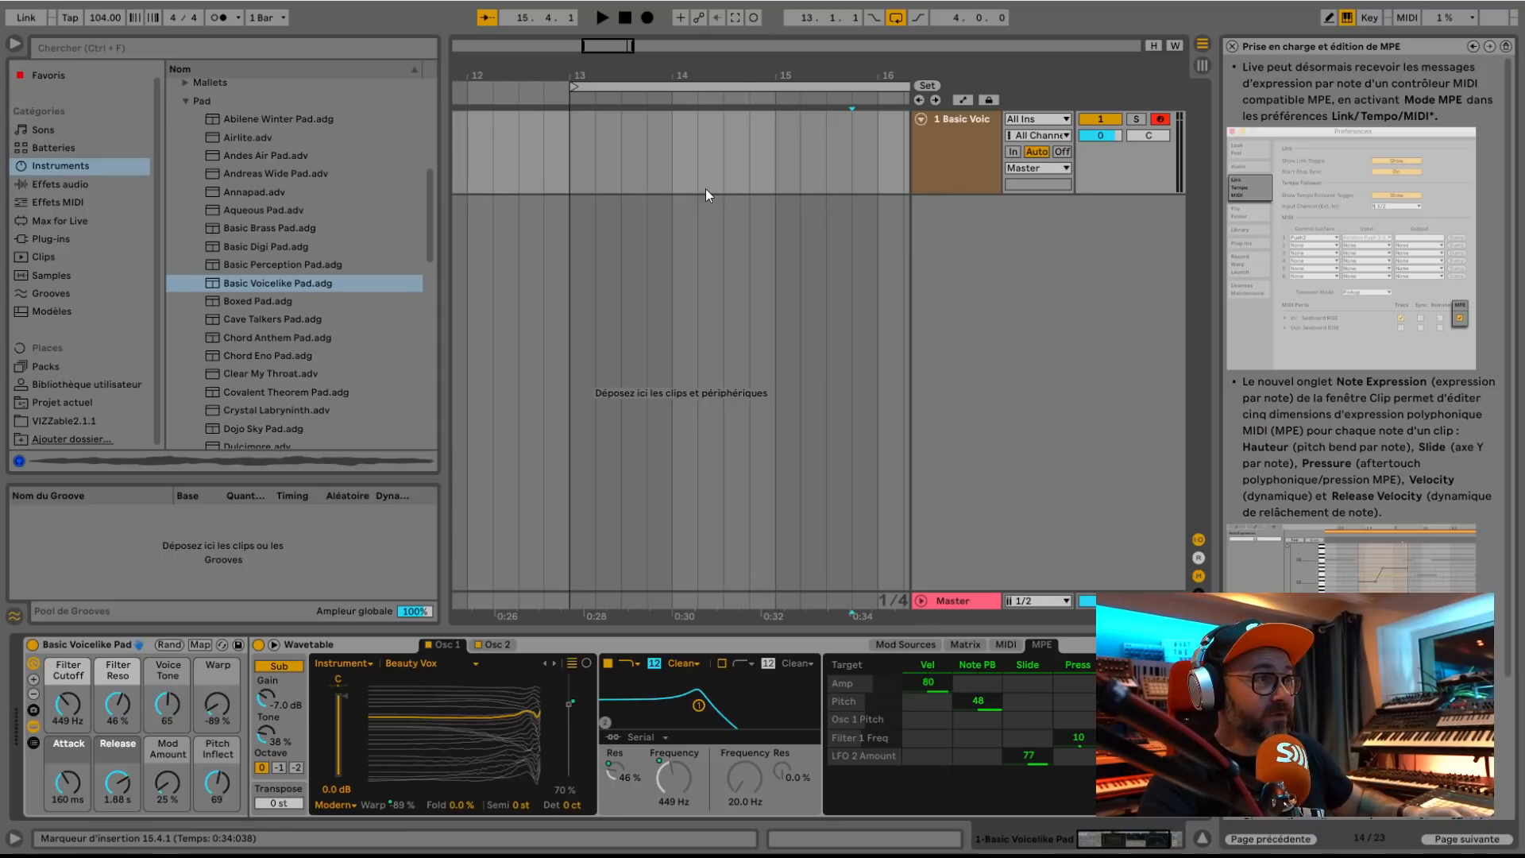
Record a looped MIDI performance on the Basic Voicelike Pad track starting at bar 13
{"action": "left_click", "coordinate": [589, 164]}
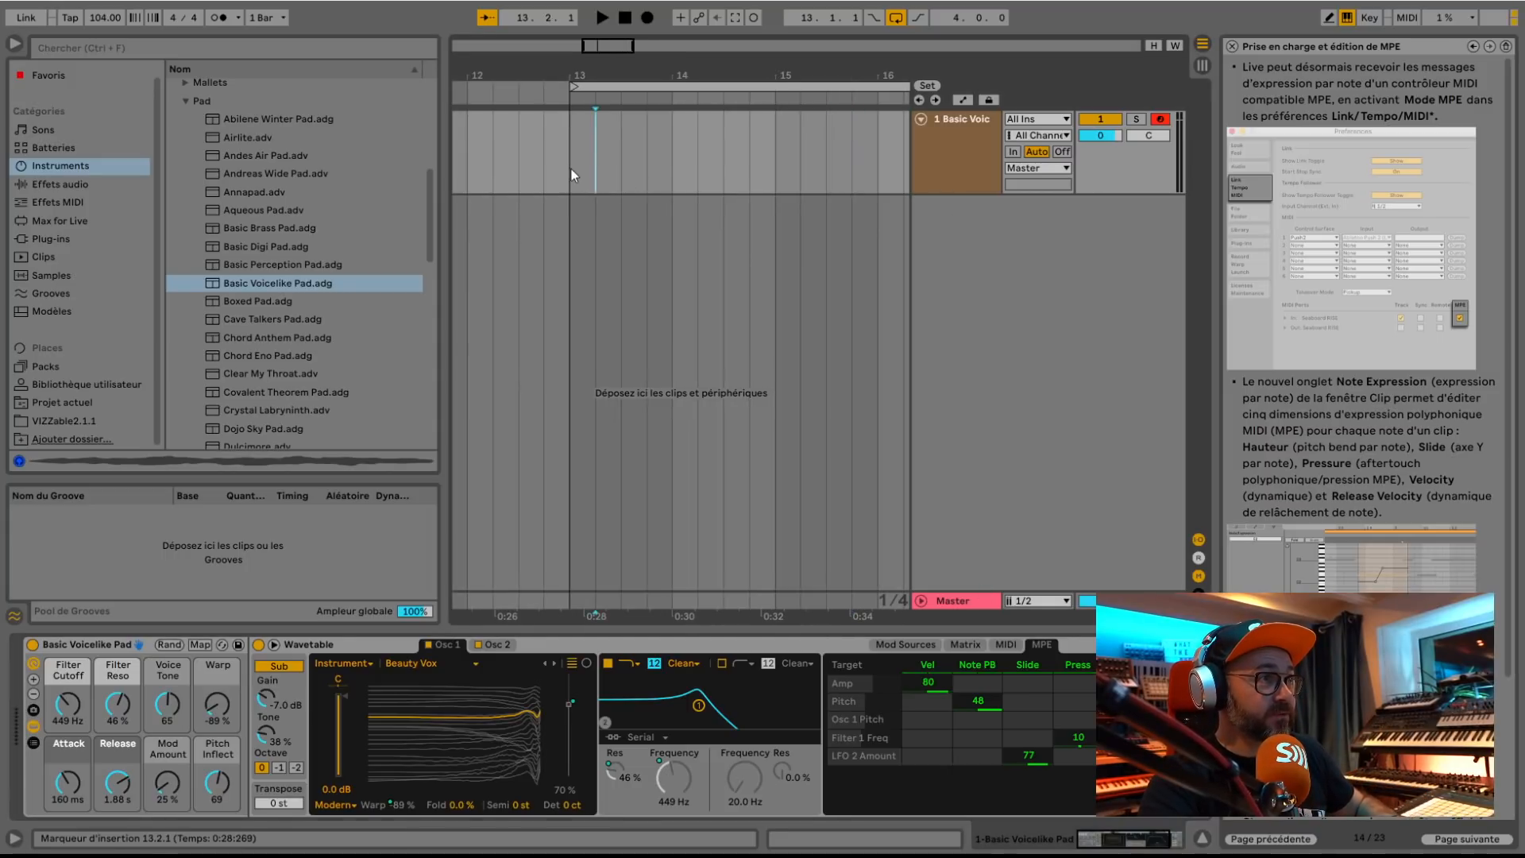
{"action": "left_click", "coordinate": [626, 18]}
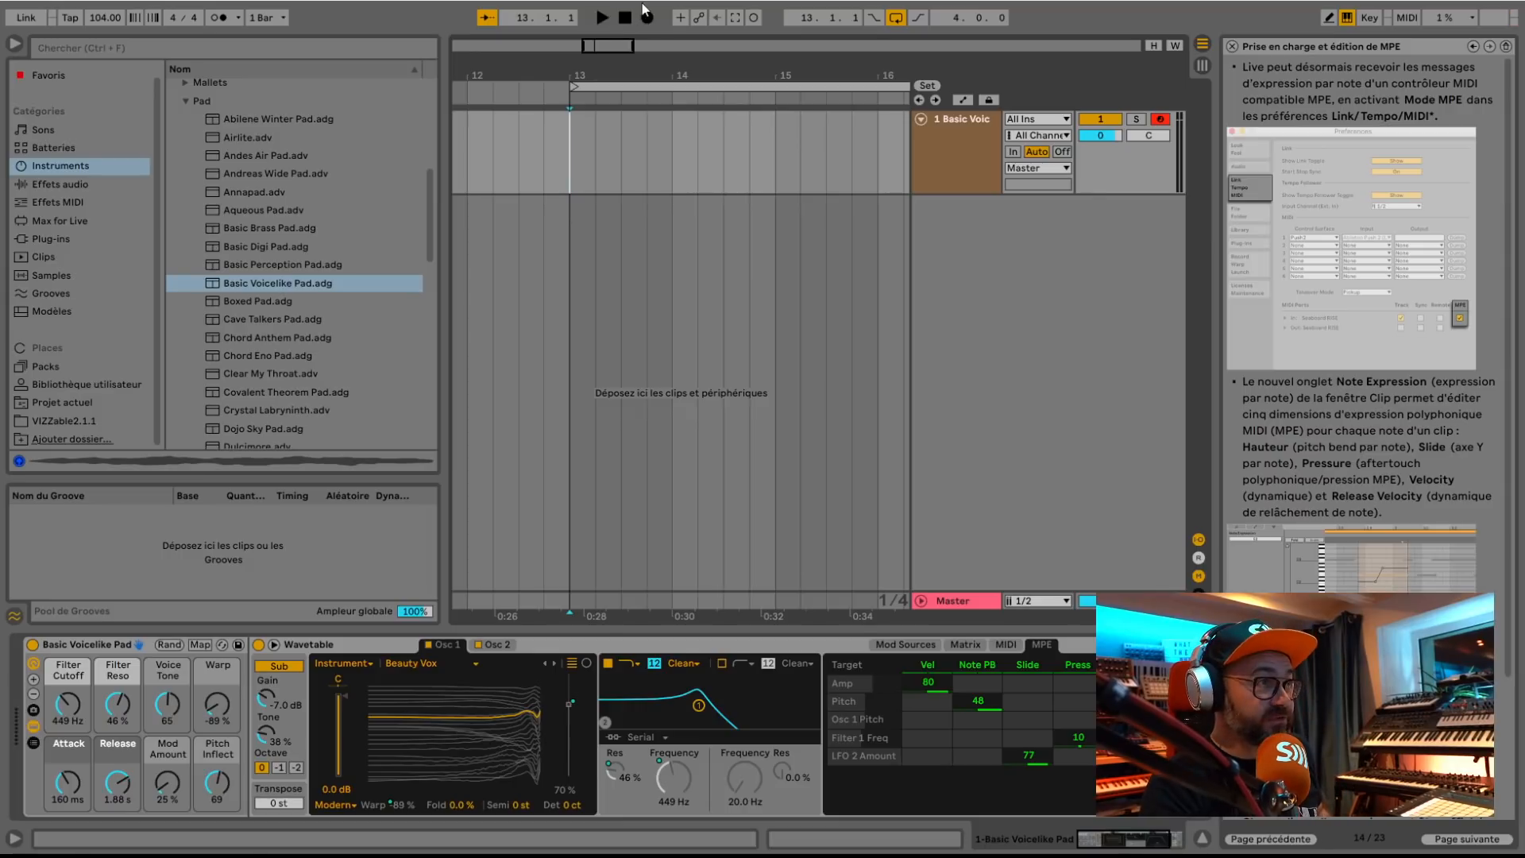
{"action": "left_click", "coordinate": [648, 16]}
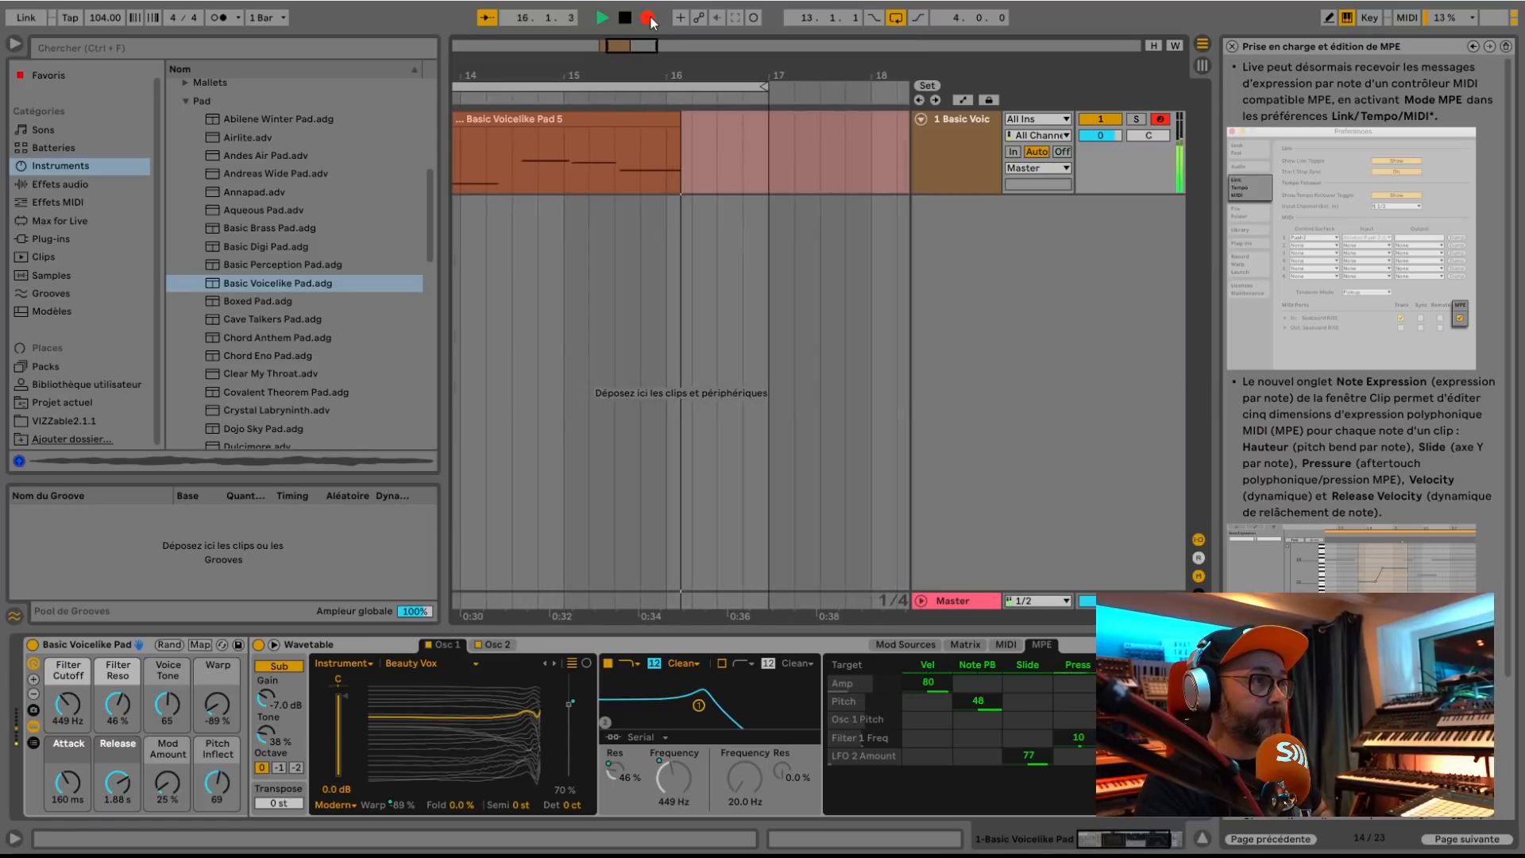
{"action": "left_click", "coordinate": [648, 17]}
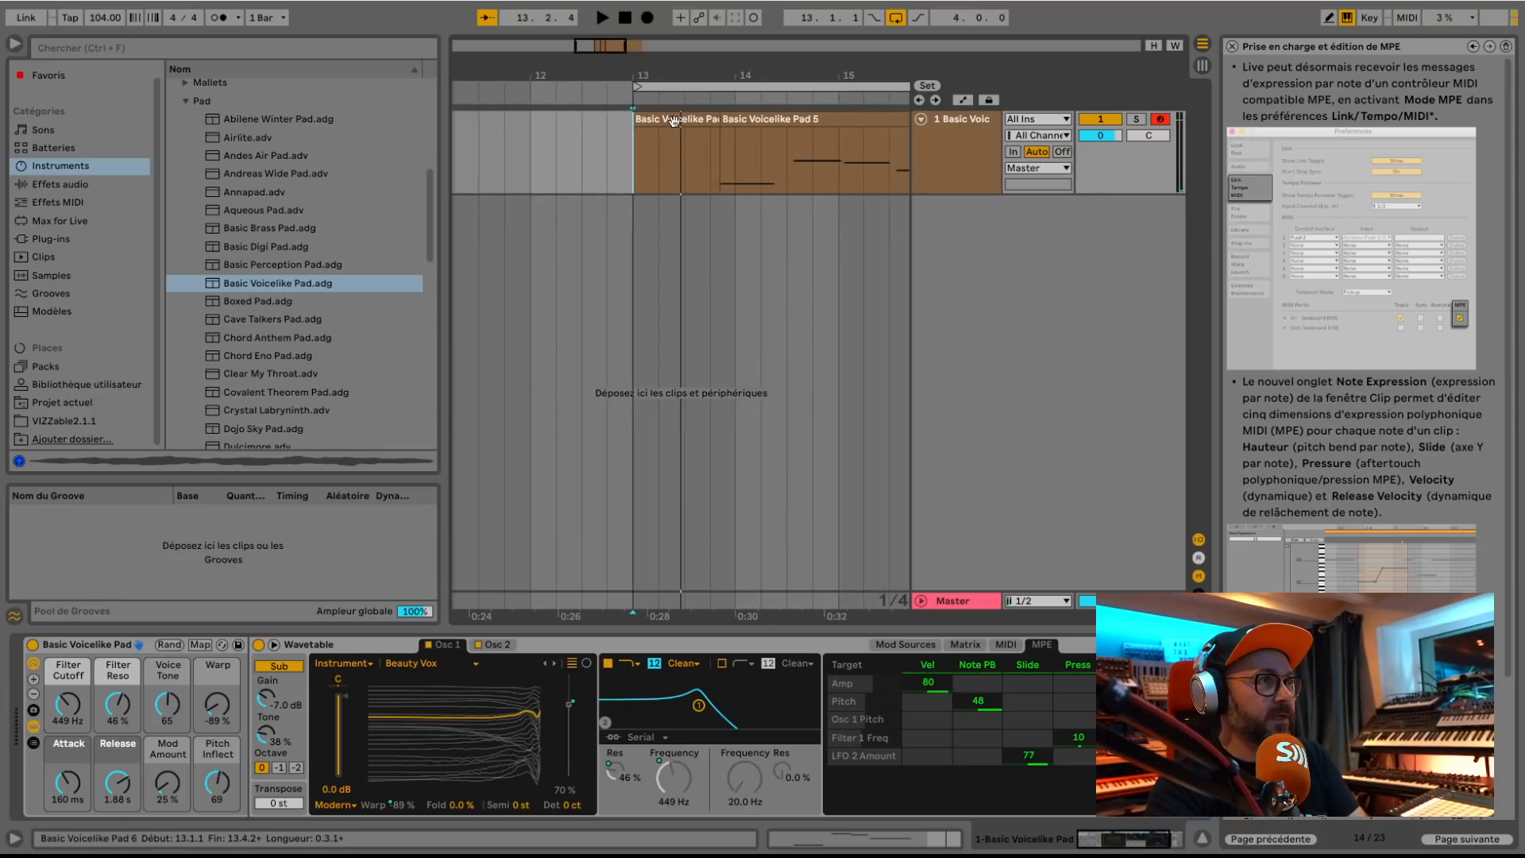
Extend the start of the longer recorded clip back to 13.2.2, over the short clip at bar 13
{"action": "right_click", "coordinate": [957, 164]}
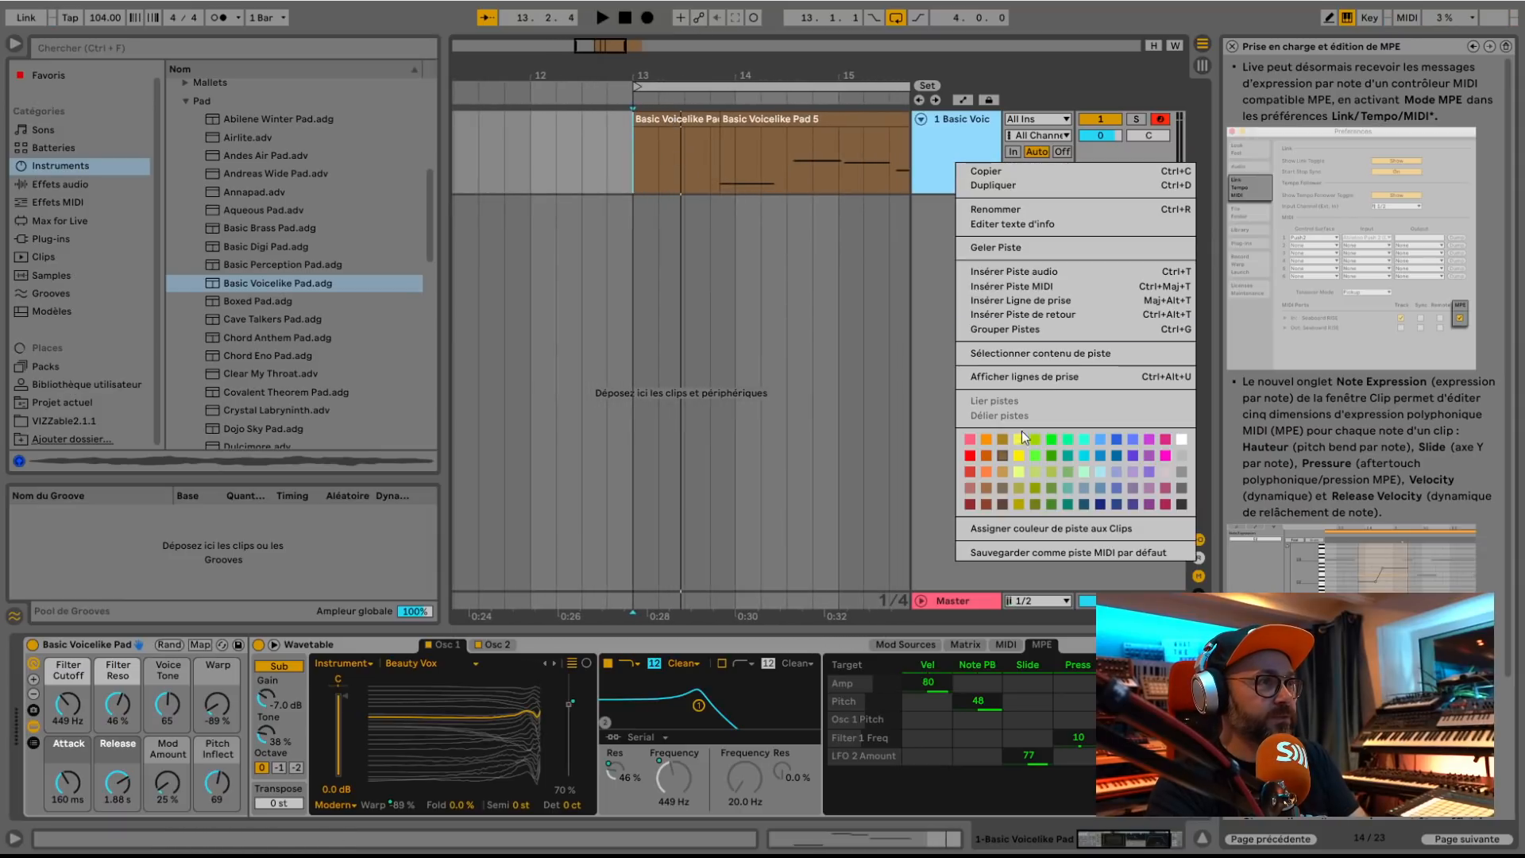
{"action": "left_click", "coordinate": [692, 145]}
{"action": "left_click", "coordinate": [667, 121]}
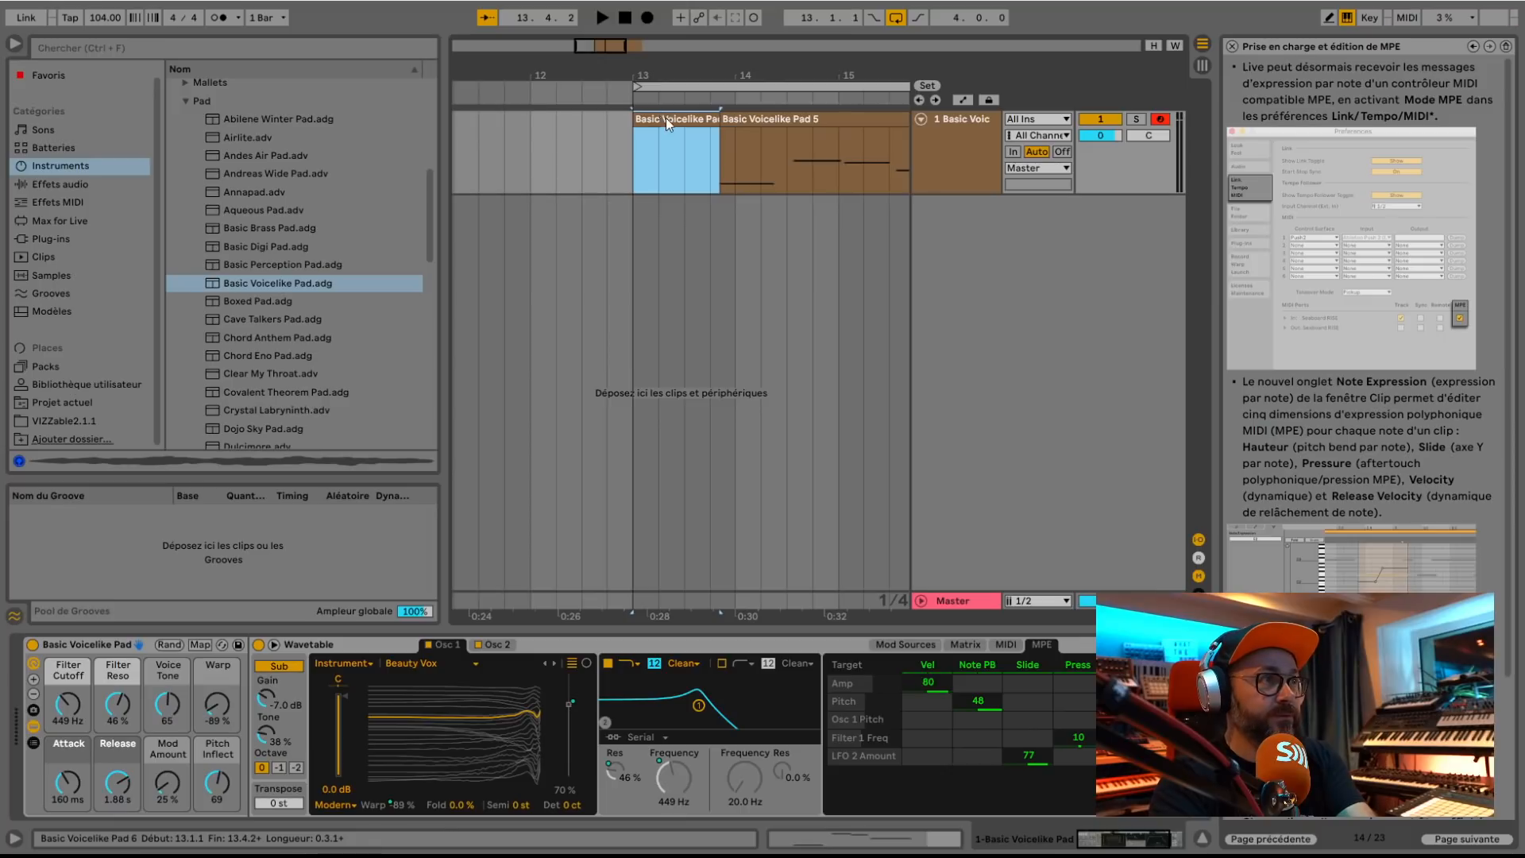
{"action": "left_click", "coordinate": [667, 121]}
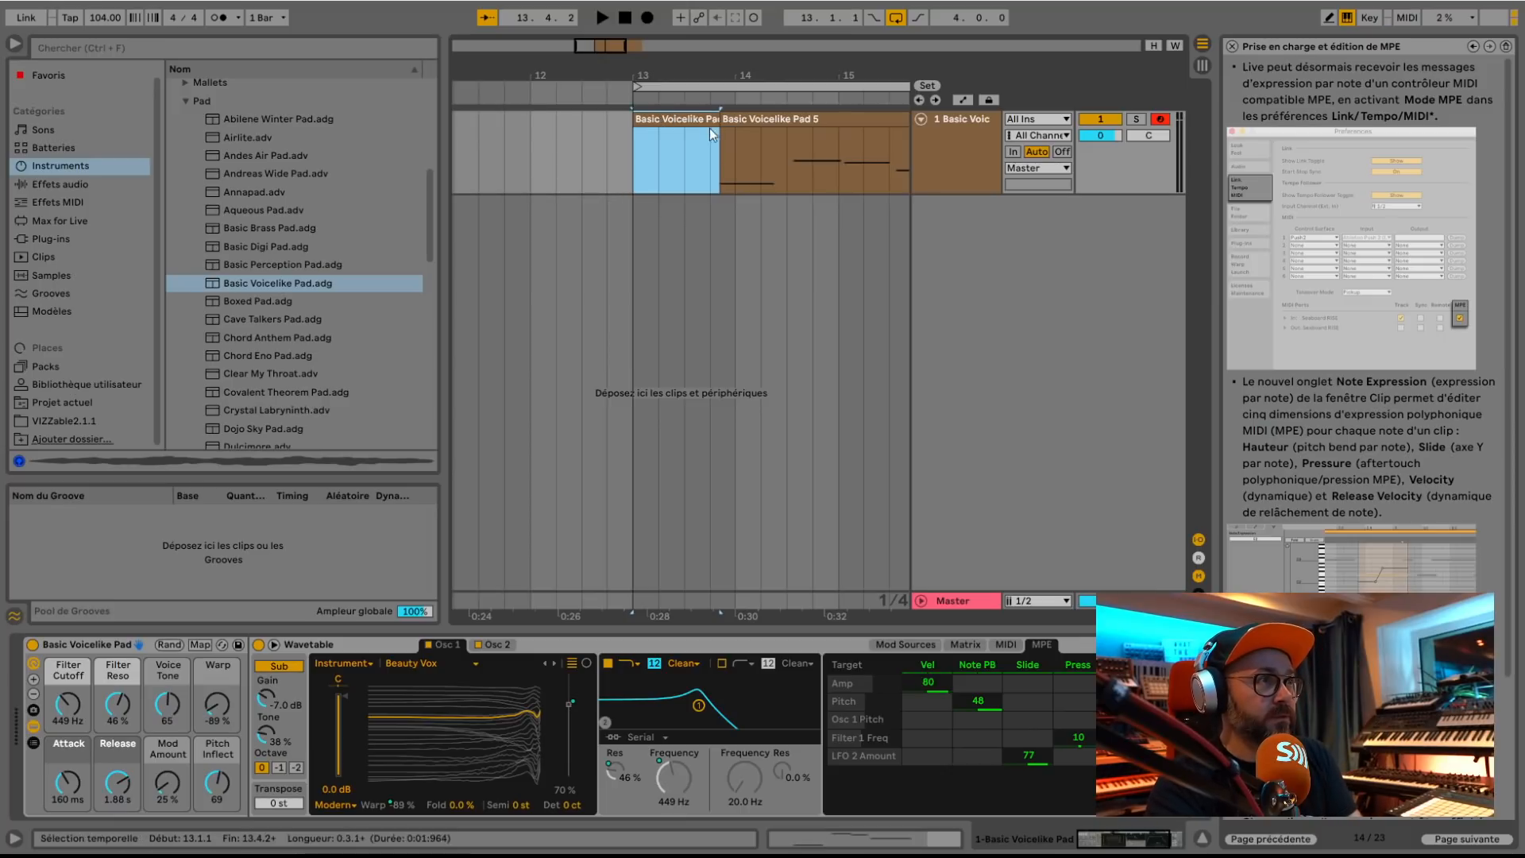
{"action": "left_click_drag", "start_coordinate": [719, 139], "coordinate": [669, 139]}
Play back the recorded pad clip and hide the lesson view to widen the arrangement
{"action": "key", "text": "space"}
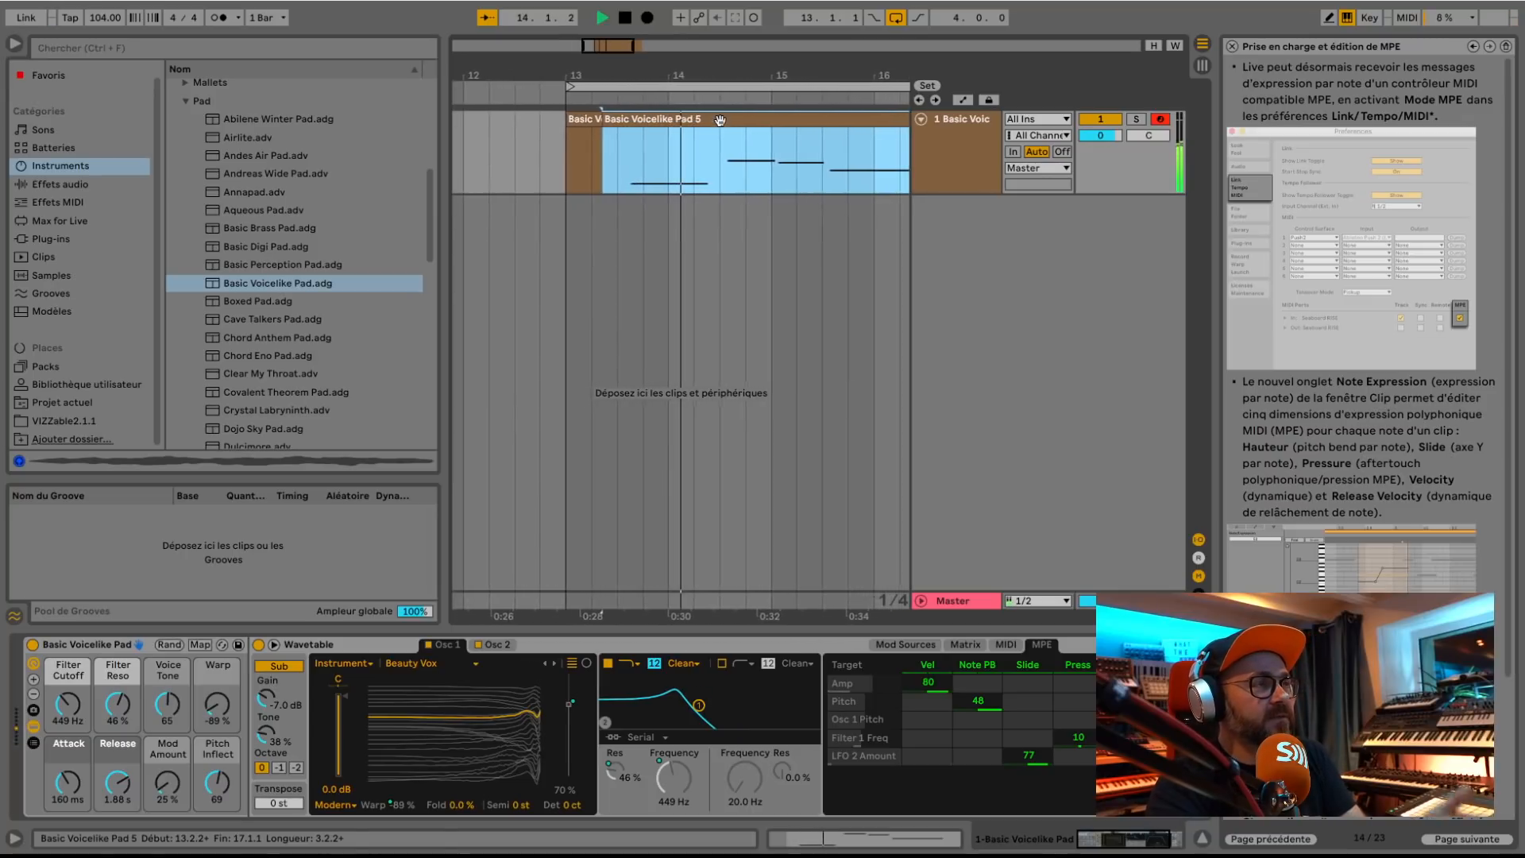
{"action": "left_click", "coordinate": [1202, 44]}
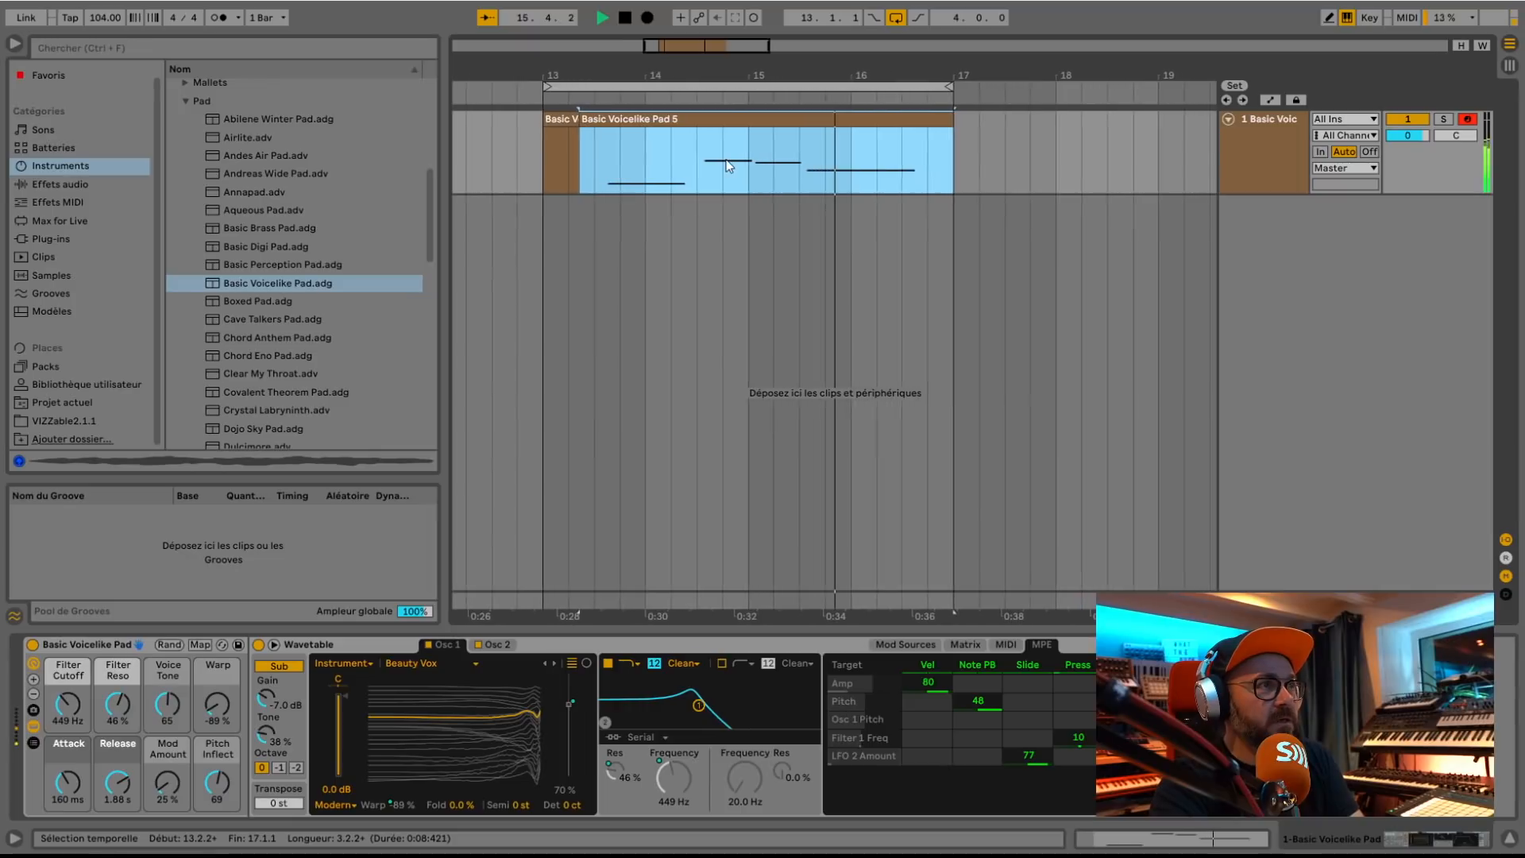
{"action": "key", "text": "space"}
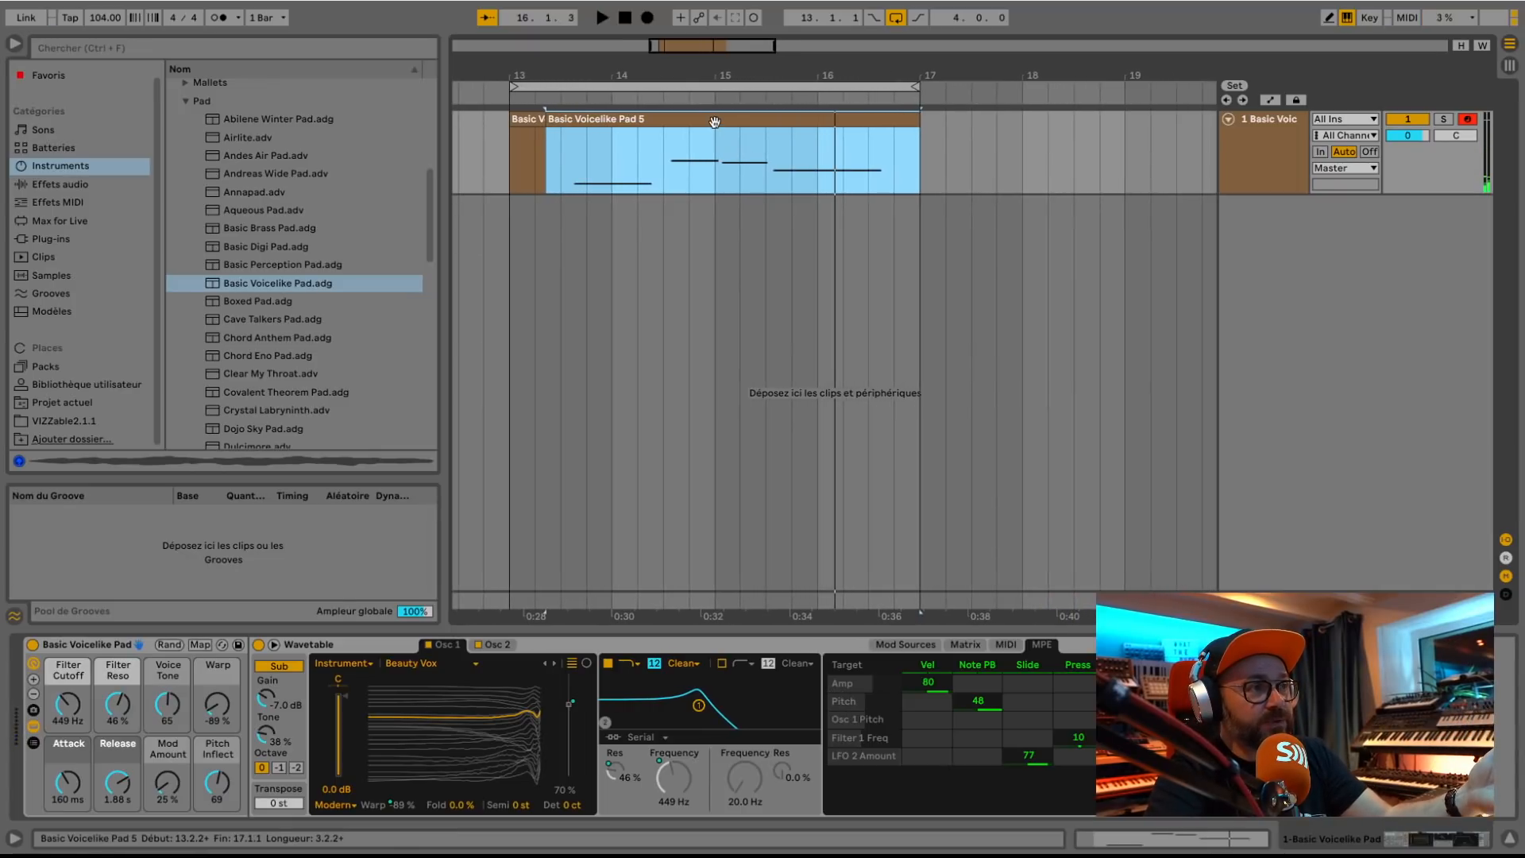
Open the Basic Voicelike Pad 5 clip in an enlarged MIDI editor and fold it to the notes used
{"action": "double_click", "coordinate": [714, 121]}
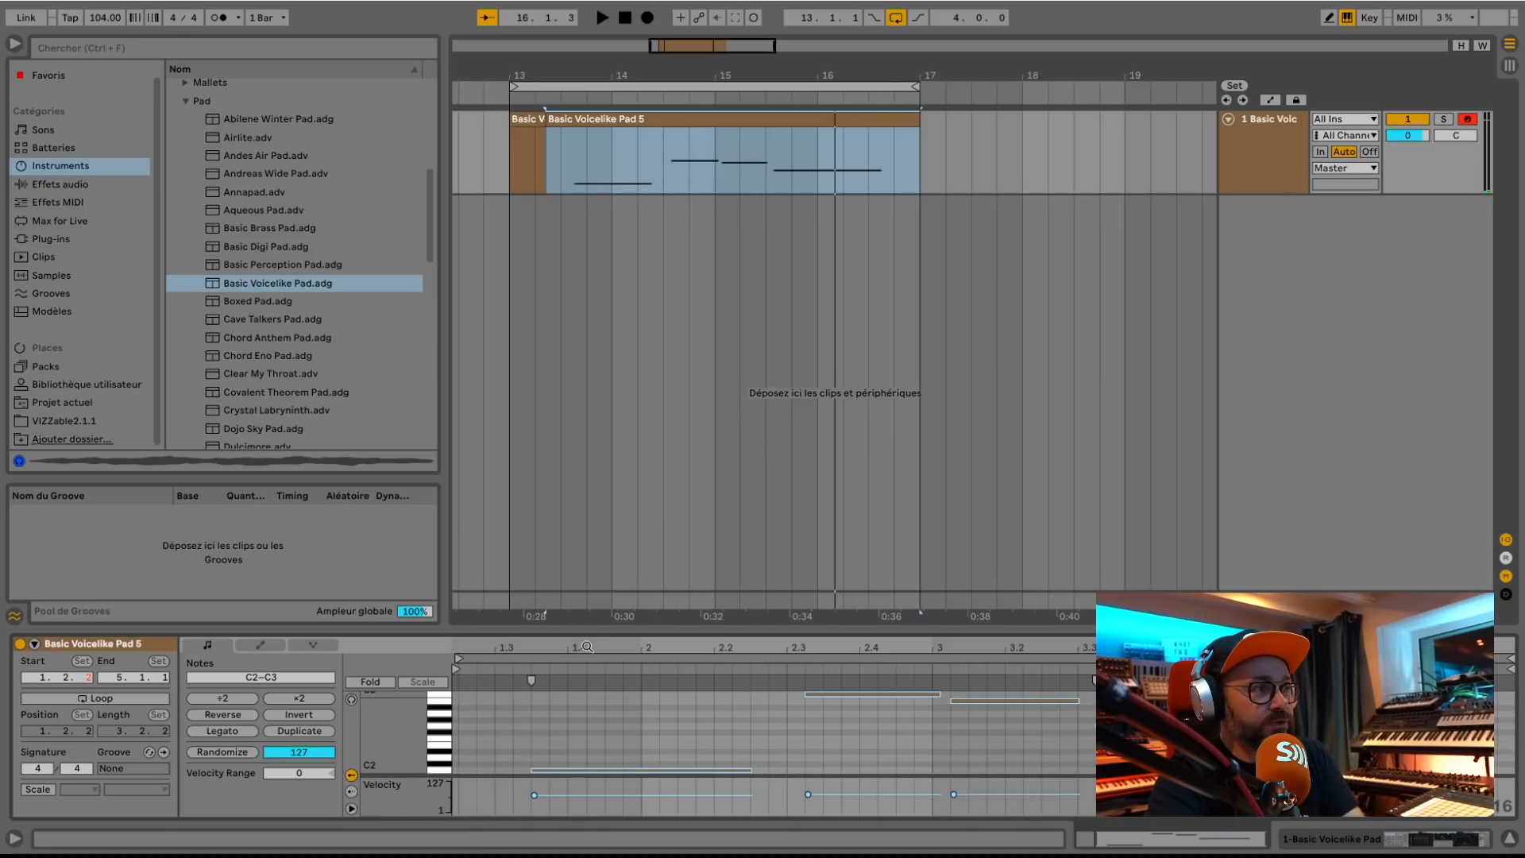
{"action": "left_click_drag", "start_coordinate": [587, 631], "coordinate": [625, 446]}
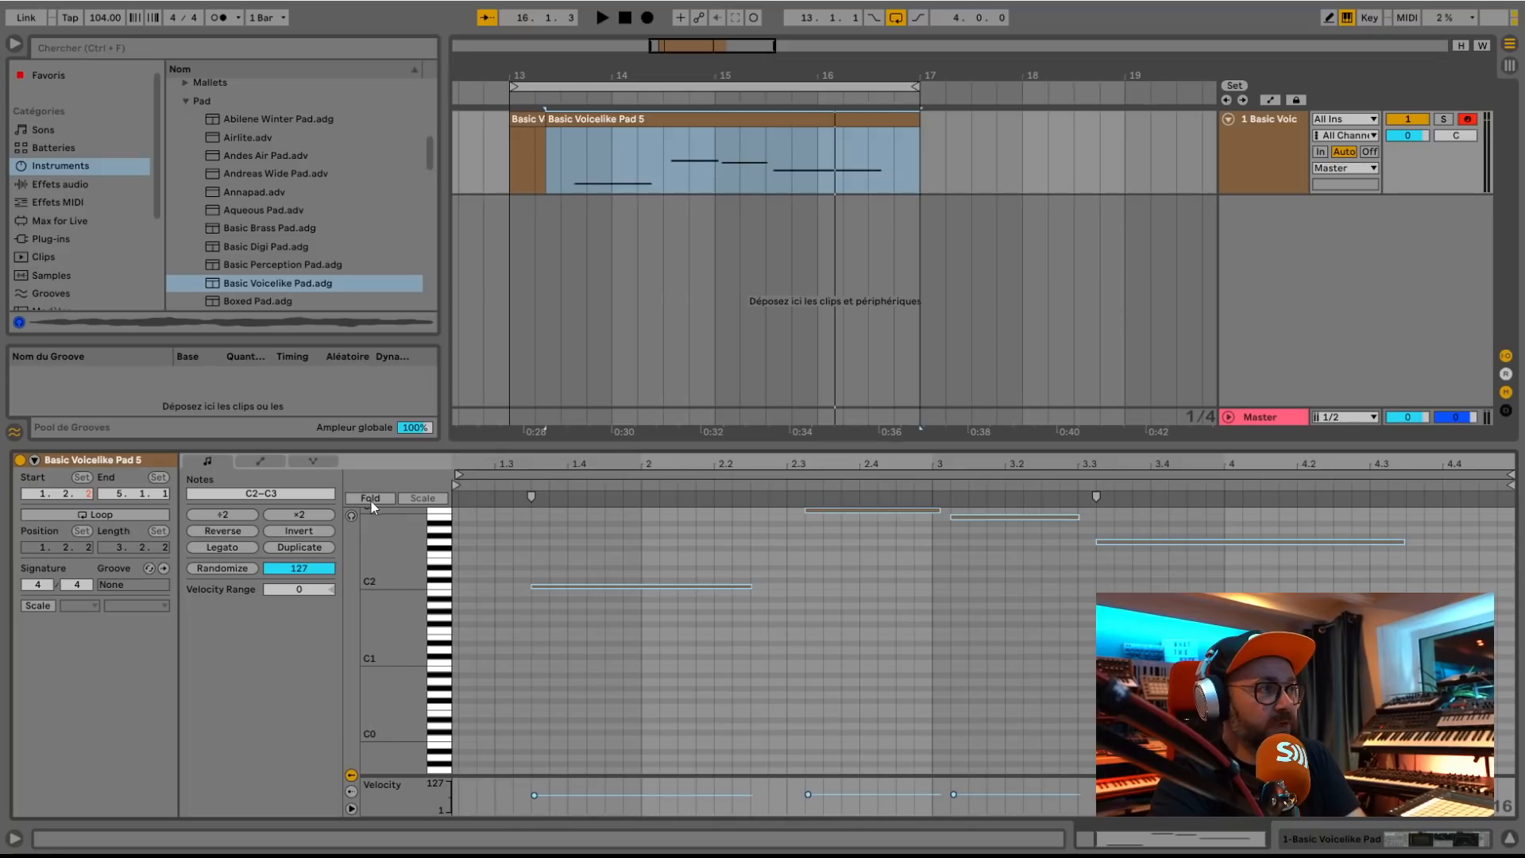
{"action": "left_click", "coordinate": [370, 498]}
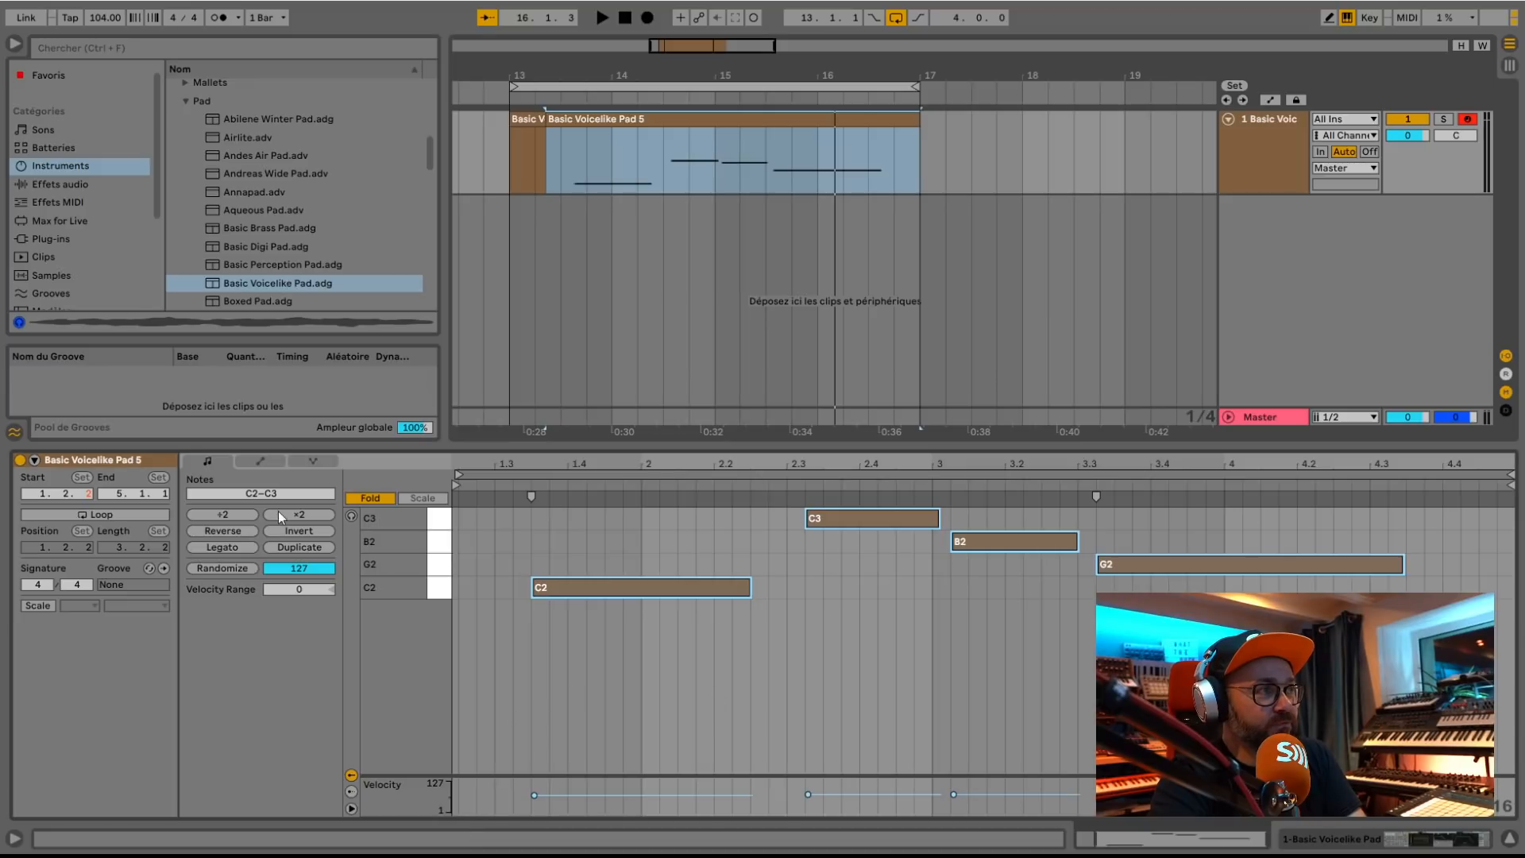
Draw a Pitch Bend envelope rising from 0 at the start of the C2 note to about 1574 at its end
{"action": "left_click", "coordinate": [312, 461]}
{"action": "left_click", "coordinate": [262, 461]}
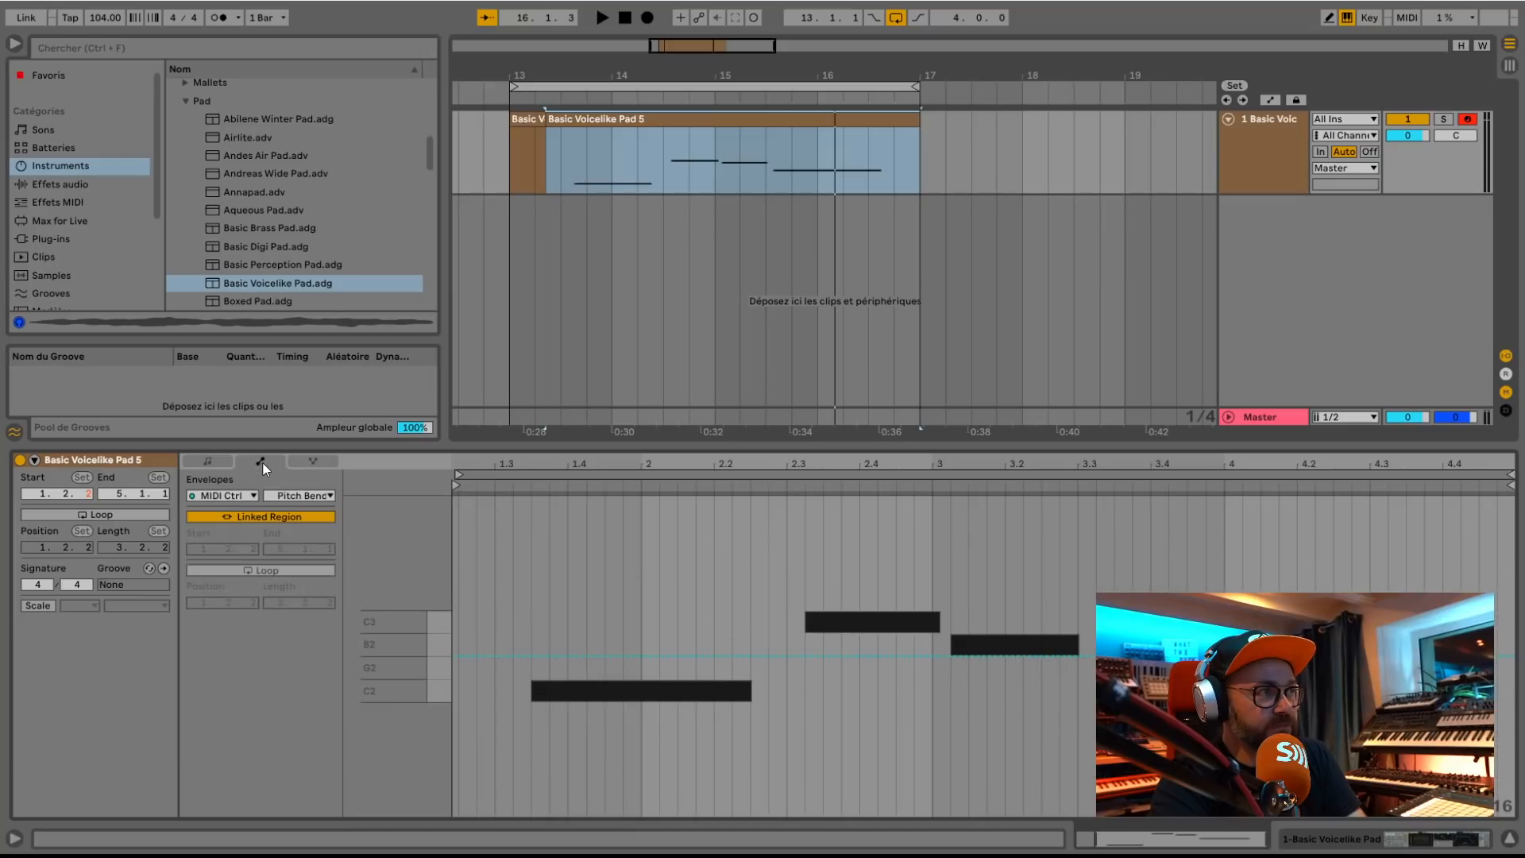
{"action": "left_click", "coordinate": [313, 460]}
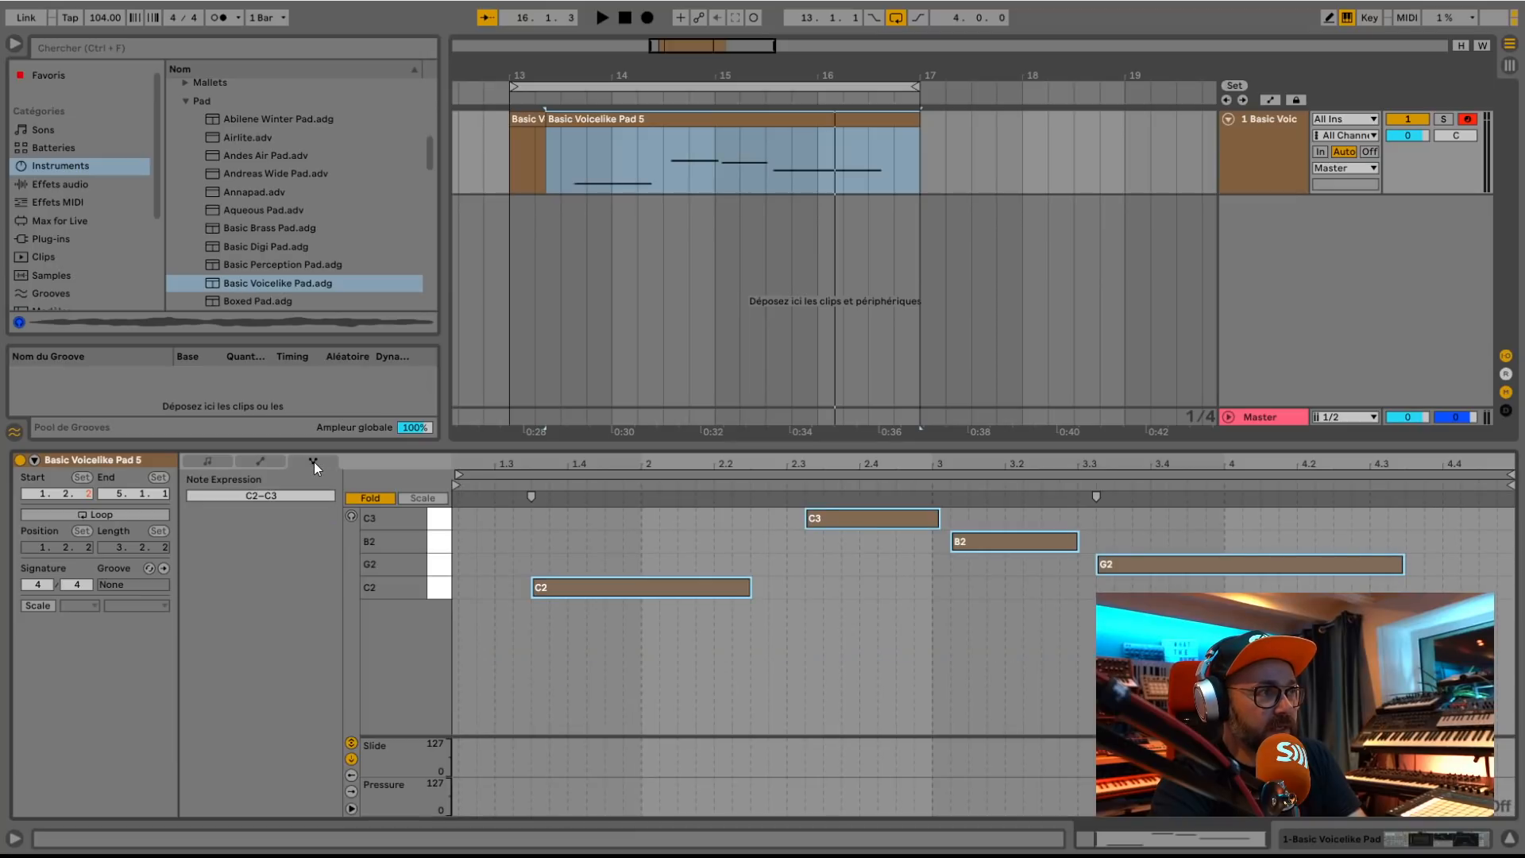
{"action": "left_click", "coordinate": [257, 461]}
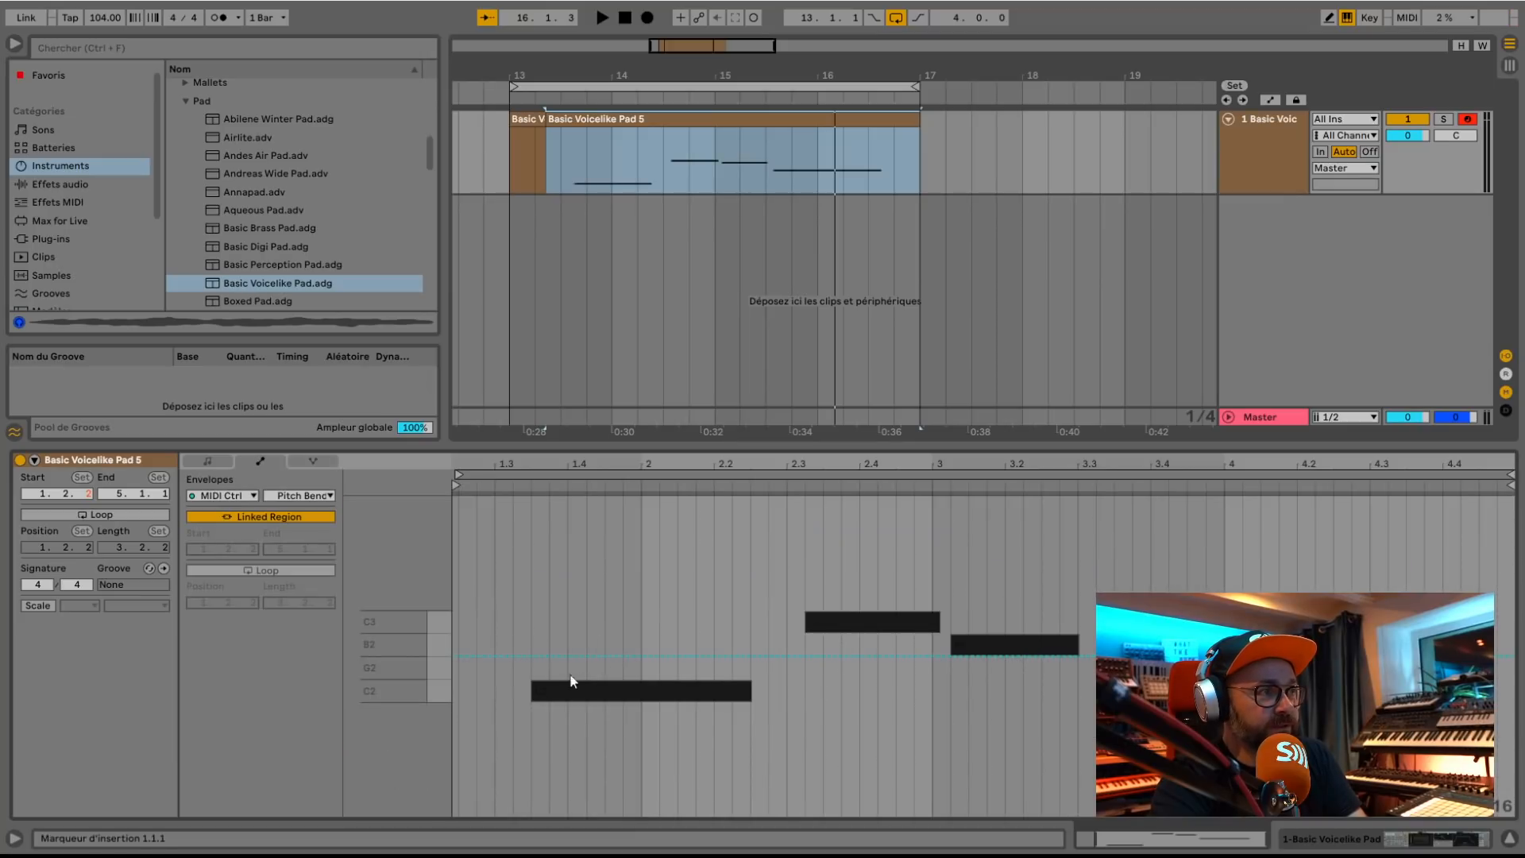
{"action": "left_click_drag", "start_coordinate": [537, 656], "coordinate": [750, 626]}
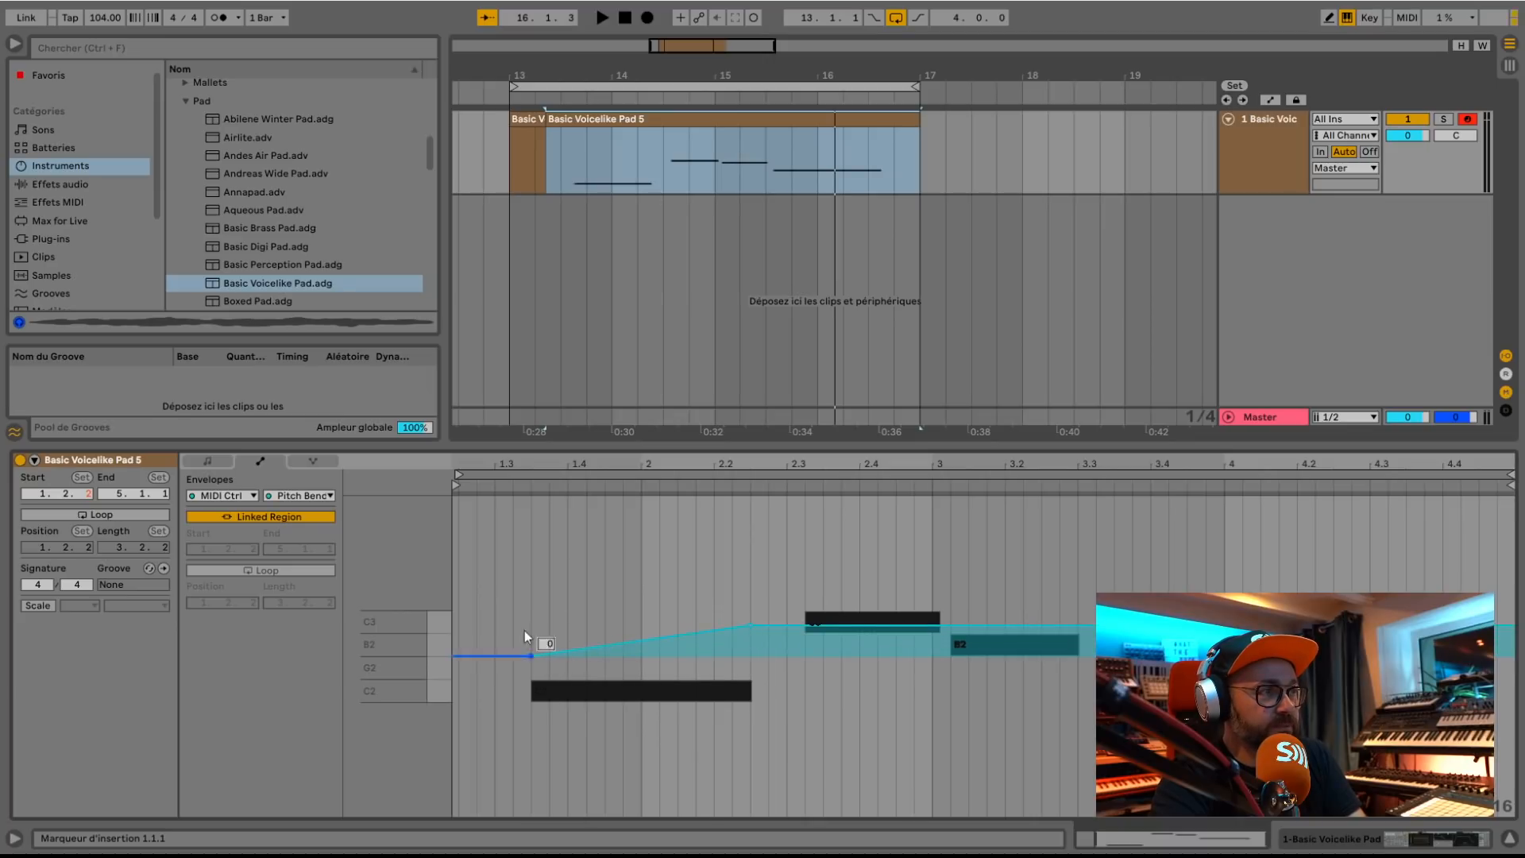
During playback, raise the Pitch Bend peak at the C2 note's end to about 7084 and pull the envelope down near bar 3
{"action": "left_click", "coordinate": [527, 608]}
{"action": "key", "text": "space"}
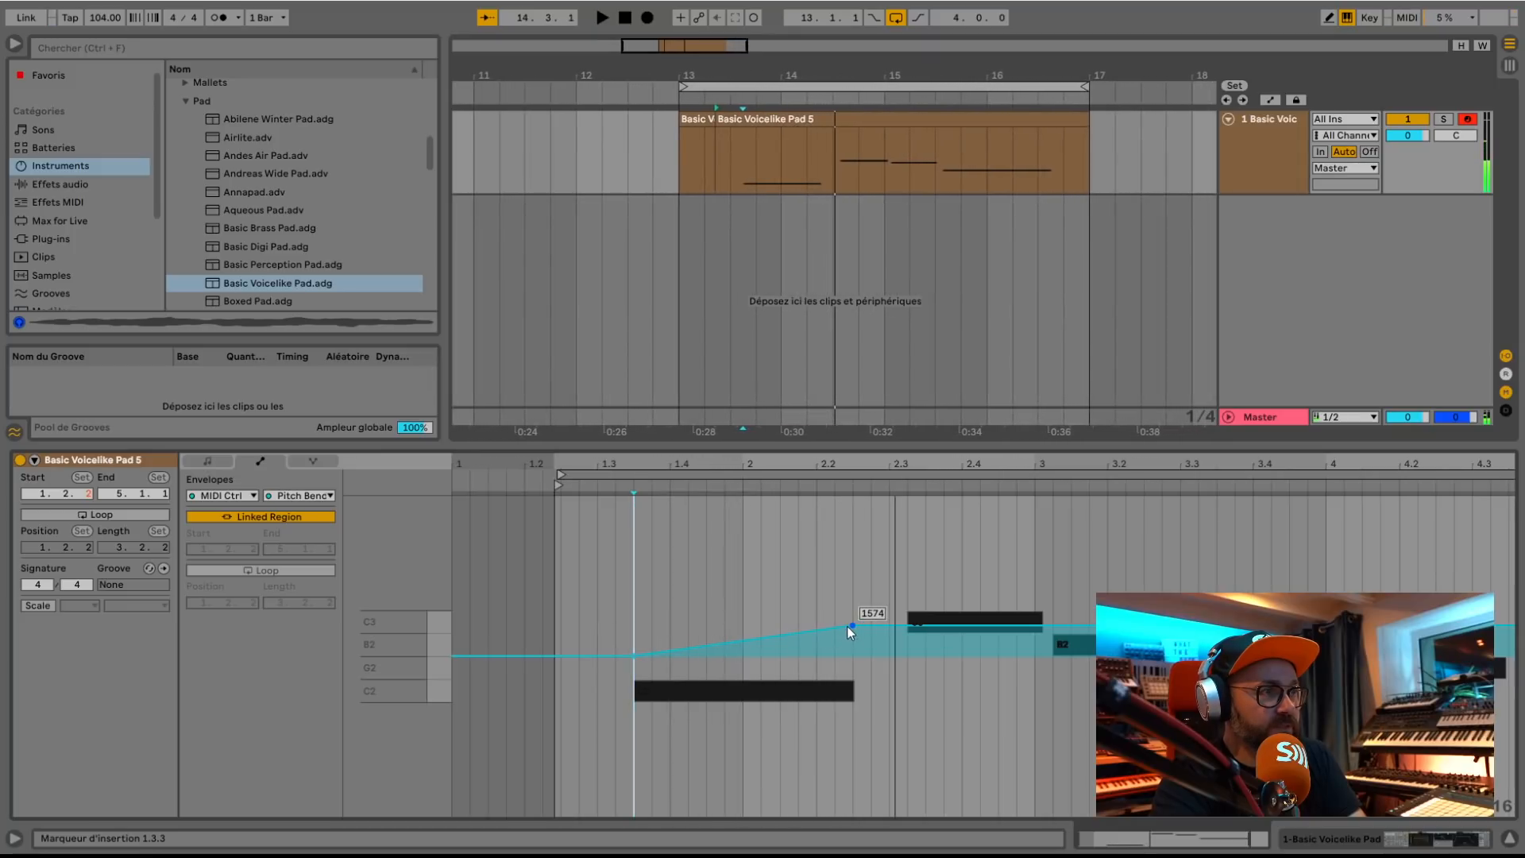
{"action": "left_click_drag", "start_coordinate": [850, 626], "coordinate": [851, 518]}
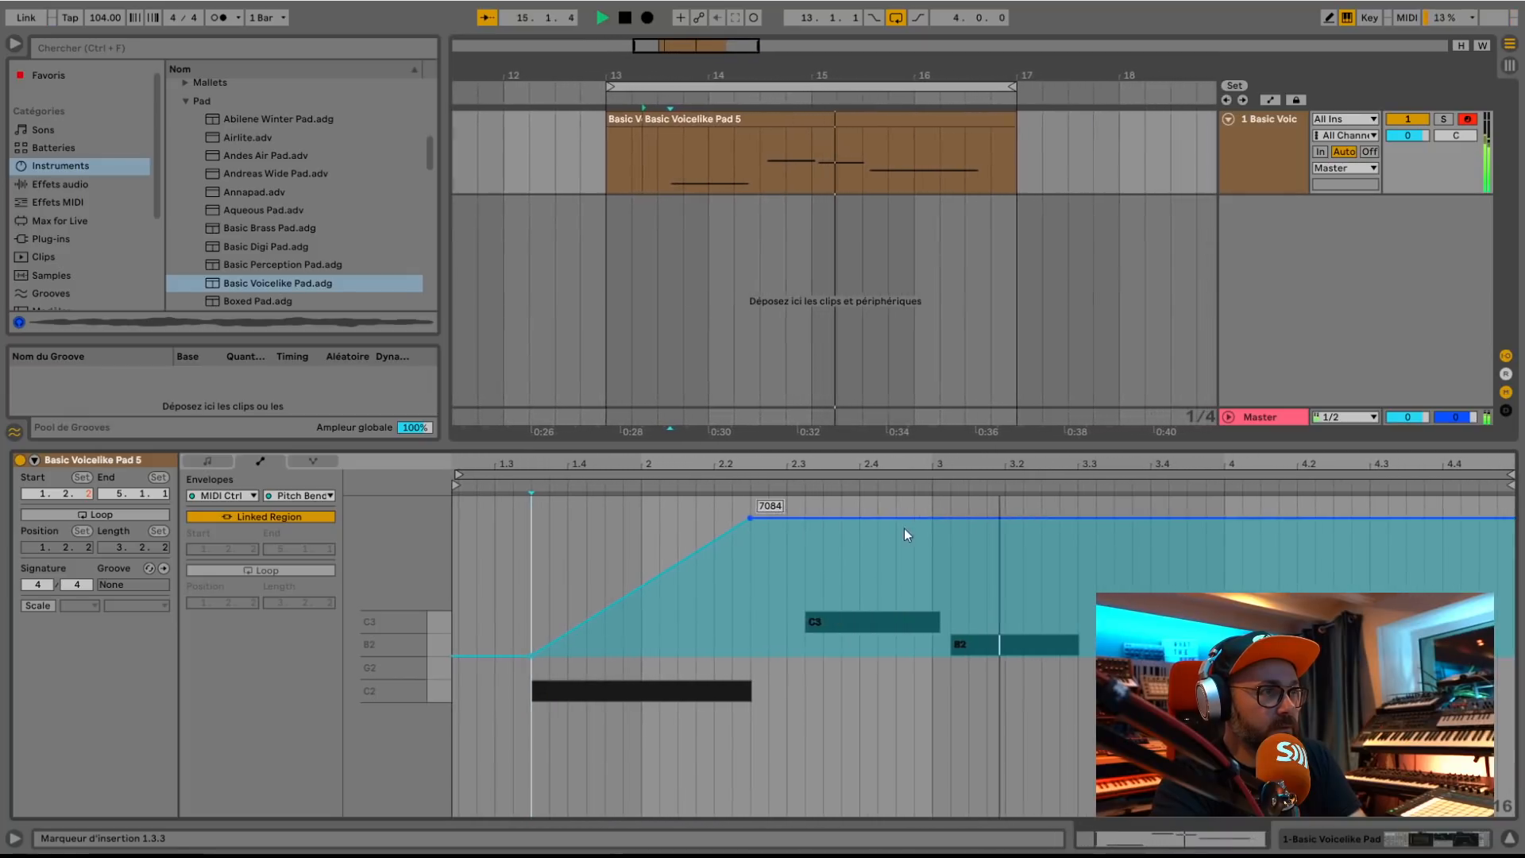
{"action": "key", "text": "space"}
{"action": "left_click_drag", "start_coordinate": [928, 518], "coordinate": [933, 628]}
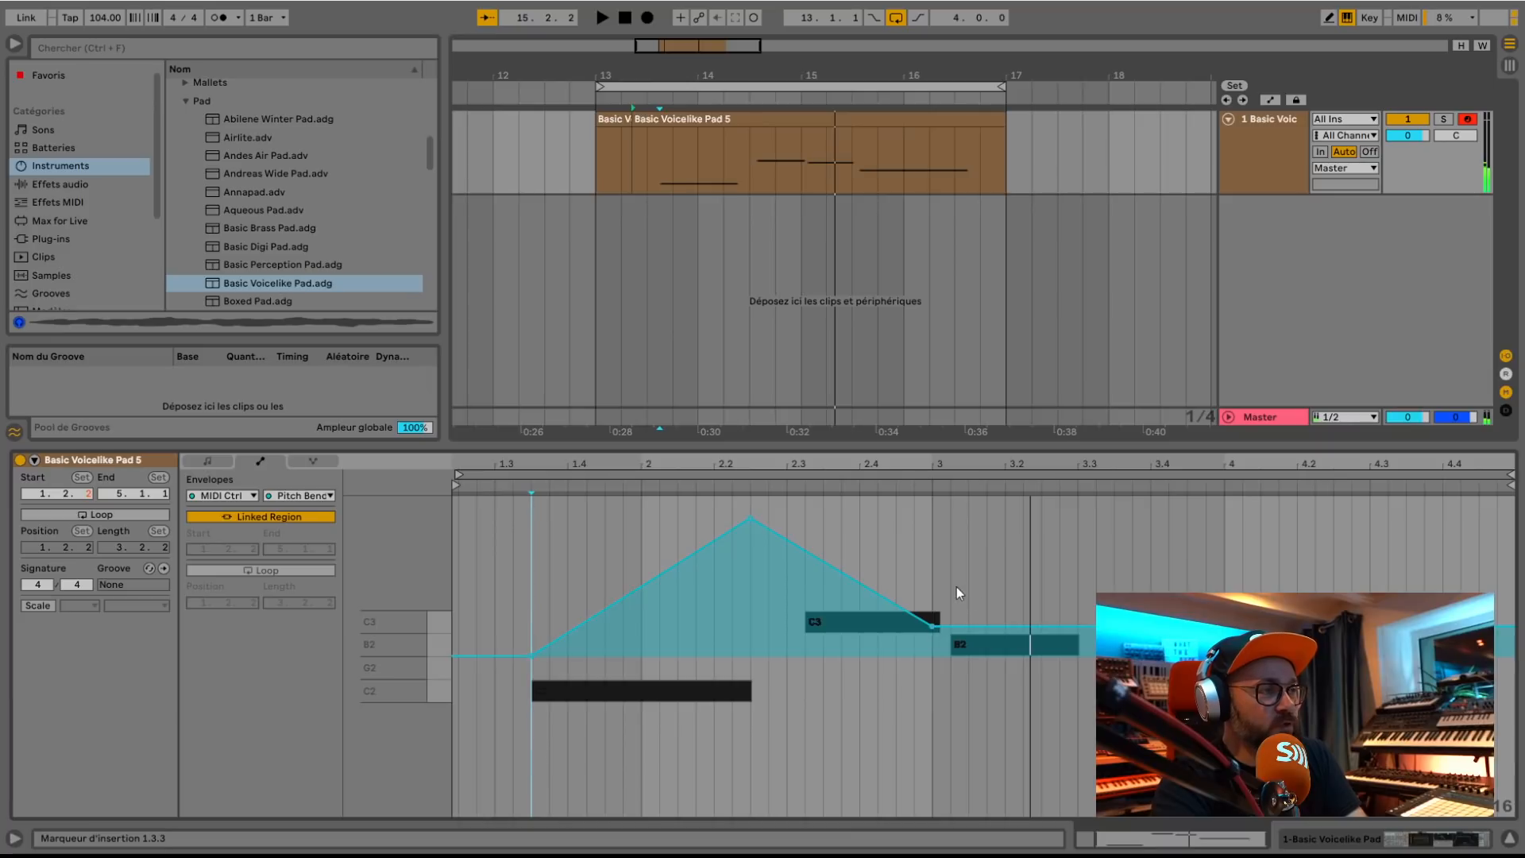
Switch to the clip's note expression view and add the Velocity and Release Velocity lanes below Slide and Pressure
{"action": "left_click", "coordinate": [313, 460]}
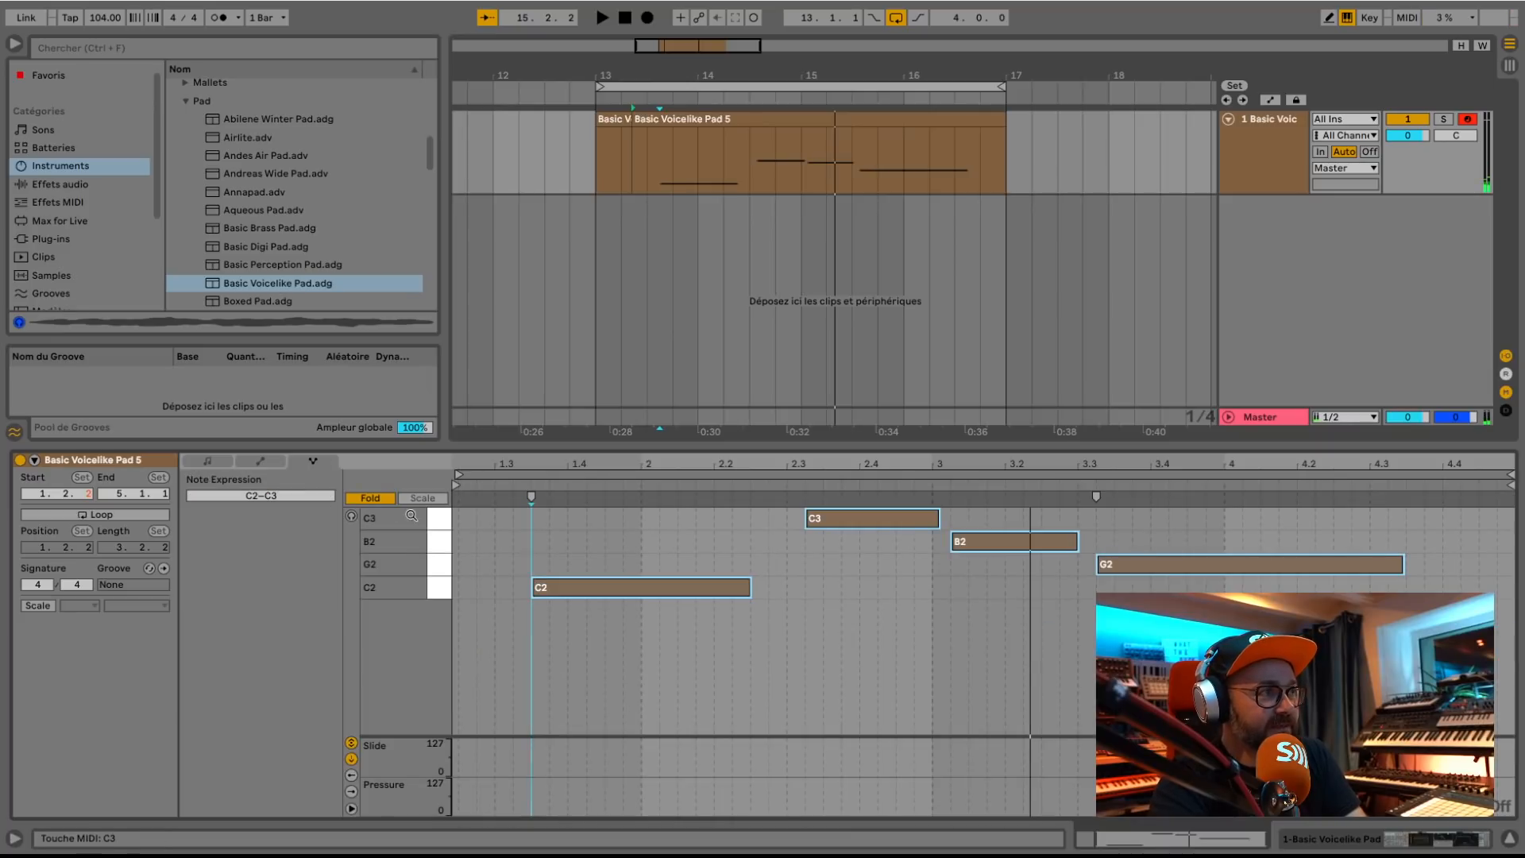
{"action": "mouse_move", "coordinate": [409, 736]}
{"action": "left_mouse_down"}
{"action": "mouse_move", "coordinate": [415, 661]}
{"action": "mouse_move", "coordinate": [402, 733]}
{"action": "left_mouse_up"}
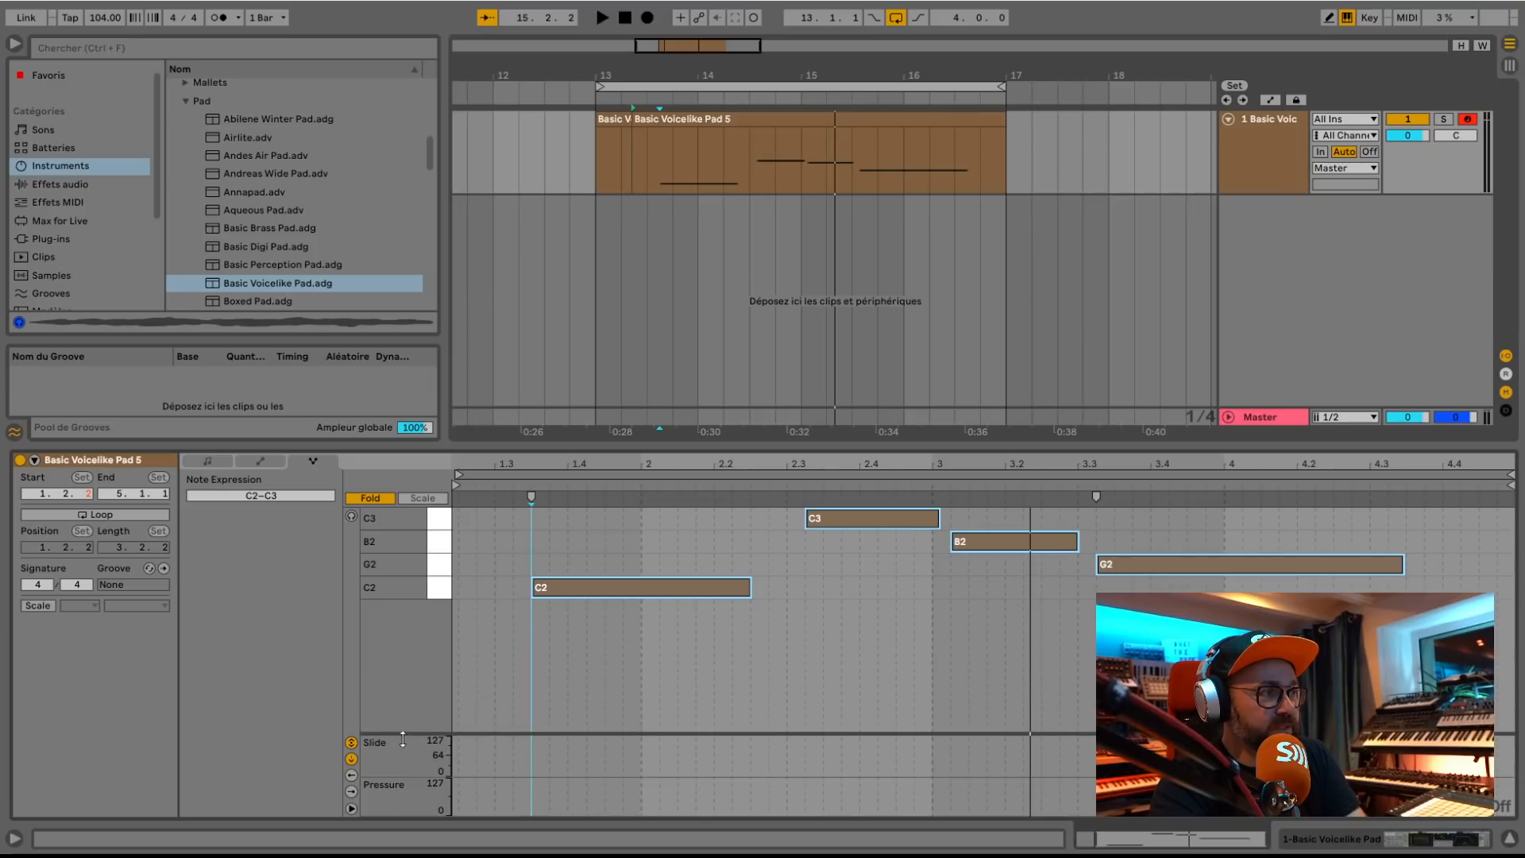
{"action": "left_click", "coordinate": [351, 775]}
{"action": "left_click", "coordinate": [350, 791]}
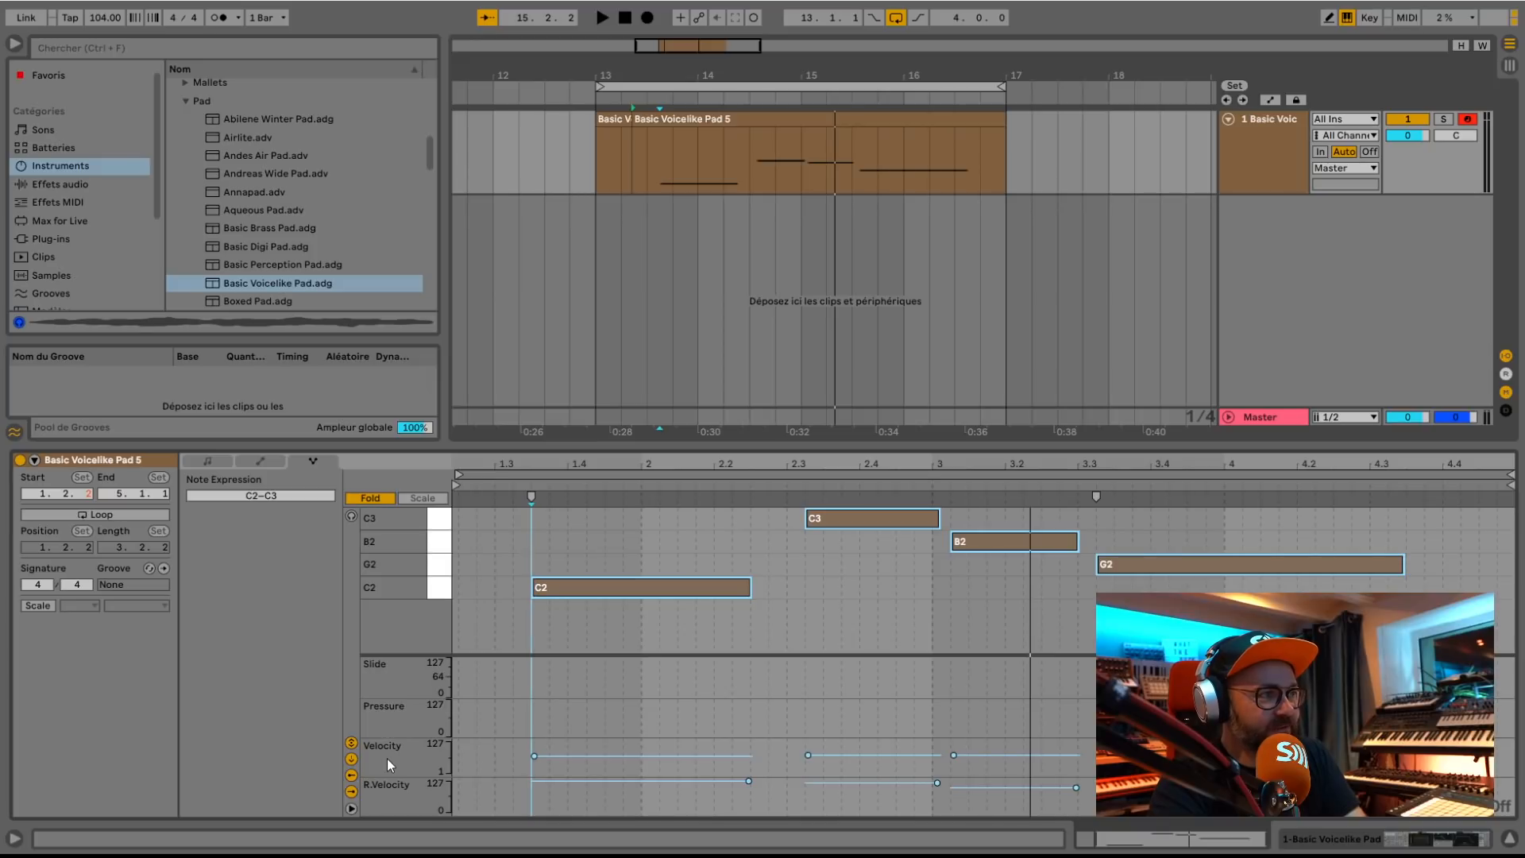
Select the C2 note, try to add a Slide point at its start, and raise its velocity to 77
{"action": "left_click", "coordinate": [568, 588]}
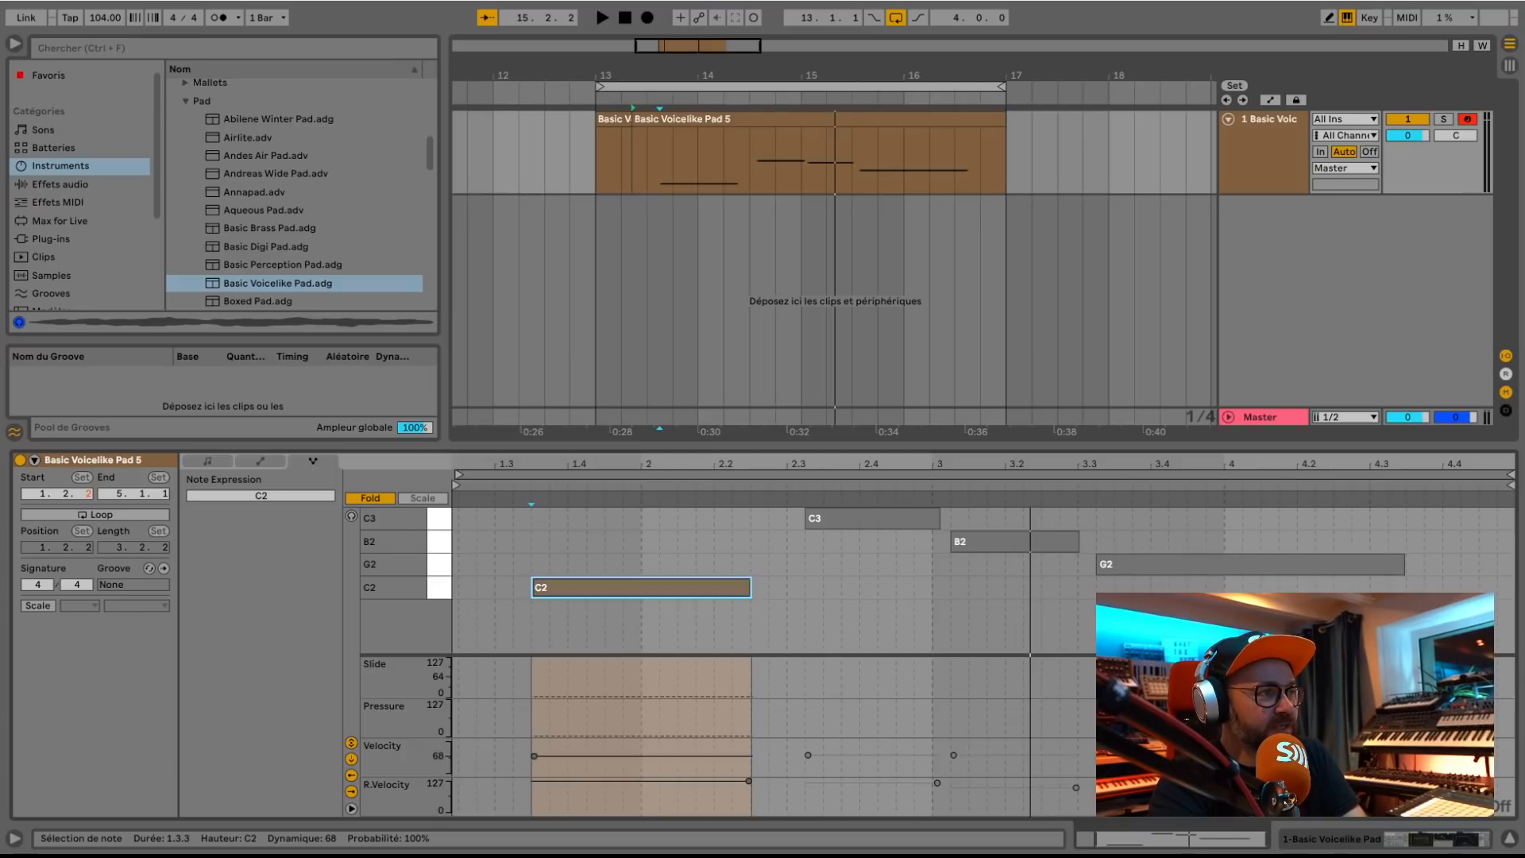
{"action": "left_click", "coordinate": [536, 683]}
{"action": "left_click", "coordinate": [532, 679]}
{"action": "left_click", "coordinate": [540, 590]}
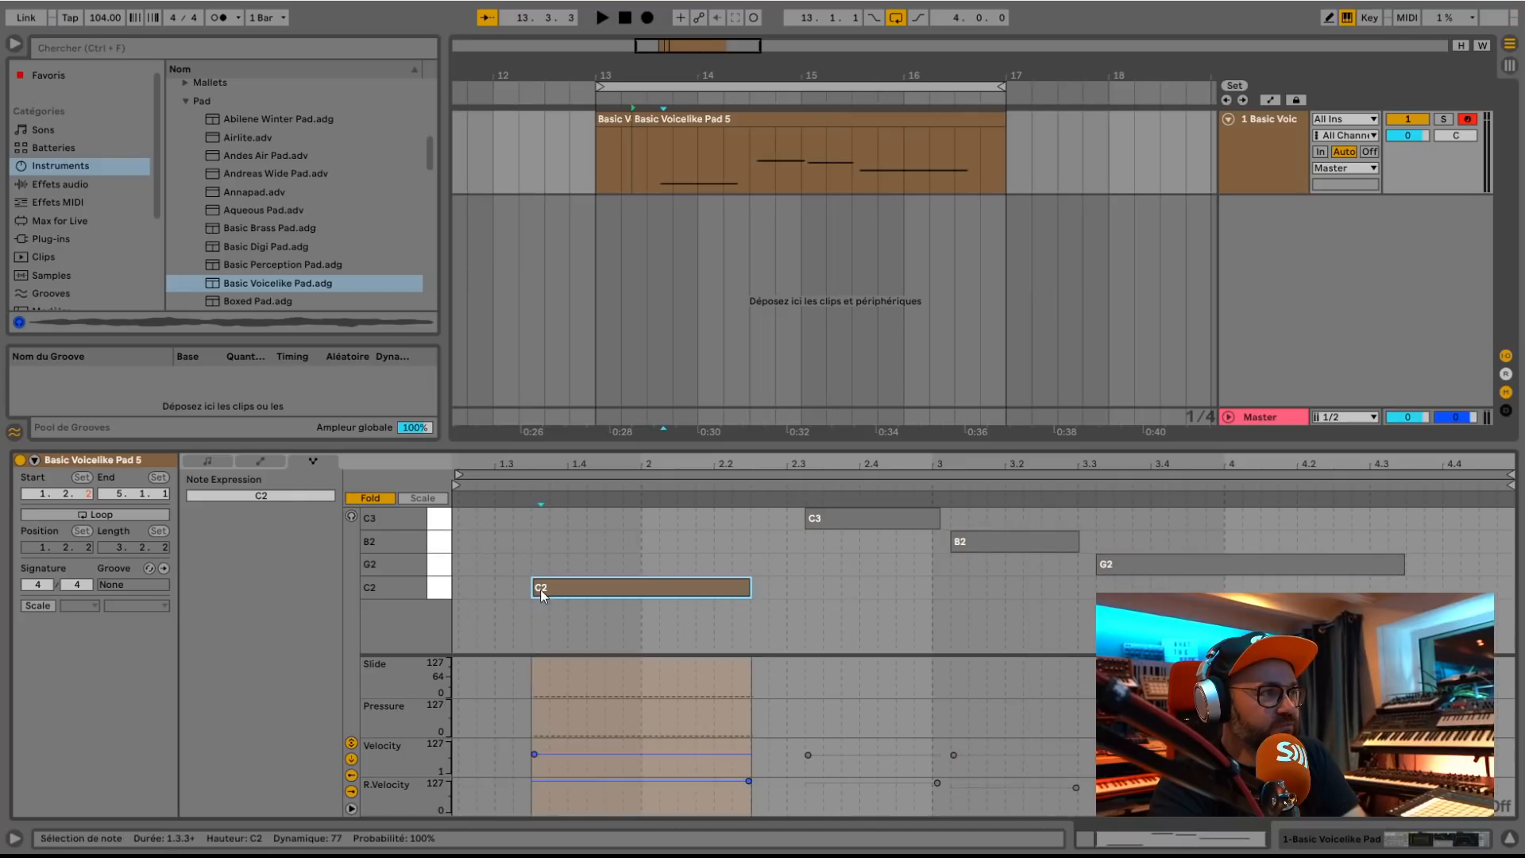
{"action": "right_click", "coordinate": [539, 677]}
{"action": "key", "text": "Escape"}
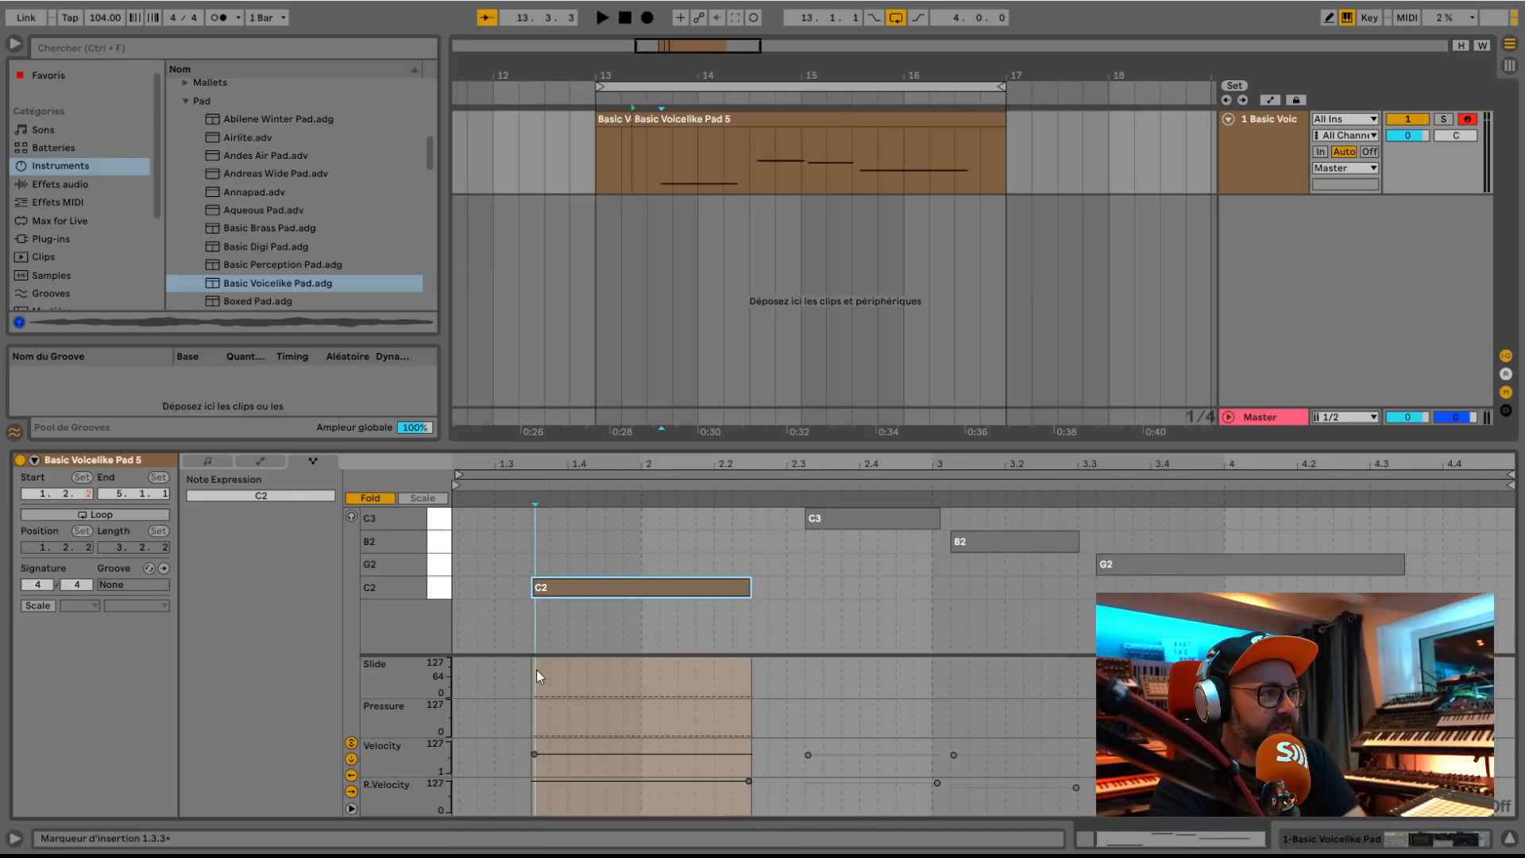
{"action": "left_click", "coordinate": [548, 755]}
{"action": "left_click", "coordinate": [523, 602]}
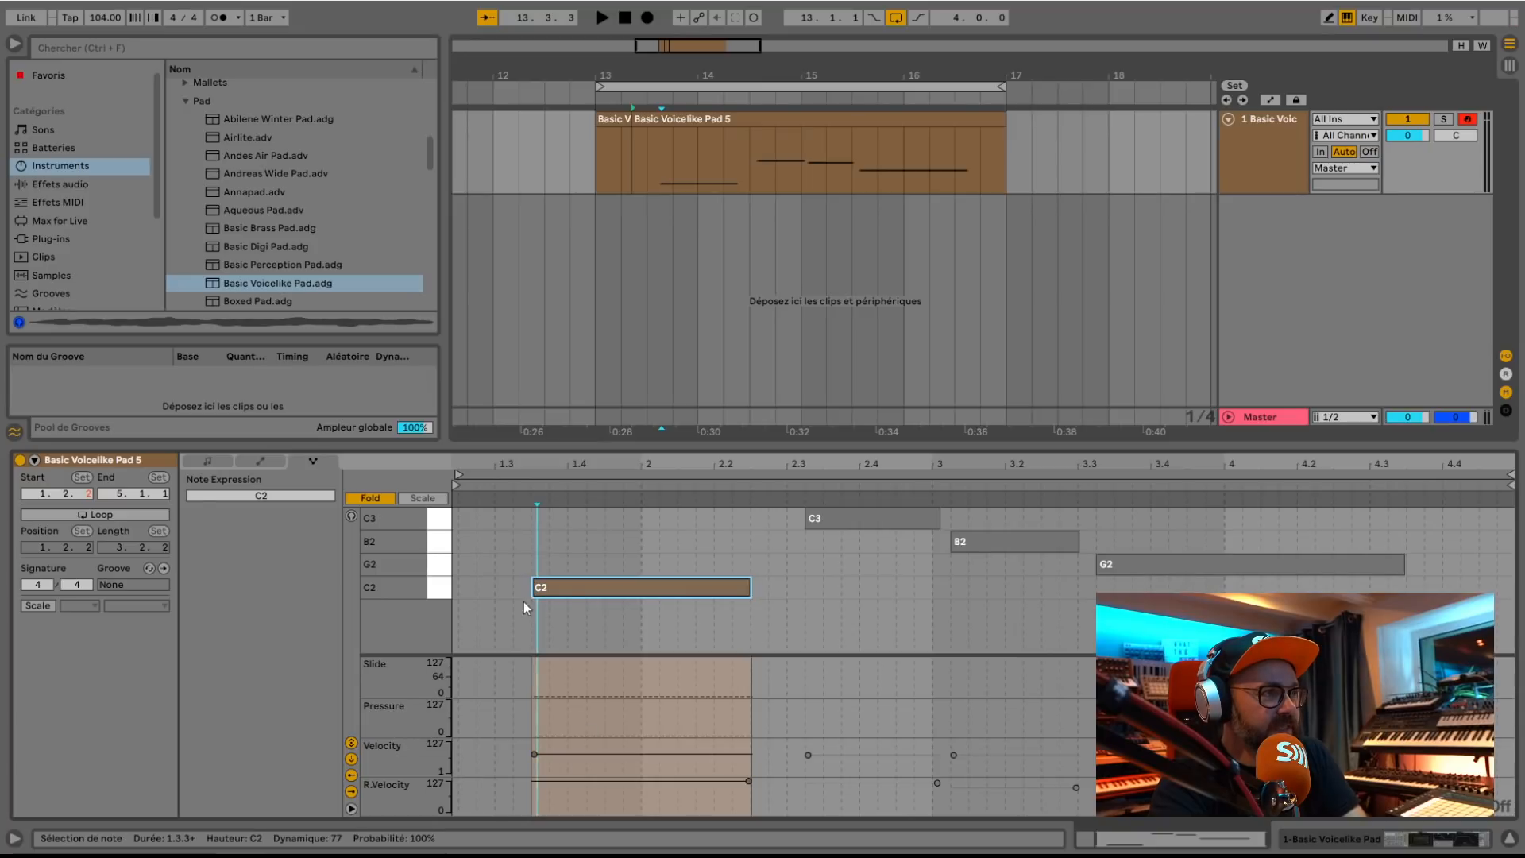
Set the C2 note's velocity to 73 and turn on Draw mode
{"action": "left_click_drag", "start_coordinate": [565, 746], "coordinate": [561, 756]}
{"action": "key", "text": "b"}
{"action": "left_click", "coordinate": [559, 750]}
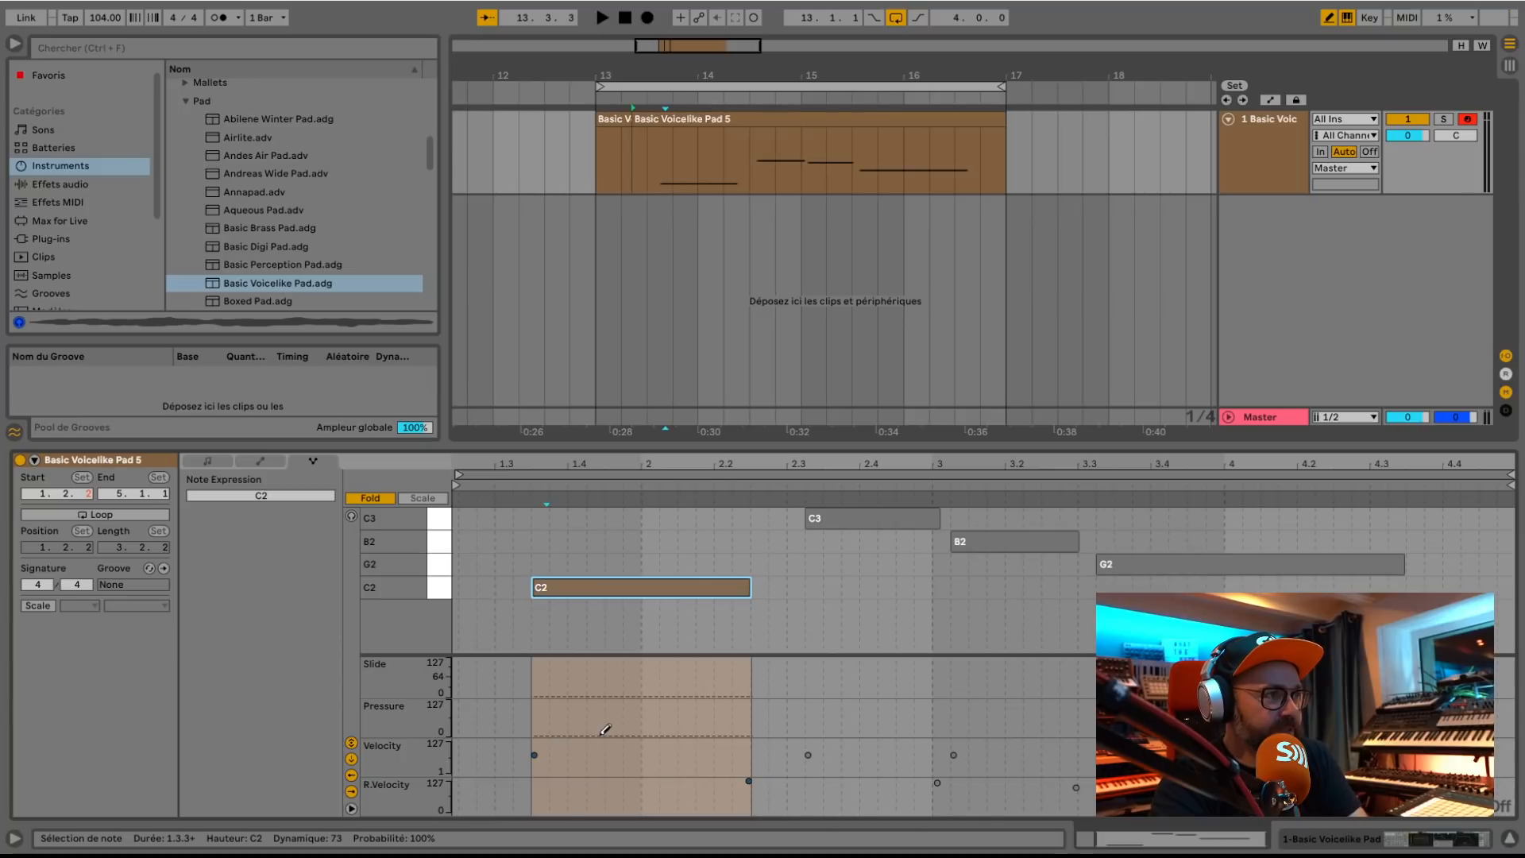
Draw a Slide curve on the C2 note that peaks early and falls toward its end, and play the clip from 1.3.3
{"action": "left_click", "coordinate": [536, 667]}
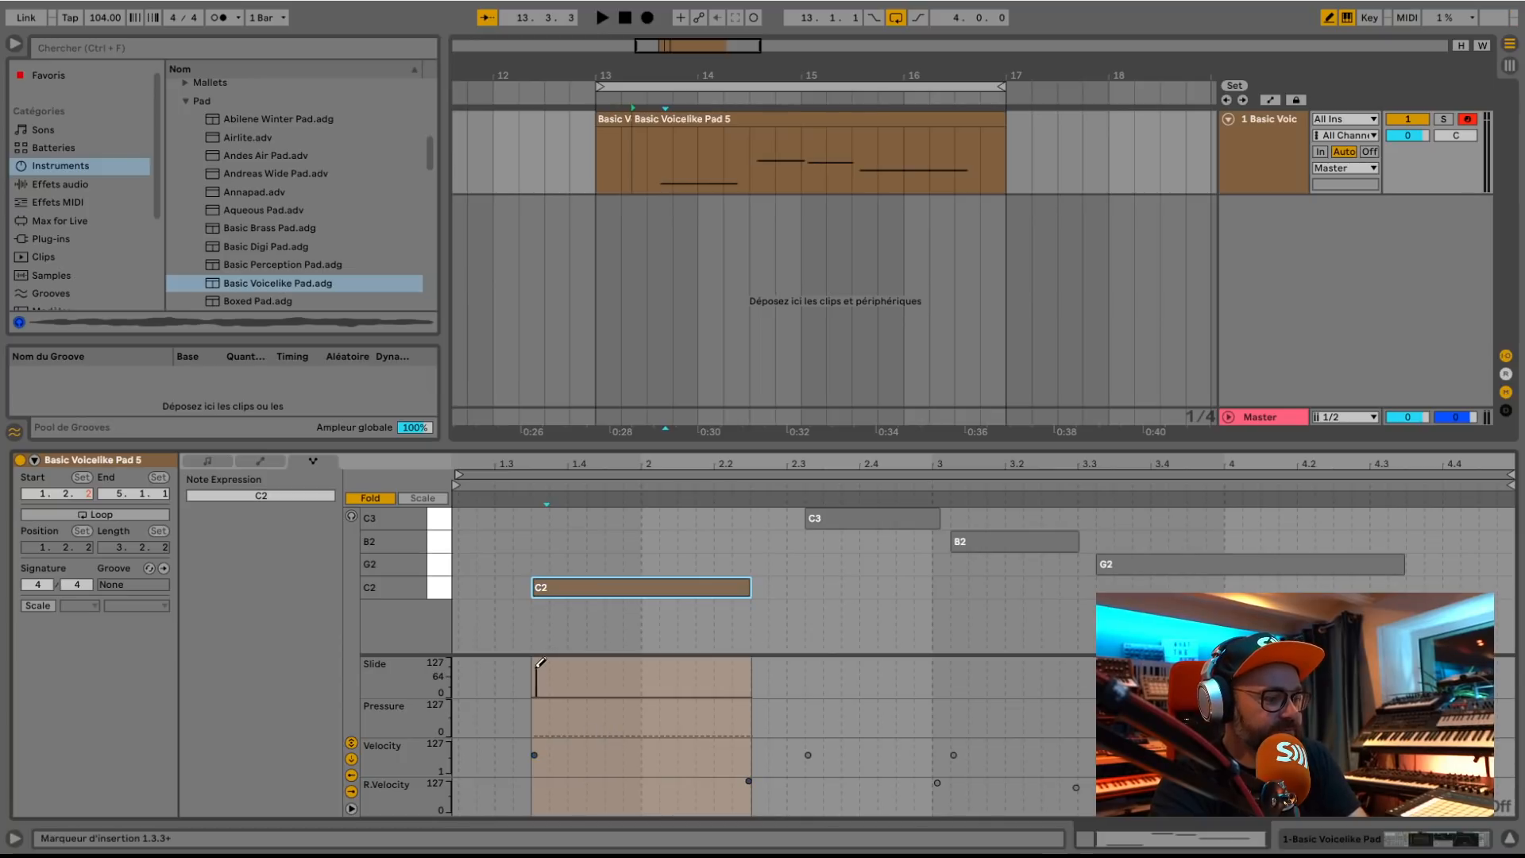
{"action": "left_click", "coordinate": [580, 665]}
{"action": "left_click_drag", "start_coordinate": [617, 665], "coordinate": [712, 682]}
{"action": "left_click", "coordinate": [531, 530]}
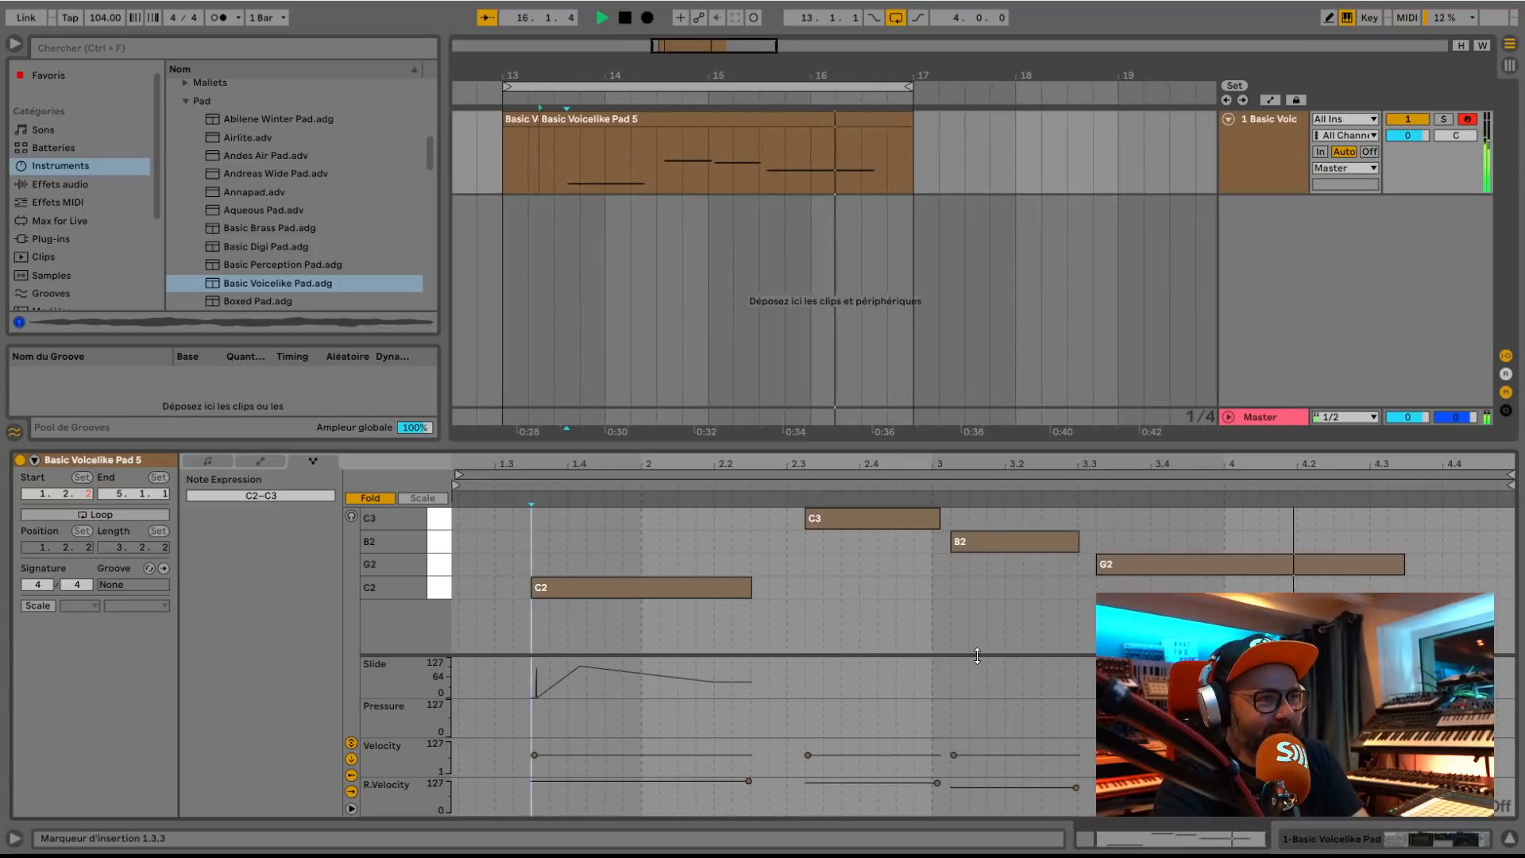
{"action": "key", "text": "space"}
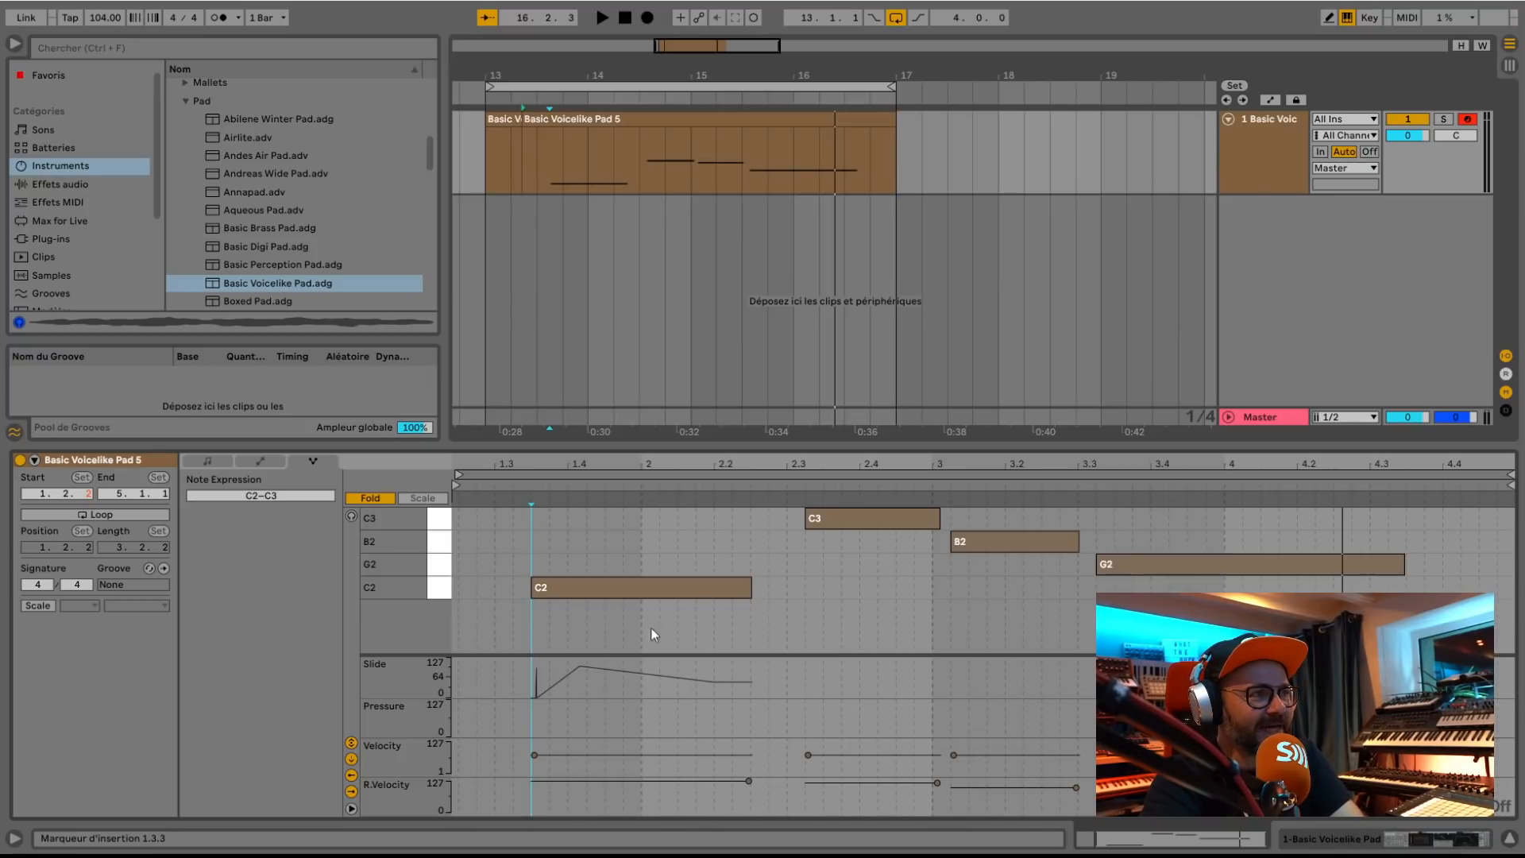
Add a dip to the C2 note's Slide curve near beat 2 and move the note so it starts at 13.4.1
{"action": "left_click", "coordinate": [617, 584]}
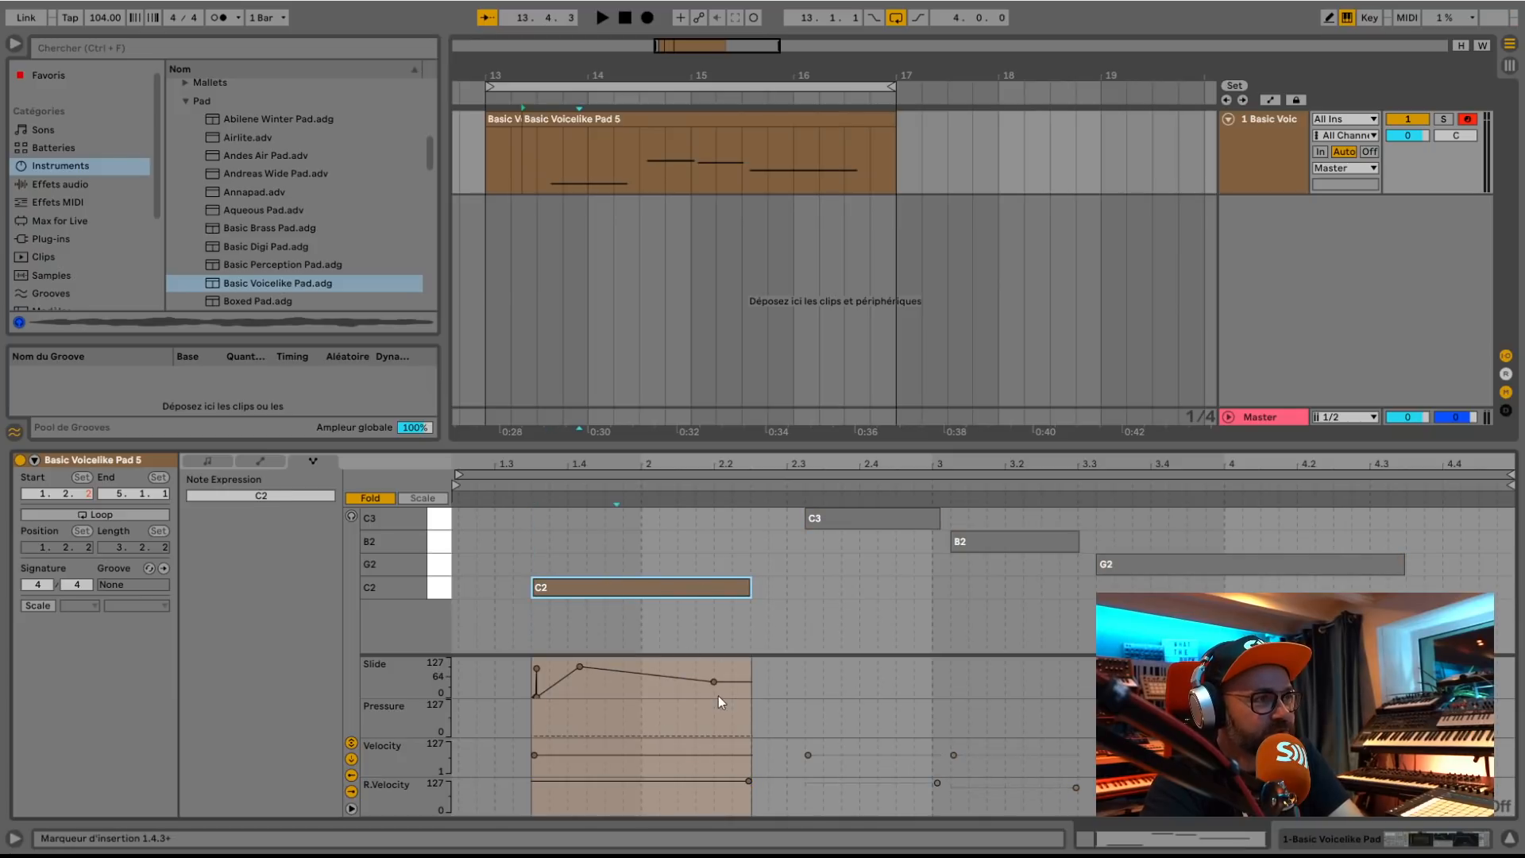
{"action": "left_click_drag", "start_coordinate": [642, 675], "coordinate": [631, 690]}
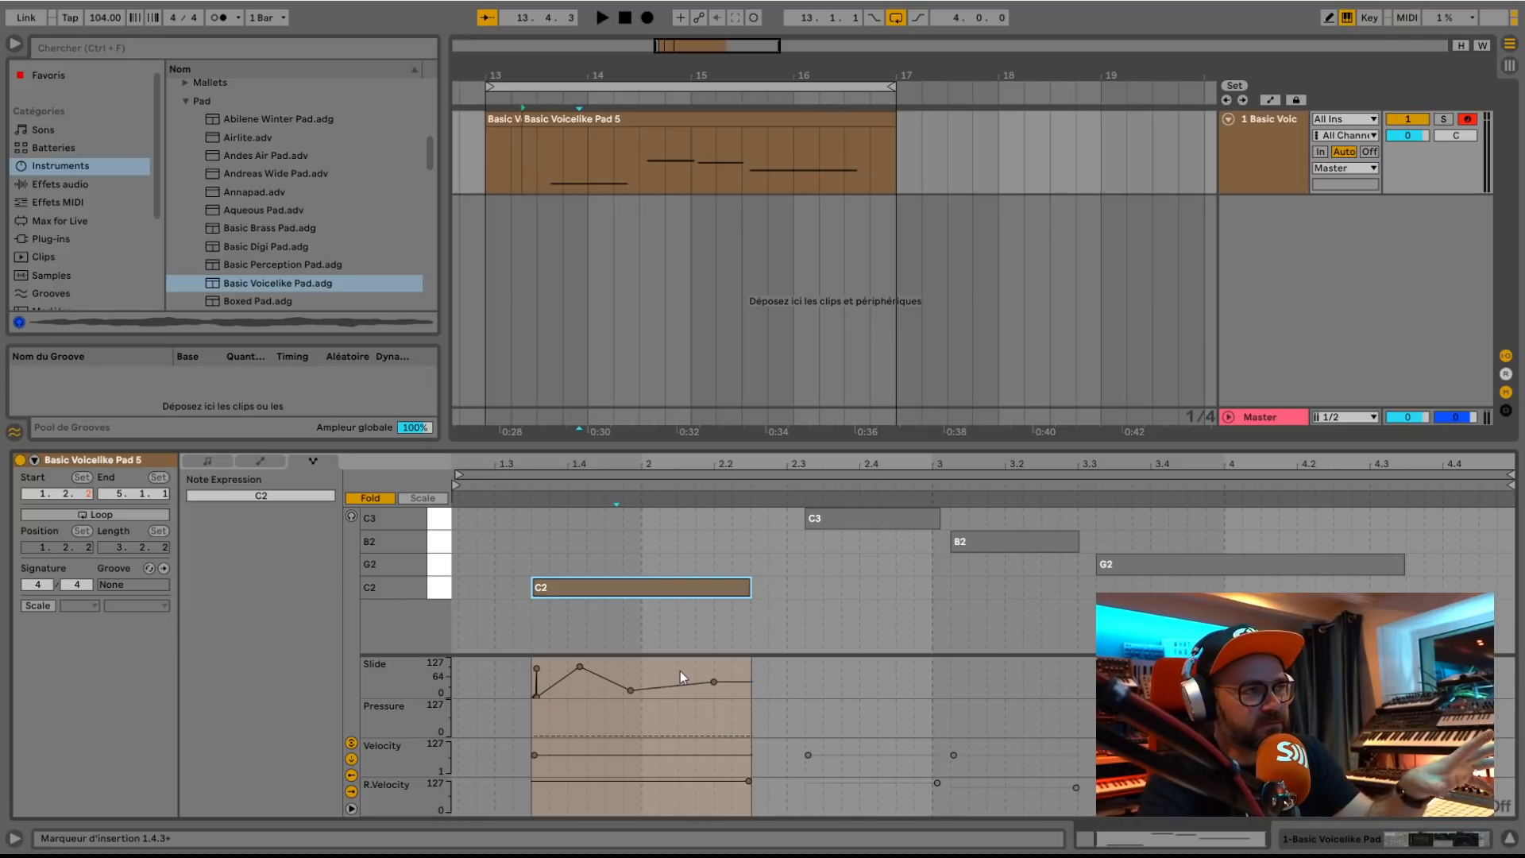
{"action": "left_click_drag", "start_coordinate": [613, 589], "coordinate": [702, 593]}
{"action": "left_click", "coordinate": [617, 591]}
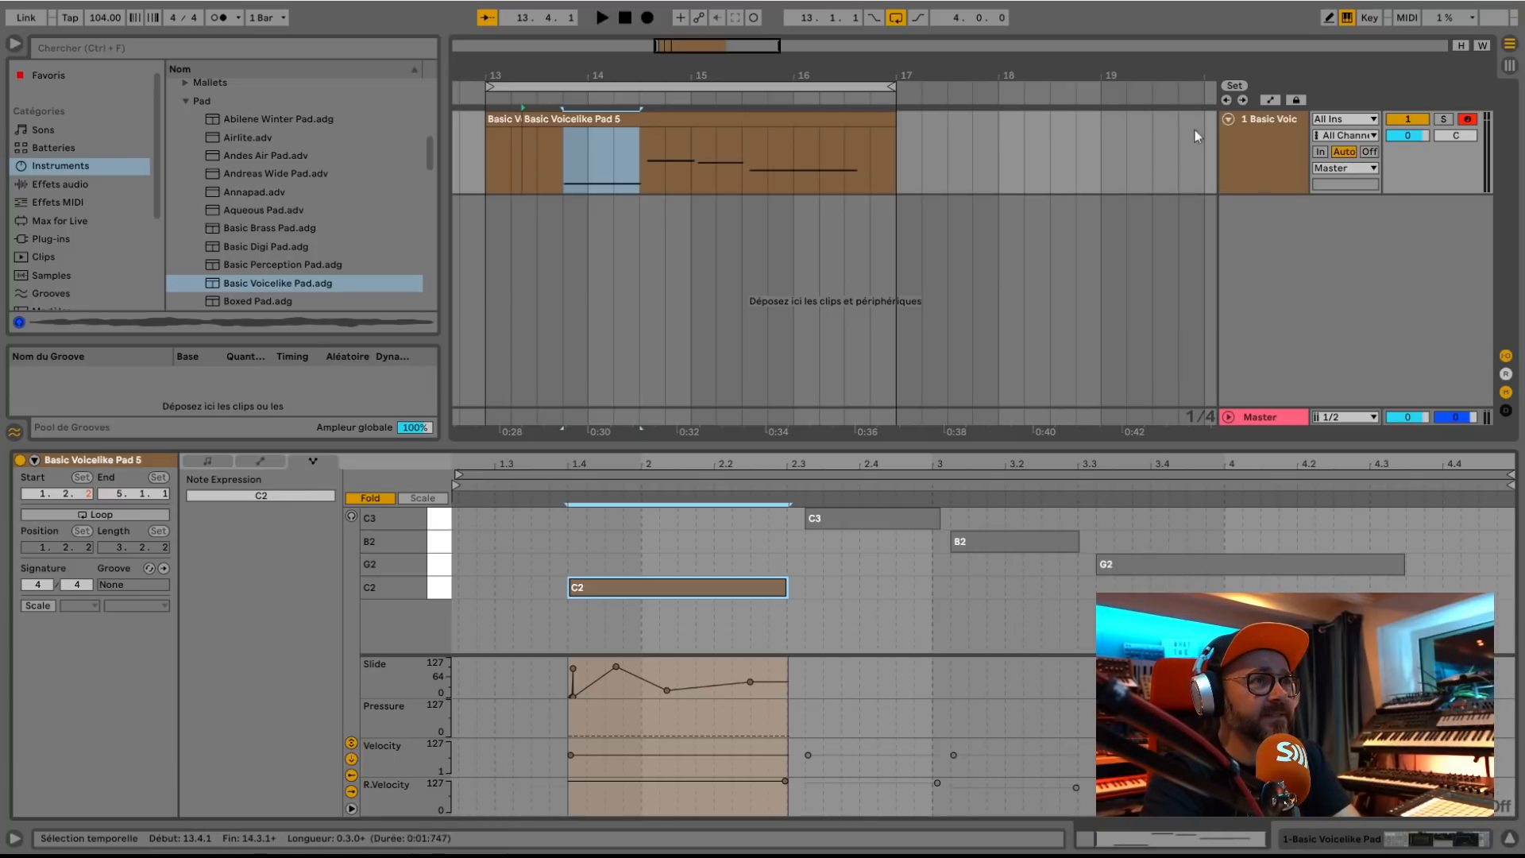
Disarm recording on the Basic Voicelike Pad track
{"action": "left_click", "coordinate": [1264, 157]}
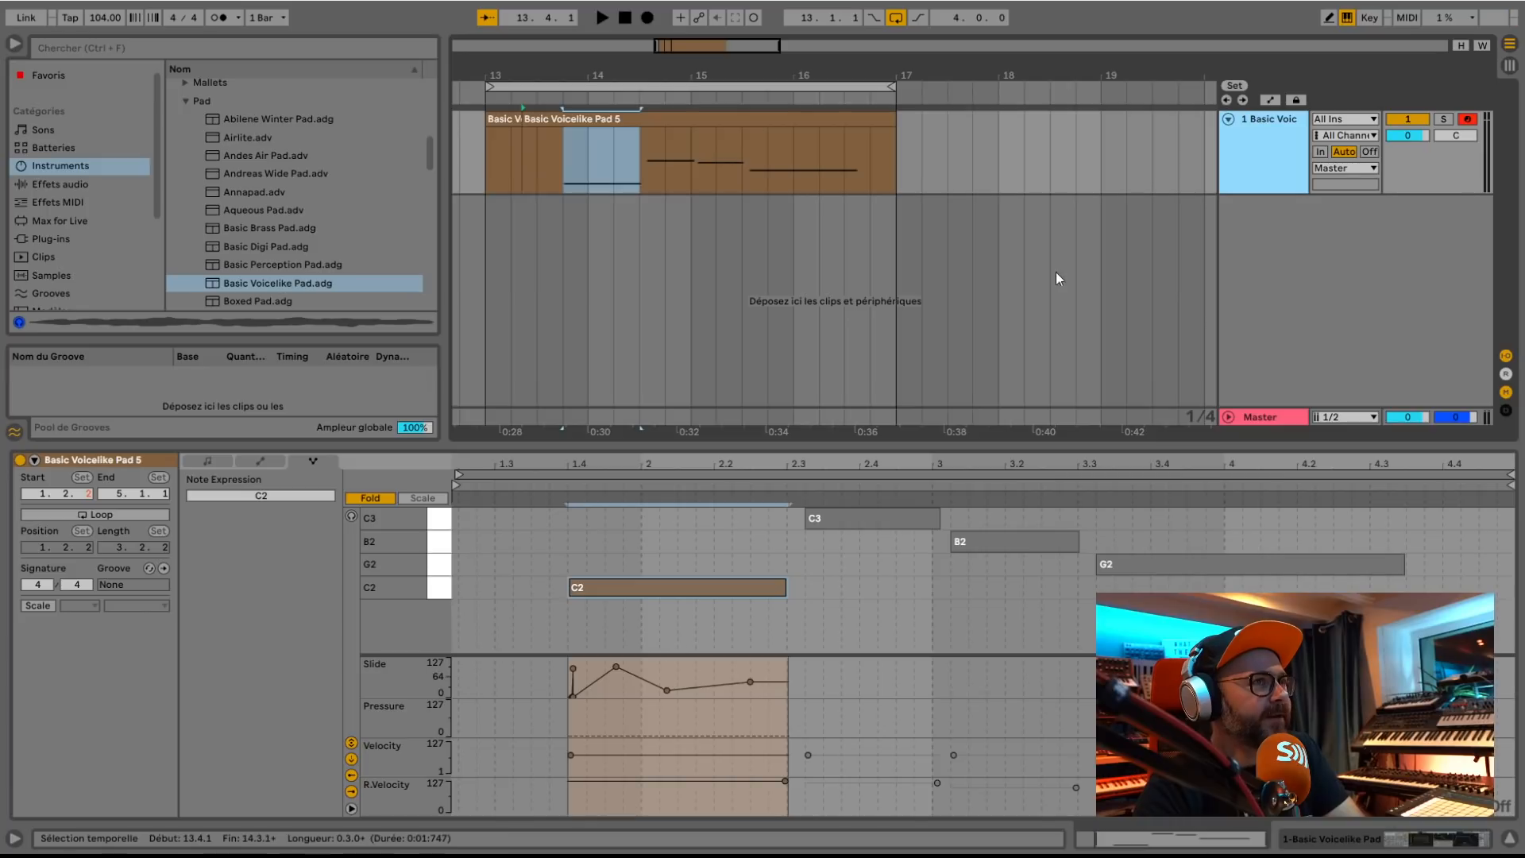
{"action": "left_click", "coordinate": [1467, 119]}
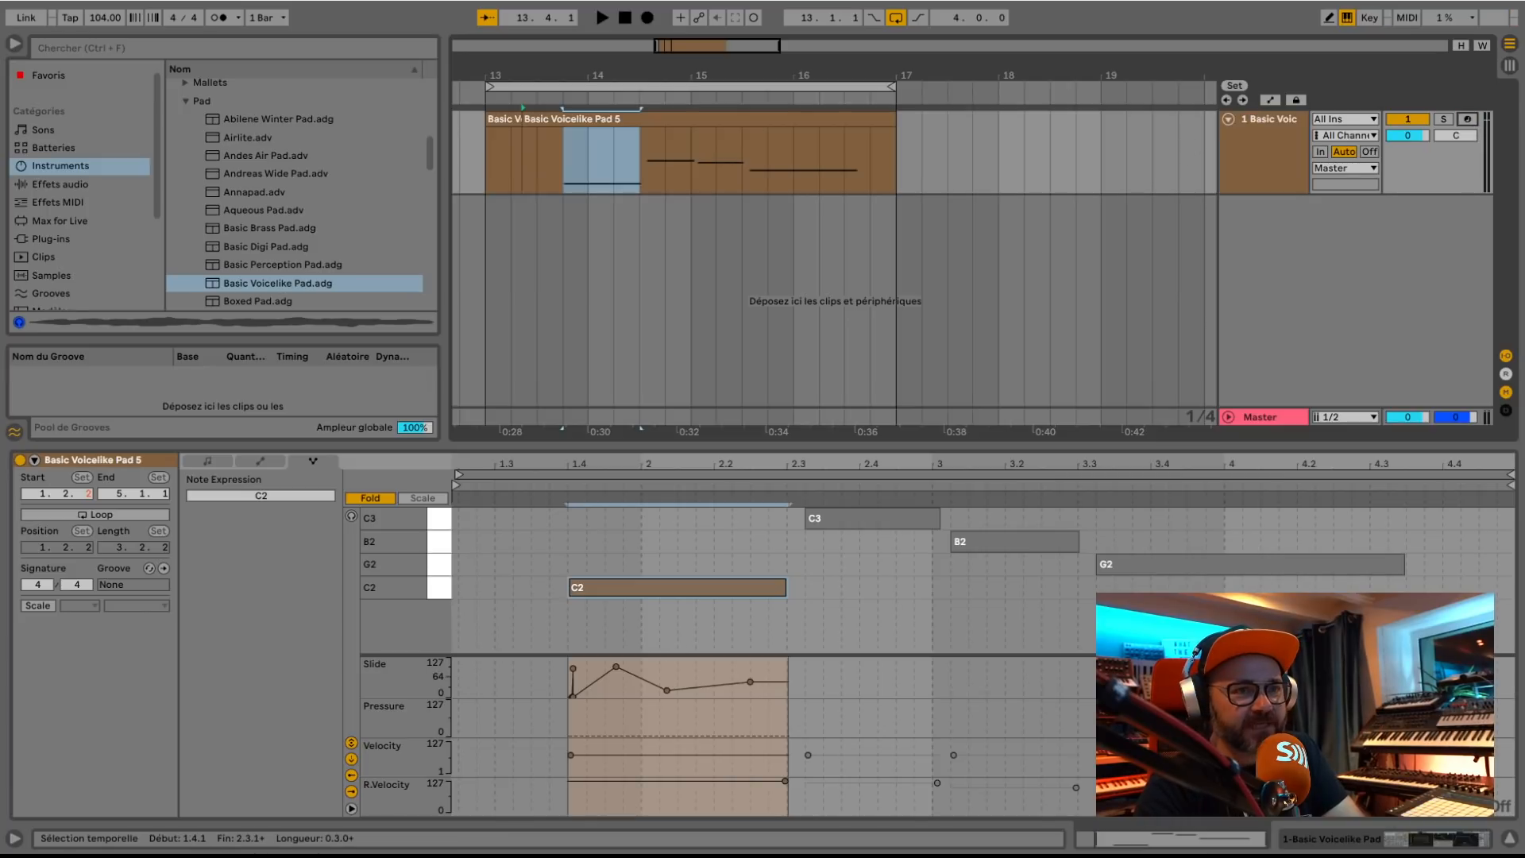
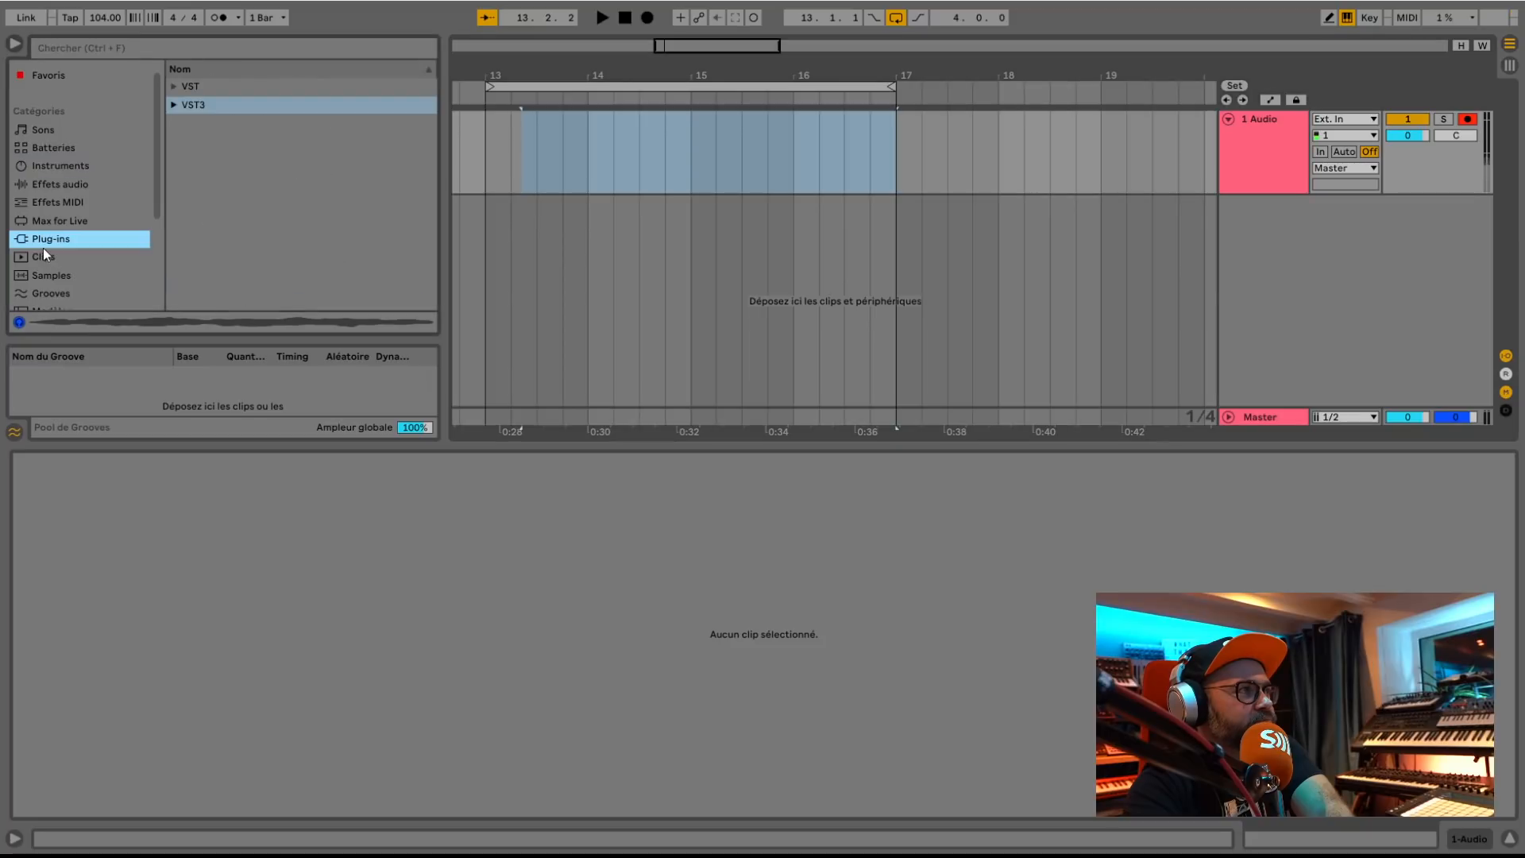
Preview the sample 80s Beat 90 bpm.wav and place it on the audio track at bar 13
{"action": "scroll", "coordinate": [65, 281], "scroll_direction": "down", "scroll_amount": 2}
{"action": "scroll", "coordinate": [67, 283], "scroll_direction": "down", "scroll_amount": 3}
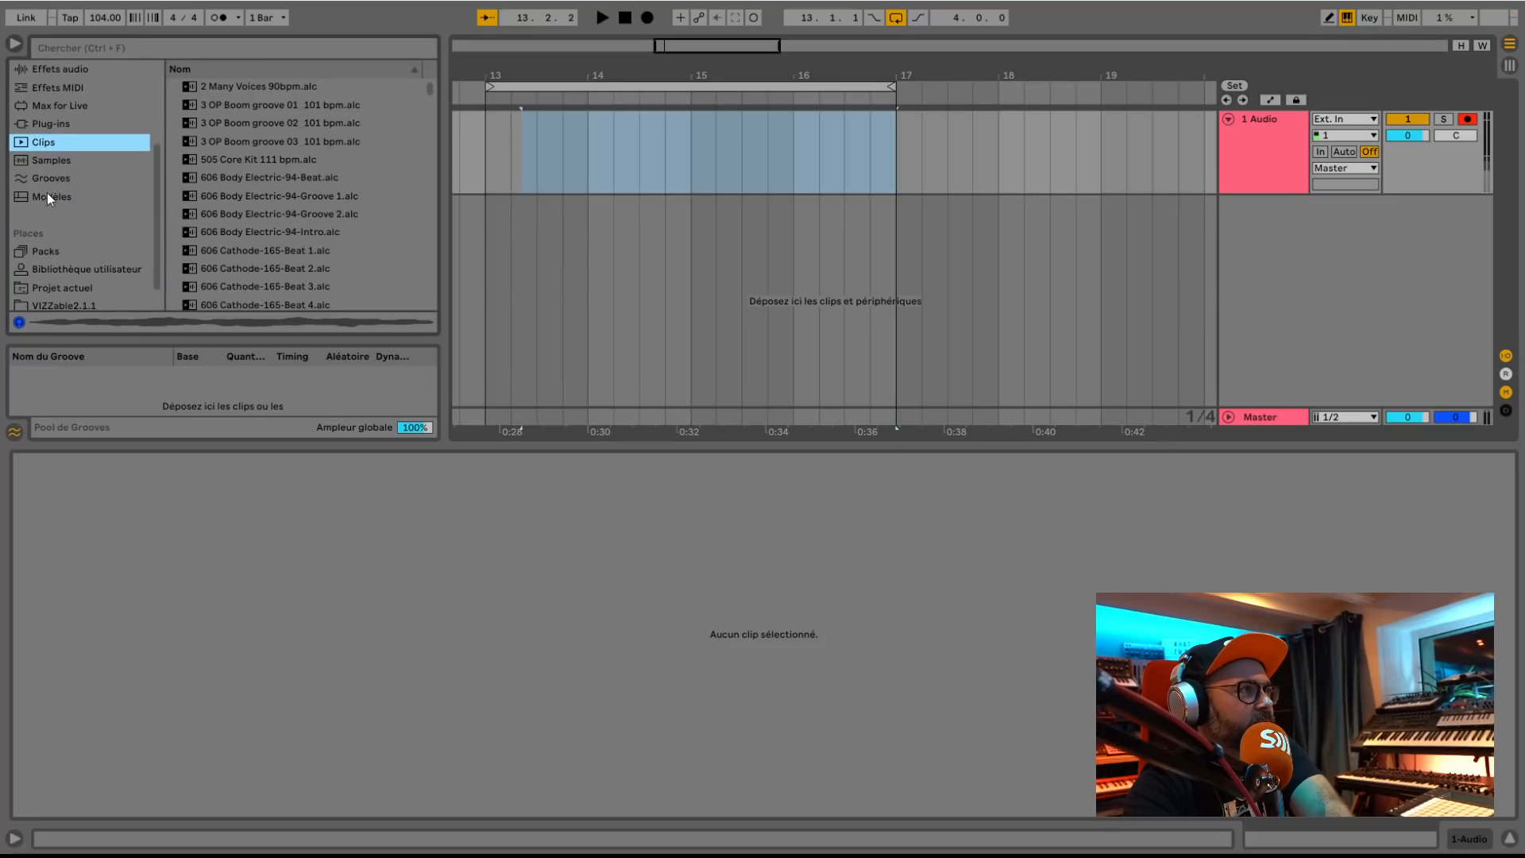
{"action": "left_click", "coordinate": [54, 162]}
{"action": "scroll", "coordinate": [296, 215], "scroll_direction": "down", "scroll_amount": 5}
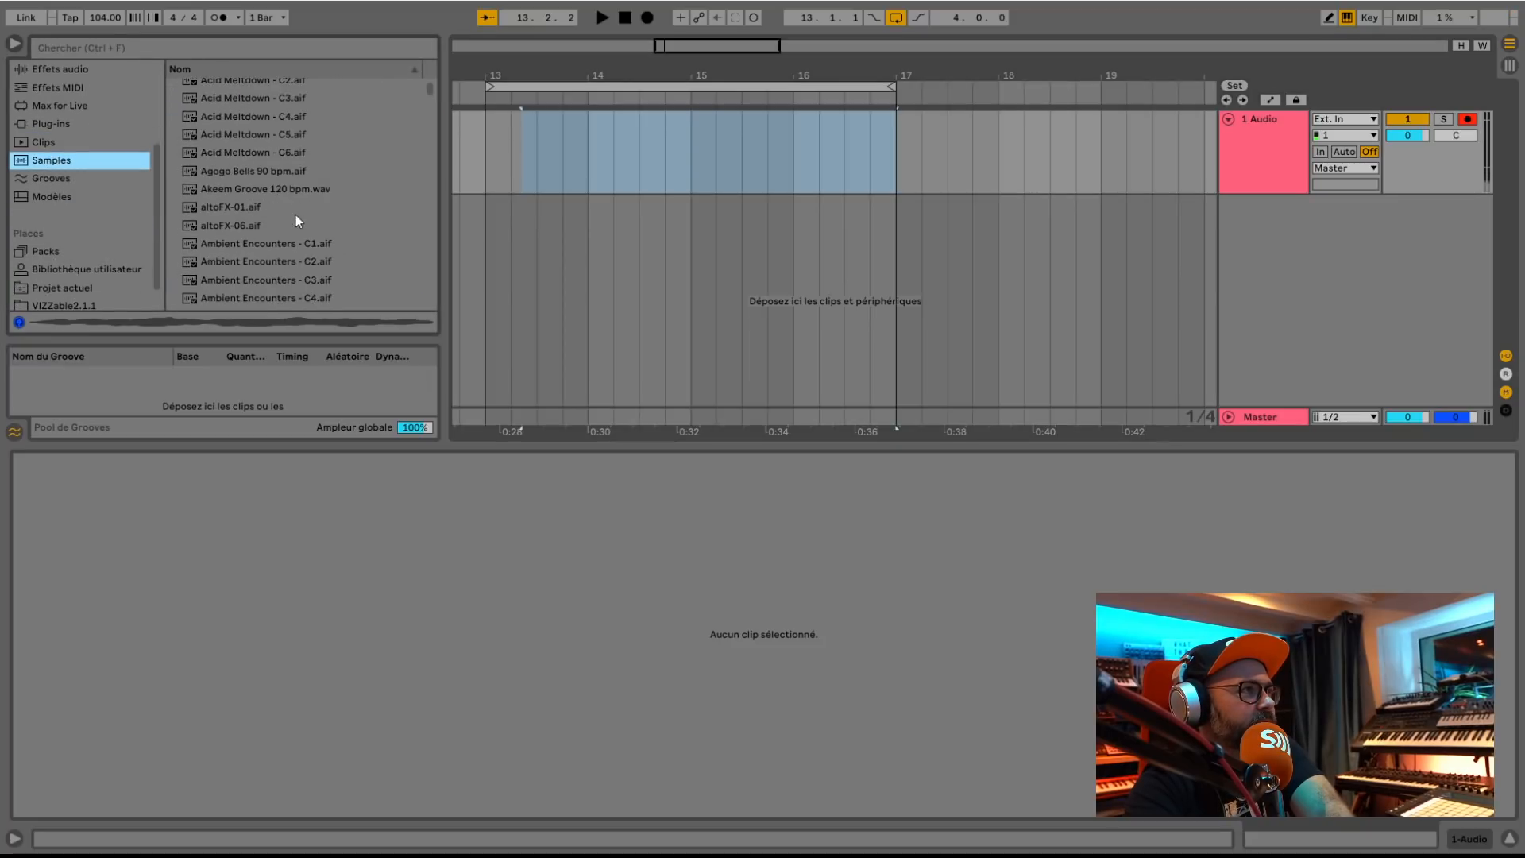
{"action": "scroll", "coordinate": [297, 213], "scroll_direction": "up", "scroll_amount": 3}
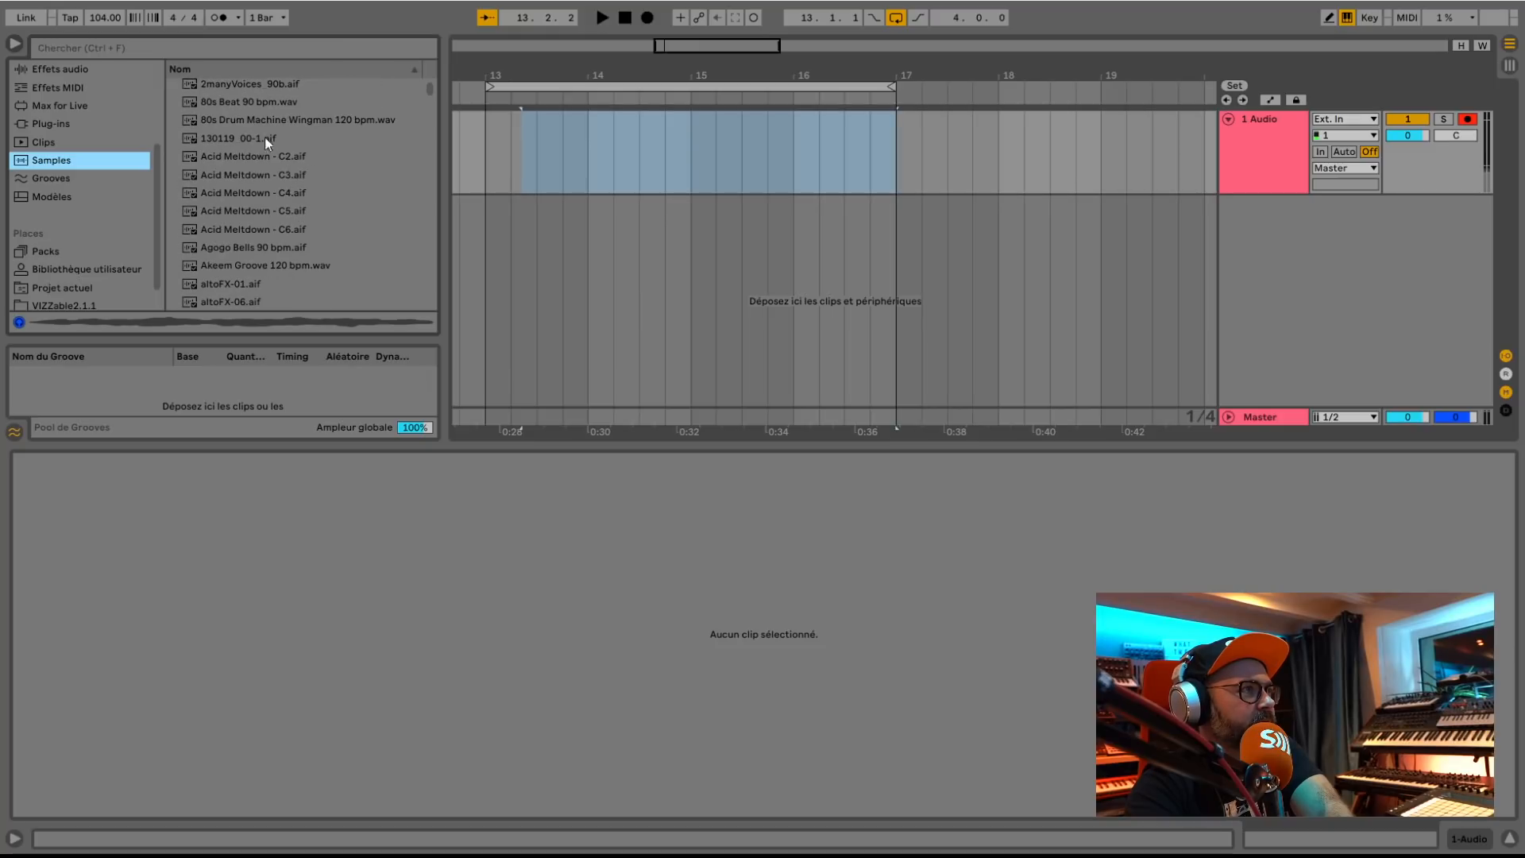
{"action": "left_click", "coordinate": [241, 102]}
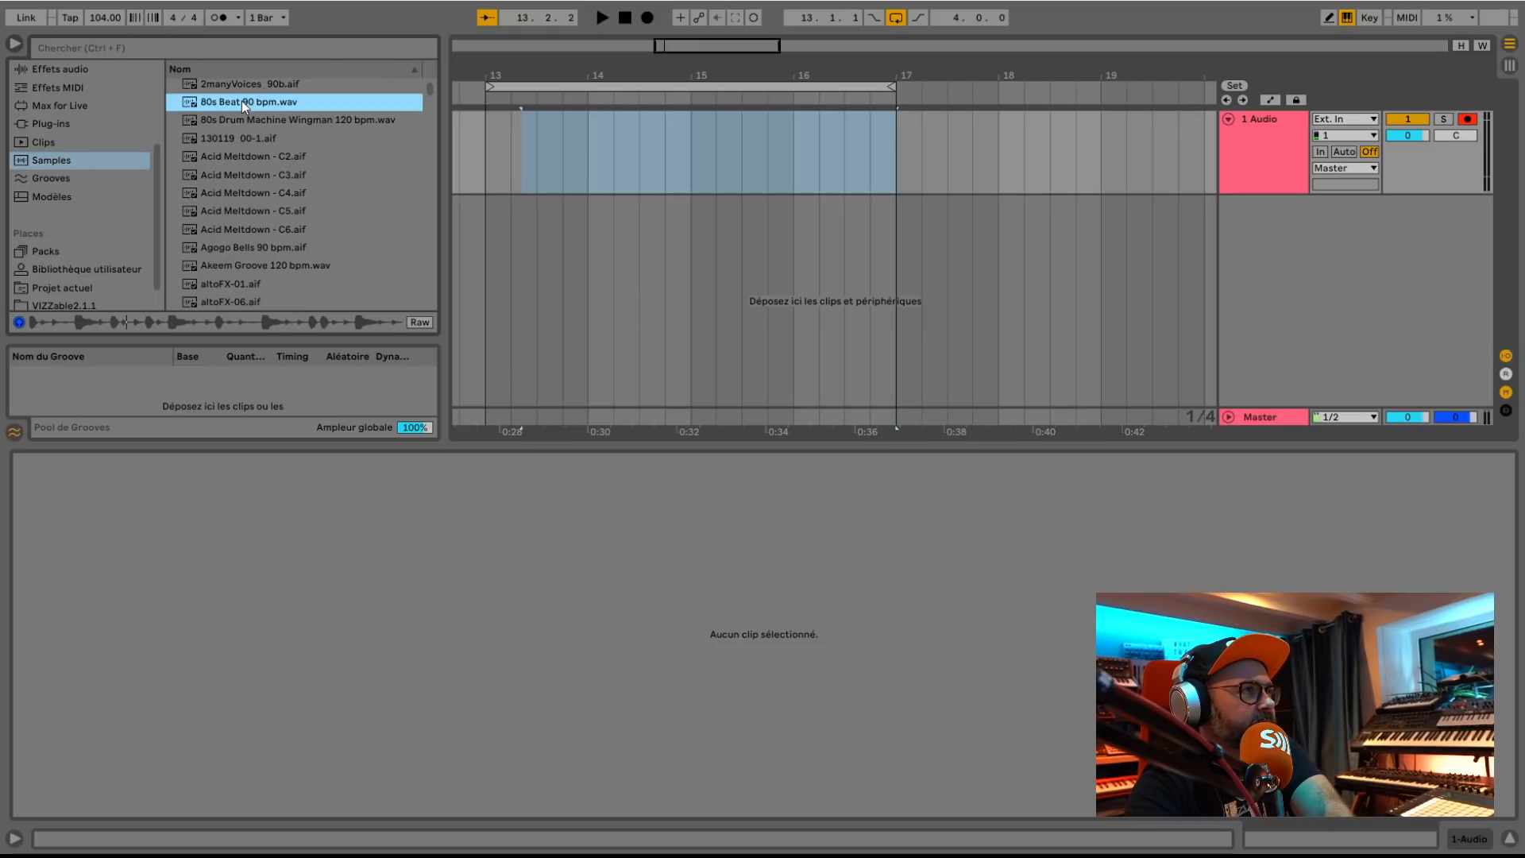
{"action": "left_click_drag", "start_coordinate": [240, 100], "coordinate": [486, 154]}
Shorten the loop to the two bars of the 80s Beat clip from bar 13 and play it
{"action": "key", "text": "space"}
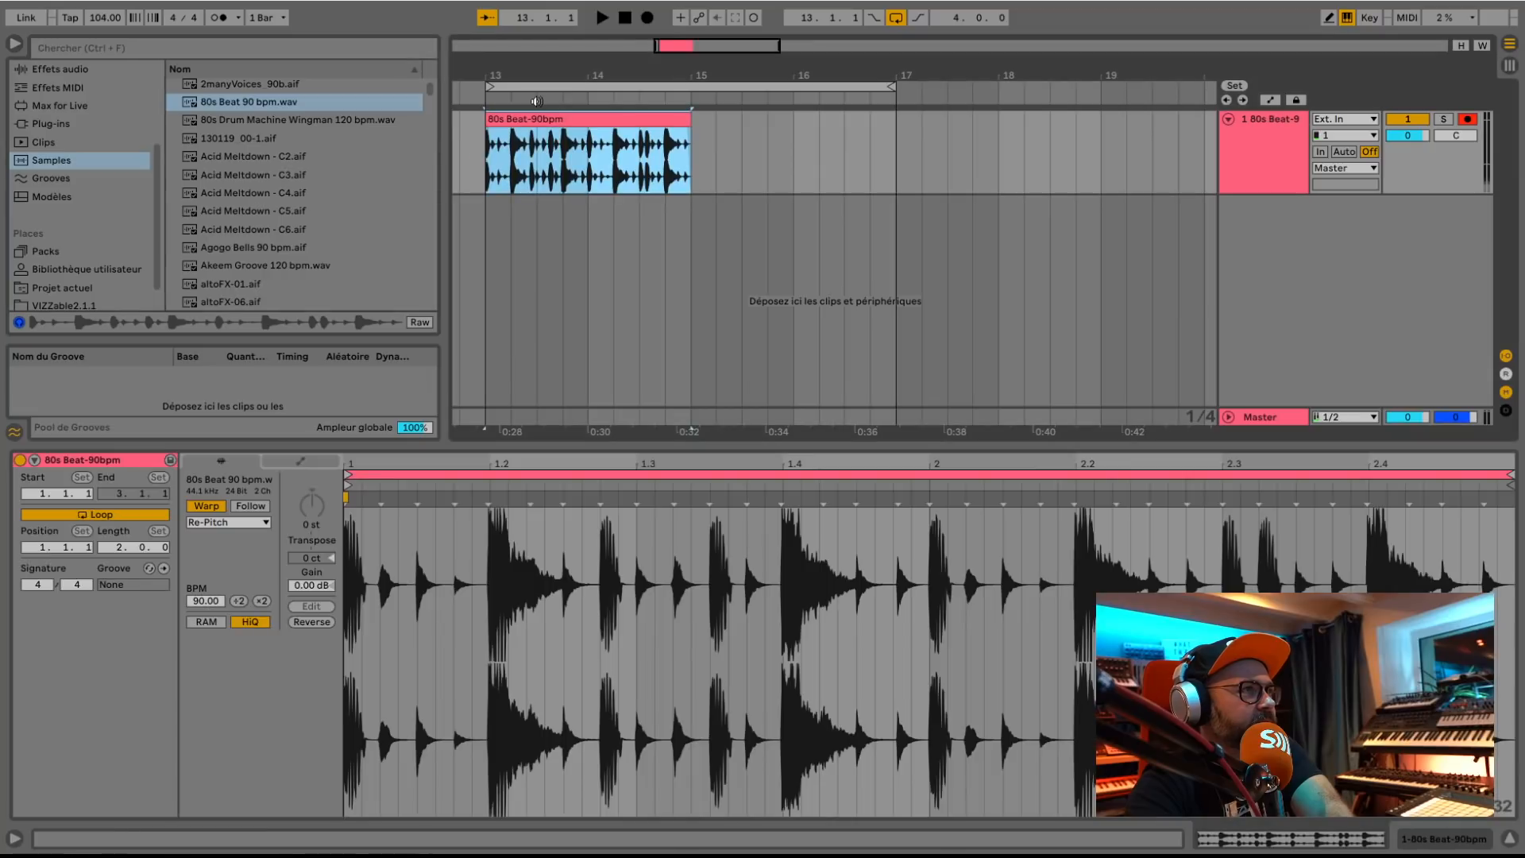
{"action": "left_click_drag", "start_coordinate": [779, 72], "coordinate": [859, 82]}
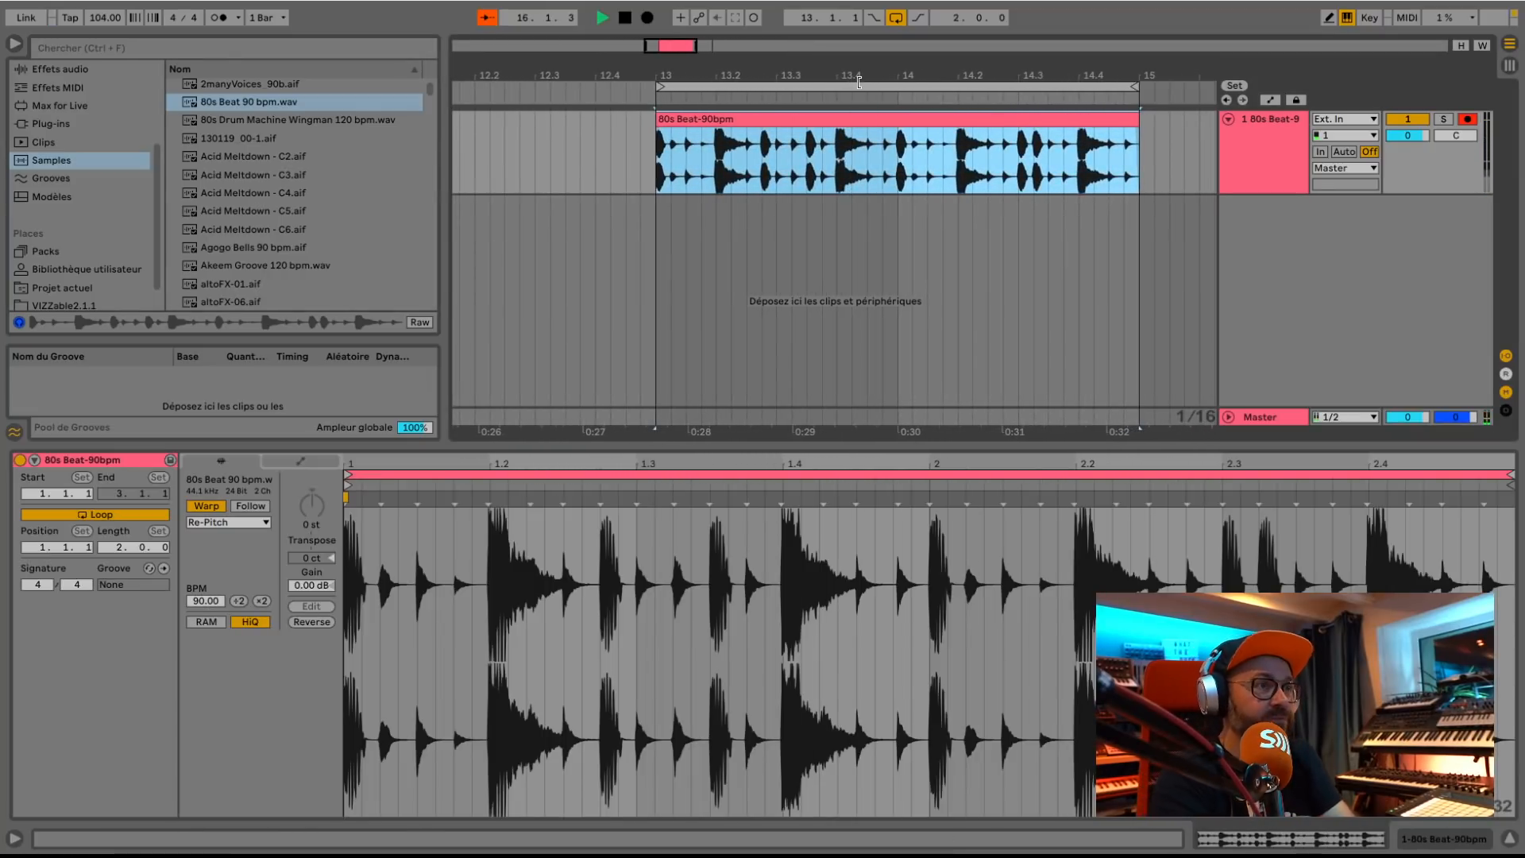
{"action": "left_click", "coordinate": [774, 329]}
{"action": "key", "text": "space"}
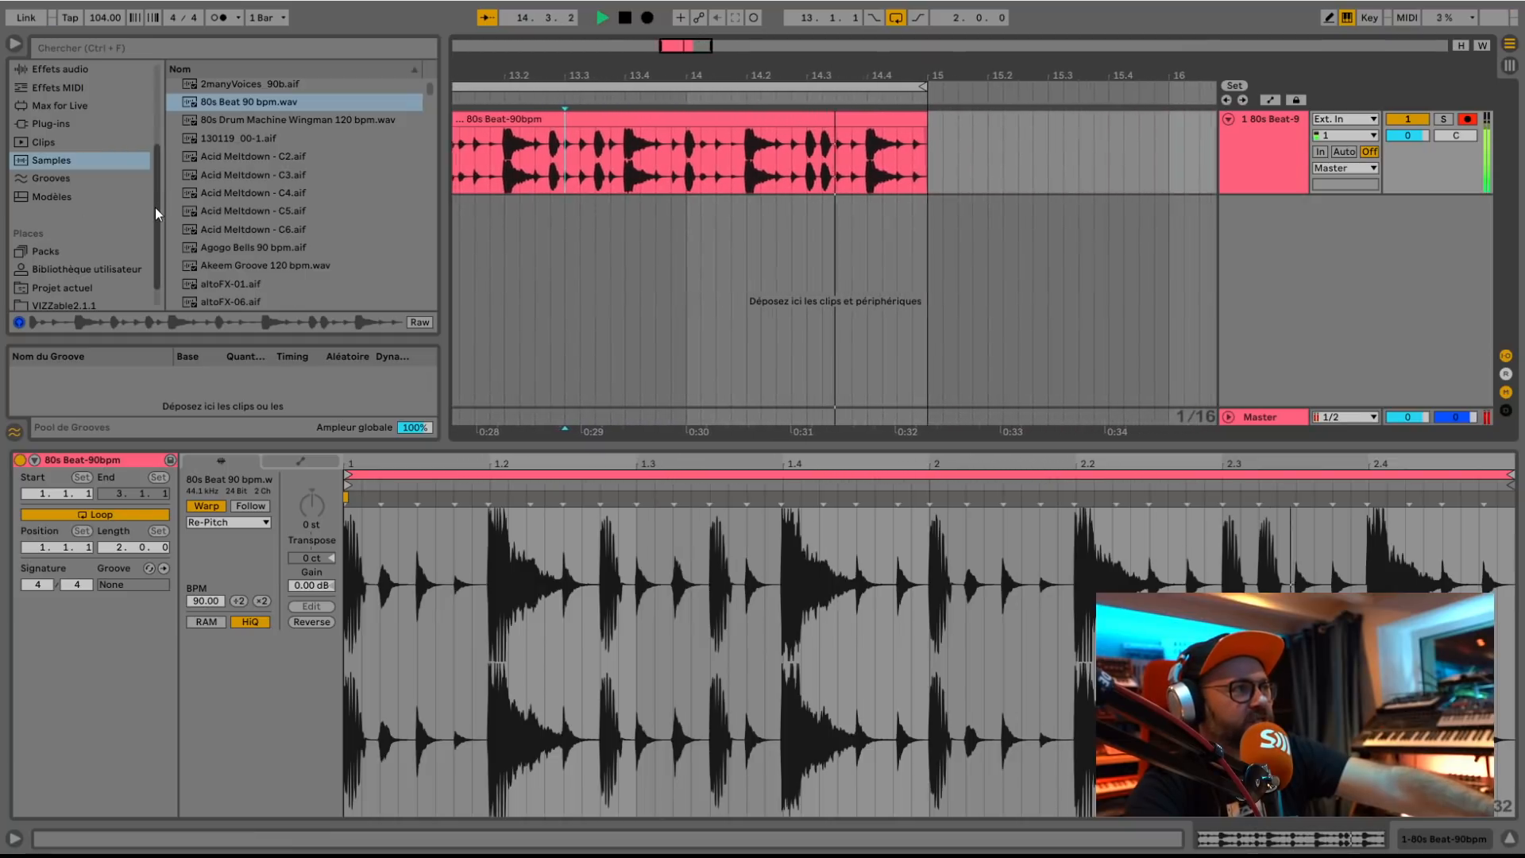
Insert a return track into the set while the beat loops
{"action": "right_click", "coordinate": [808, 360]}
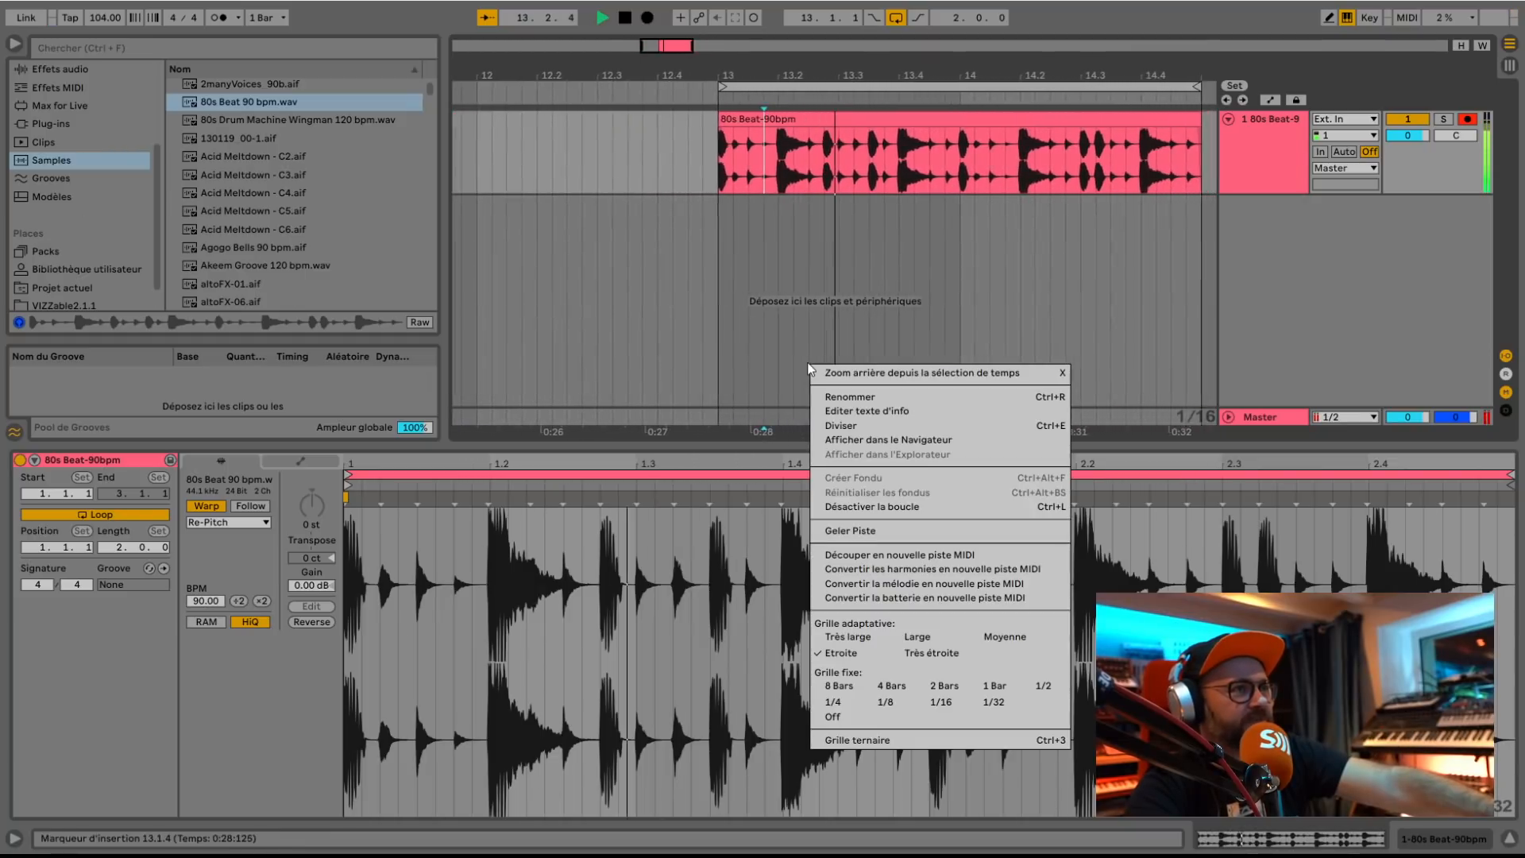
{"action": "left_click", "coordinate": [1350, 322]}
{"action": "right_click", "coordinate": [1270, 308]}
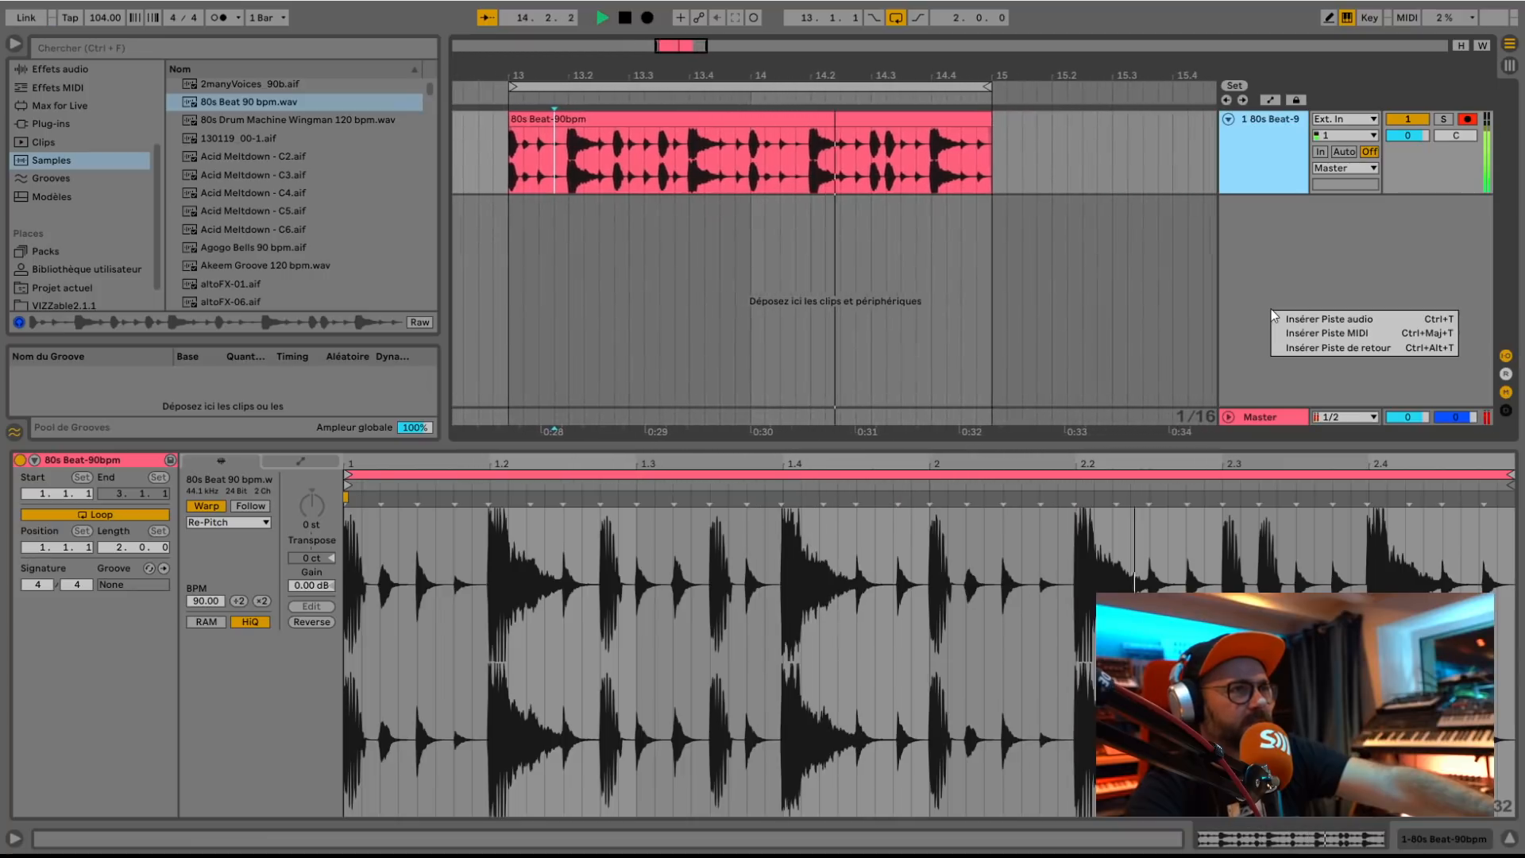
{"action": "left_click", "coordinate": [1314, 349]}
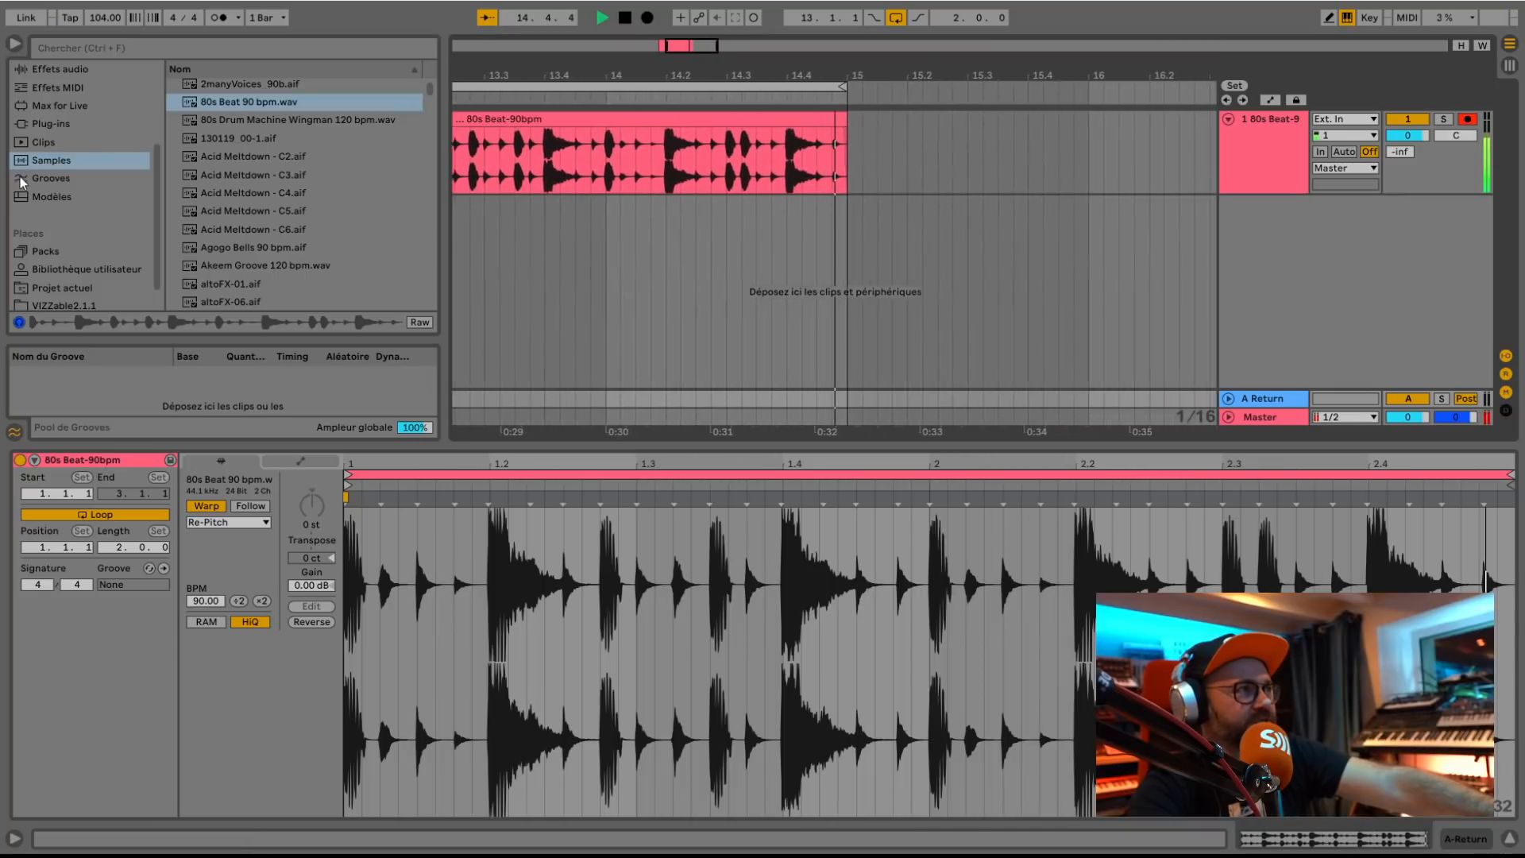
Stop playback and load Hybrid Reverb from the Time & Space audio effects onto return track A
{"action": "scroll", "coordinate": [47, 113], "scroll_direction": "up", "scroll_amount": 2}
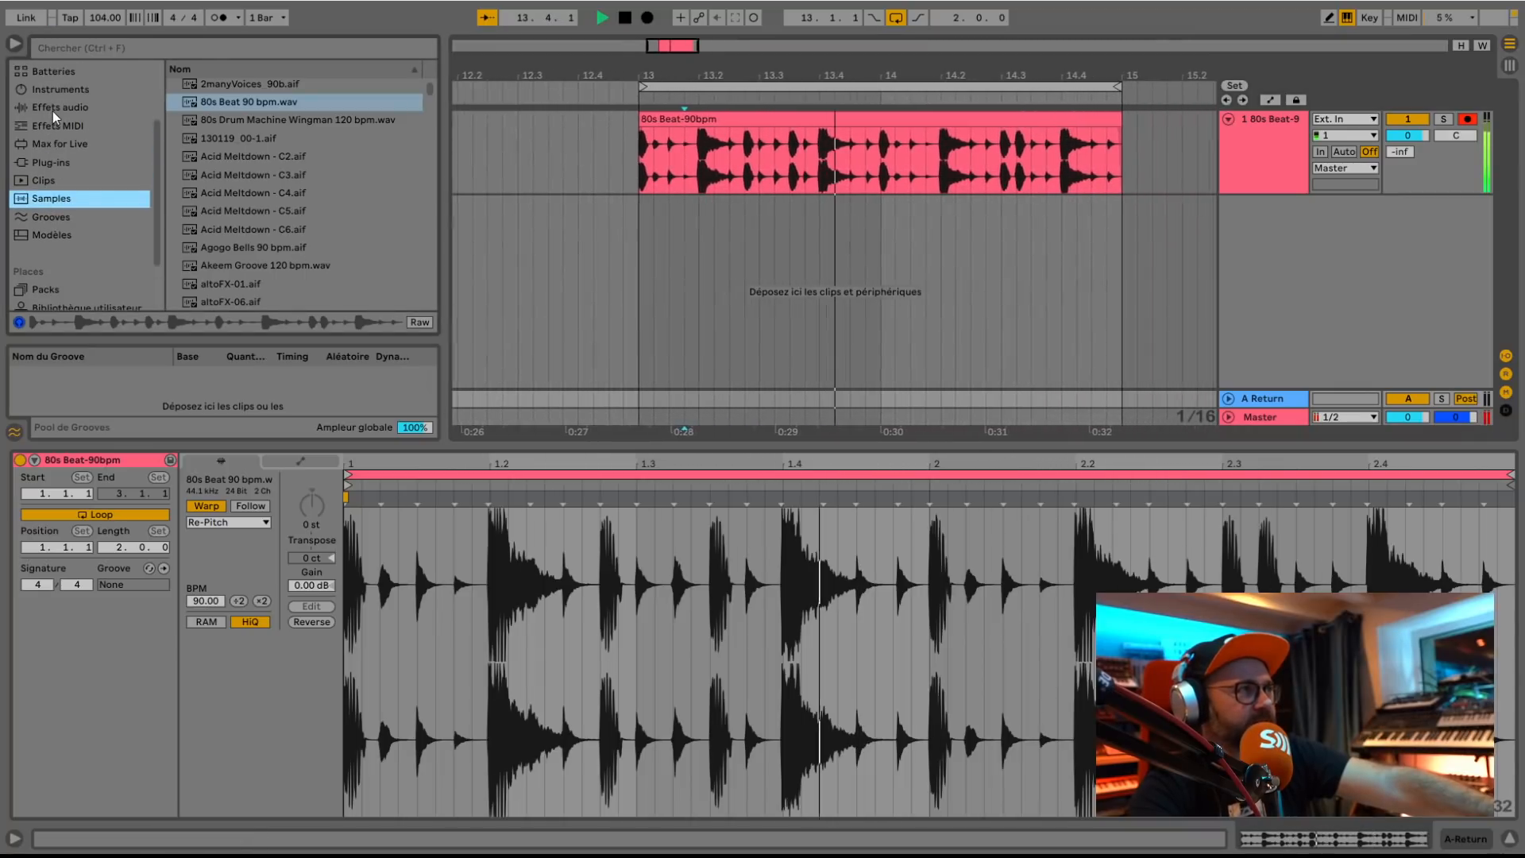
{"action": "left_click", "coordinate": [52, 108]}
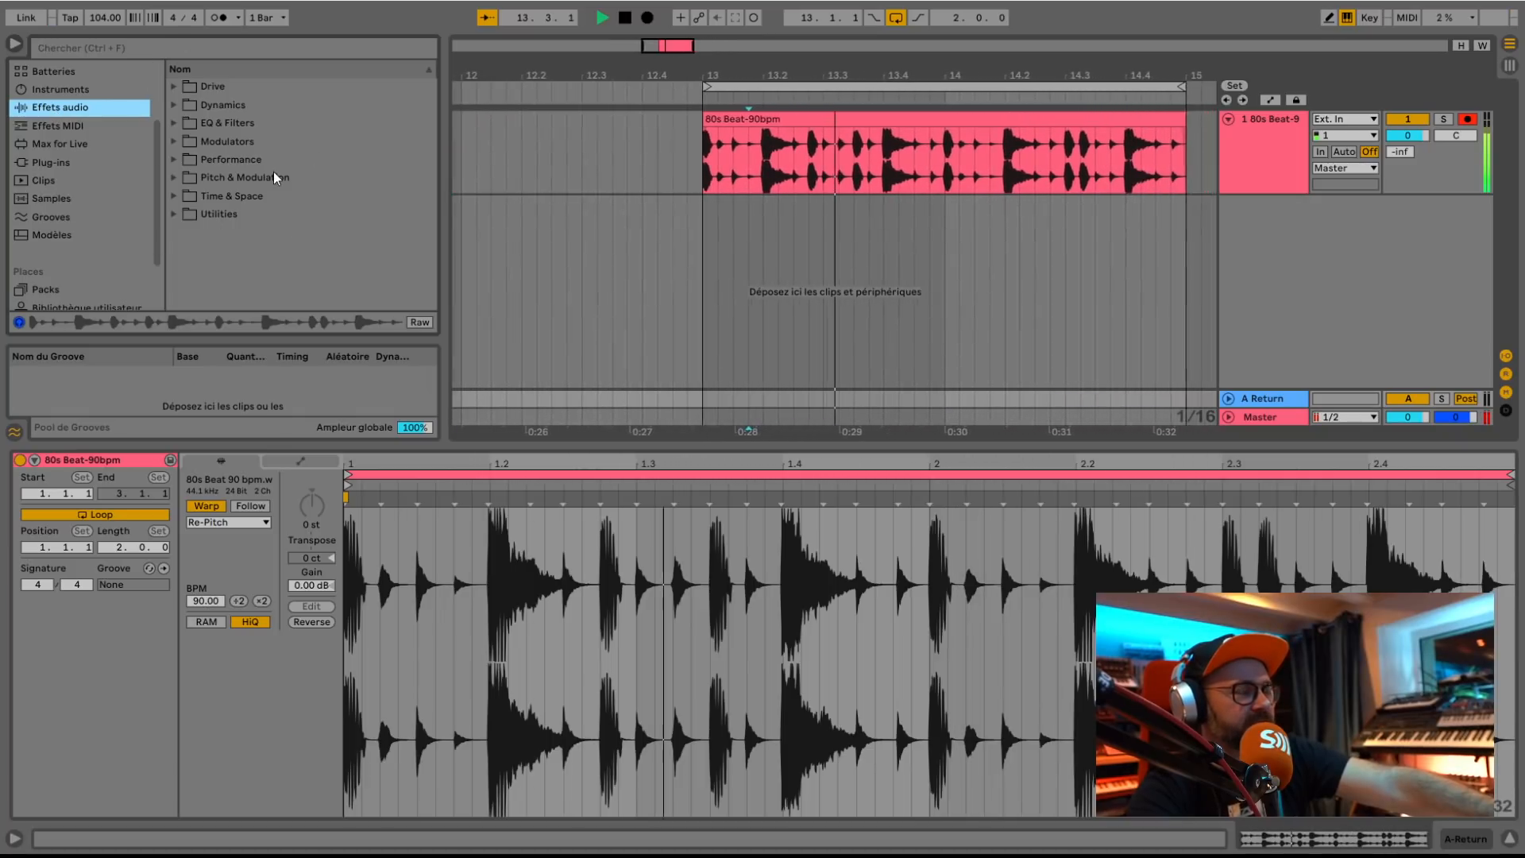
{"action": "key", "text": "space"}
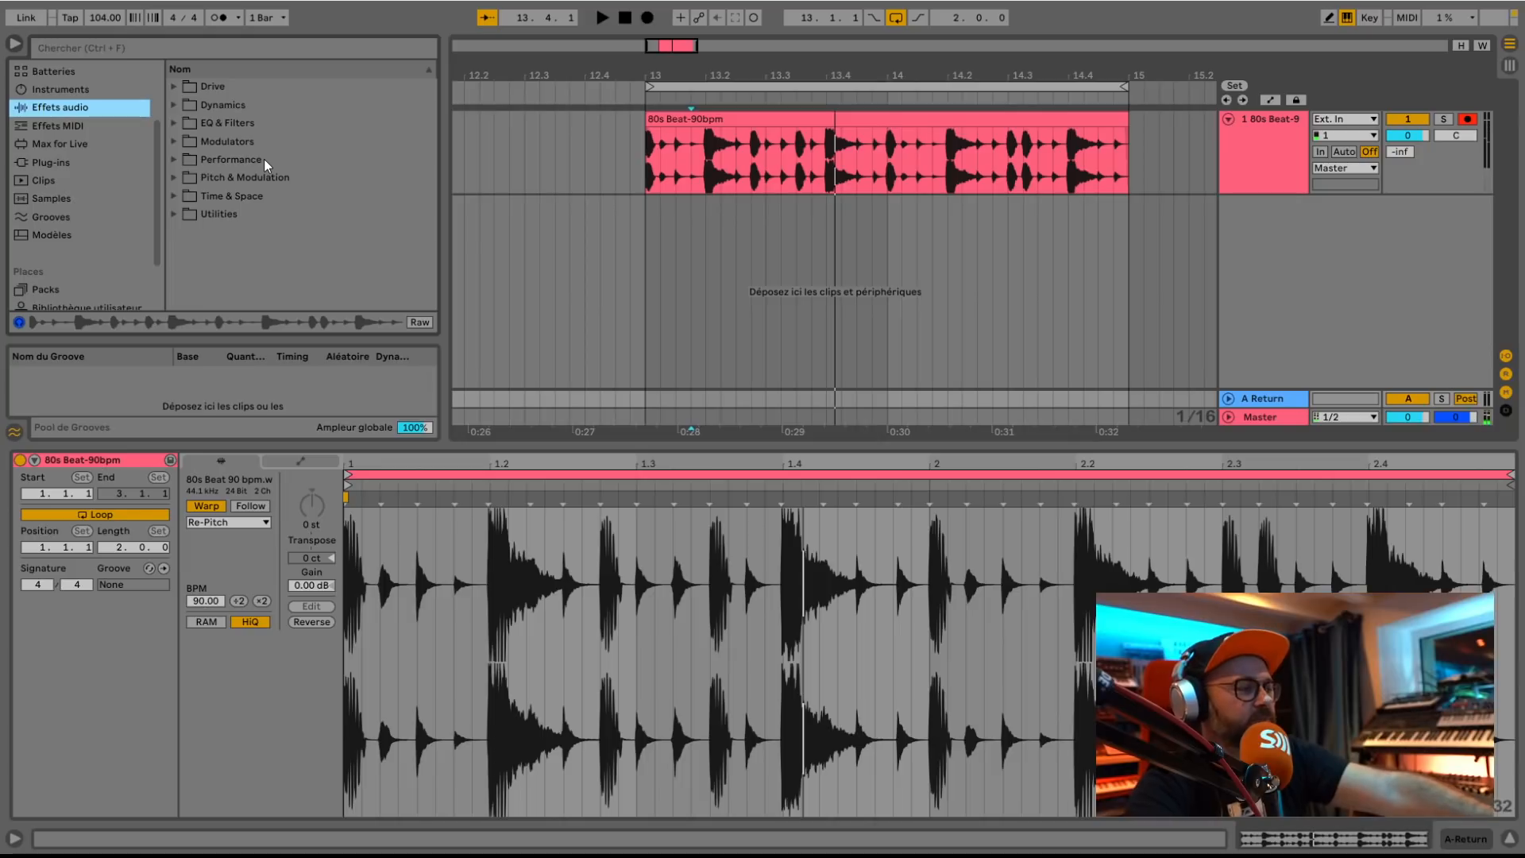
{"action": "left_click", "coordinate": [174, 197]}
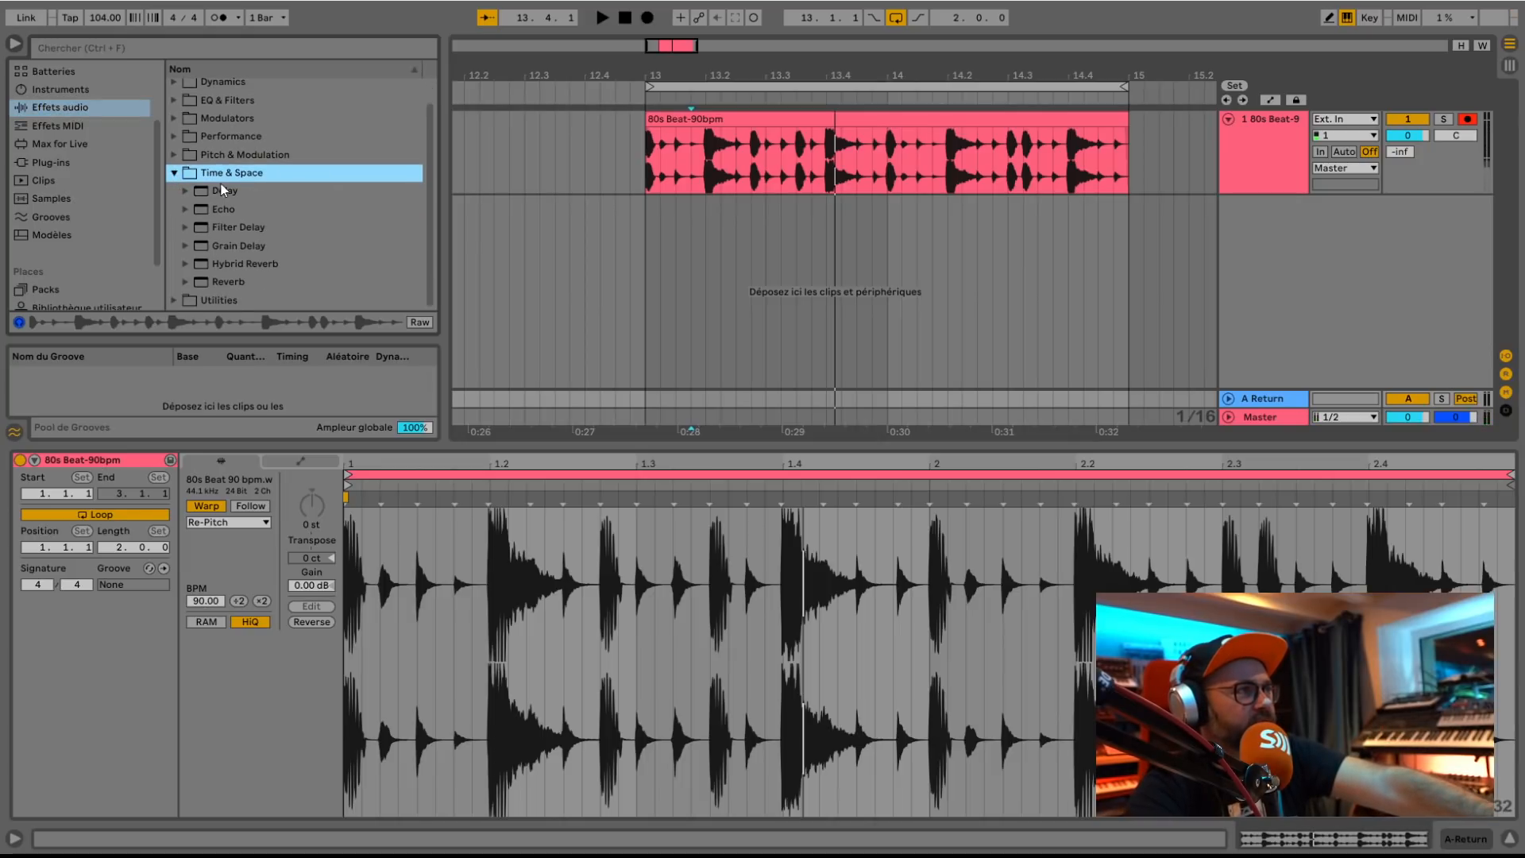
{"action": "left_click", "coordinate": [245, 264]}
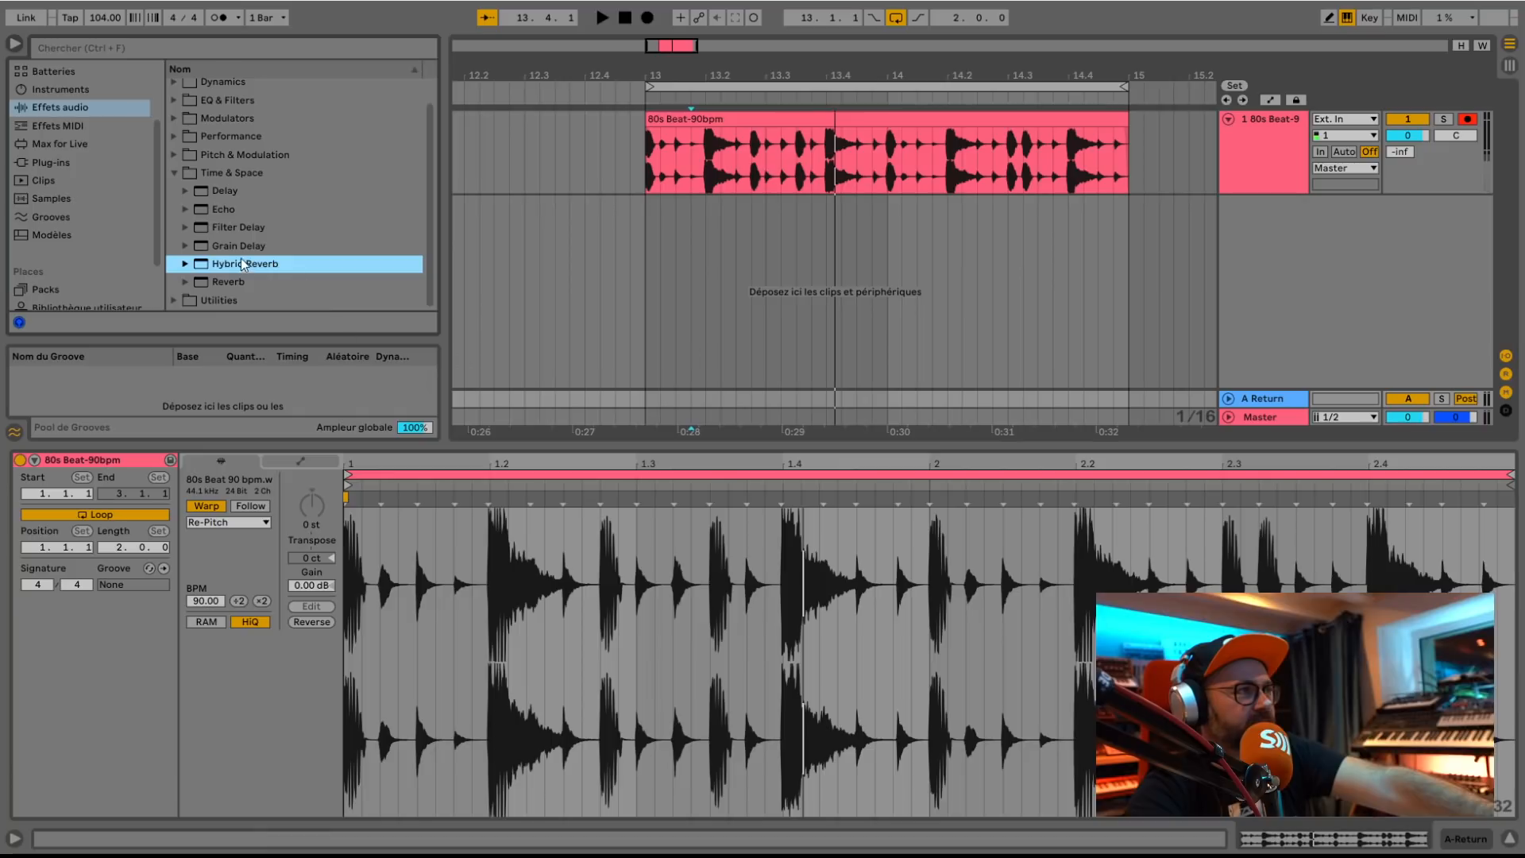
{"action": "left_click_drag", "start_coordinate": [1235, 417], "coordinate": [1254, 401]}
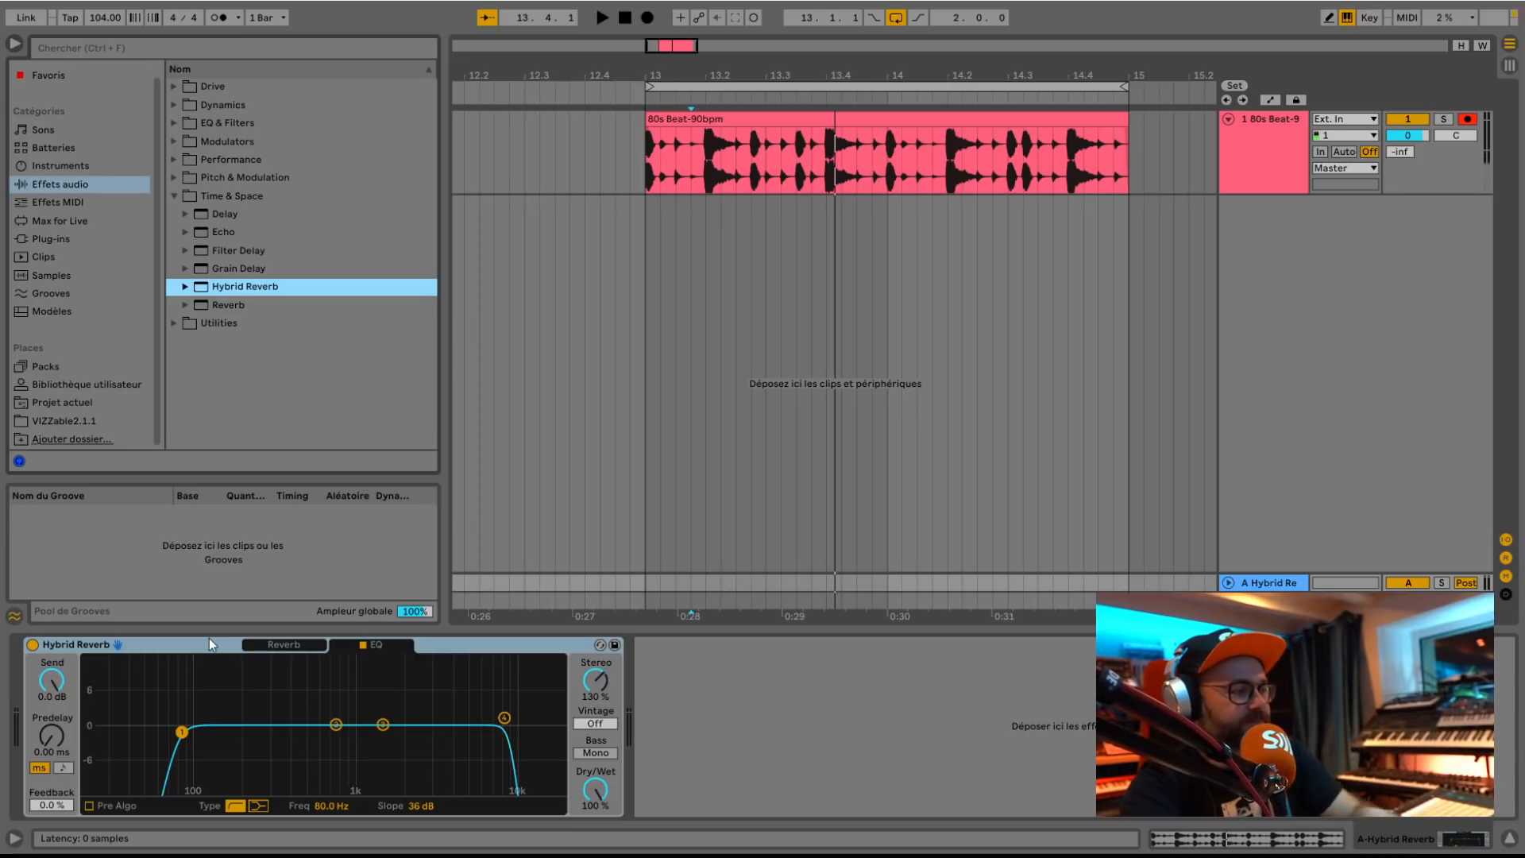
Examine the Reverb and EQ pages of Hybrid Reverb, ending on the Reverb page
{"action": "left_click", "coordinate": [283, 644]}
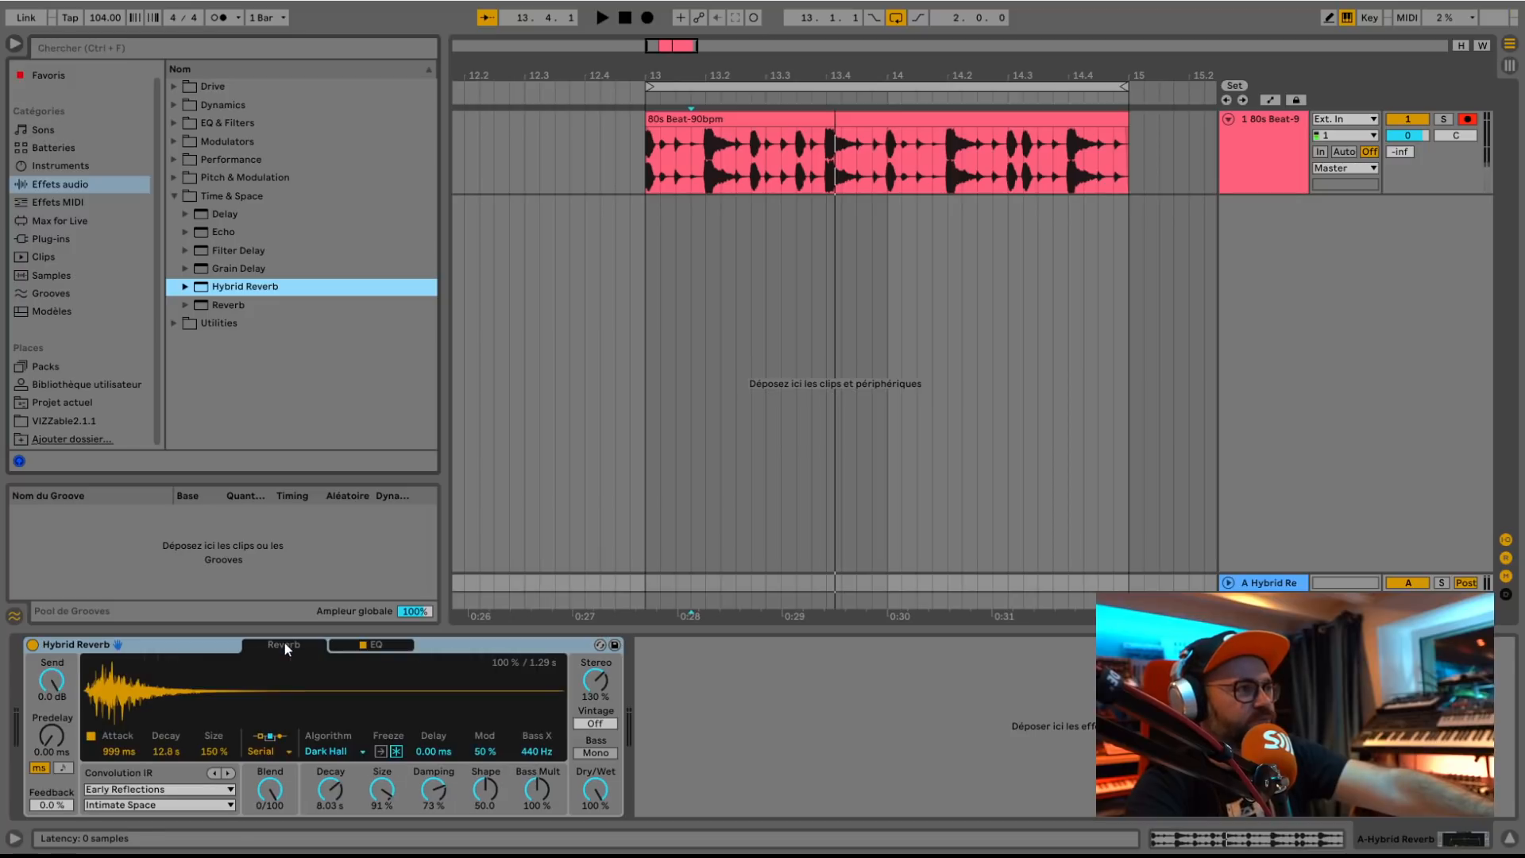
{"action": "left_click", "coordinate": [375, 645]}
{"action": "left_click", "coordinate": [280, 646]}
{"action": "left_click", "coordinate": [389, 640]}
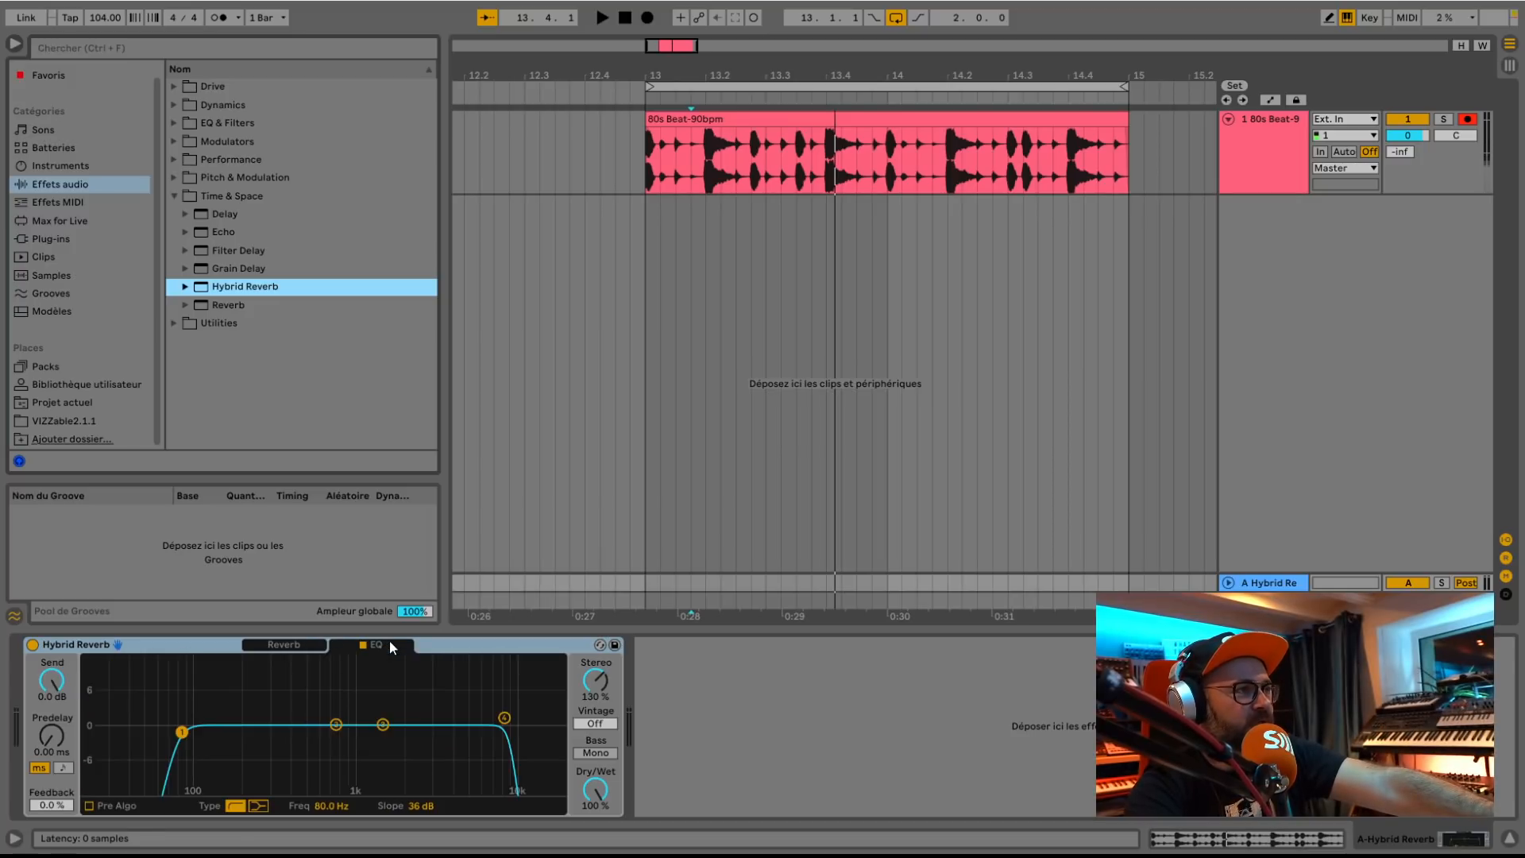
{"action": "left_click", "coordinate": [279, 645]}
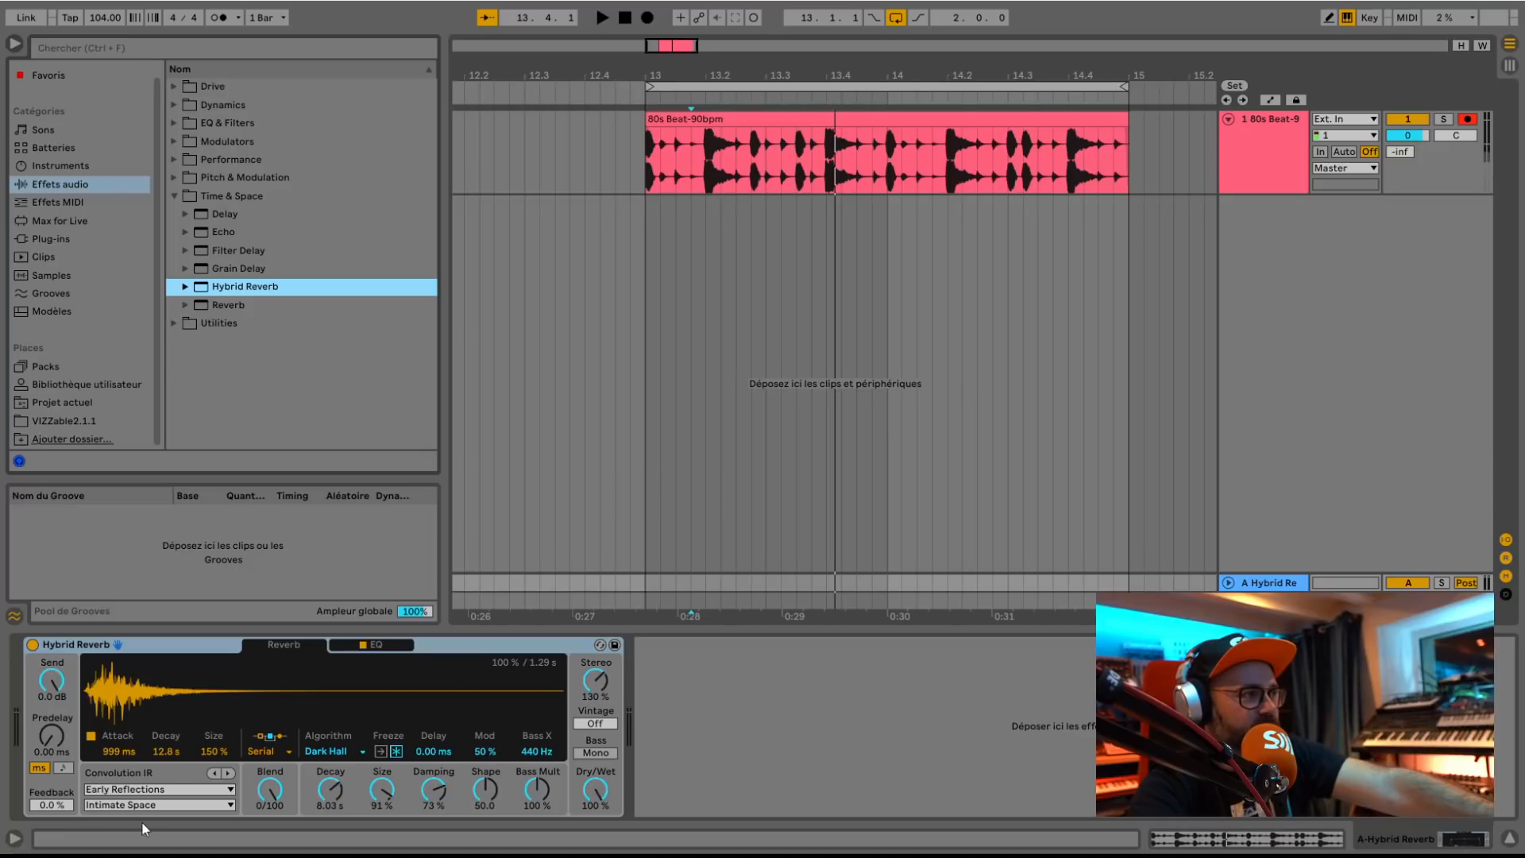
{"action": "left_click", "coordinate": [157, 790]}
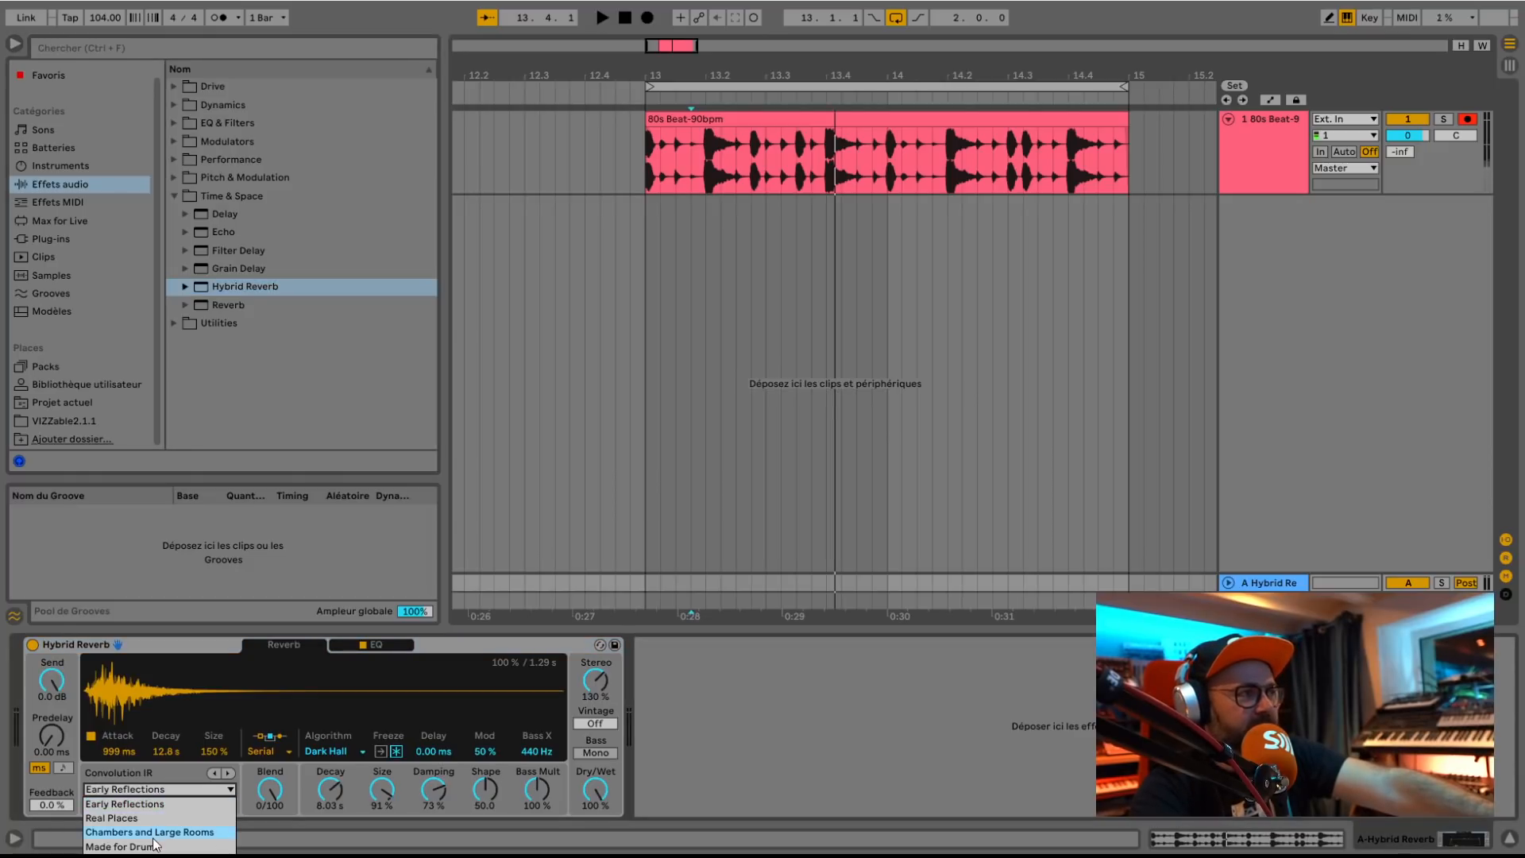
{"action": "left_click", "coordinate": [196, 624]}
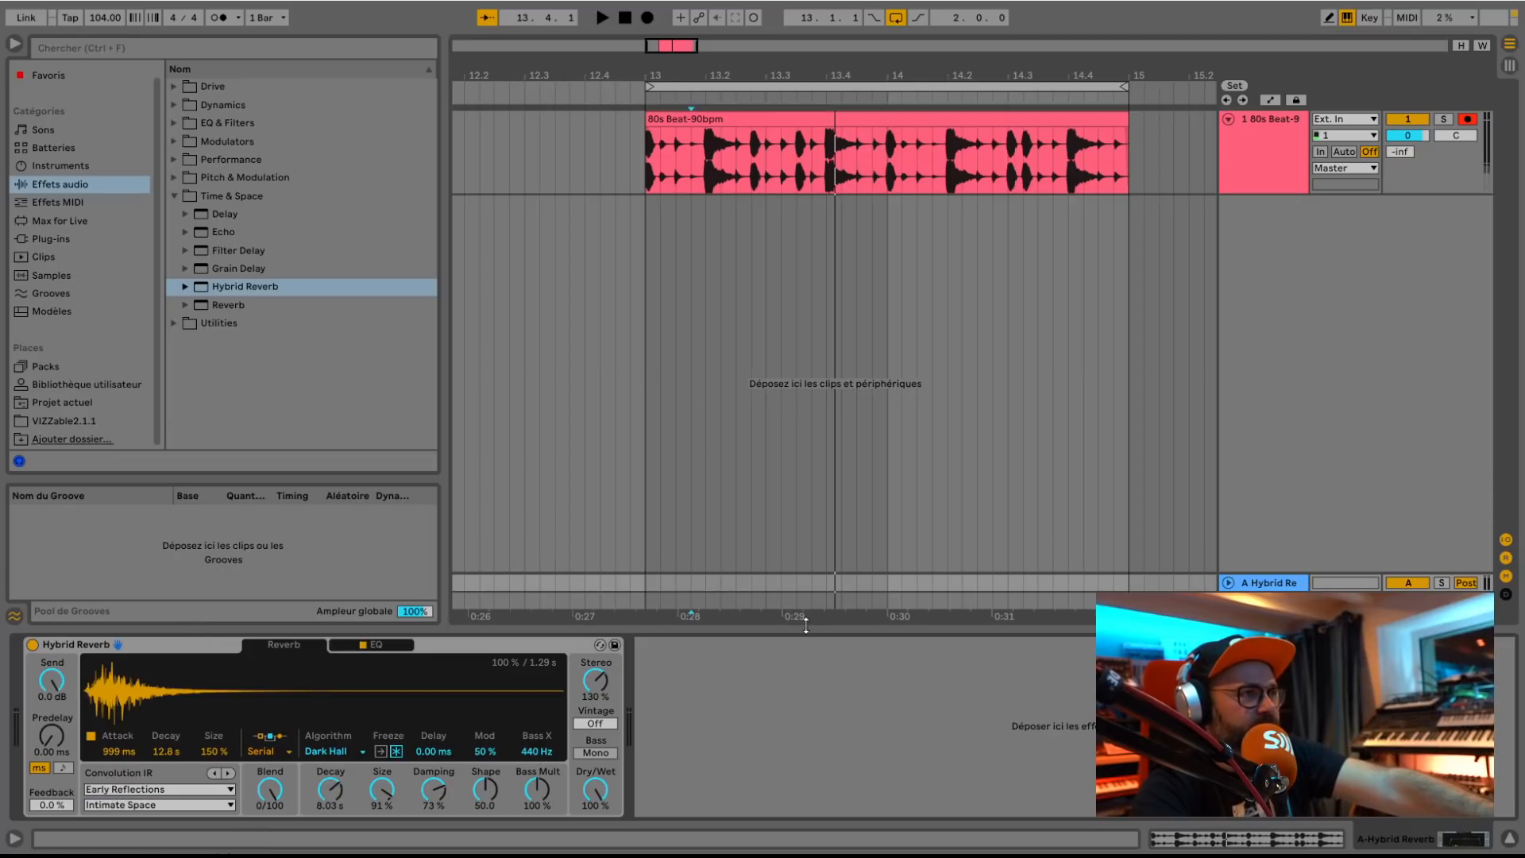
{"action": "left_click_drag", "start_coordinate": [790, 610], "coordinate": [777, 632]}
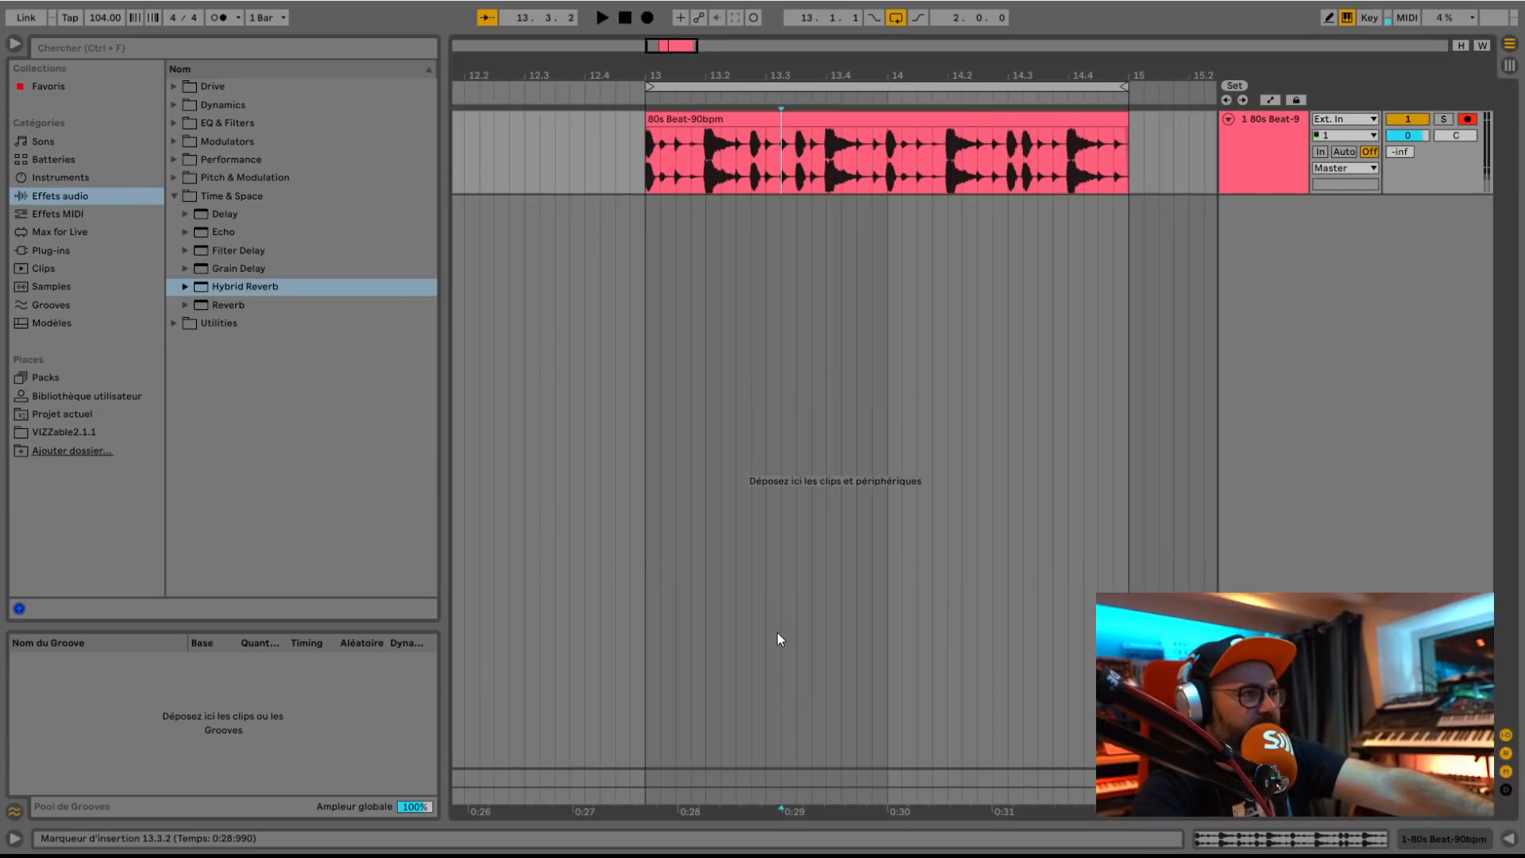
{"action": "left_click", "coordinate": [751, 827]}
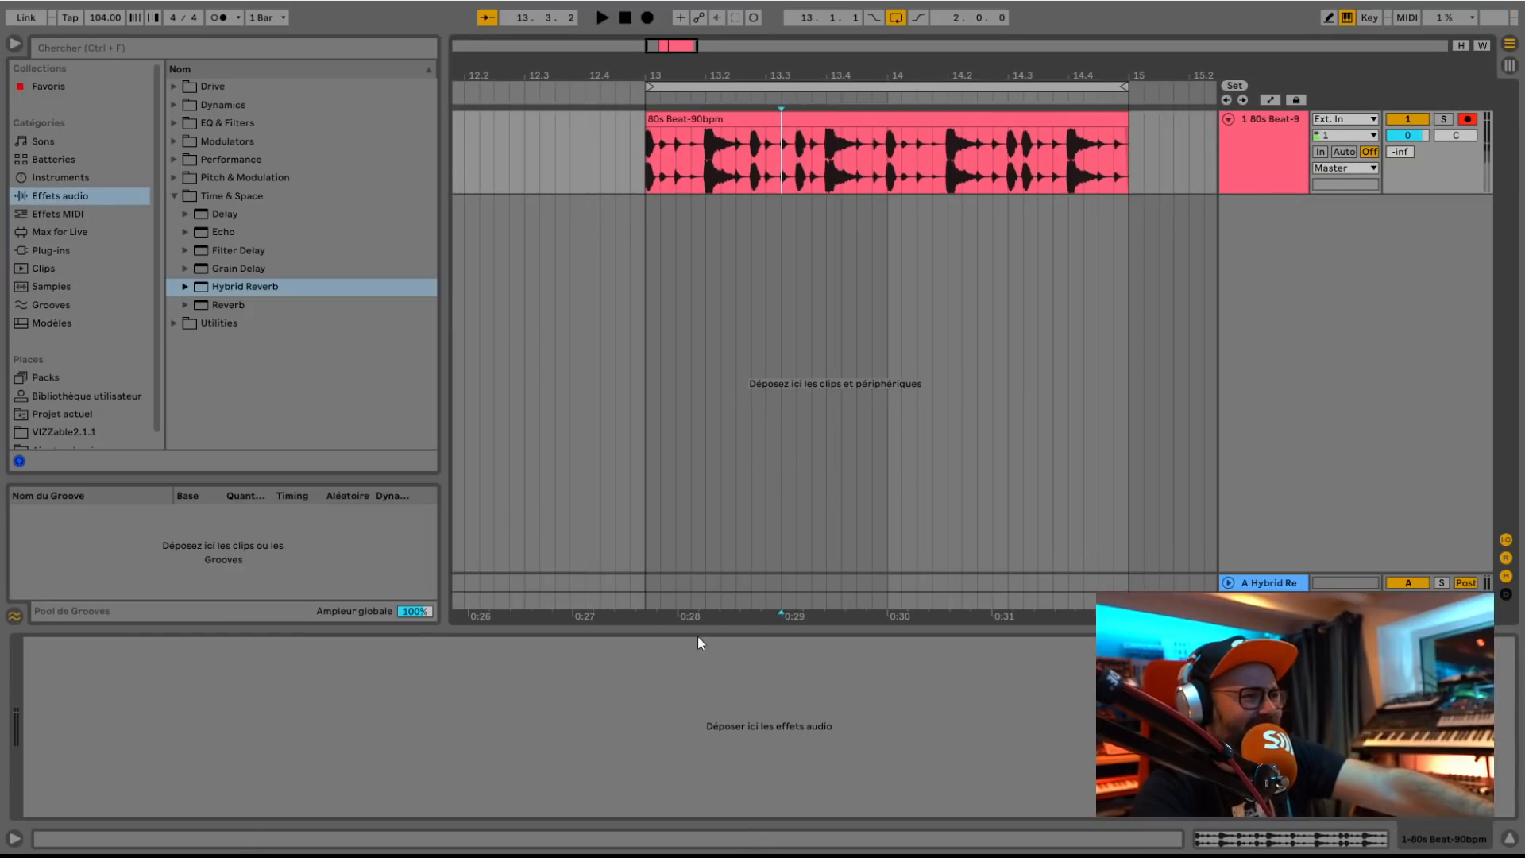
Select the Hybrid Reverb return track and set its convolution IR category to Real Places
{"action": "left_click", "coordinate": [1269, 585]}
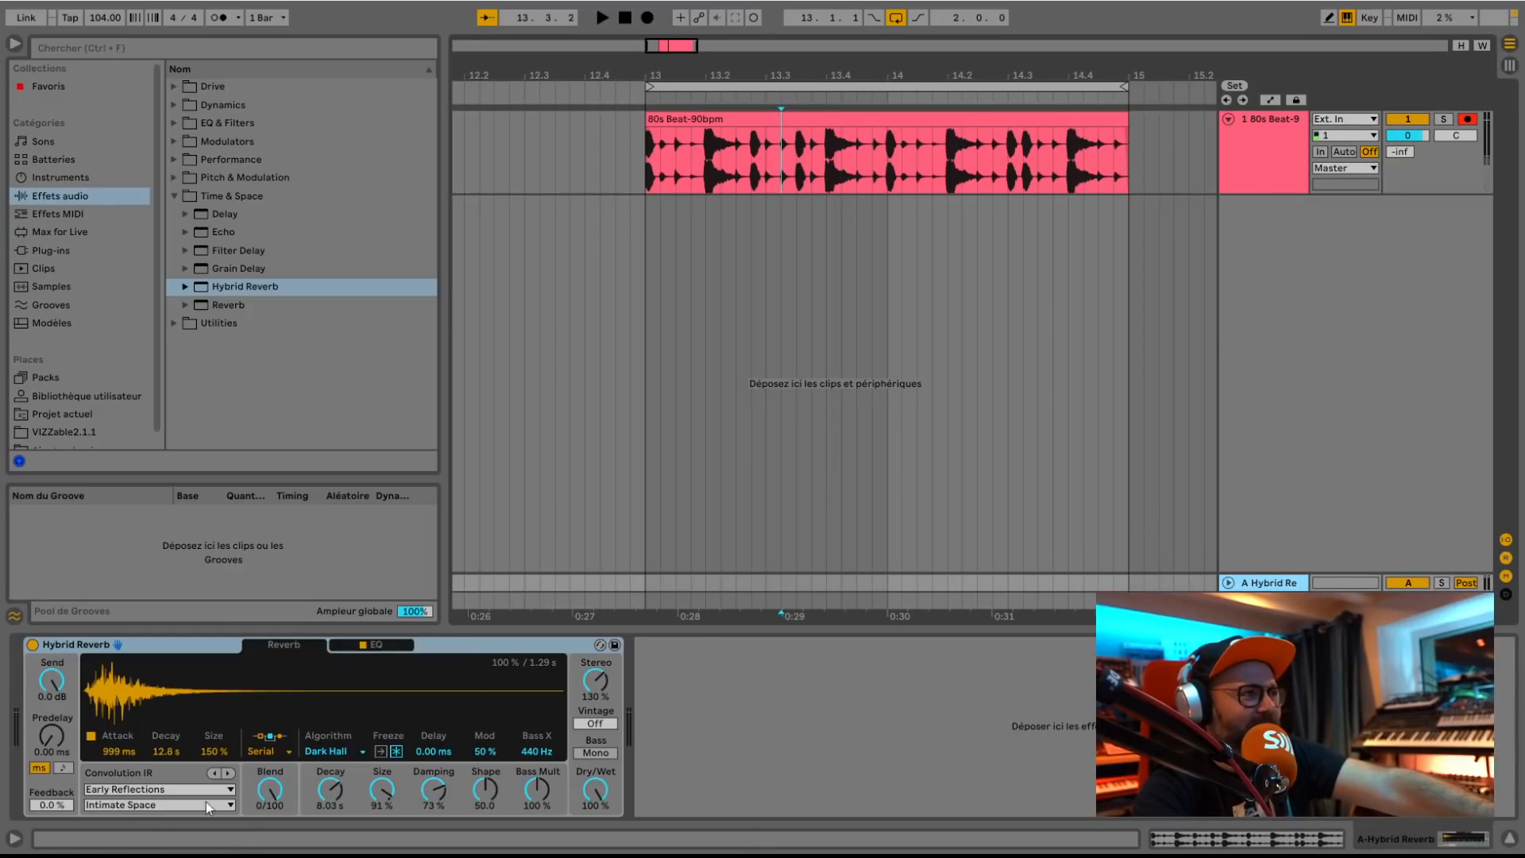
{"action": "left_click", "coordinate": [146, 790]}
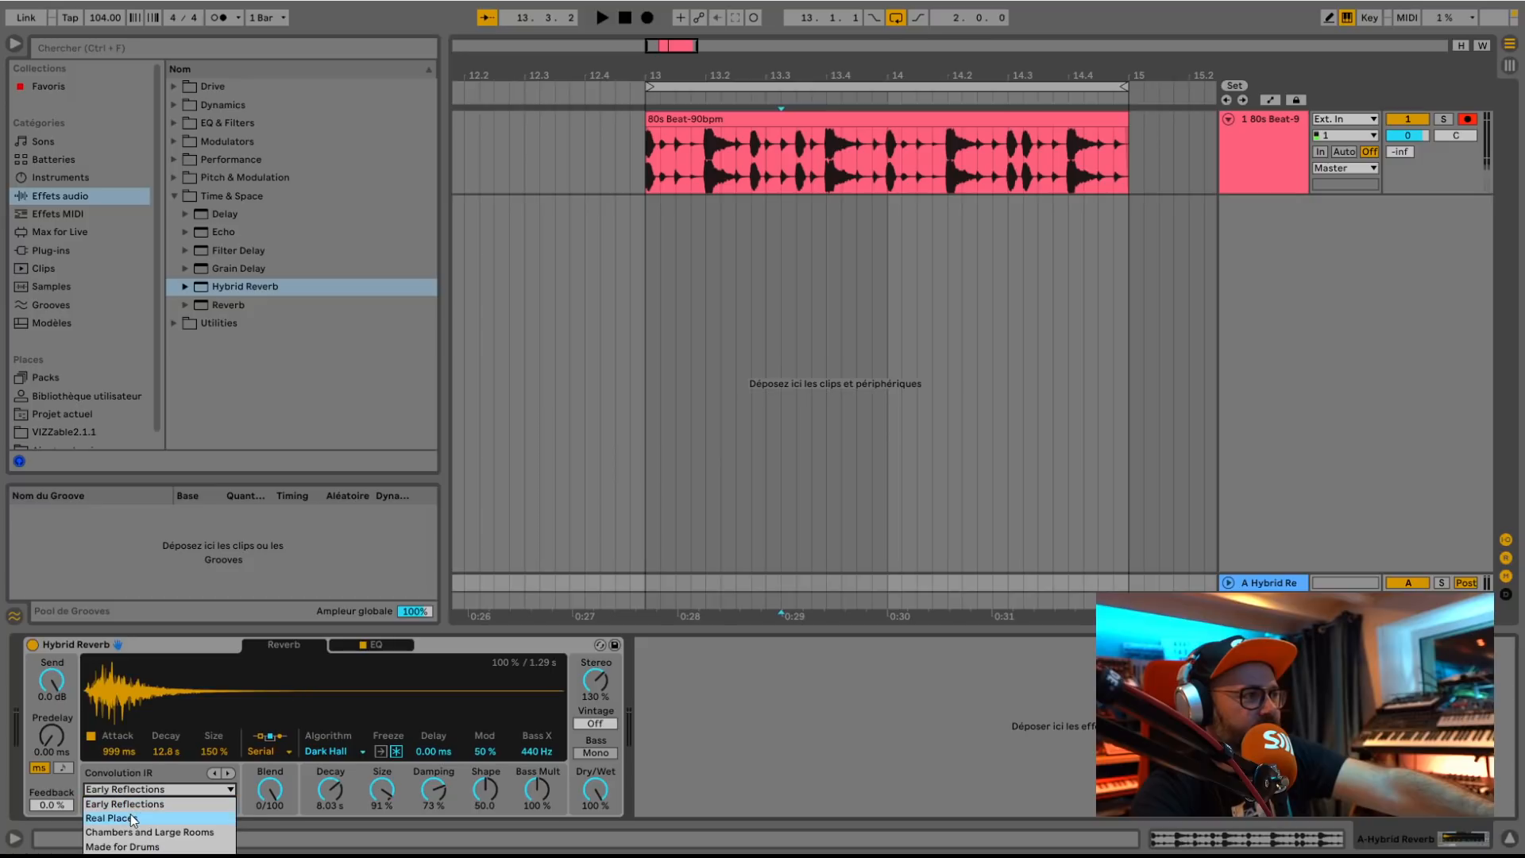
{"action": "left_click", "coordinate": [133, 818]}
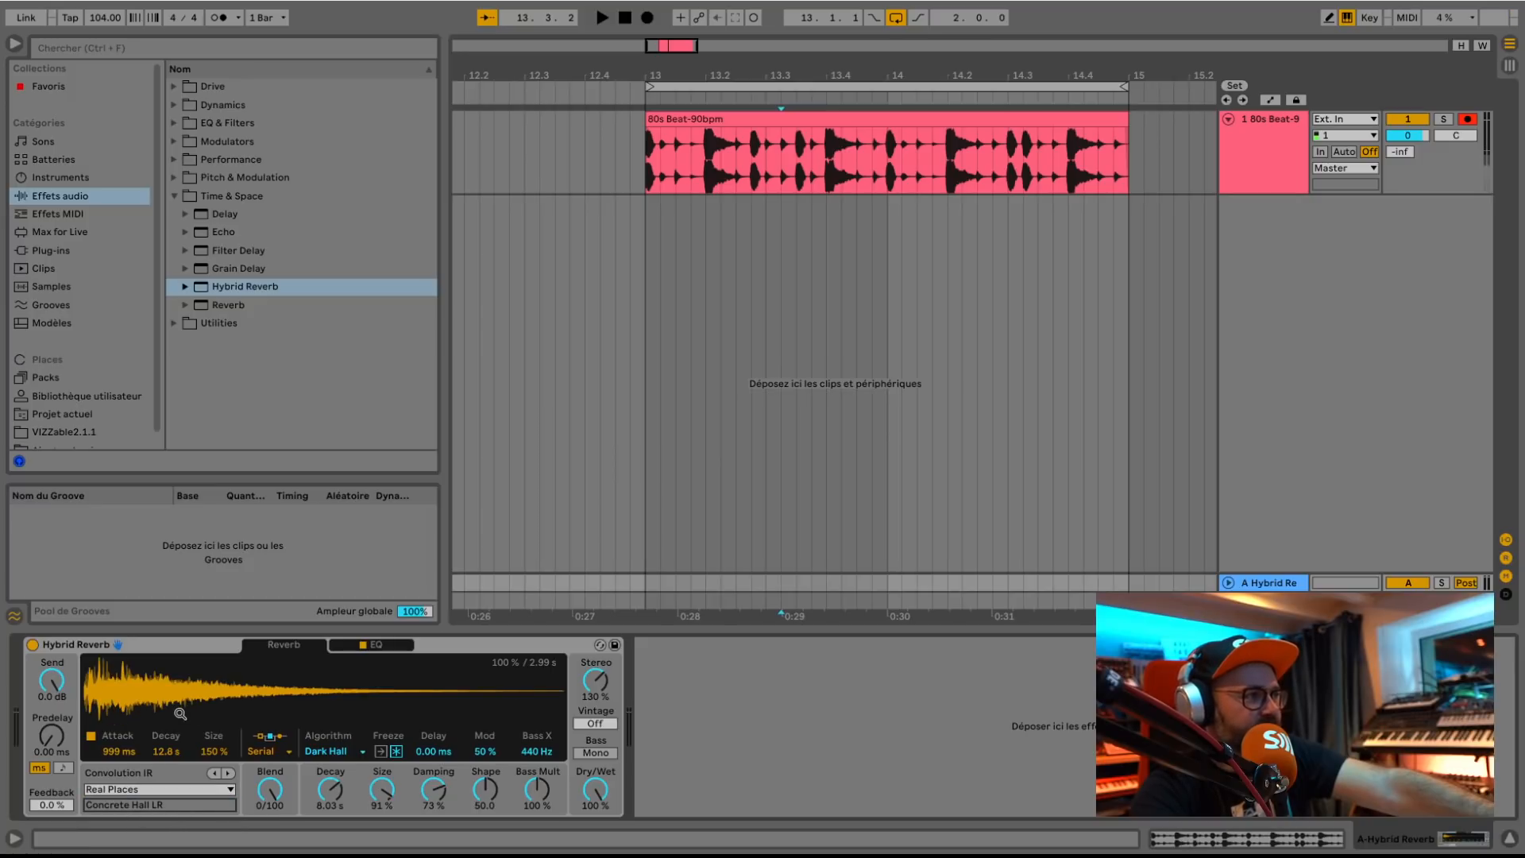
Set the 80s Beat track's send A to -21.6 dB in Session View, then return to Arrangement View
{"action": "left_click", "coordinate": [1285, 146]}
{"action": "key", "text": "Tab"}
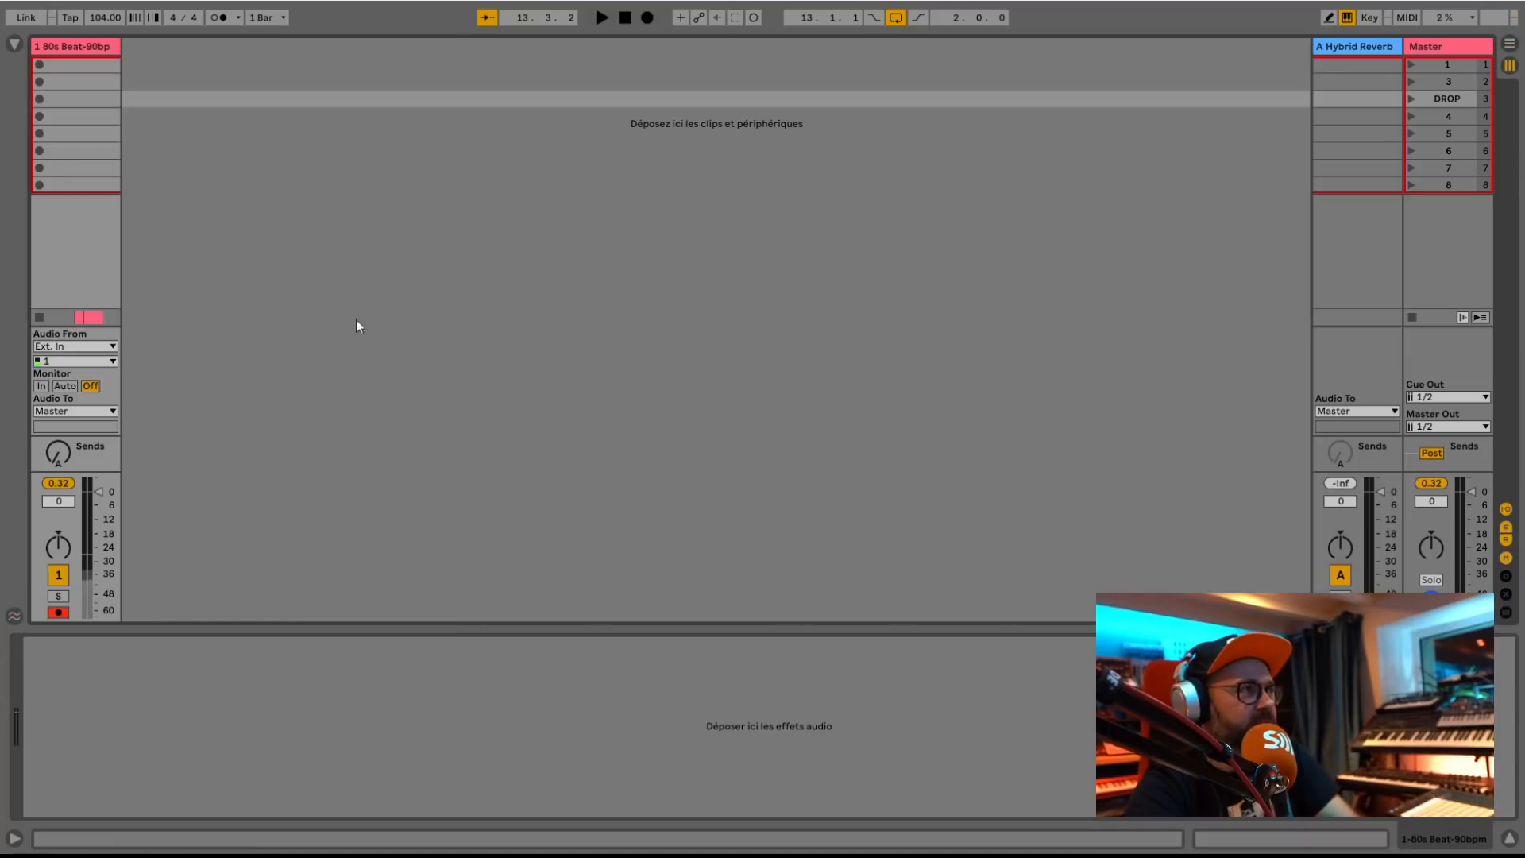
{"action": "left_click_drag", "start_coordinate": [58, 453], "coordinate": [58, 439]}
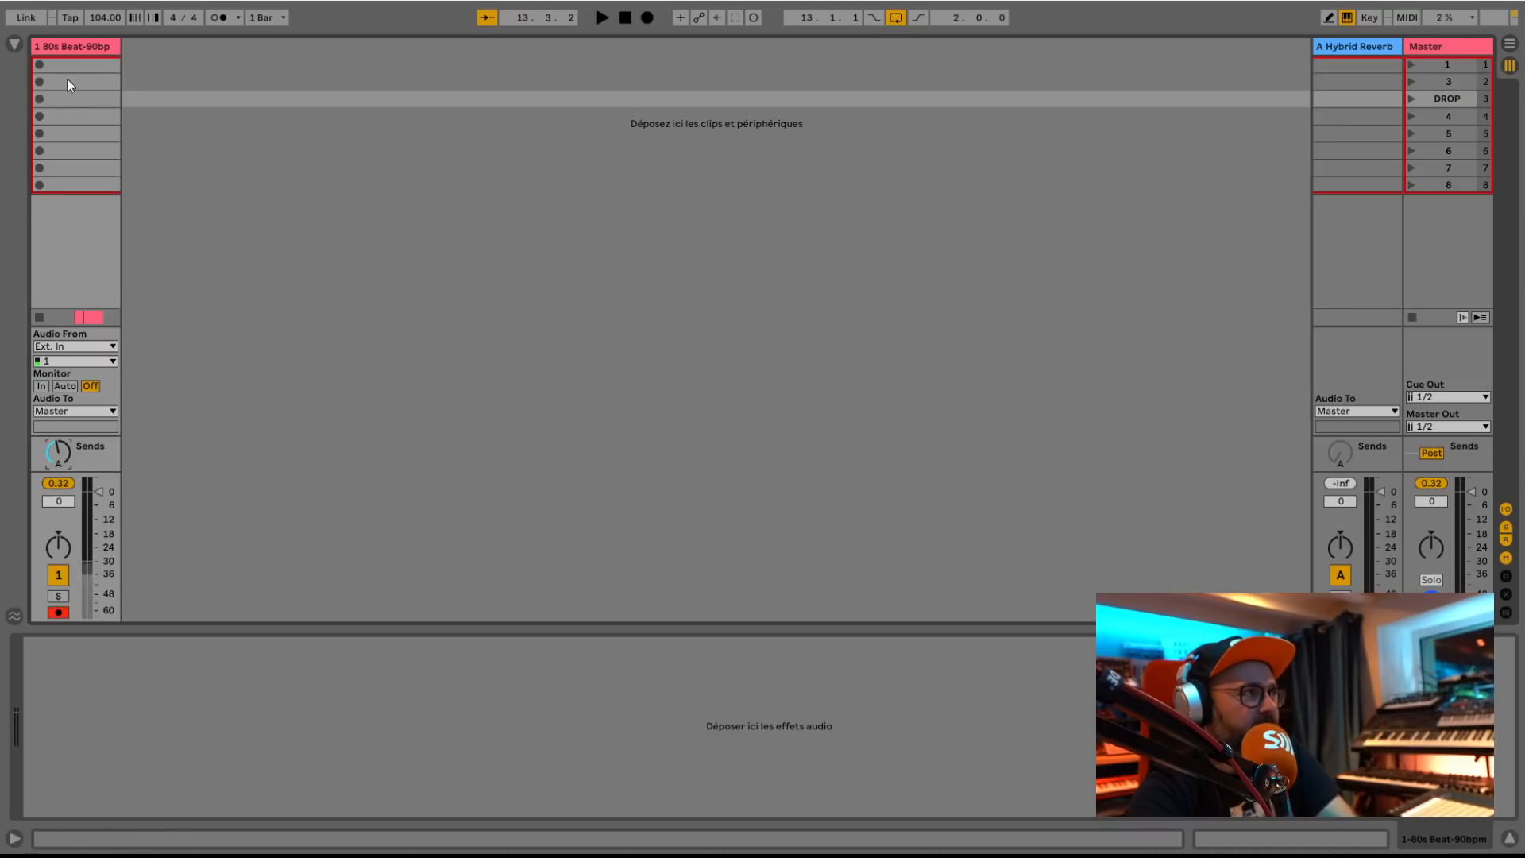
{"action": "key", "text": "Tab"}
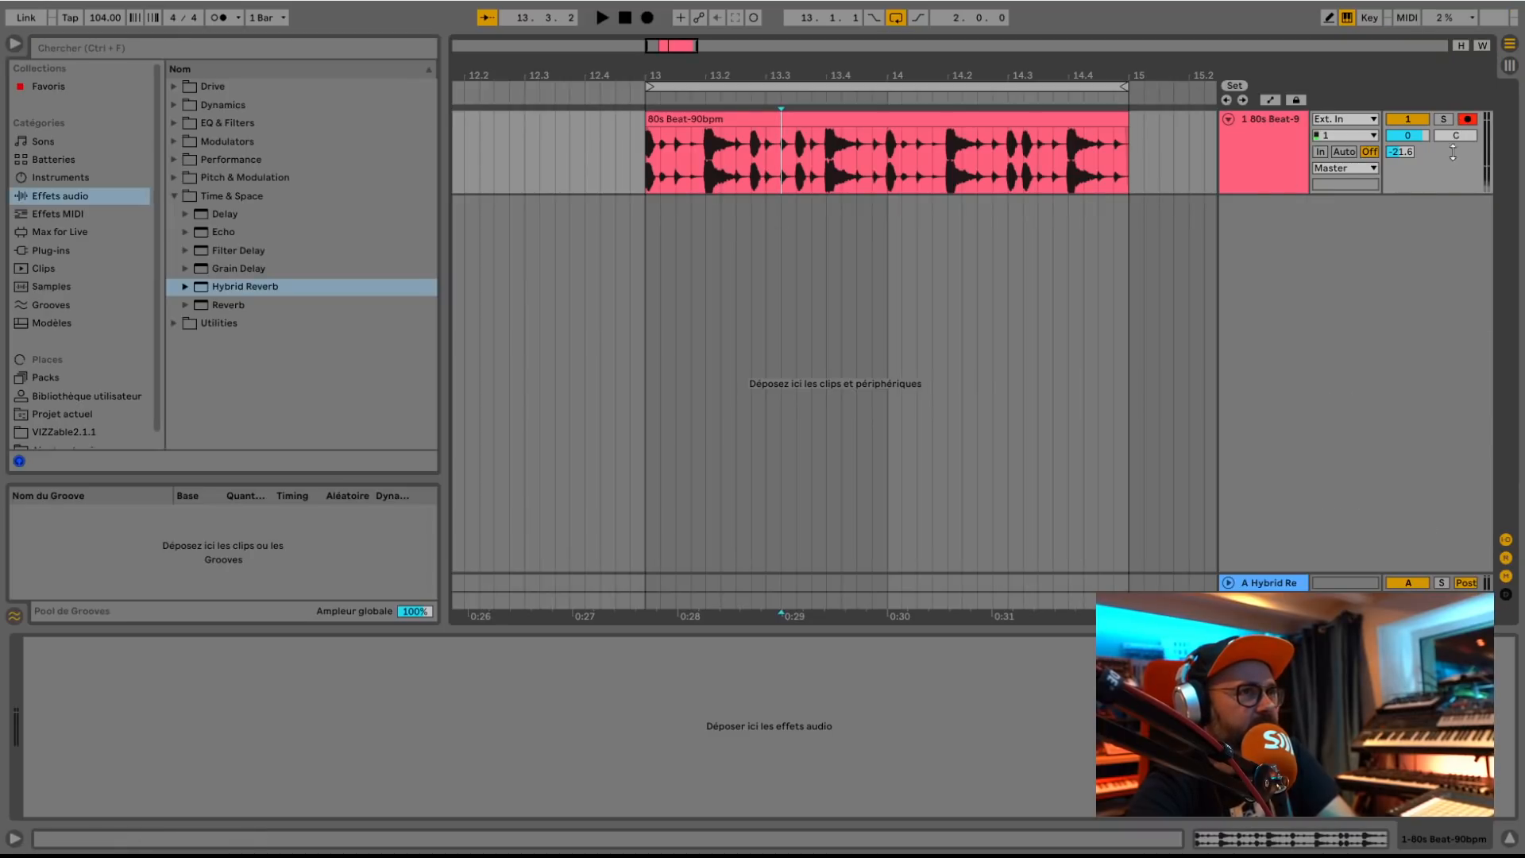
Select the 80s Beat clip in the arrangement, play it, and switch to Session View
{"action": "key", "text": "ctrl+a"}
{"action": "key", "text": "space"}
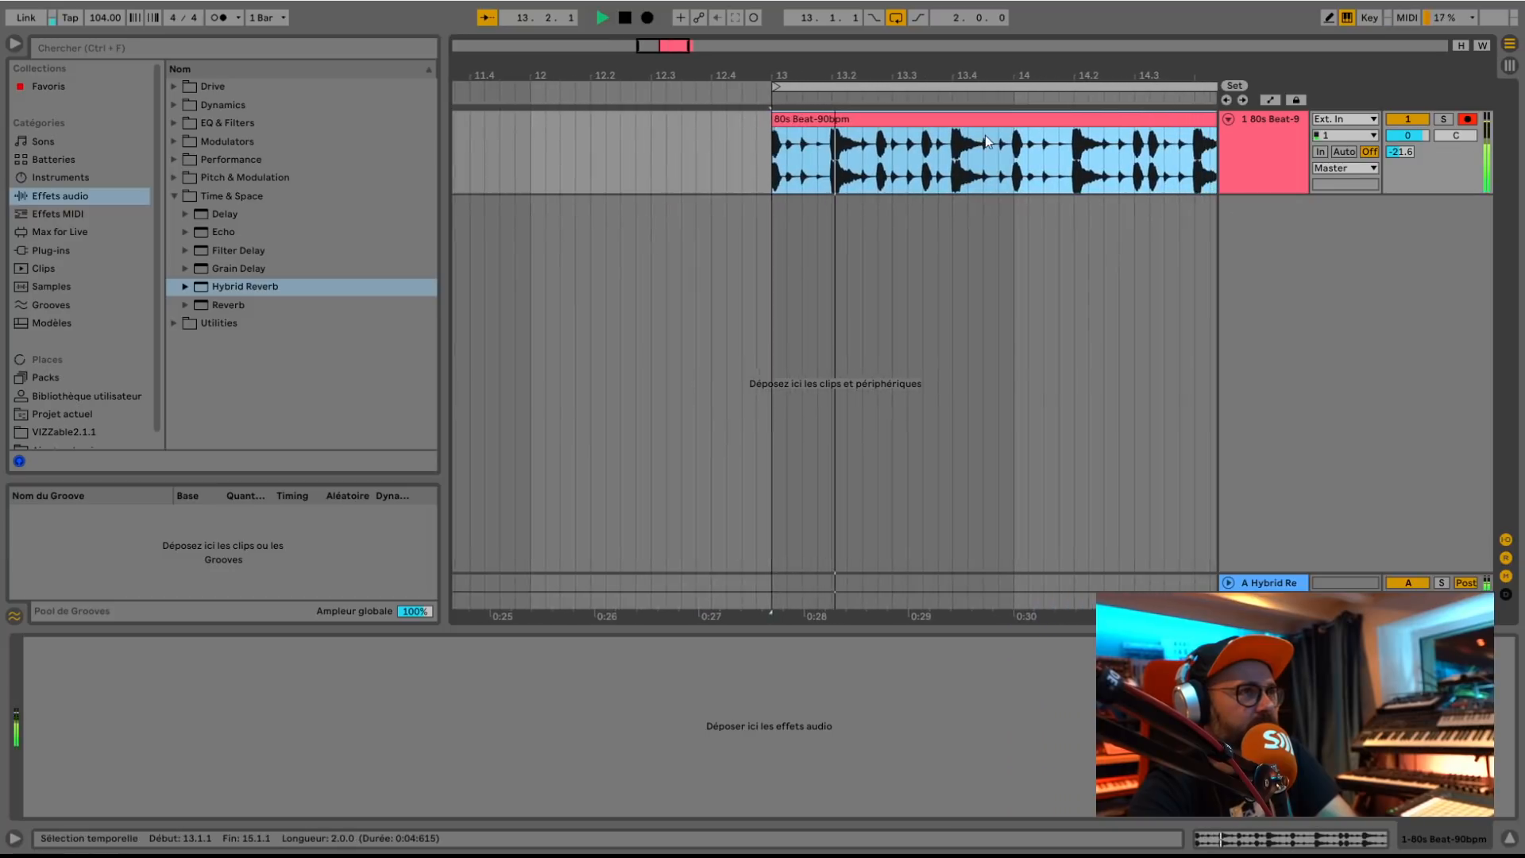
{"action": "key", "text": "Tab"}
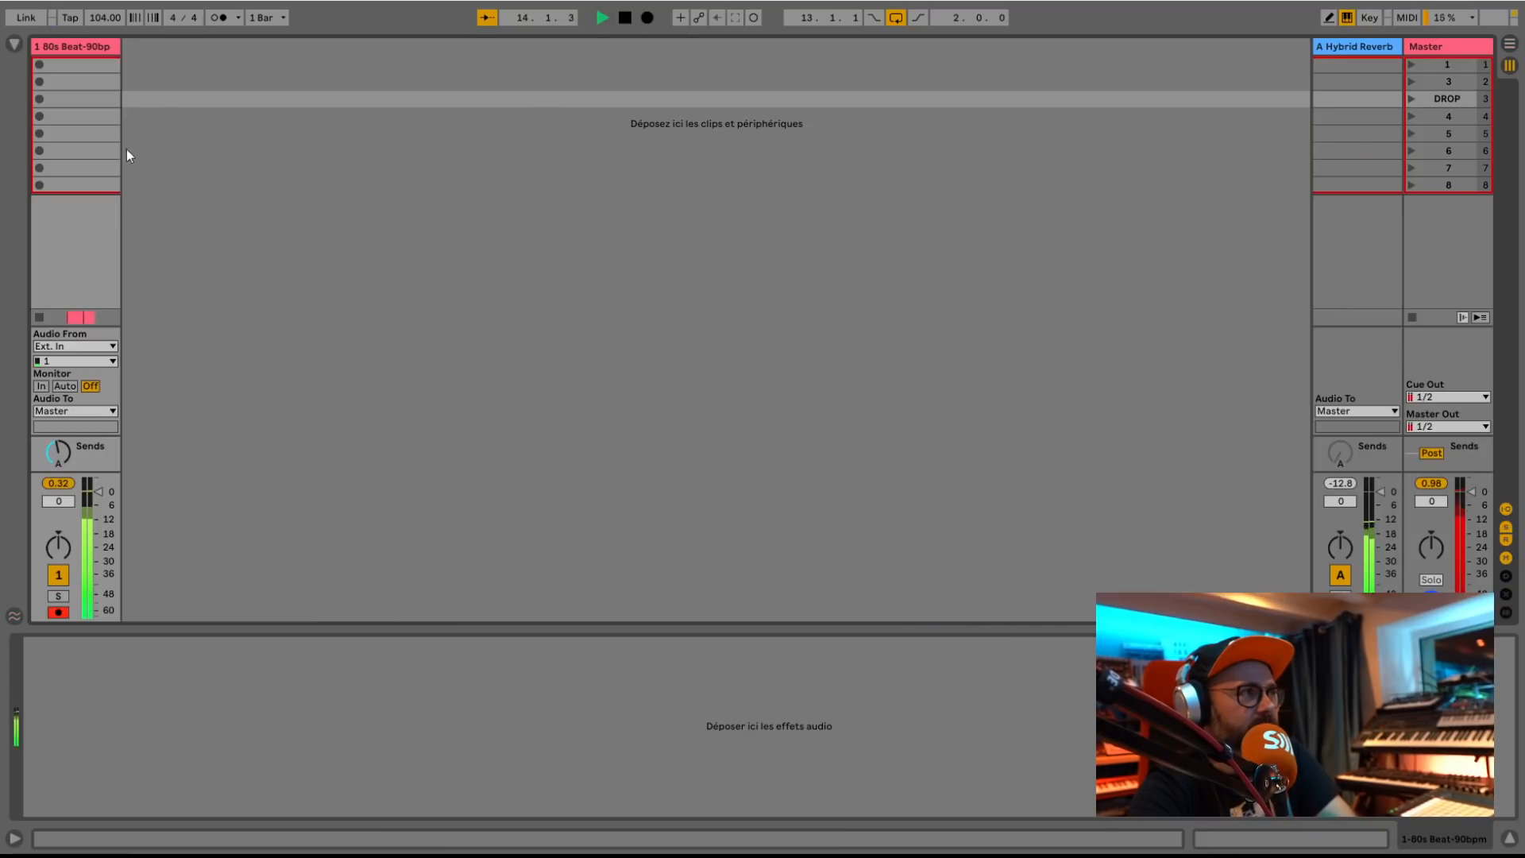
Set Hybrid Reverb's Blend to 98/2 on the return track and restart playback of the beat
{"action": "left_click", "coordinate": [1342, 46]}
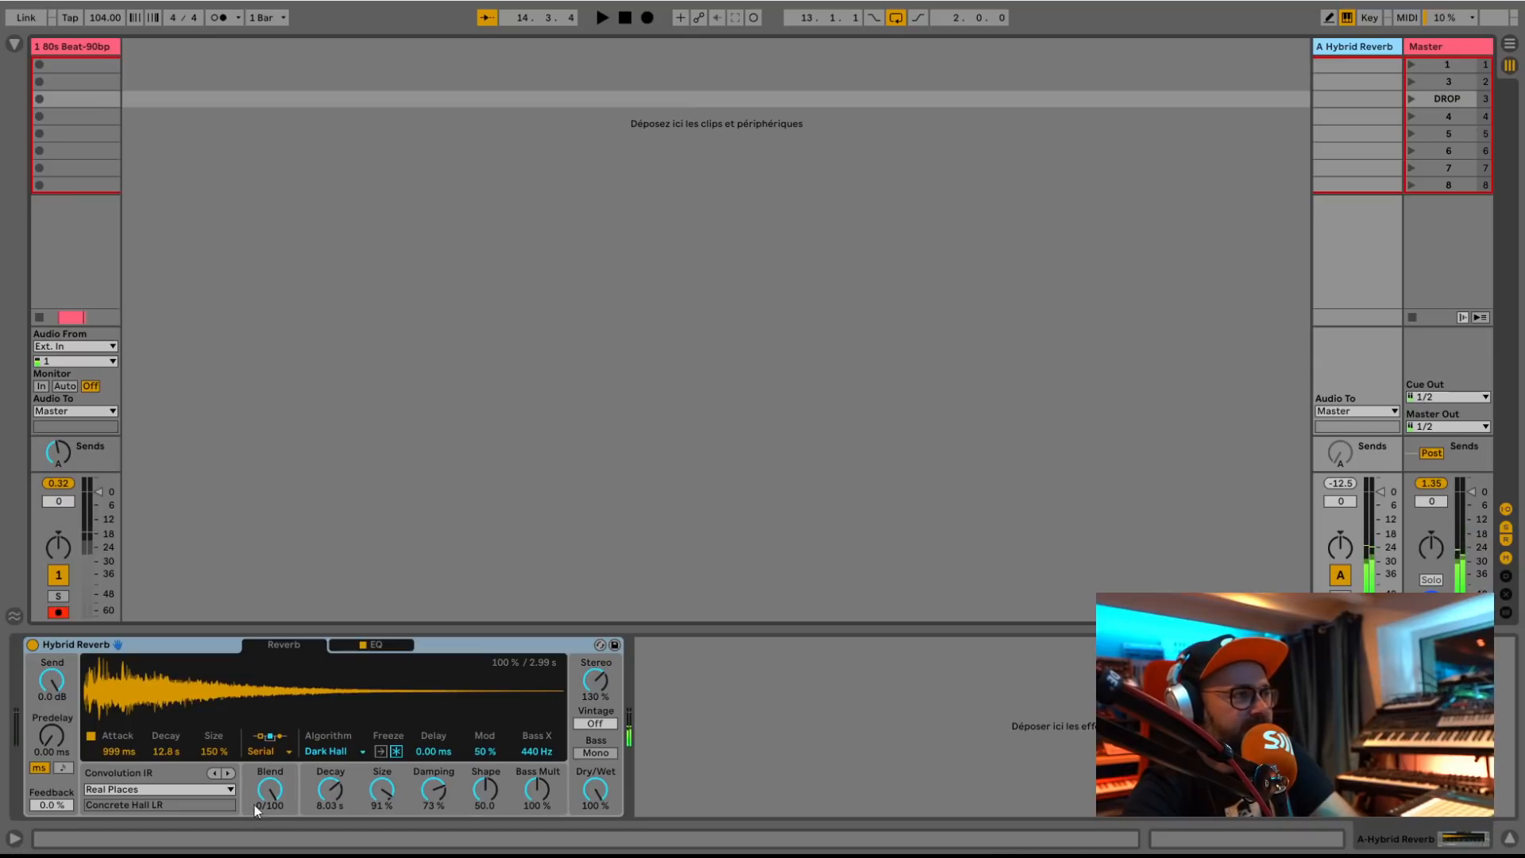
{"action": "left_click_drag", "start_coordinate": [268, 793], "coordinate": [264, 854]}
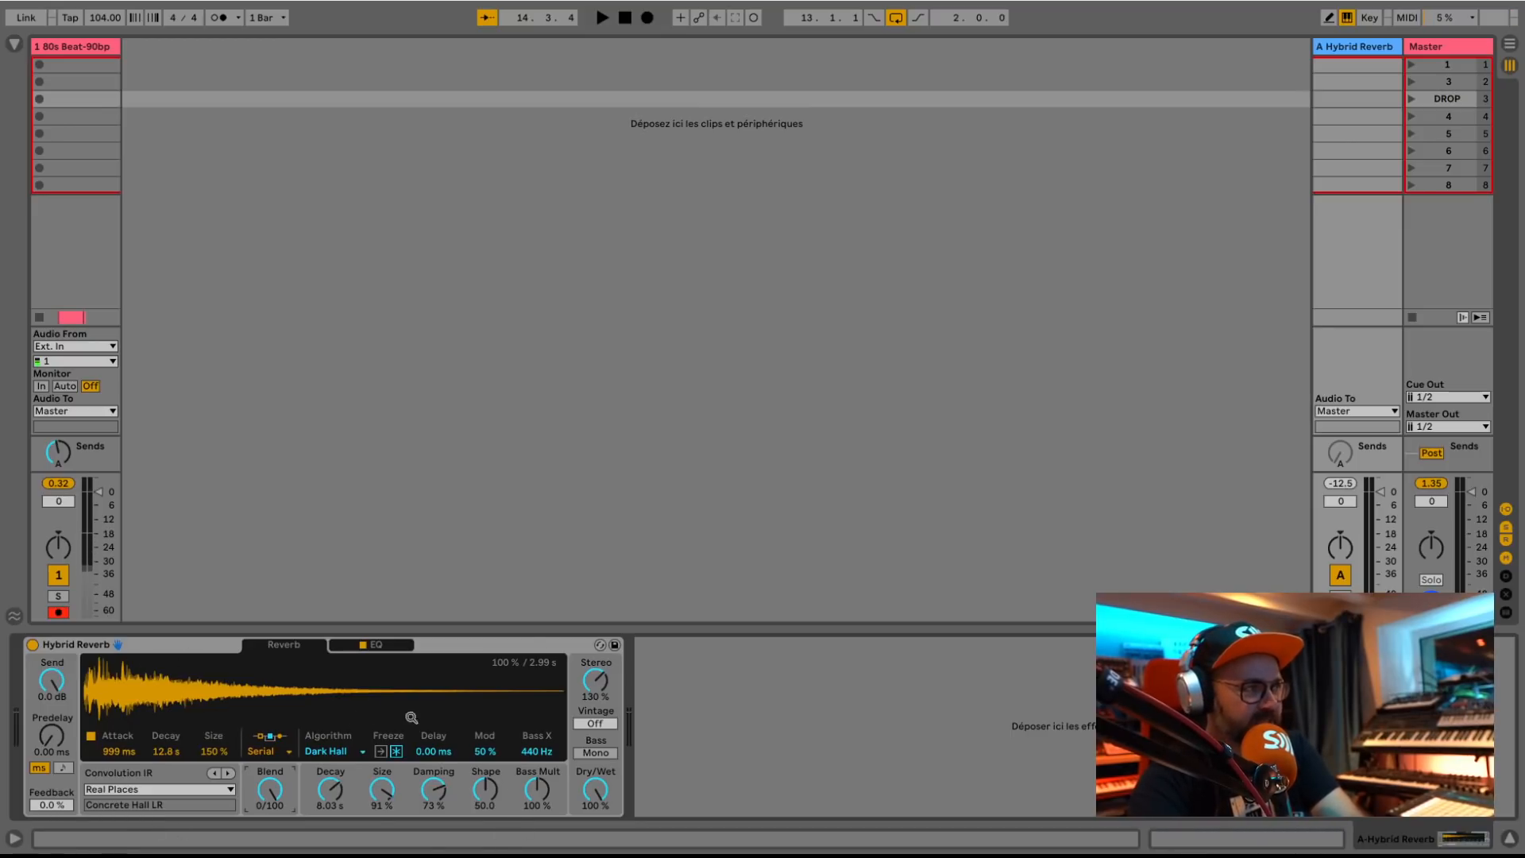
{"action": "left_click_drag", "start_coordinate": [275, 774], "coordinate": [275, 715]}
{"action": "key", "text": "space"}
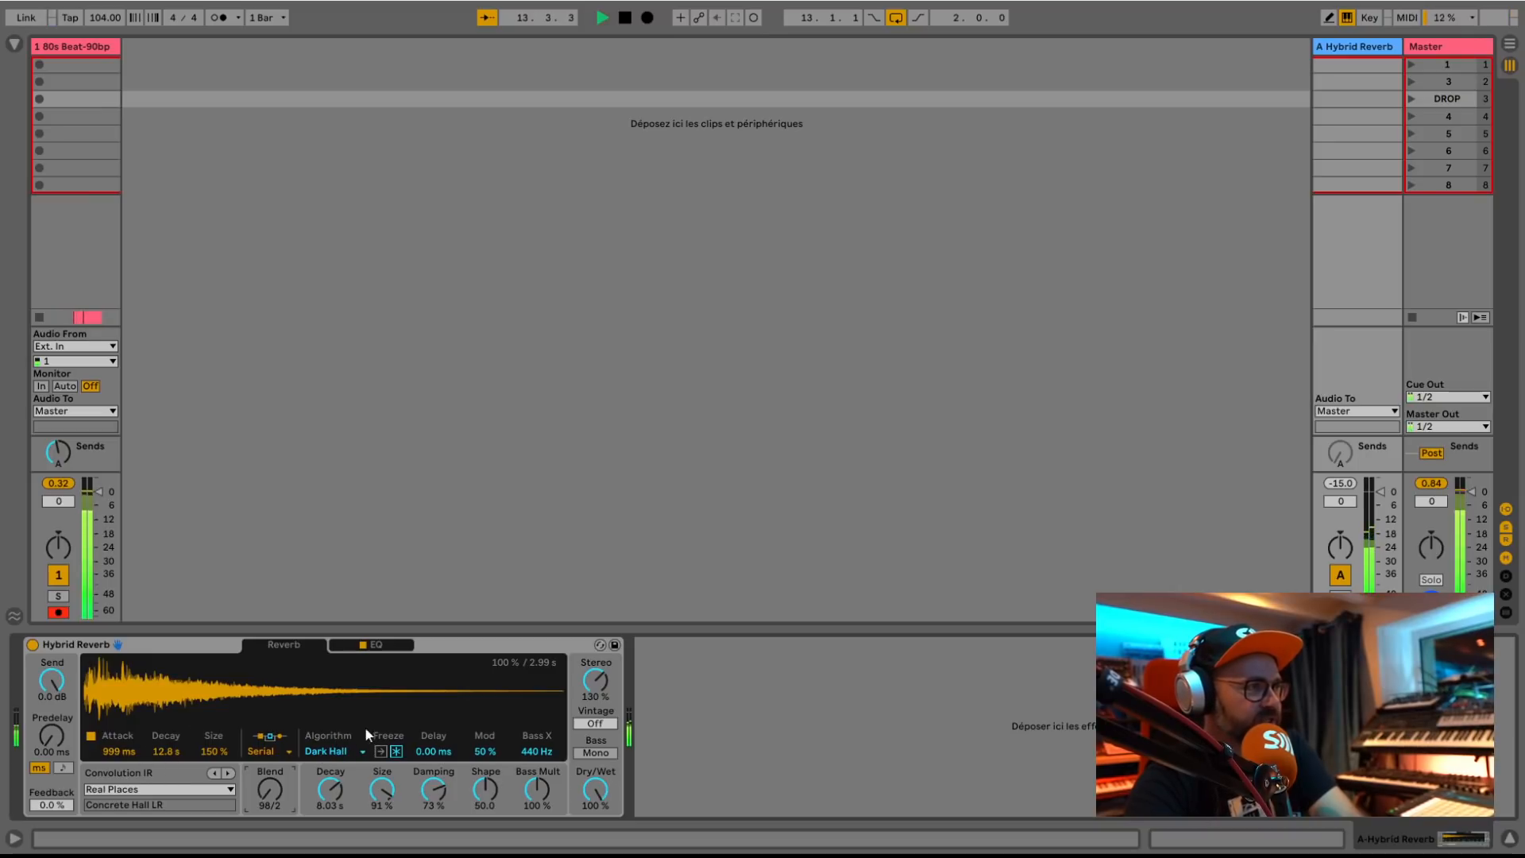
Set the convolution reverb's Attack to 140 ms, Decay to 20 s and Size to 500 % while the beat plays
{"action": "left_click_drag", "start_coordinate": [166, 751], "coordinate": [168, 775]}
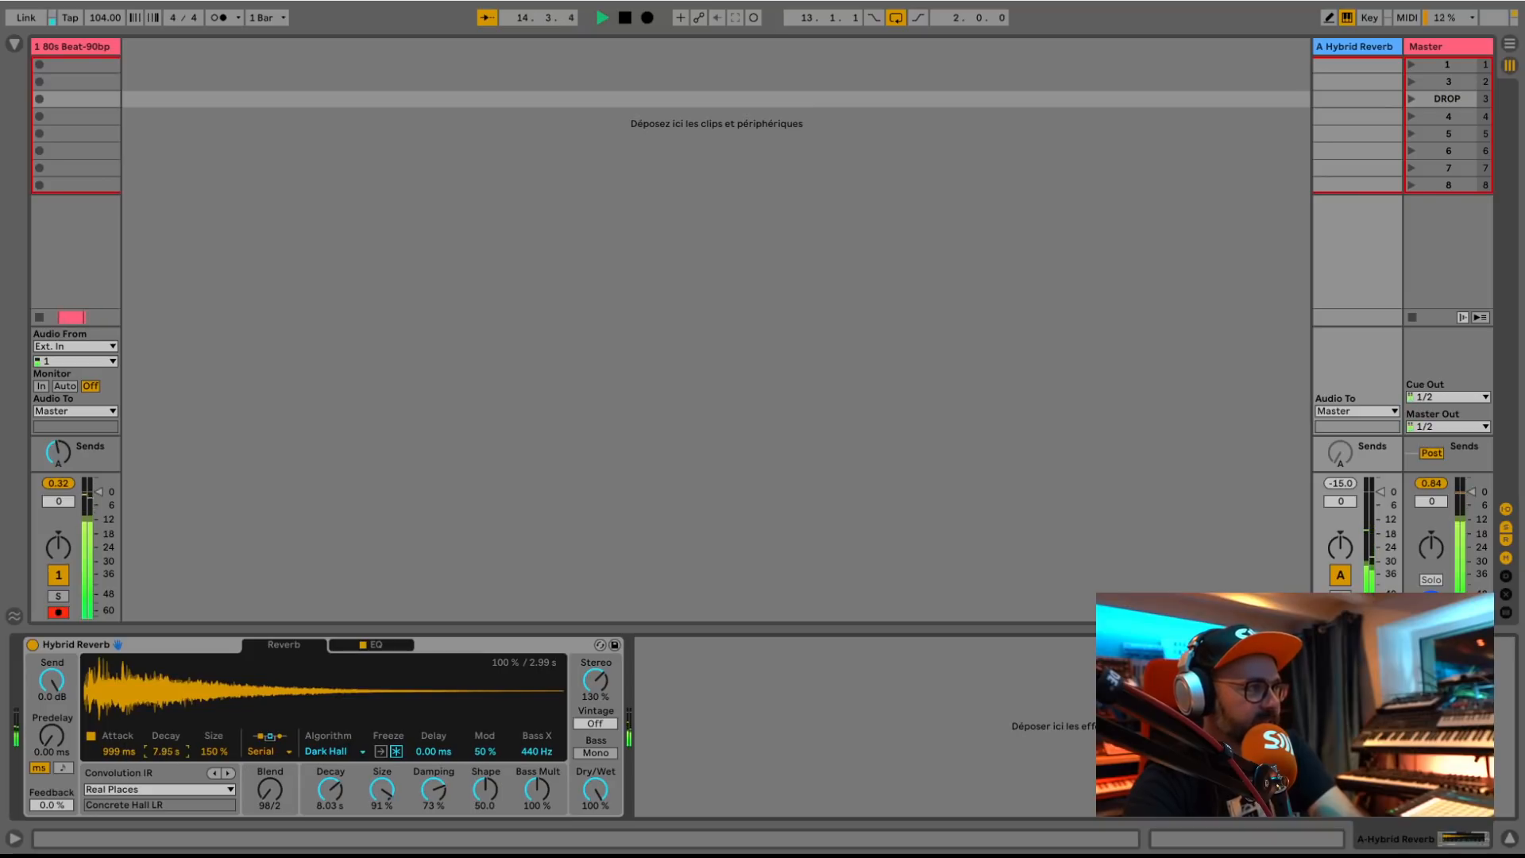
{"action": "left_click_drag", "start_coordinate": [213, 751], "coordinate": [123, 782]}
{"action": "left_click", "coordinate": [159, 750]}
{"action": "type", "text": "20"}
{"action": "key", "text": "Return"}
{"action": "left_click", "coordinate": [202, 753]}
{"action": "type", "text": "500"}
{"action": "key", "text": "Return"}
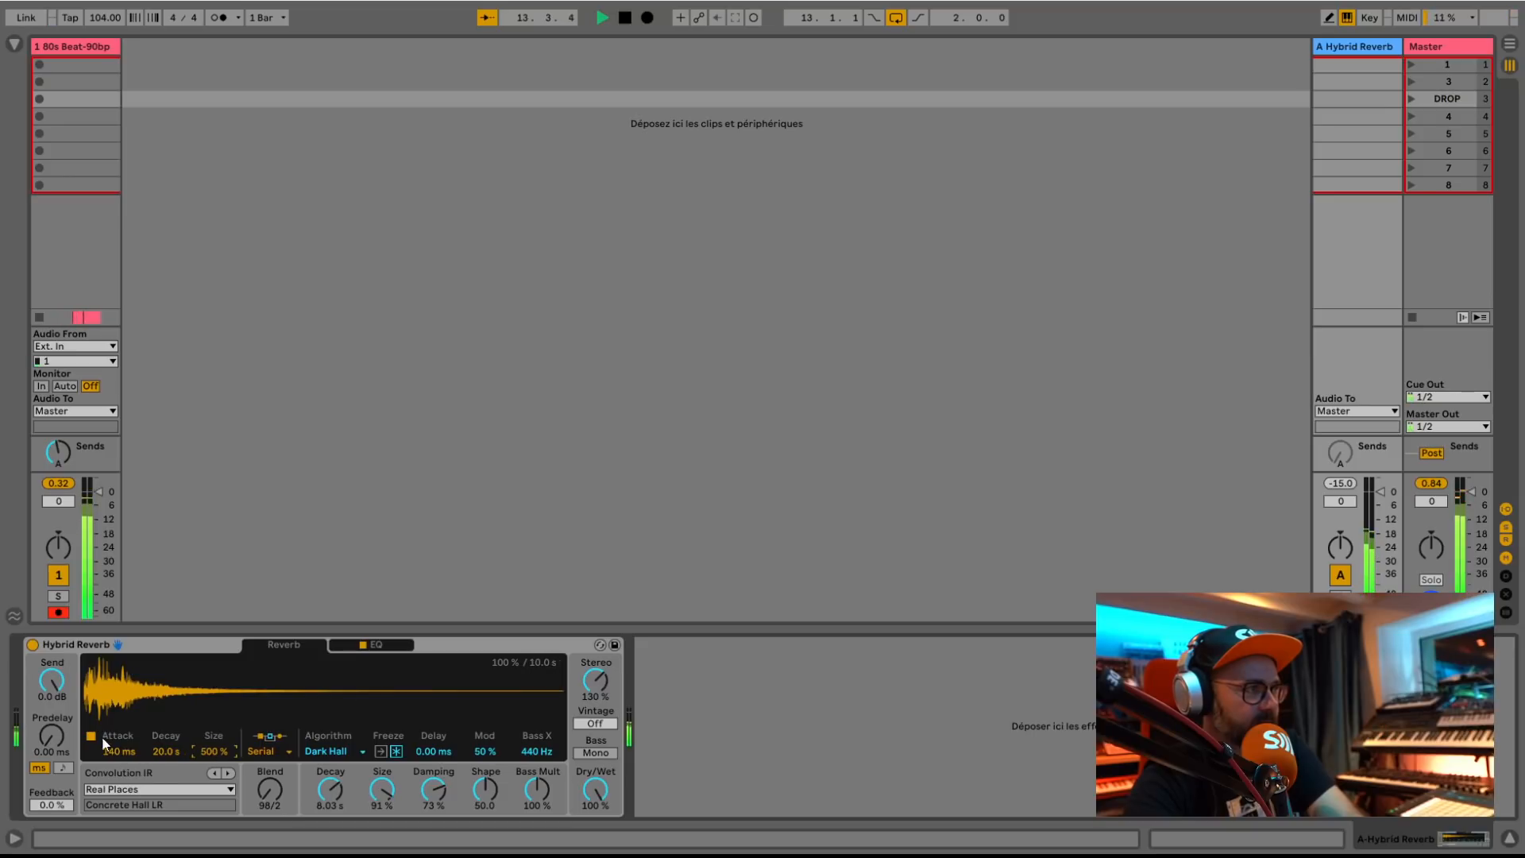
{"action": "mouse_move", "coordinate": [53, 735]}
{"action": "left_mouse_down"}
{"action": "mouse_move", "coordinate": [52, 699]}
{"action": "mouse_move", "coordinate": [52, 747]}
{"action": "left_mouse_up"}
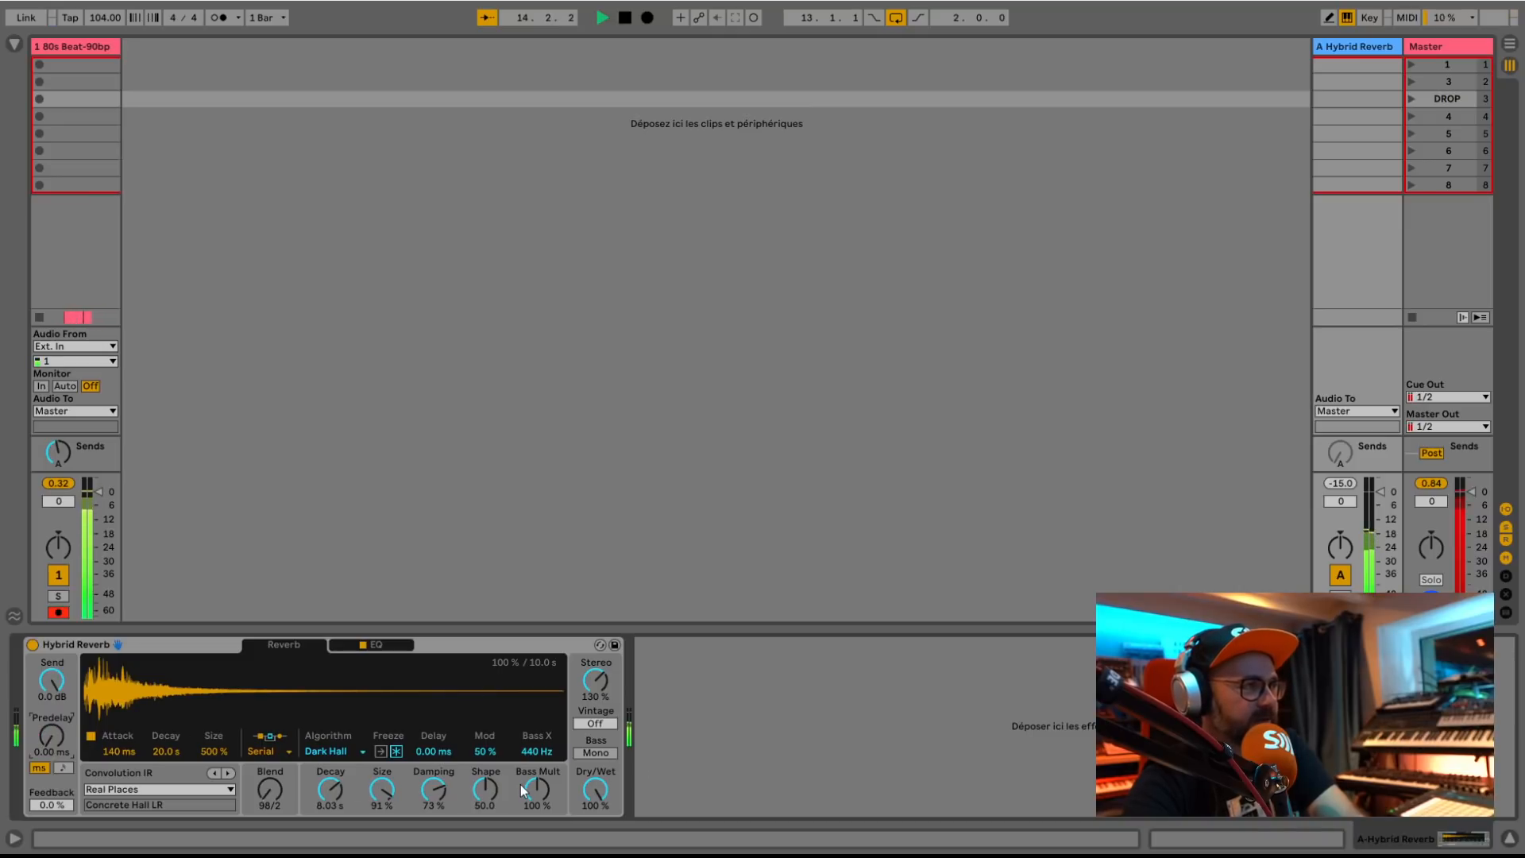
Change the convolution IR category to Chambers and Large Rooms and set the convolution Decay to 11.7 s
{"action": "left_click", "coordinate": [198, 801]}
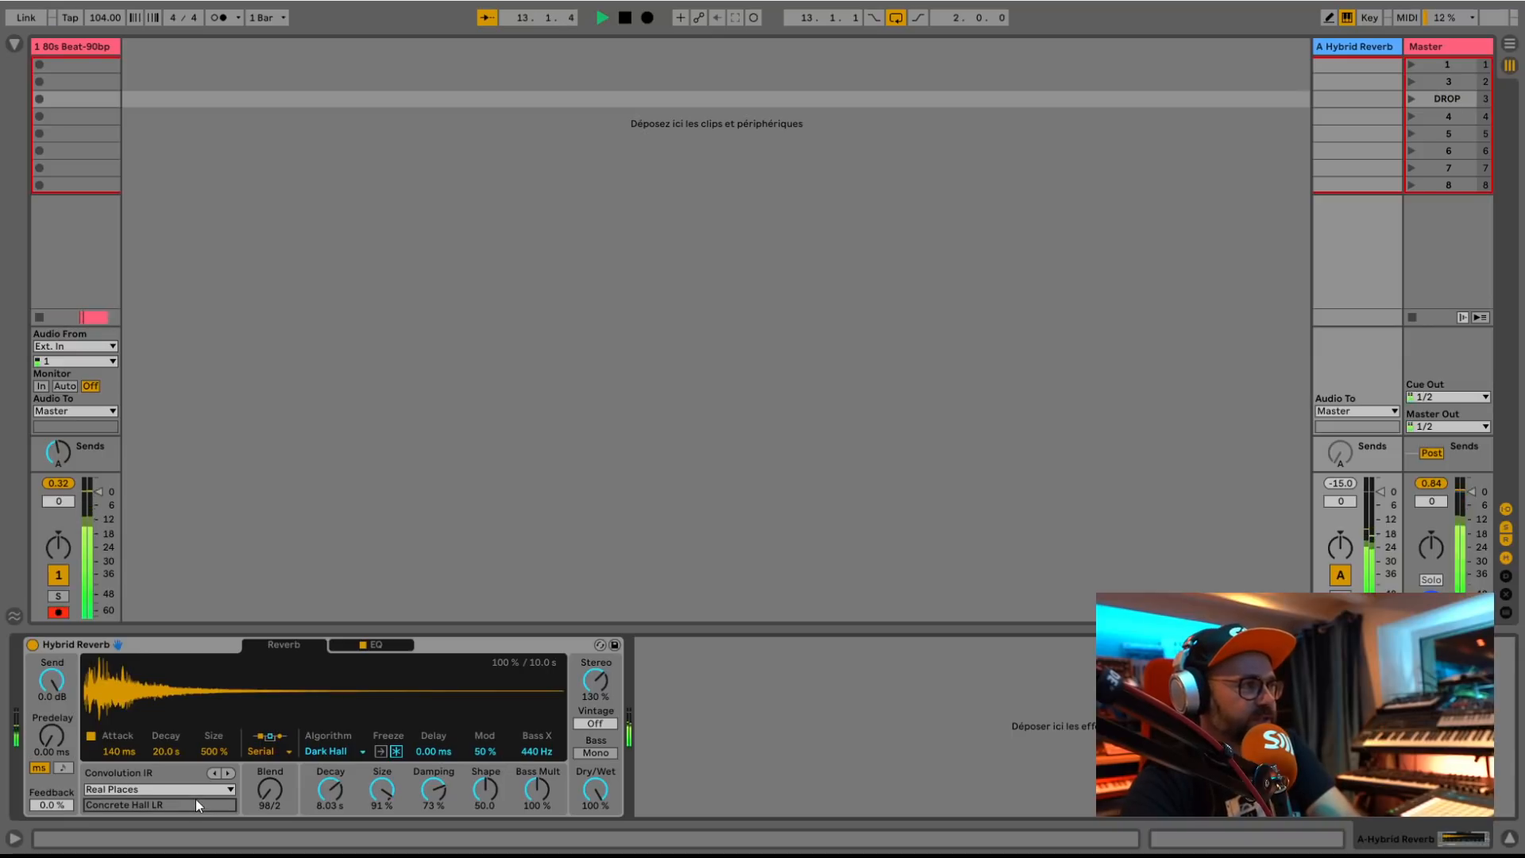
{"action": "left_click", "coordinate": [227, 789]}
{"action": "left_click", "coordinate": [202, 830]}
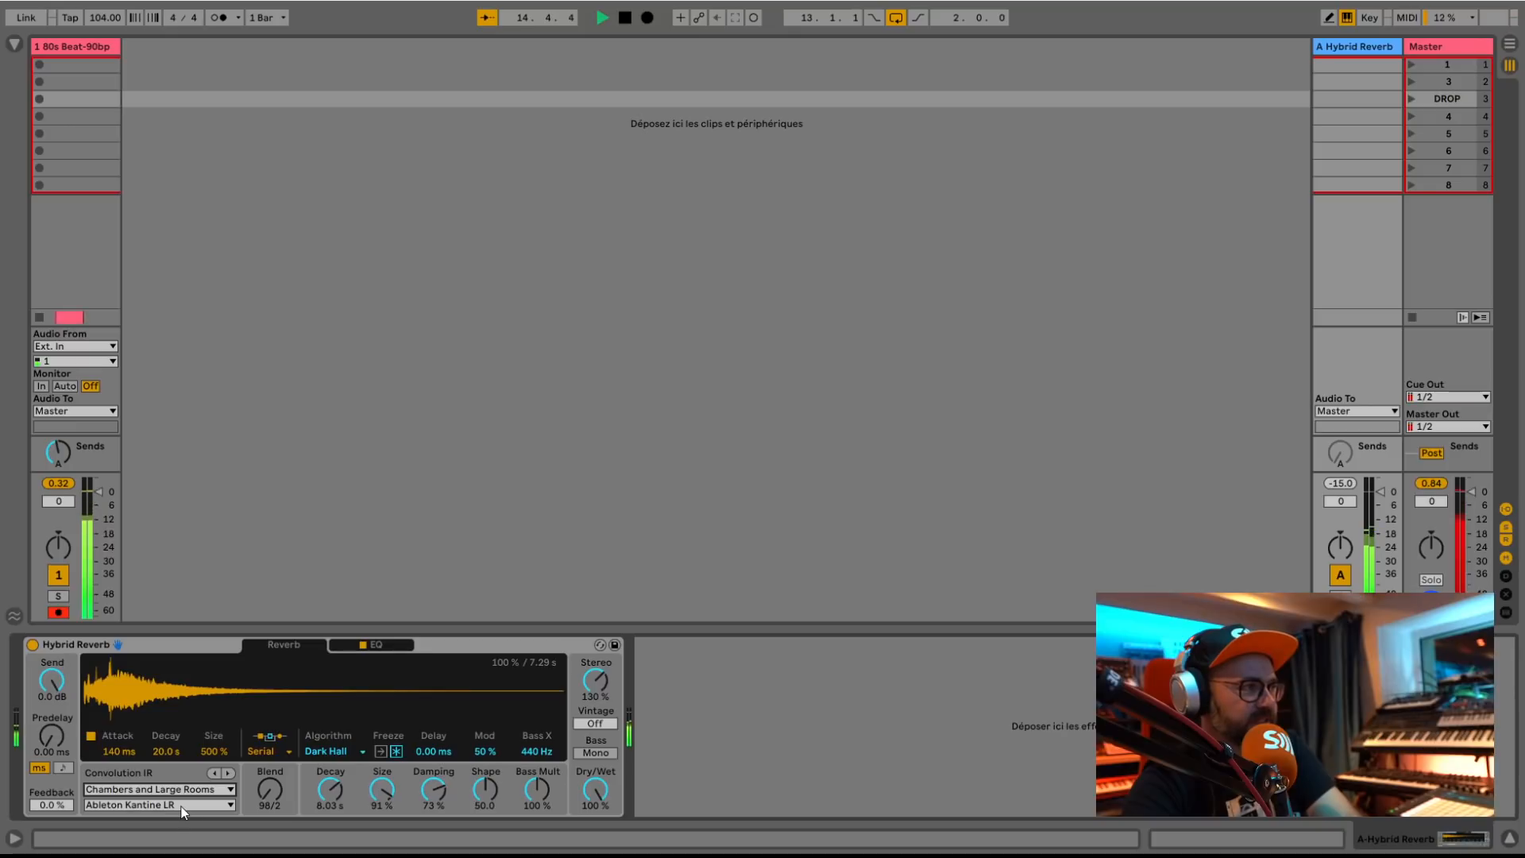
{"action": "left_click", "coordinate": [170, 738]}
{"action": "mouse_move", "coordinate": [170, 739]}
{"action": "left_mouse_down"}
{"action": "mouse_move", "coordinate": [170, 767]}
{"action": "mouse_move", "coordinate": [164, 749]}
{"action": "left_mouse_up"}
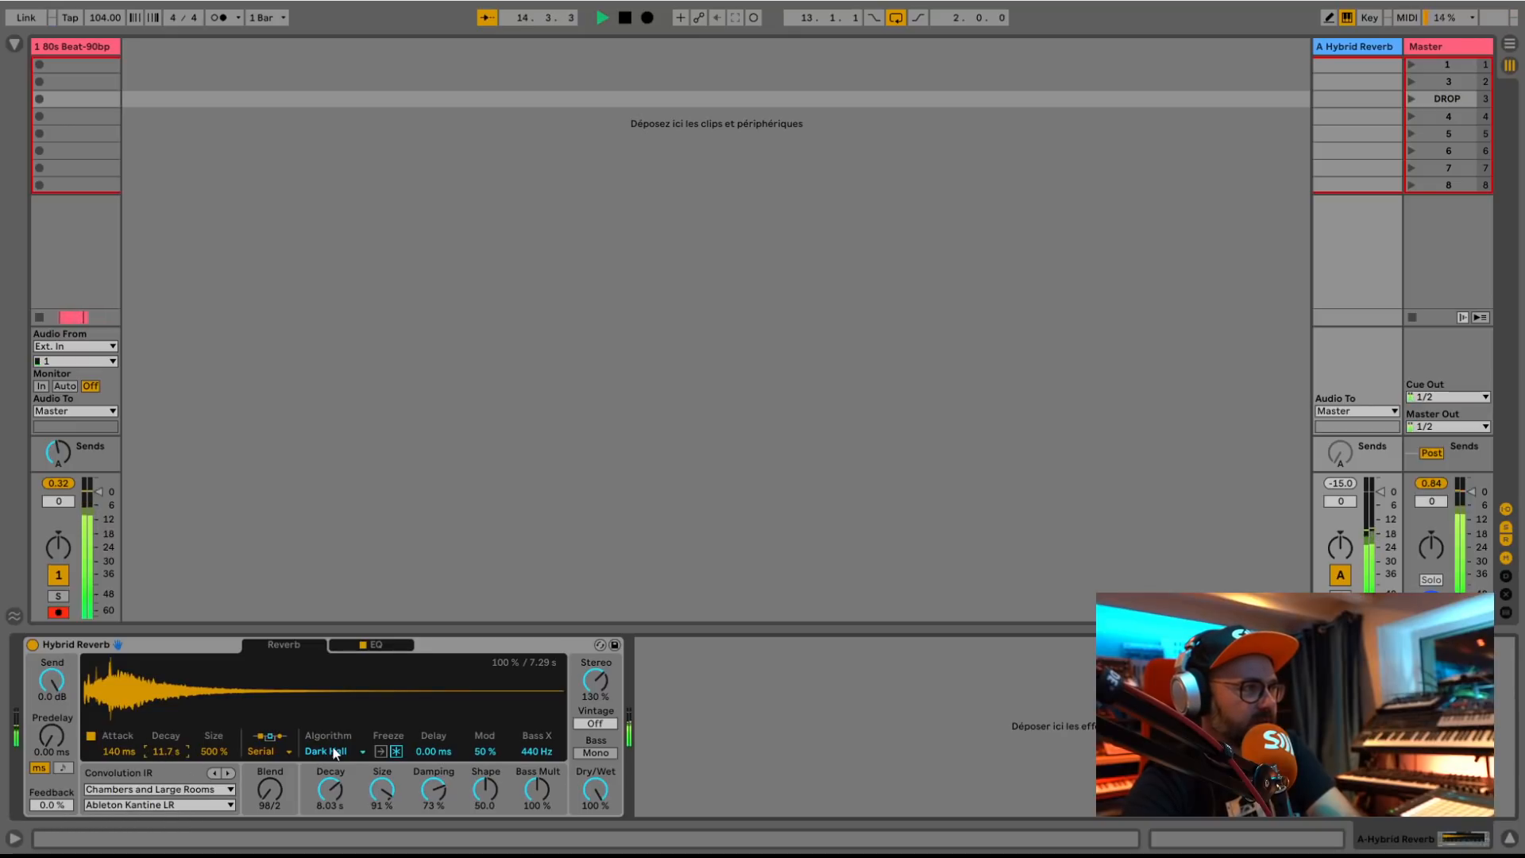
Raise the beat's send A to about -7.3 dB, lower the reverb return's volume to -12.4 dB, and stop playback
{"action": "mouse_move", "coordinate": [58, 452]}
{"action": "left_mouse_down"}
{"action": "mouse_move", "coordinate": [58, 438]}
{"action": "mouse_move", "coordinate": [58, 454]}
{"action": "left_mouse_up"}
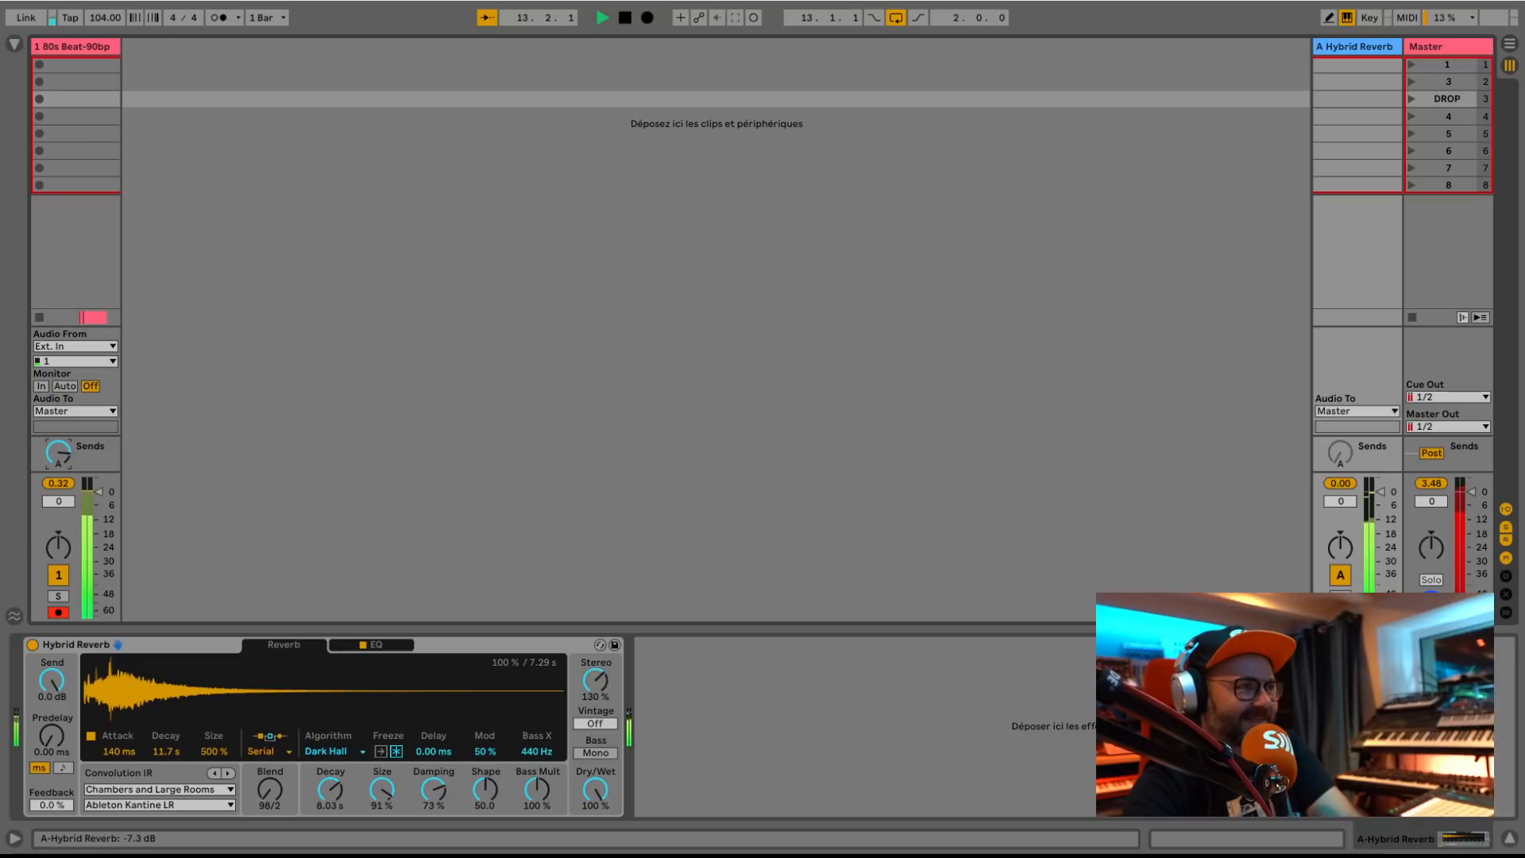
{"action": "left_click_drag", "start_coordinate": [1375, 496], "coordinate": [1362, 527]}
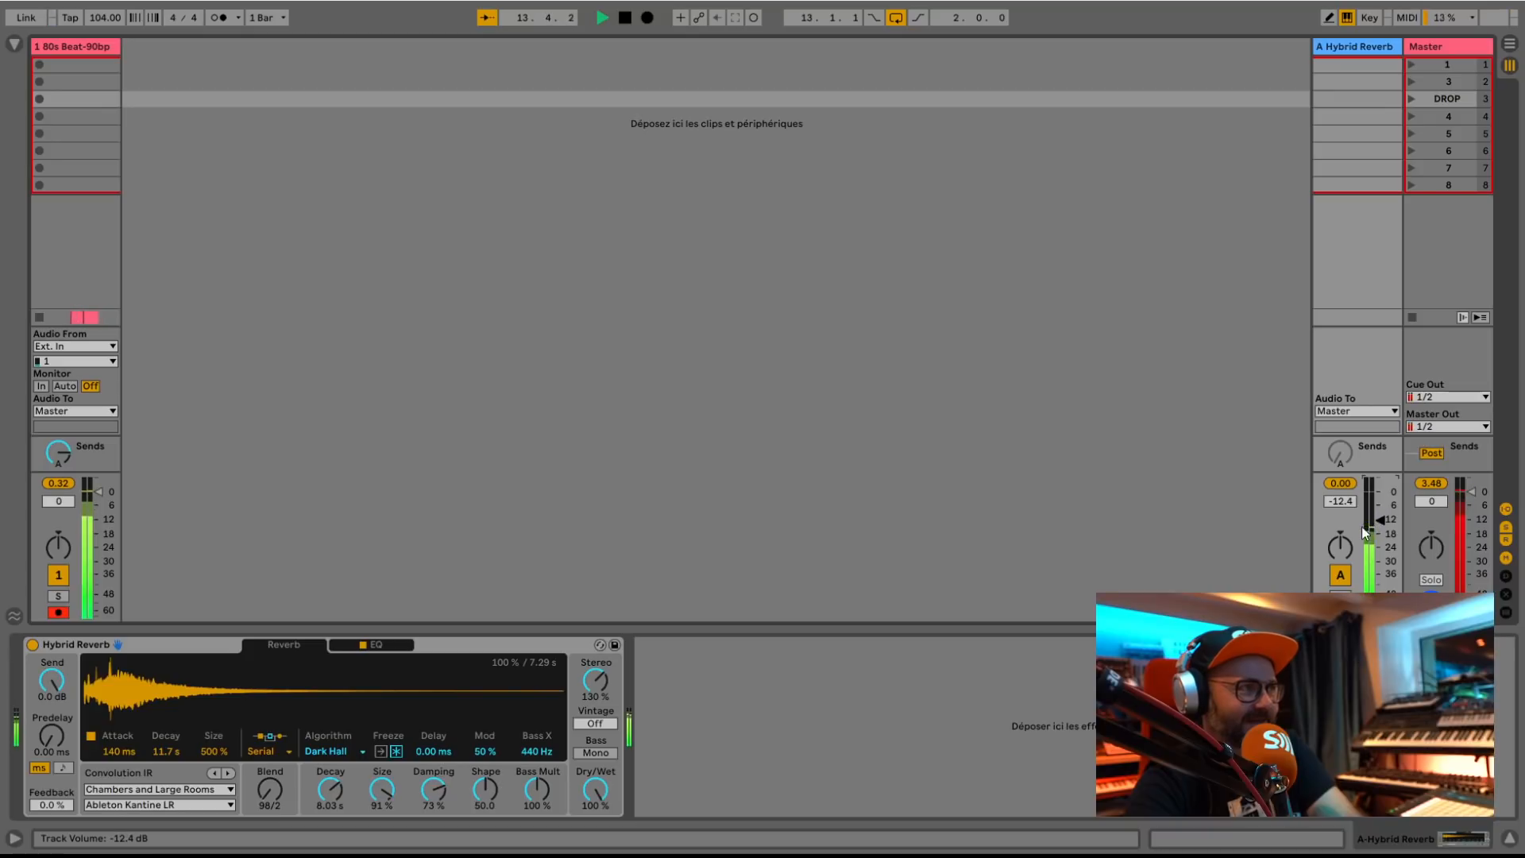
{"action": "key", "text": "space"}
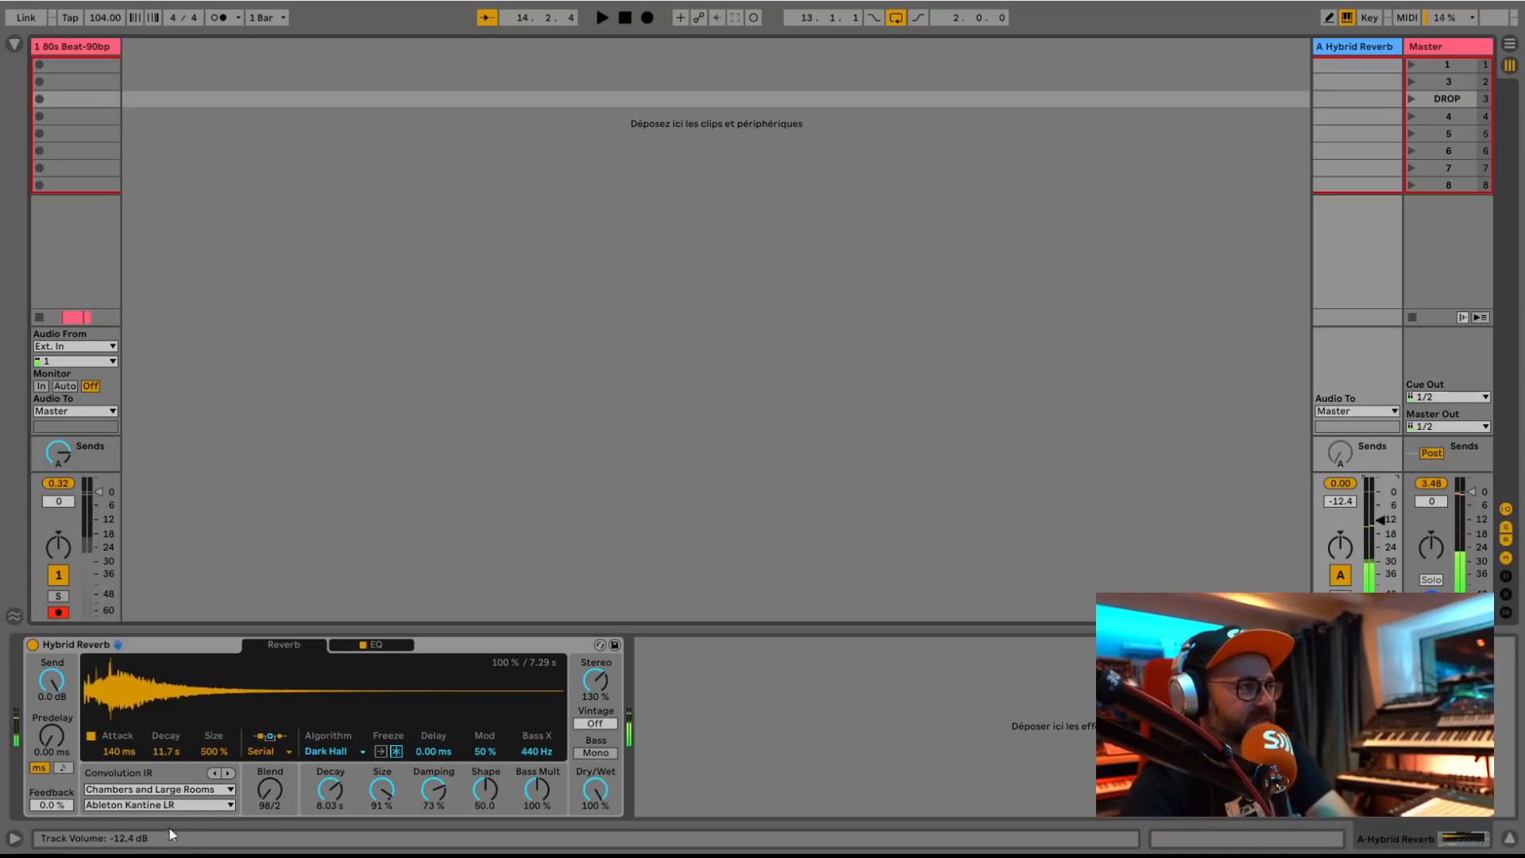
Set Hybrid Reverb's Blend to 49/51 and its convolution IR category to Made for Drums, and start playback of the beat
{"action": "left_click_drag", "start_coordinate": [270, 789], "coordinate": [269, 828]}
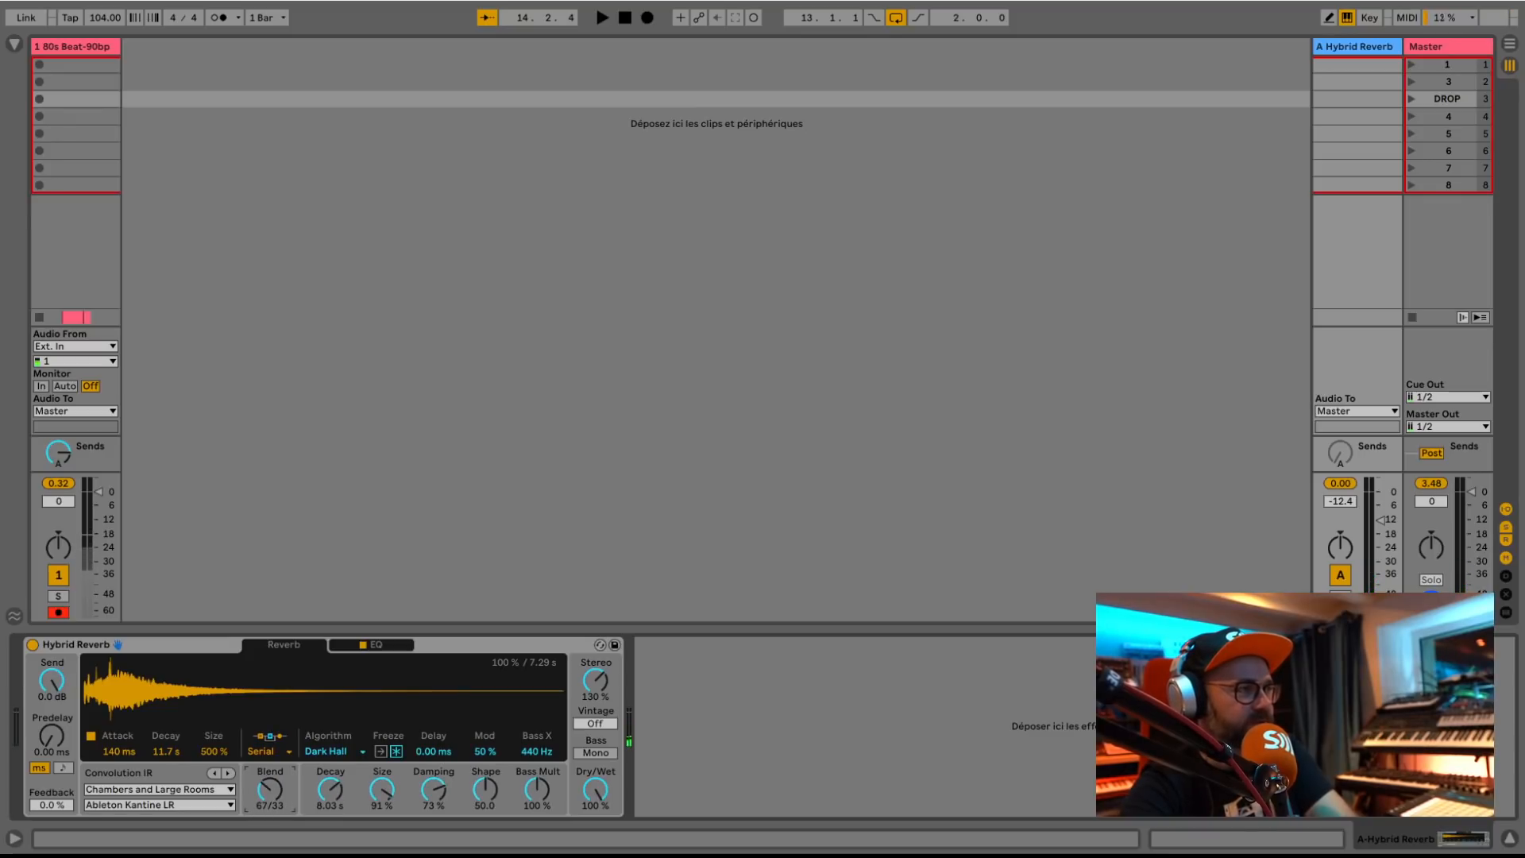
{"action": "left_click", "coordinate": [203, 788]}
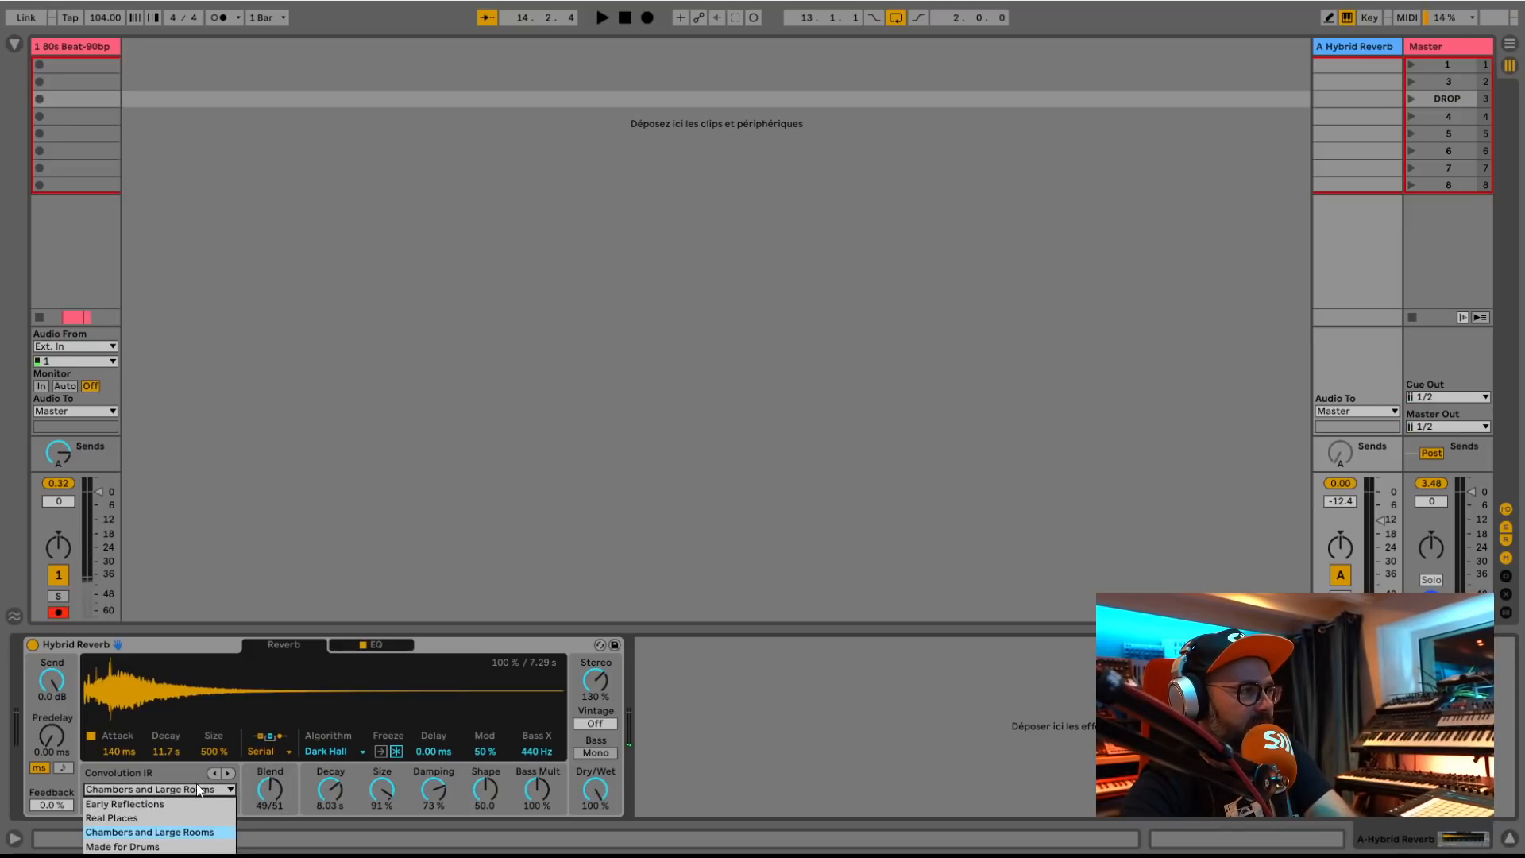
{"action": "left_click", "coordinate": [160, 847]}
{"action": "key", "text": "space"}
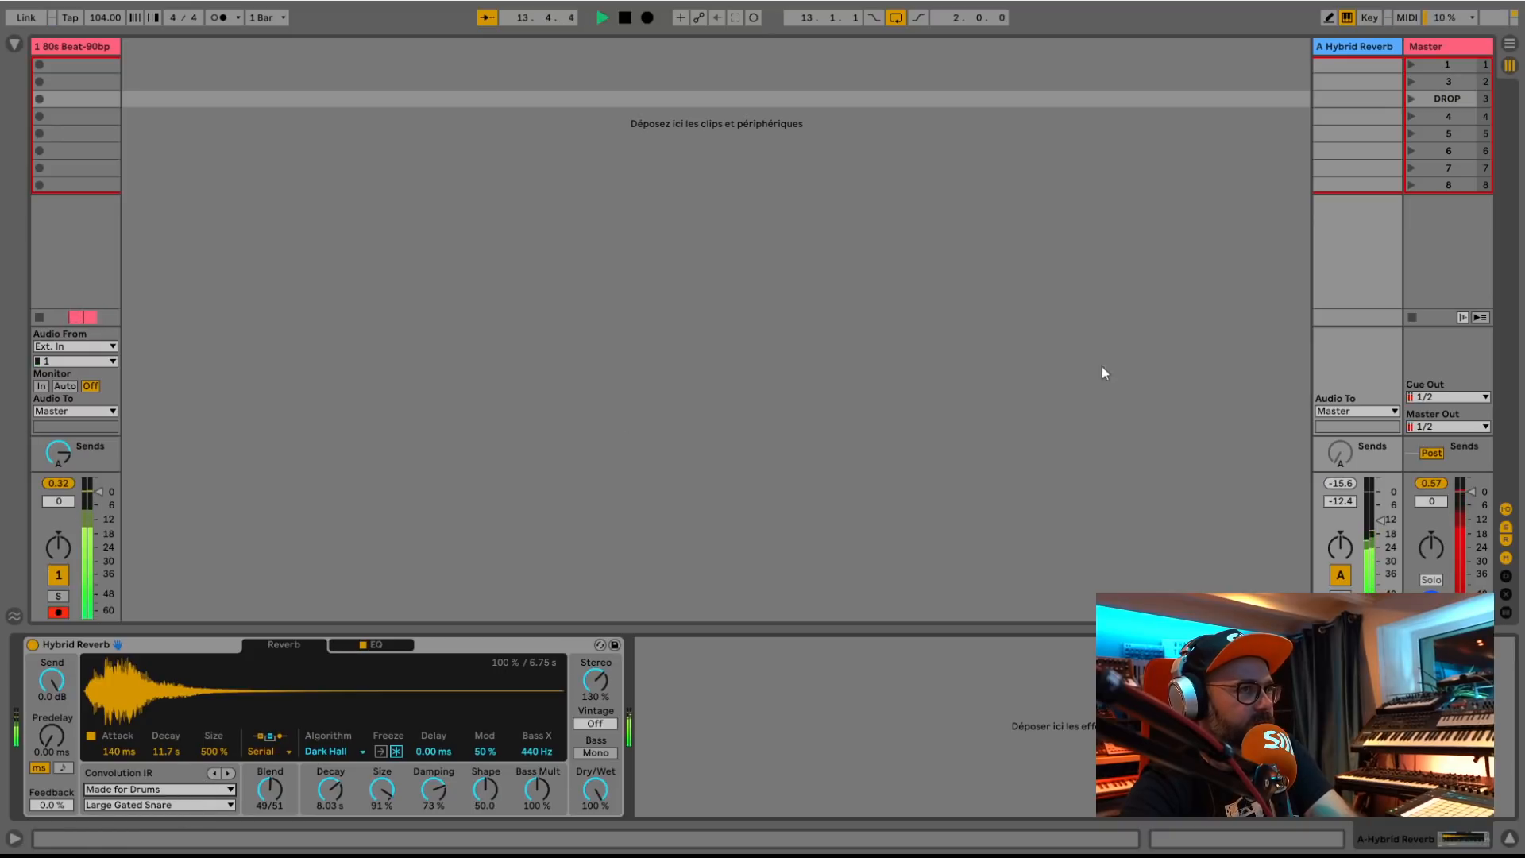
Set the reverb return's volume to -5.0 dB, the master volume to -4.6 dB, and the convolution Decay to 20 s
{"action": "mouse_move", "coordinate": [1379, 519]}
{"action": "left_mouse_down"}
{"action": "mouse_move", "coordinate": [1380, 502]}
{"action": "mouse_move", "coordinate": [1452, 499]}
{"action": "left_mouse_up"}
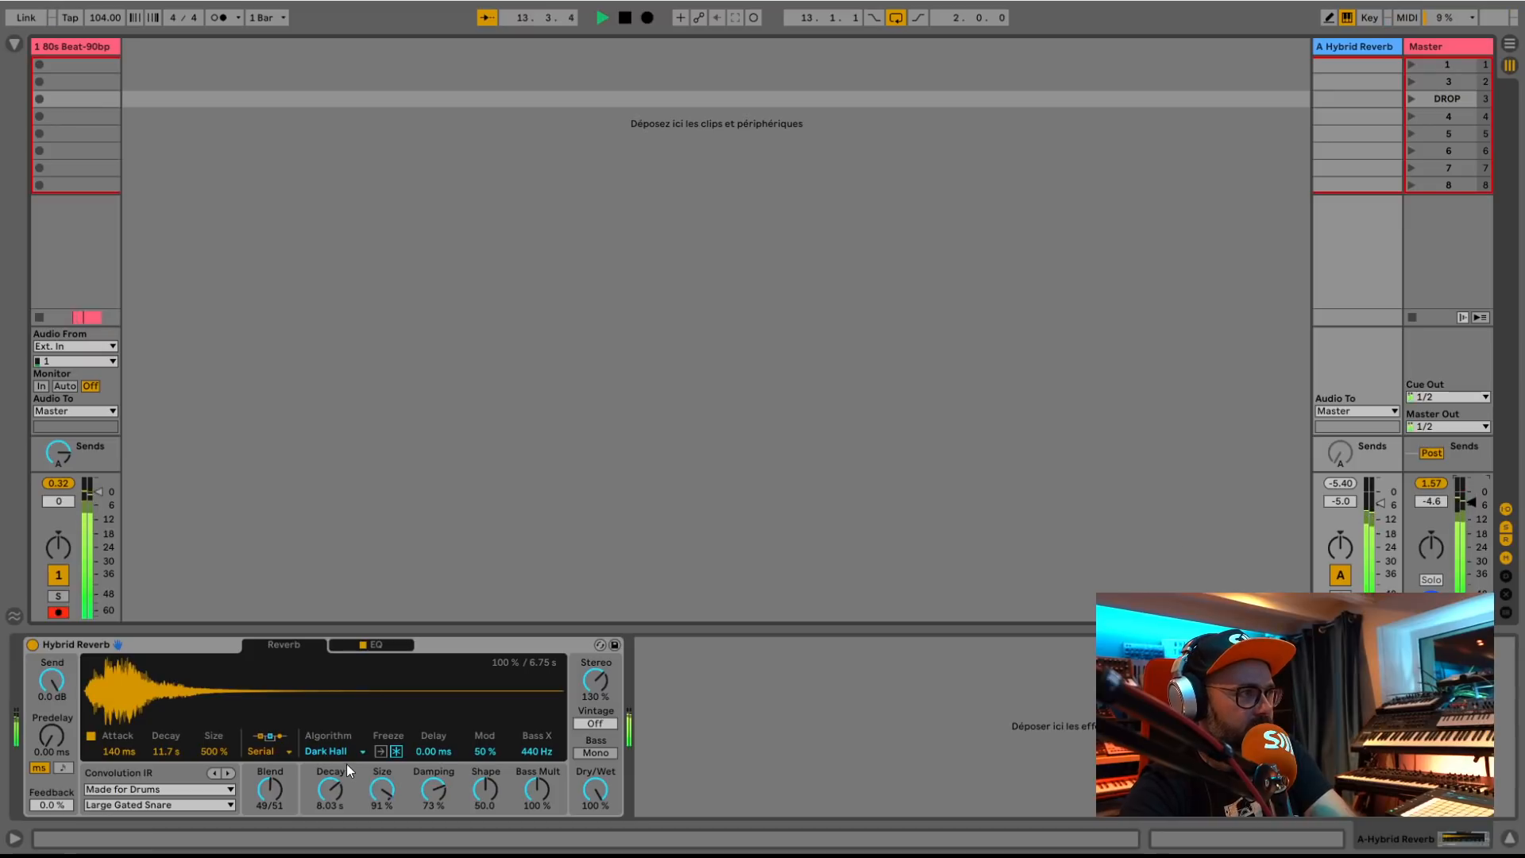
{"action": "left_click_drag", "start_coordinate": [166, 750], "coordinate": [166, 699]}
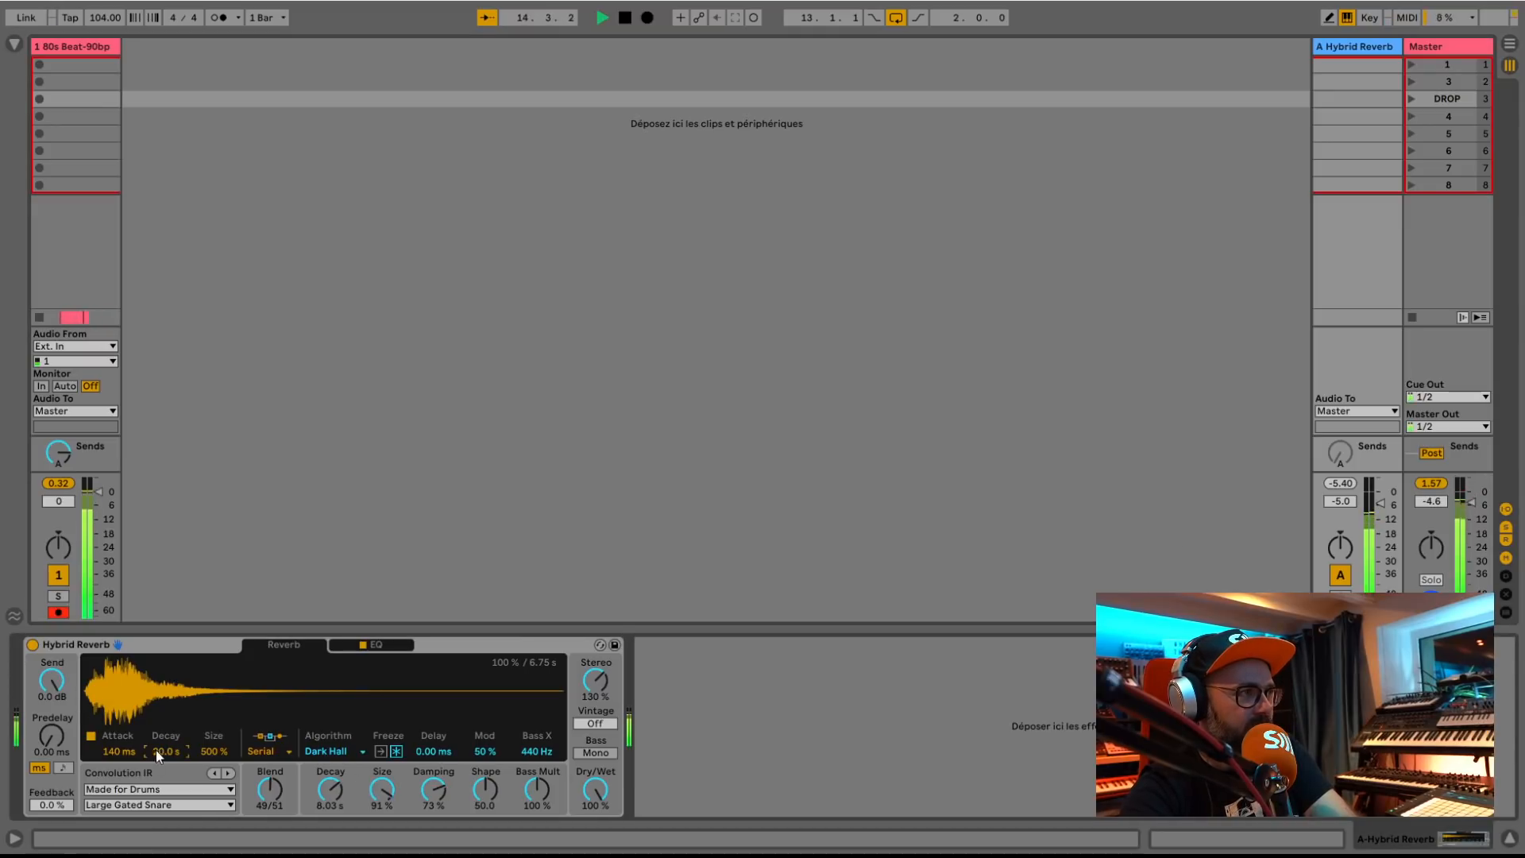
Switch the Predelay to tempo sync at 3/16, set its Feedback to 82 %, and play the beat briefly to hear it
{"action": "left_click", "coordinate": [52, 734]}
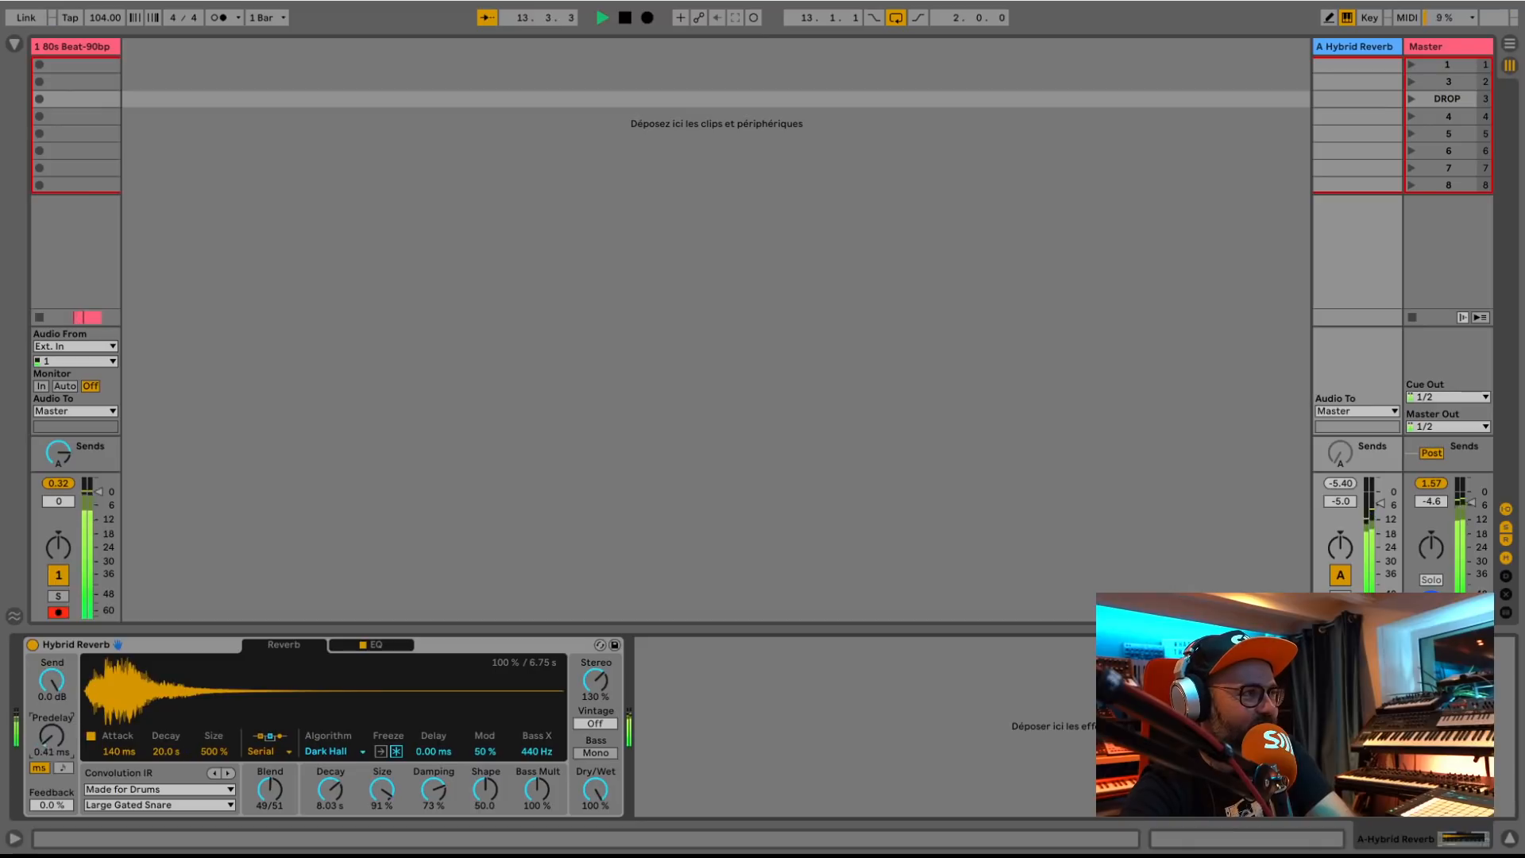
{"action": "key", "text": "space"}
{"action": "left_click", "coordinate": [63, 767]}
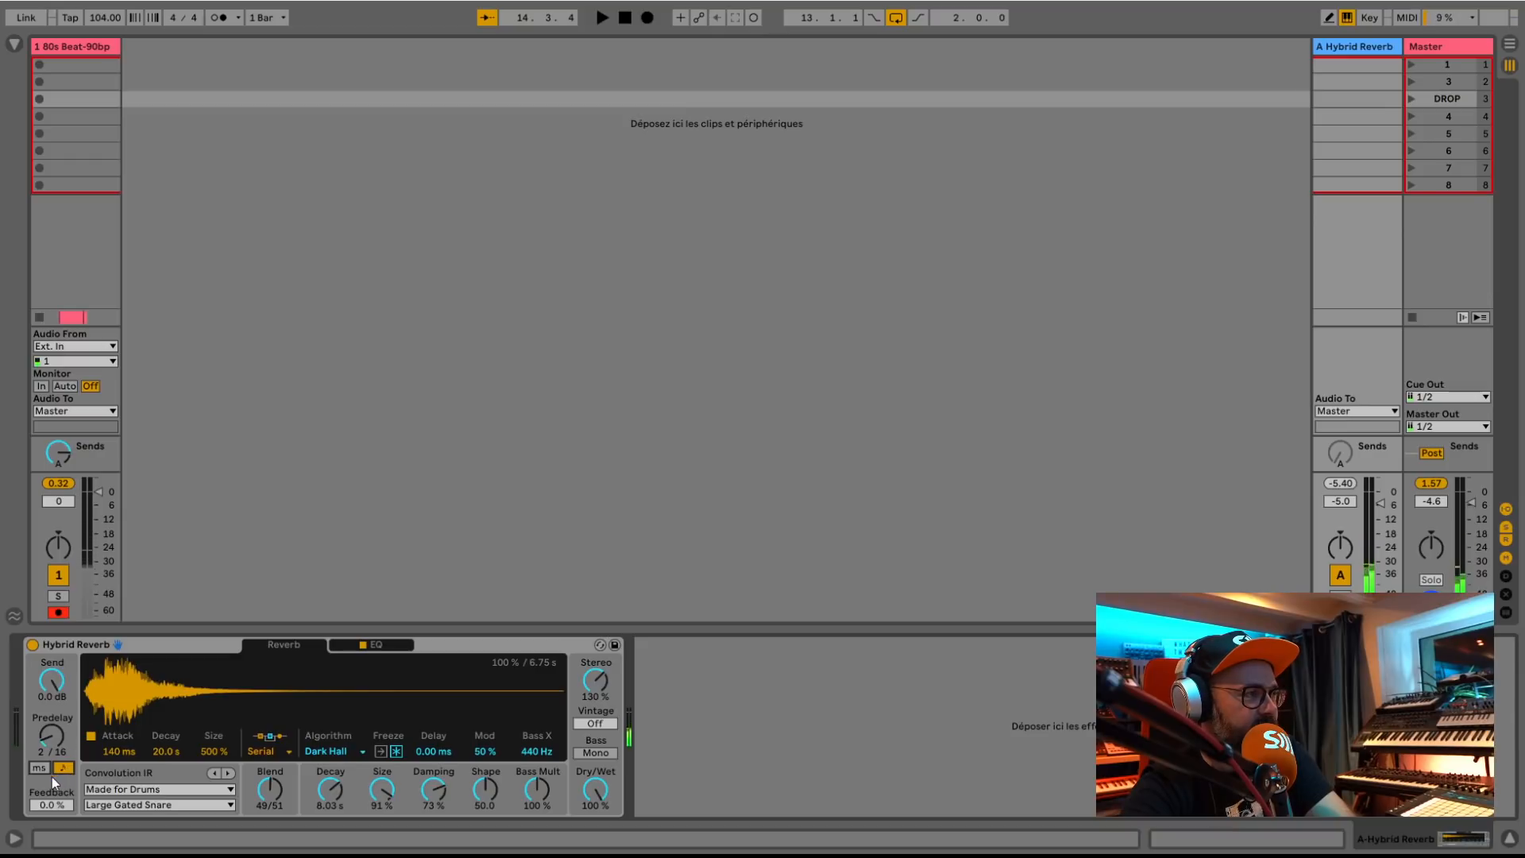
{"action": "left_click_drag", "start_coordinate": [52, 735], "coordinate": [51, 723]}
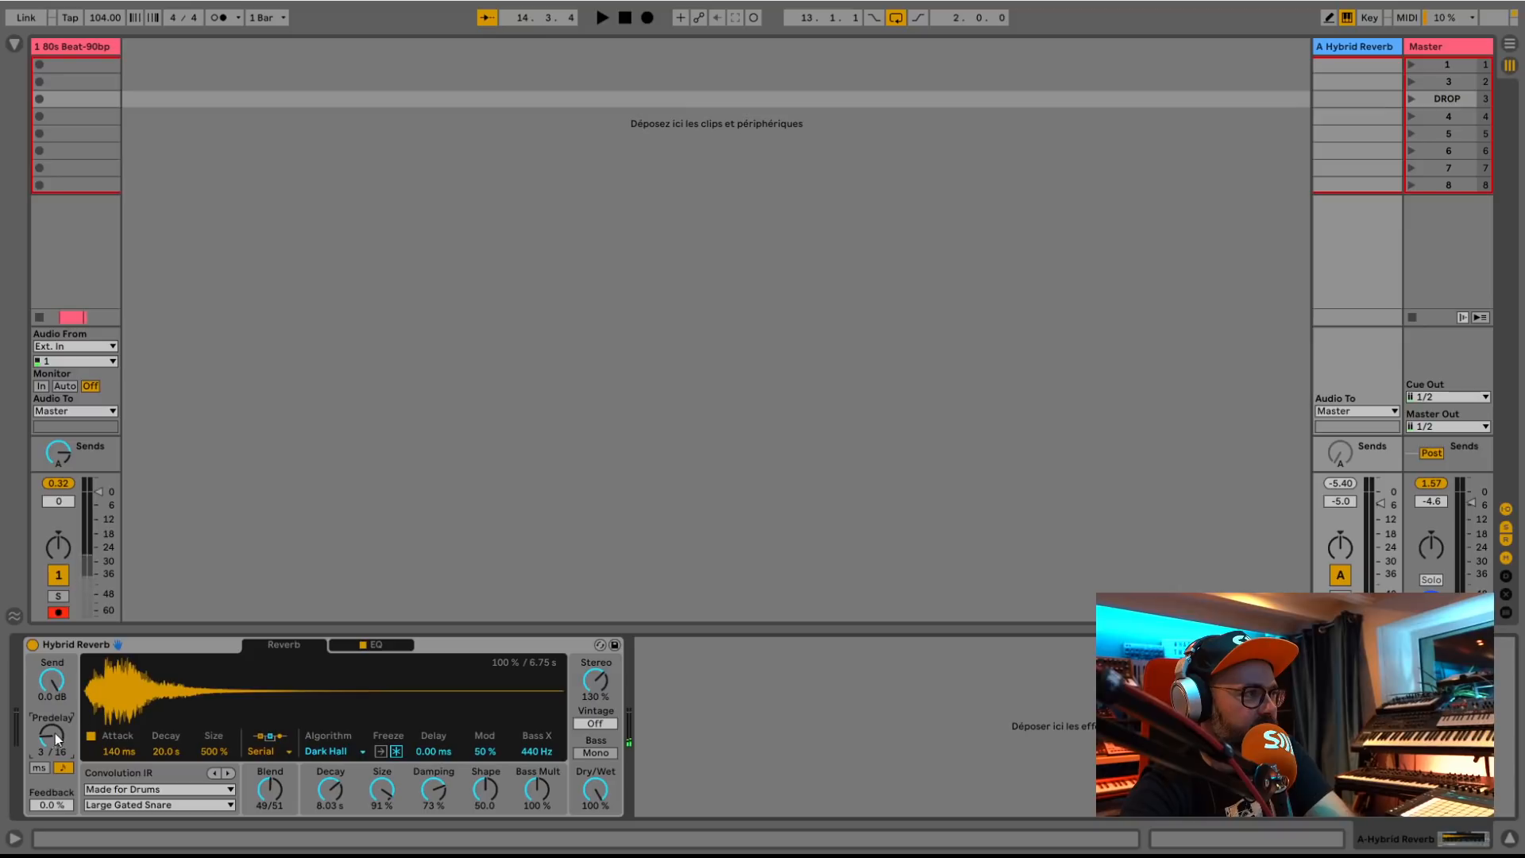
{"action": "mouse_move", "coordinate": [51, 804]}
{"action": "left_mouse_down"}
{"action": "mouse_move", "coordinate": [51, 782]}
{"action": "mouse_move", "coordinate": [52, 814]}
{"action": "left_mouse_up"}
{"action": "key", "text": "space"}
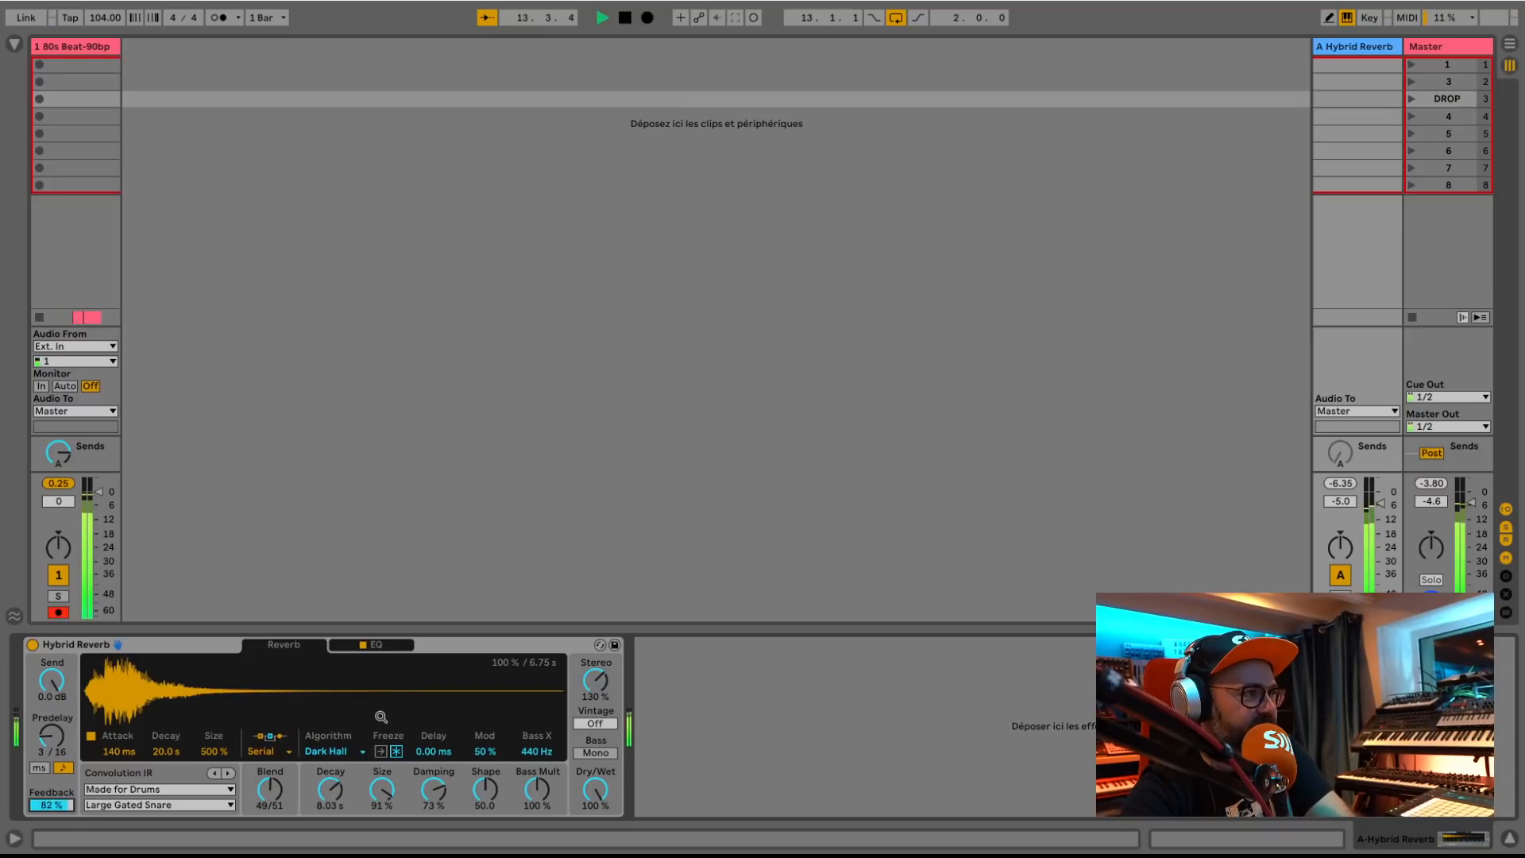
{"action": "key", "text": "space"}
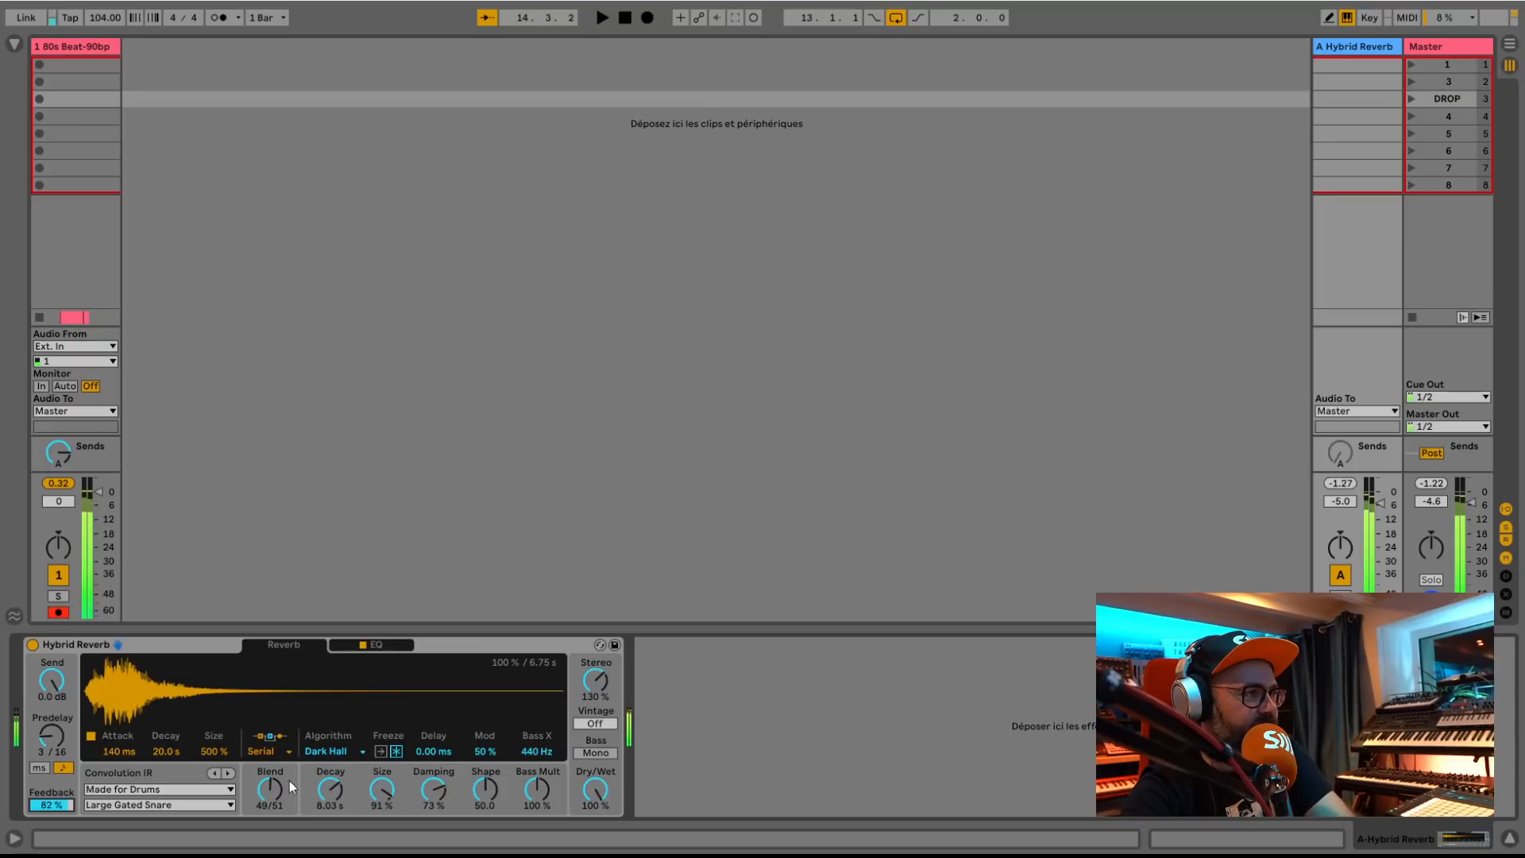
Set Blend to 0/100 and the algorithm's Decay to 10.9 s, and try out Freeze while the beat plays
{"action": "left_click_drag", "start_coordinate": [270, 791], "coordinate": [325, 816]}
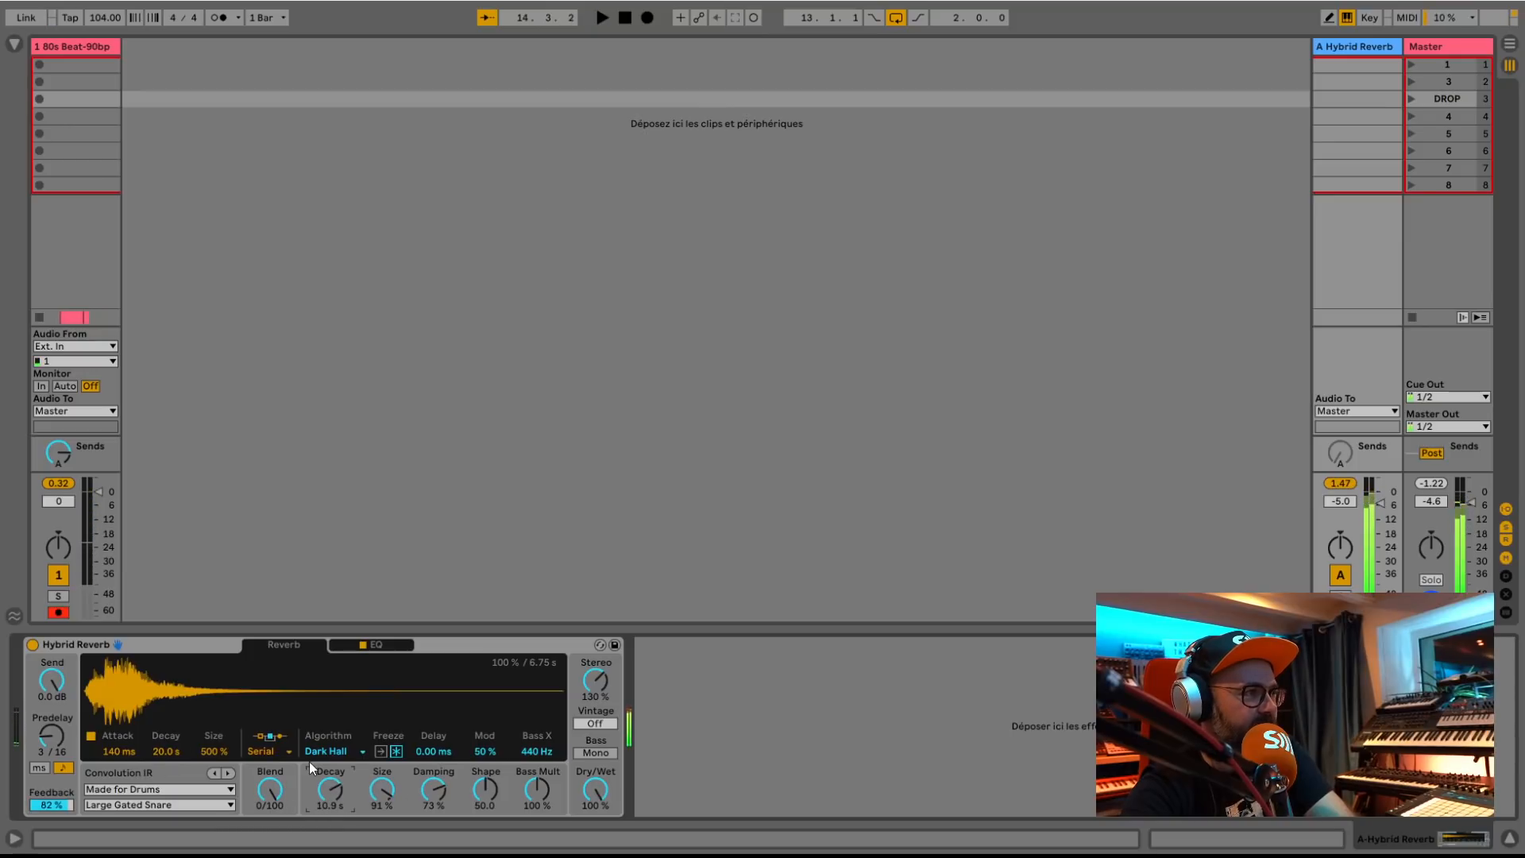
{"action": "left_click", "coordinate": [396, 751]}
{"action": "left_click", "coordinate": [397, 752]}
{"action": "key", "text": "space"}
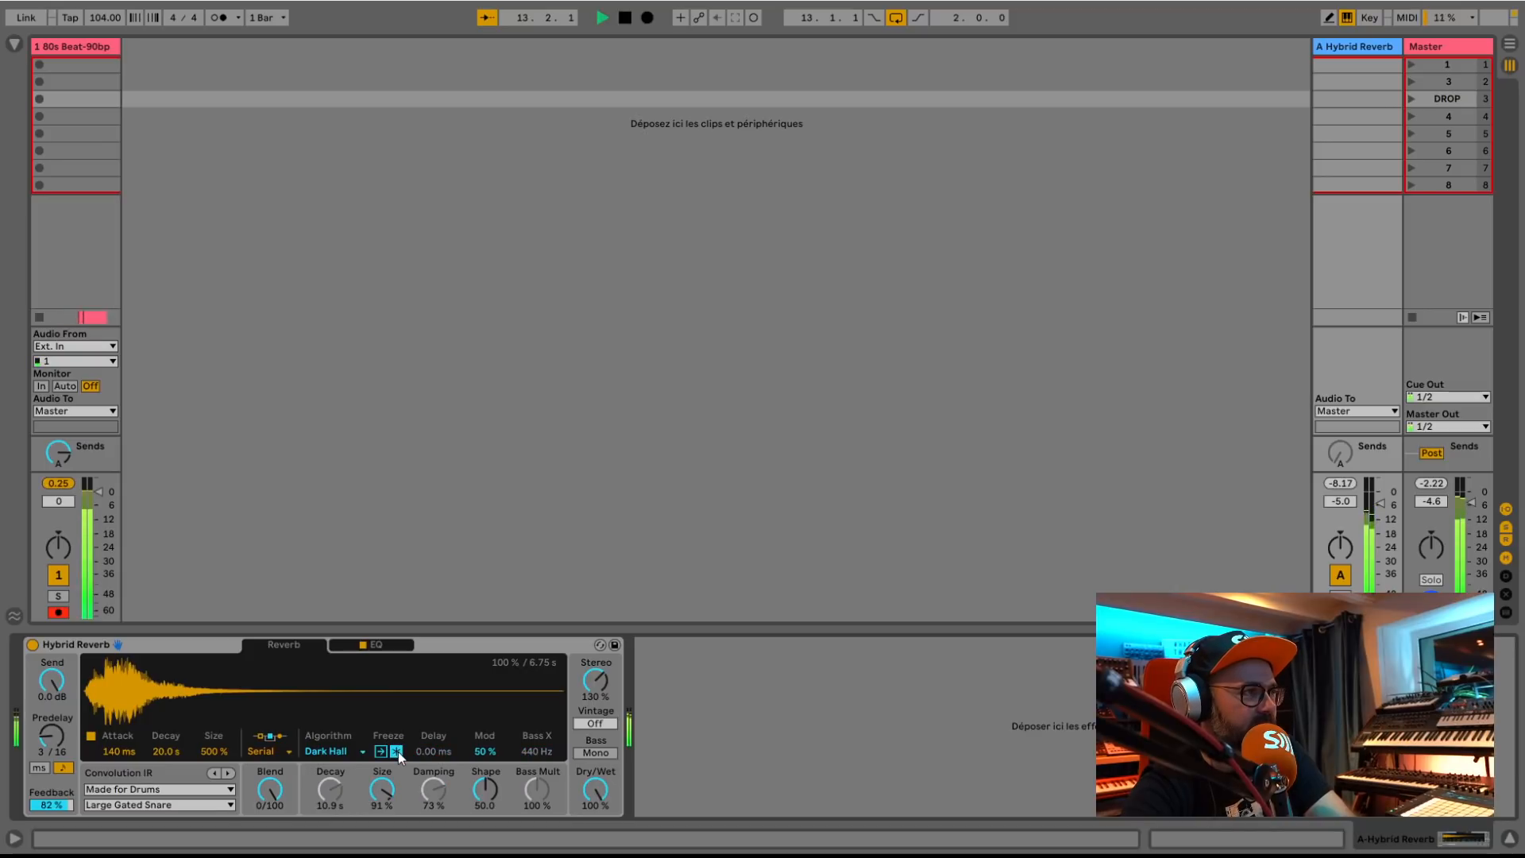
{"action": "key", "text": "space"}
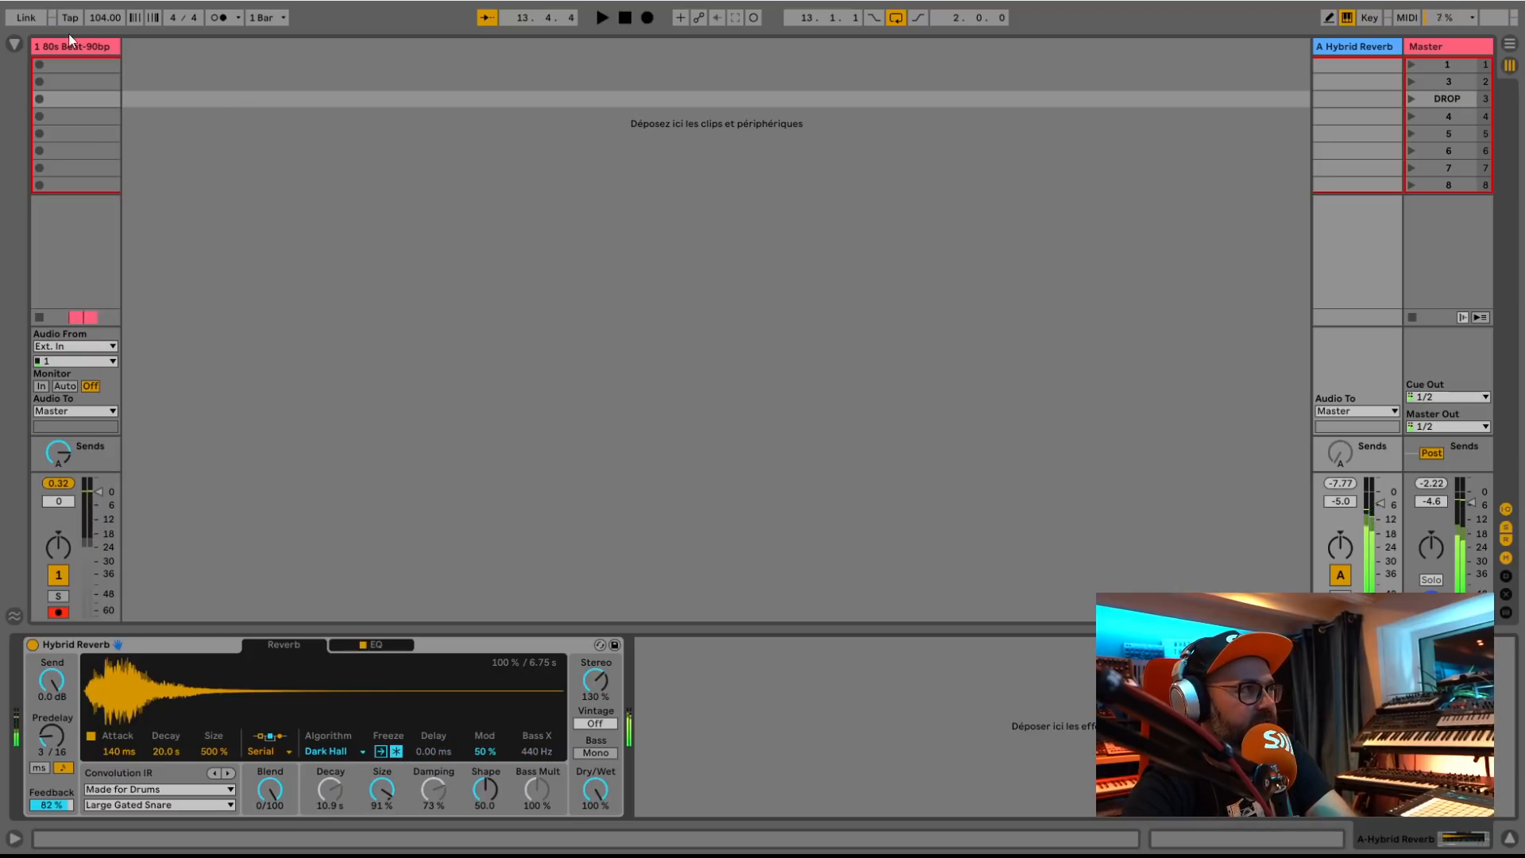
Turn off Hybrid Reverb's Freeze and audition several clips in the browser's Clips category
{"action": "left_click", "coordinate": [14, 43]}
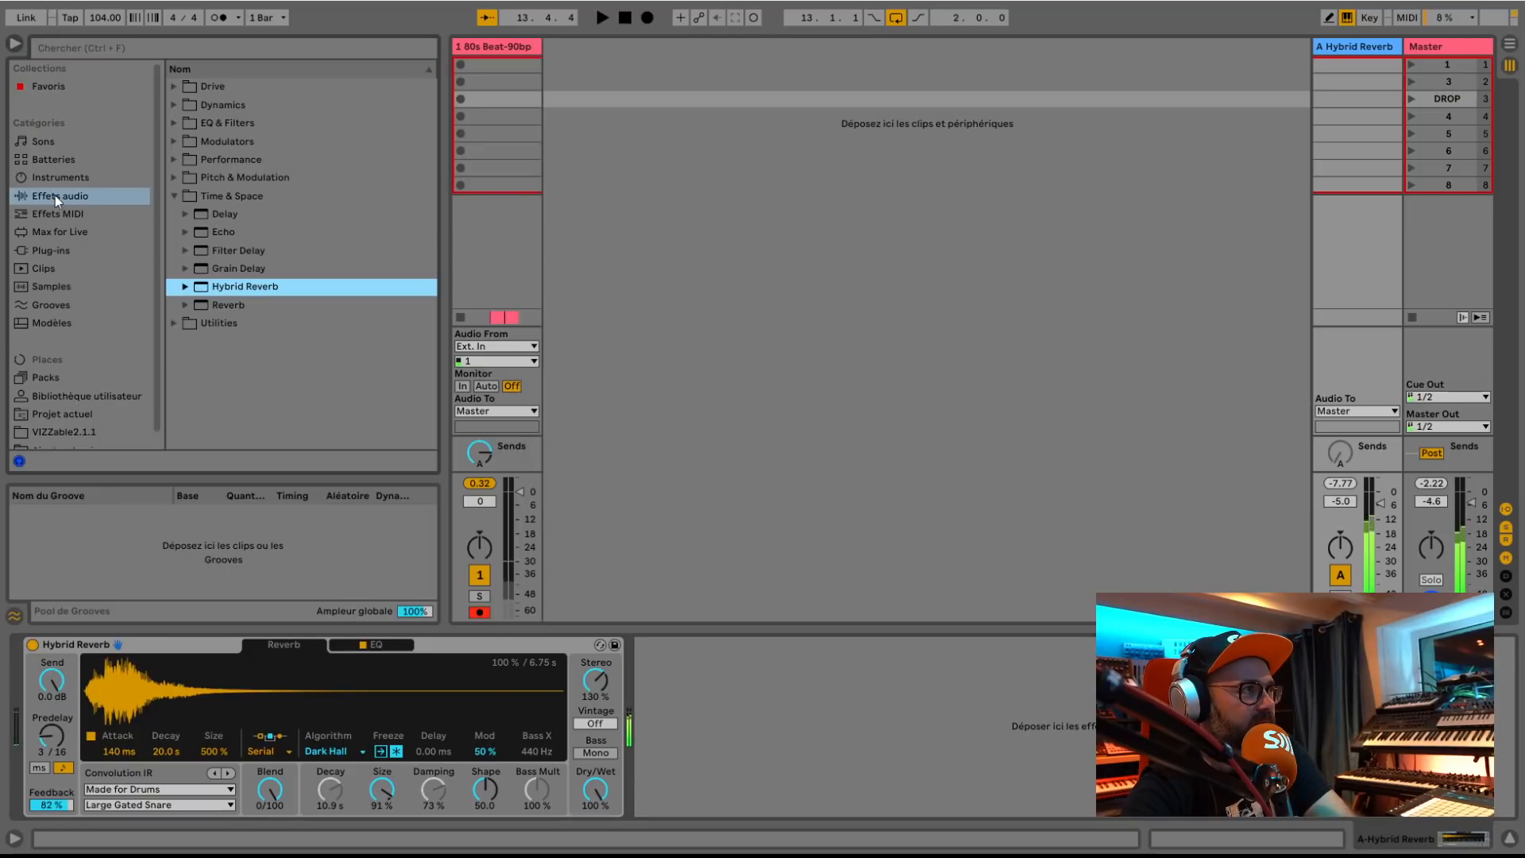
{"action": "left_click", "coordinate": [54, 268]}
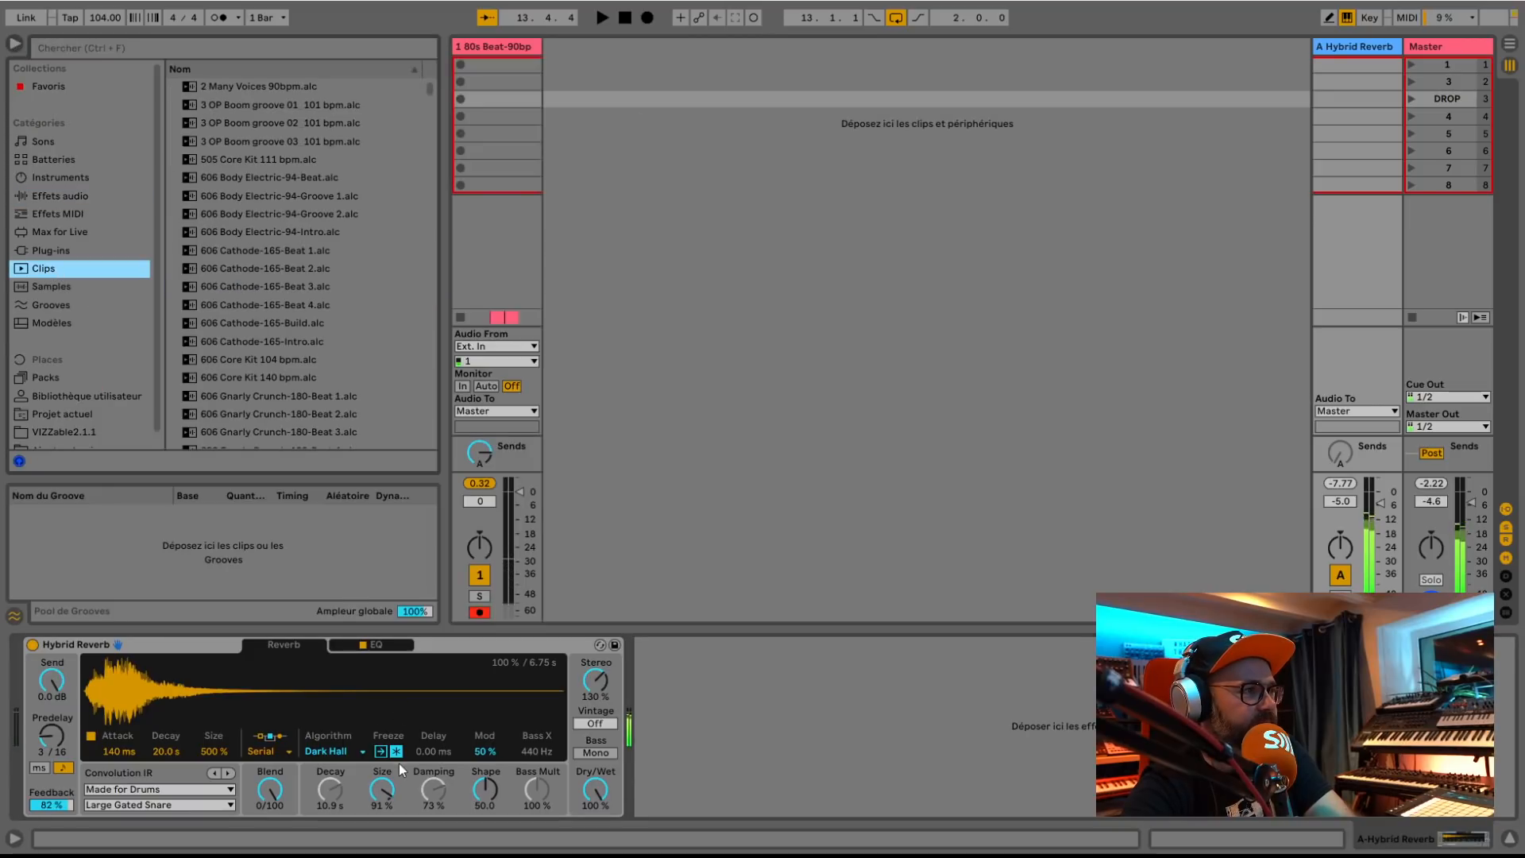
{"action": "left_click", "coordinate": [395, 752]}
{"action": "left_click", "coordinate": [248, 359]}
{"action": "left_click", "coordinate": [266, 286]}
{"action": "scroll", "coordinate": [282, 311], "scroll_direction": "down", "scroll_amount": 5}
{"action": "left_click", "coordinate": [242, 386]}
{"action": "scroll", "coordinate": [262, 385], "scroll_direction": "down", "scroll_amount": 10}
{"action": "left_click", "coordinate": [266, 315]}
Audition the Ambient Encounters and Arp Agile Shot samples in the browser's Samples category
{"action": "left_click", "coordinate": [49, 286]}
{"action": "left_click", "coordinate": [242, 359]}
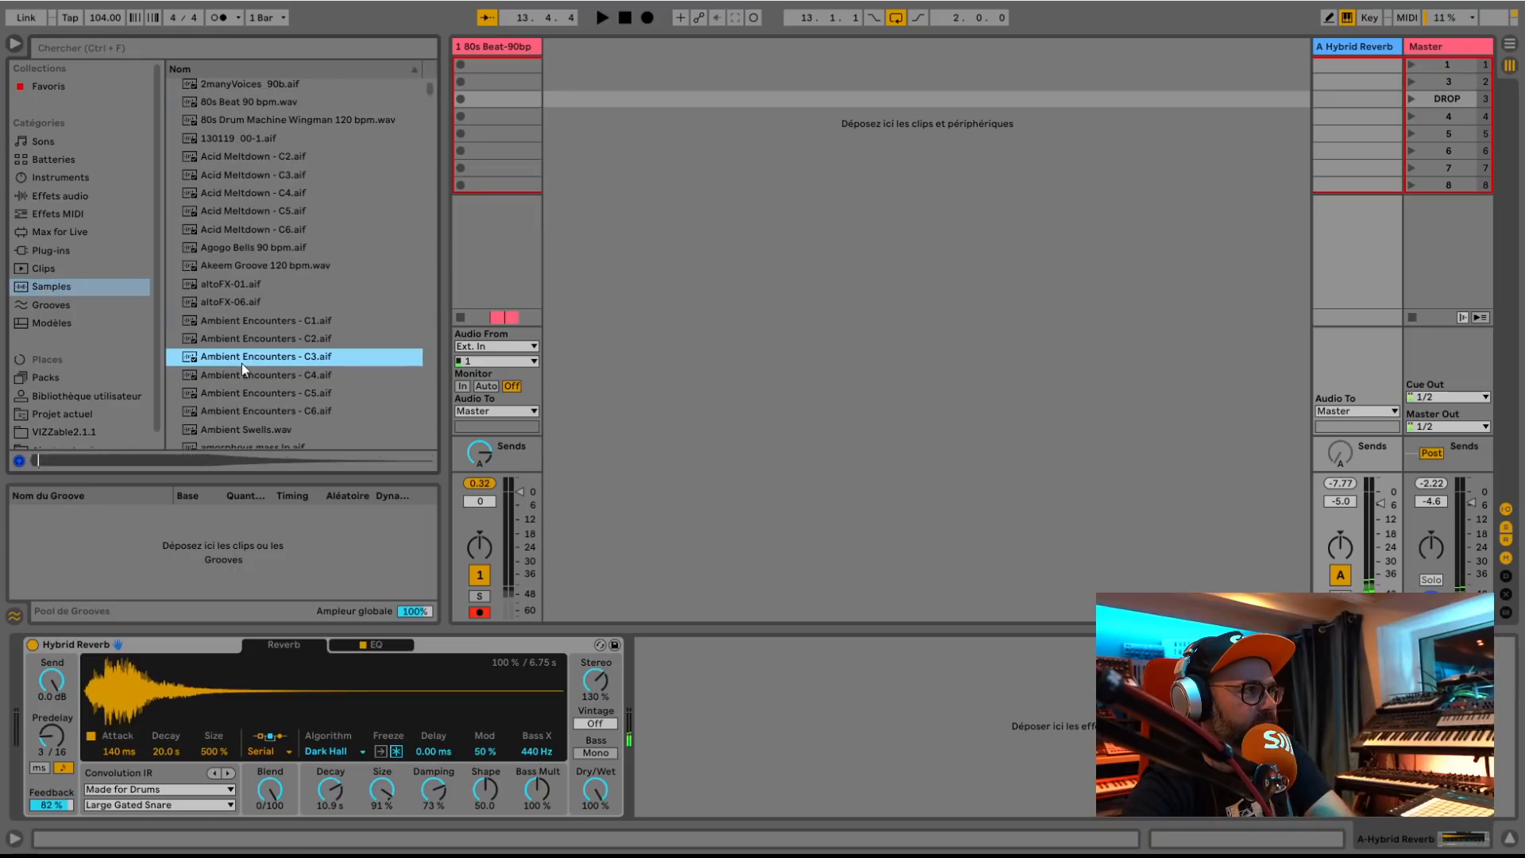
{"action": "left_click", "coordinate": [243, 410]}
{"action": "scroll", "coordinate": [262, 393], "scroll_direction": "down", "scroll_amount": 3}
{"action": "scroll", "coordinate": [262, 390], "scroll_direction": "down", "scroll_amount": 2}
{"action": "left_click", "coordinate": [256, 380]}
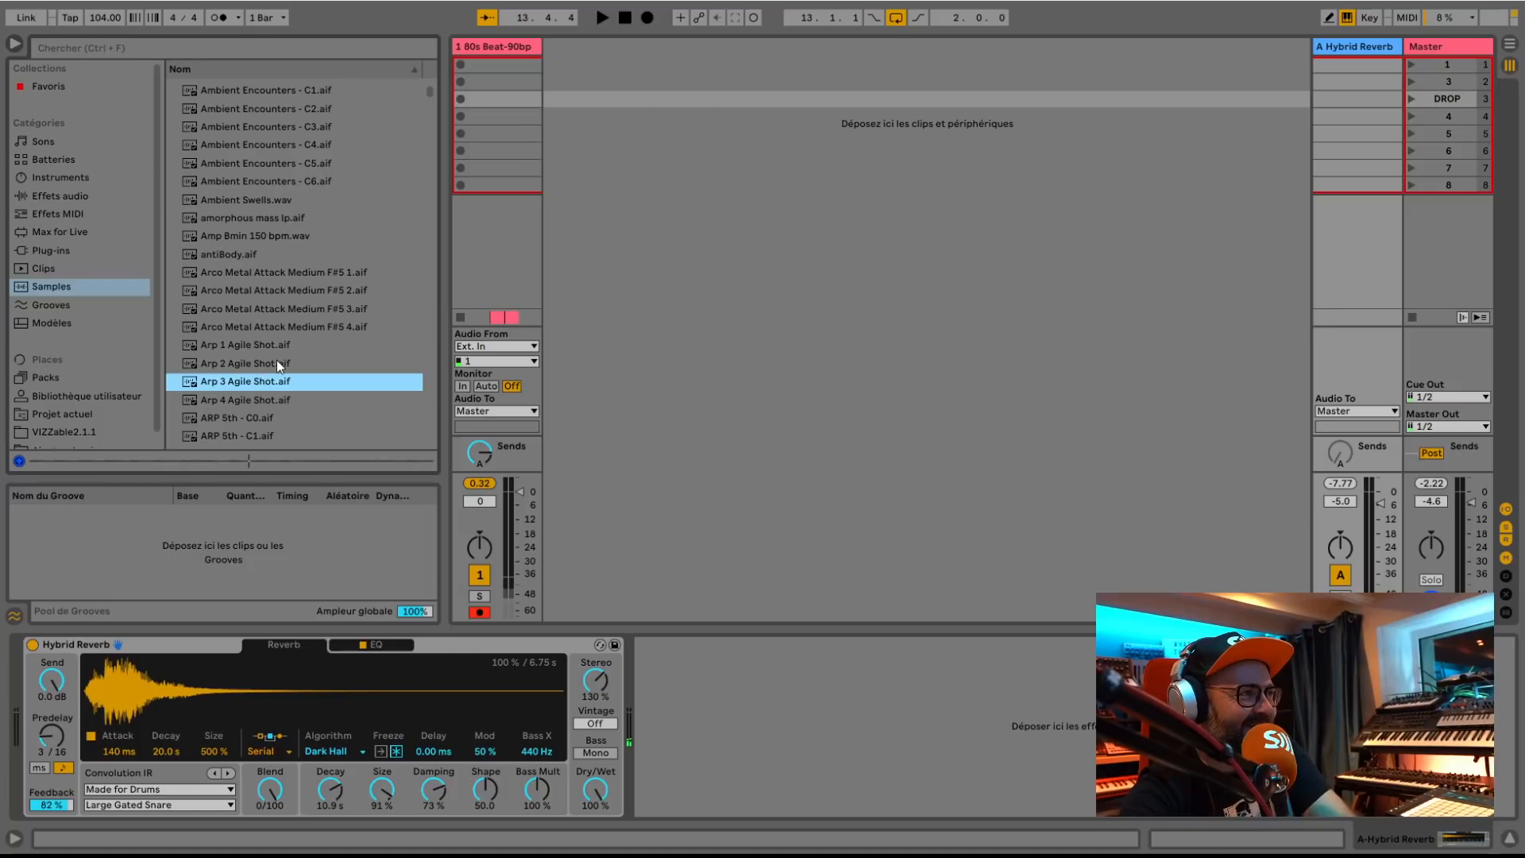
{"action": "left_click", "coordinate": [232, 400]}
{"action": "left_click", "coordinate": [234, 344]}
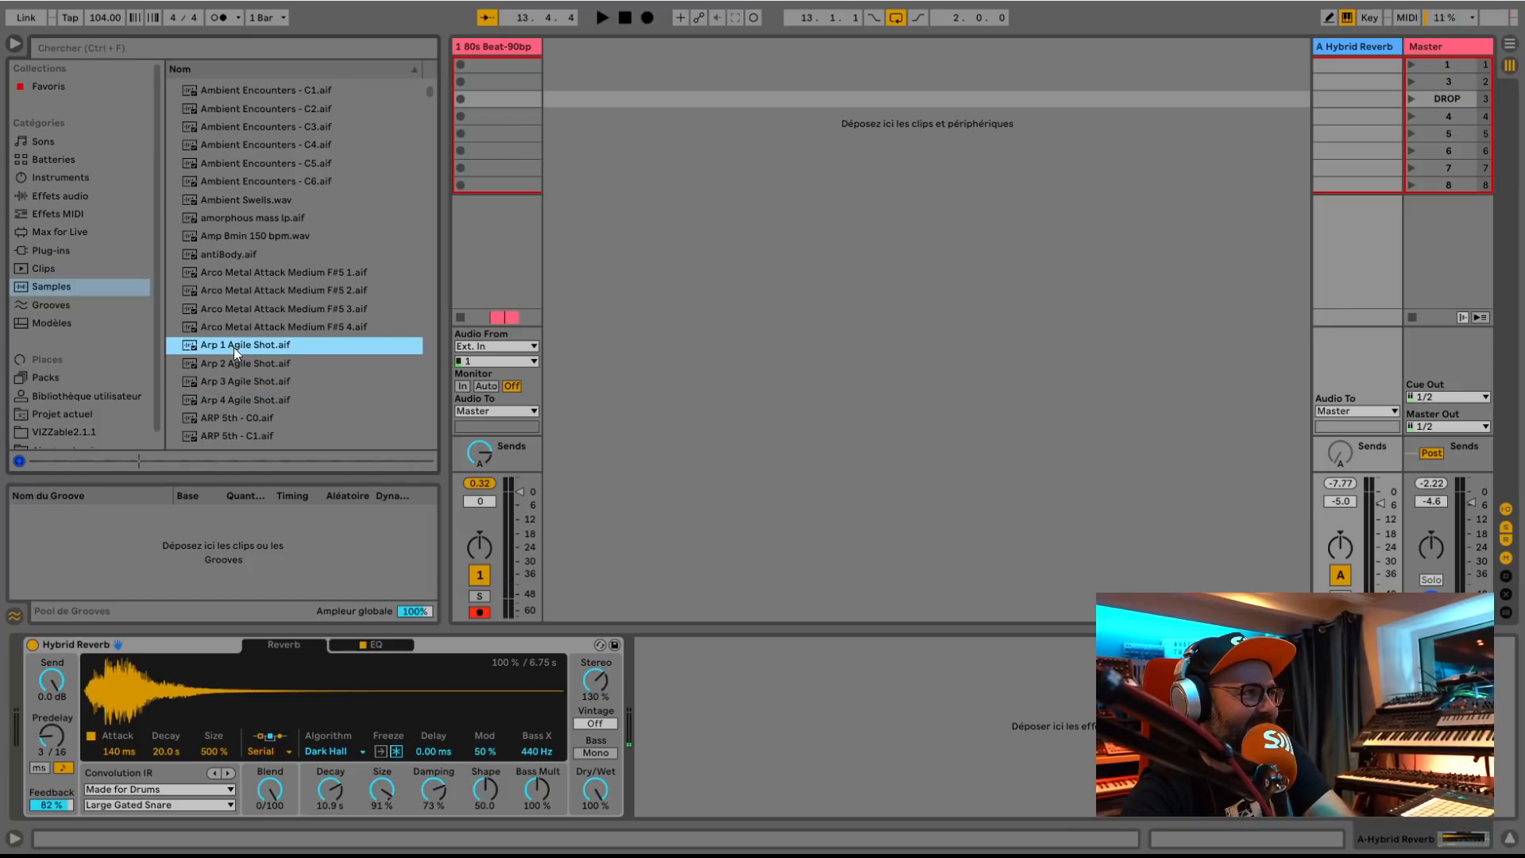
{"action": "left_click", "coordinate": [232, 381]}
Place Arp 3 Agile Shot and Arp 4 Agile Shot on a new audio track and launch the Arp 3 clip
{"action": "left_click_drag", "start_coordinate": [231, 383], "coordinate": [571, 64]}
{"action": "left_click_drag", "start_coordinate": [238, 400], "coordinate": [590, 75]}
{"action": "left_click", "coordinate": [550, 64]}
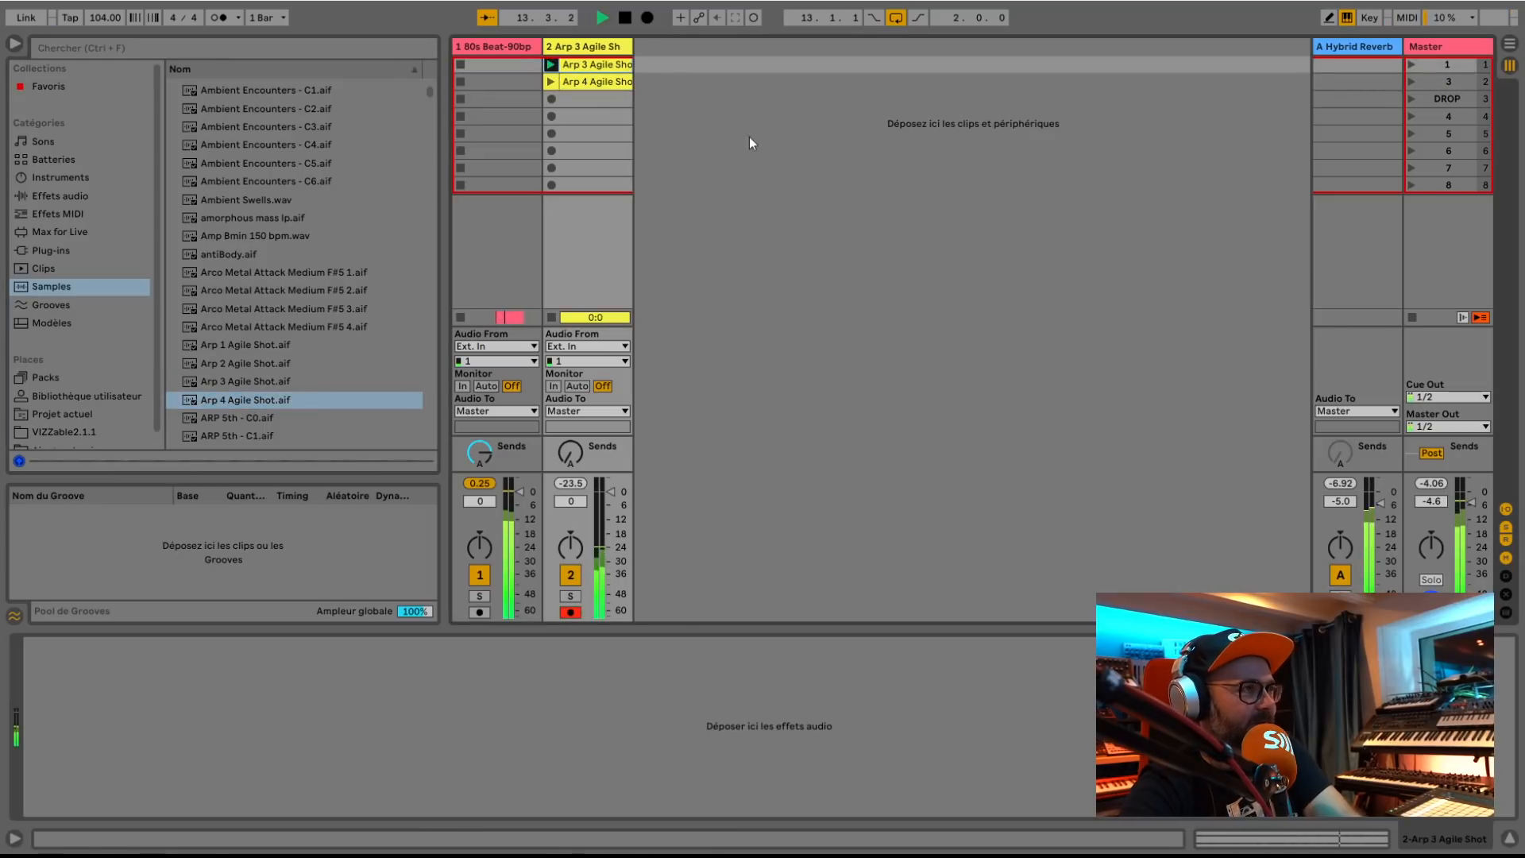
Lower the beat track's volume to -61.5 dB, raise the arp track's send A, and disarm the arp track
{"action": "left_click_drag", "start_coordinate": [519, 486], "coordinate": [521, 607]}
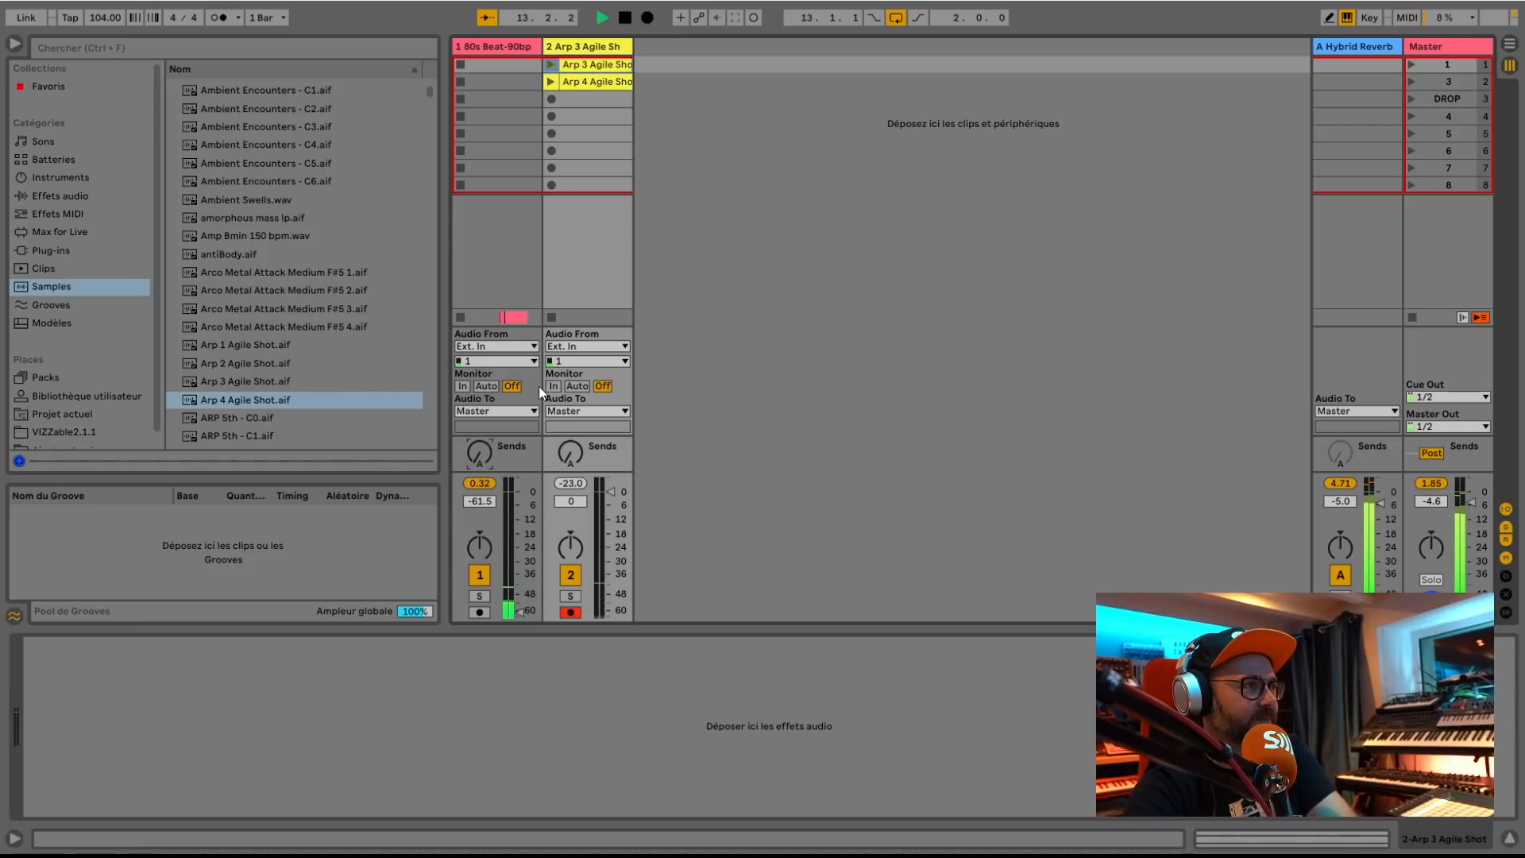
{"action": "left_click_drag", "start_coordinate": [571, 454], "coordinate": [570, 160]}
{"action": "left_click", "coordinate": [570, 611]}
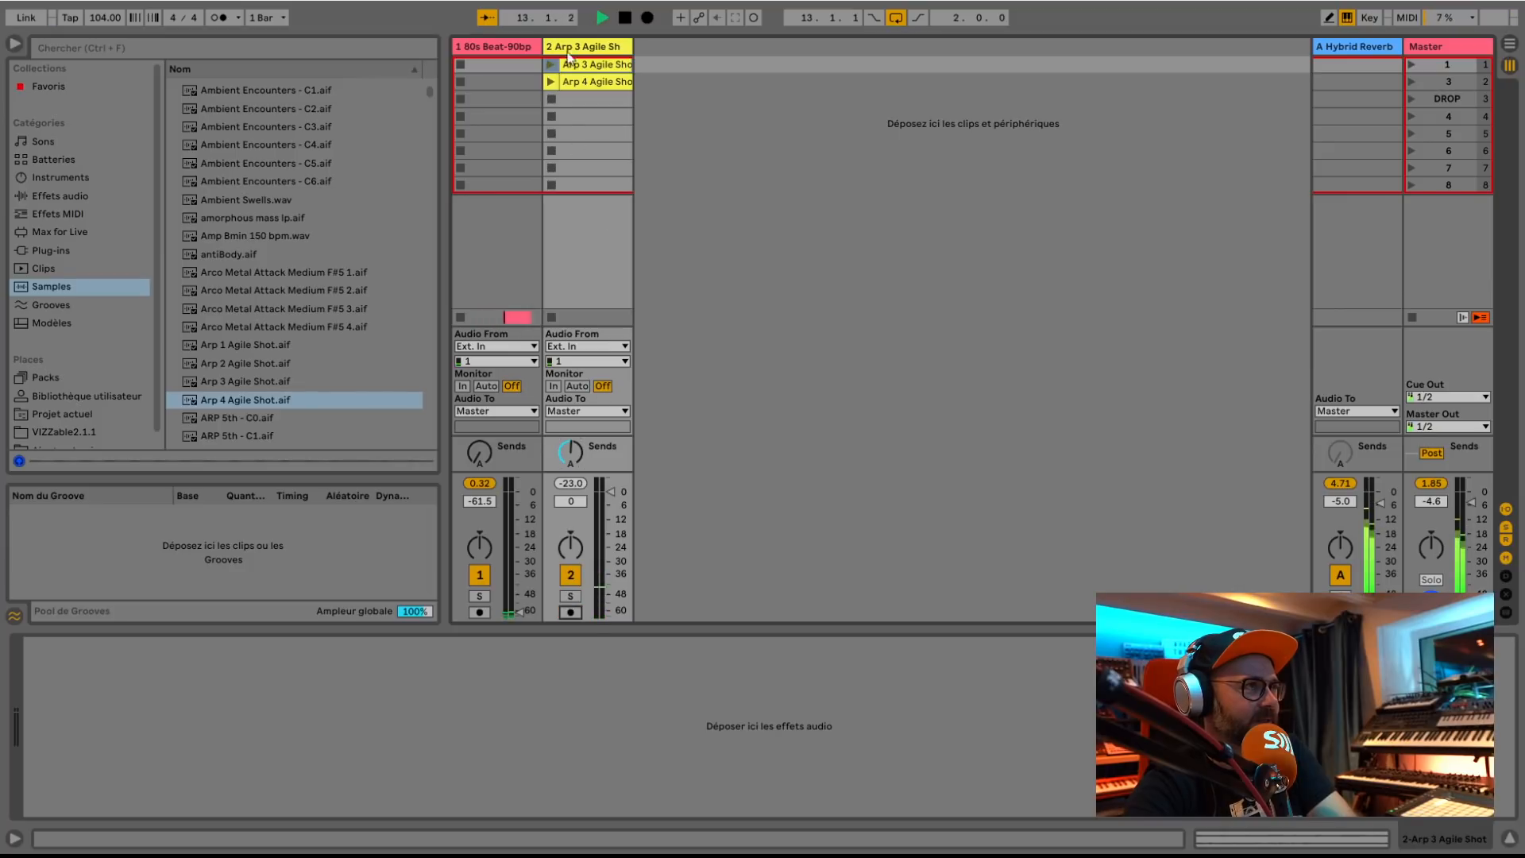
Relaunch the Arp 3 Agile Shot clip several times while raising the arp track's send A further
{"action": "left_click", "coordinate": [1412, 66]}
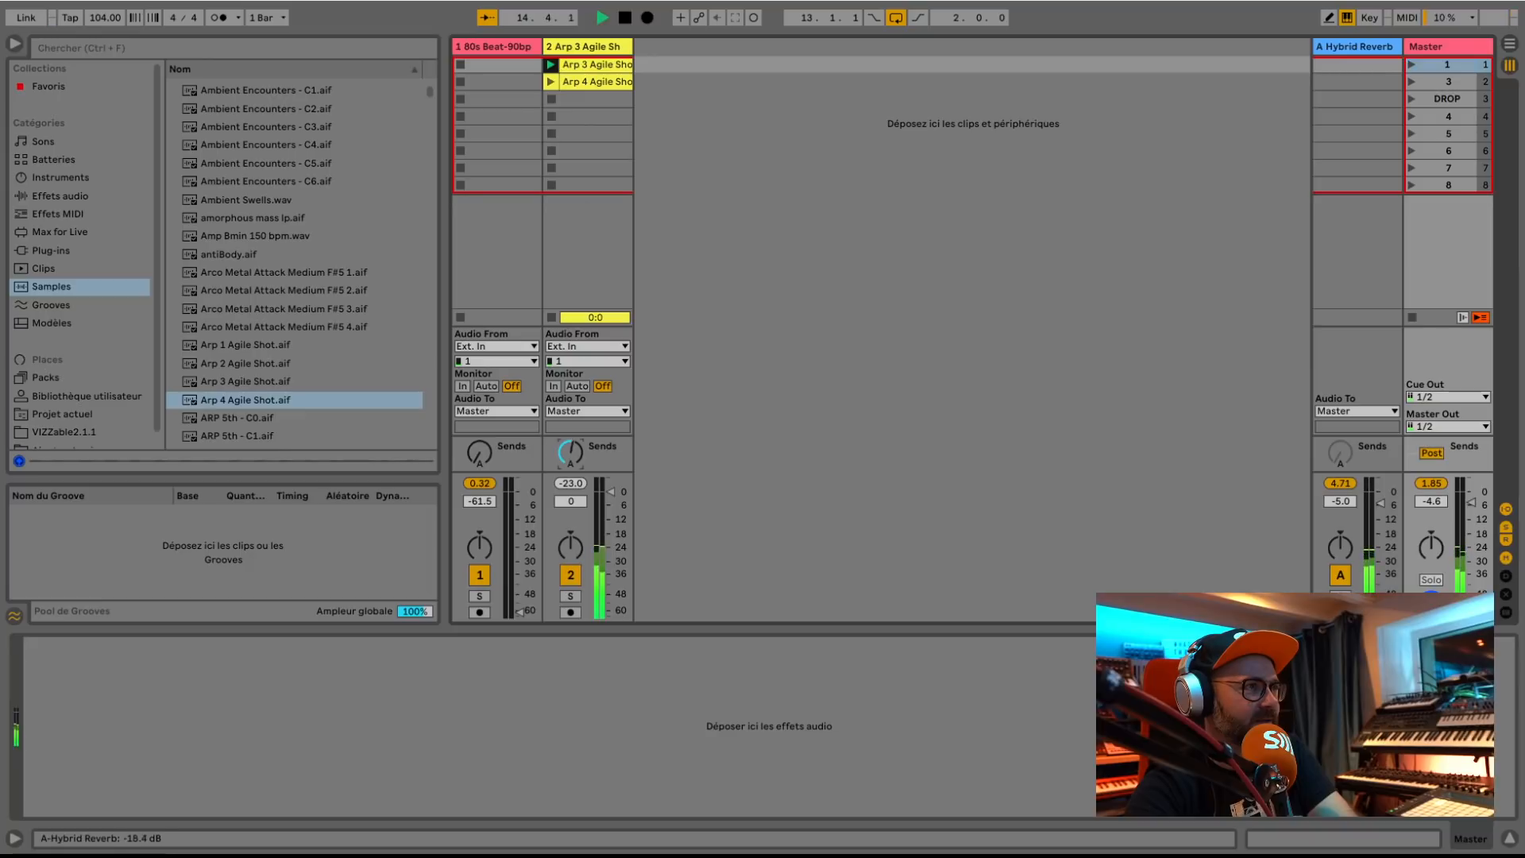
{"action": "left_click", "coordinate": [551, 65]}
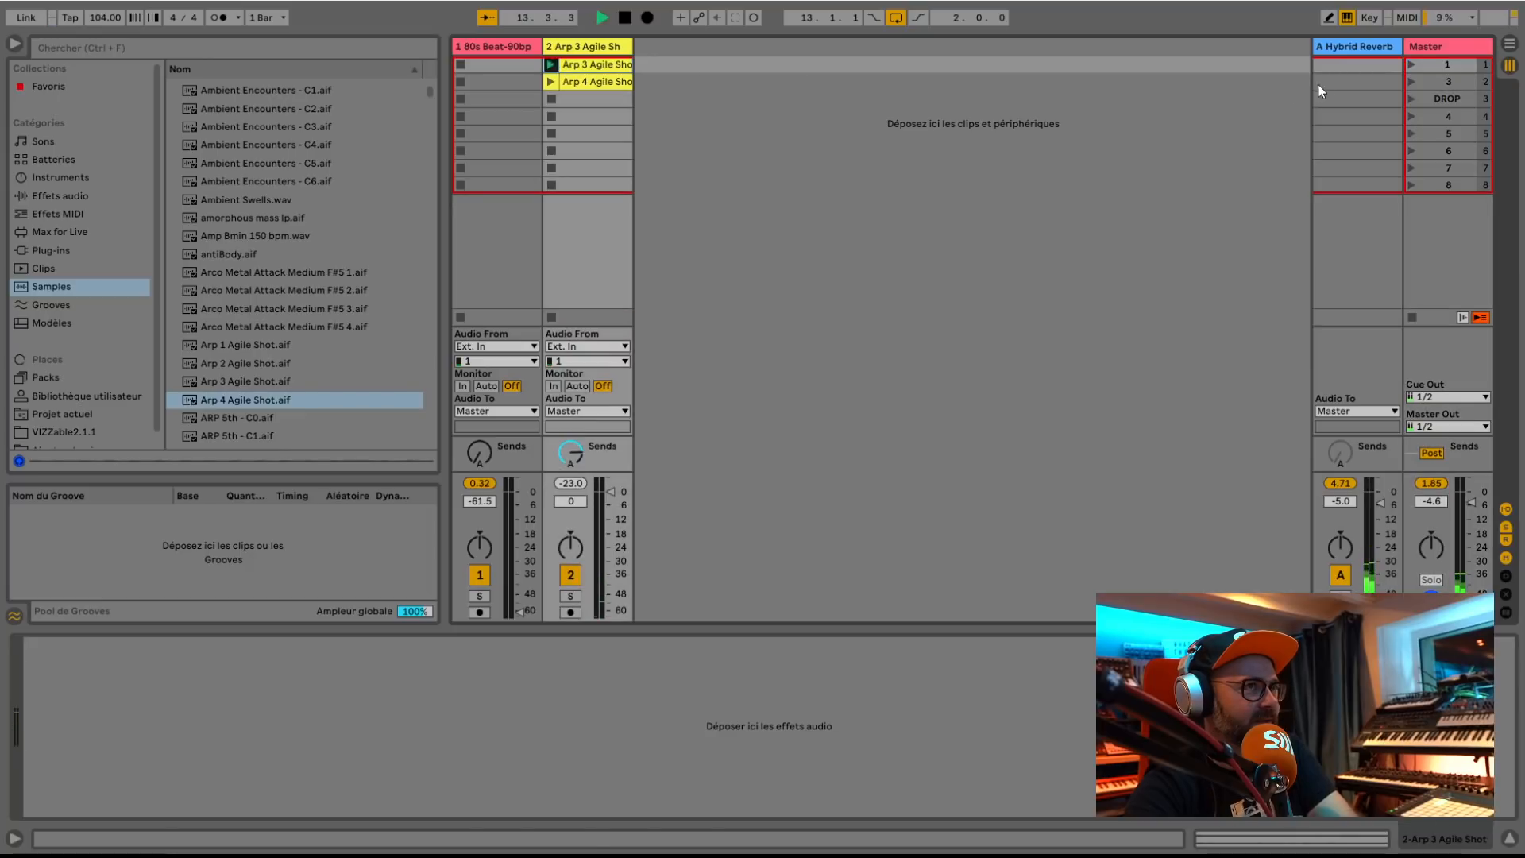
{"action": "left_click", "coordinate": [1413, 65]}
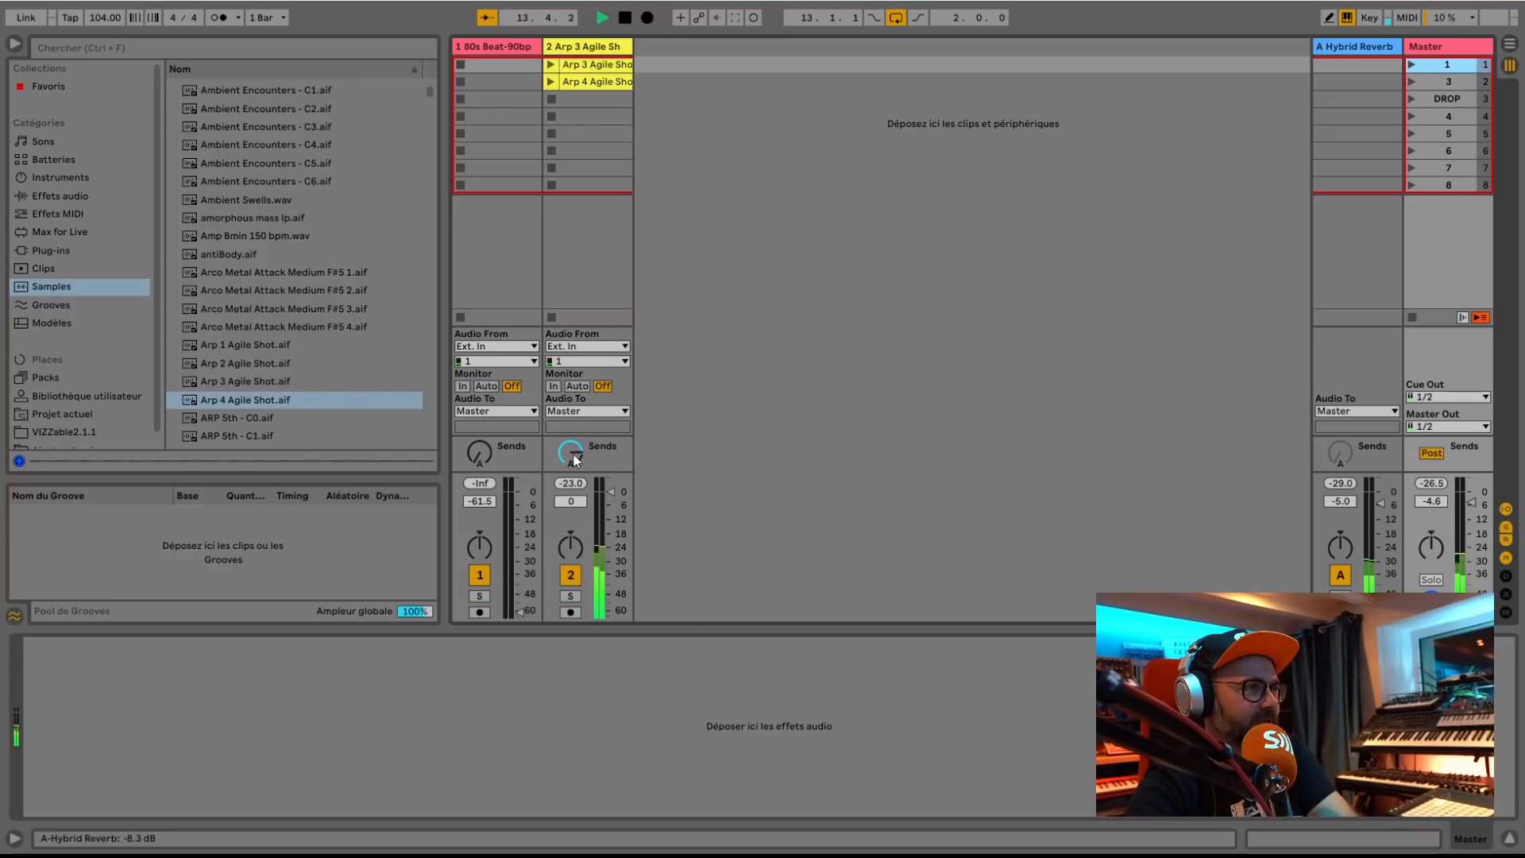
Delete the Arp 3 and Arp 4 Agile Shot clips from the second track
{"action": "left_click", "coordinate": [588, 66]}
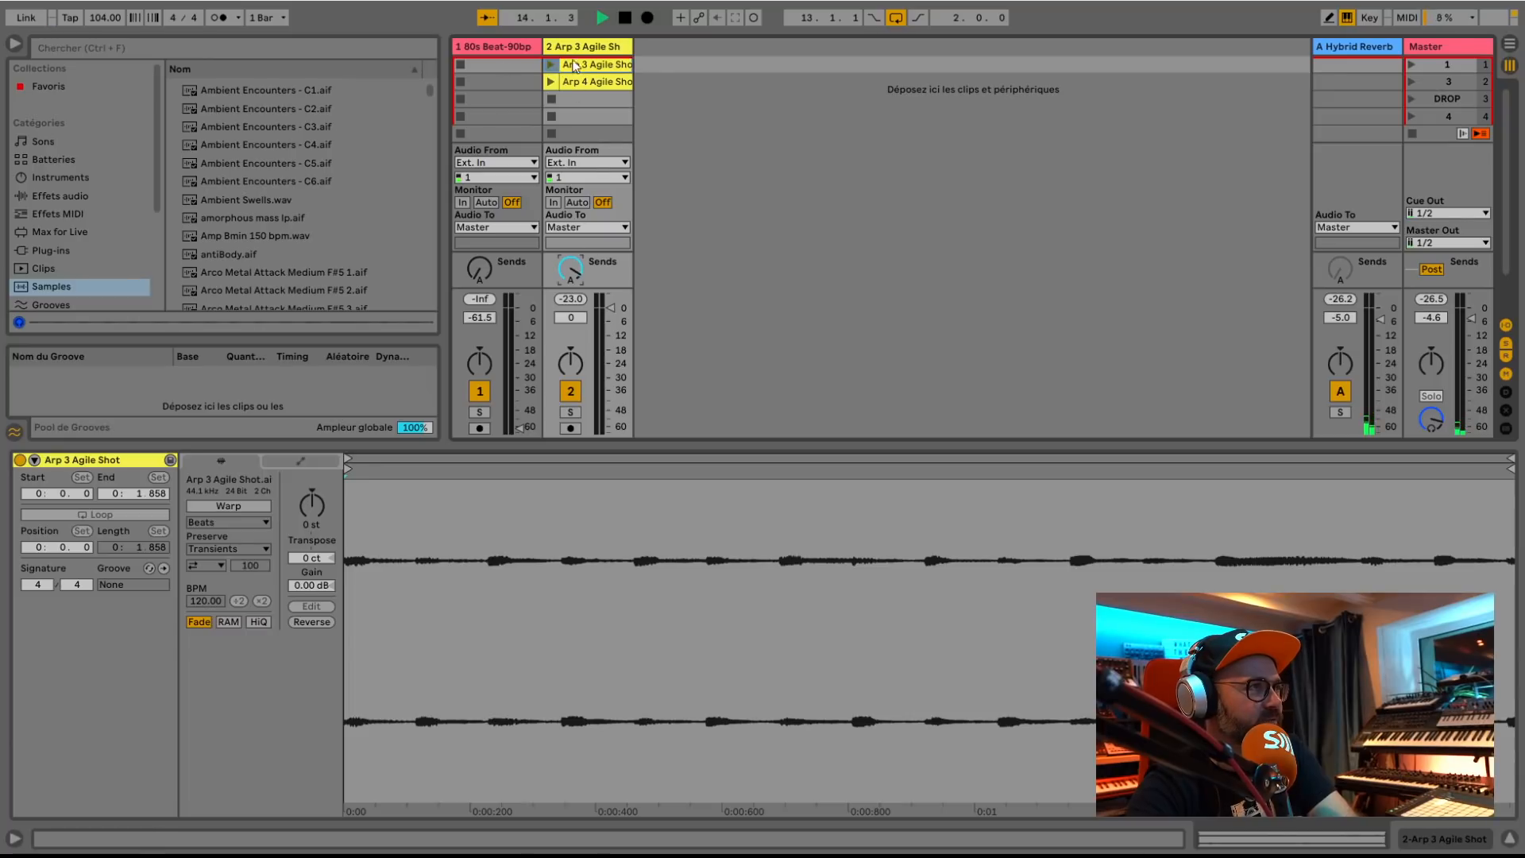
{"action": "left_click", "coordinate": [598, 65], "text": "shift"}
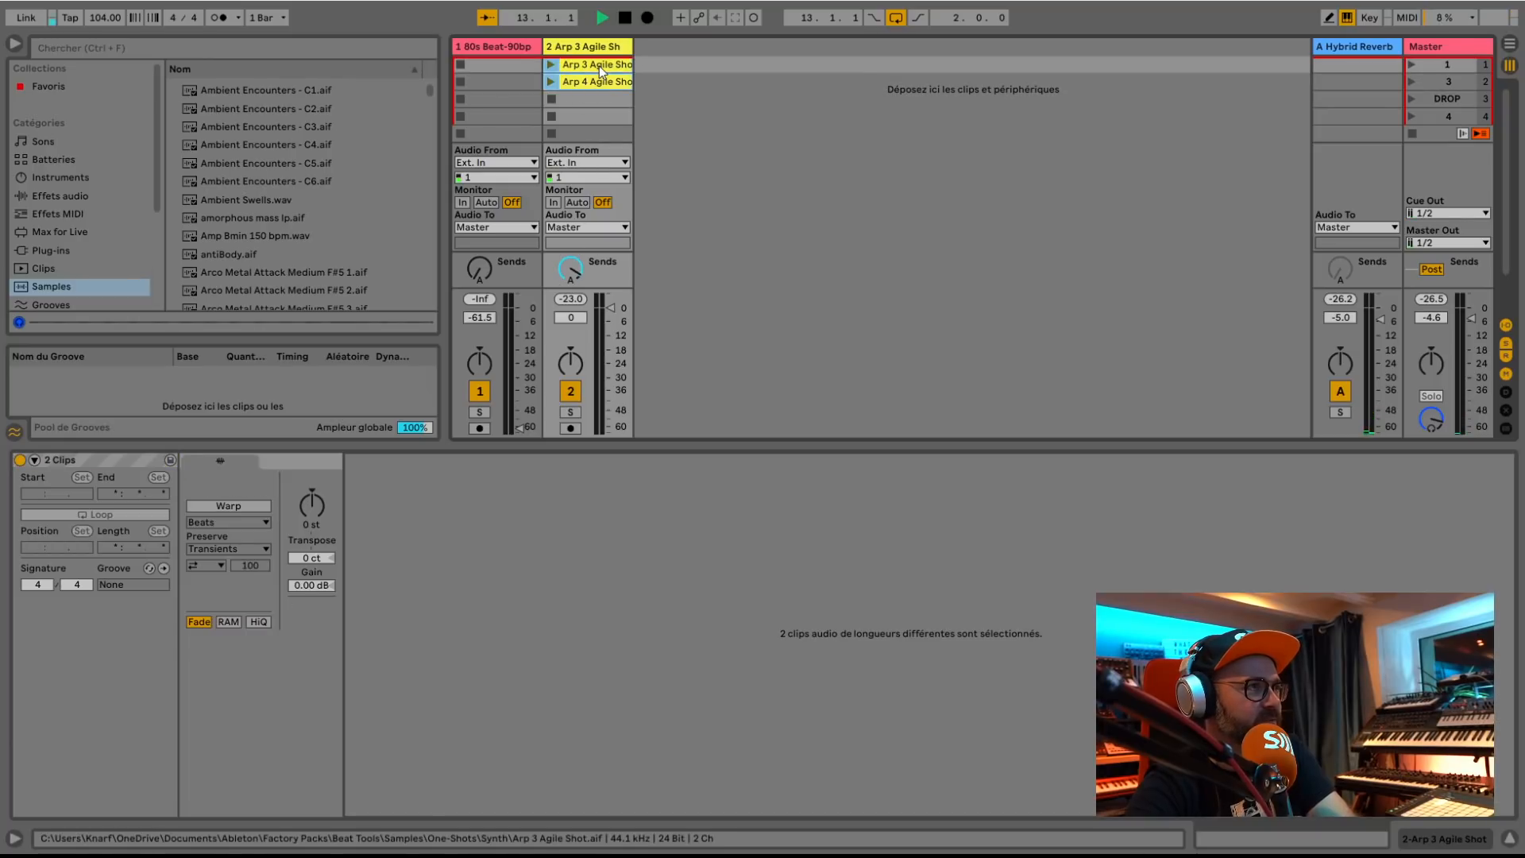
{"action": "key", "text": "Delete"}
Audition the ARP 5th, Arp Lazy Down and ARP Poly Lead samples in the browser
{"action": "scroll", "coordinate": [294, 238], "scroll_direction": "down", "scroll_amount": 4}
{"action": "left_click", "coordinate": [257, 262]}
{"action": "scroll", "coordinate": [257, 262], "scroll_direction": "down", "scroll_amount": 3}
{"action": "key", "text": "Down"}
{"action": "key", "text": "Down"}
{"action": "key", "text": "Down"}
{"action": "key", "text": "Down"}
{"action": "key", "text": "Down"}
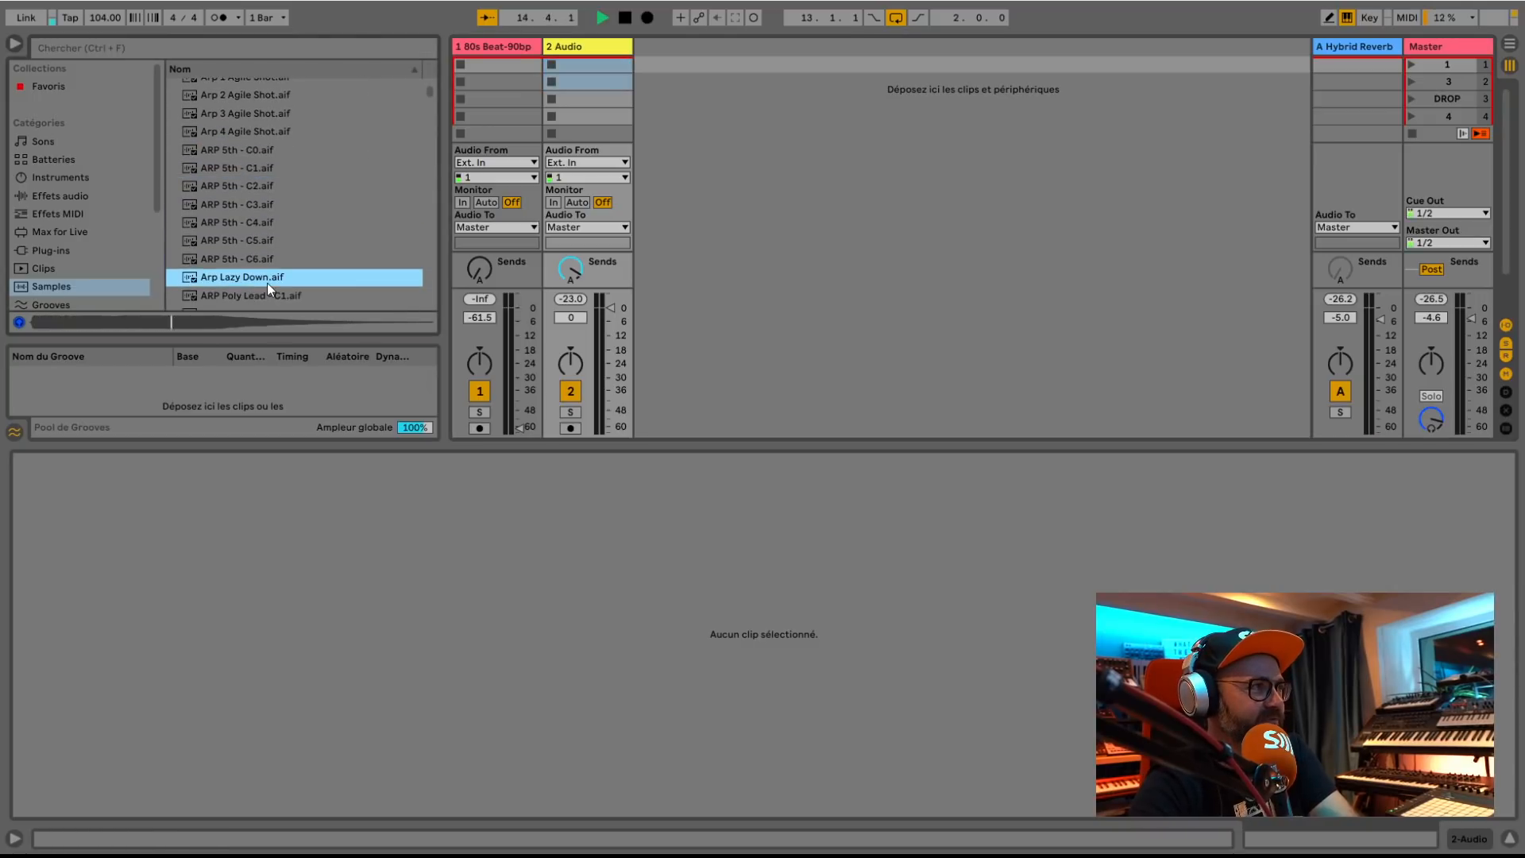
{"action": "scroll", "coordinate": [267, 281], "scroll_direction": "down", "scroll_amount": 2}
{"action": "left_click", "coordinate": [257, 252]}
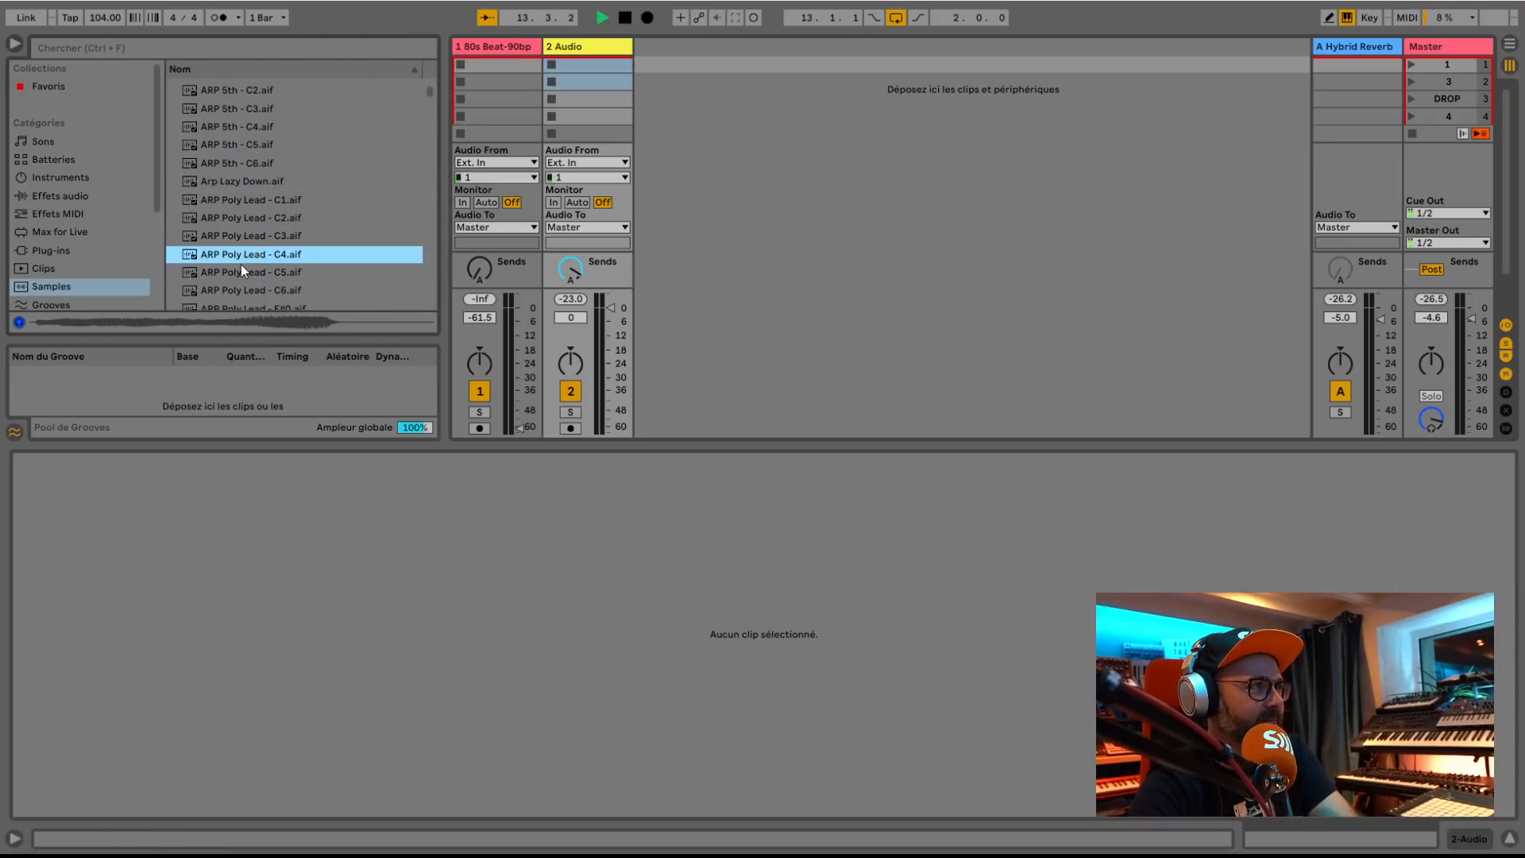
{"action": "left_click", "coordinate": [241, 267]}
{"action": "left_click", "coordinate": [246, 285]}
{"action": "scroll", "coordinate": [270, 270], "scroll_direction": "down", "scroll_amount": 4}
{"action": "left_click", "coordinate": [263, 254]}
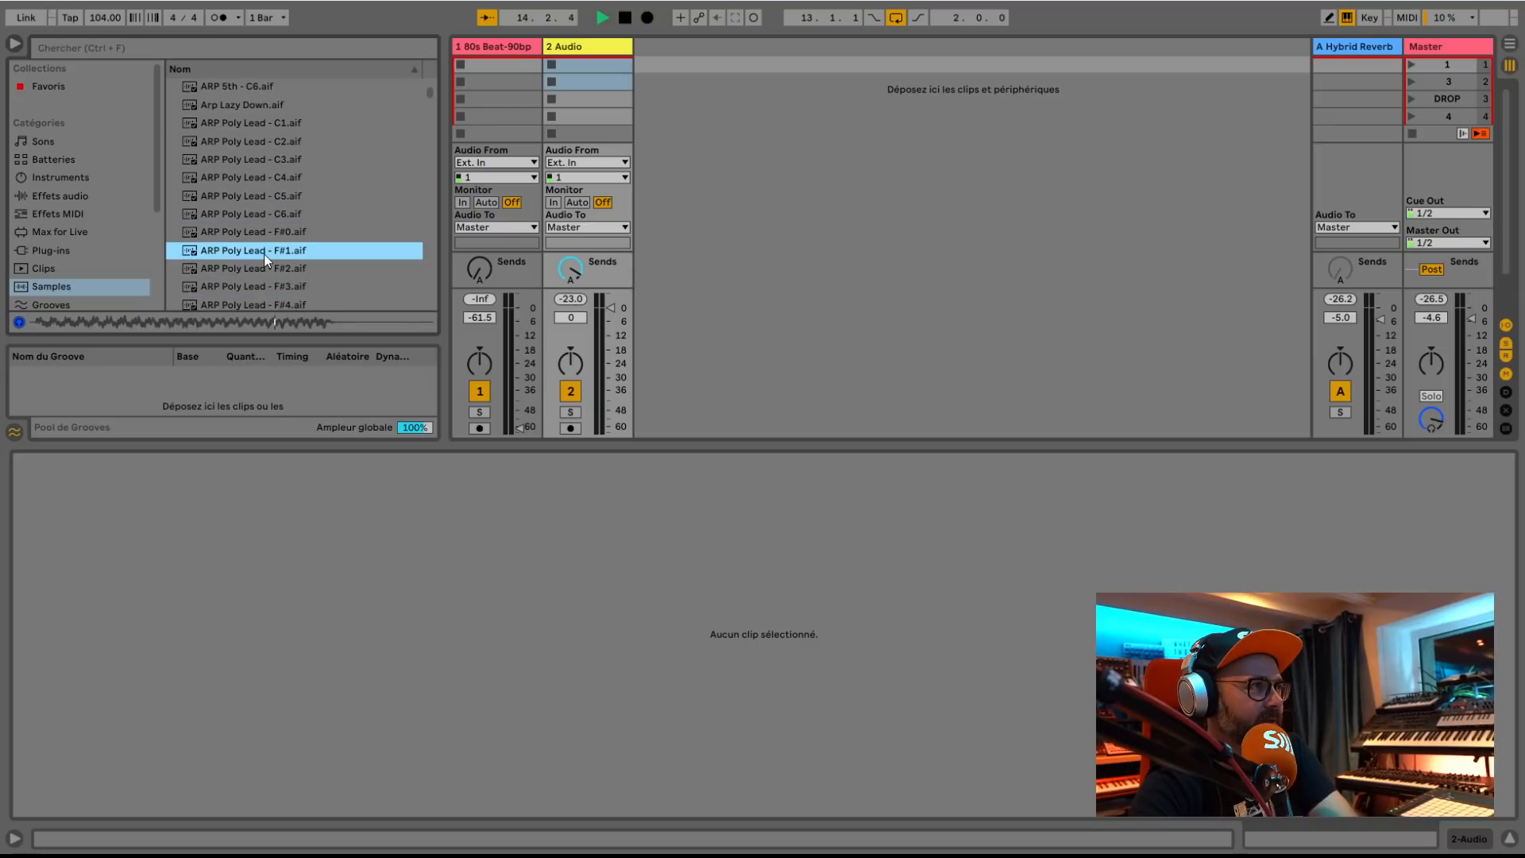
Audition samples further down the list, including bamboo clacks and bariHit_02
{"action": "scroll", "coordinate": [236, 267], "scroll_direction": "down", "scroll_amount": 10}
{"action": "left_click", "coordinate": [242, 238]}
{"action": "key", "text": "Up"}
{"action": "key", "text": "Up"}
{"action": "left_click", "coordinate": [229, 148]}
{"action": "left_click", "coordinate": [237, 259]}
{"action": "scroll", "coordinate": [237, 265], "scroll_direction": "down", "scroll_amount": 3}
{"action": "left_click", "coordinate": [254, 255]}
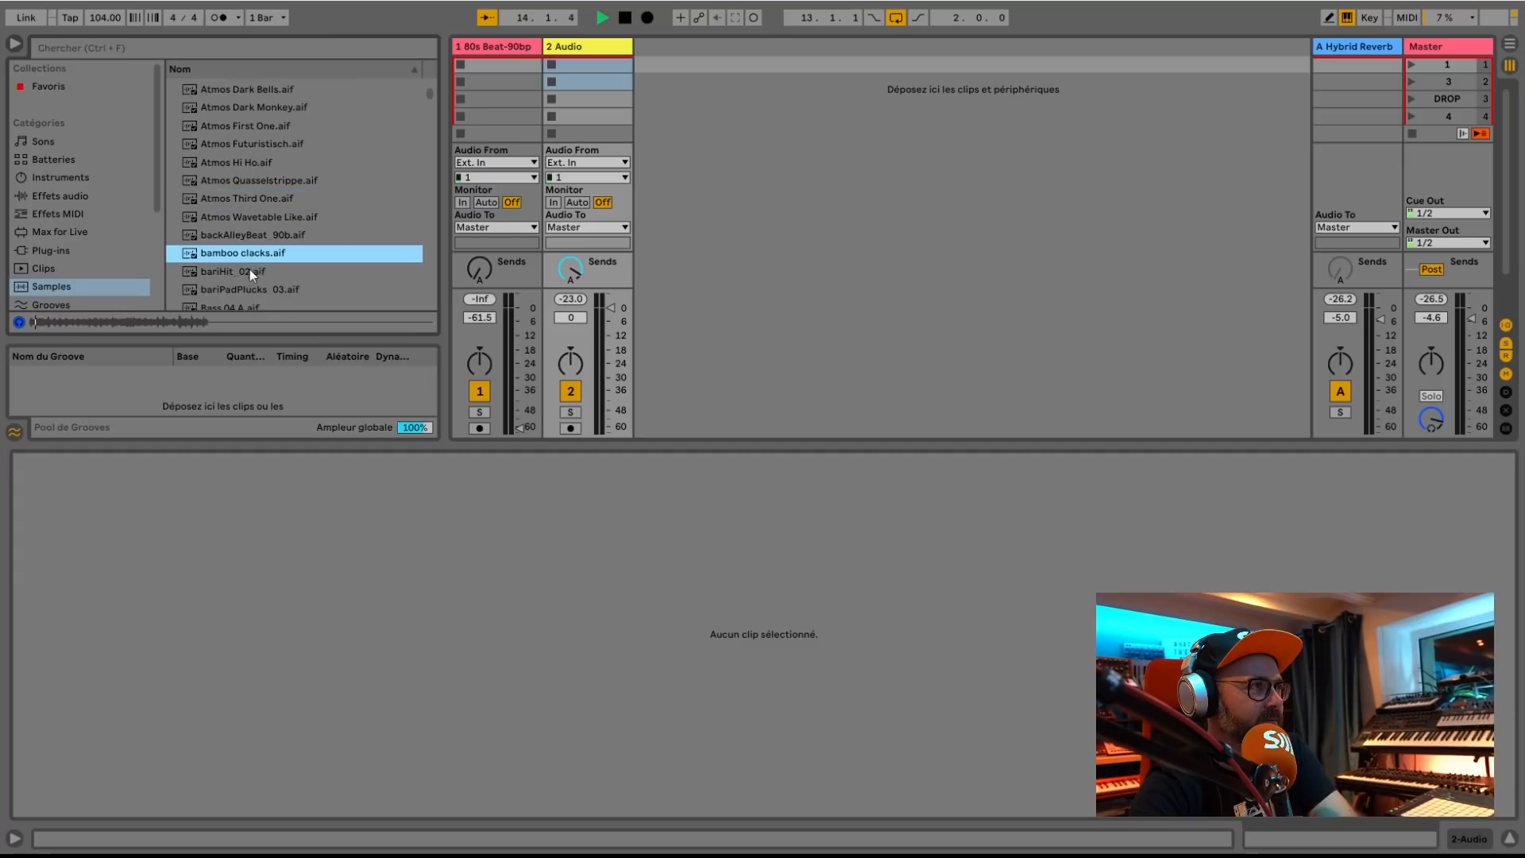
{"action": "left_click", "coordinate": [247, 271]}
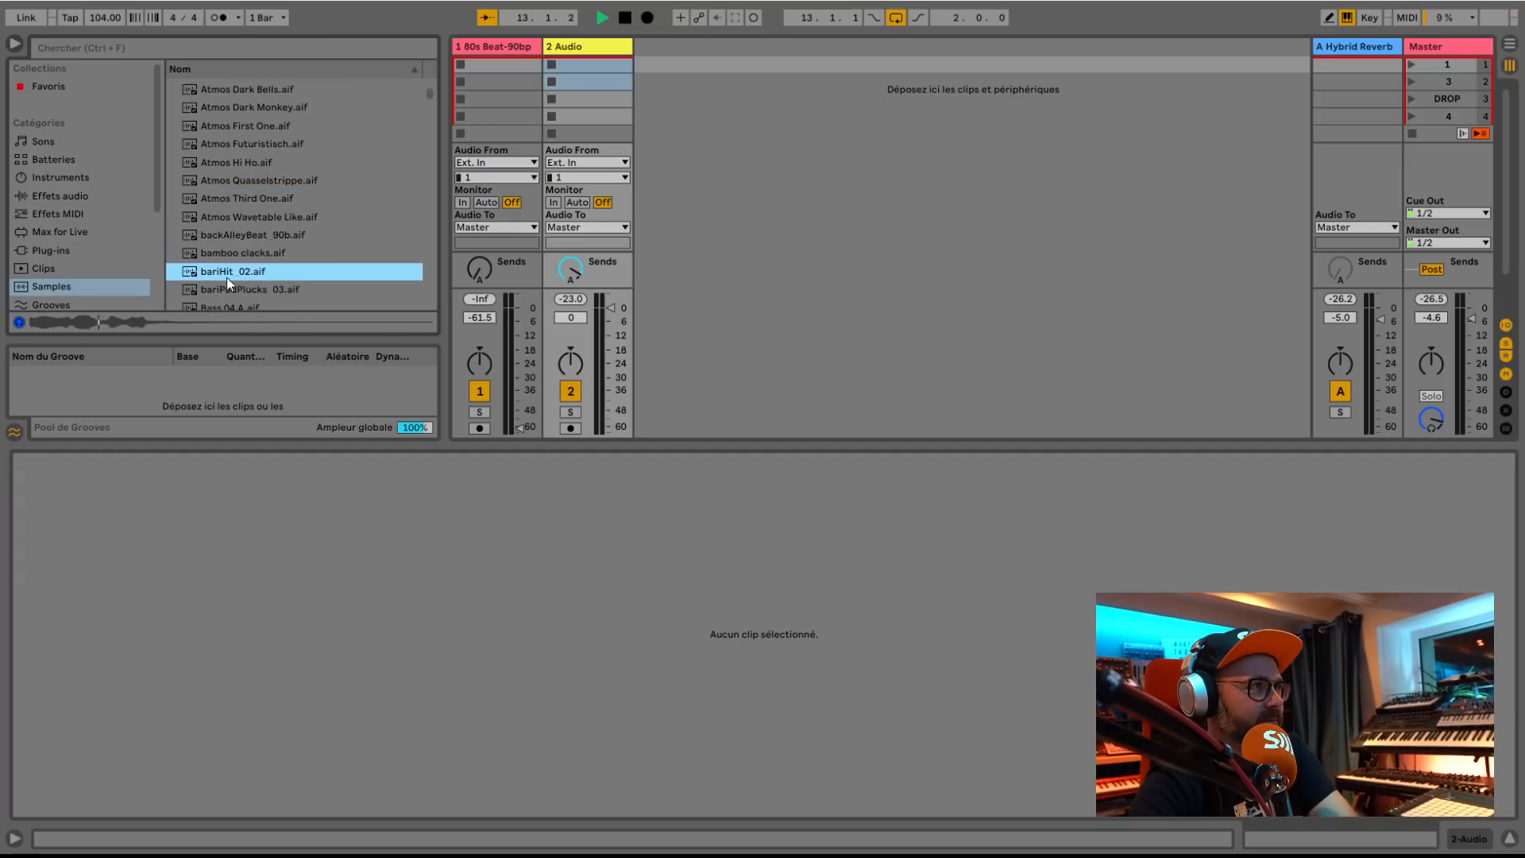
Place the bariHit_02 sample on a new audio track, launch the clip, and turn on Warp for it
{"action": "left_click_drag", "start_coordinate": [217, 274], "coordinate": [646, 70]}
{"action": "left_click", "coordinate": [643, 66]}
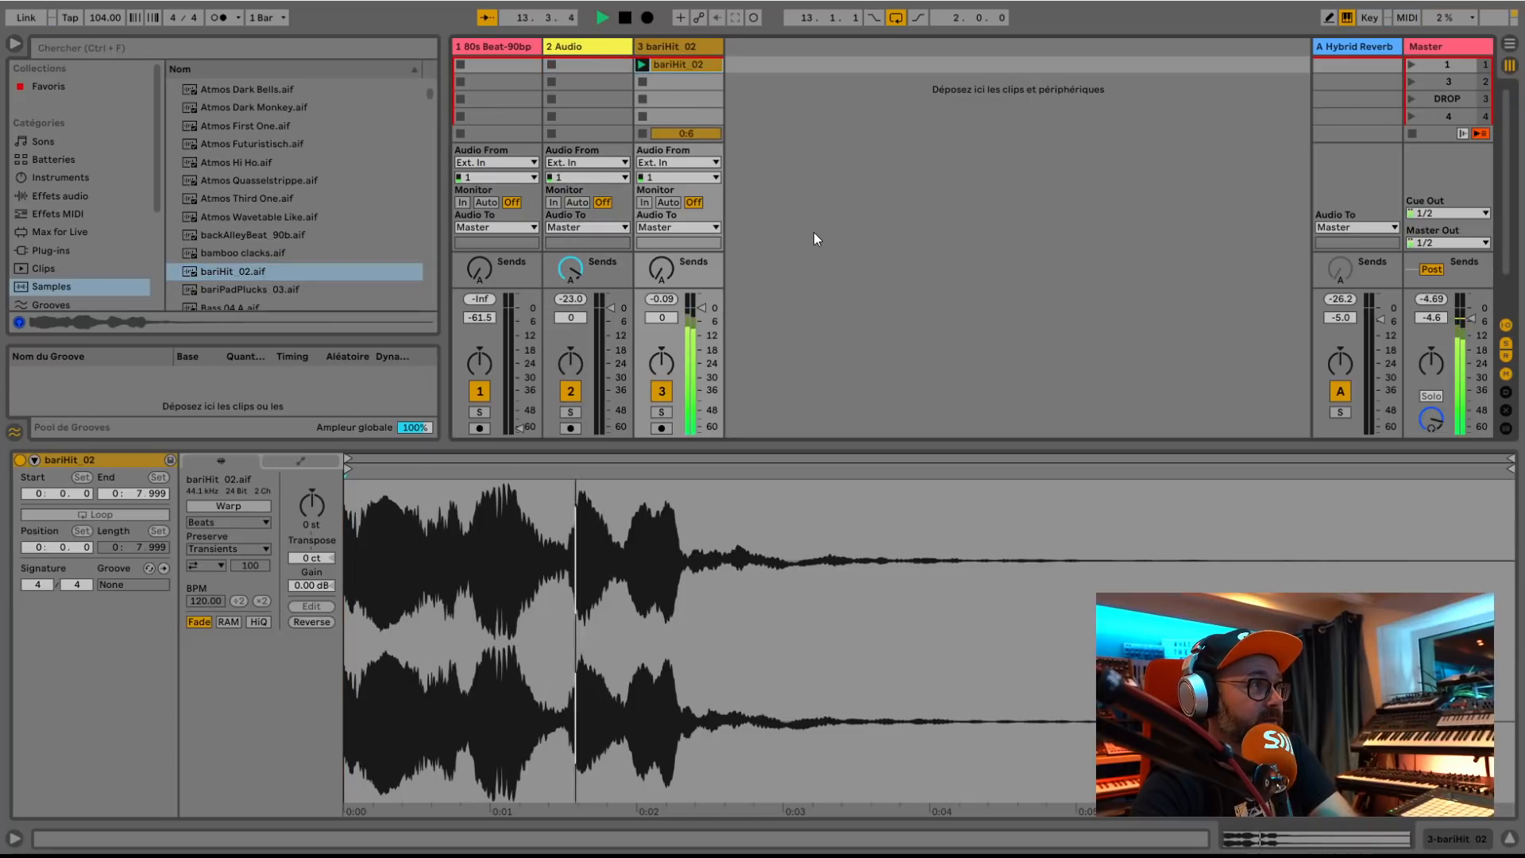
{"action": "left_click", "coordinate": [230, 505]}
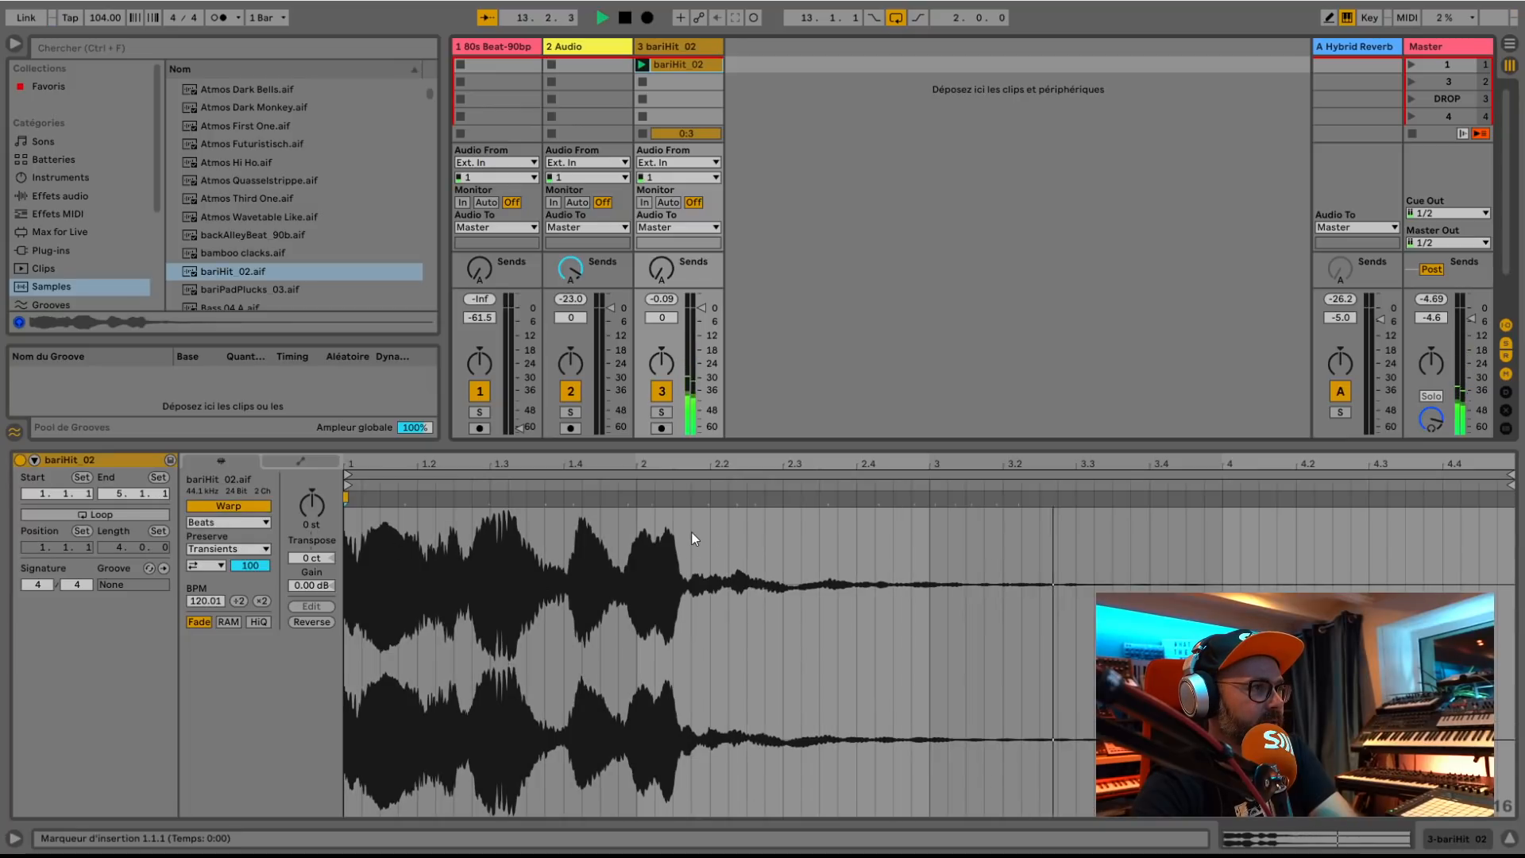
Raise the bariHit_02 track's send A, set the master to -12.4 dB and the return to -10.7 dB, and select the Hybrid Reverb return track
{"action": "left_click_drag", "start_coordinate": [662, 268], "coordinate": [661, 256]}
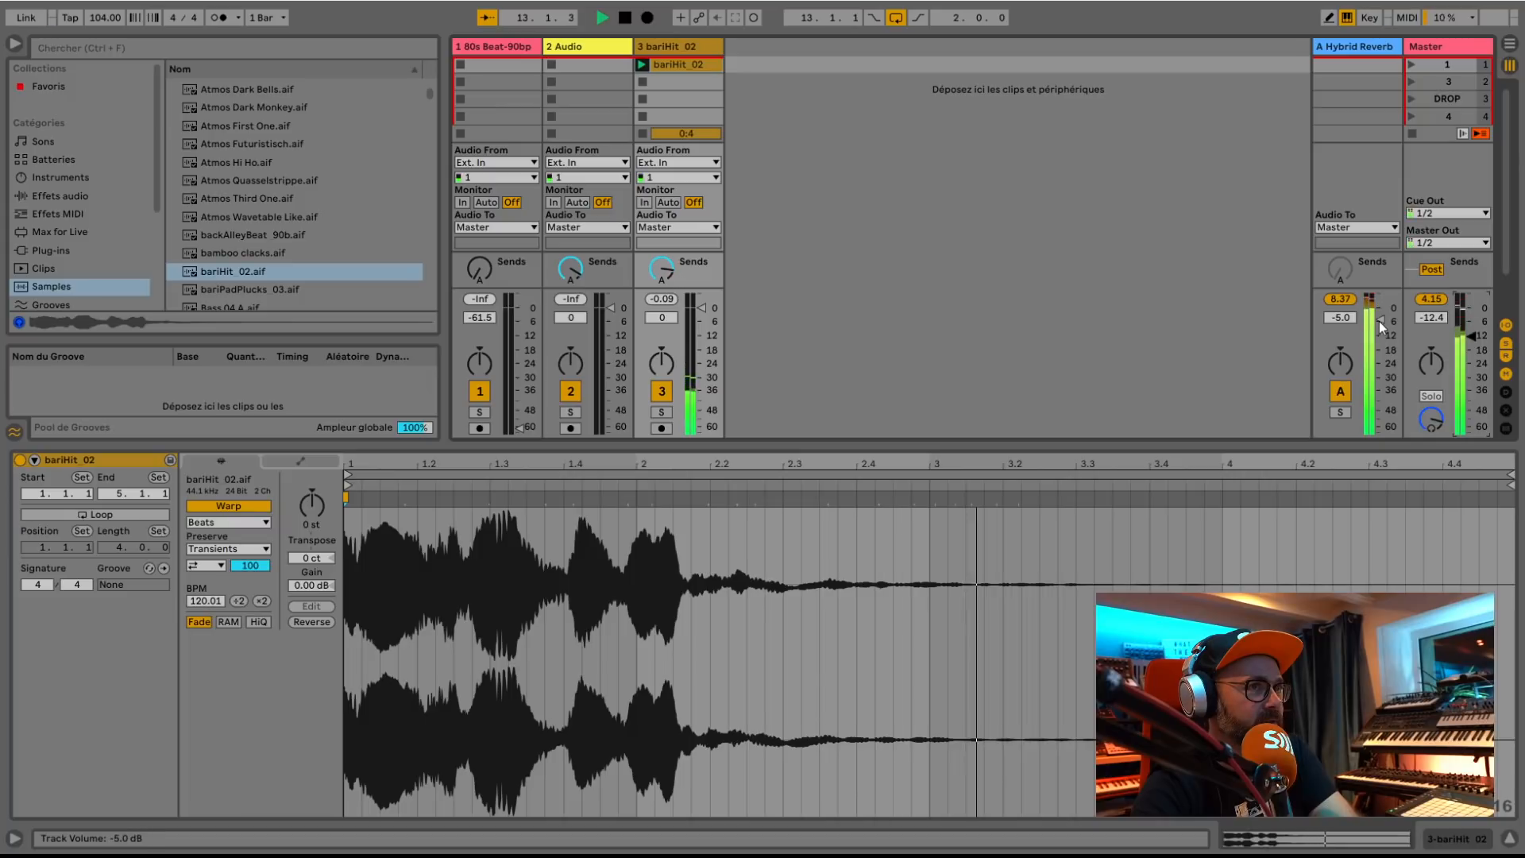
{"action": "key", "text": "space"}
{"action": "left_click_drag", "start_coordinate": [661, 269], "coordinate": [661, 278]}
{"action": "left_click", "coordinate": [1355, 47]}
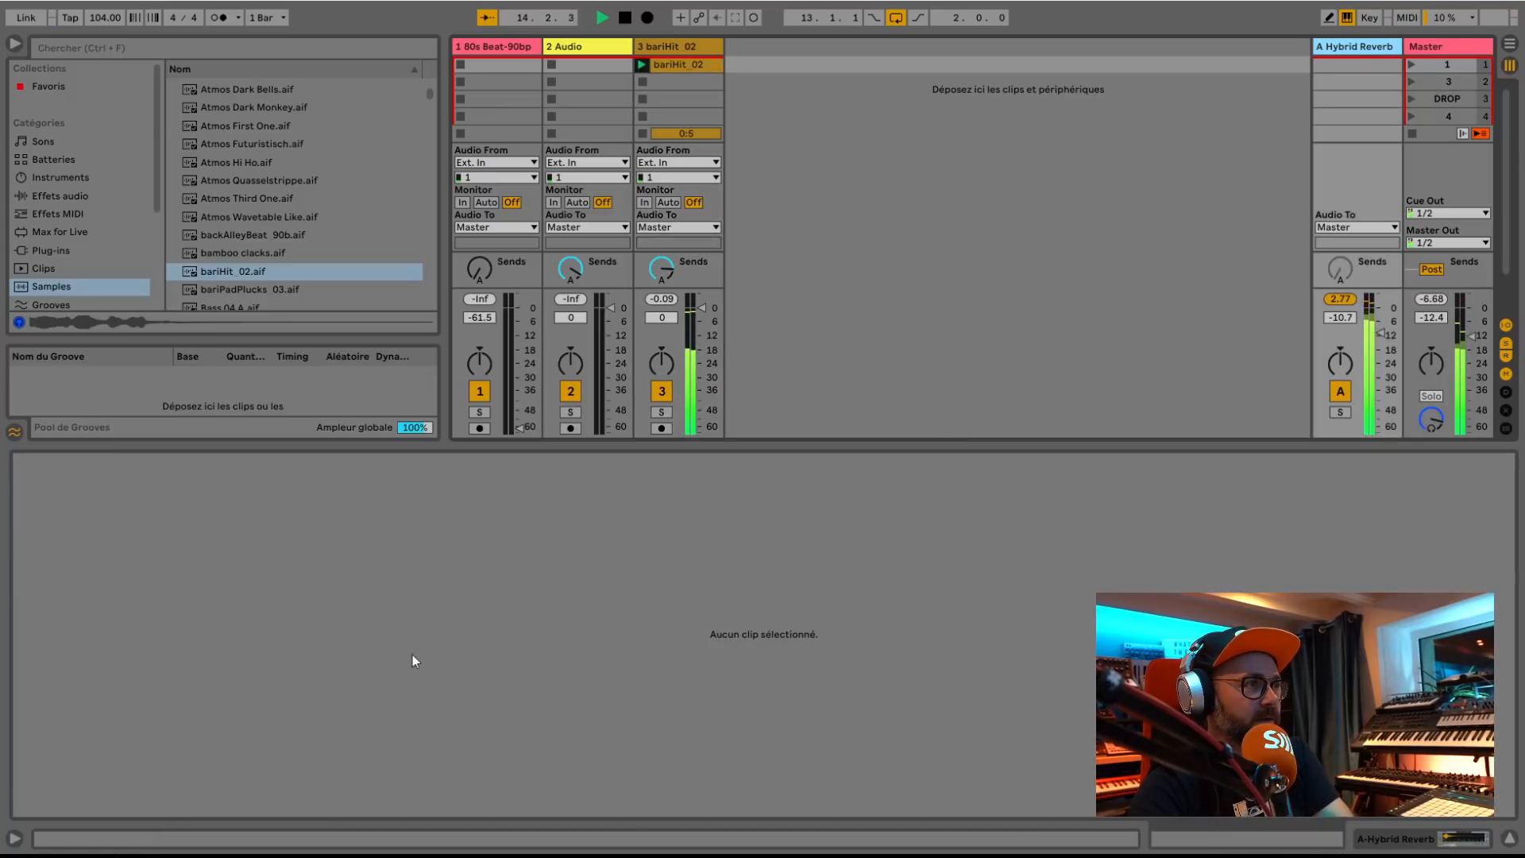
Show the Hybrid Reverb device, switch its algorithm to Quartz, and listen to the result before stopping playback
{"action": "key", "text": "shift+Tab"}
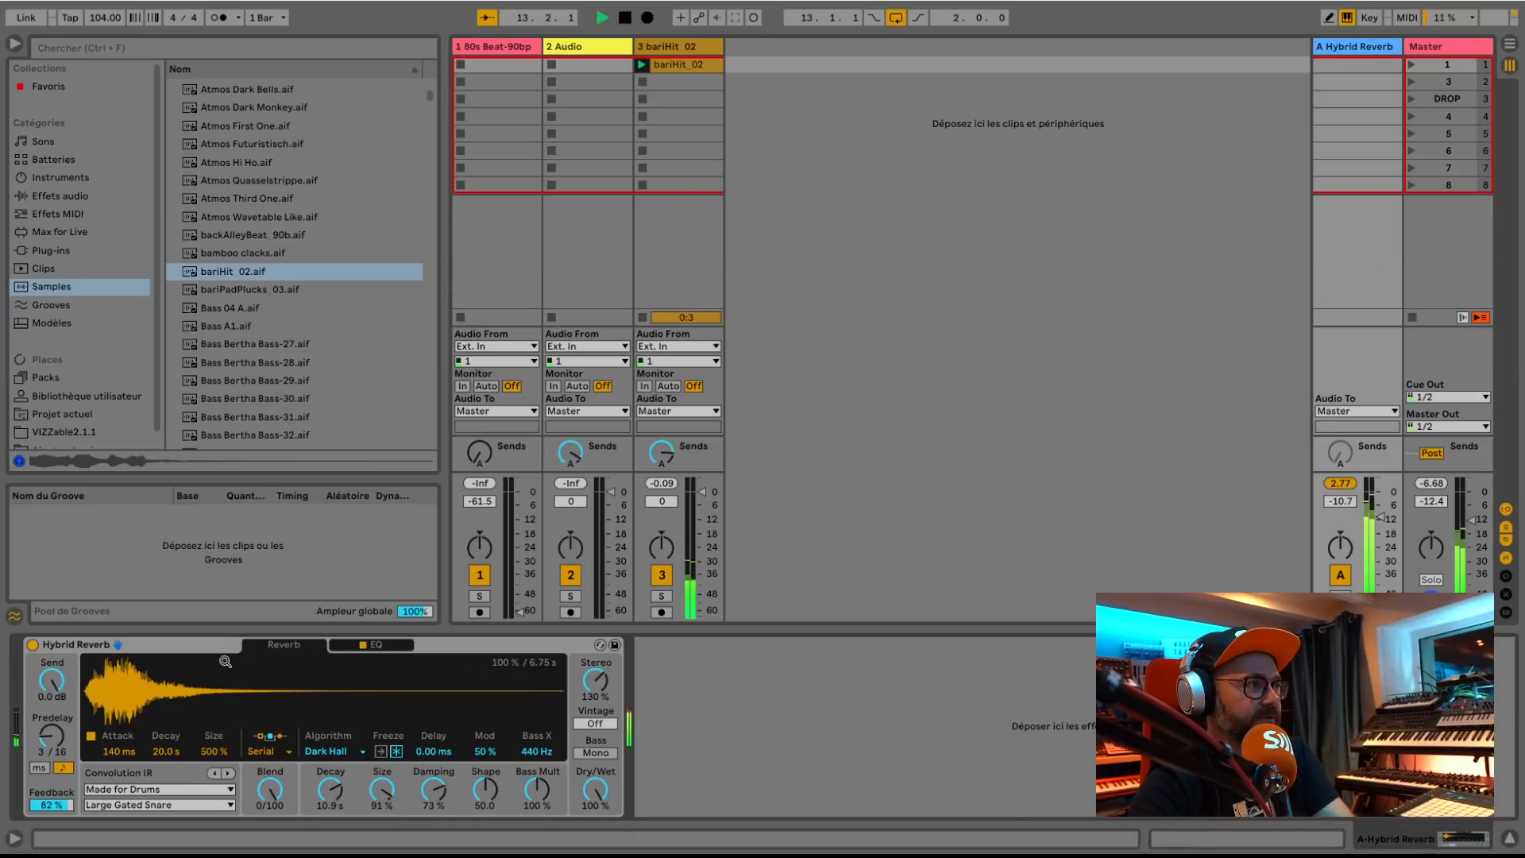
{"action": "left_click", "coordinate": [326, 751]}
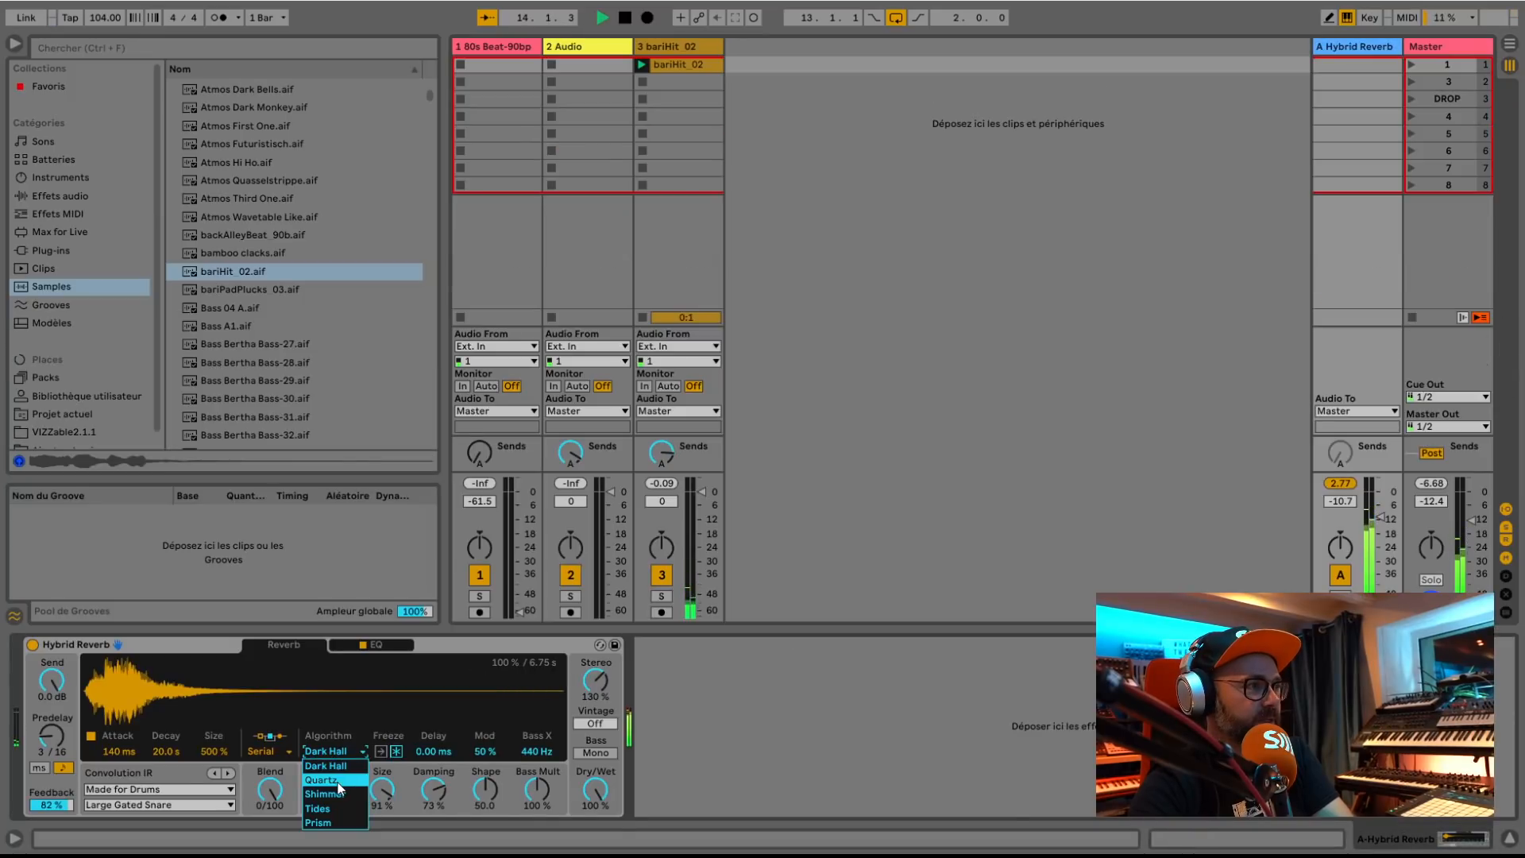
{"action": "left_click", "coordinate": [321, 780]}
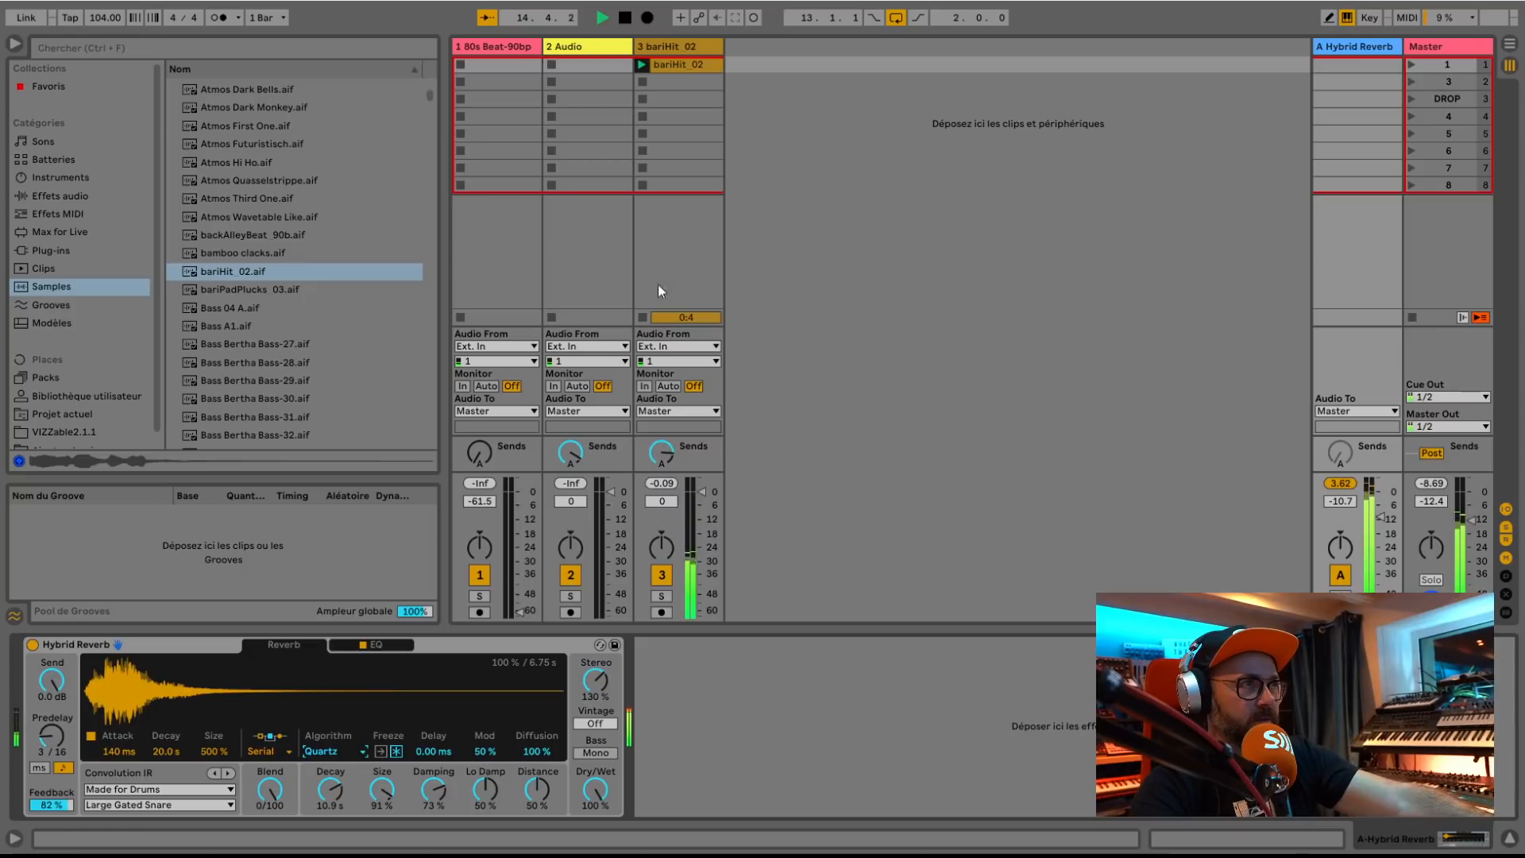
{"action": "key", "text": "space"}
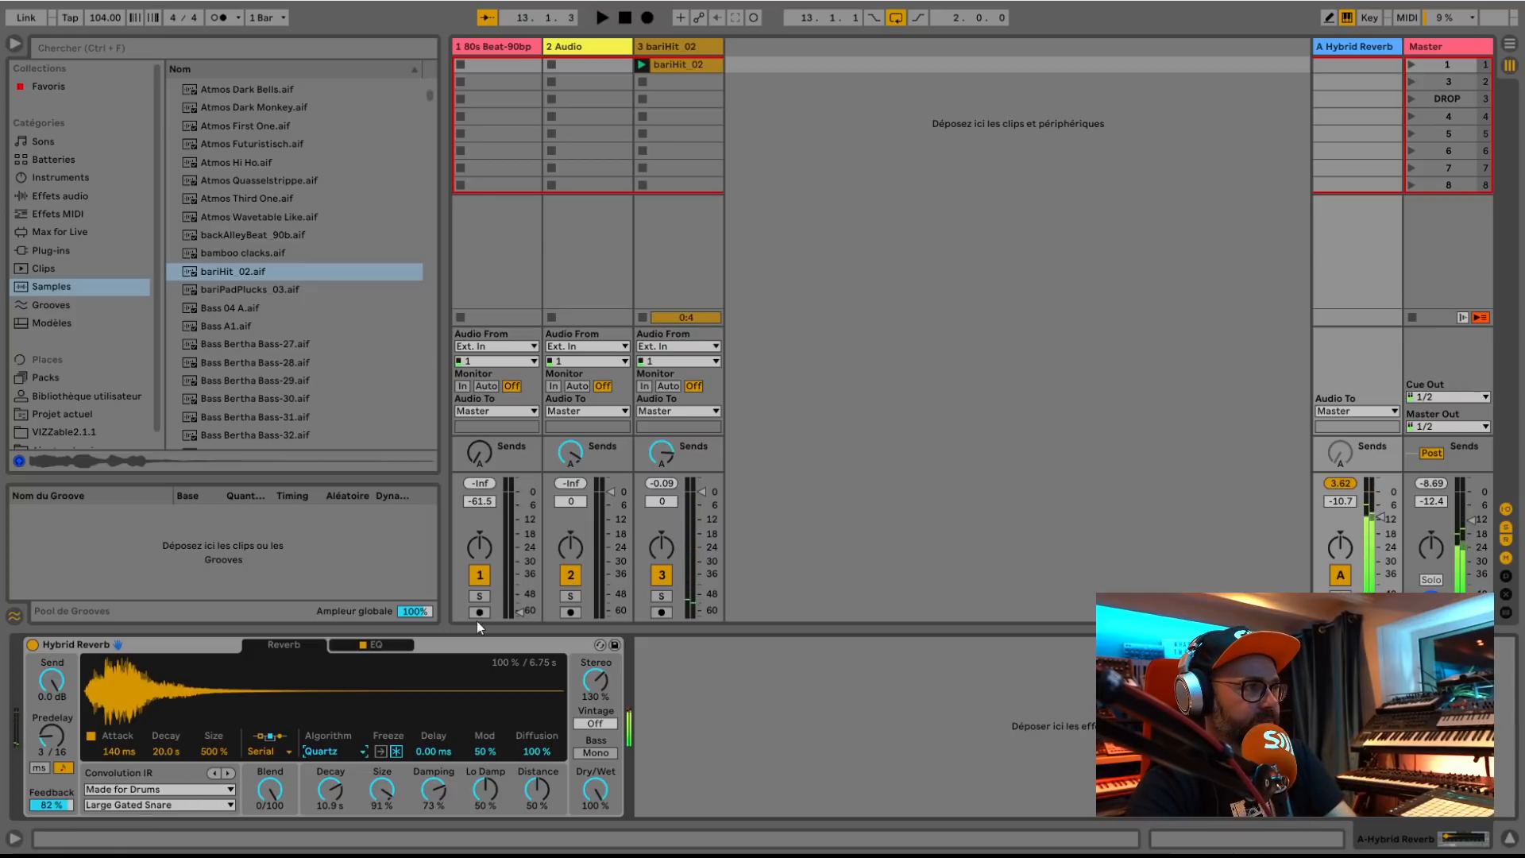
Switch the reverb algorithm to Shimmer and, during playback, set Shimmer to 87 %, Damping to 78 % and Decay to 20.1 s
{"action": "left_click", "coordinate": [333, 748]}
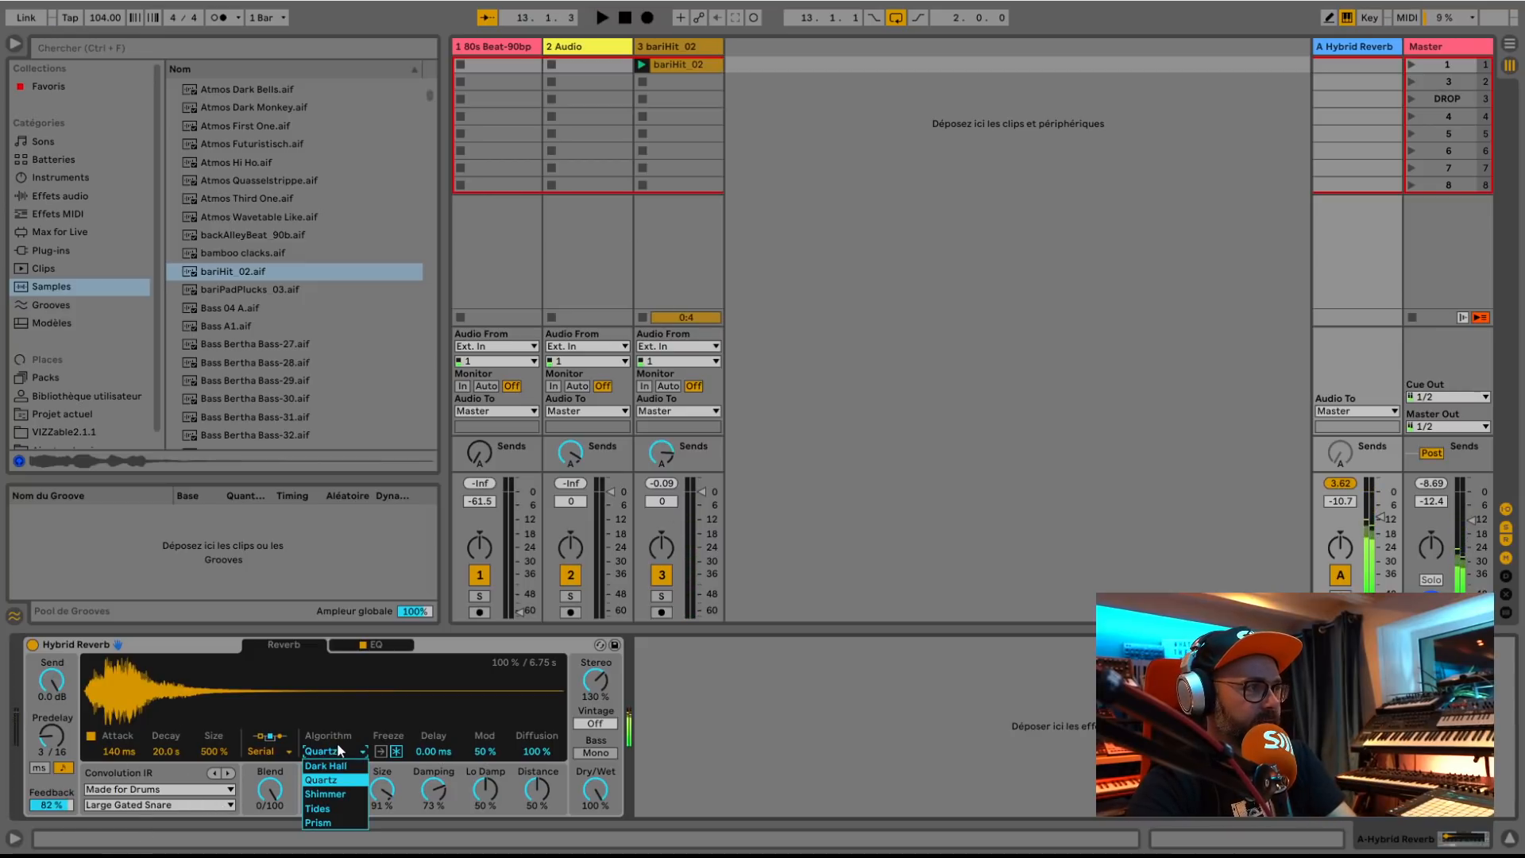
{"action": "left_click", "coordinate": [327, 794]}
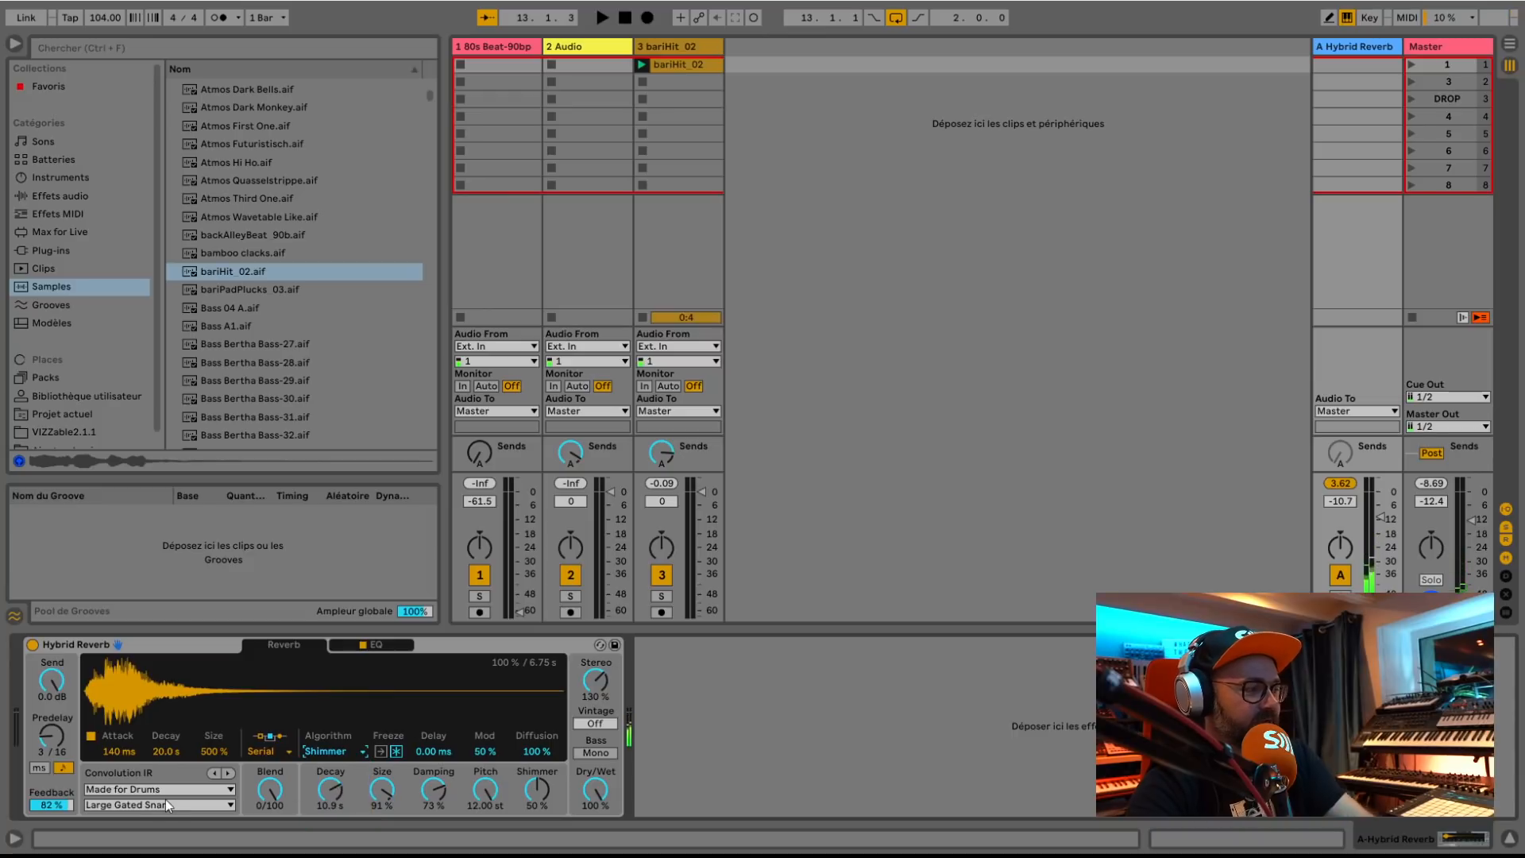
{"action": "key", "text": "space"}
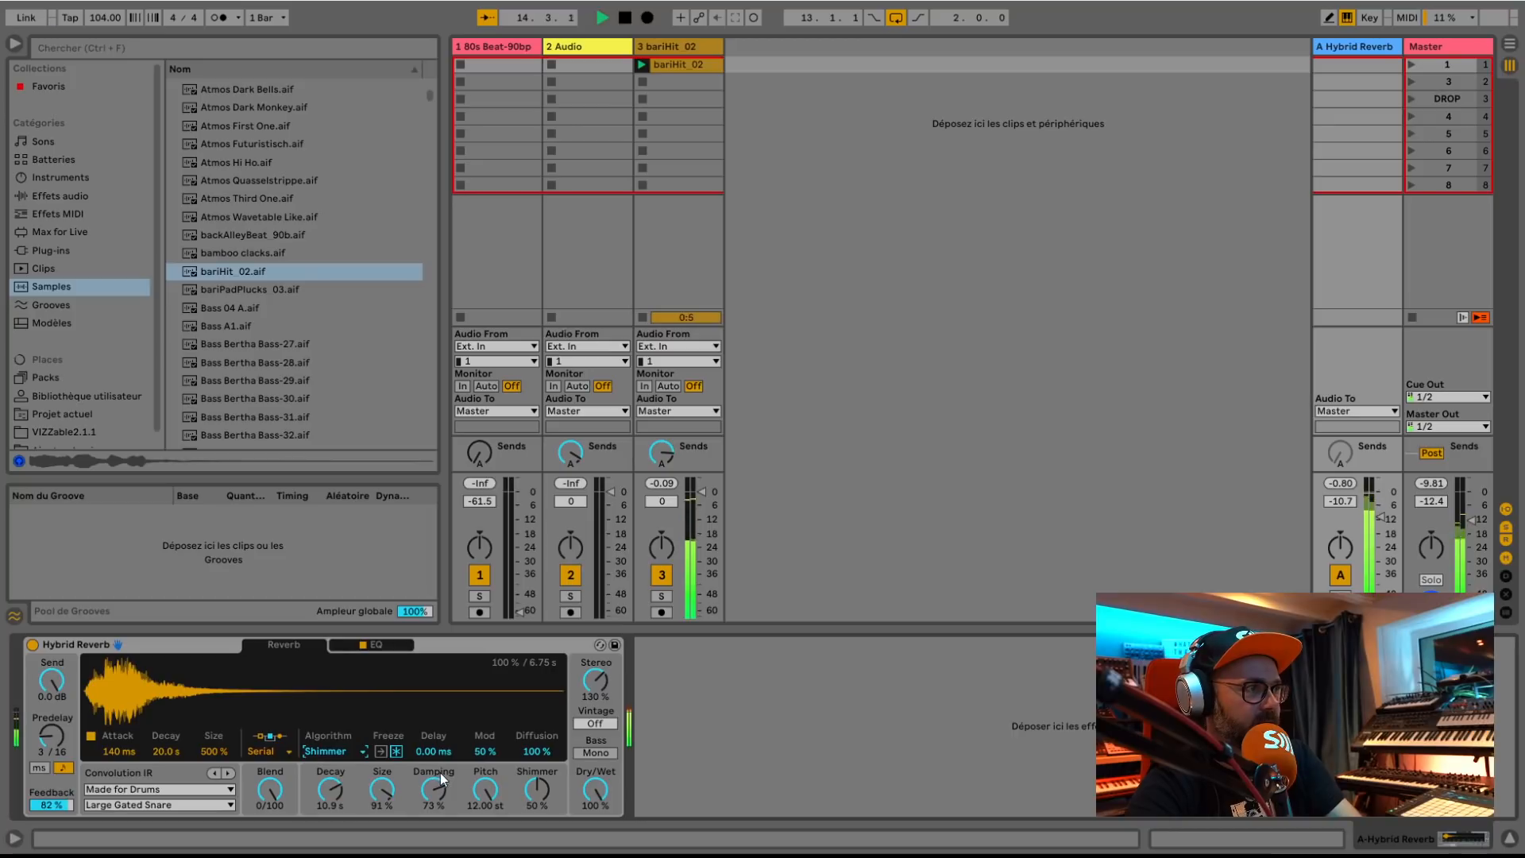
{"action": "left_click_drag", "start_coordinate": [535, 791], "coordinate": [536, 772]}
{"action": "key", "text": "space"}
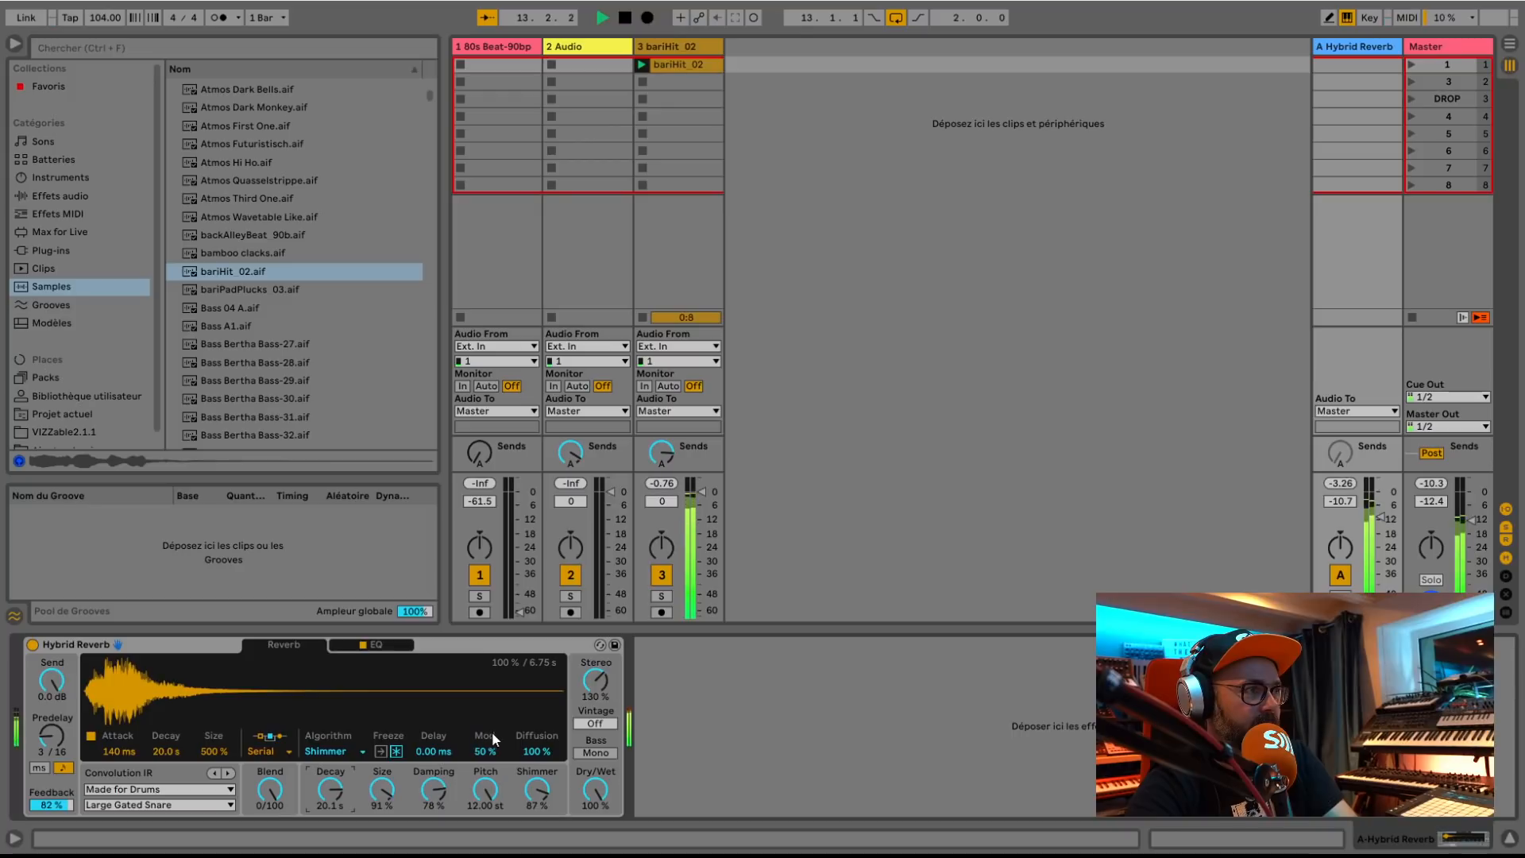
Shorten the reverb's Decay to 2.91 s, set Blend to 49/51, and audition the shimmer sound
{"action": "left_click_drag", "start_coordinate": [345, 794], "coordinate": [346, 842]}
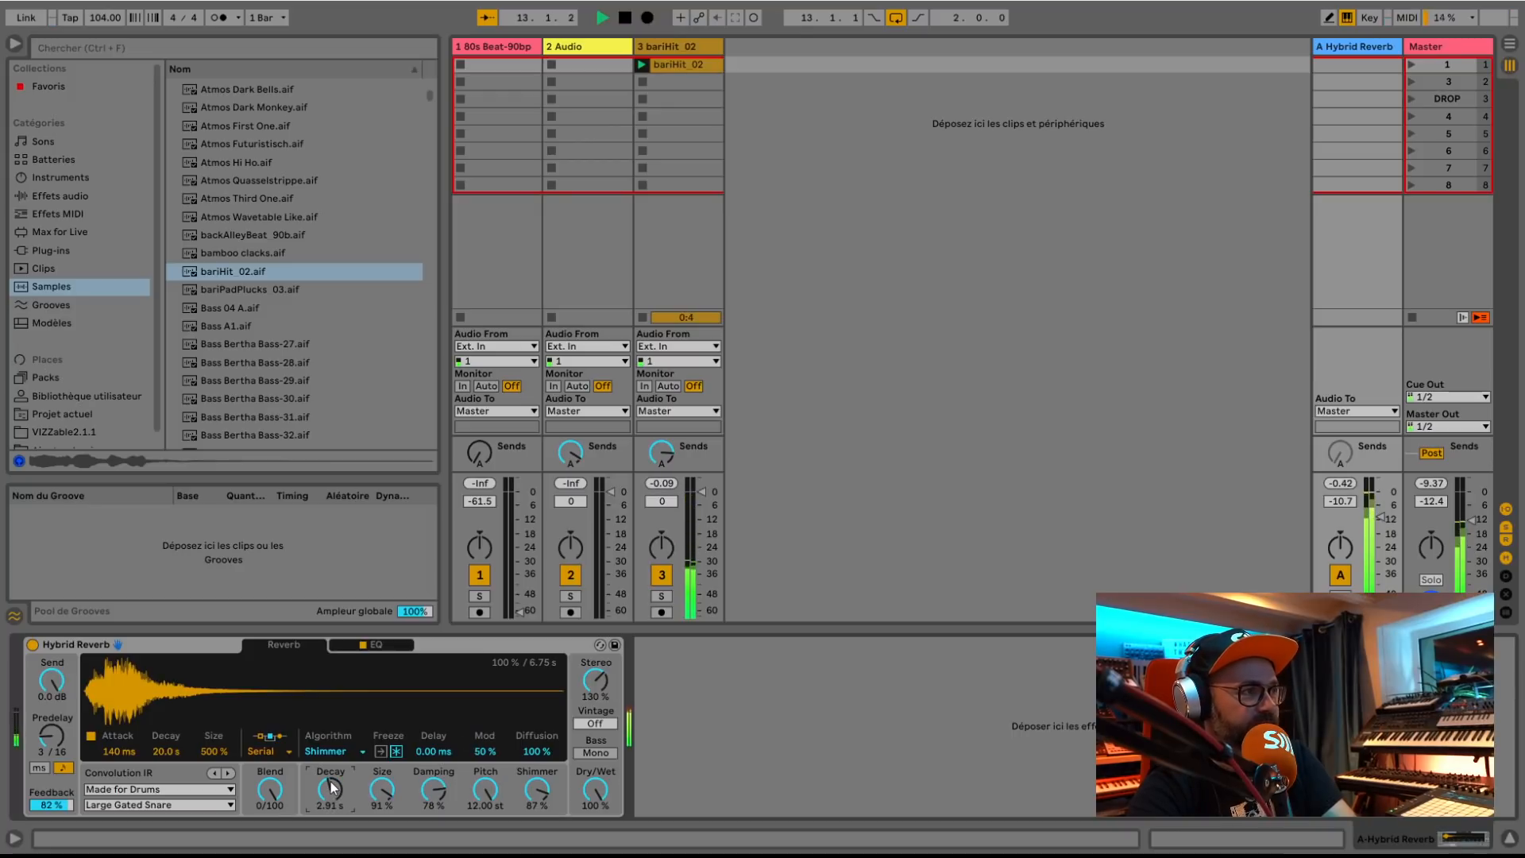
{"action": "key", "text": "space"}
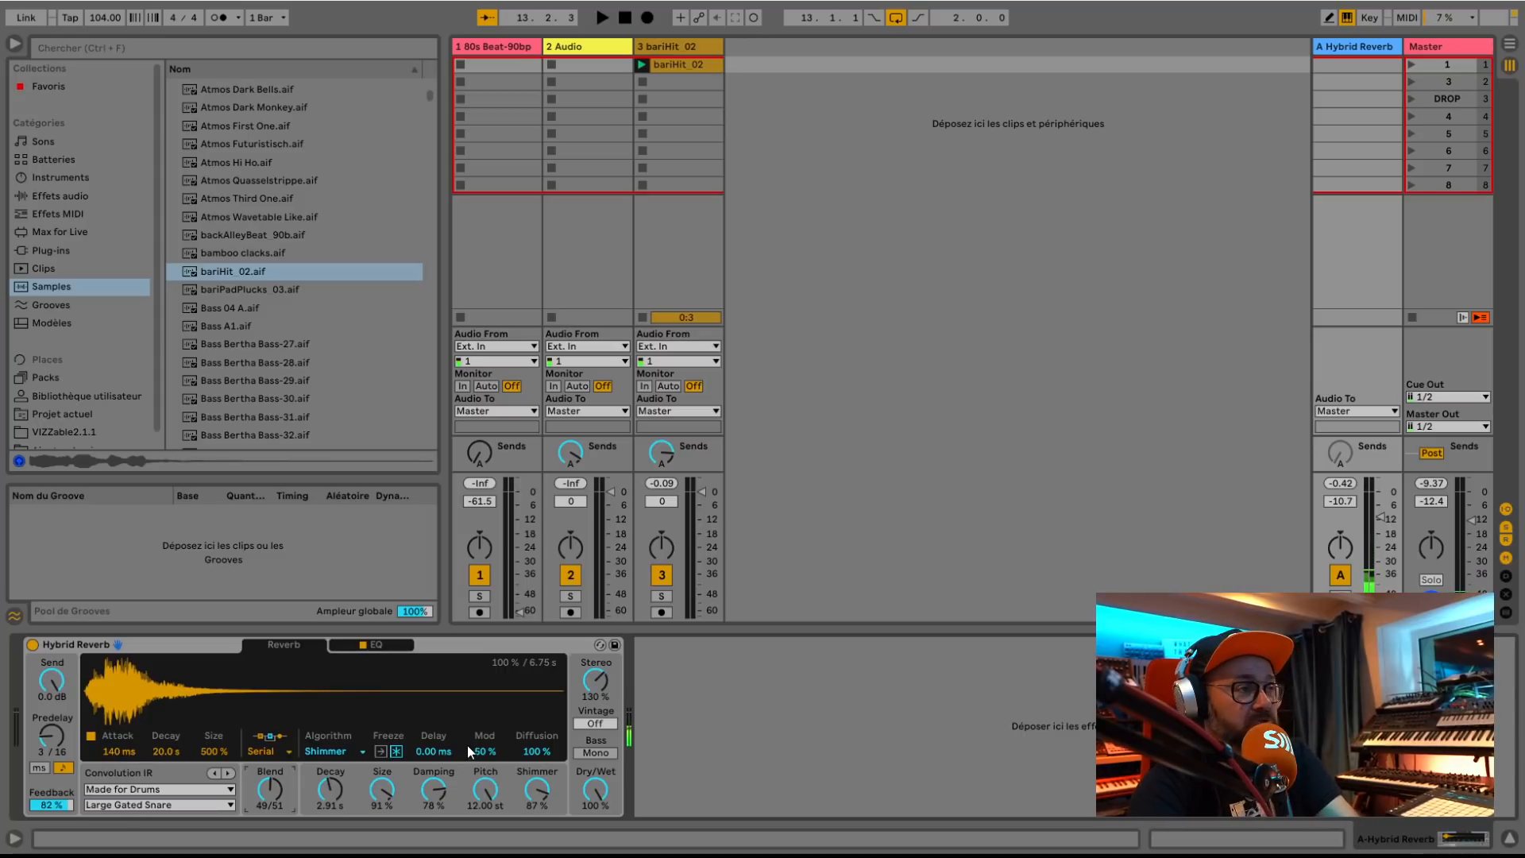
{"action": "key", "text": "space"}
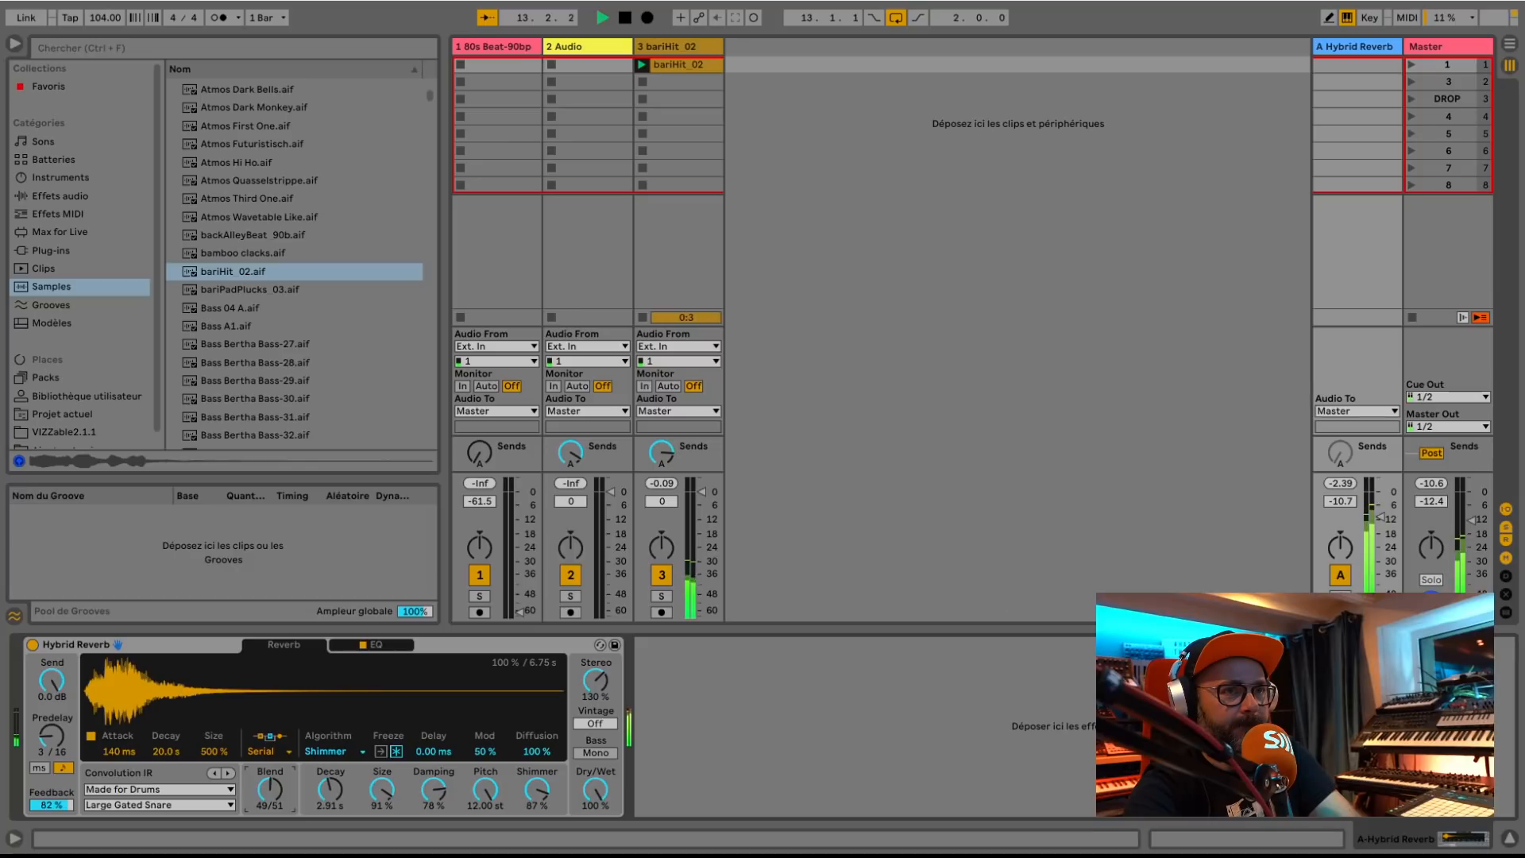
{"action": "key", "text": "space"}
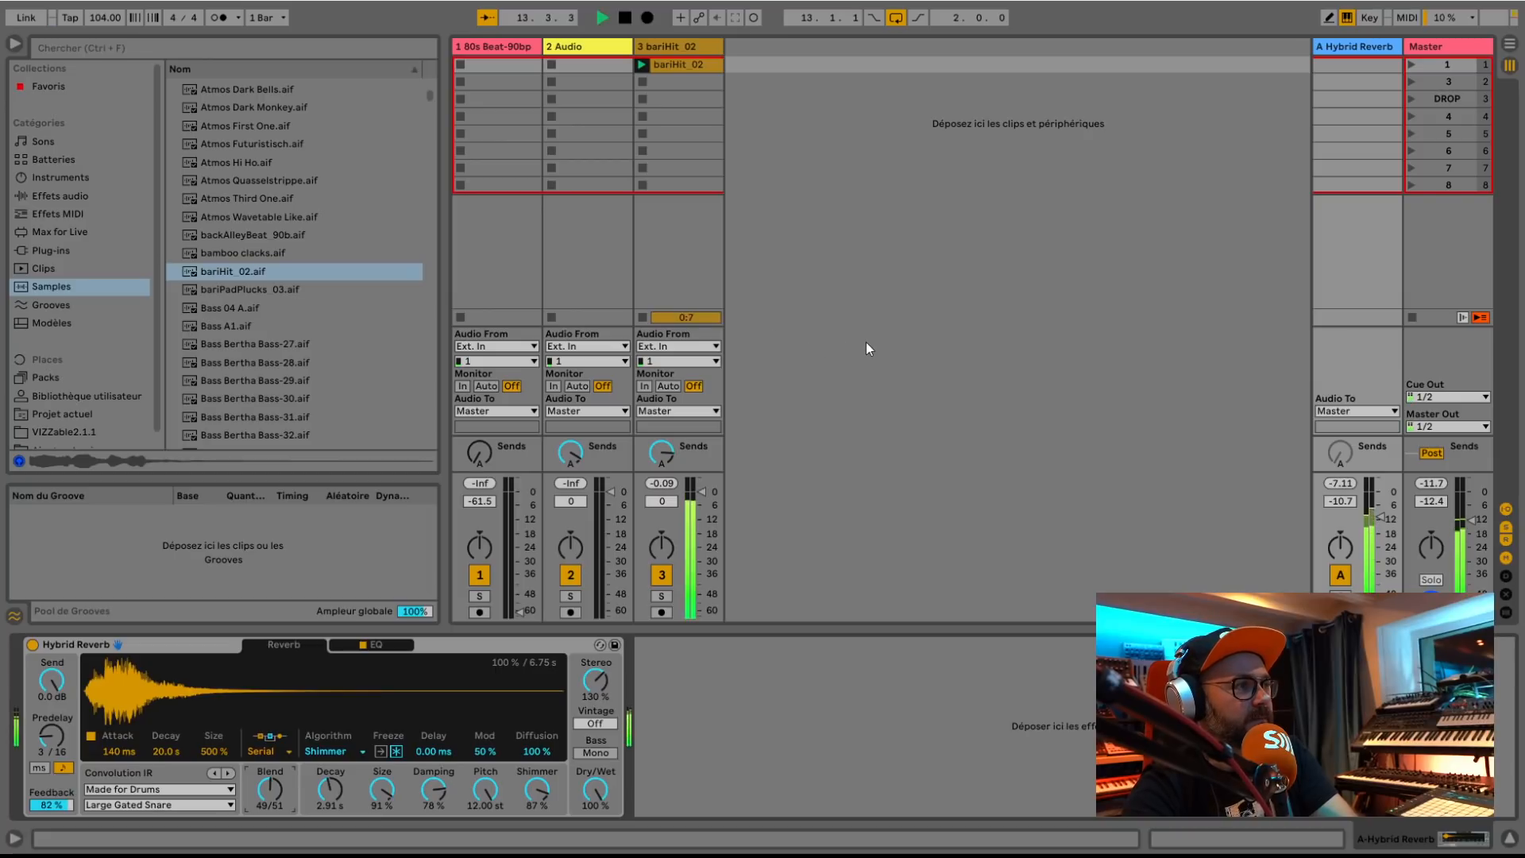
Switch the reverb algorithm to Tides, set Blend to 0/100, and audition the sound
{"action": "left_click", "coordinate": [327, 751]}
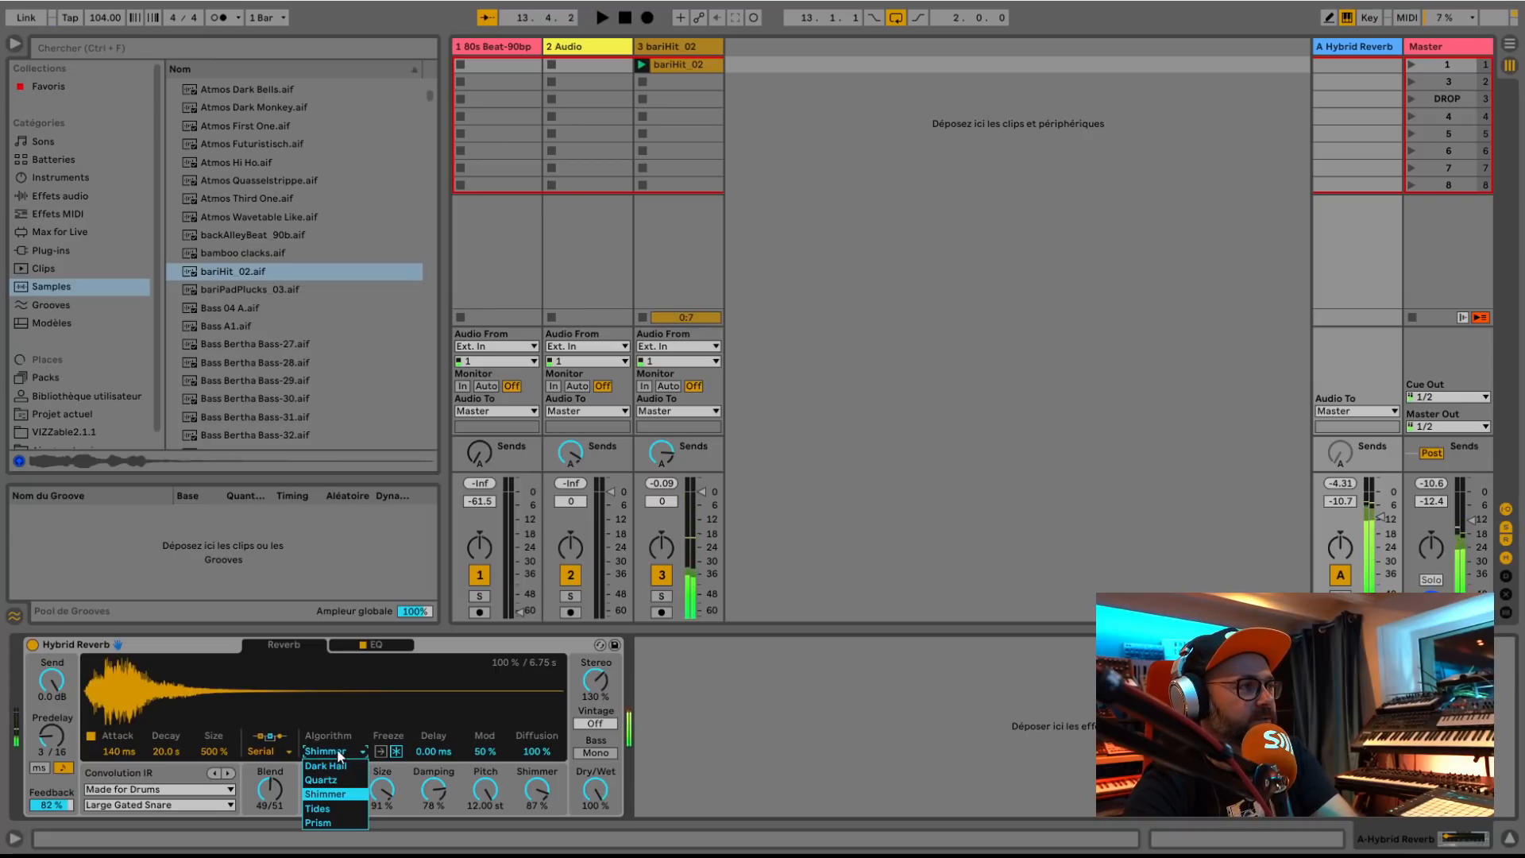
{"action": "left_click", "coordinate": [332, 807]}
{"action": "left_click_drag", "start_coordinate": [270, 789], "coordinate": [270, 830]}
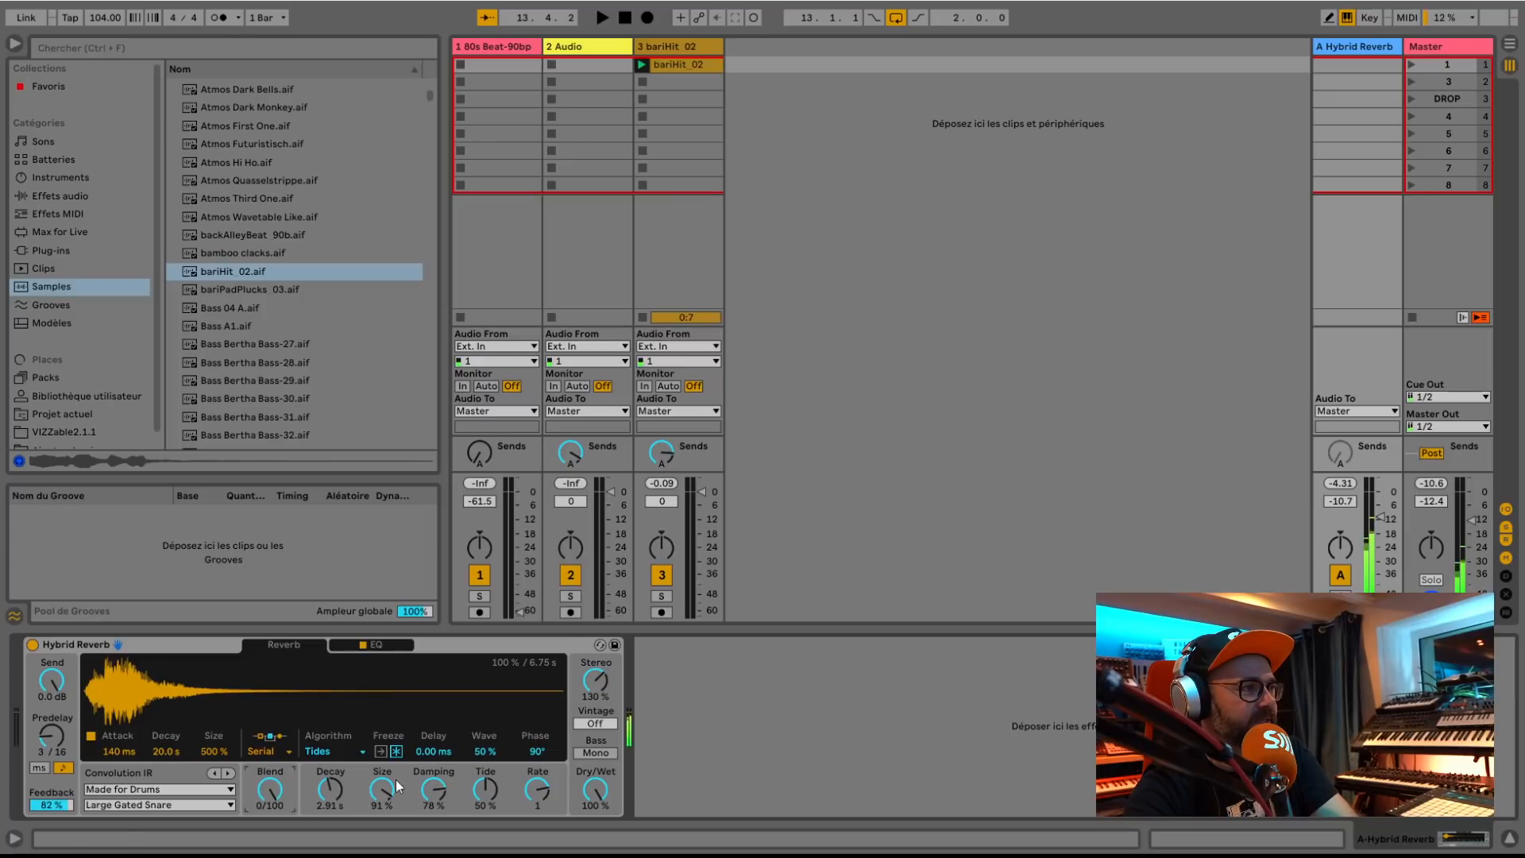
{"action": "key", "text": "space"}
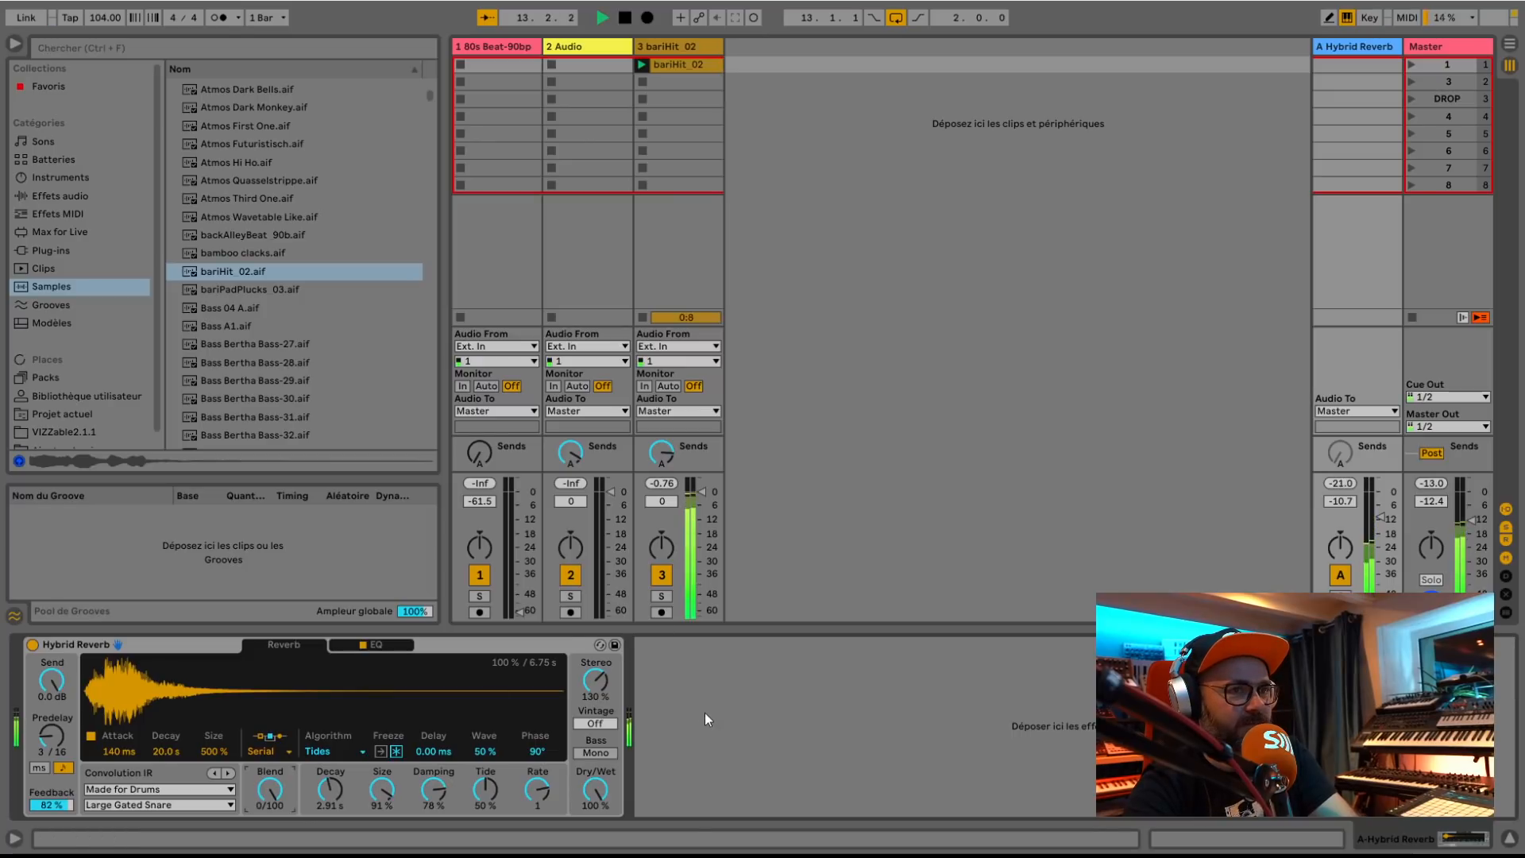
{"action": "key", "text": "space"}
Place the bariPadPlucks_03 sample on a new audio track, play its clip, and raise the track's send A
{"action": "left_click", "coordinate": [235, 290]}
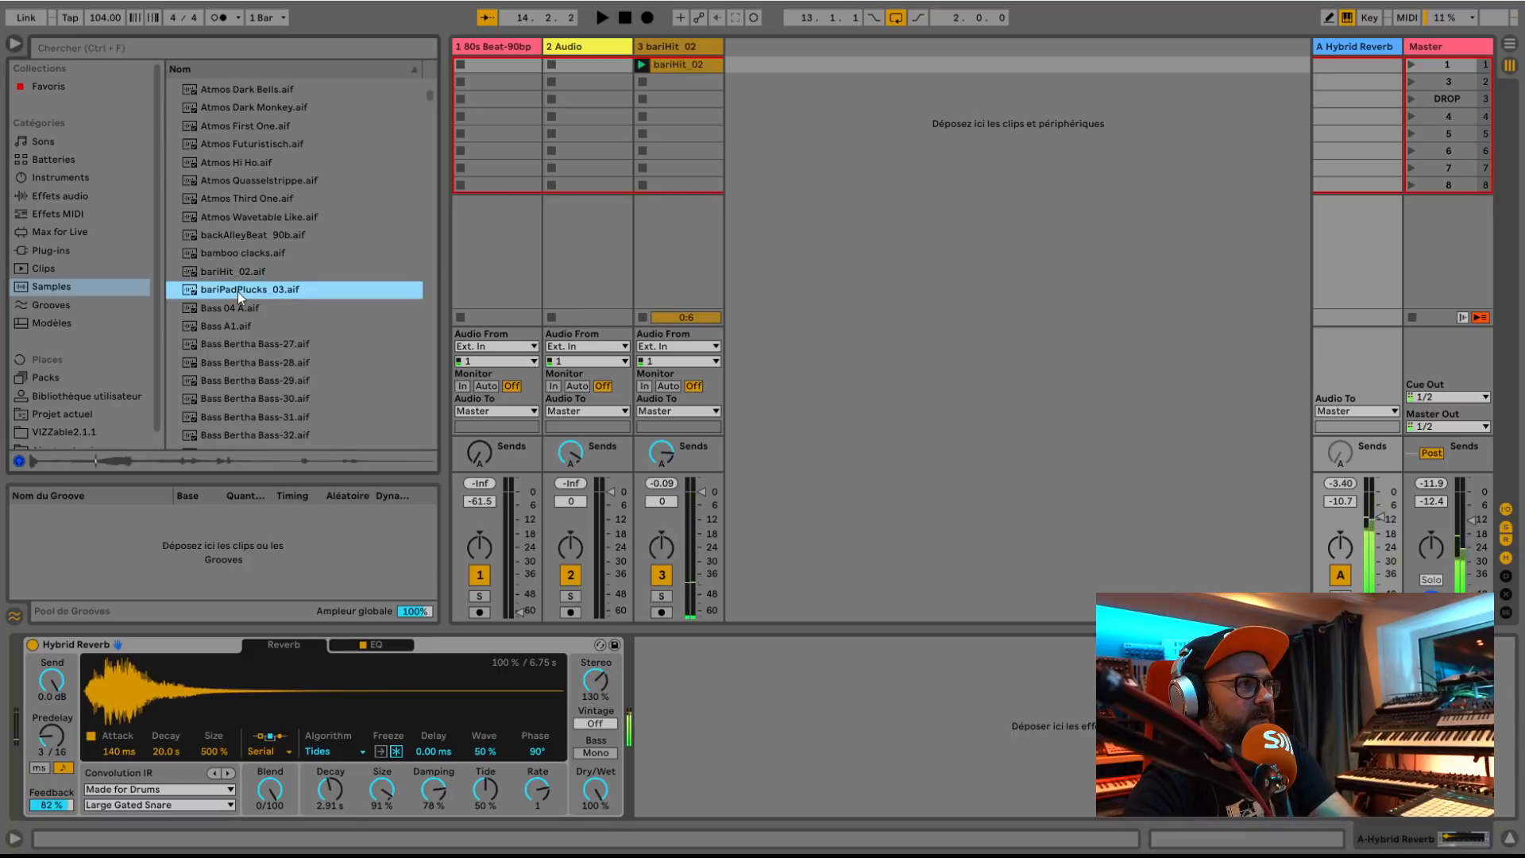
{"action": "left_click_drag", "start_coordinate": [759, 75], "coordinate": [736, 62]}
{"action": "key", "text": "space"}
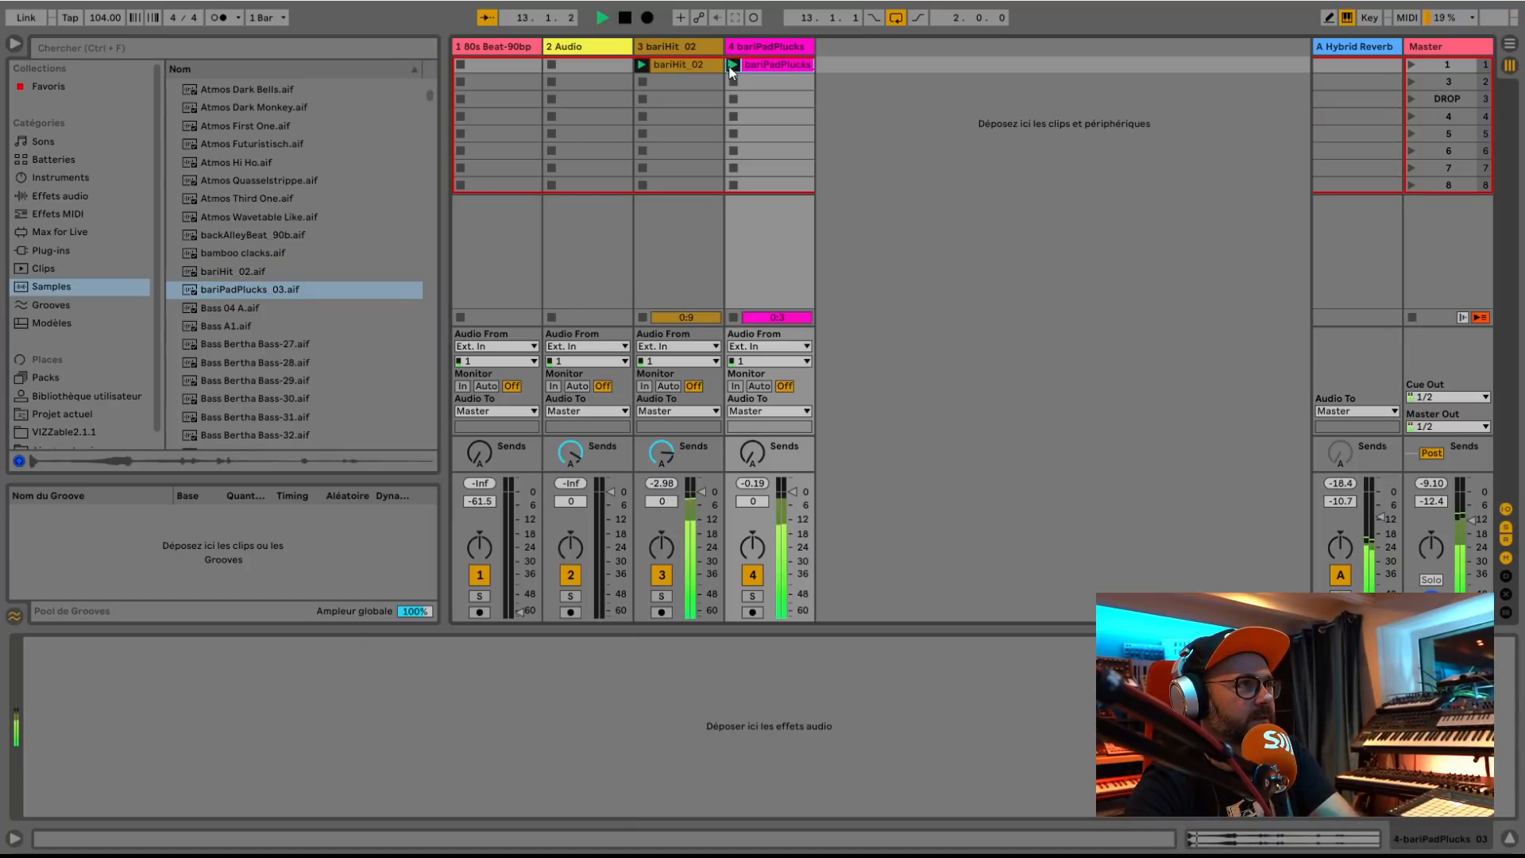
{"action": "mouse_move", "coordinate": [749, 454]}
{"action": "left_mouse_down"}
{"action": "mouse_move", "coordinate": [749, 437]}
{"action": "mouse_move", "coordinate": [749, 454]}
{"action": "left_mouse_up"}
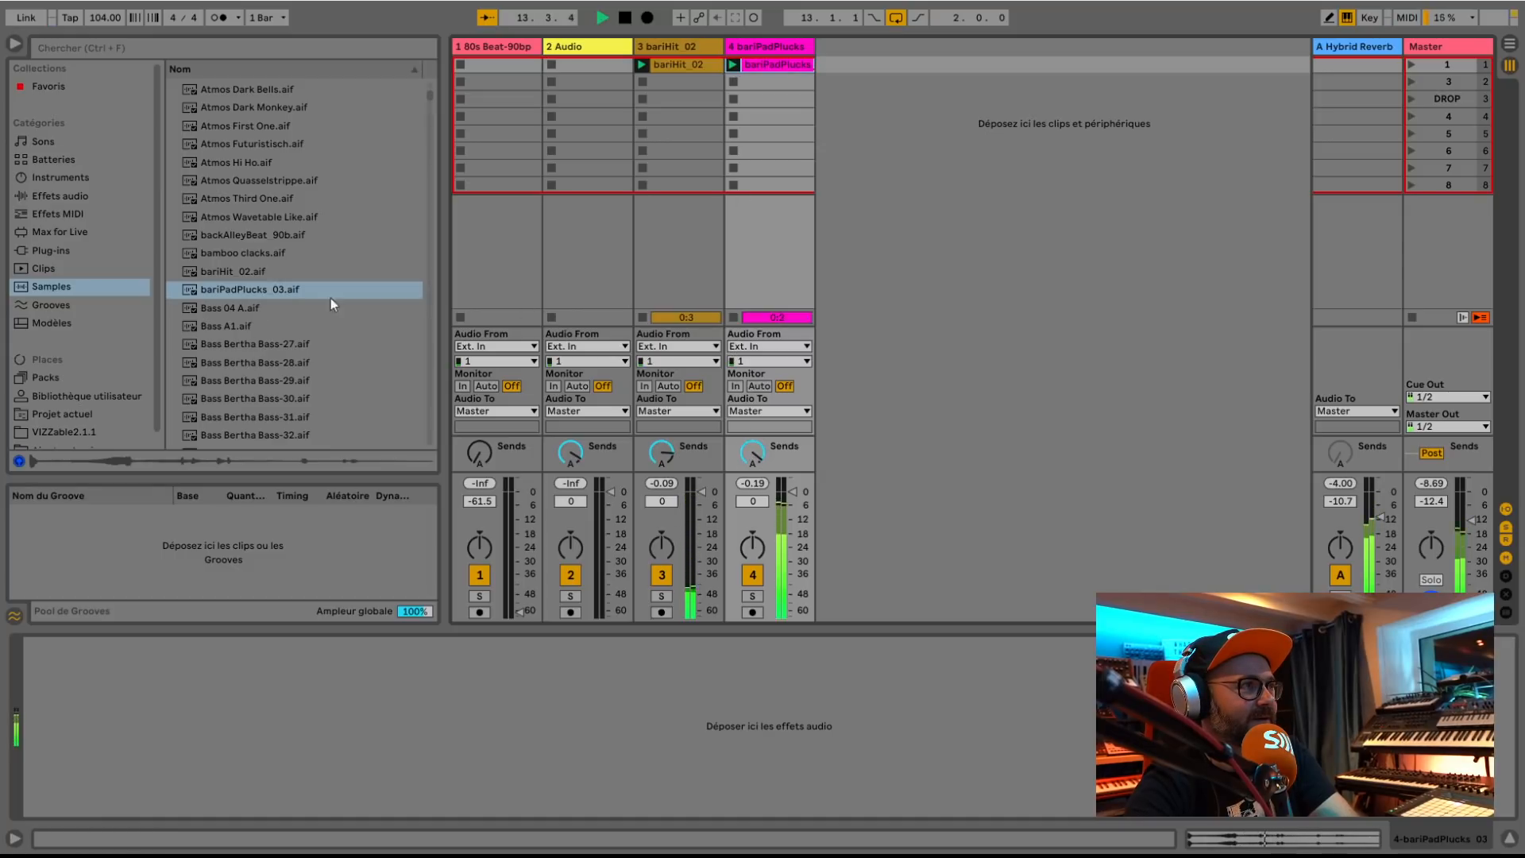
Audition bass samples in the browser, including Bass A1, Bass Bertha Bass-28 and Bass Edge Fetta B-1
{"action": "left_click", "coordinate": [208, 328]}
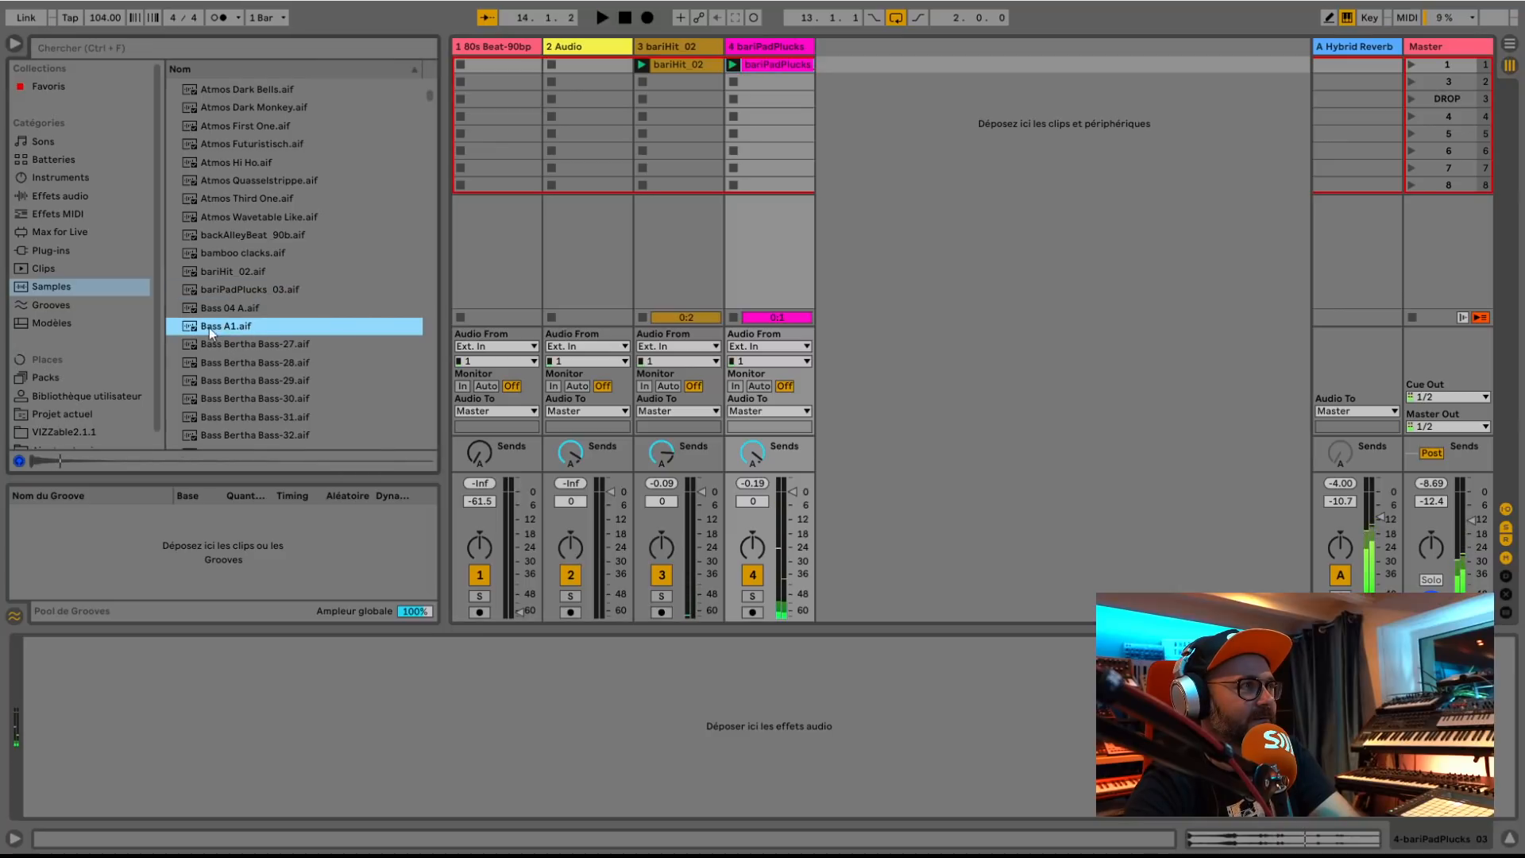
{"action": "left_click", "coordinate": [213, 344]}
{"action": "left_click", "coordinate": [224, 362]}
{"action": "scroll", "coordinate": [238, 381], "scroll_direction": "down", "scroll_amount": 10}
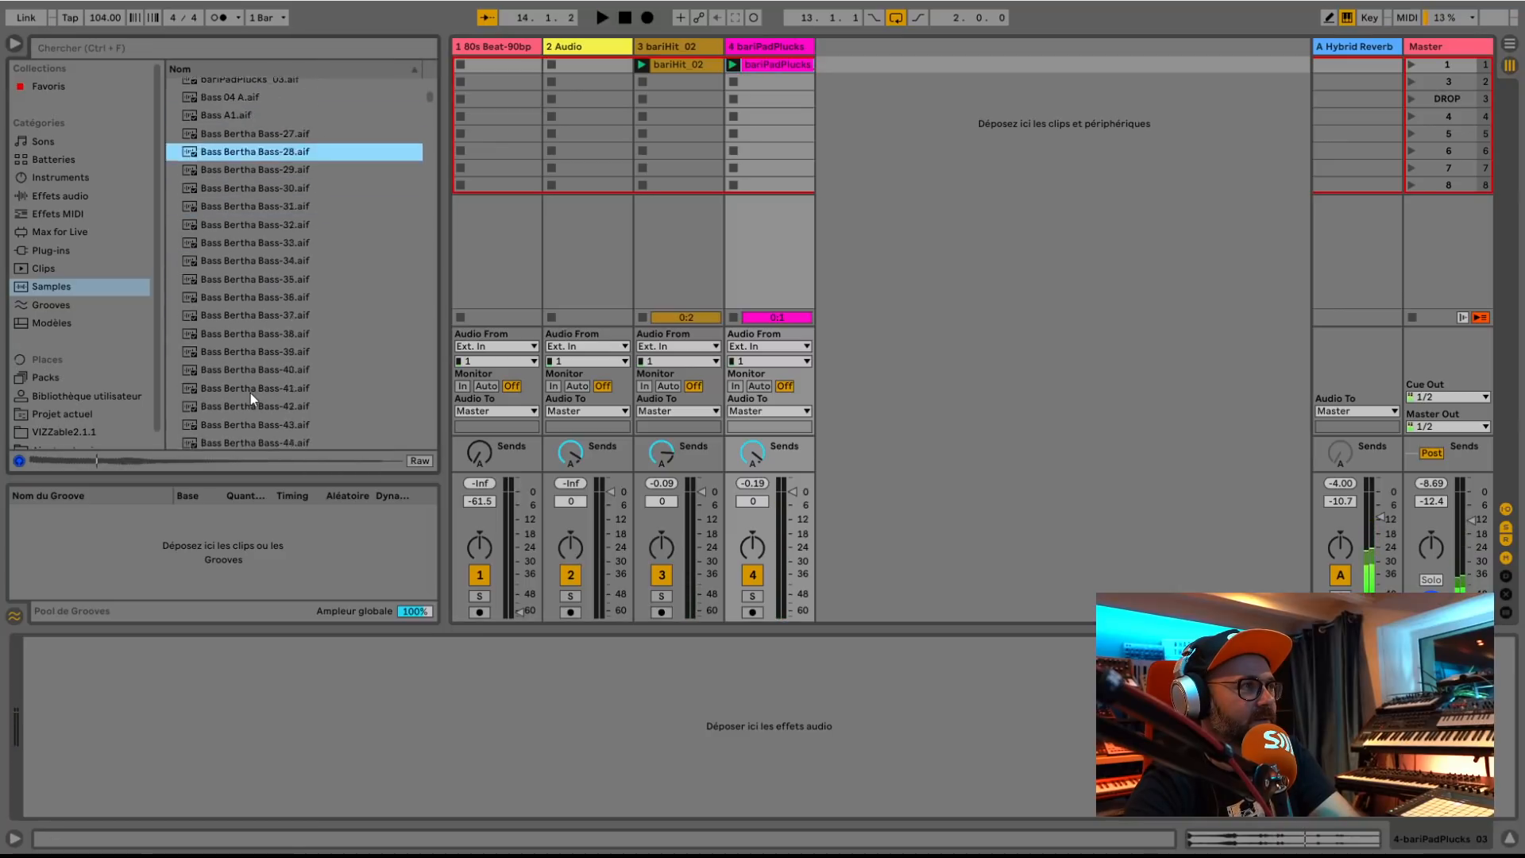
{"action": "left_click", "coordinate": [243, 374]}
{"action": "scroll", "coordinate": [259, 369], "scroll_direction": "down", "scroll_amount": 6}
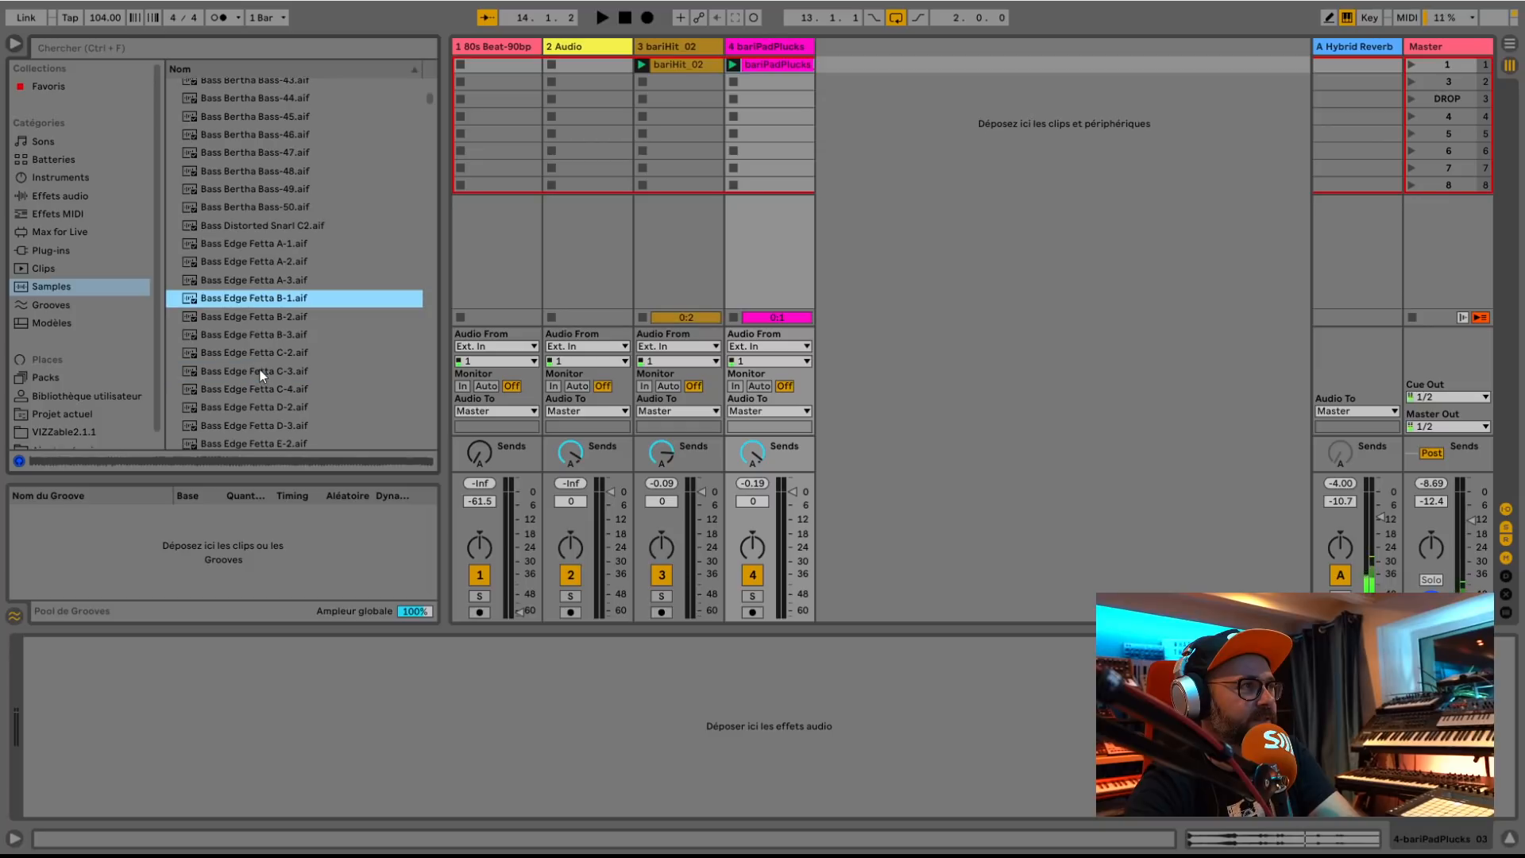
Browse the Clips category and preview the Atom Kit 104 bpm and Akustichord Kit 128bpm clips
{"action": "left_click", "coordinate": [50, 267]}
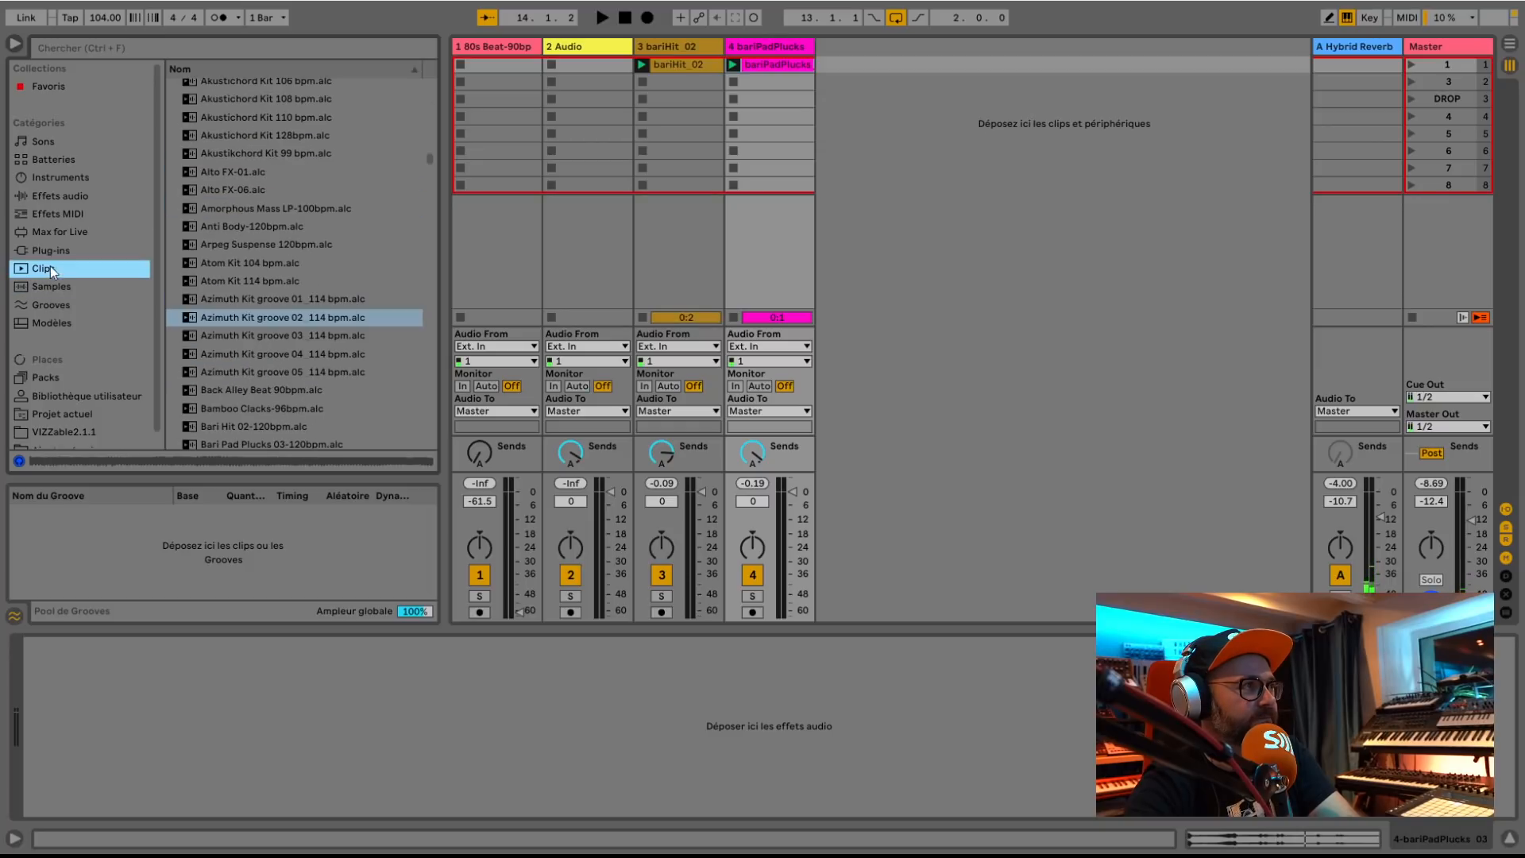
{"action": "left_click", "coordinate": [243, 263]}
{"action": "left_click", "coordinate": [229, 133]}
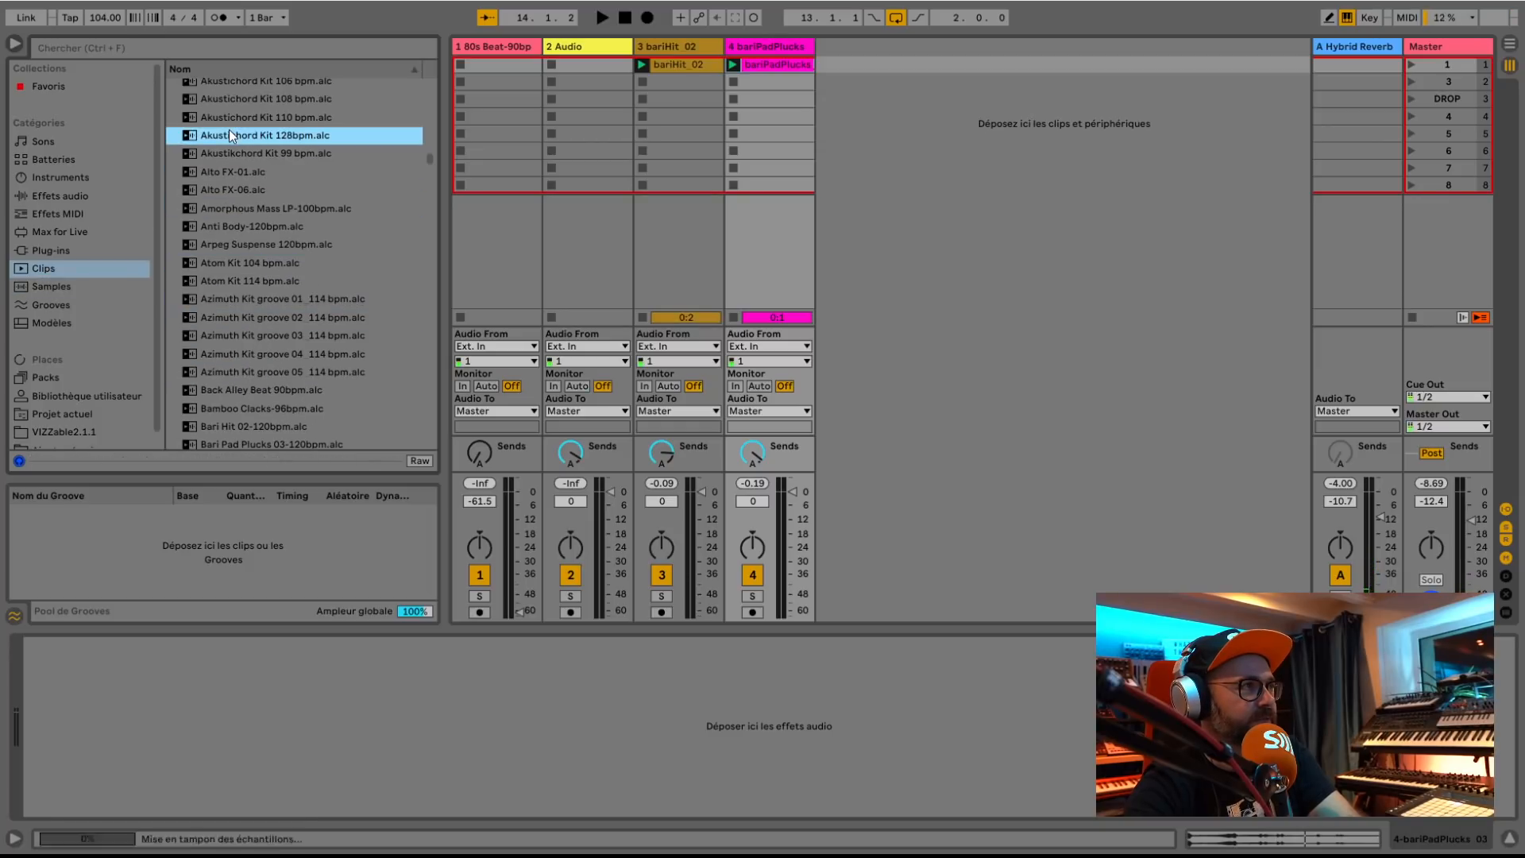
Preview the C78 Bender-165-Beat 3 clip, place it on a new track, and launch it
{"action": "scroll", "coordinate": [272, 268], "scroll_direction": "down", "scroll_amount": 10}
{"action": "left_click", "coordinate": [252, 362]}
{"action": "scroll", "coordinate": [270, 368], "scroll_direction": "down", "scroll_amount": 3}
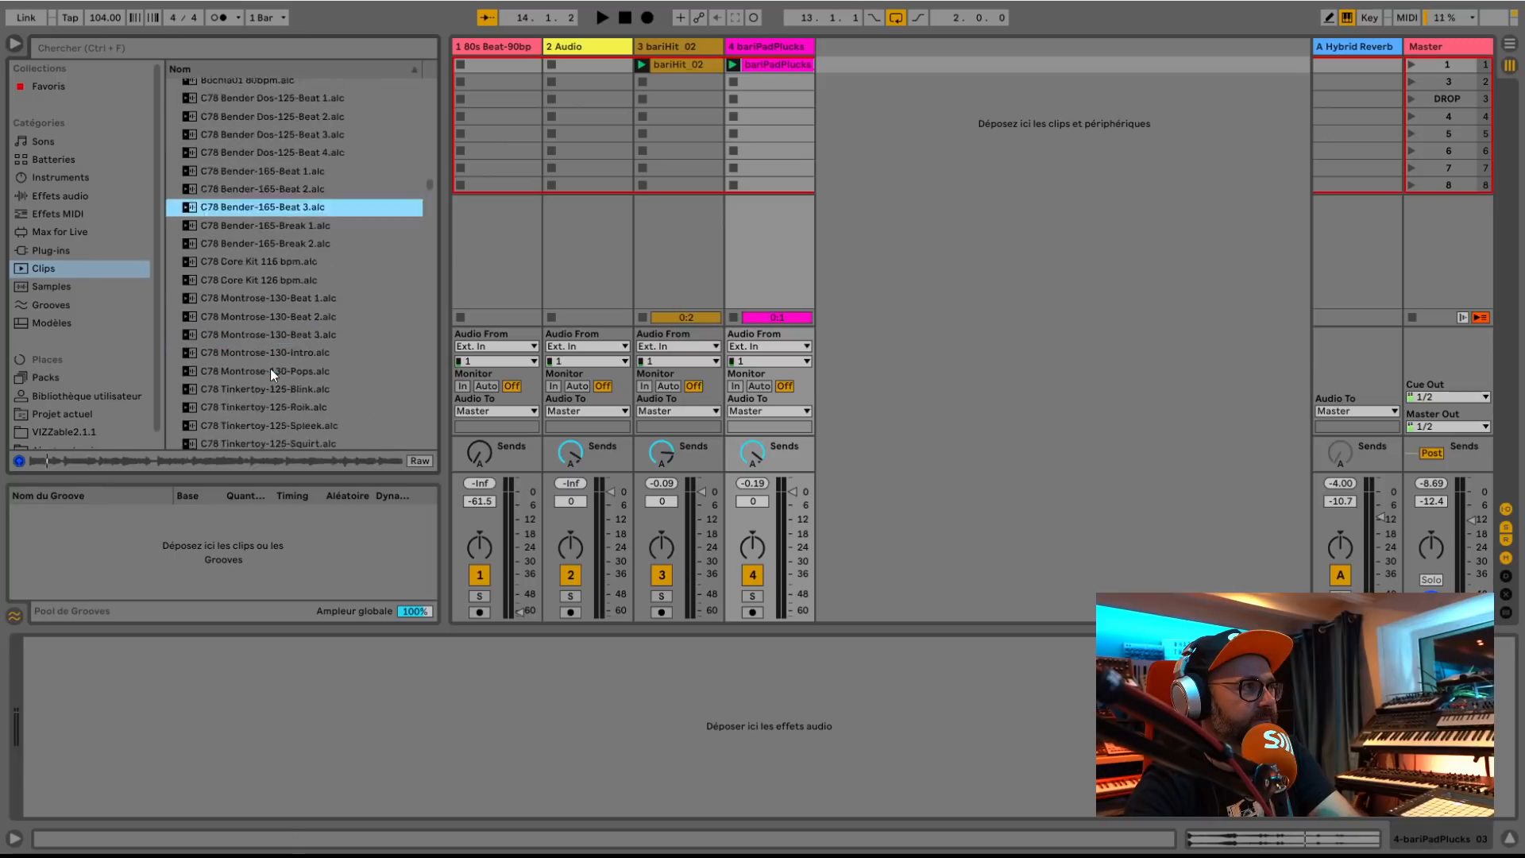
{"action": "left_click_drag", "start_coordinate": [236, 208], "coordinate": [860, 84]}
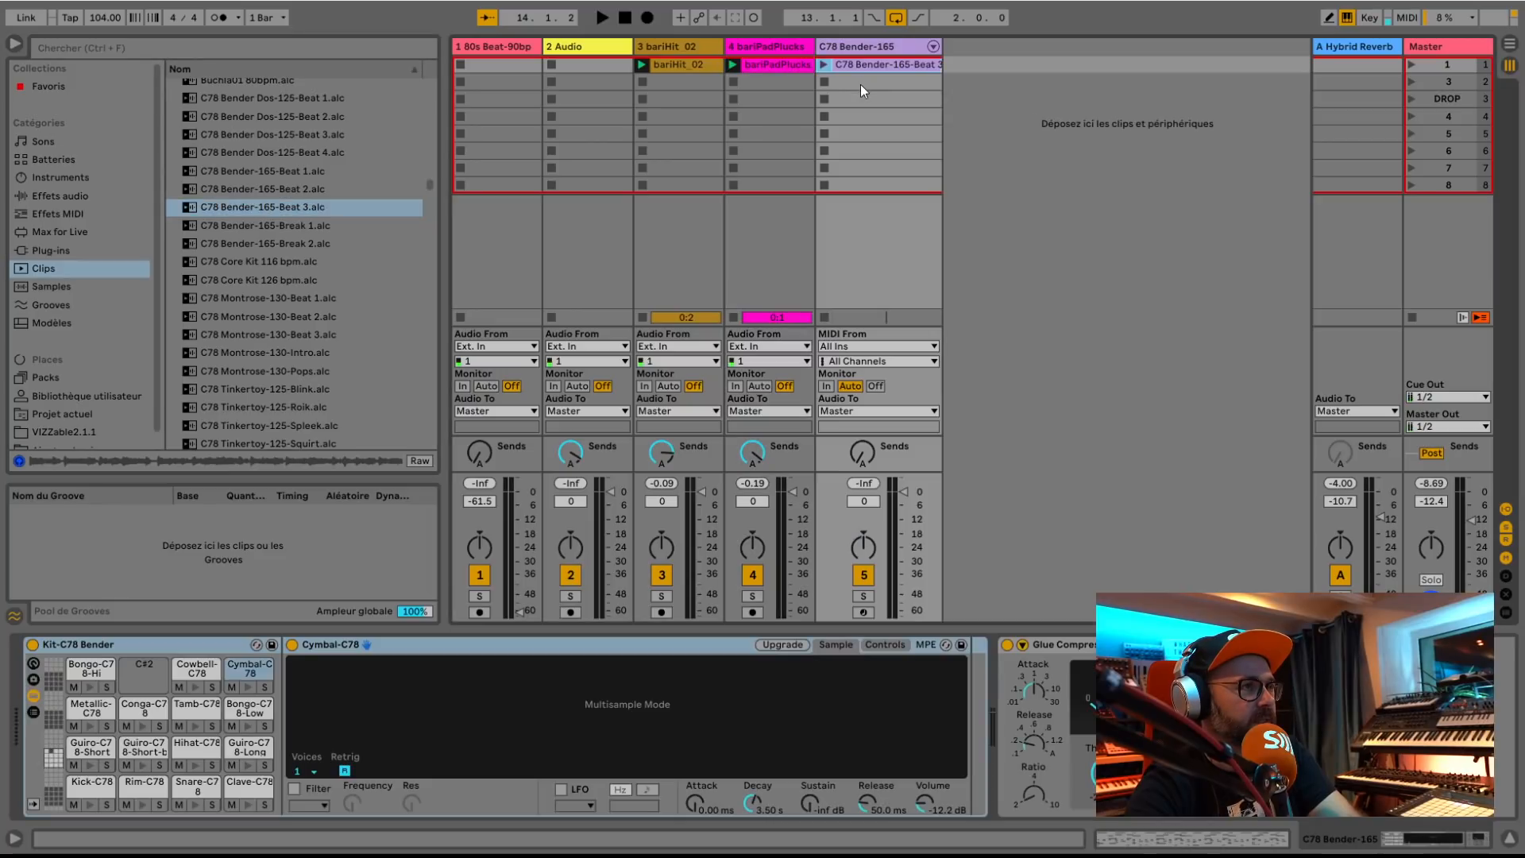
{"action": "left_click", "coordinate": [824, 65]}
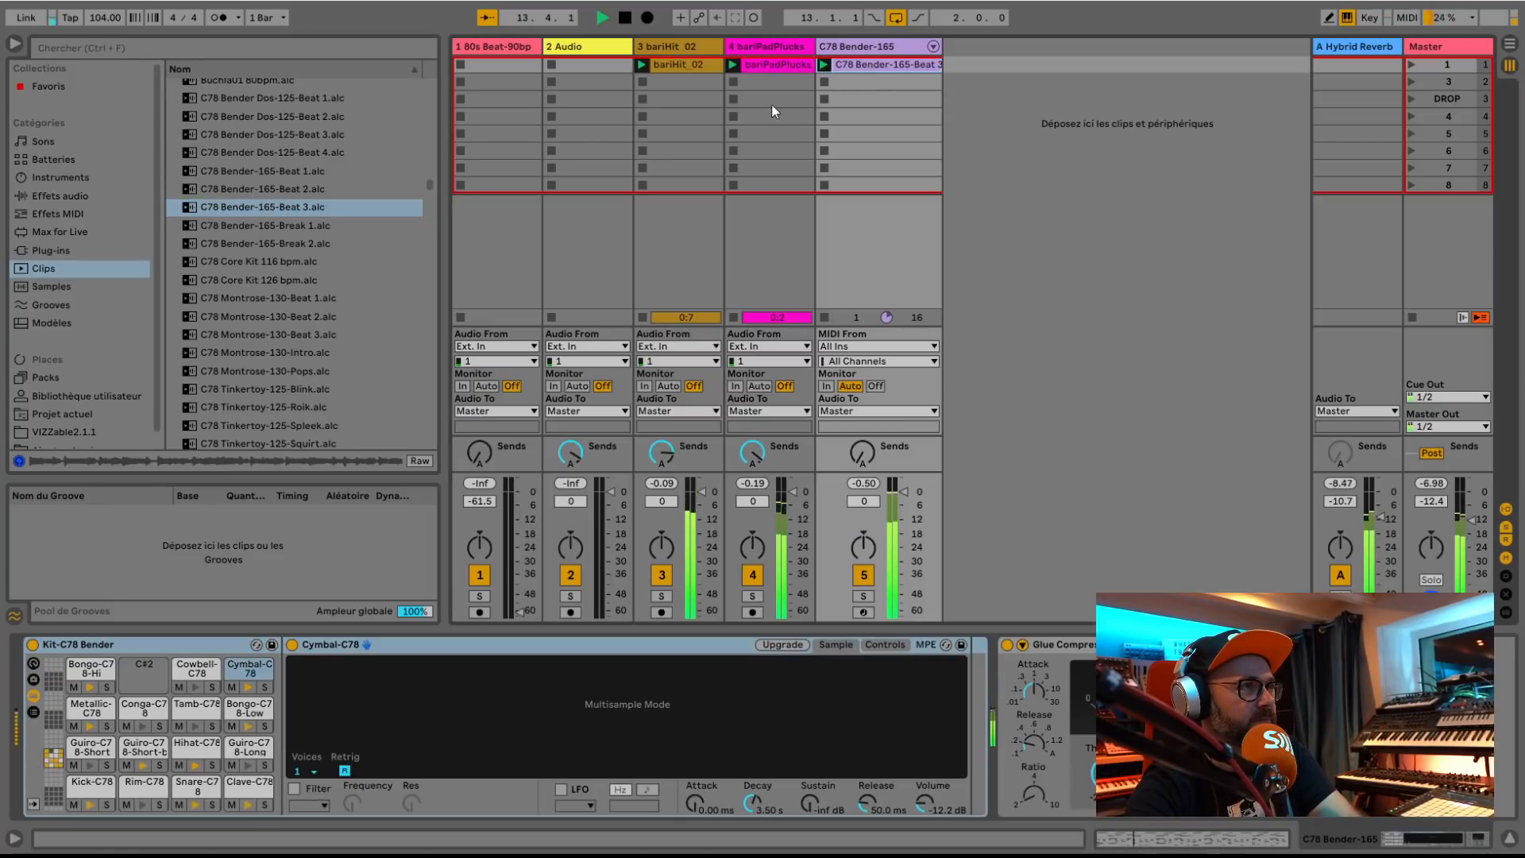
Delete the bariPadPlucks and bariHit_02 tracks
{"action": "left_click", "coordinate": [774, 46]}
{"action": "key", "text": "Delete"}
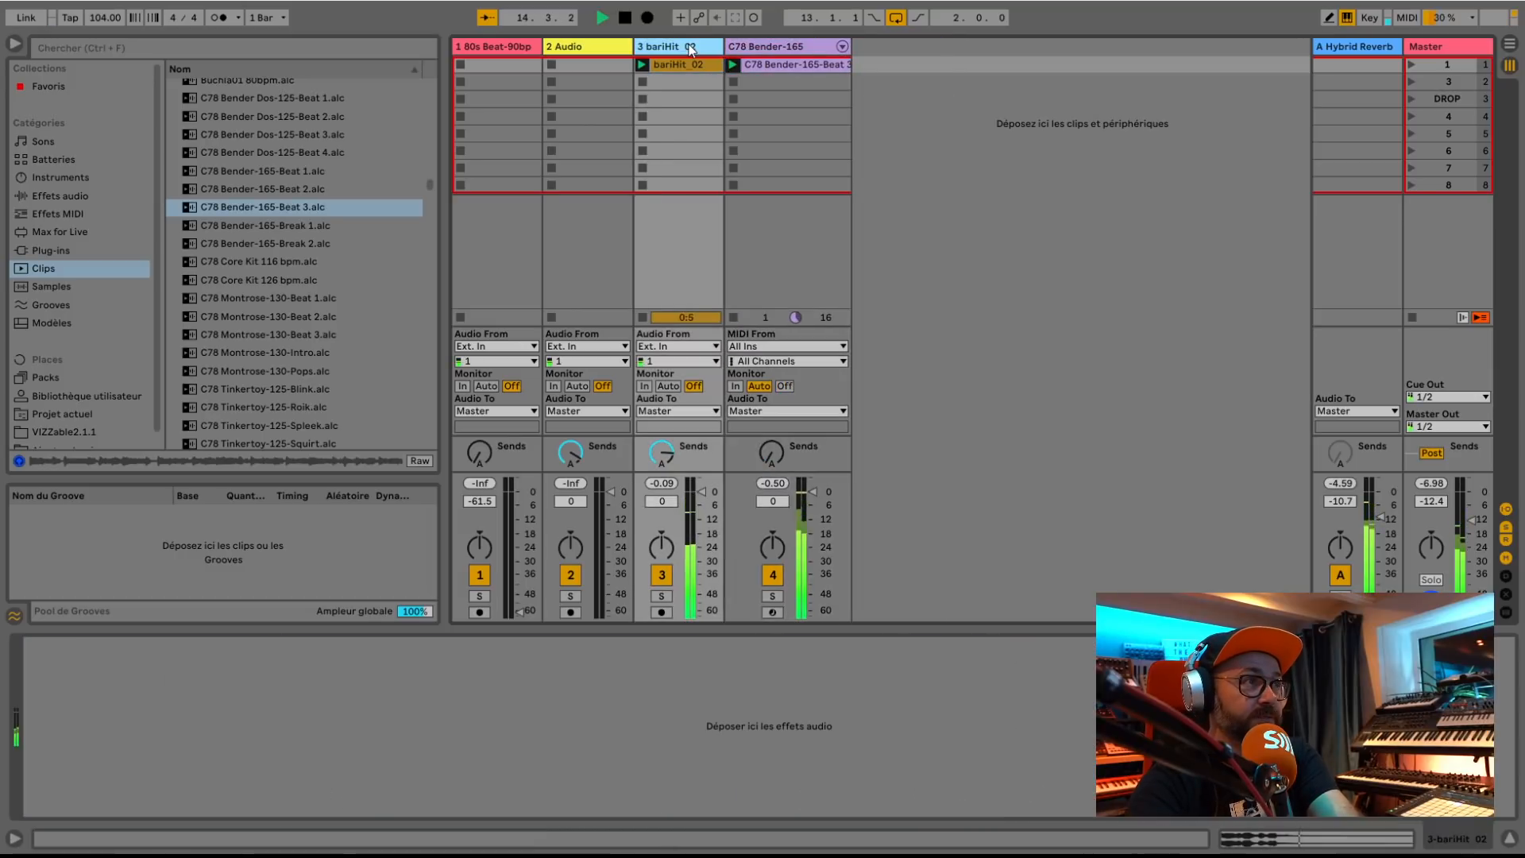
{"action": "key", "text": "Delete"}
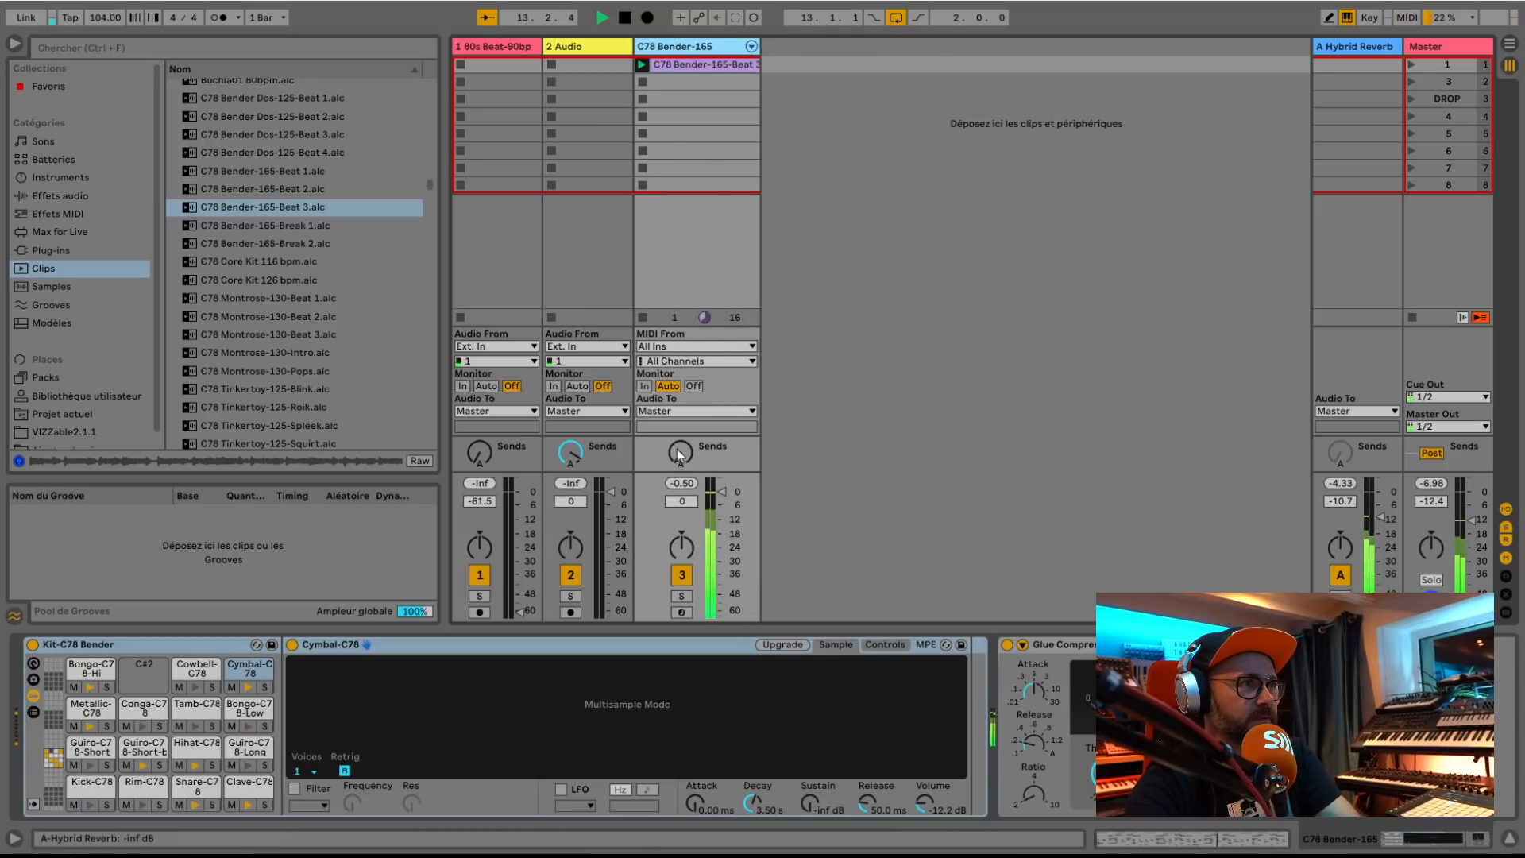
Set the C78 Bender-165 track's send A to -6.0 dB and the Hybrid Reverb's Decay to 5.93 s
{"action": "left_click_drag", "start_coordinate": [676, 450], "coordinate": [690, 452]}
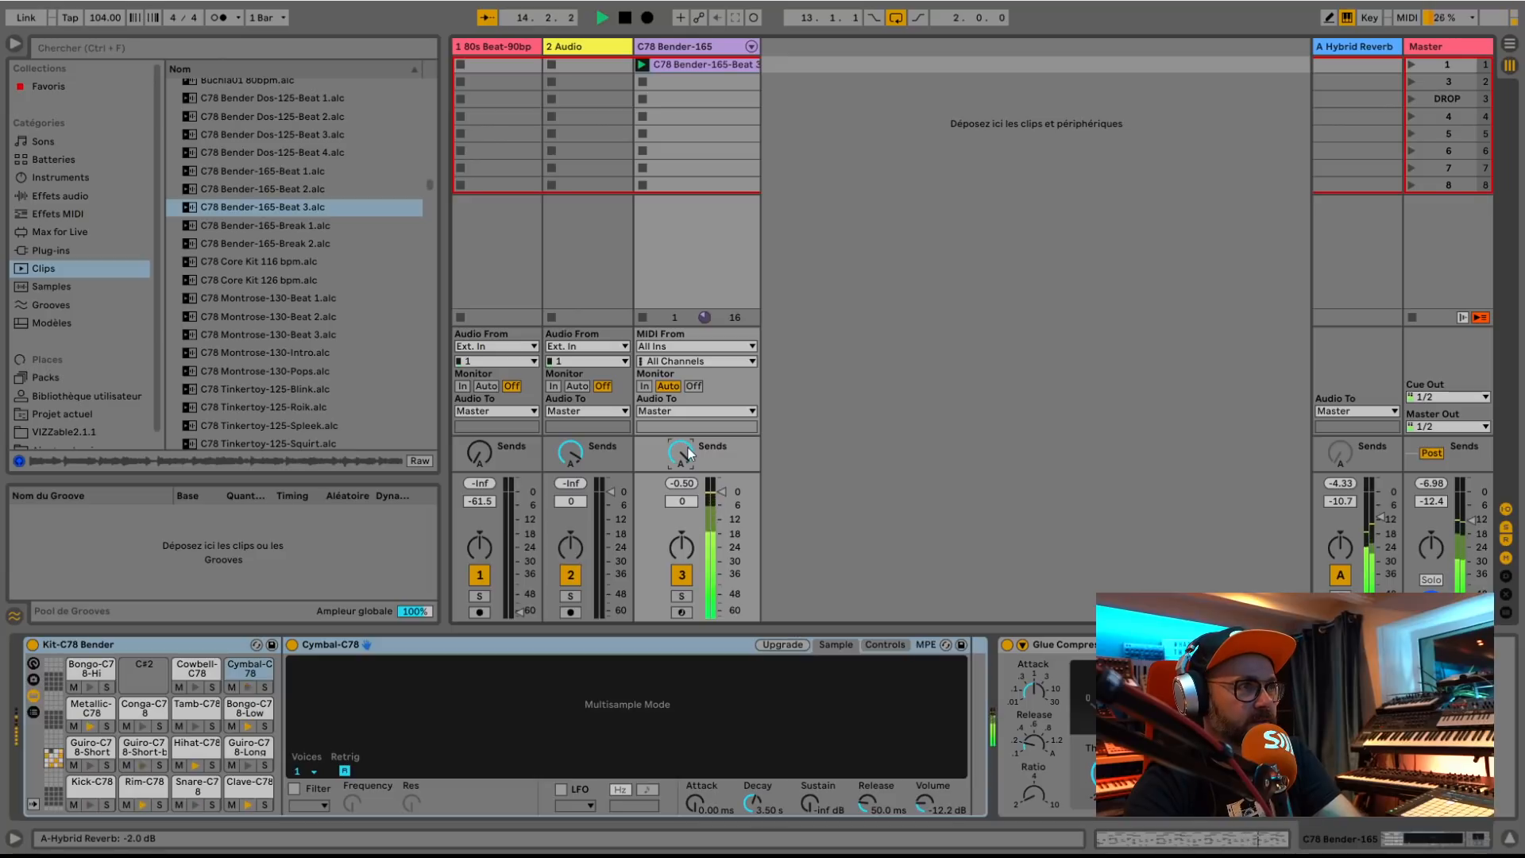
{"action": "left_click_drag", "start_coordinate": [688, 450], "coordinate": [684, 454]}
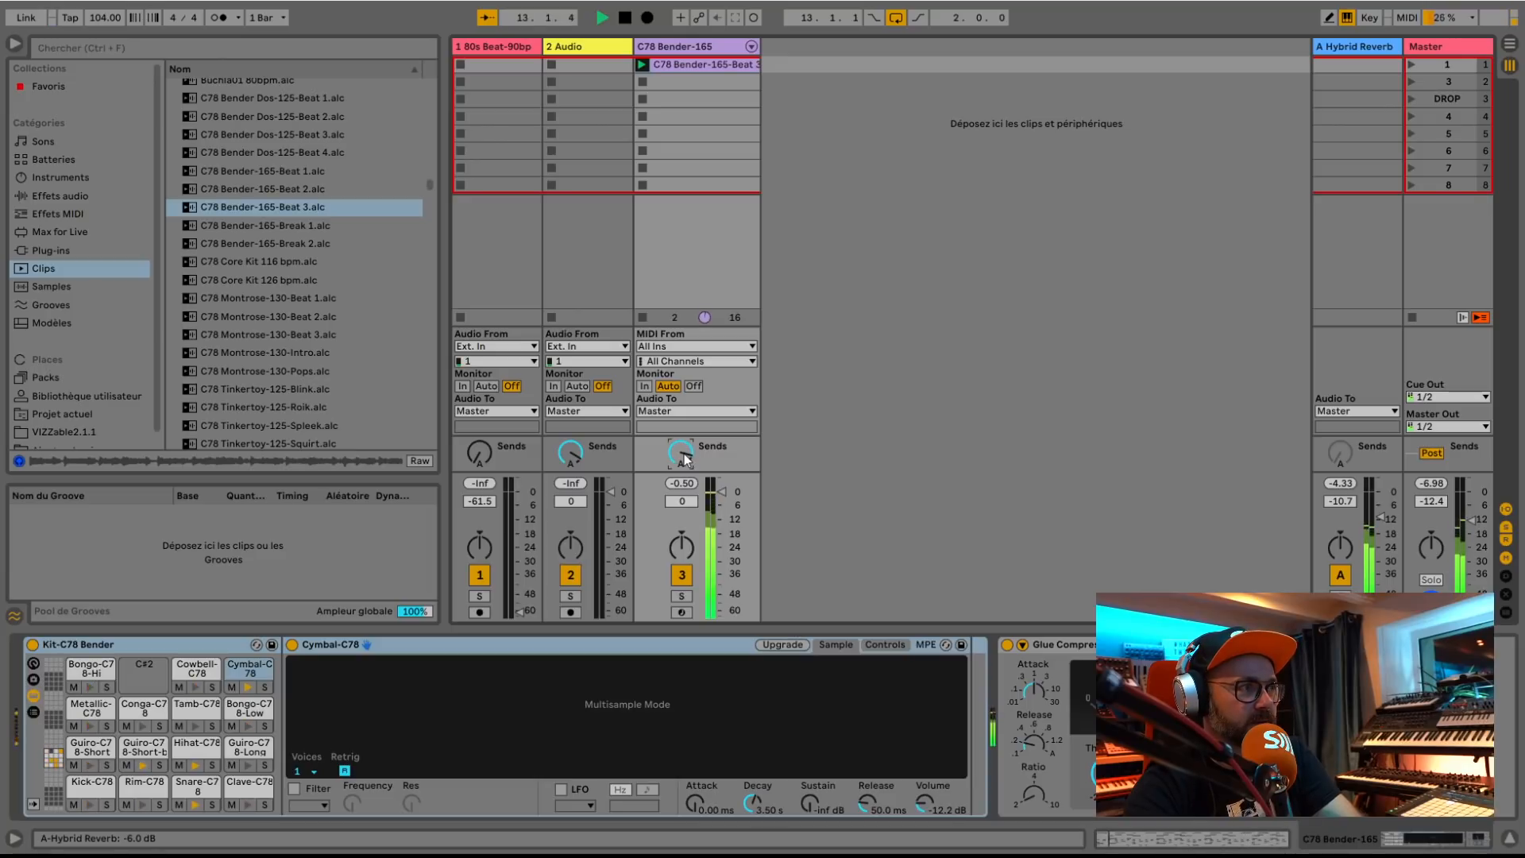
{"action": "left_click", "coordinate": [1340, 56]}
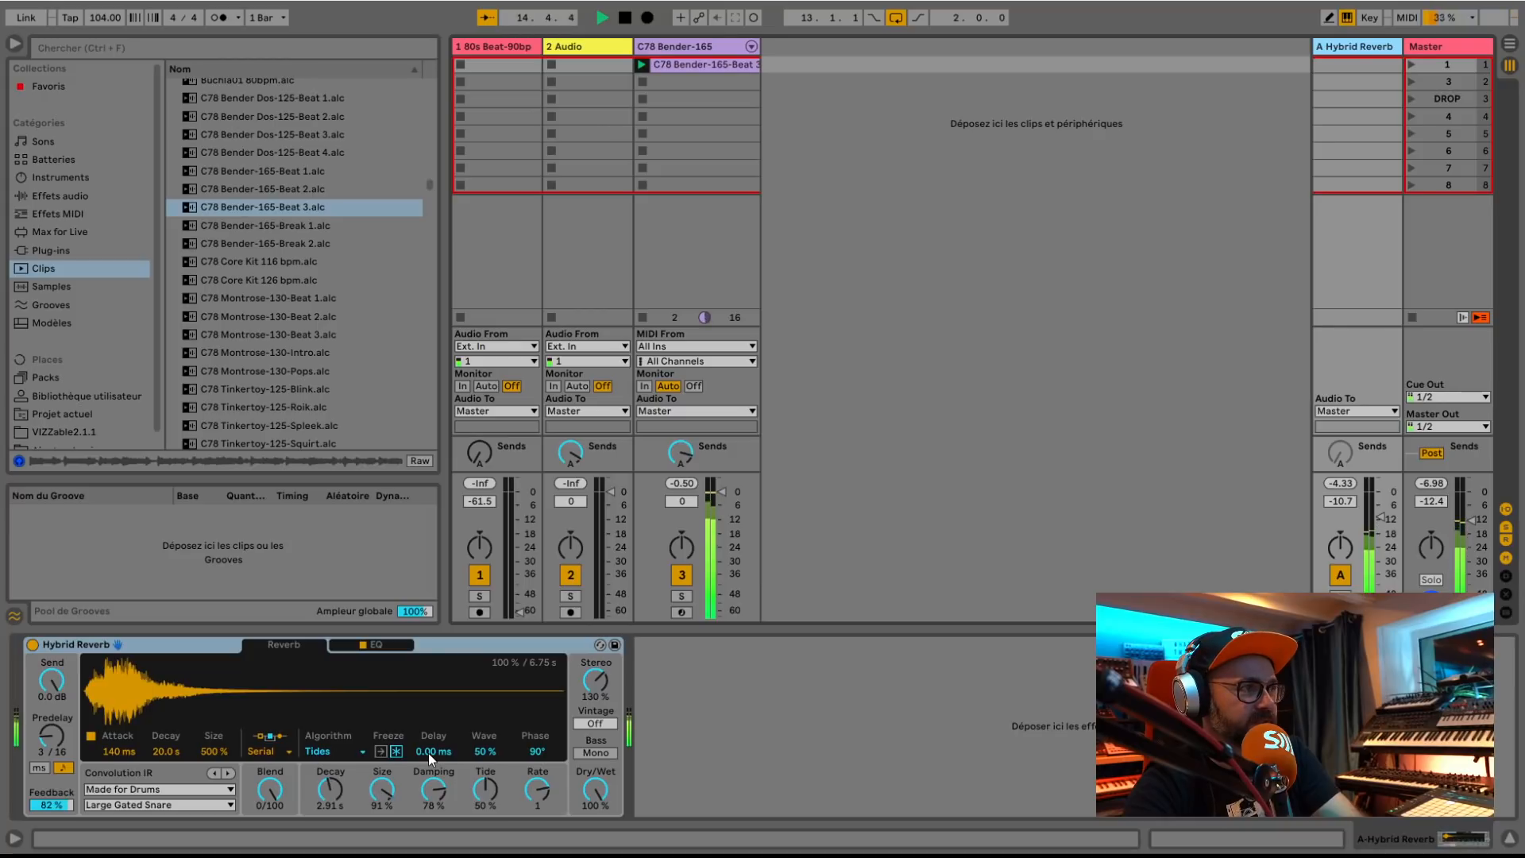
{"action": "left_click_drag", "start_coordinate": [329, 804], "coordinate": [329, 804]}
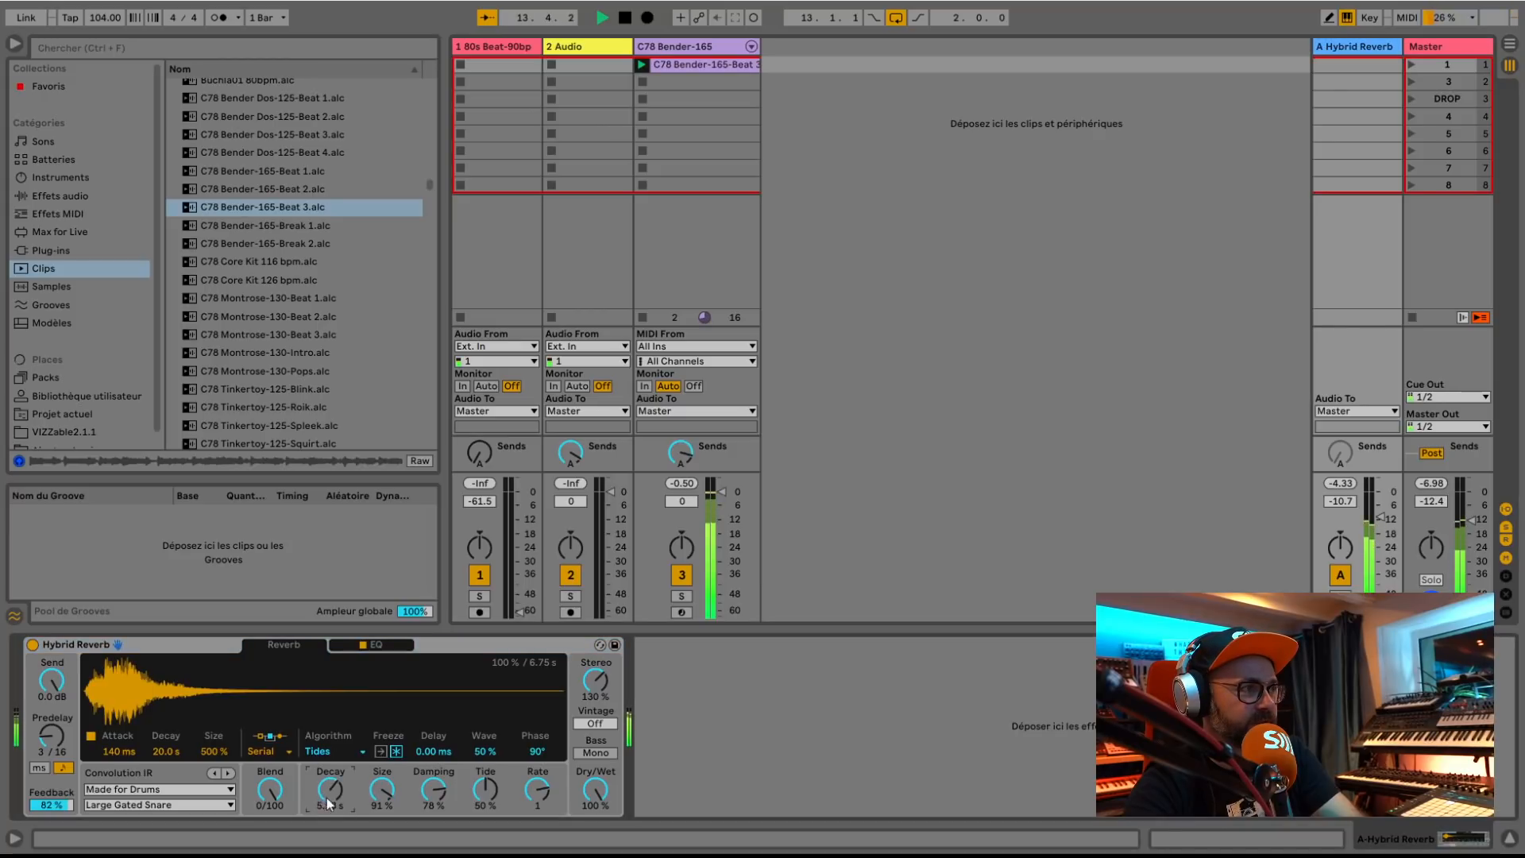
Choose the Tides algorithm, raise the Hybrid Reverb return's volume to -3.8 dB, and audition the beat
{"action": "left_click", "coordinate": [332, 750]}
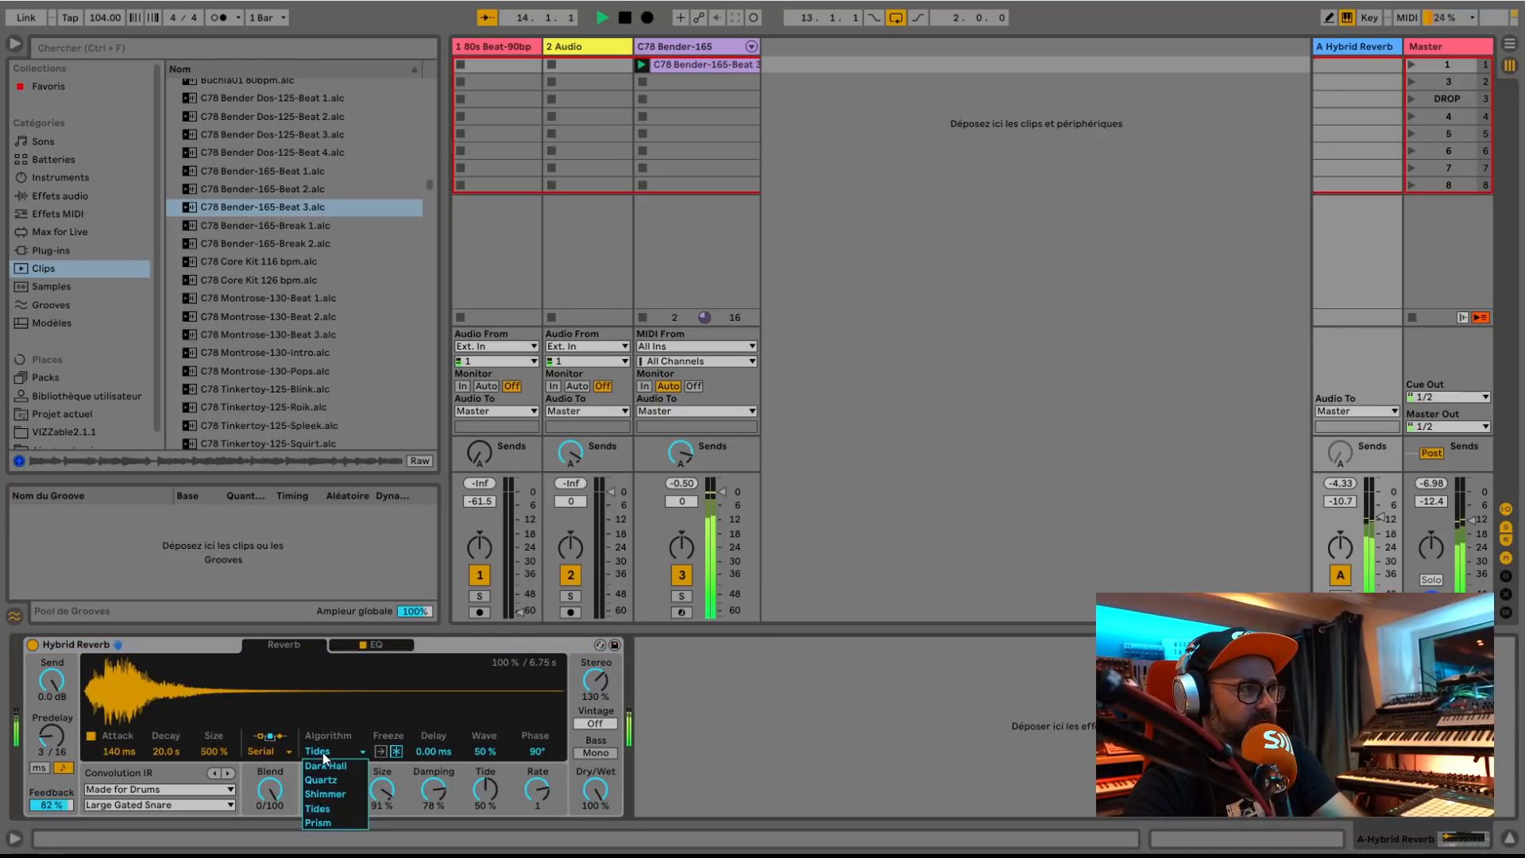
{"action": "left_click", "coordinate": [326, 808]}
{"action": "left_click_drag", "start_coordinate": [1393, 519], "coordinate": [1382, 502]}
{"action": "key", "text": "space"}
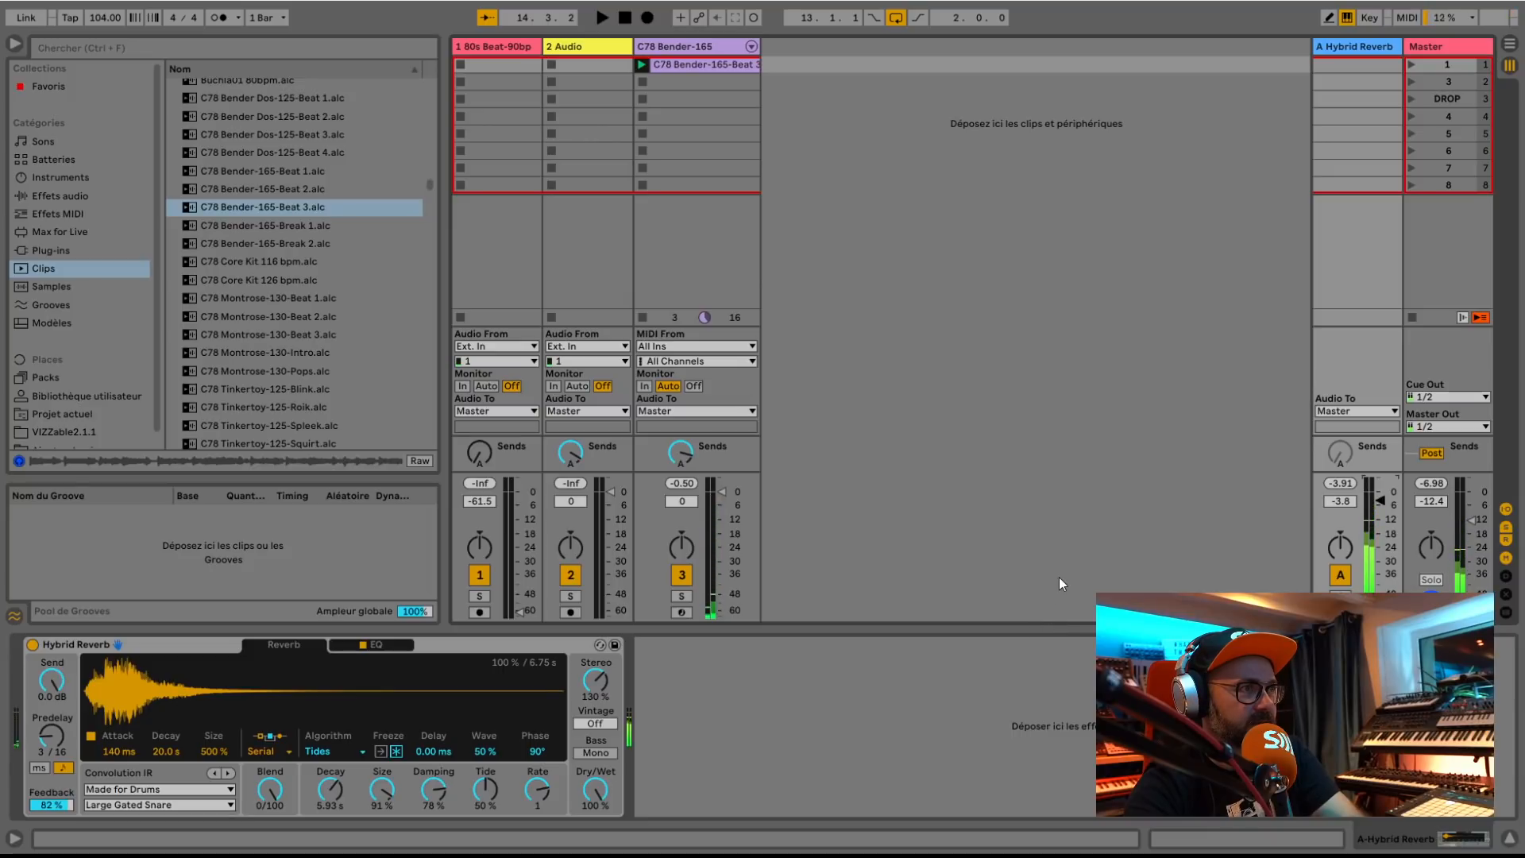
{"action": "key", "text": "space"}
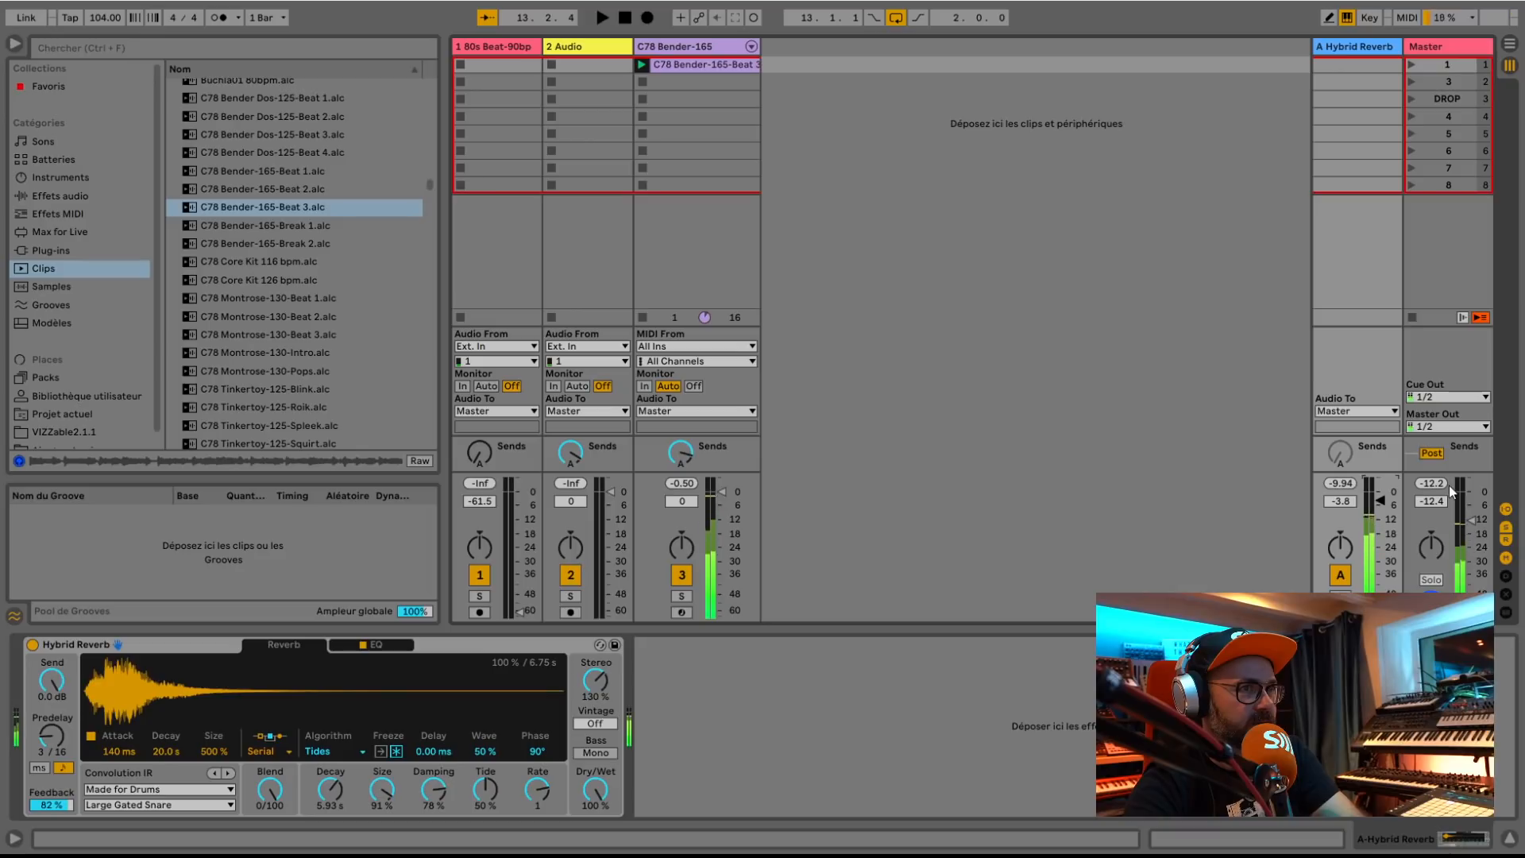
Compare the beat with the Hybrid Reverb return off and on, and raise the C78 Bender-165 track's send A
{"action": "left_click", "coordinate": [1339, 574]}
{"action": "key", "text": "space"}
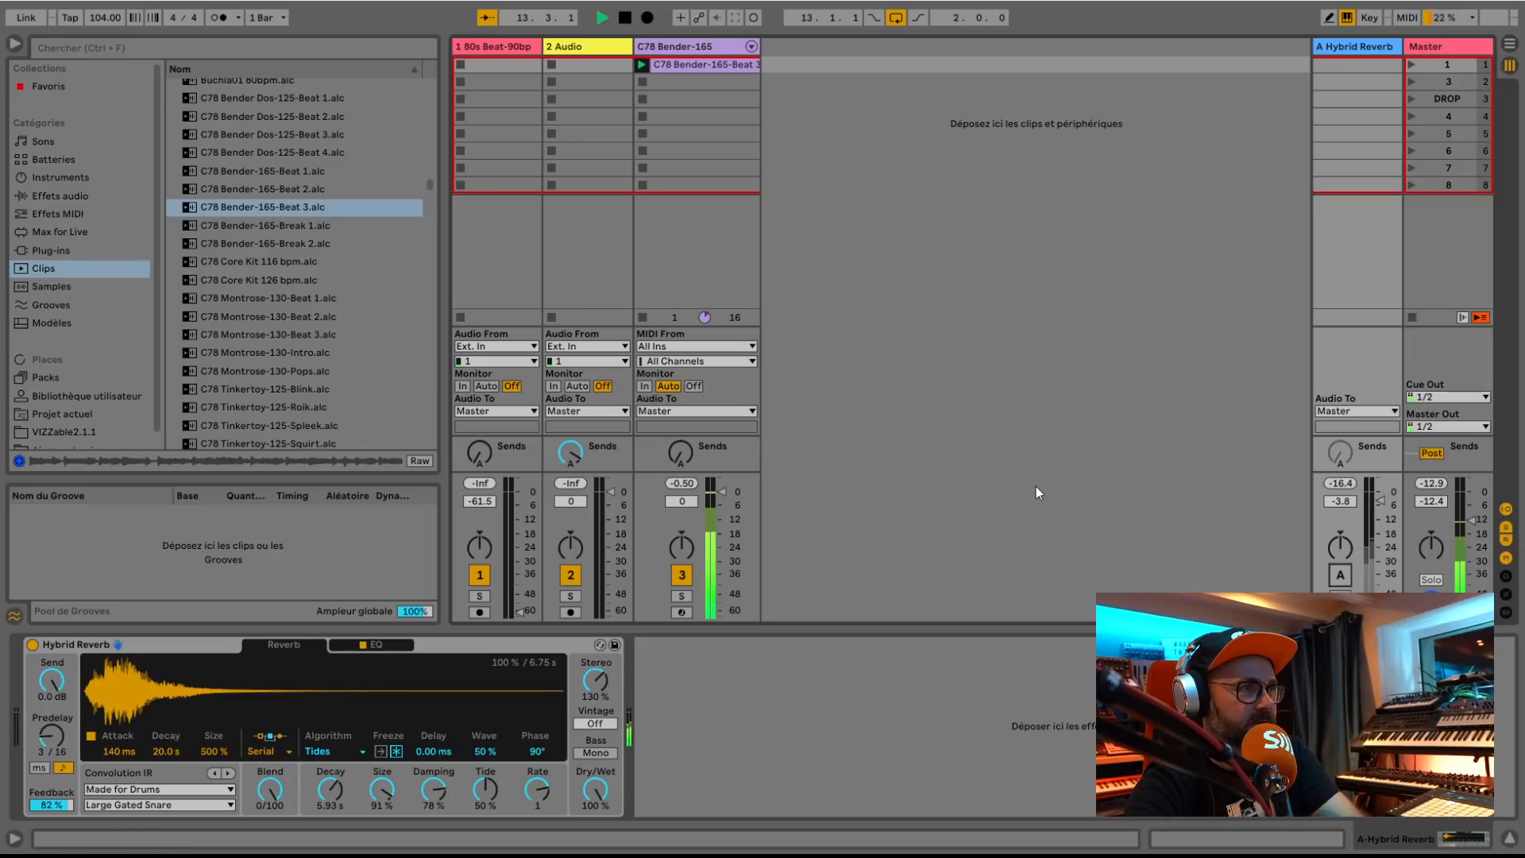
{"action": "left_click", "coordinate": [1340, 575]}
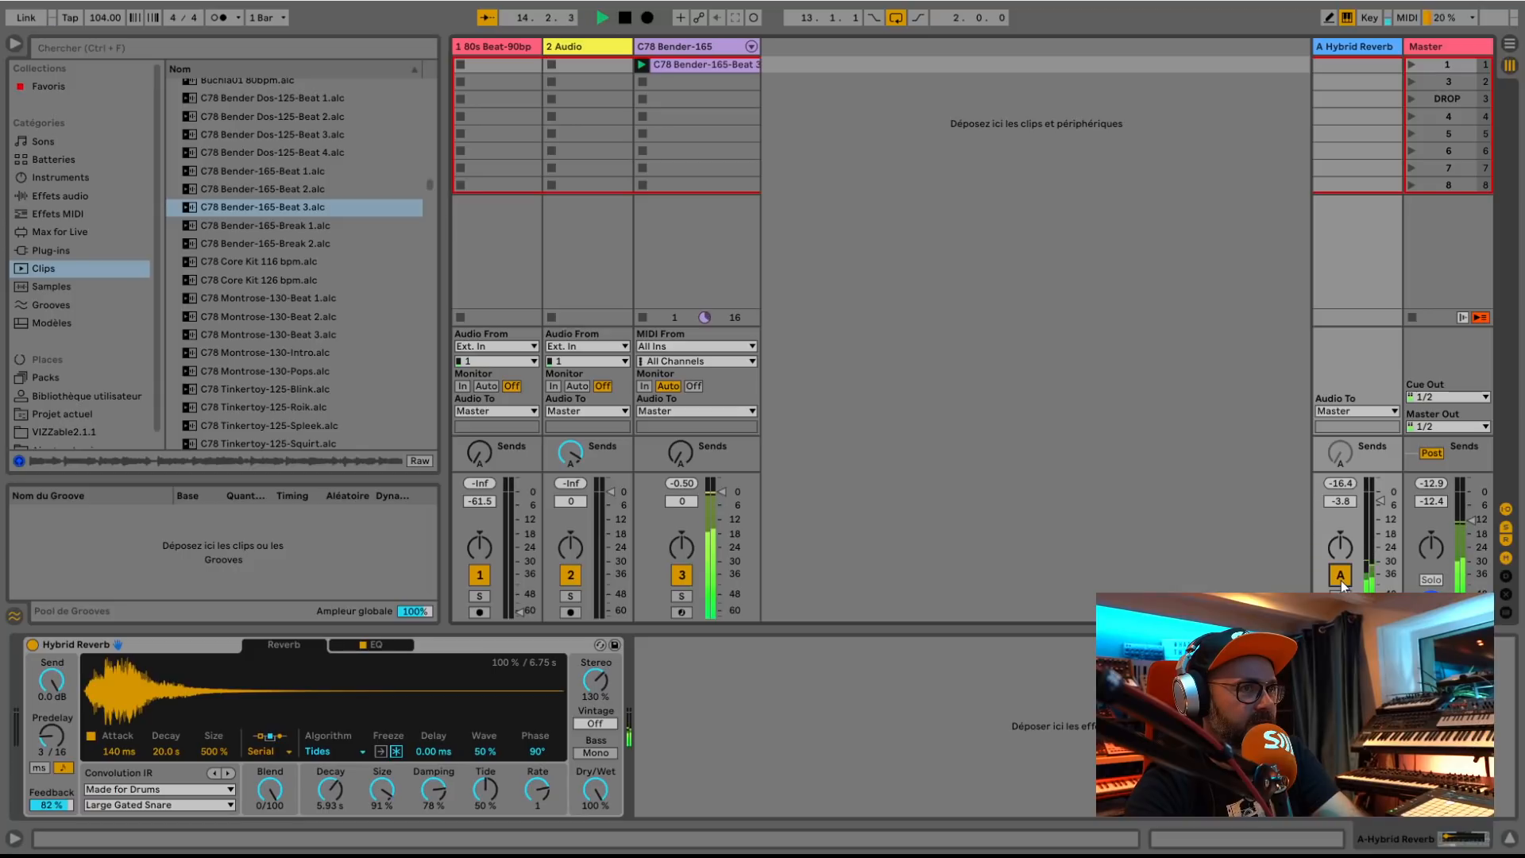
{"action": "left_click_drag", "start_coordinate": [680, 458], "coordinate": [680, 433]}
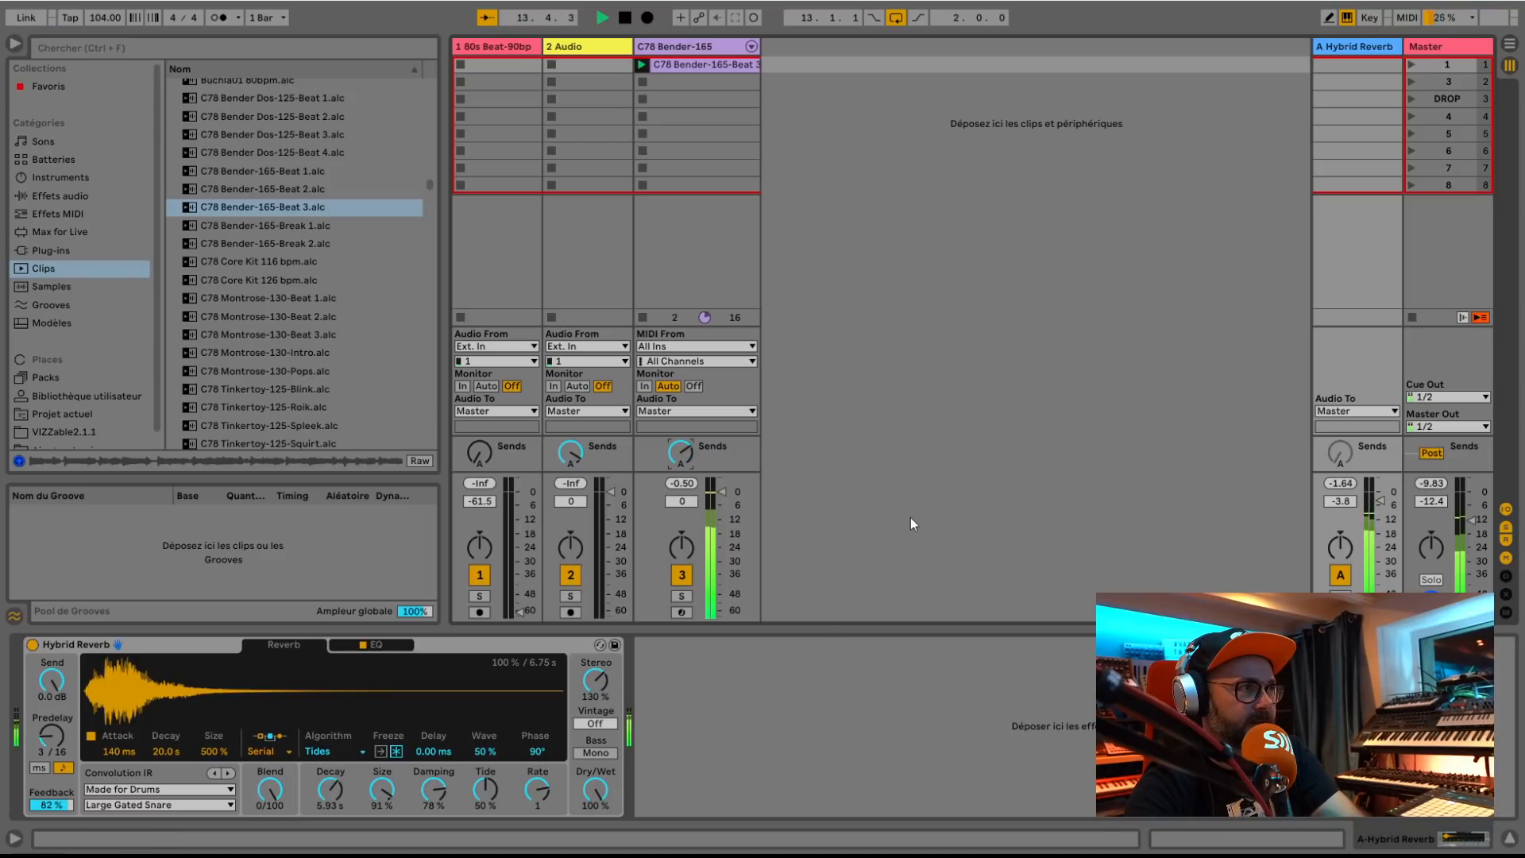
{"action": "key", "text": "space"}
Set the Hybrid Reverb's Blend to 100/0, load the Long Synth Hall impulse from Halls, and audition the beat
{"action": "left_click_drag", "start_coordinate": [281, 772], "coordinate": [281, 698]}
{"action": "left_click", "coordinate": [130, 790]}
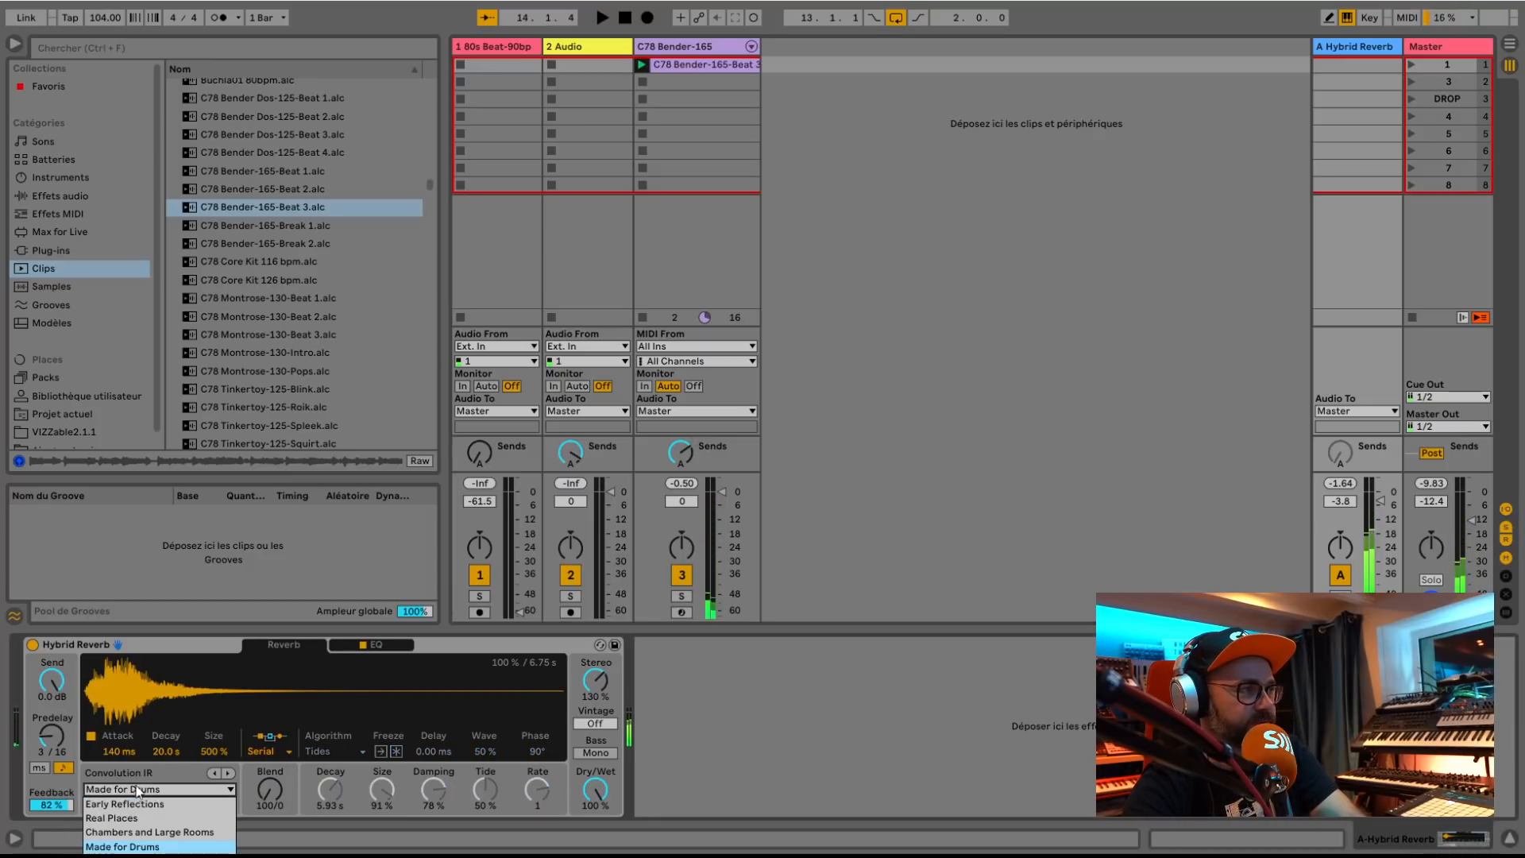
{"action": "left_click", "coordinate": [119, 847]}
{"action": "left_click", "coordinate": [165, 804]}
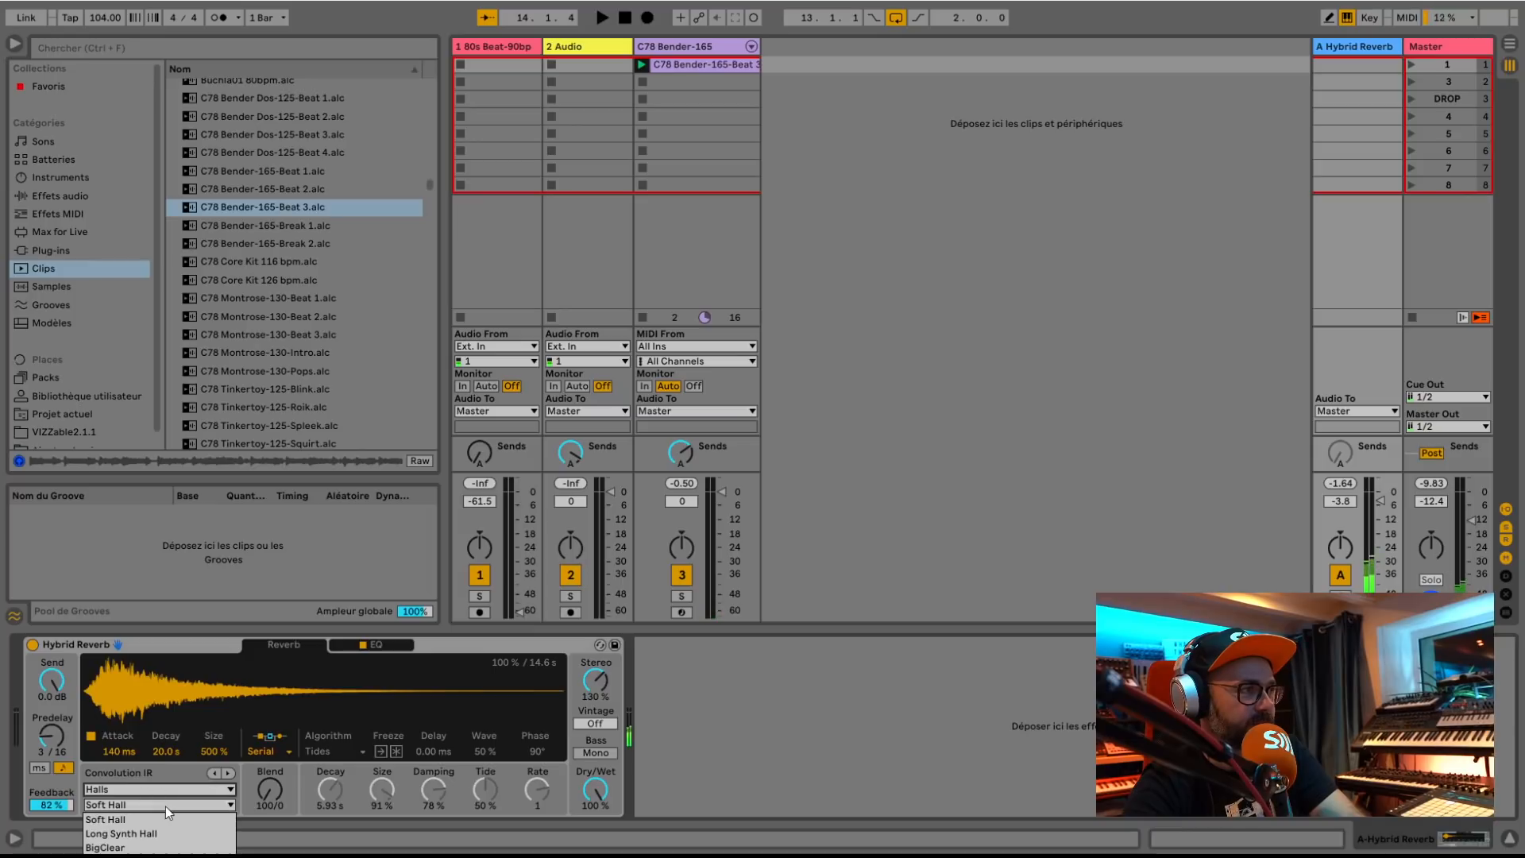
{"action": "left_click", "coordinate": [162, 832]}
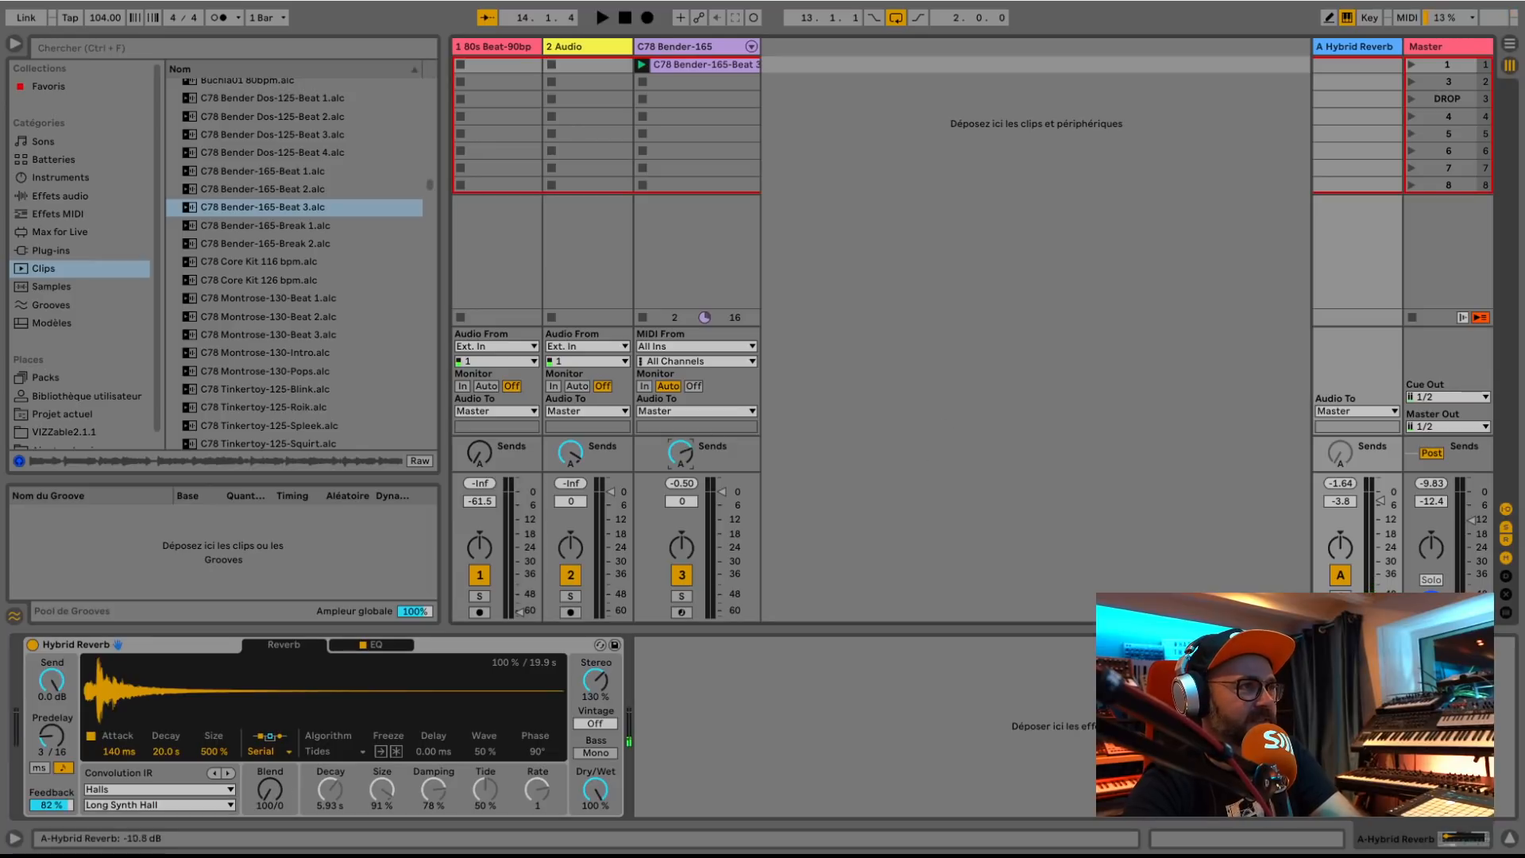
{"action": "key", "text": "space"}
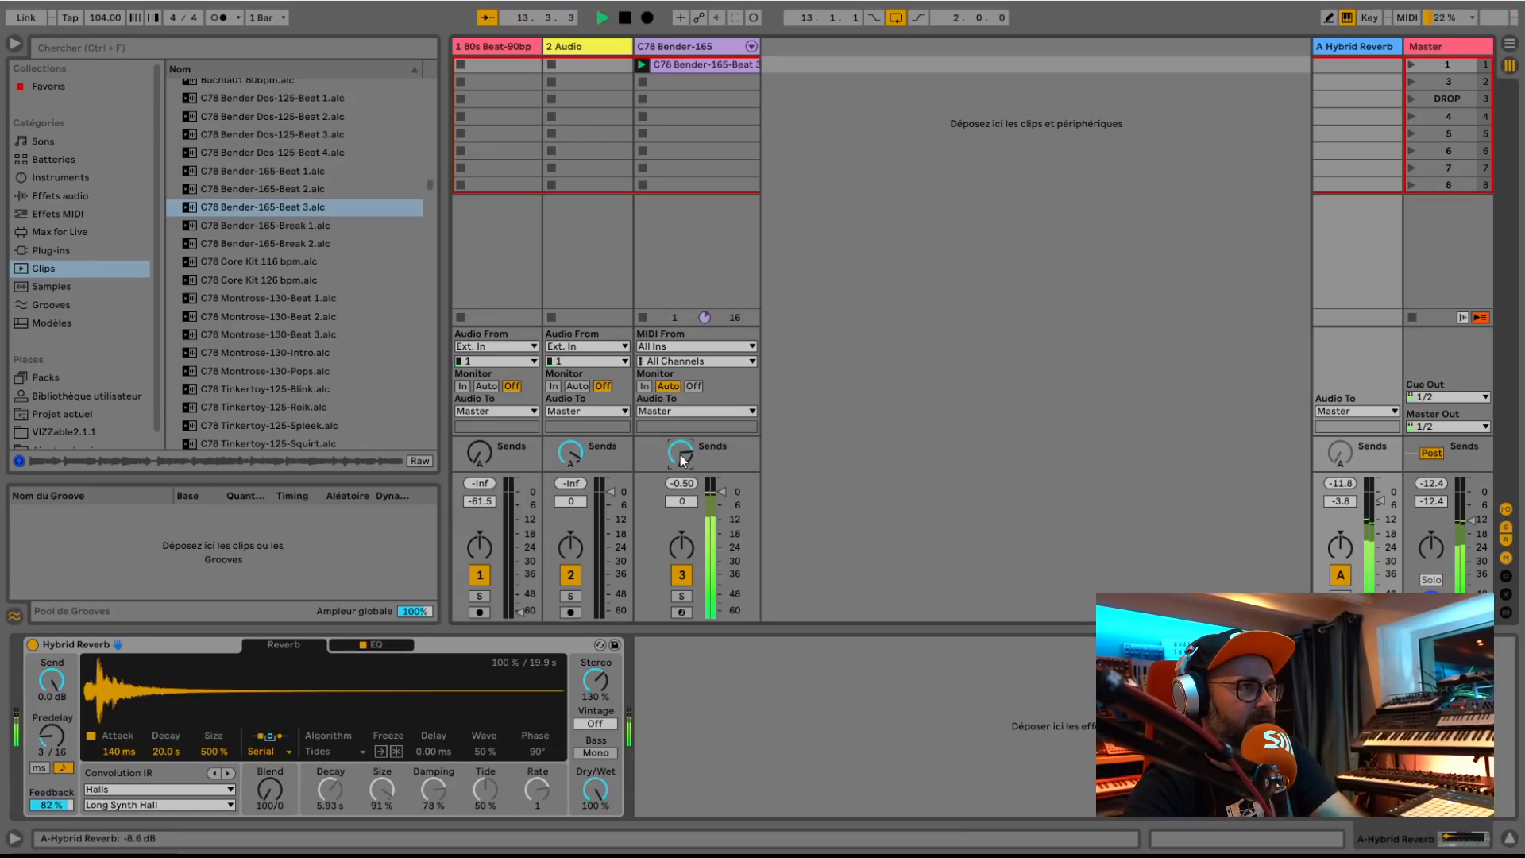
{"action": "key", "text": "space"}
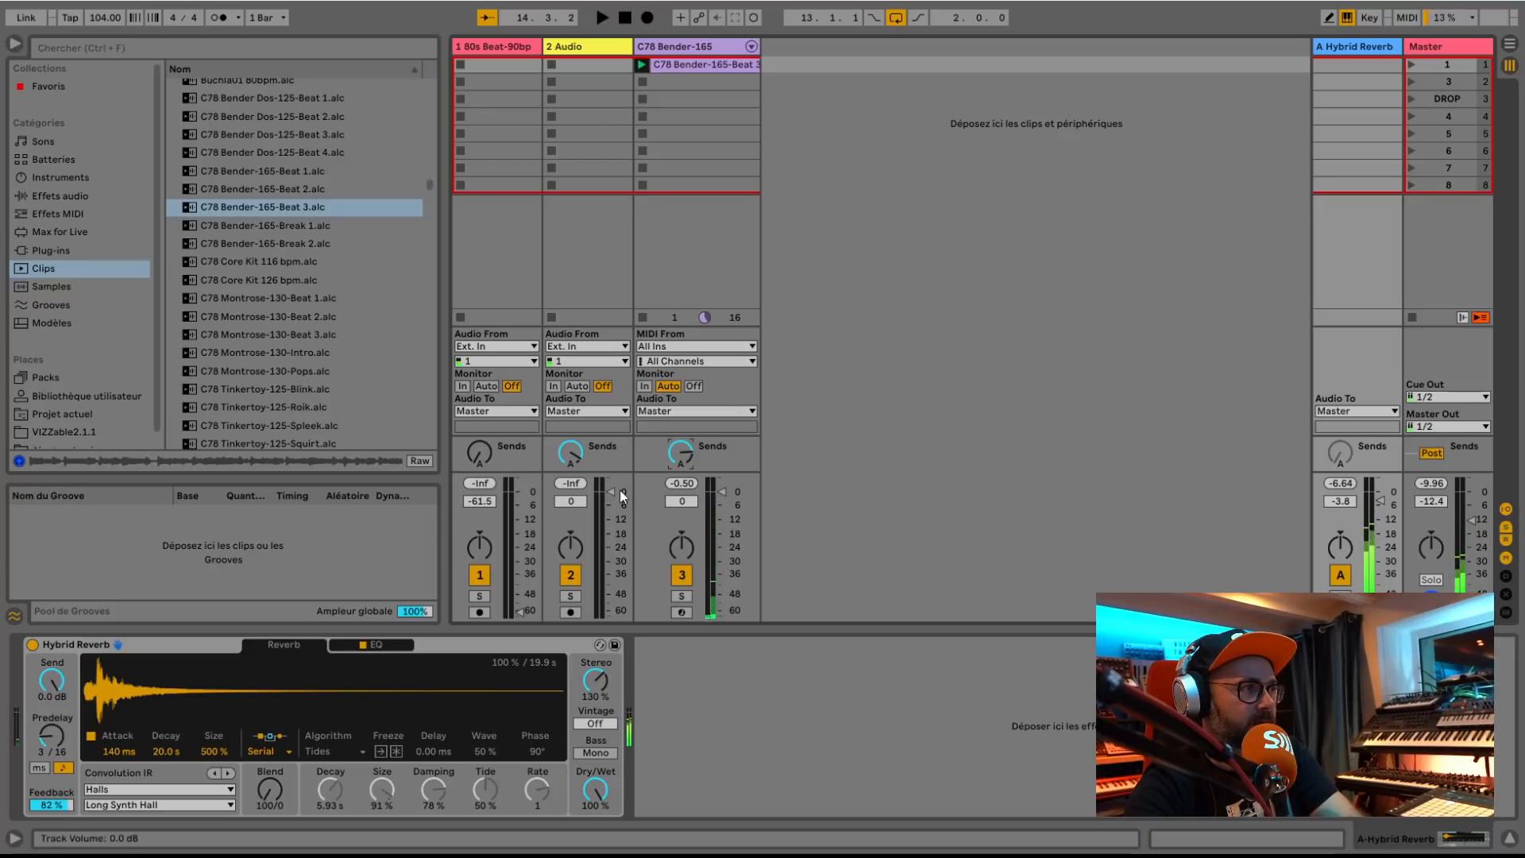
Choose the Prism algorithm with Blend at 58/42 and Decay at 18.1 s, and audition the beat
{"action": "left_click", "coordinate": [324, 751]}
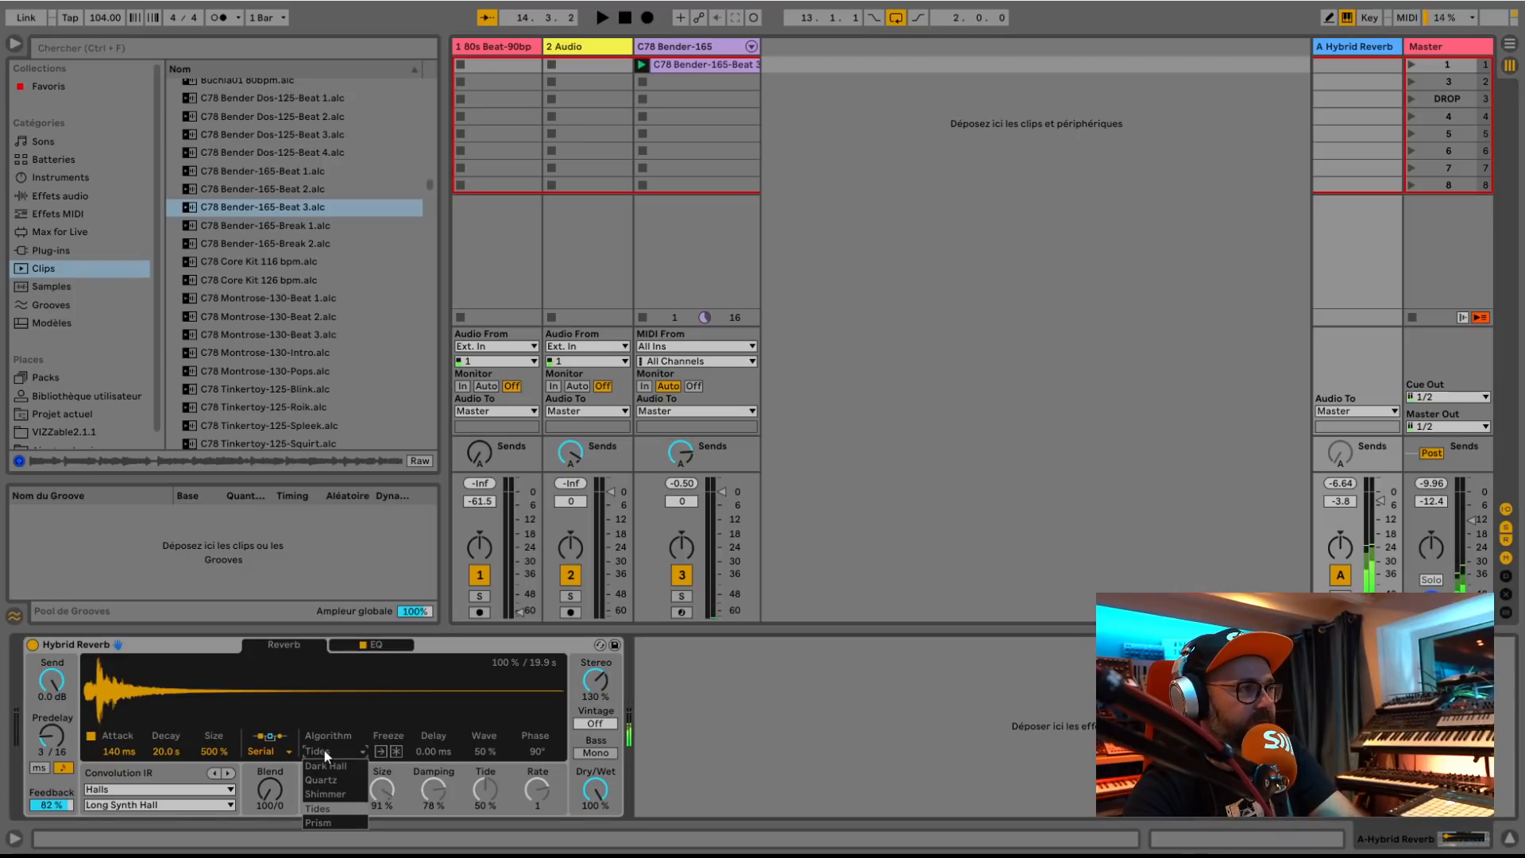
{"action": "left_click", "coordinate": [322, 820]}
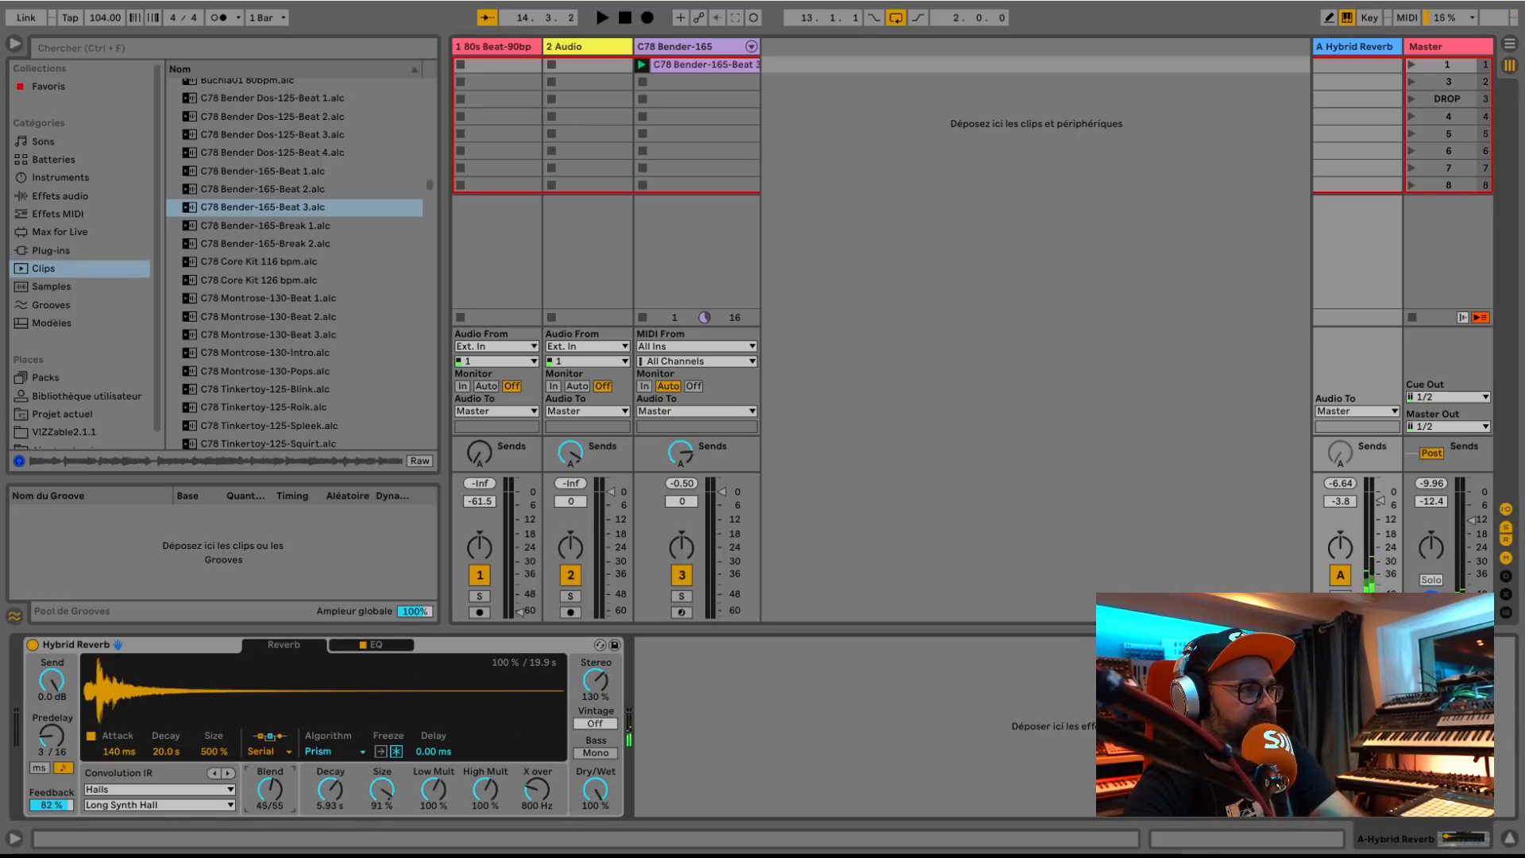
{"action": "key", "text": "space"}
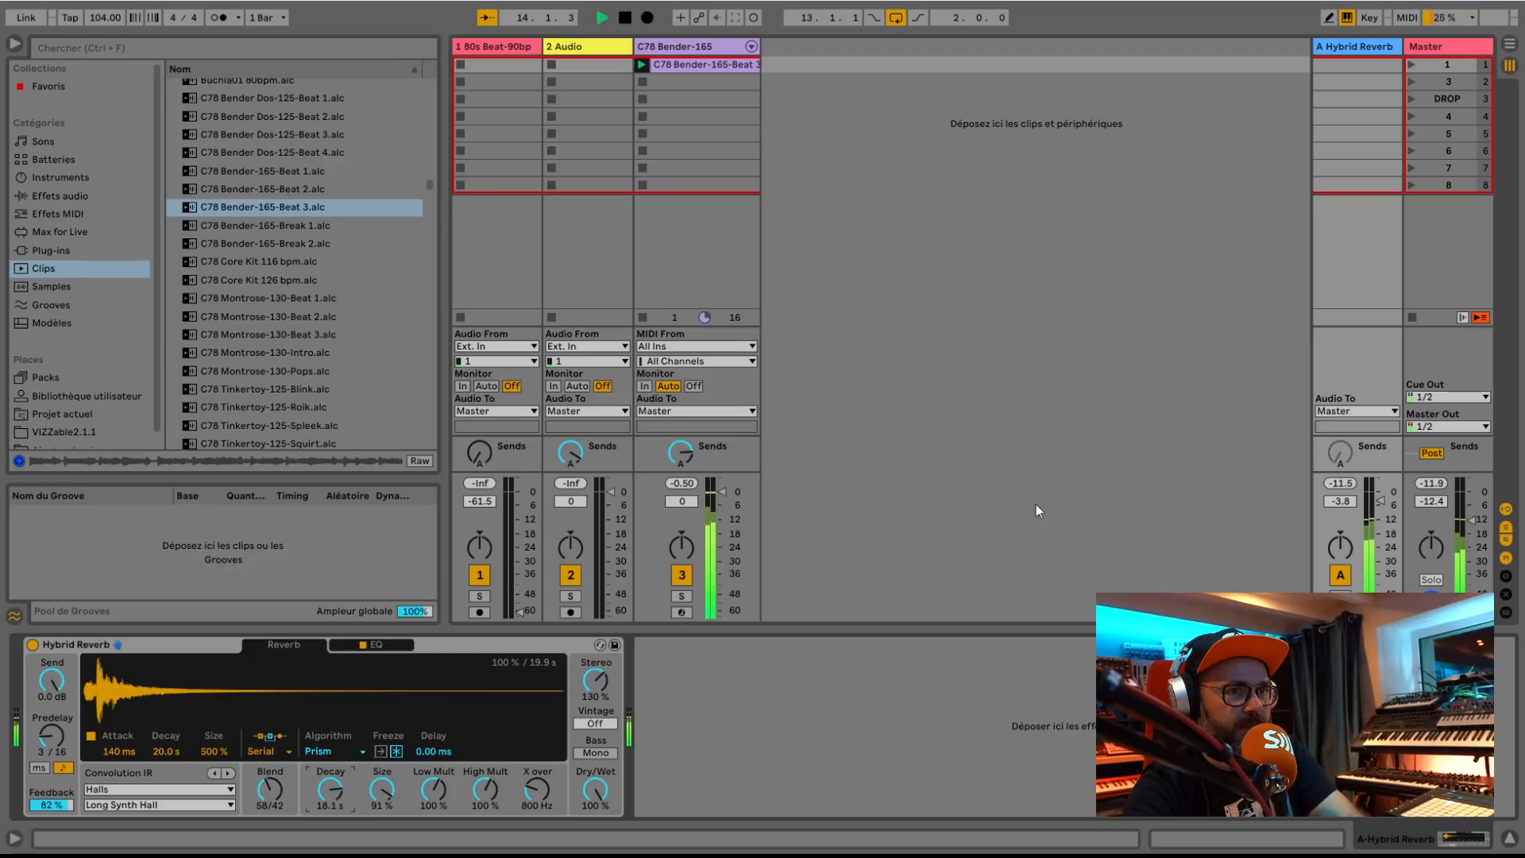
{"action": "key", "text": "space"}
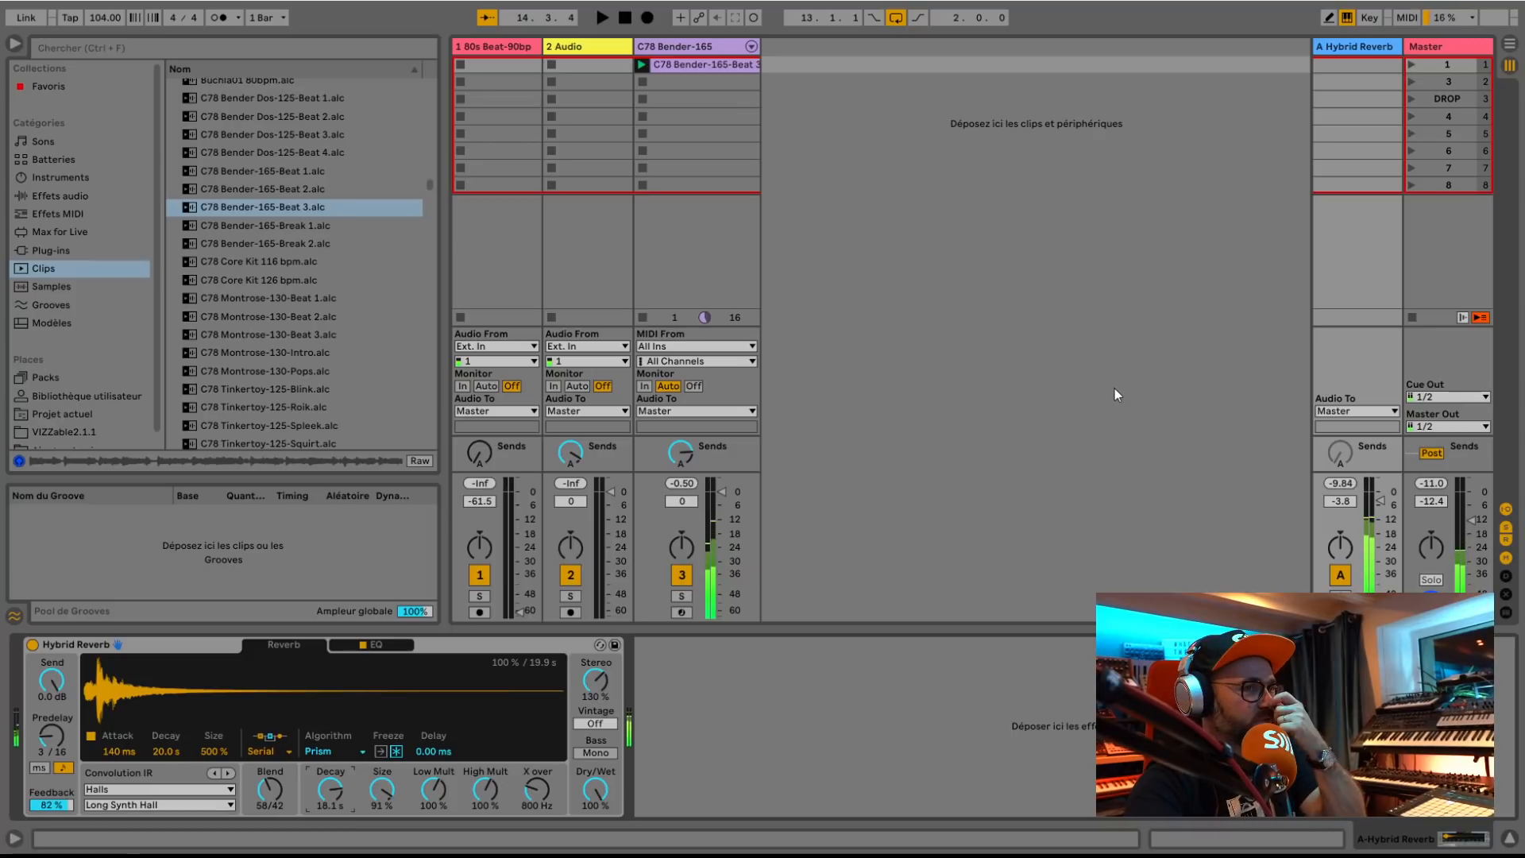
Load the Bass Edge Fetta G-2.aif sample as the Hybrid Reverb's impulse response and audition it with Blend at 100/0
{"action": "left_click", "coordinate": [54, 286]}
{"action": "scroll", "coordinate": [314, 307], "scroll_direction": "down", "scroll_amount": 5}
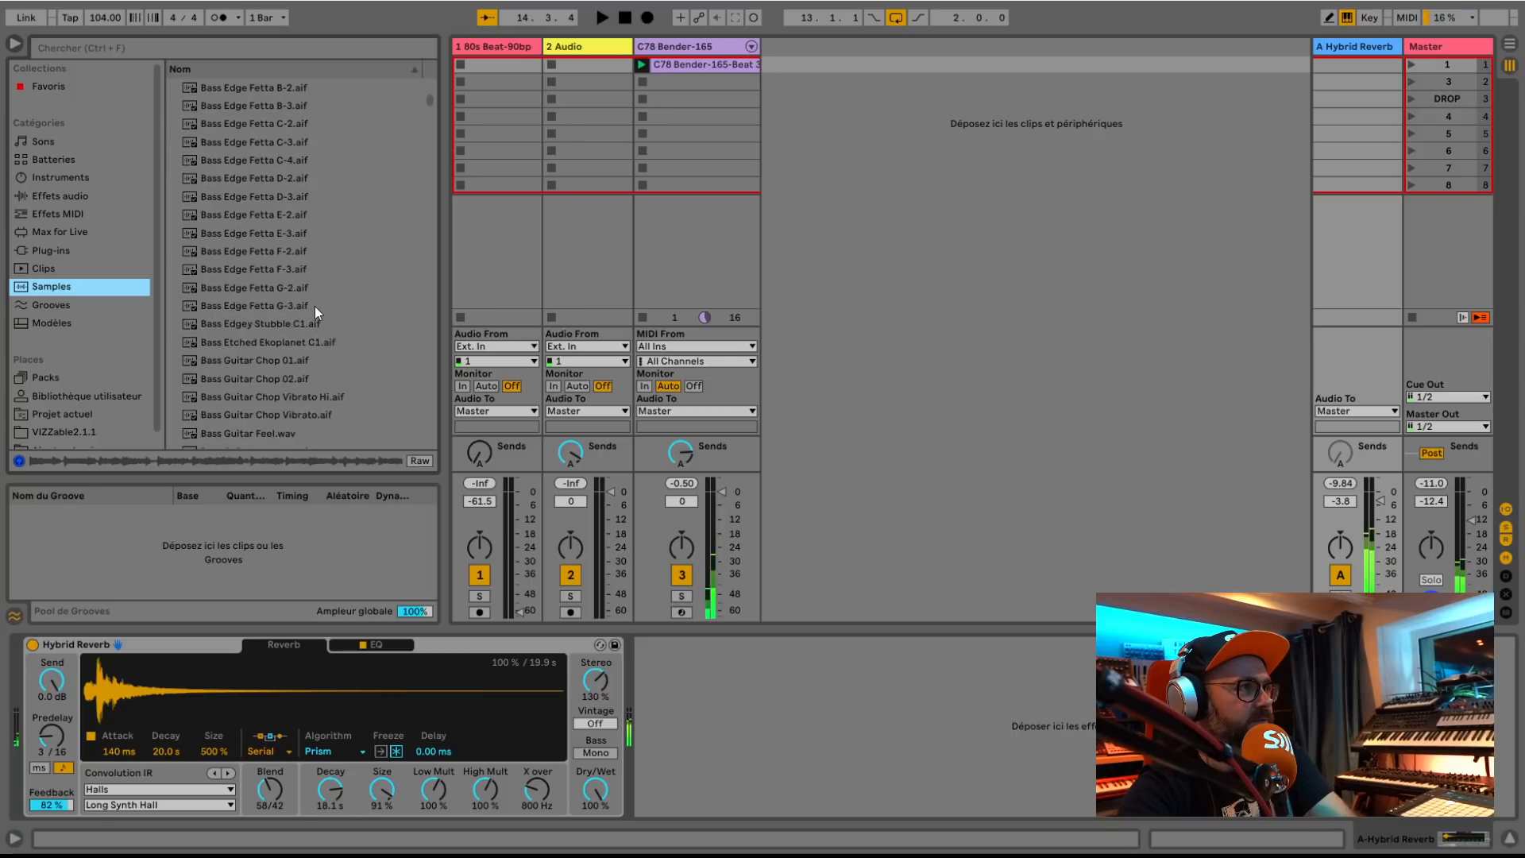
{"action": "left_click", "coordinate": [250, 248]}
{"action": "left_click_drag", "start_coordinate": [140, 692], "coordinate": [145, 694]}
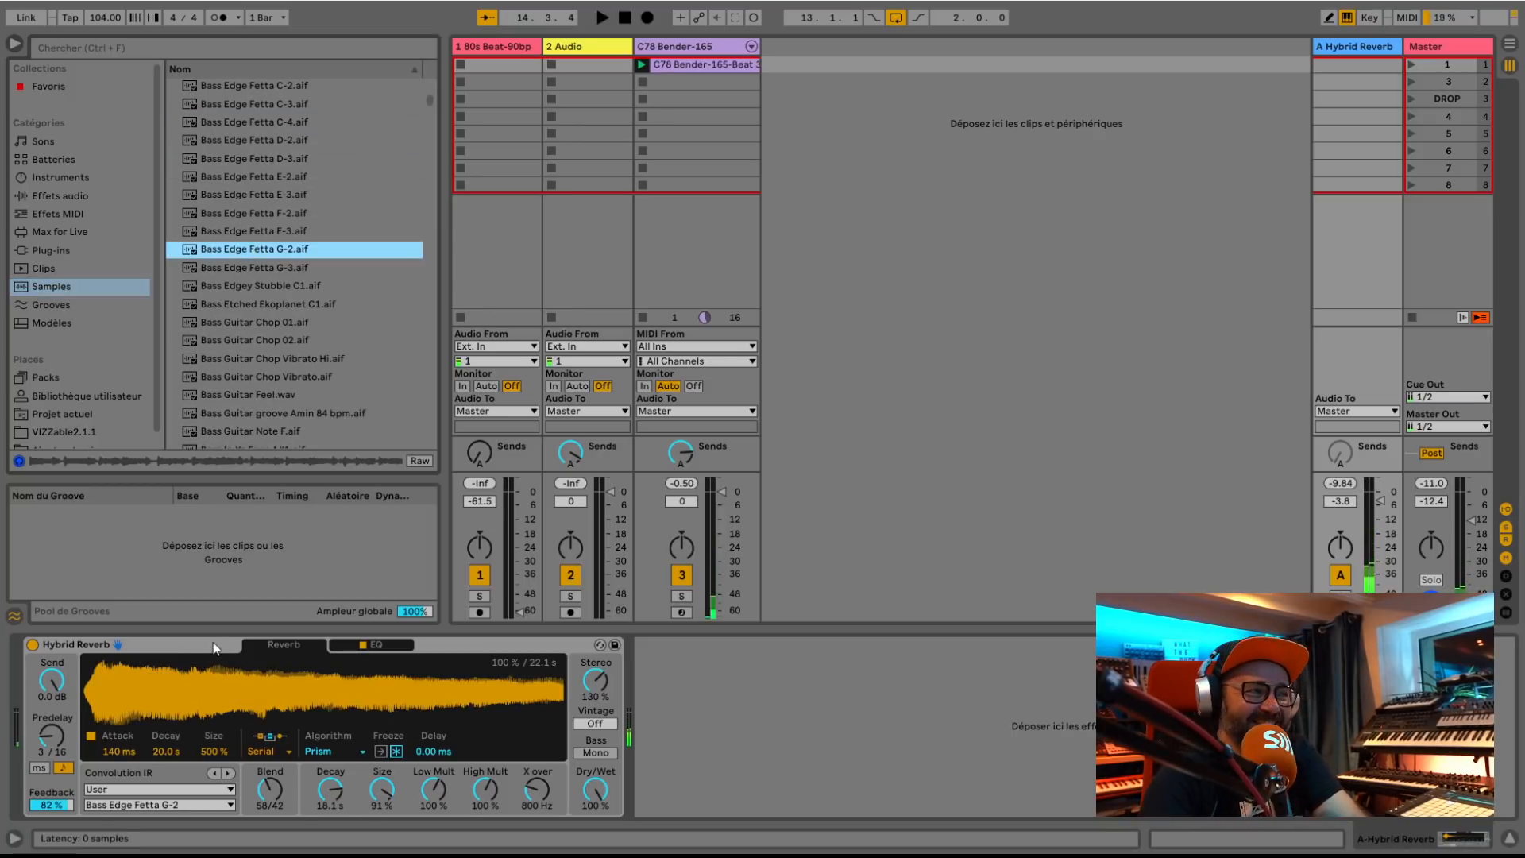
{"action": "key", "text": "space"}
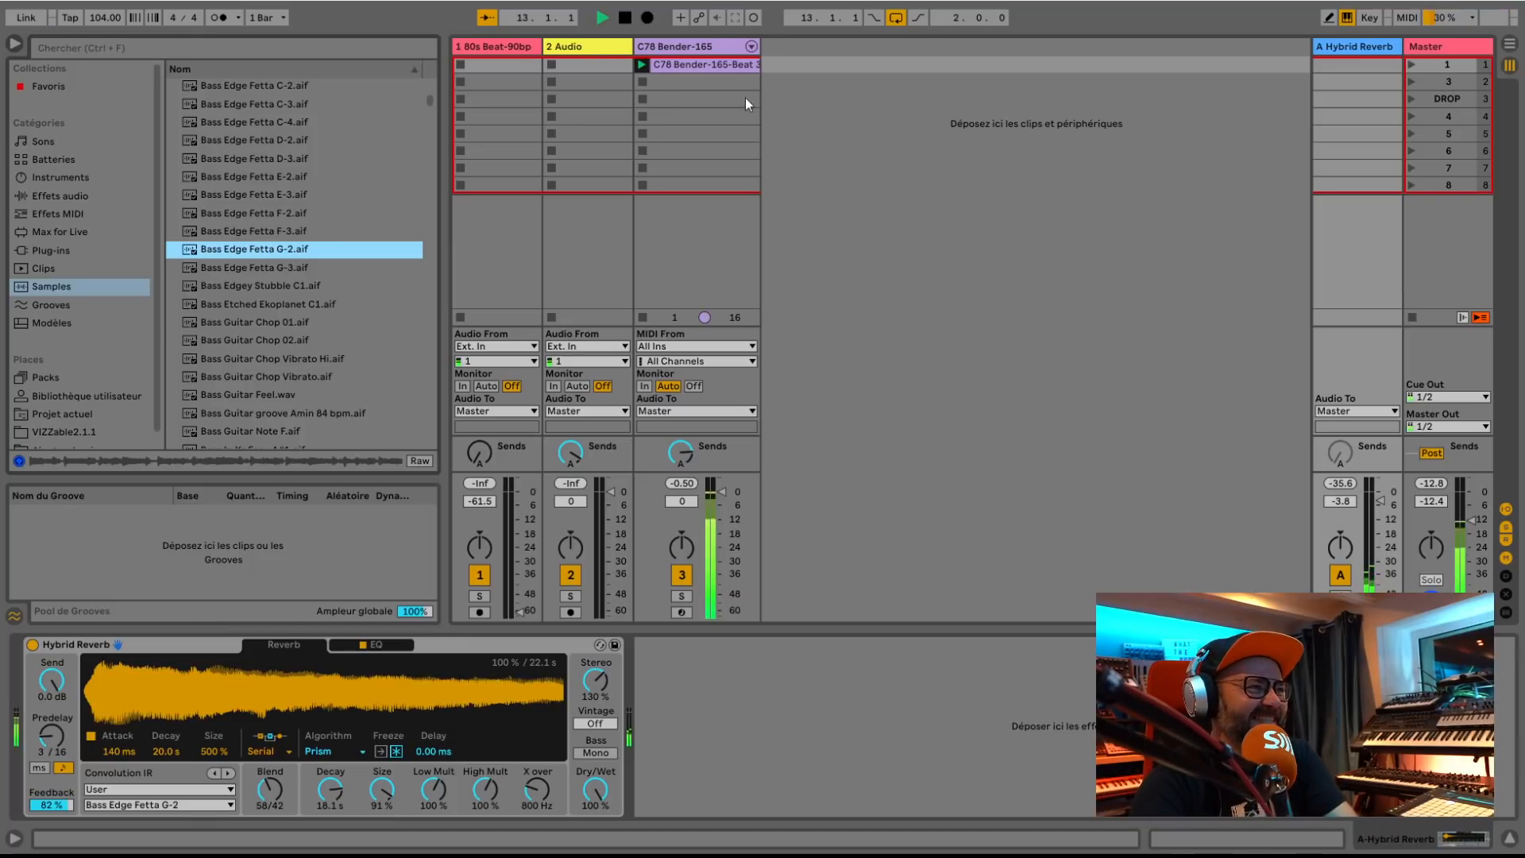
{"action": "left_click_drag", "start_coordinate": [270, 789], "coordinate": [270, 759]}
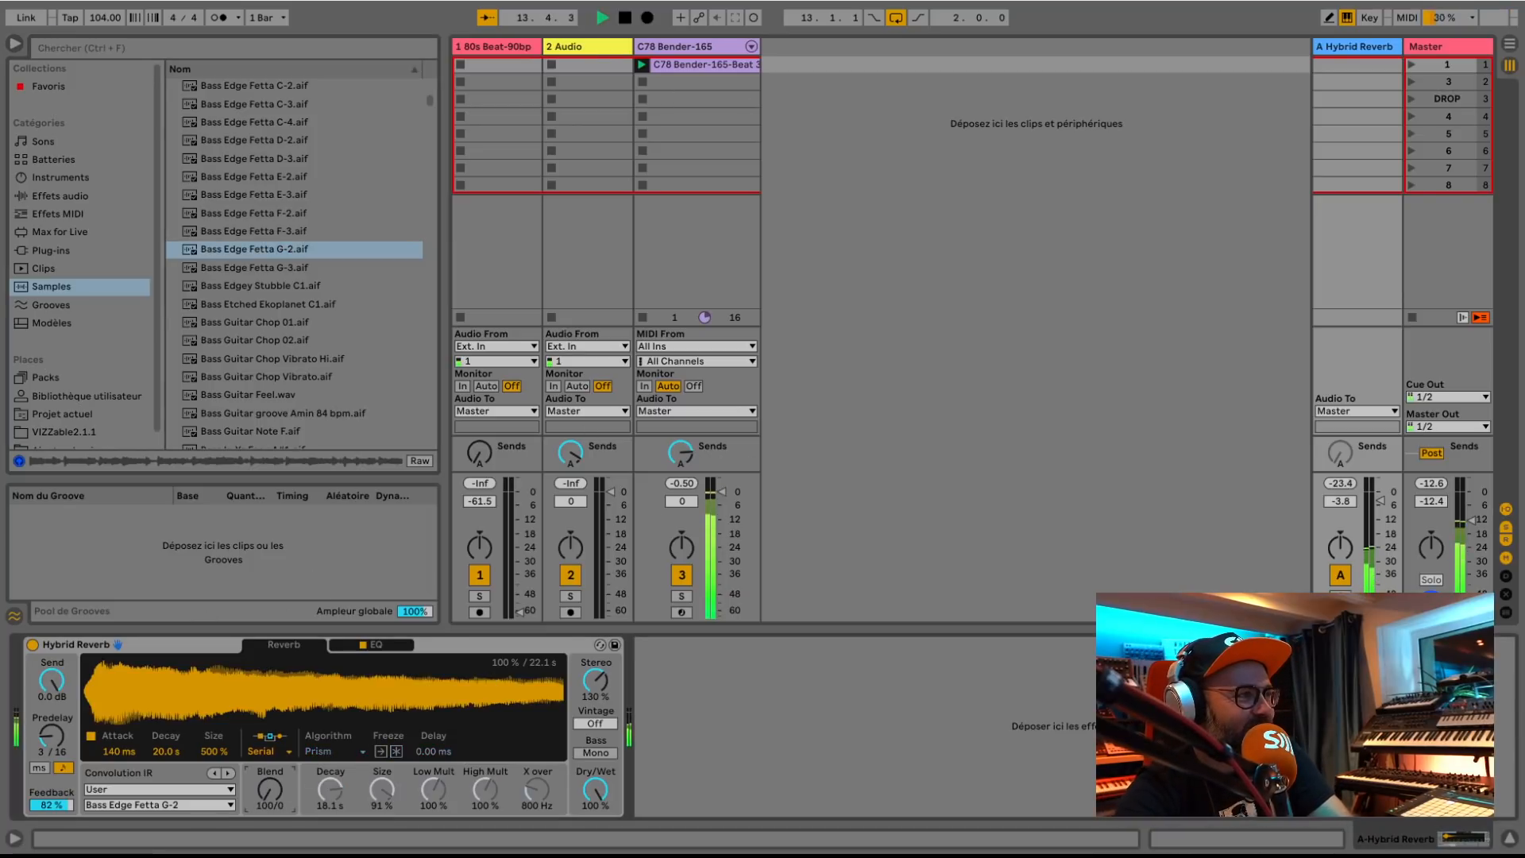
{"action": "key", "text": "space"}
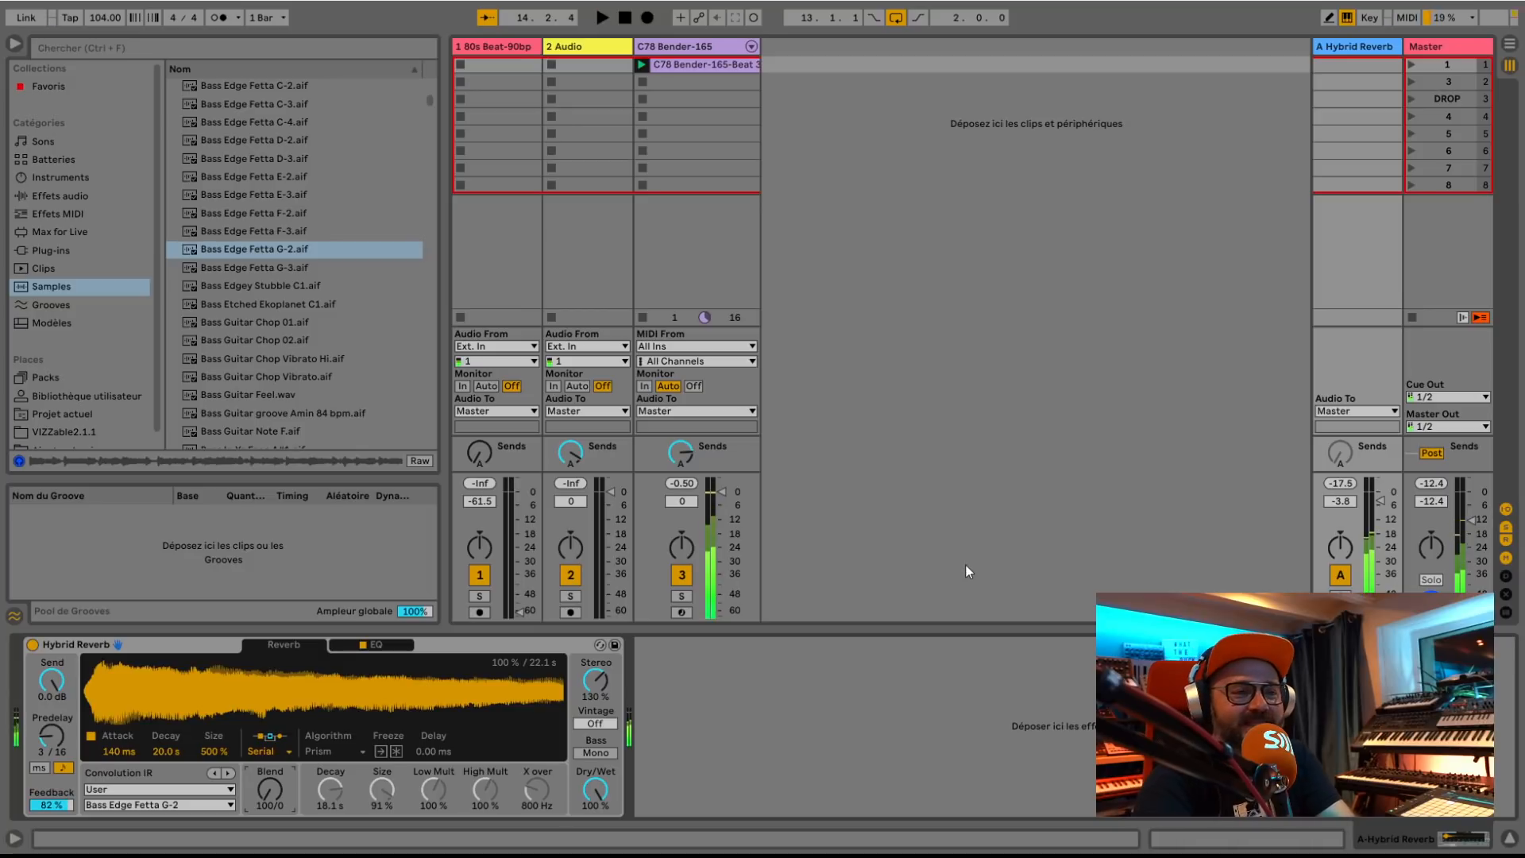
Audition the beat with the Bass Edge Fetta C-3 impulse response, and switch to Bass Edge Fetta A-3 for another listen
{"action": "left_click", "coordinate": [108, 809]}
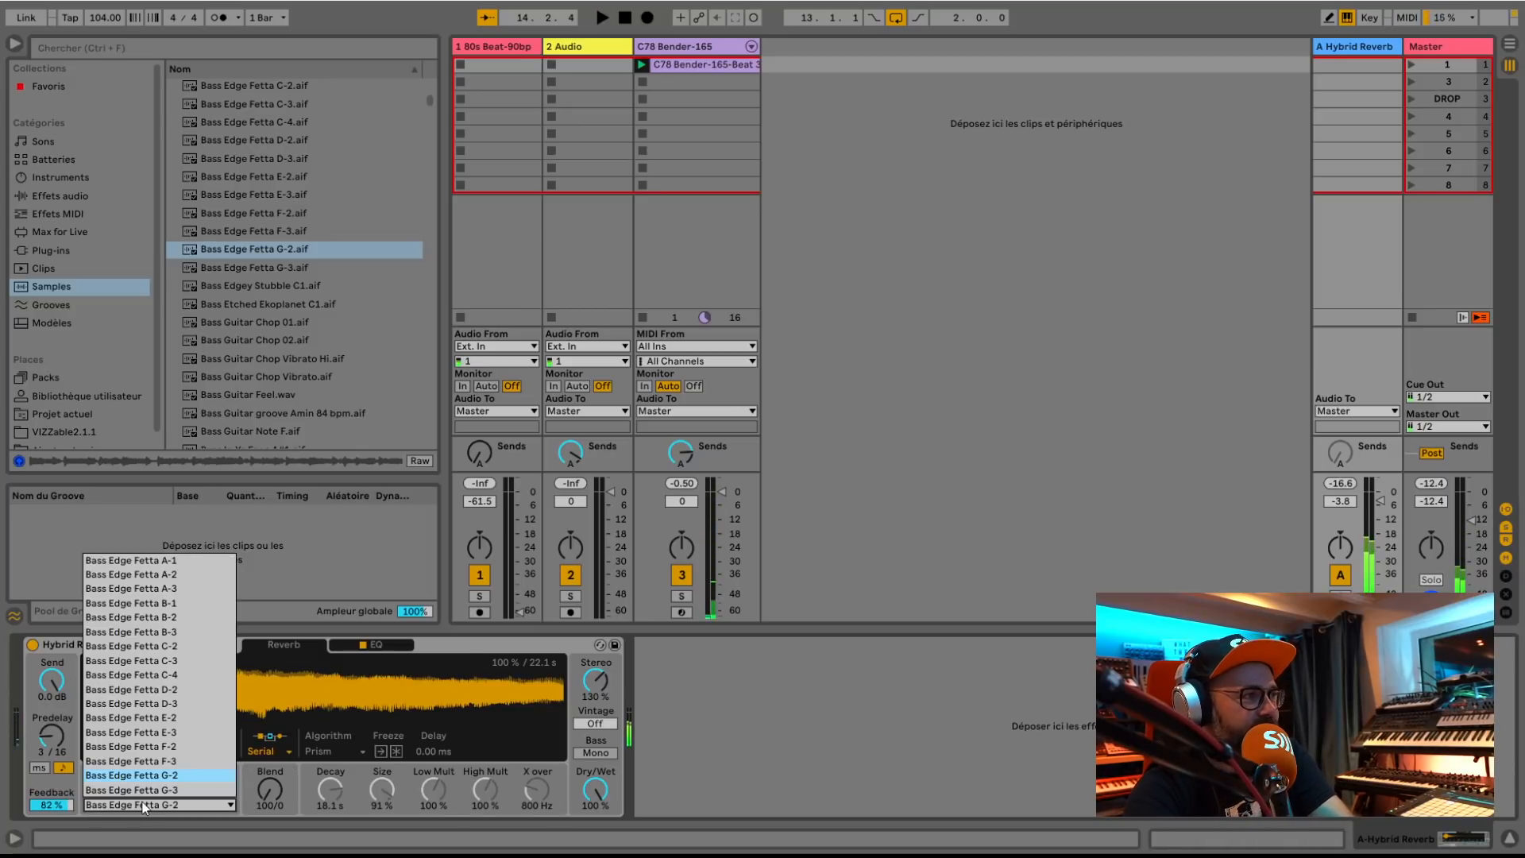
{"action": "left_click", "coordinate": [151, 620]}
{"action": "key", "text": "space"}
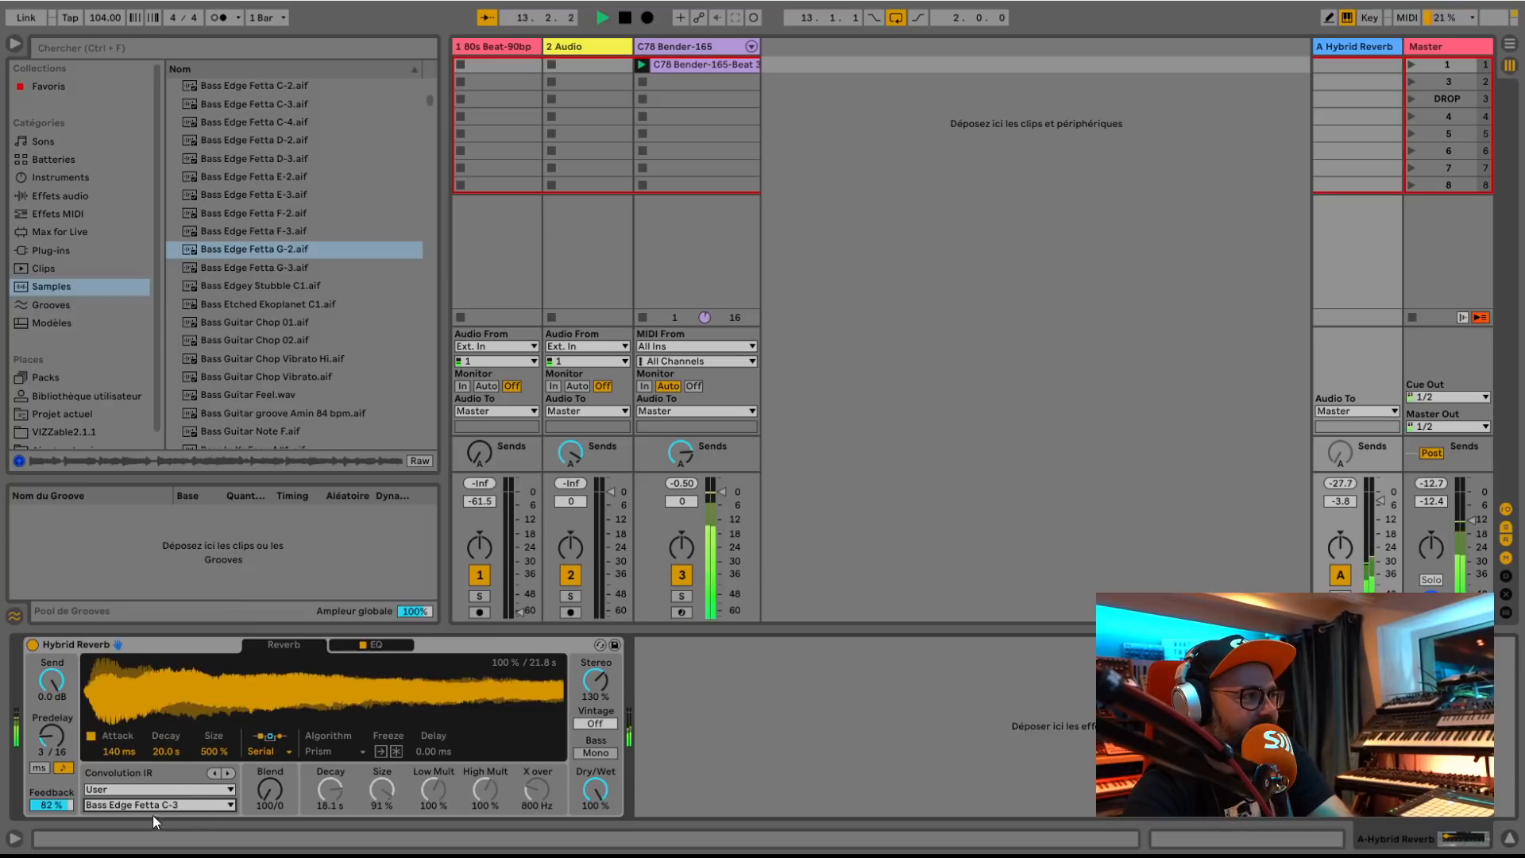
{"action": "key", "text": "space"}
{"action": "left_click", "coordinate": [174, 803]}
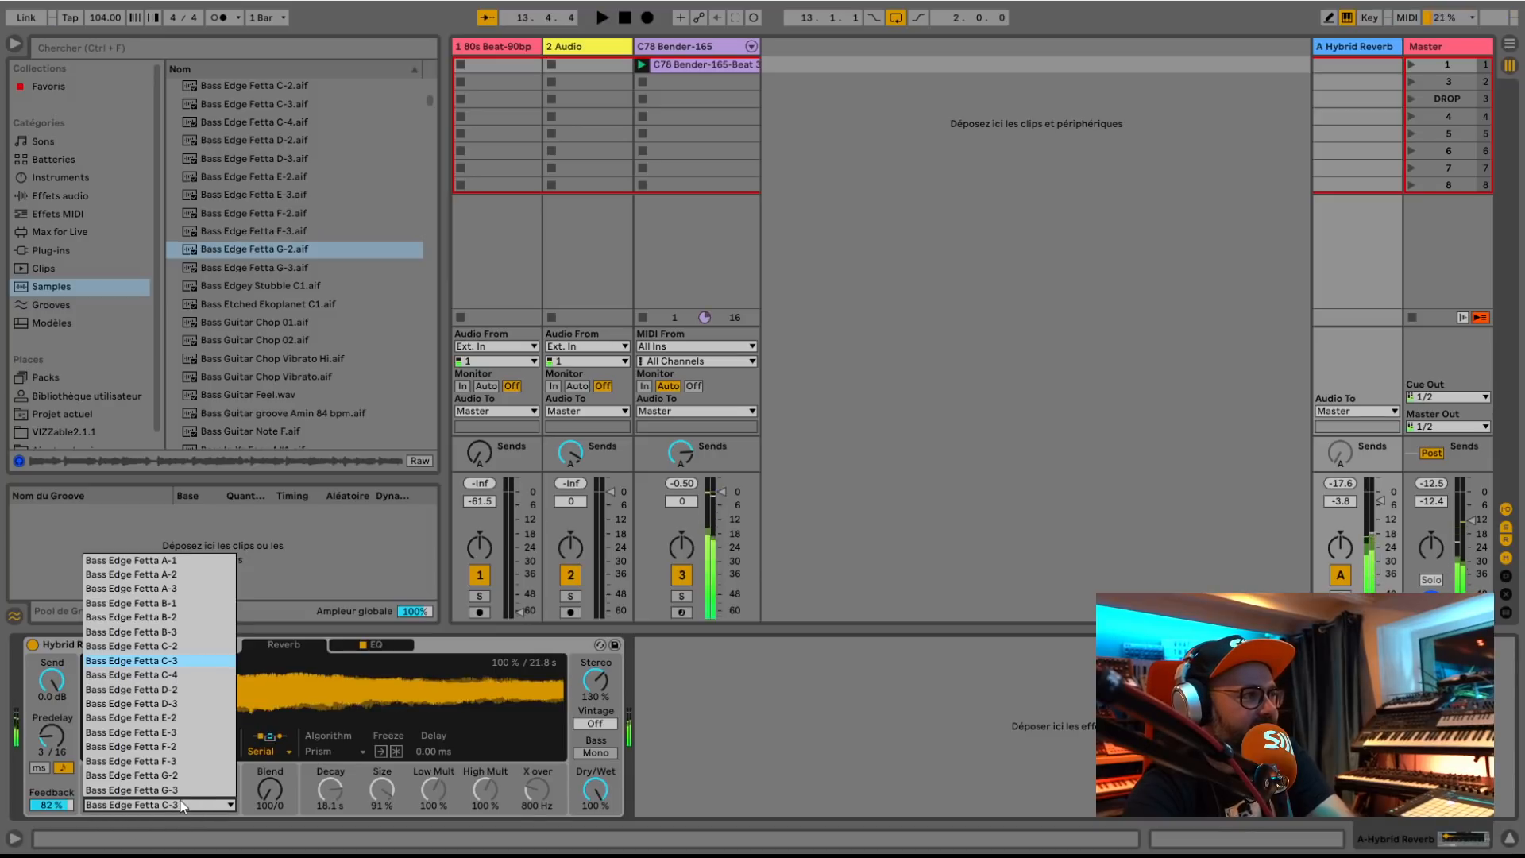
{"action": "left_click", "coordinate": [152, 588]}
{"action": "key", "text": "space"}
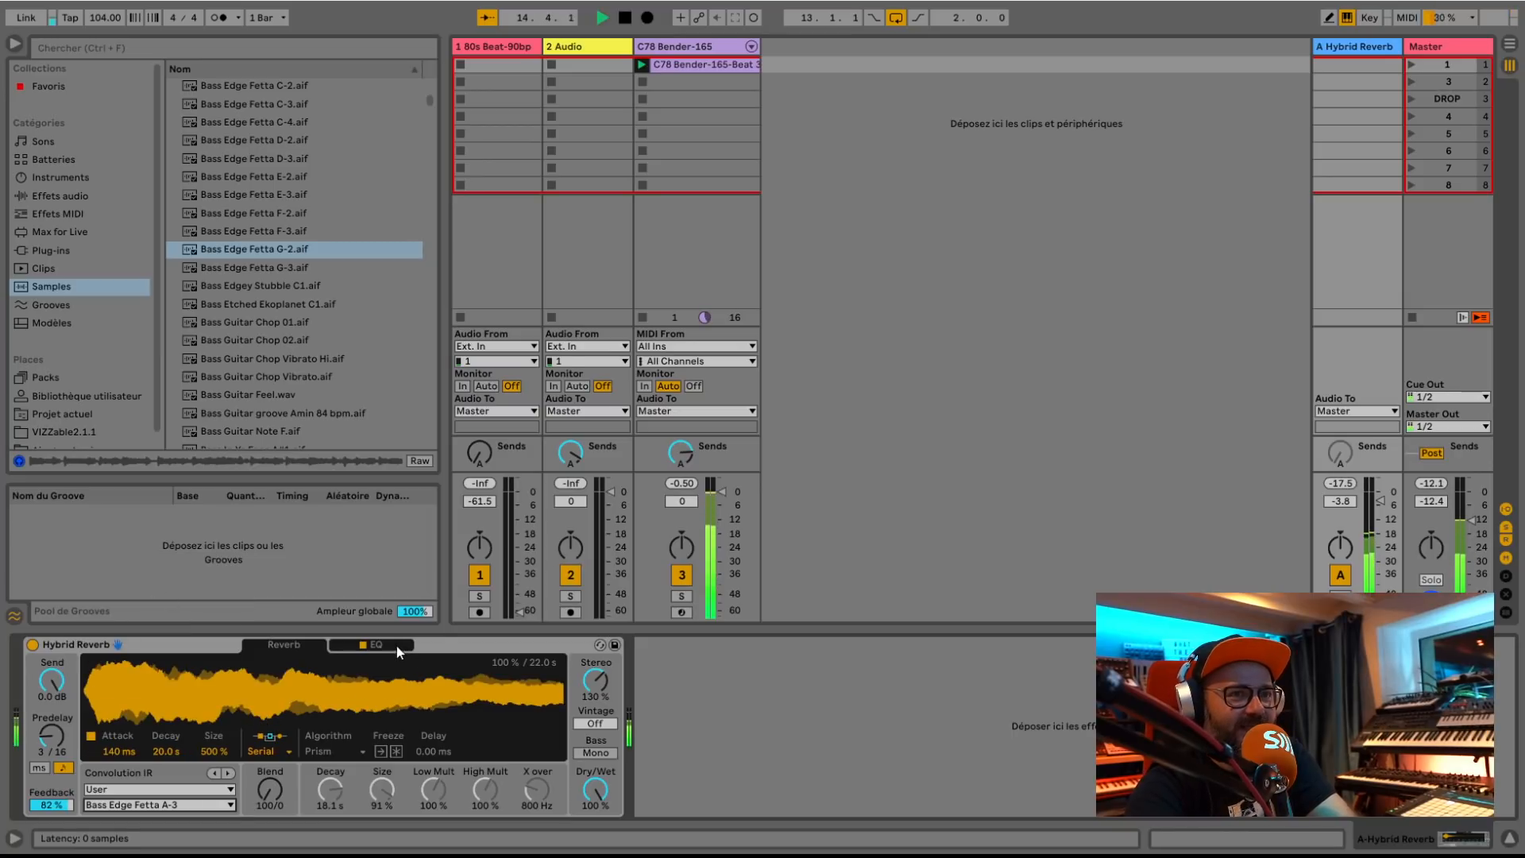
{"action": "key", "text": "space"}
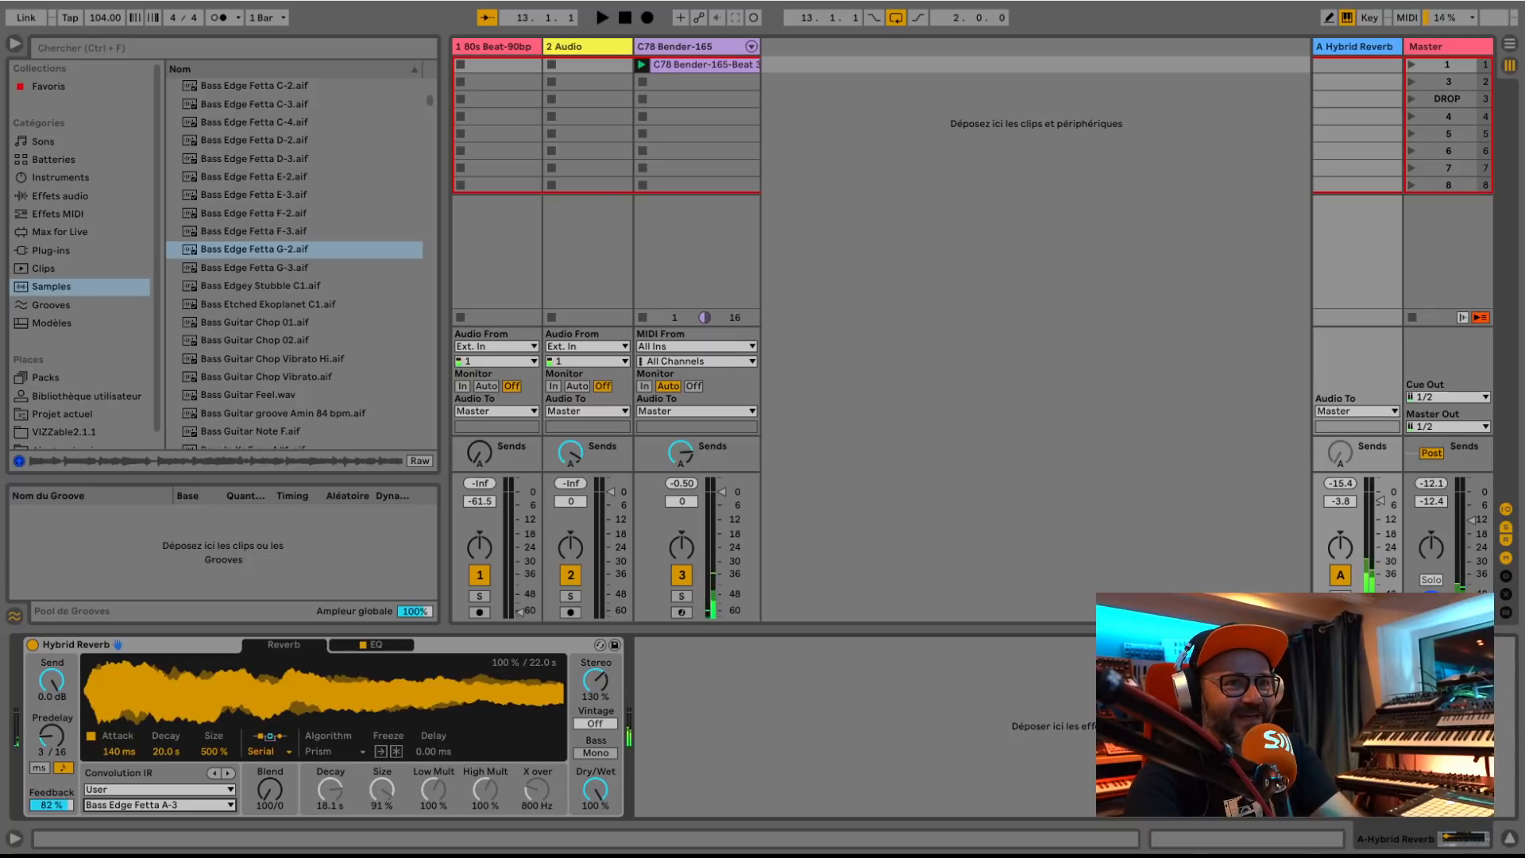
In the Hybrid Reverb's EQ, lower the low-cut frequency, boost the low-mid band, cut the high-mid by 6.3 dB at 4.03 kHz, and audition
{"action": "left_click", "coordinate": [914, 689]}
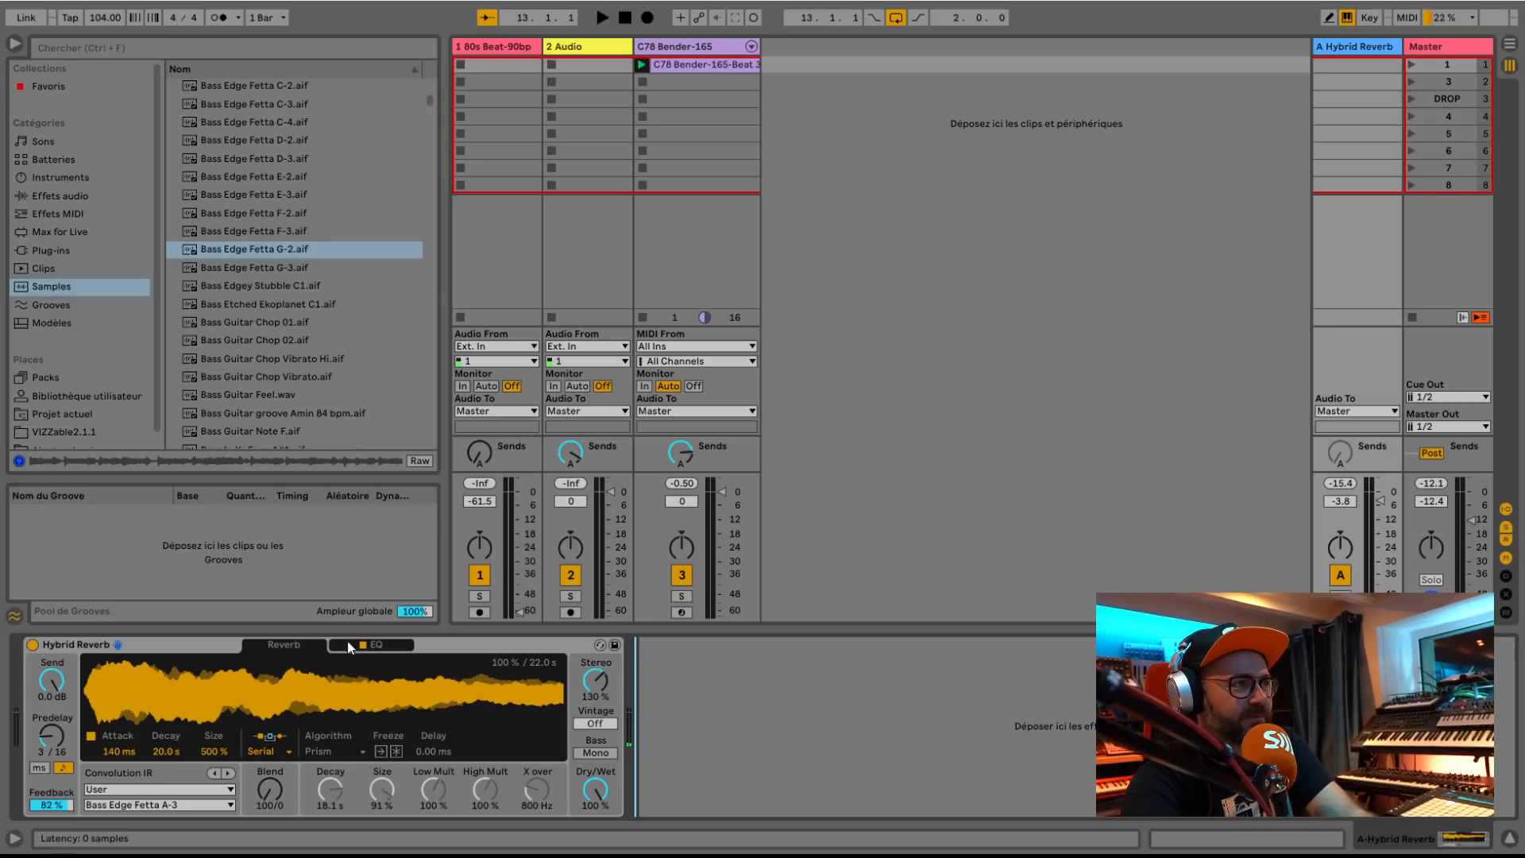
{"action": "left_click", "coordinate": [371, 646]}
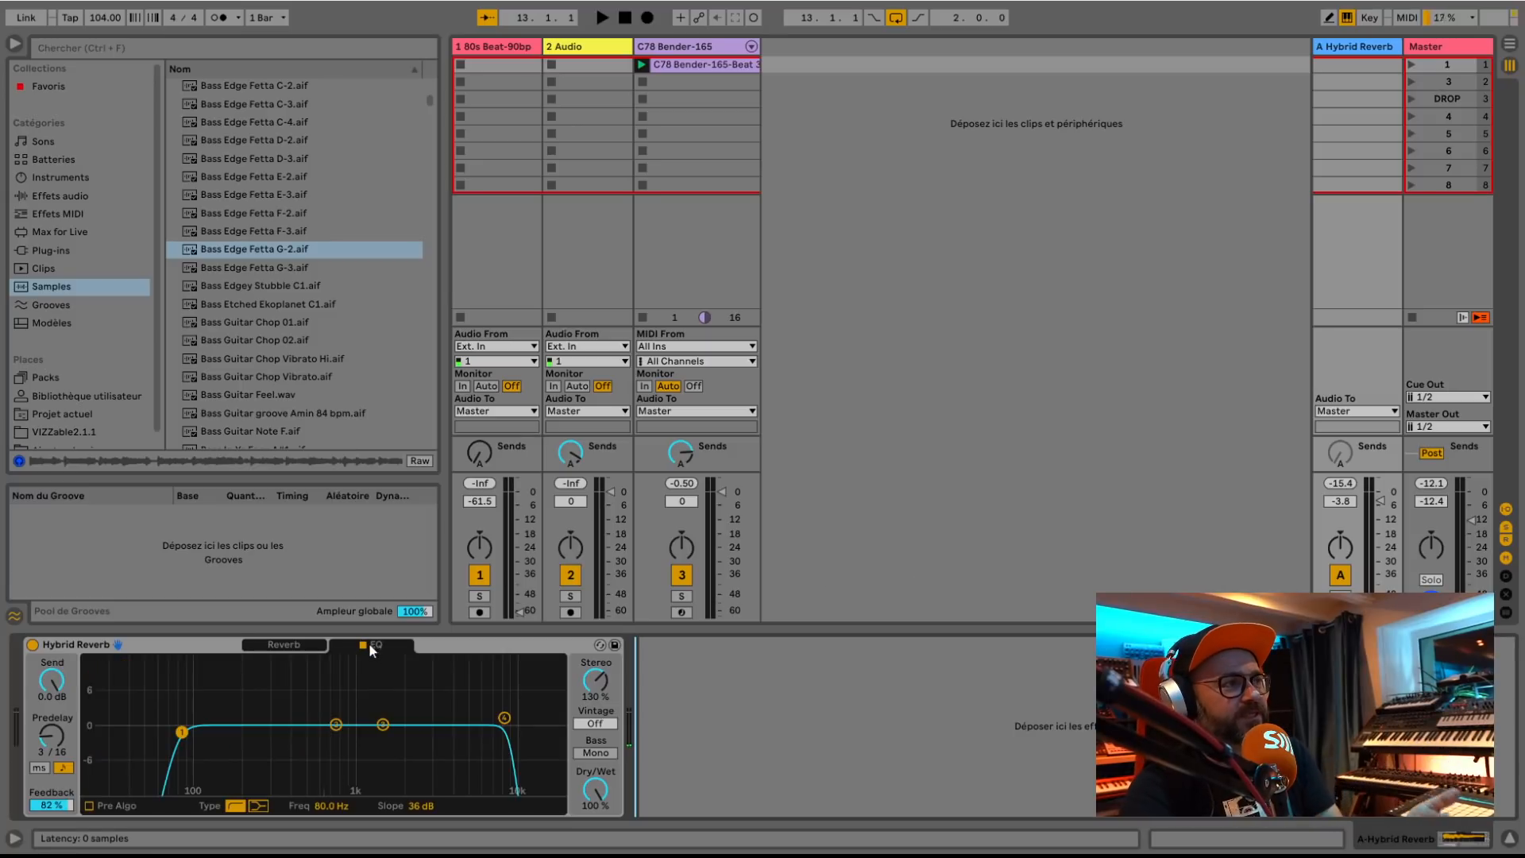
{"action": "left_click_drag", "start_coordinate": [181, 730], "coordinate": [167, 732]}
{"action": "left_click_drag", "start_coordinate": [336, 725], "coordinate": [450, 758]}
{"action": "key", "text": "space"}
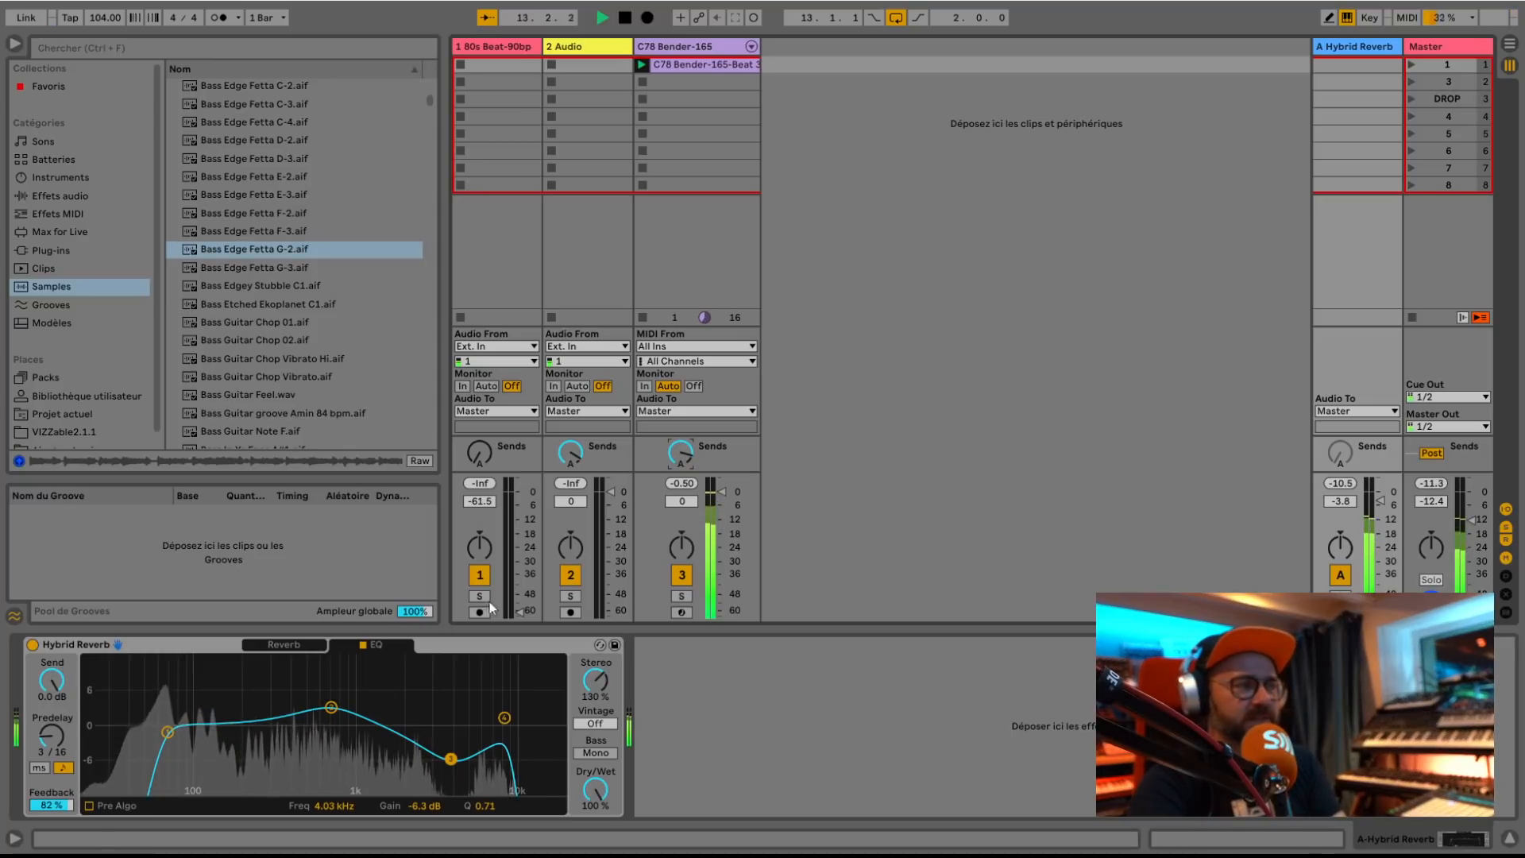
{"action": "key", "text": "space"}
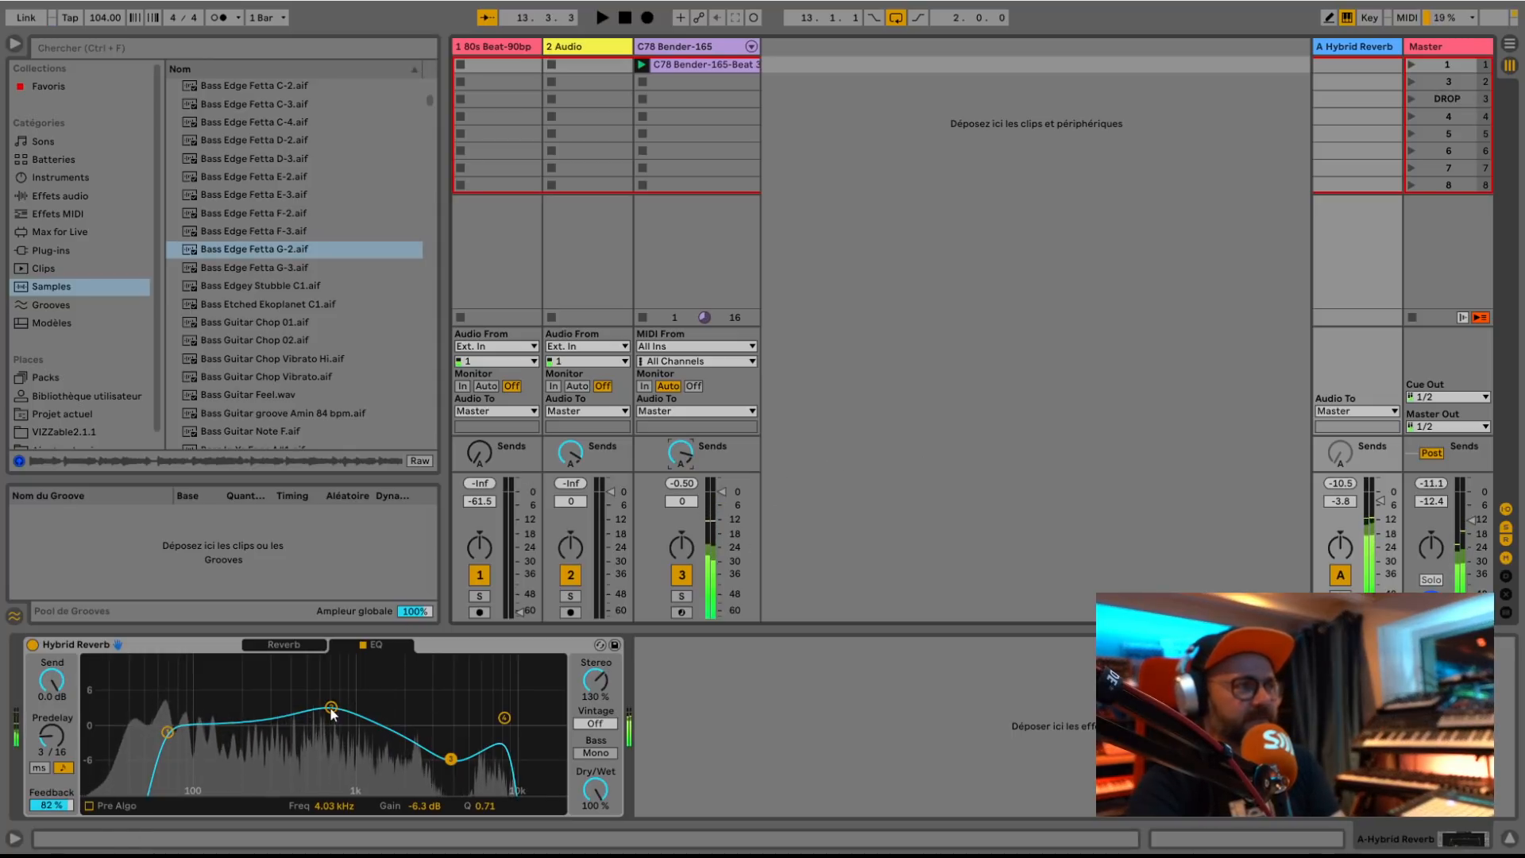
Cut the EQ's low-mid band, boost the high-mid band by 12 dB at 2.97 kHz, and audition the beat
{"action": "left_click_drag", "start_coordinate": [331, 707], "coordinate": [333, 776]}
{"action": "left_click_drag", "start_coordinate": [445, 761], "coordinate": [429, 660]}
{"action": "key", "text": "space"}
{"action": "key", "text": "space"}
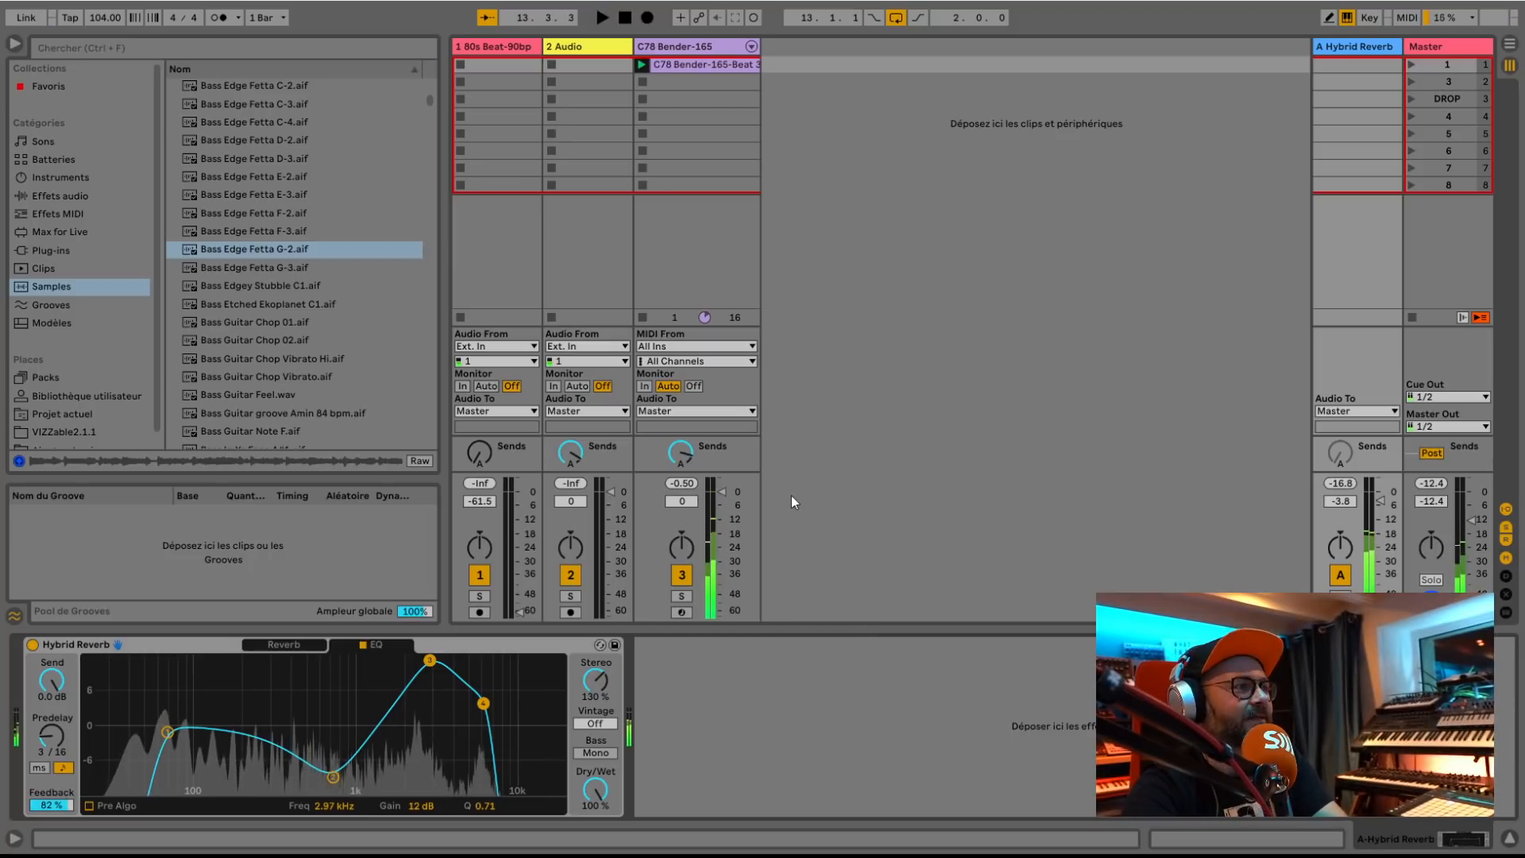
Delete the C78 Bender-165 and 2 Audio tracks
{"action": "left_click", "coordinate": [663, 82]}
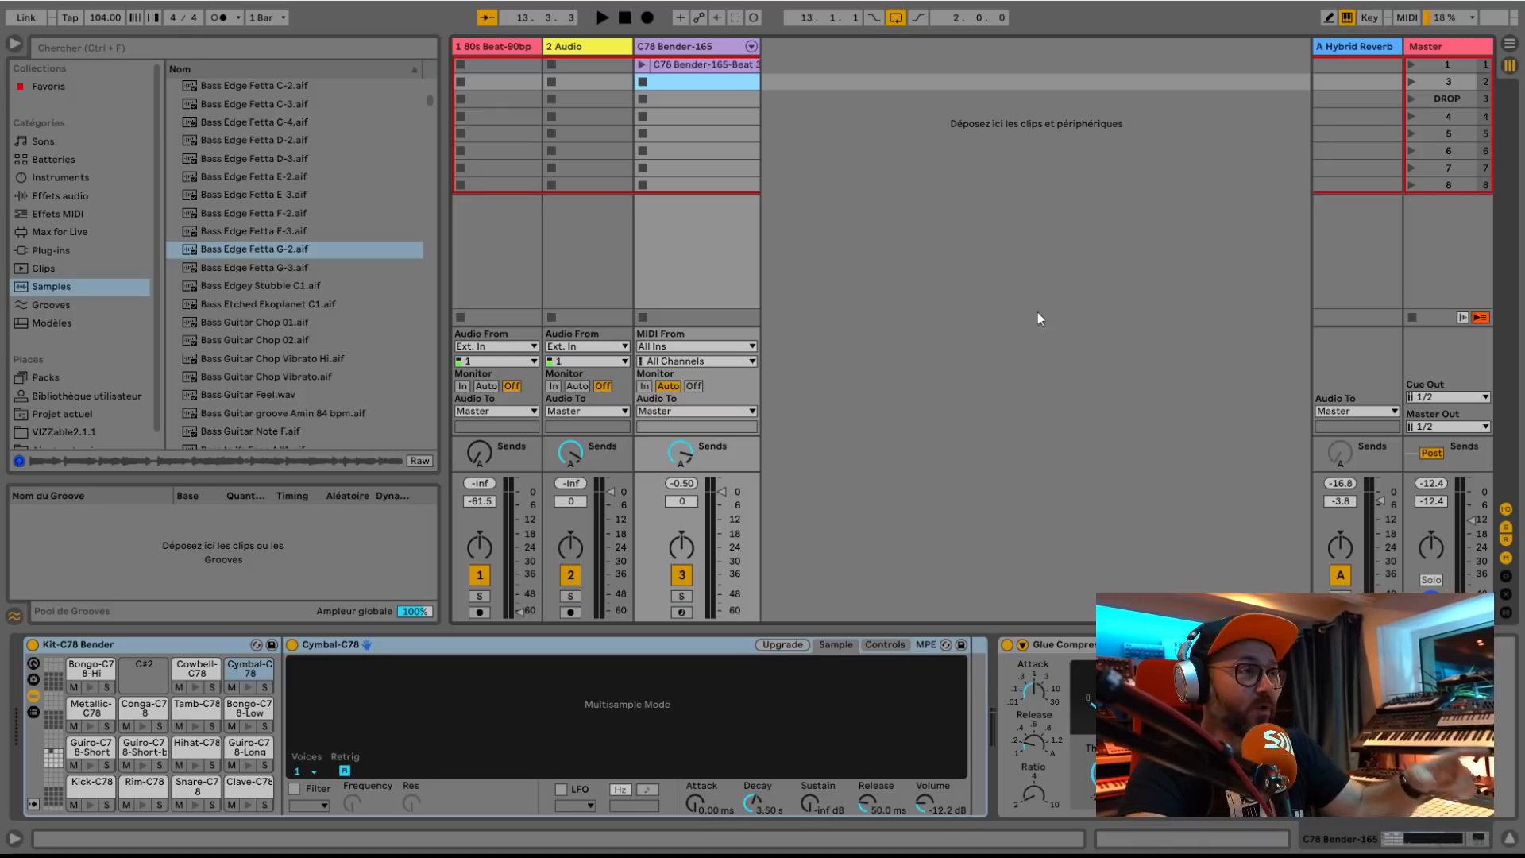
{"action": "left_click", "coordinate": [561, 46]}
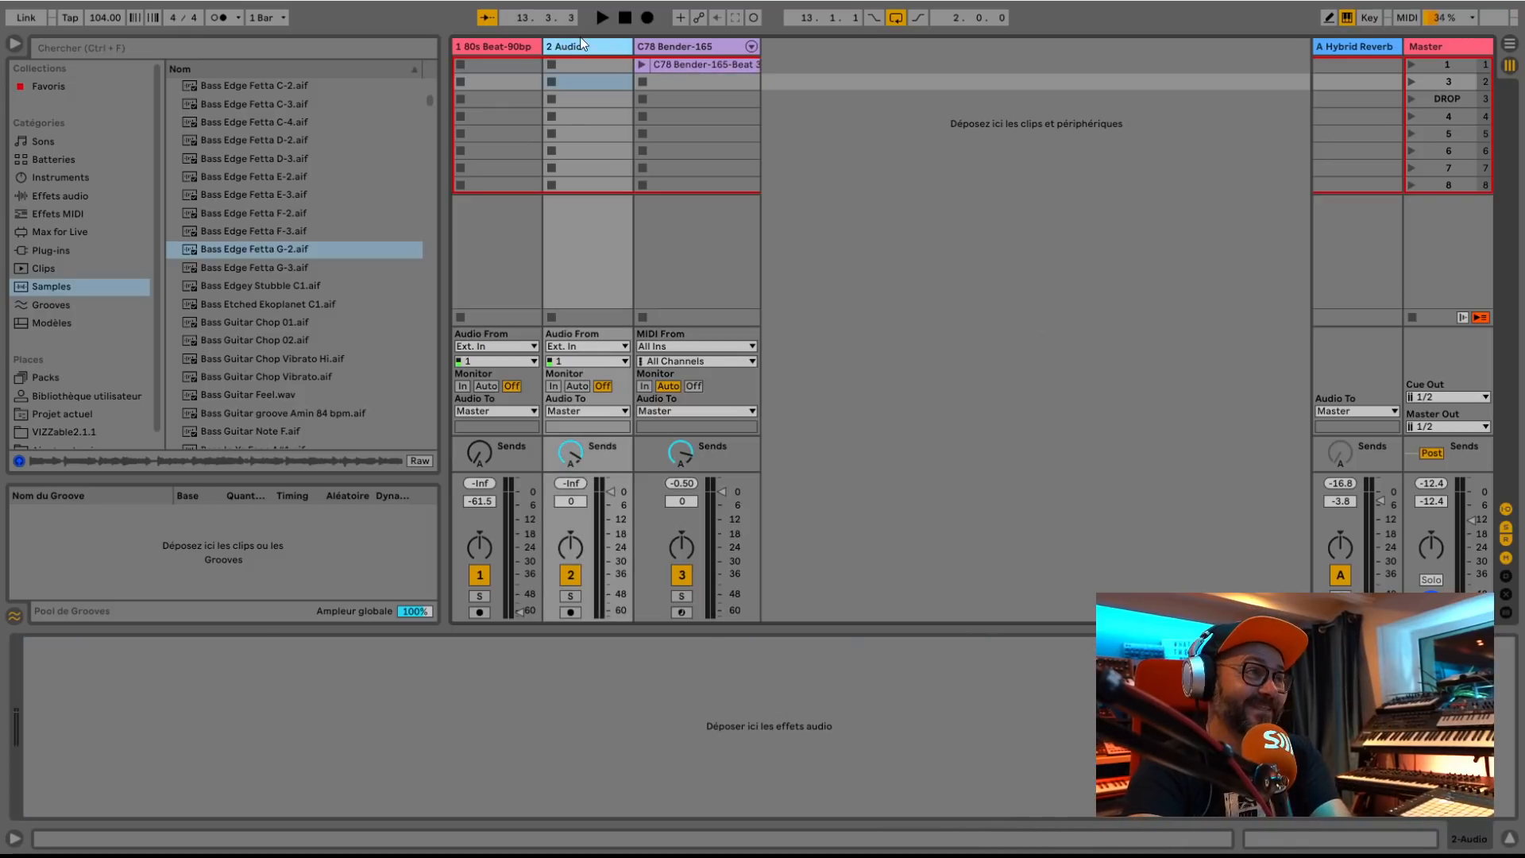
{"action": "key", "text": "Delete"}
{"action": "key", "text": "Delete"}
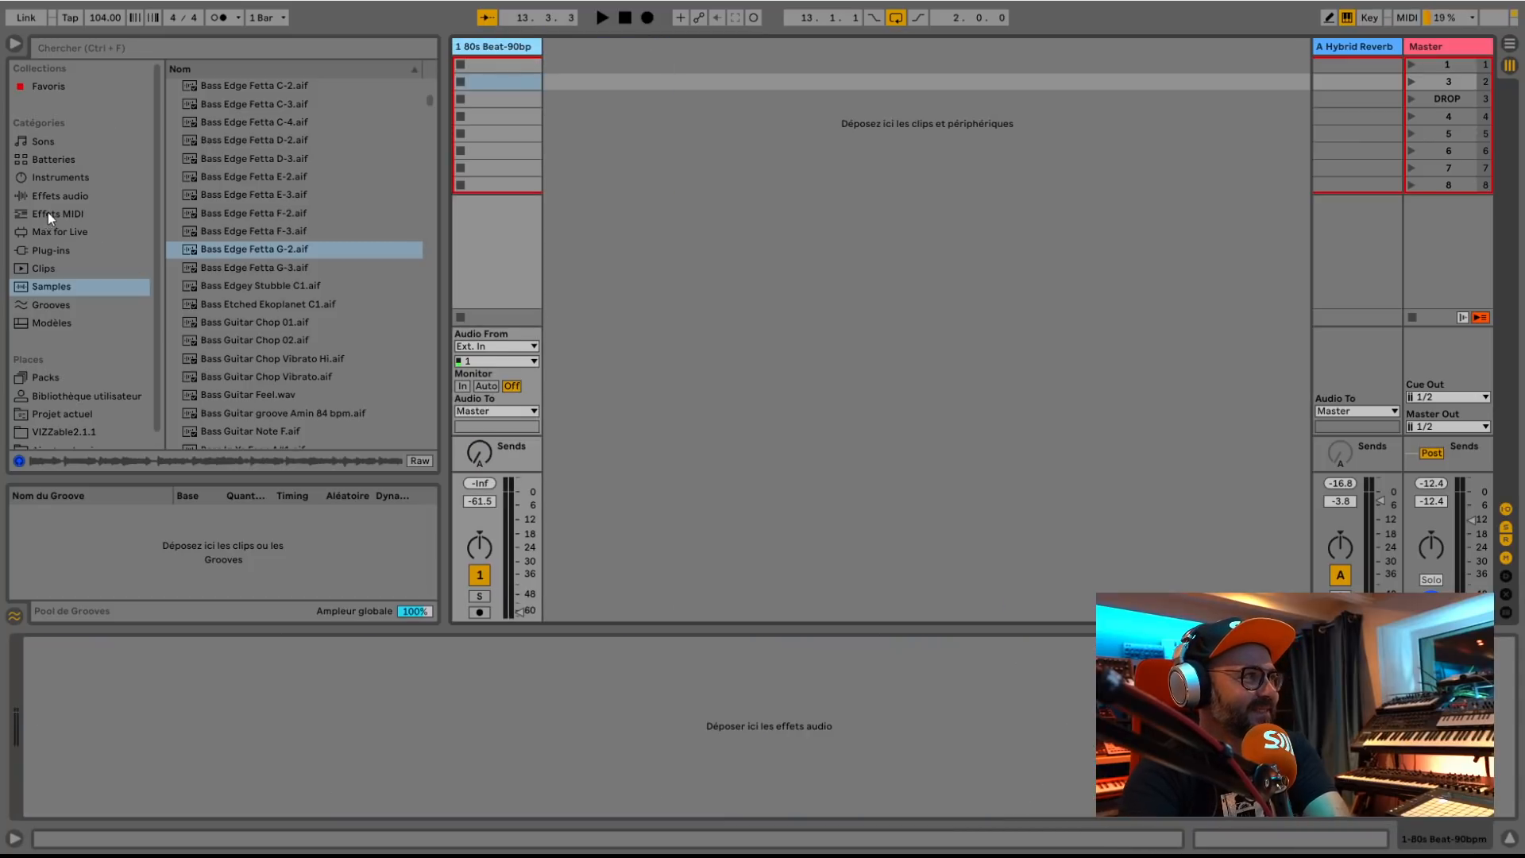
Preview bass guitar chops, ARP Poly Lead - F#5.aif and Atmos Calm 130 bpm.wav in the sample library
{"action": "left_click", "coordinate": [51, 286]}
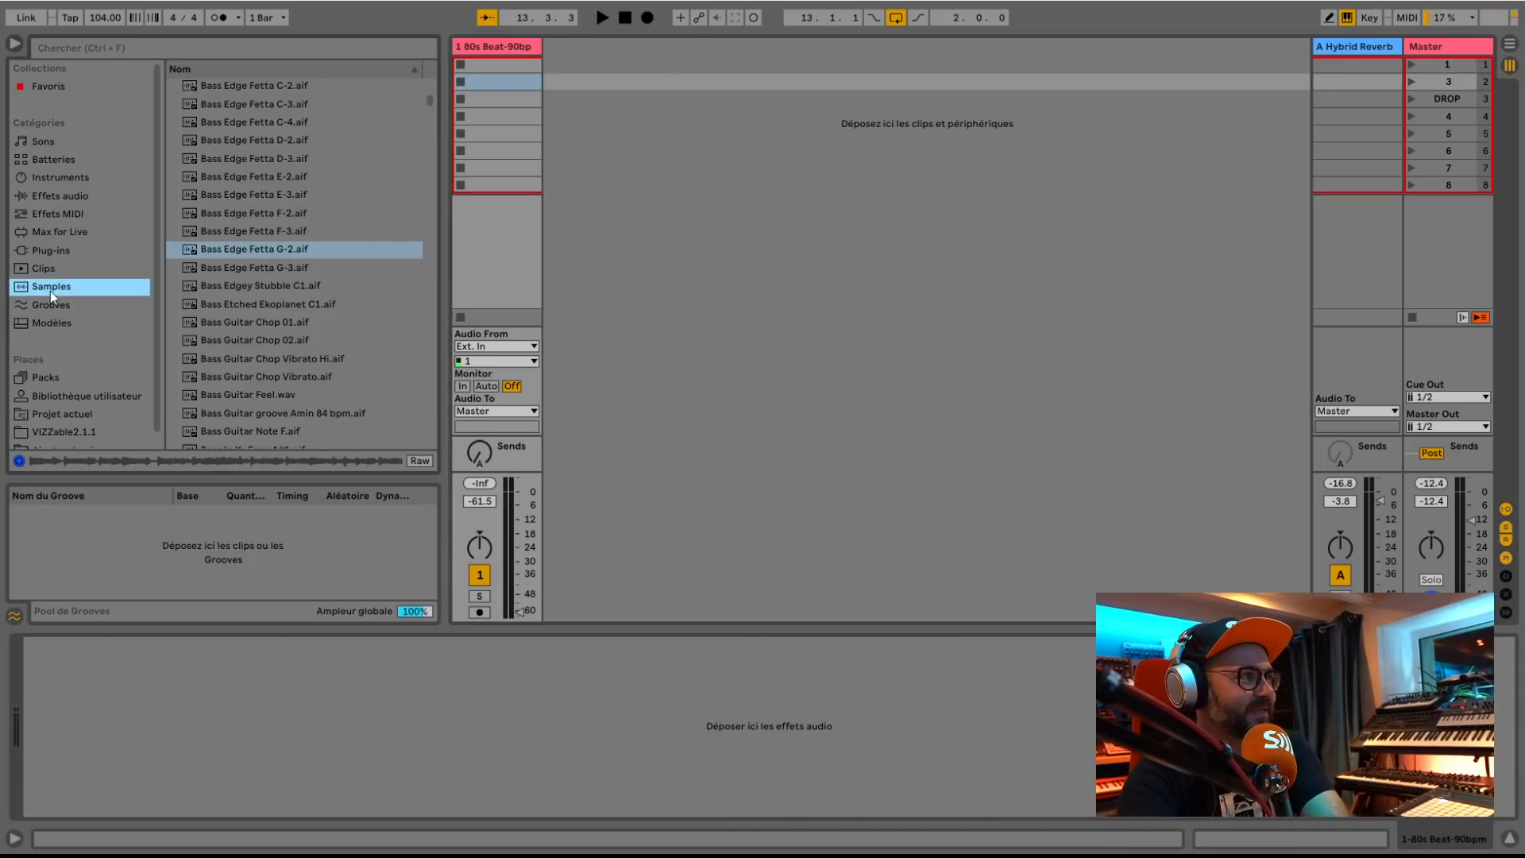
{"action": "left_click", "coordinate": [299, 110]}
{"action": "left_click", "coordinate": [223, 376]}
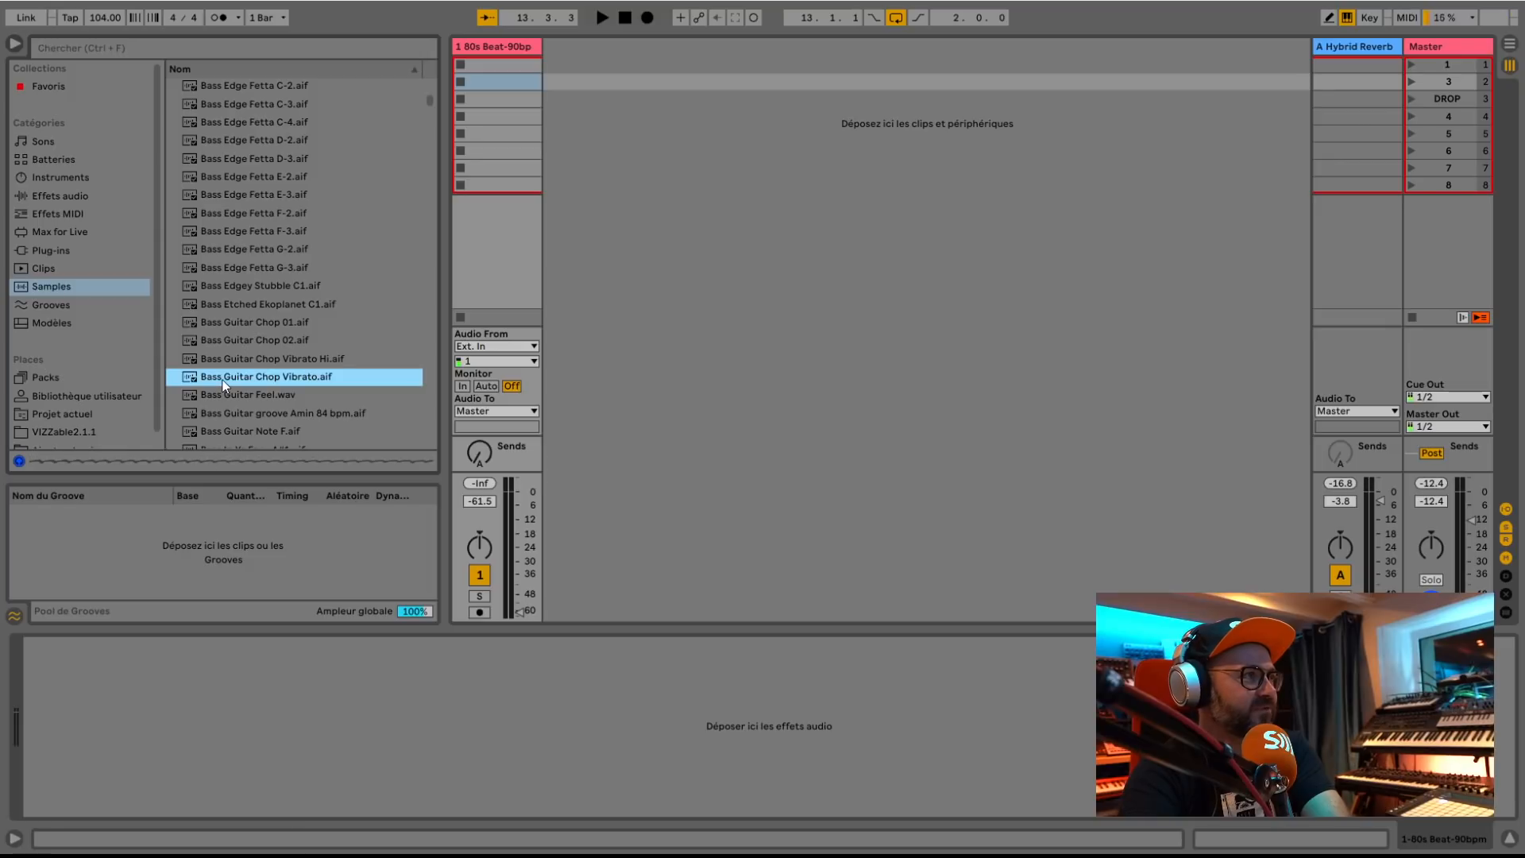
{"action": "left_click", "coordinate": [224, 365]}
{"action": "left_click", "coordinate": [227, 342]}
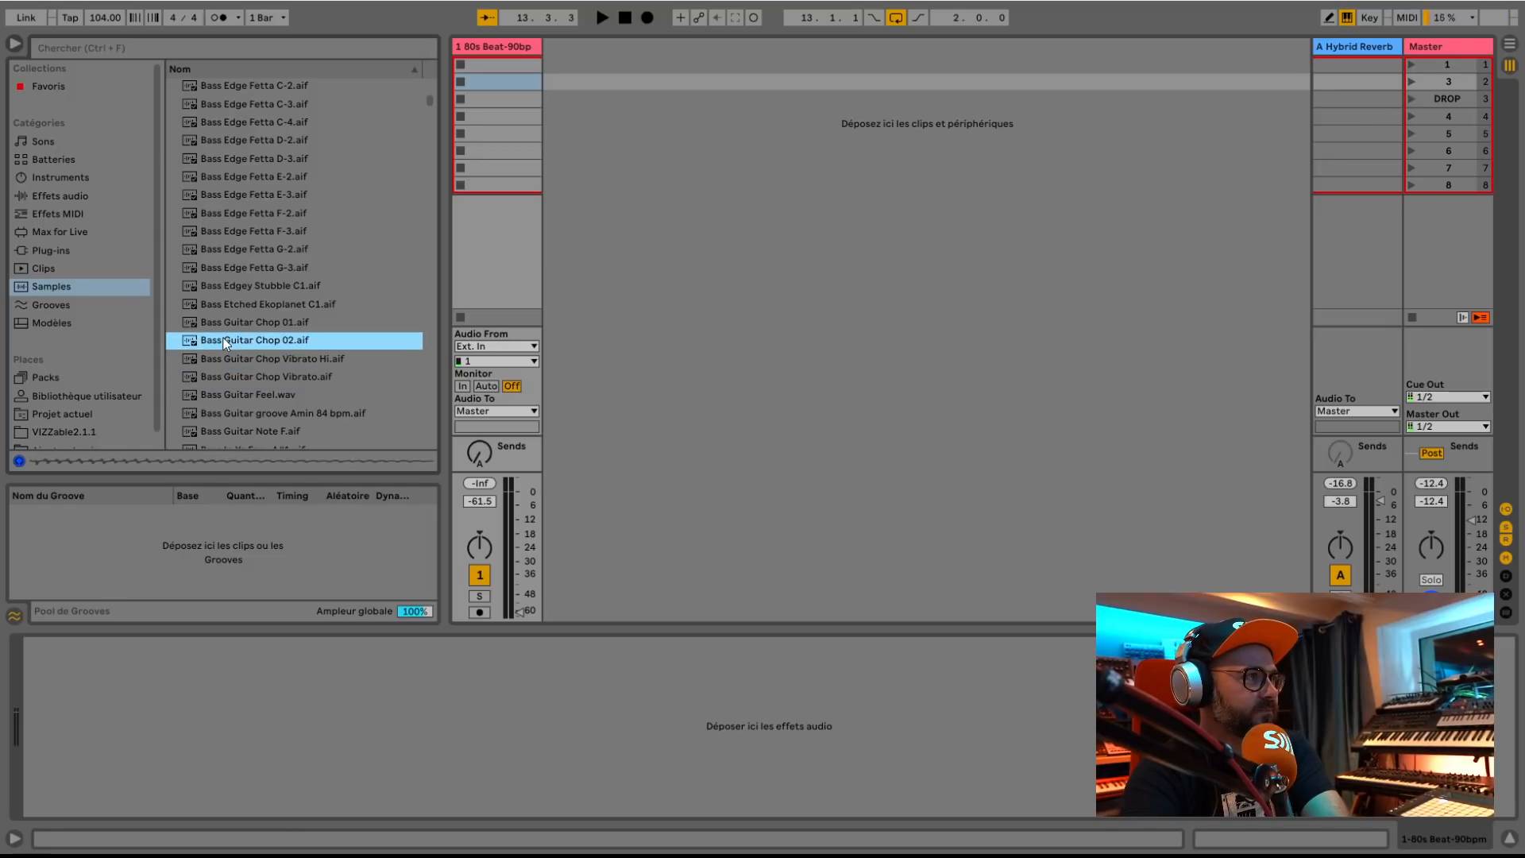
{"action": "scroll", "coordinate": [241, 316], "scroll_direction": "up", "scroll_amount": 10}
{"action": "left_click", "coordinate": [243, 231]}
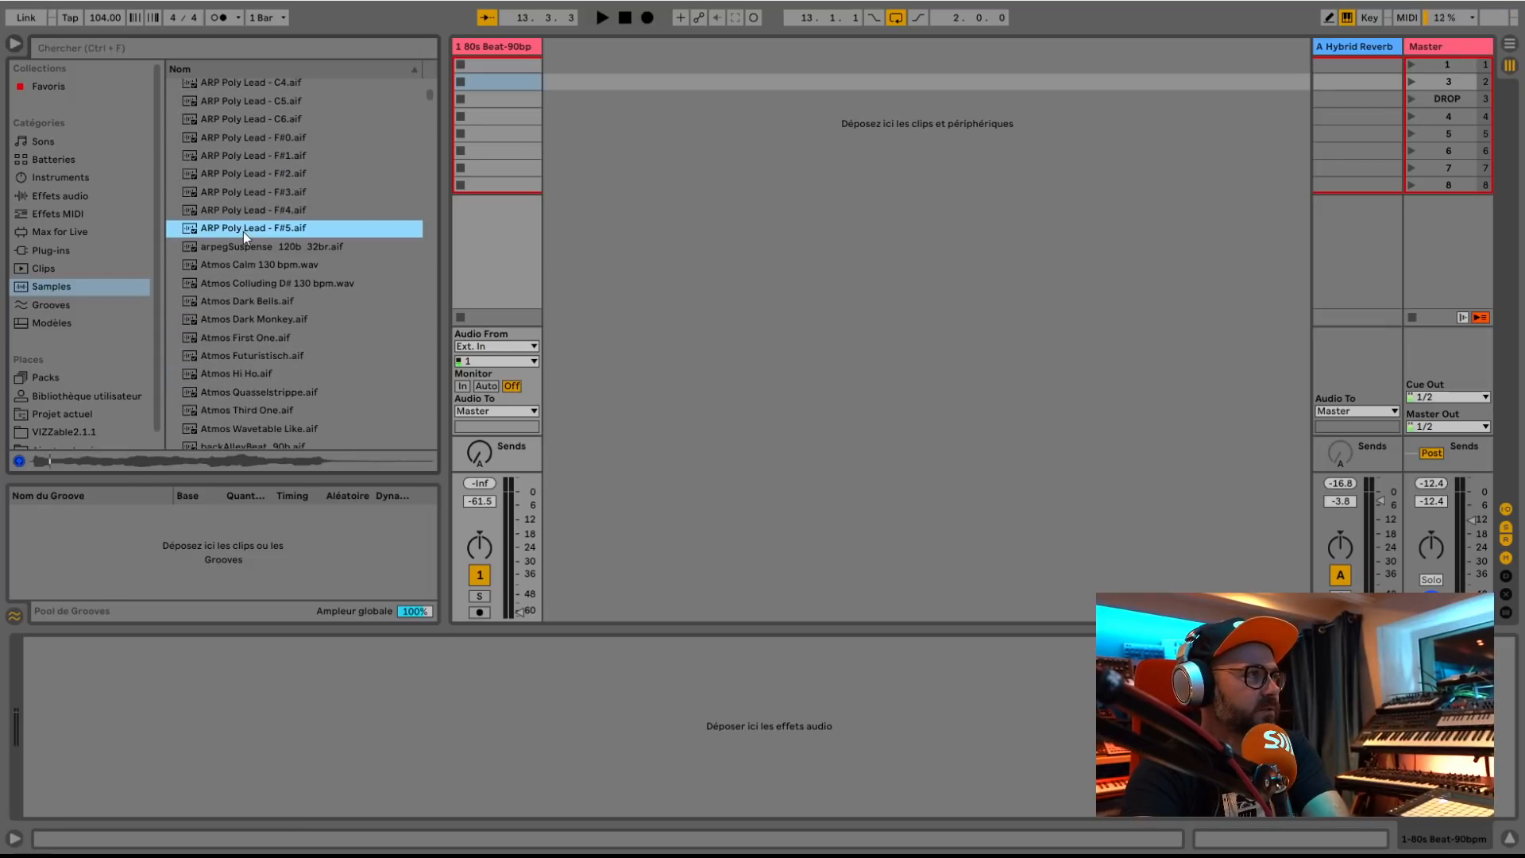
{"action": "left_click", "coordinate": [232, 270]}
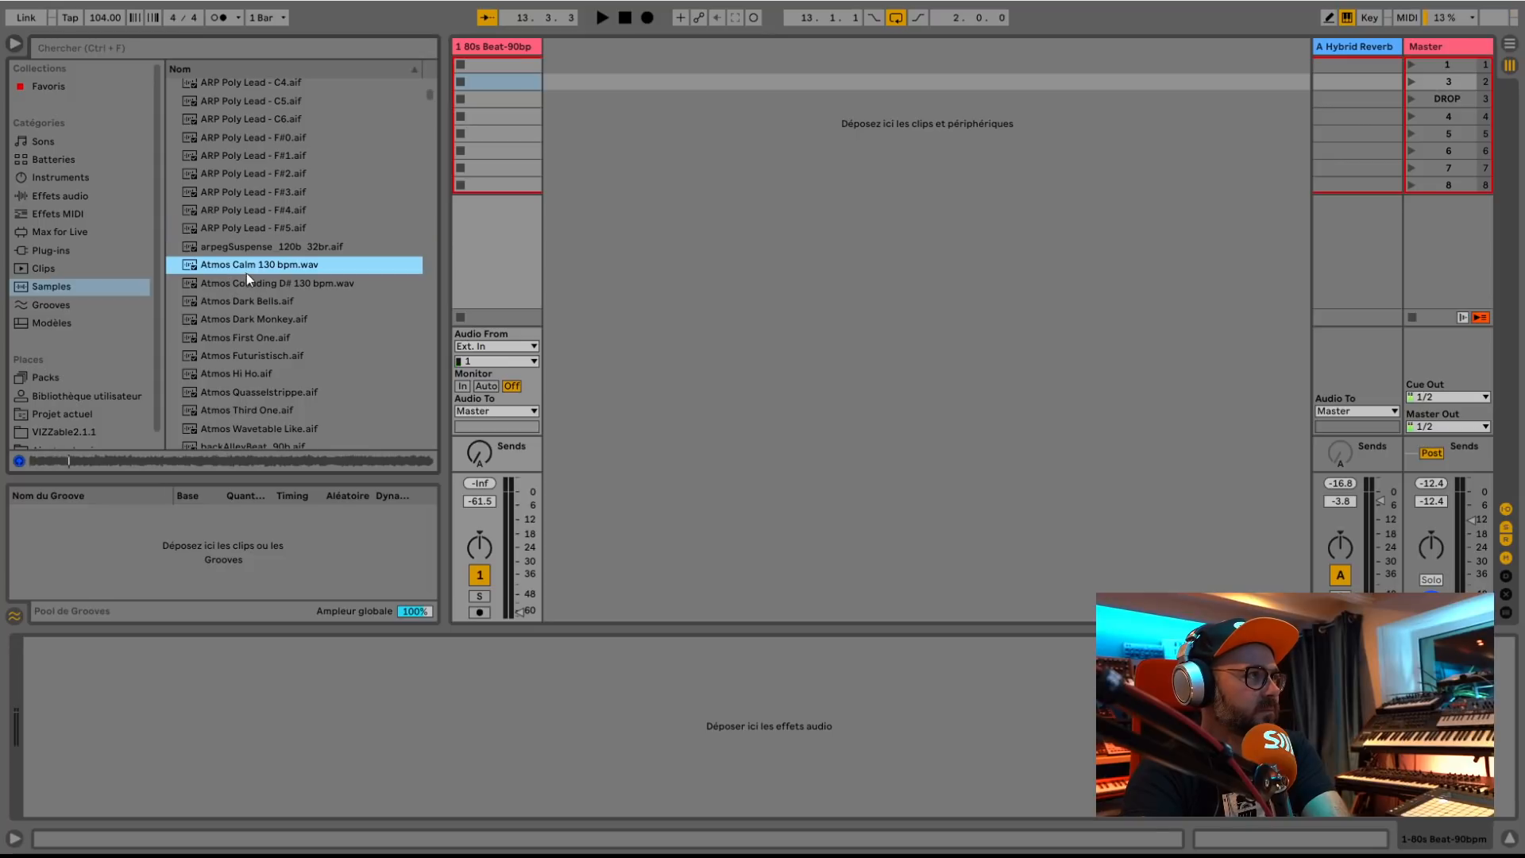
Audition samples from the sample library, from Atmos Colluding D# 130 bpm to kicks such as Kick Short and Prune
{"action": "left_click", "coordinate": [231, 283]}
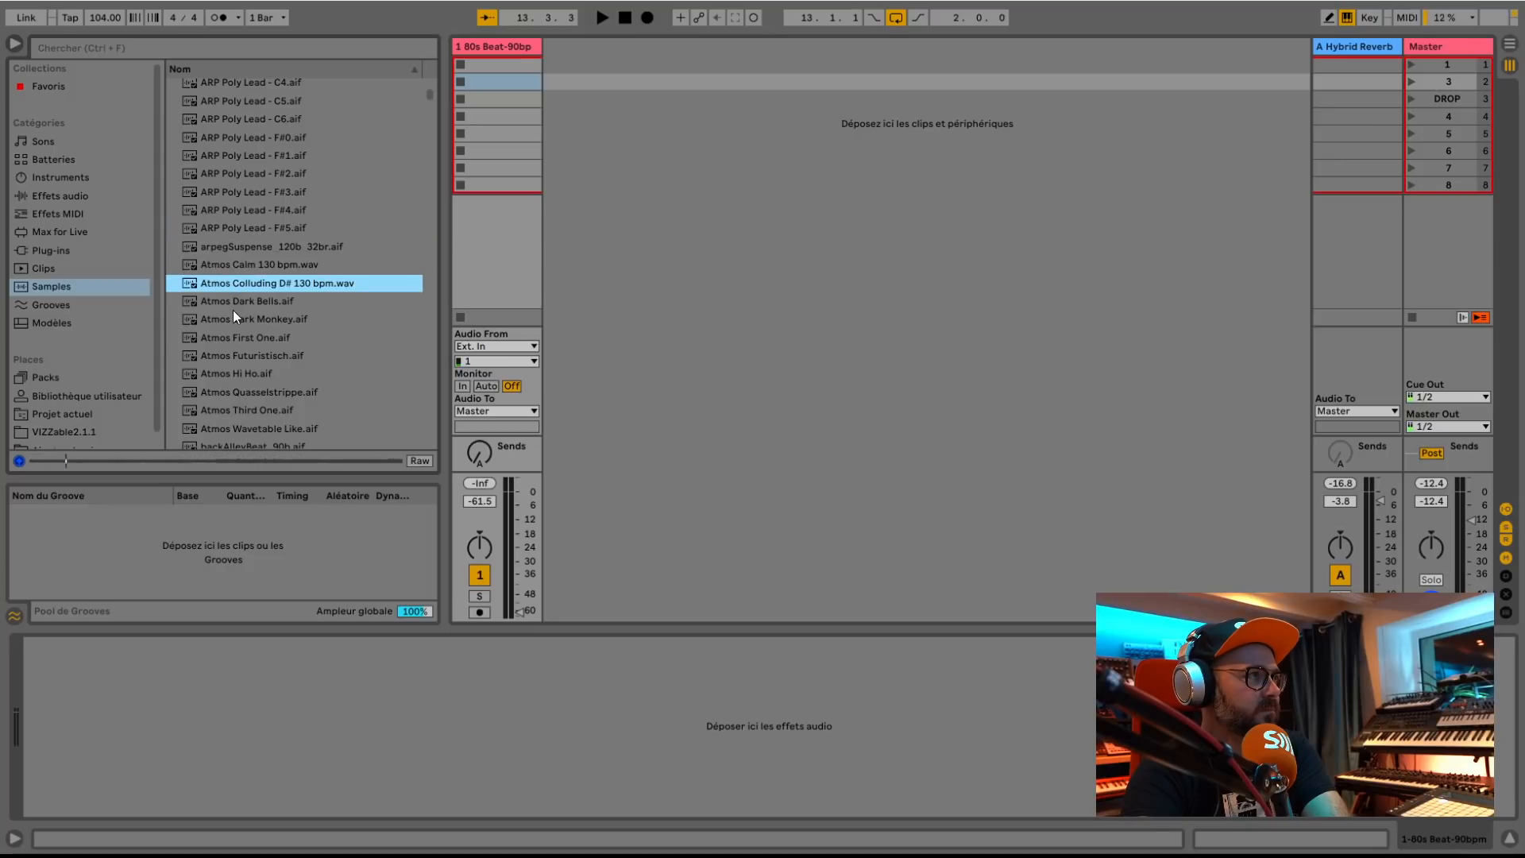
{"action": "scroll", "coordinate": [254, 285], "scroll_direction": "down", "scroll_amount": 10}
{"action": "left_click_drag", "start_coordinate": [427, 98], "coordinate": [432, 249]}
{"action": "left_click", "coordinate": [250, 217]}
{"action": "left_click", "coordinate": [198, 192]}
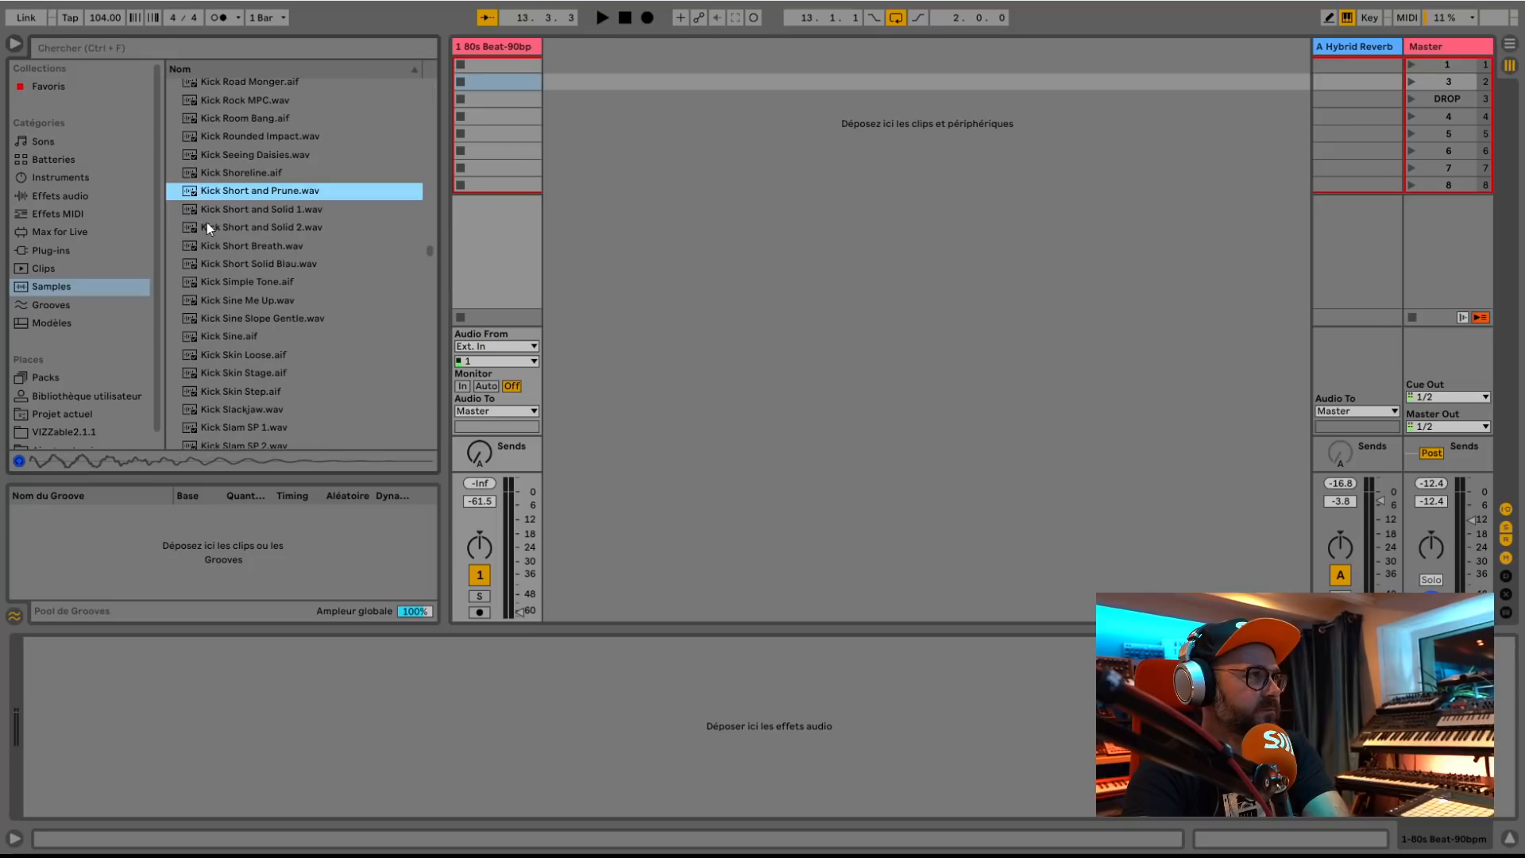
{"action": "left_click", "coordinate": [207, 225]}
{"action": "left_click", "coordinate": [216, 334]}
{"action": "left_click", "coordinate": [220, 394]}
{"action": "left_click", "coordinate": [264, 197]}
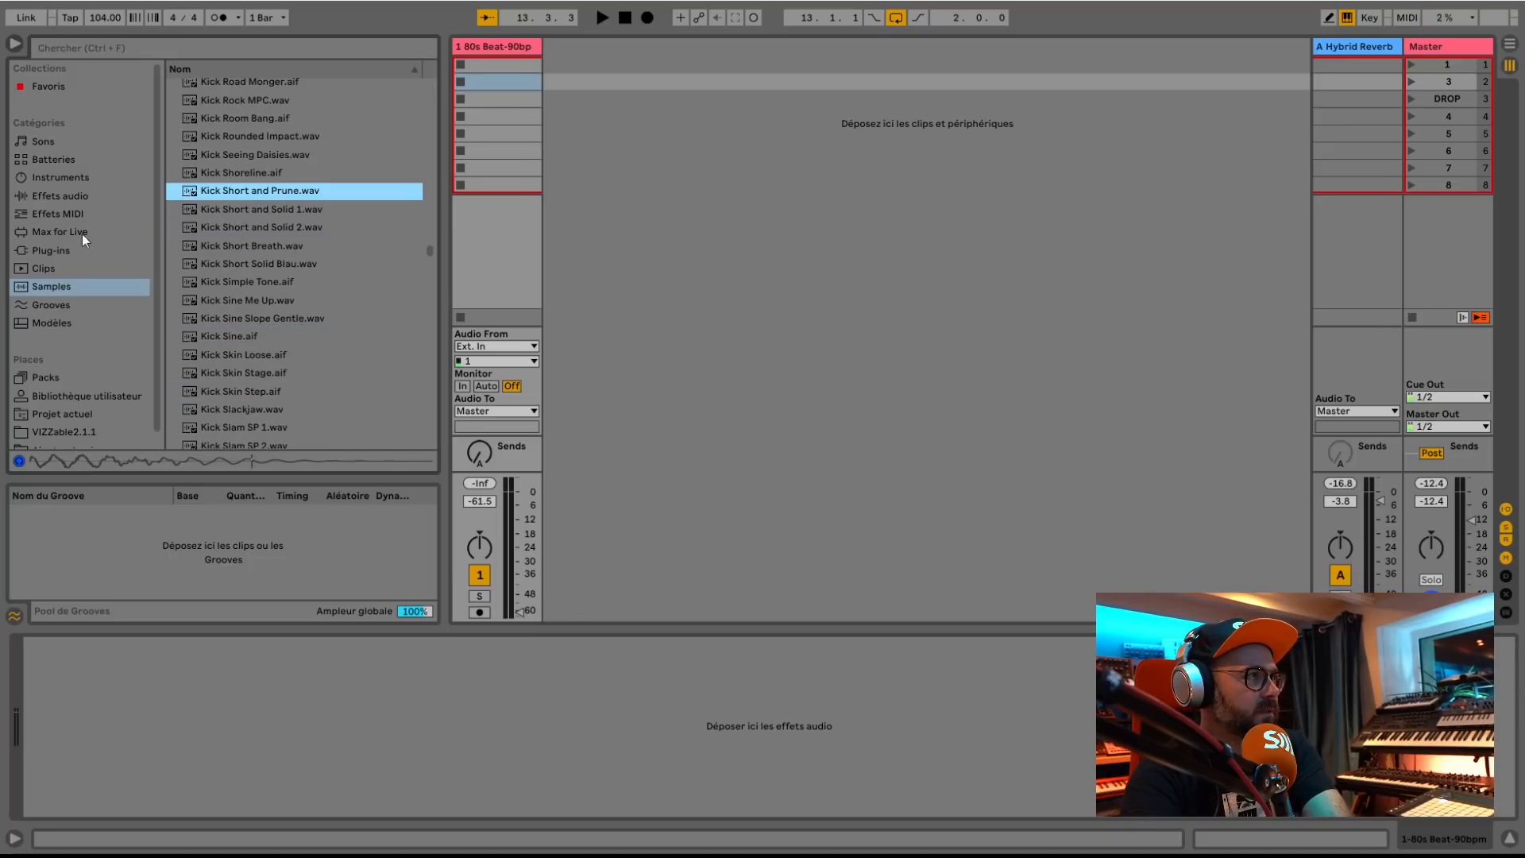
Audition presets in the Sounds category, including MPE Airy Pad & Sub, 12 String Chorus Guitar and 12 String Guitar
{"action": "left_click", "coordinate": [43, 143]}
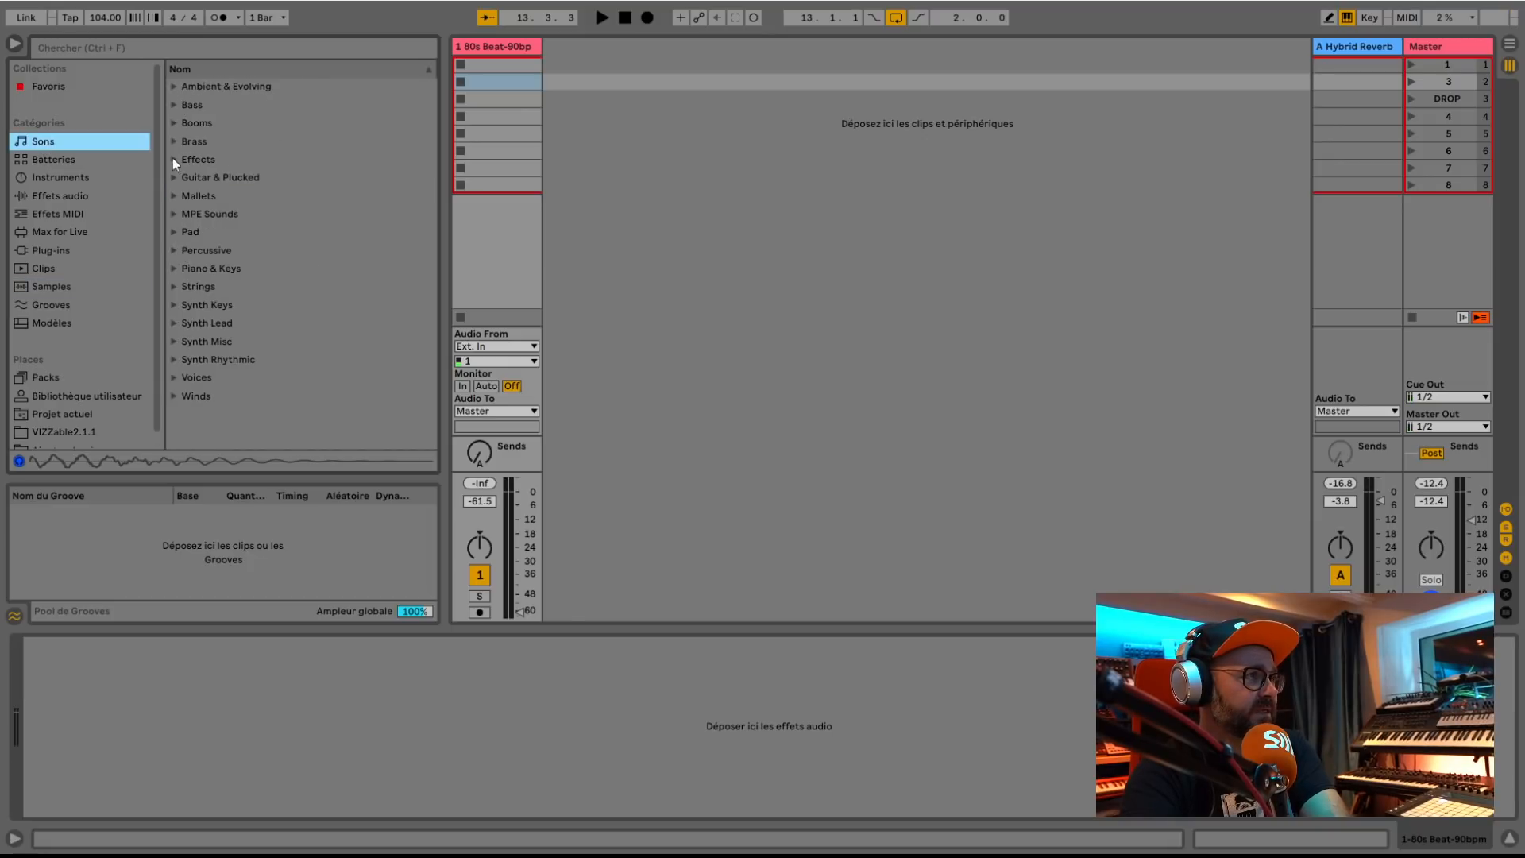
{"action": "left_click", "coordinate": [170, 212]}
{"action": "left_click", "coordinate": [286, 234]}
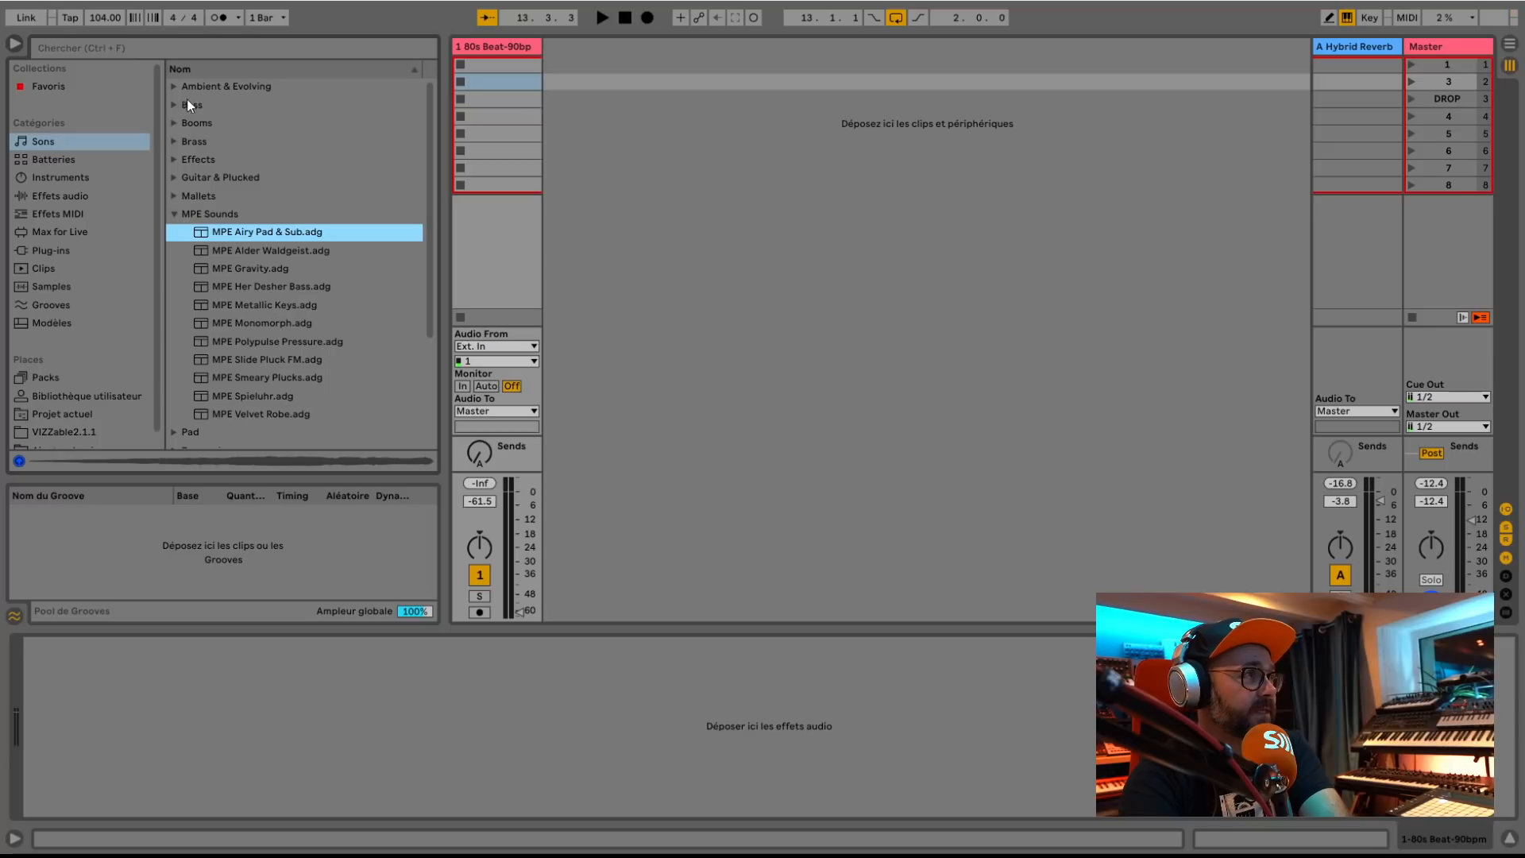
{"action": "left_click", "coordinate": [172, 176]}
{"action": "left_click", "coordinate": [232, 195]}
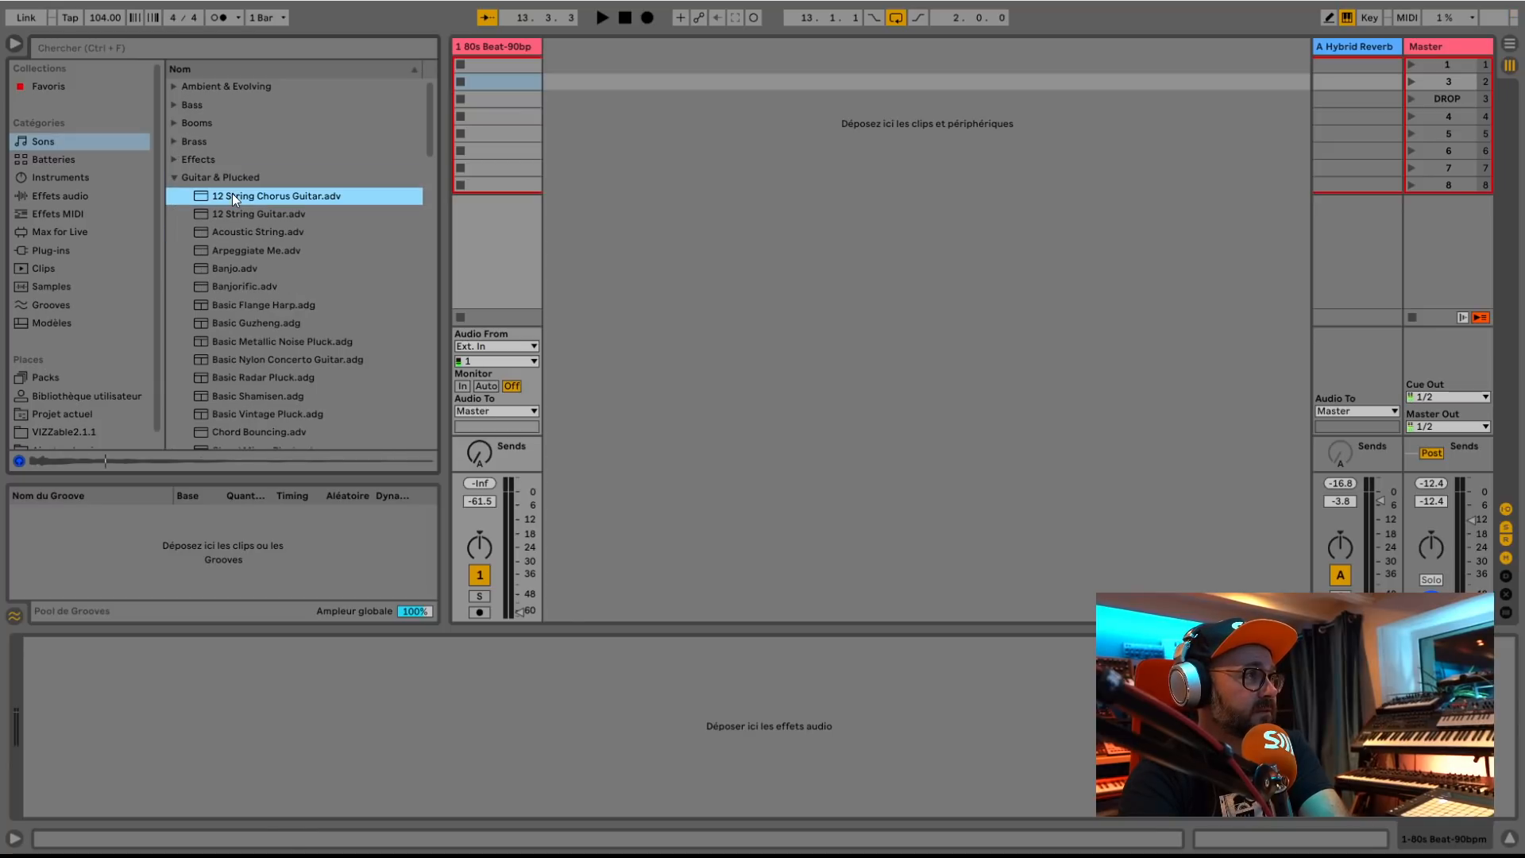
{"action": "key", "text": "Down"}
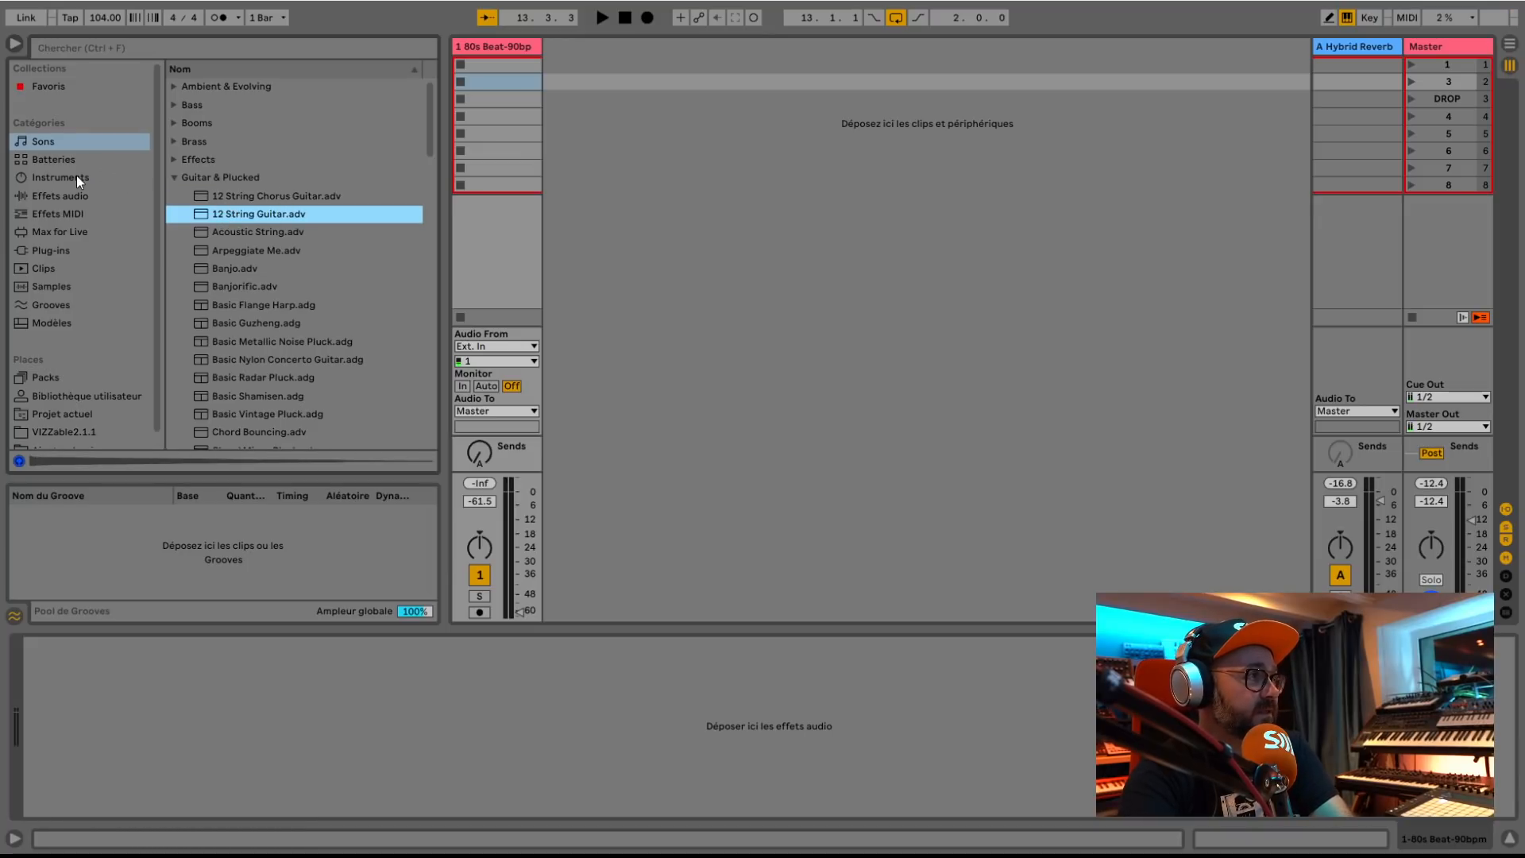
{"action": "scroll", "coordinate": [308, 319], "scroll_direction": "down", "scroll_amount": 5}
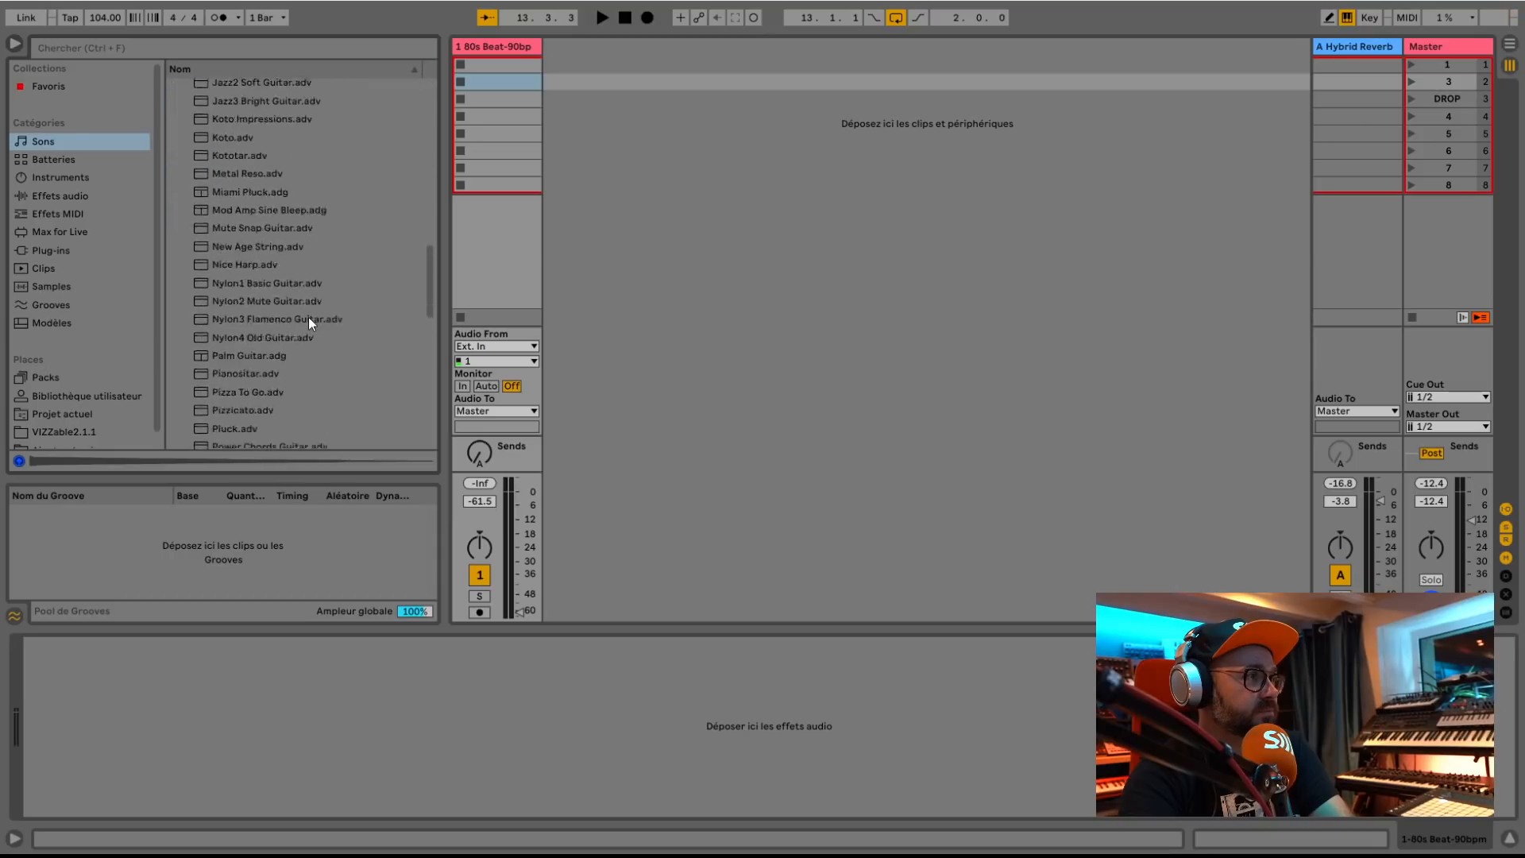
{"action": "scroll", "coordinate": [274, 151], "scroll_direction": "up", "scroll_amount": 5}
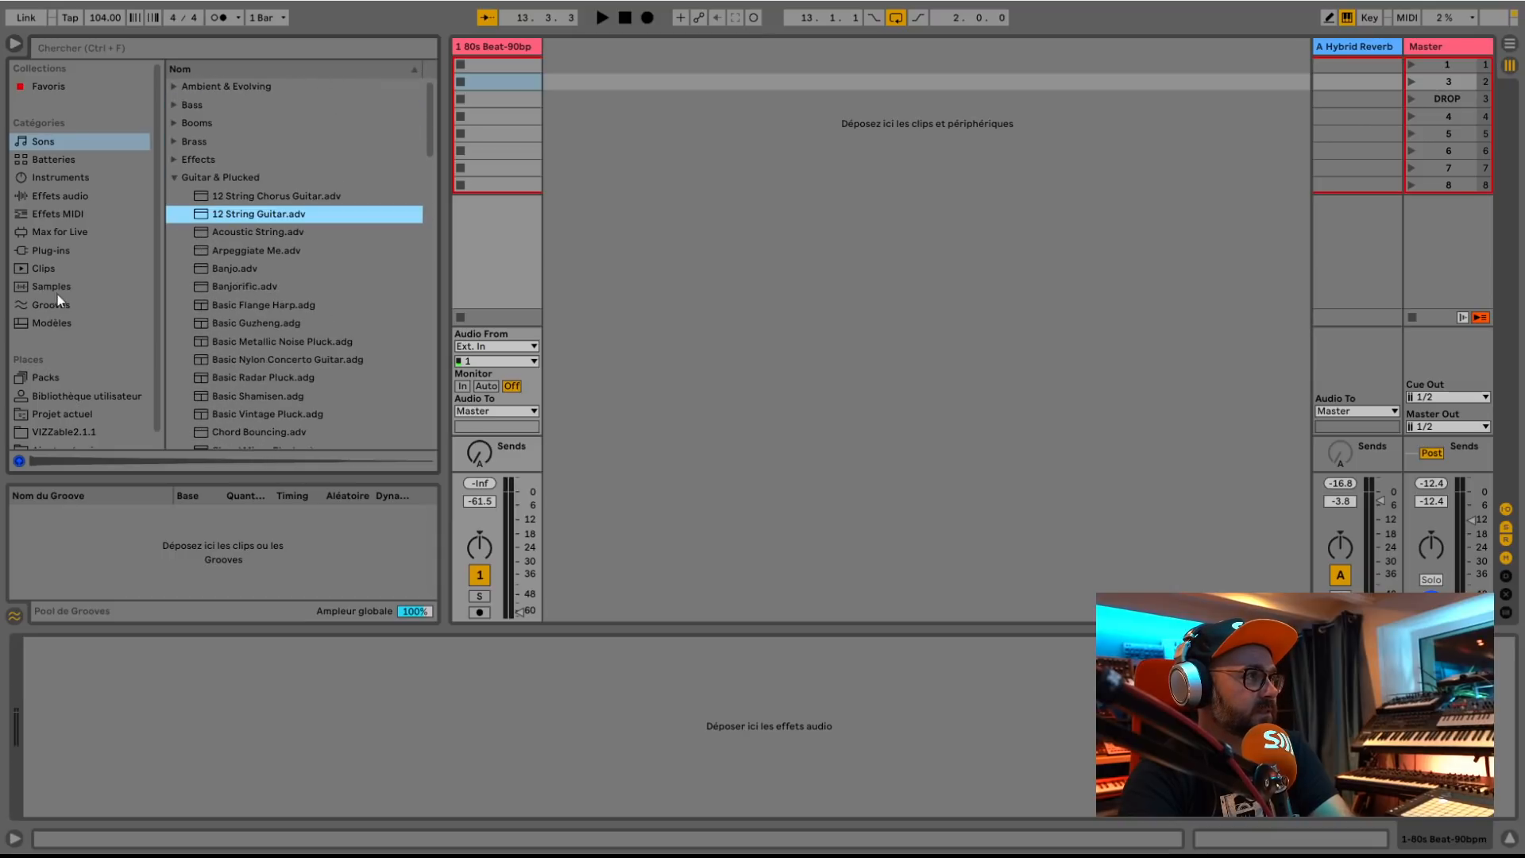
Browse the clip library and audition 3 OP Boom groove 01 and a 606 Cathode-165 clip
{"action": "left_click", "coordinate": [42, 265]}
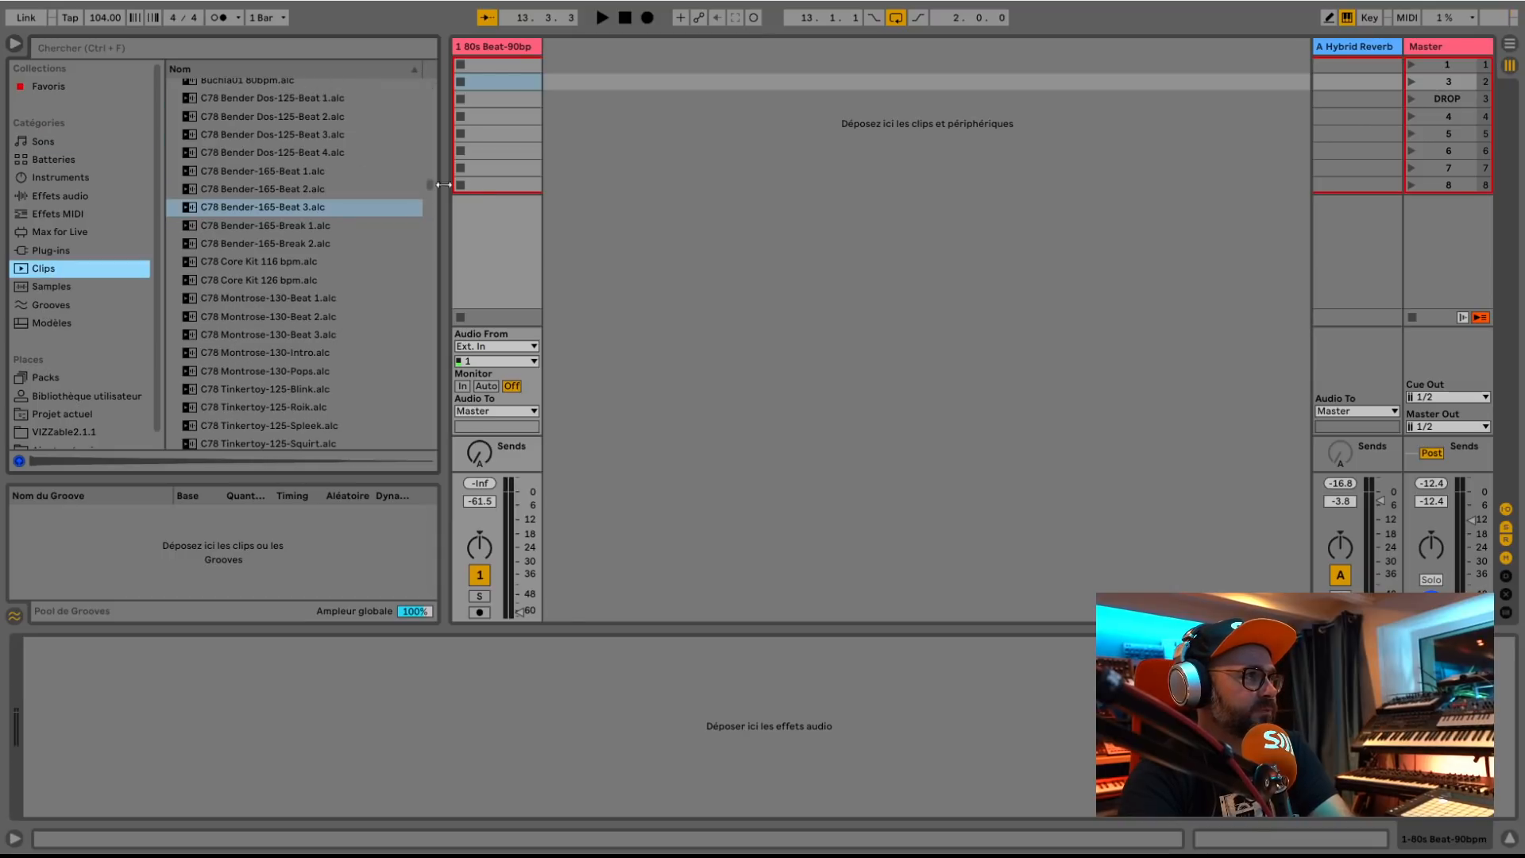
{"action": "scroll", "coordinate": [437, 110], "scroll_direction": "down", "scroll_amount": 3}
{"action": "scroll", "coordinate": [437, 110], "scroll_direction": "up", "scroll_amount": 10}
{"action": "left_click", "coordinate": [267, 110]}
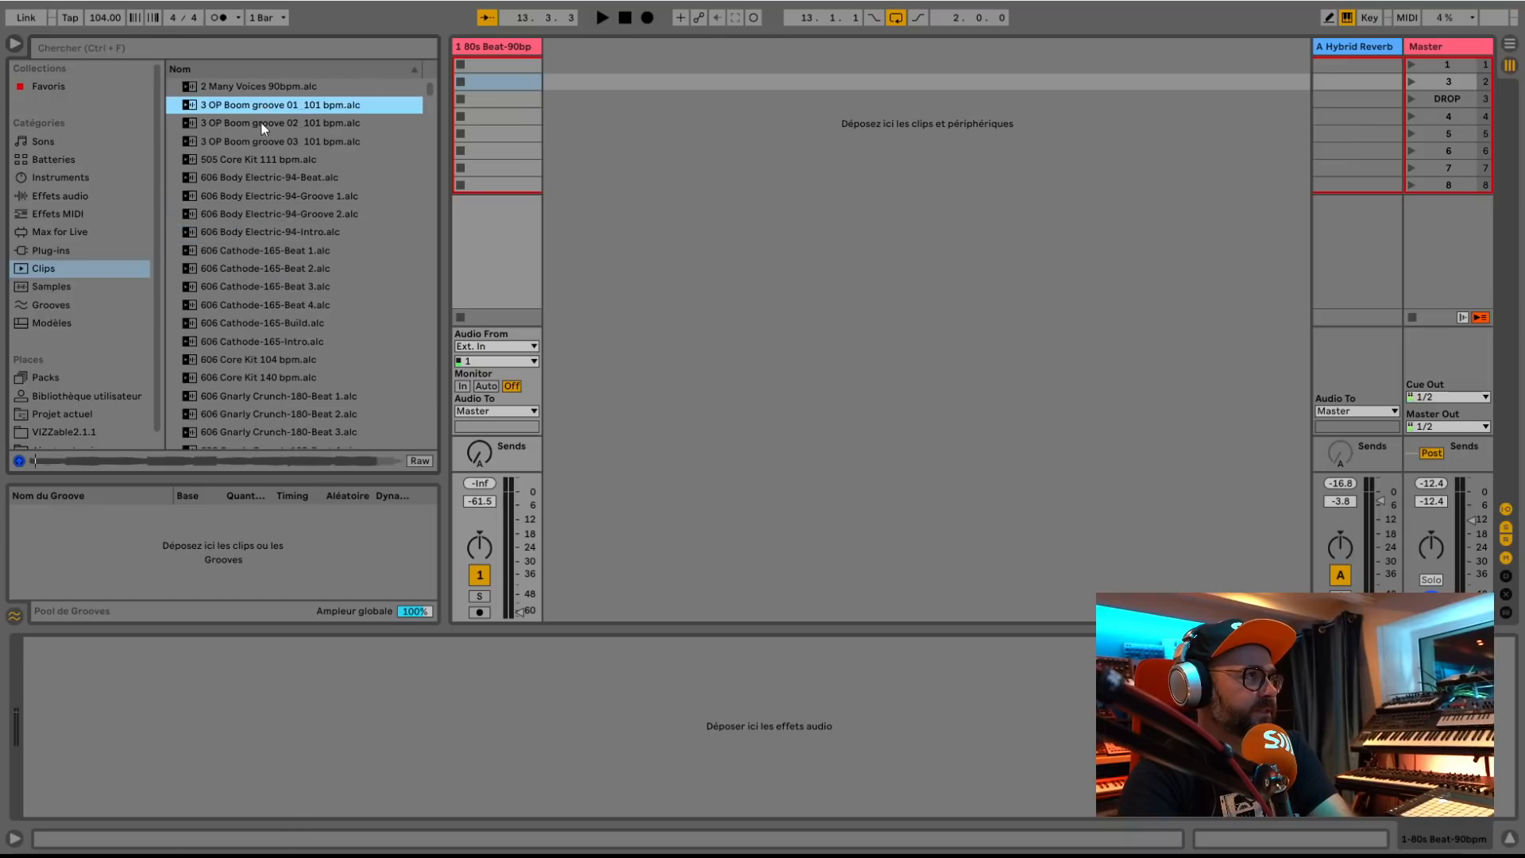
{"action": "left_click", "coordinate": [256, 257]}
Add the 606 Core Kit 140 bpm clip to a new track and delete the 80s Beat-90bpm track
{"action": "left_click", "coordinate": [249, 375]}
{"action": "scroll", "coordinate": [262, 367], "scroll_direction": "down", "scroll_amount": 5}
{"action": "scroll", "coordinate": [263, 365], "scroll_direction": "down", "scroll_amount": 3}
{"action": "scroll", "coordinate": [268, 356], "scroll_direction": "up", "scroll_amount": 6}
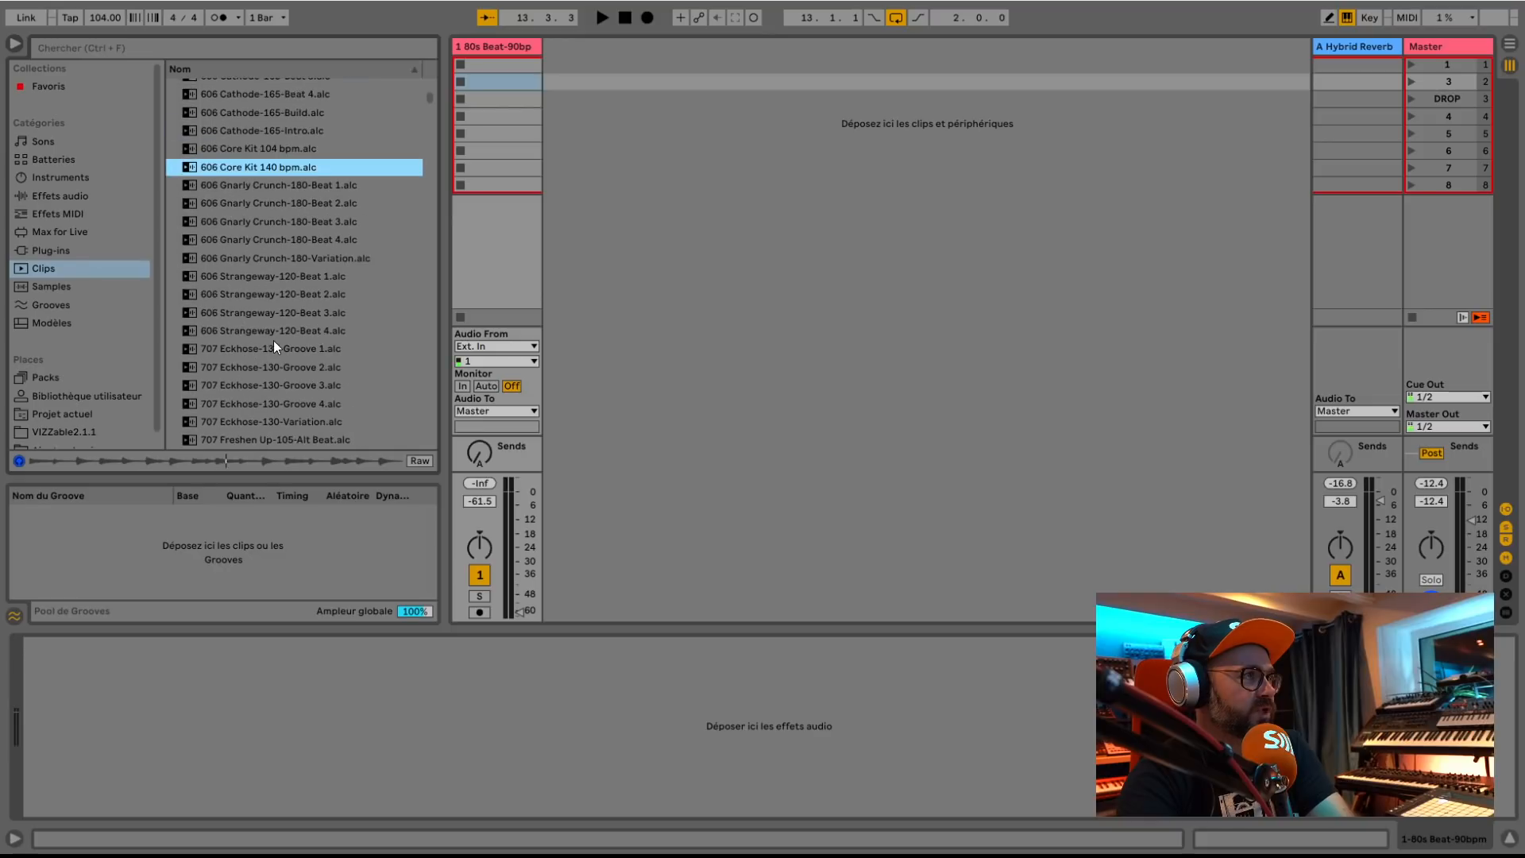
{"action": "left_click_drag", "start_coordinate": [269, 154], "coordinate": [566, 68]}
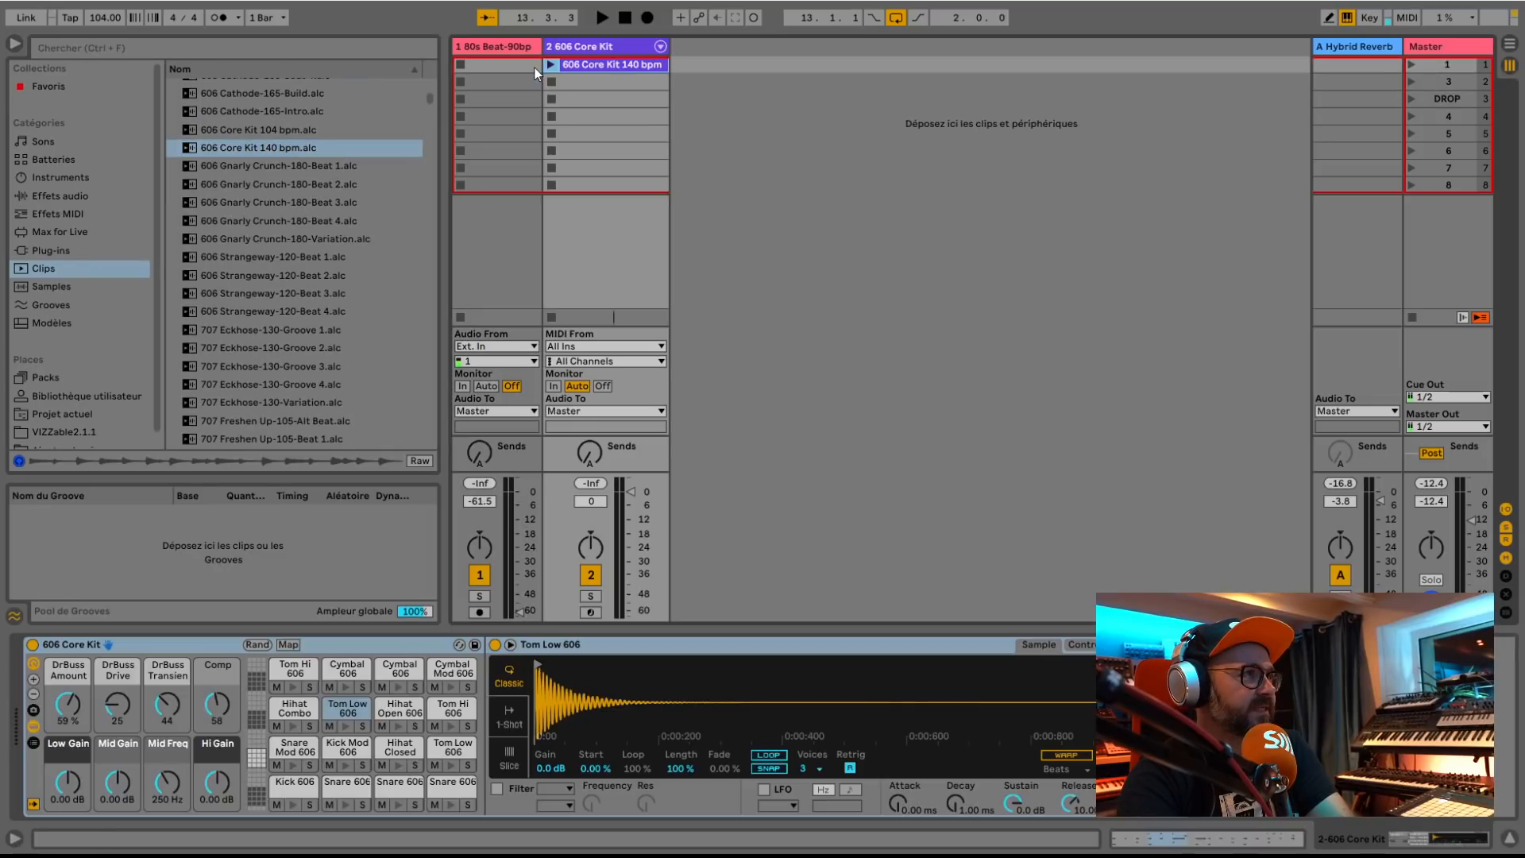
{"action": "key", "text": "Delete"}
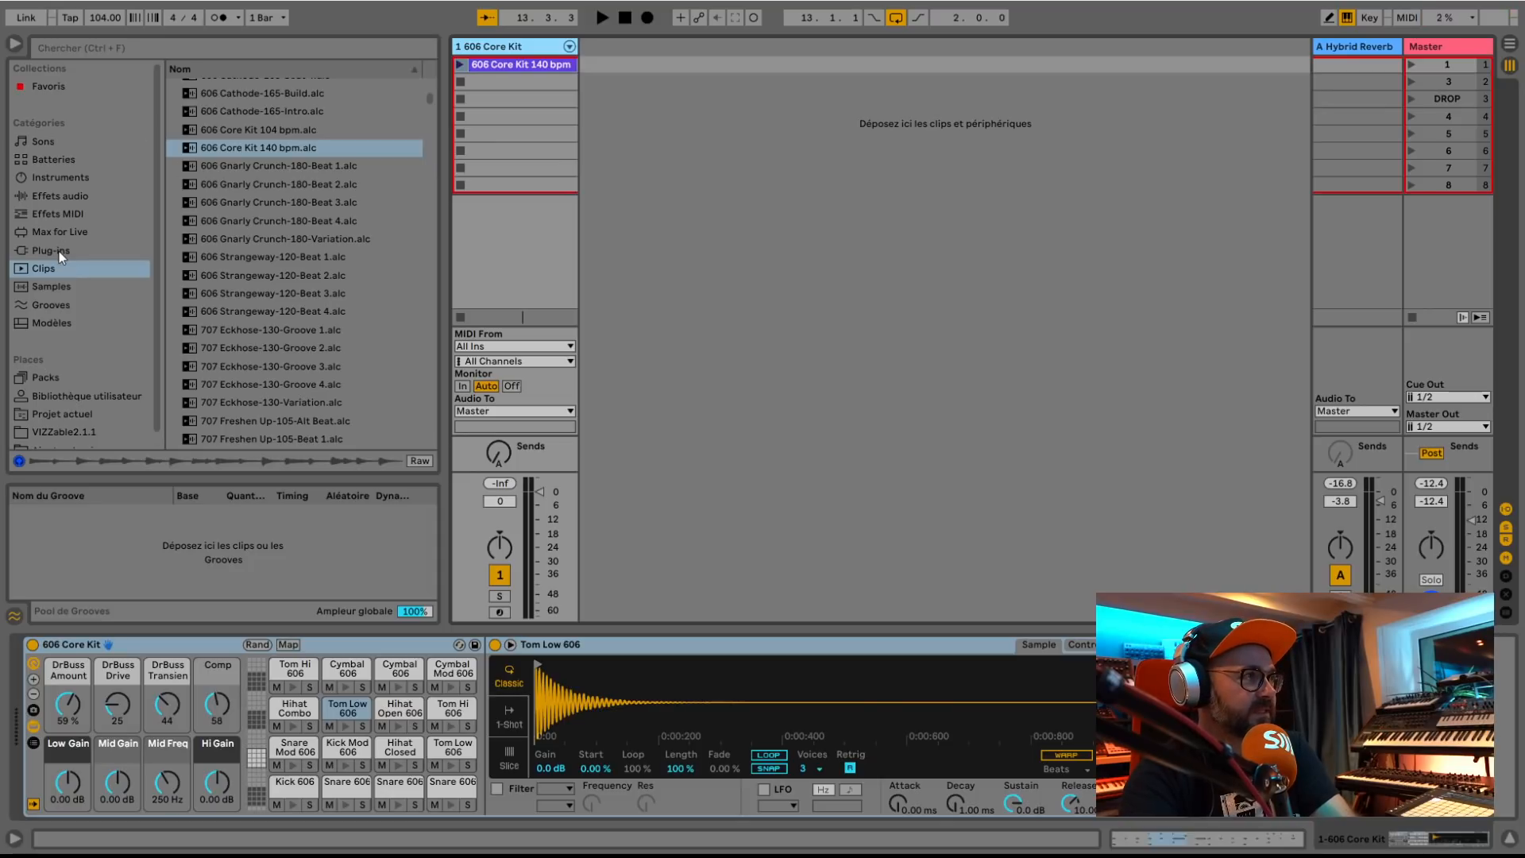
Add the Spectral Resonator audio effect from Pitch & Modulation to the 606 Core Kit track
{"action": "left_click", "coordinate": [60, 199]}
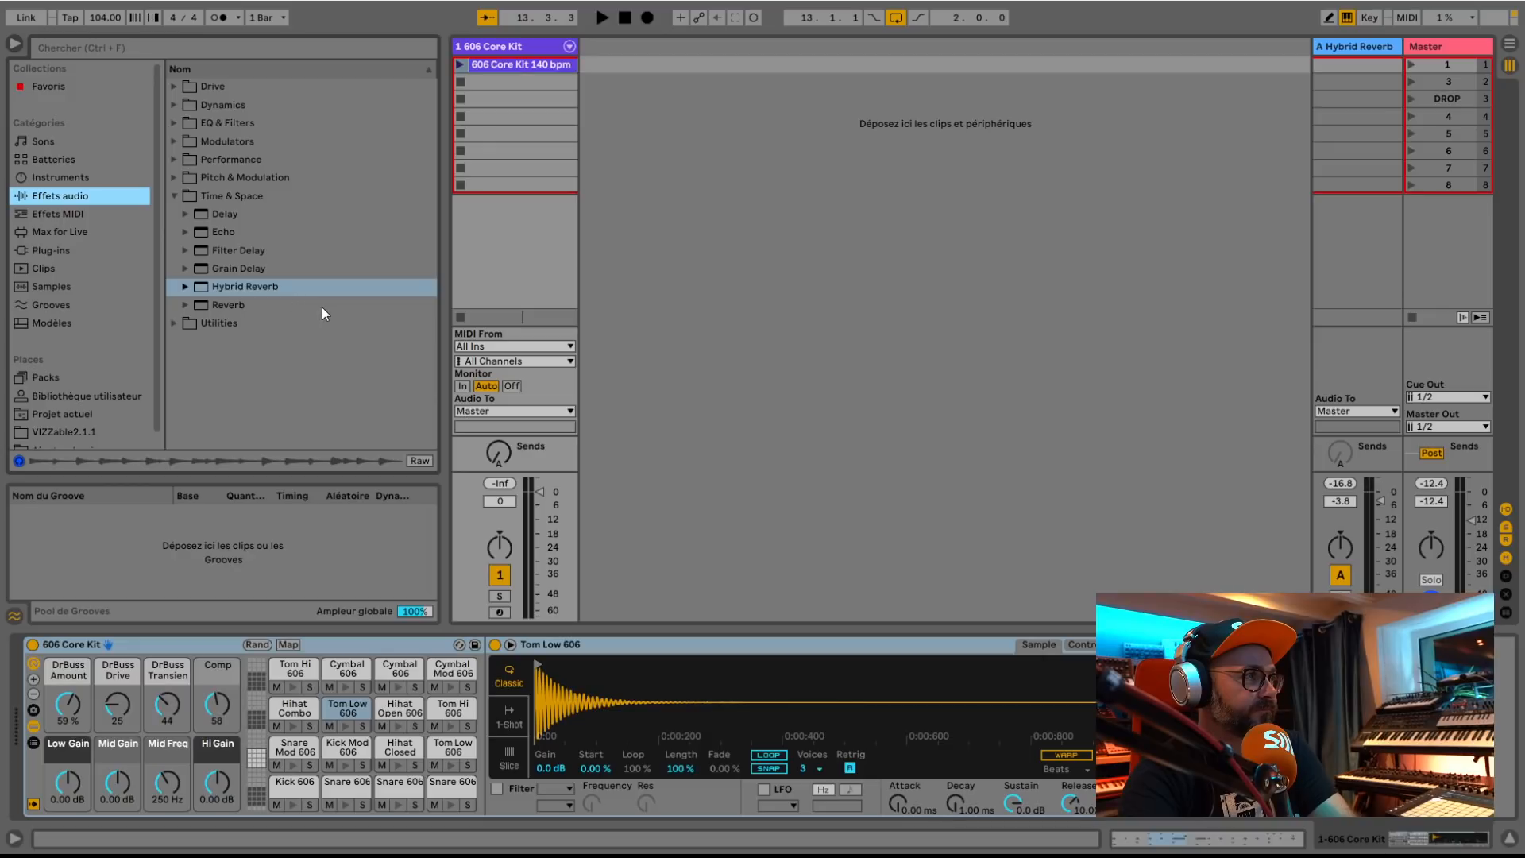
{"action": "left_click", "coordinate": [175, 176]}
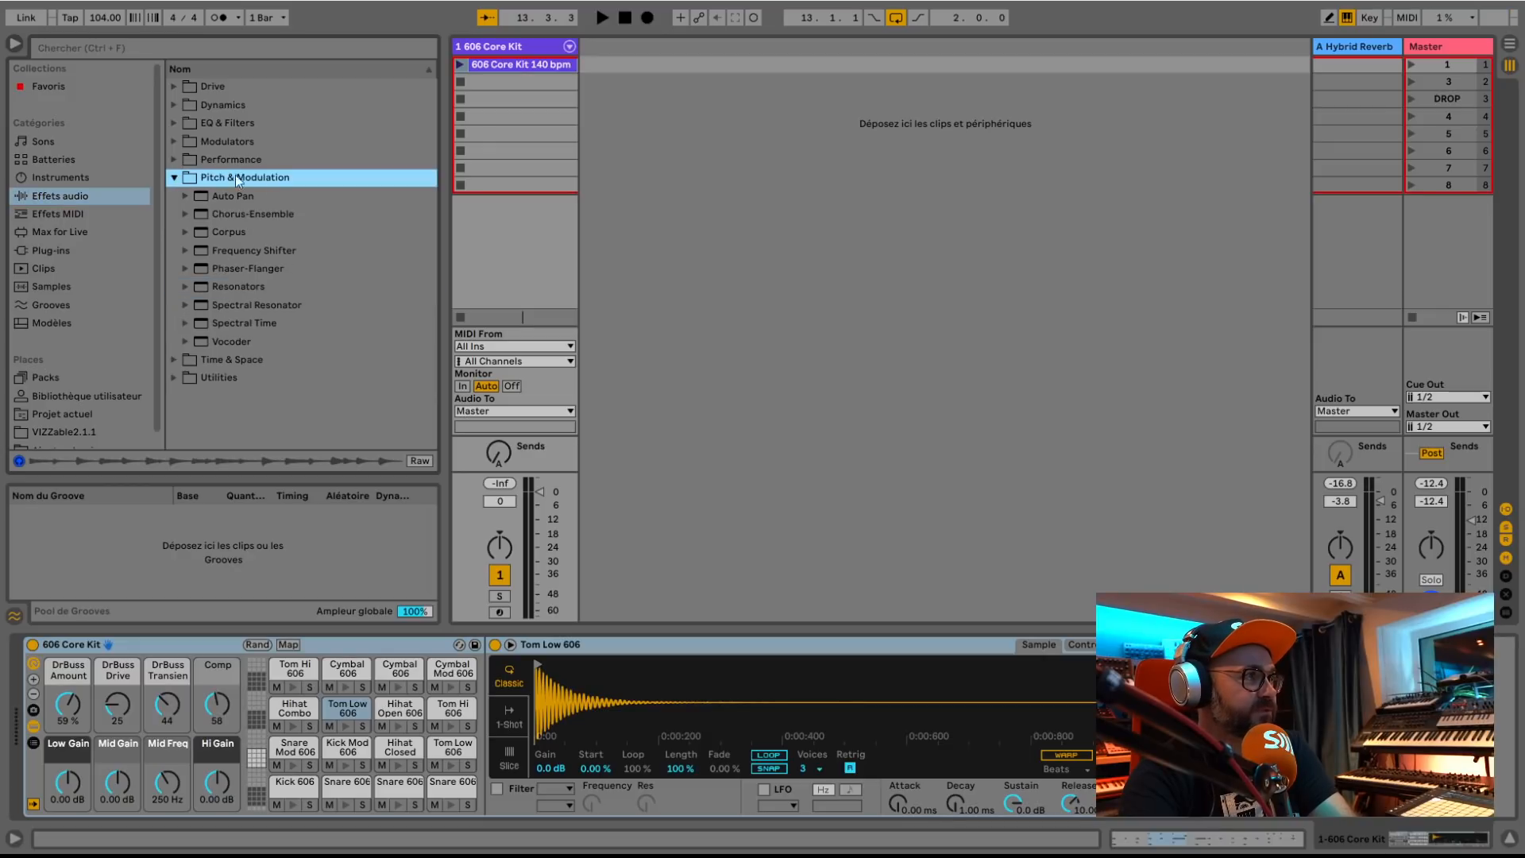
{"action": "left_click", "coordinate": [218, 306]}
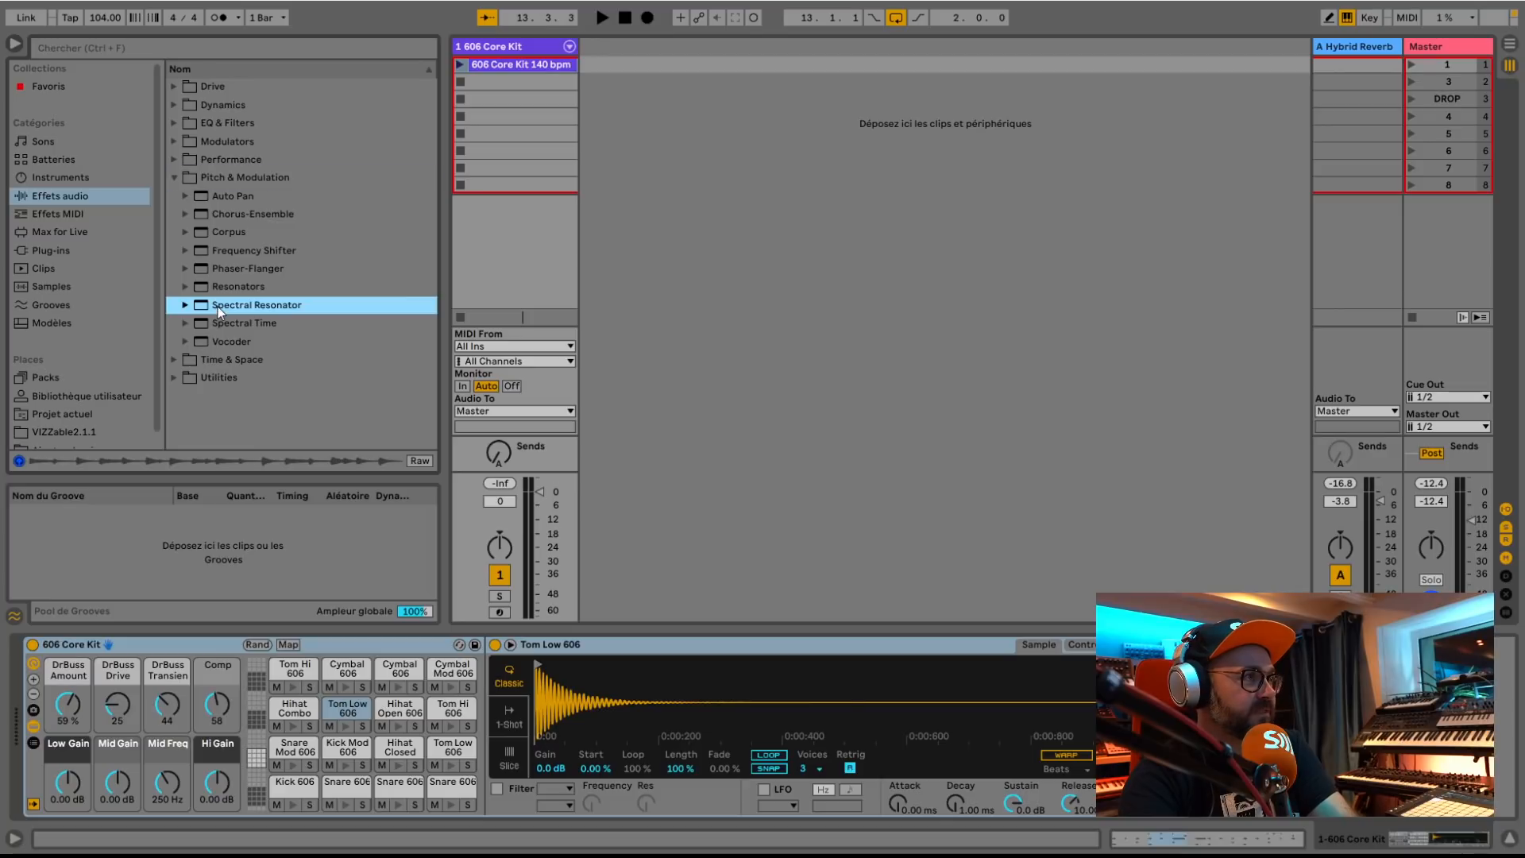
{"action": "left_click", "coordinate": [184, 307]}
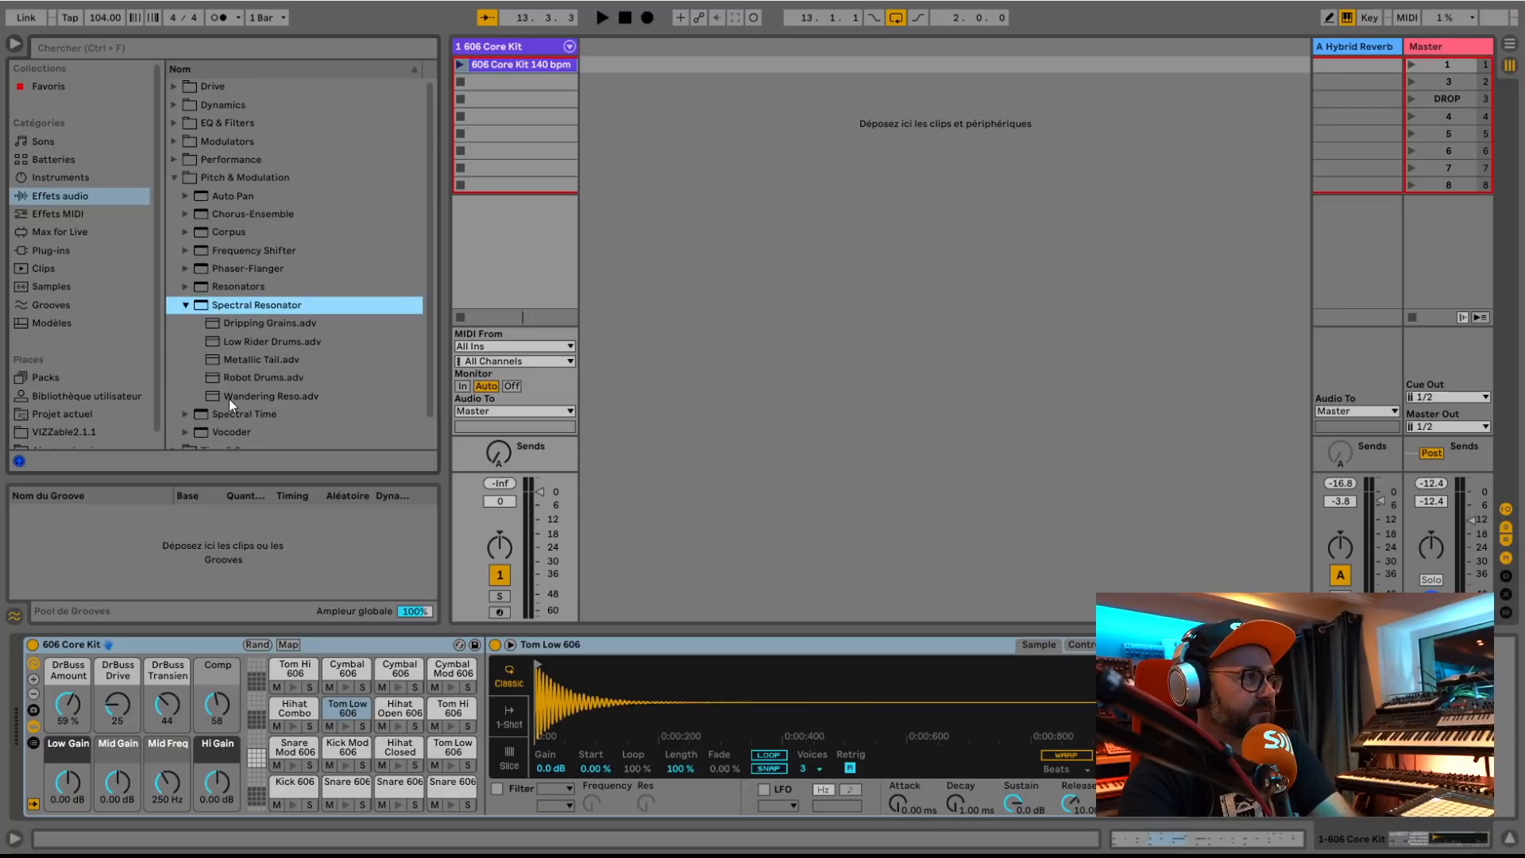
{"action": "left_click", "coordinate": [508, 46]}
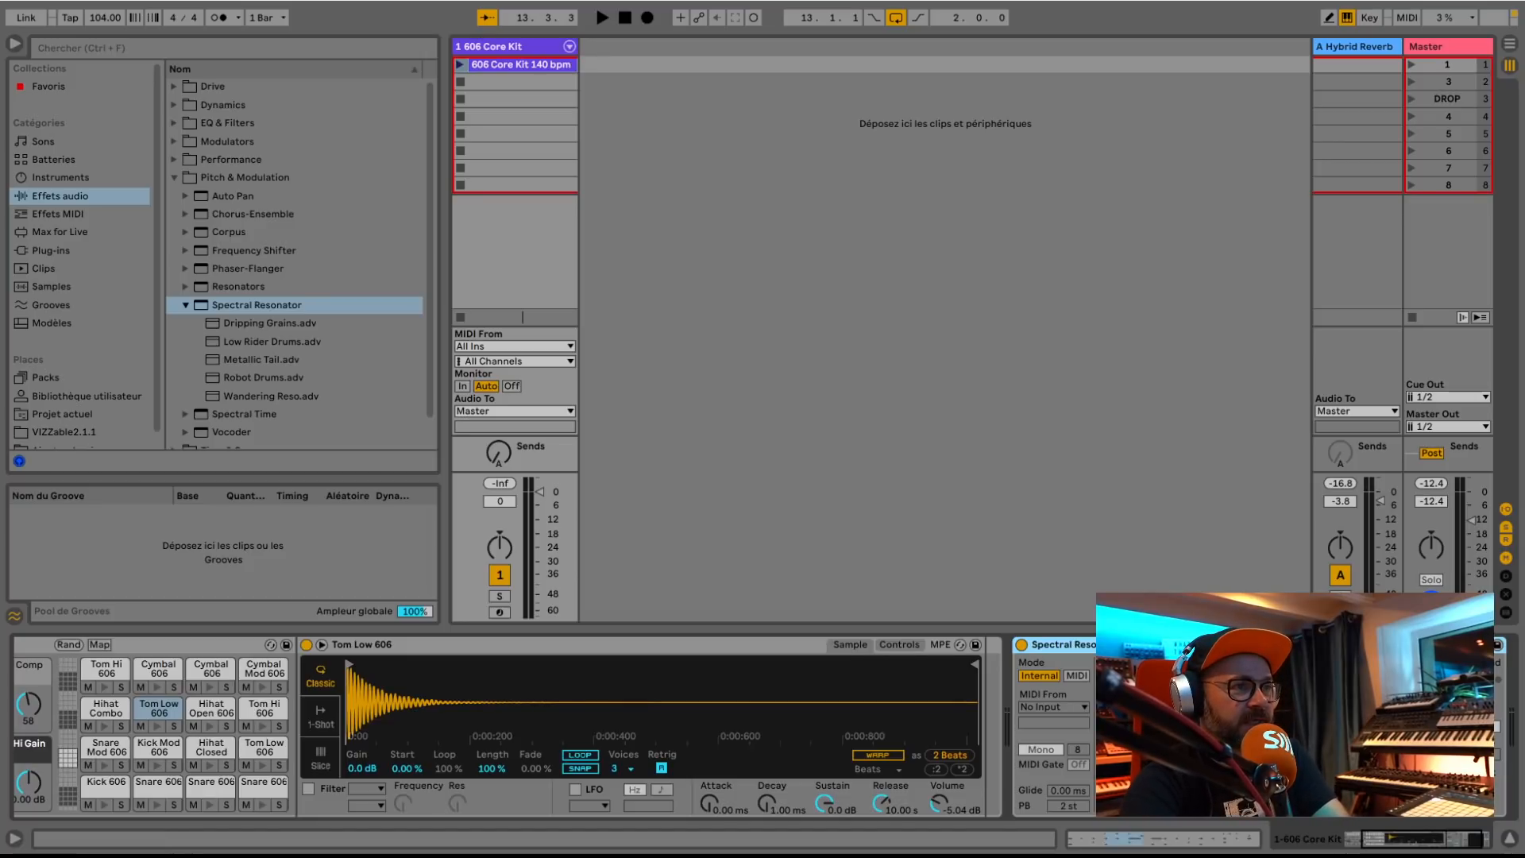
Start playing the 606 Core Kit clip and compare its sound with Spectral Resonator bypassed and active
{"action": "key", "text": "space"}
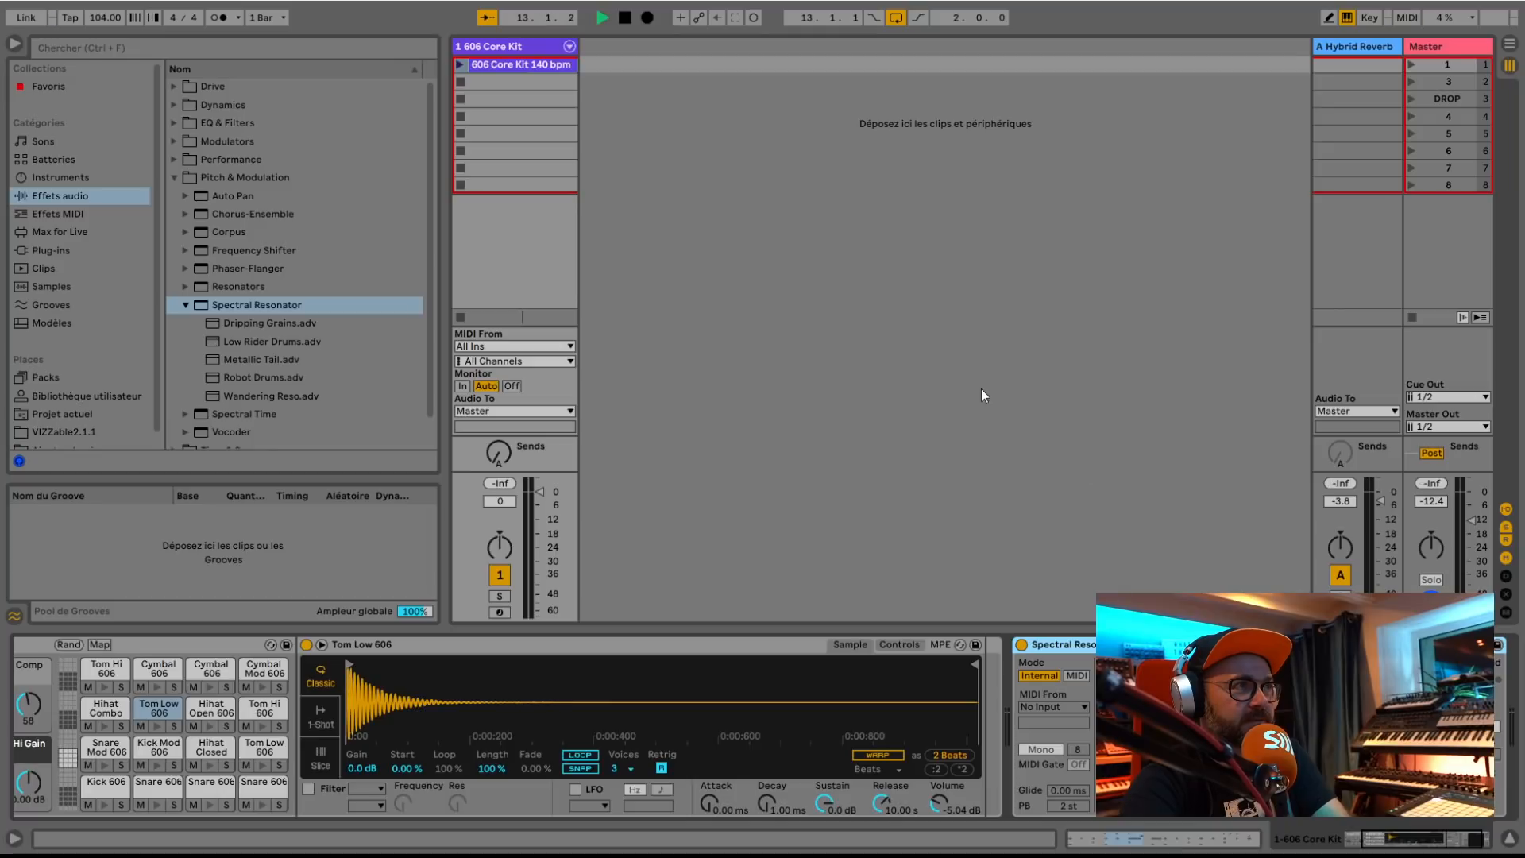
{"action": "left_click", "coordinate": [461, 63]}
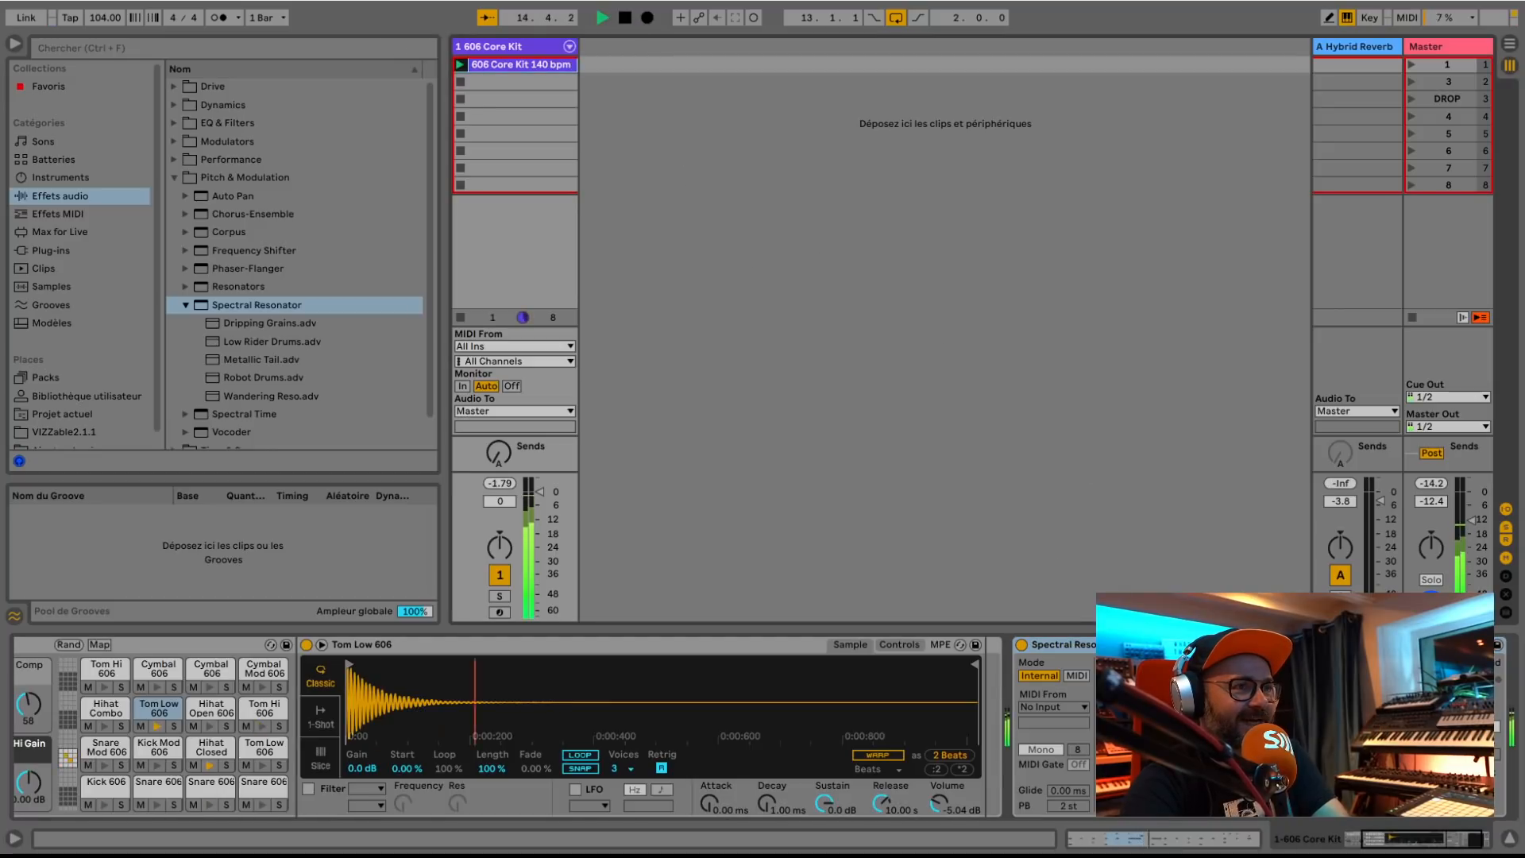
{"action": "left_click", "coordinate": [1022, 645]}
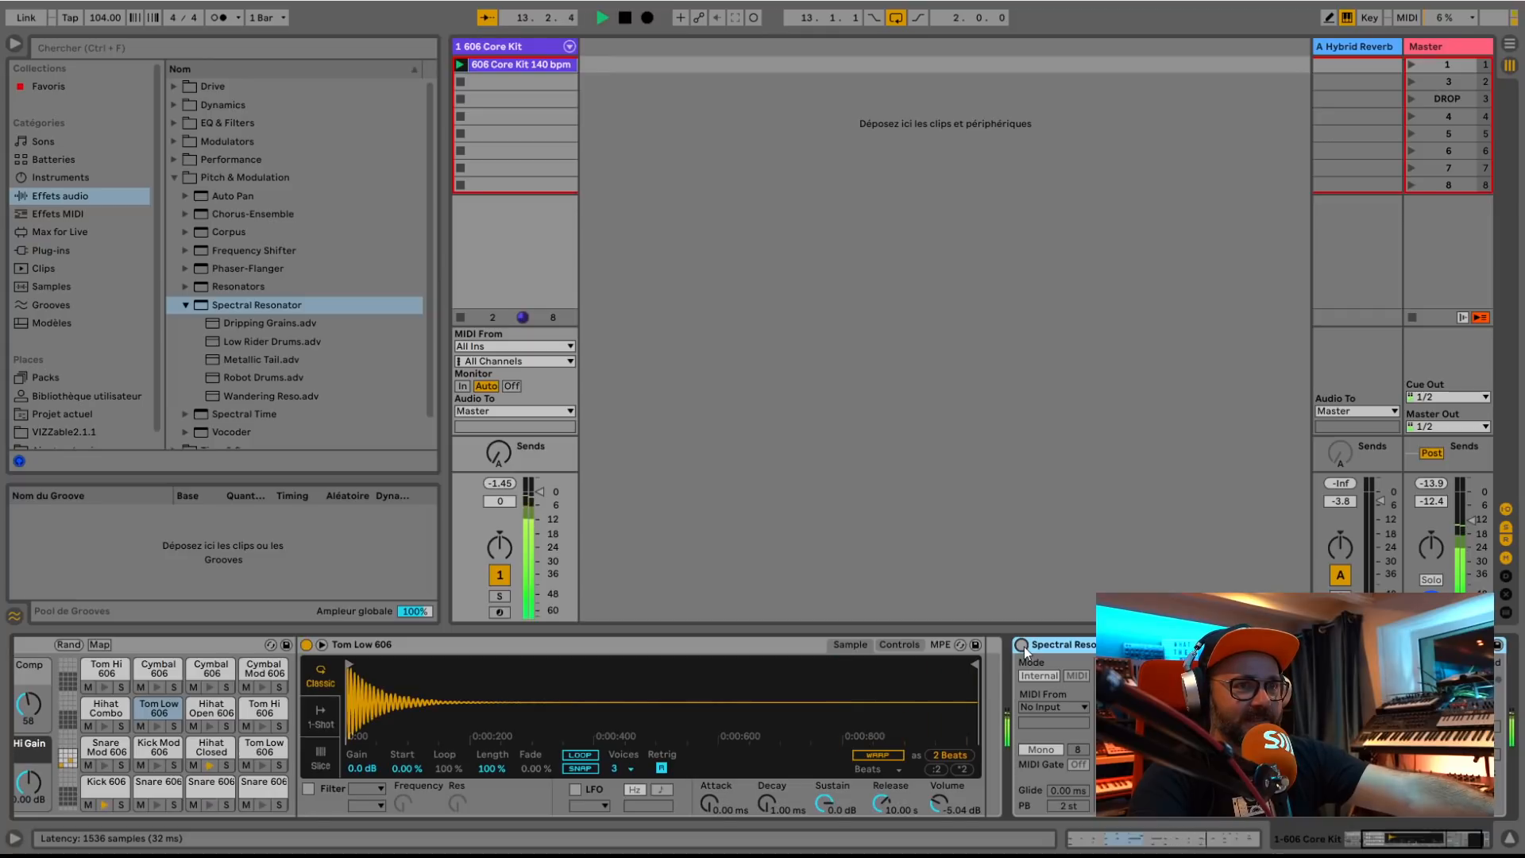
{"action": "left_click", "coordinate": [1022, 645]}
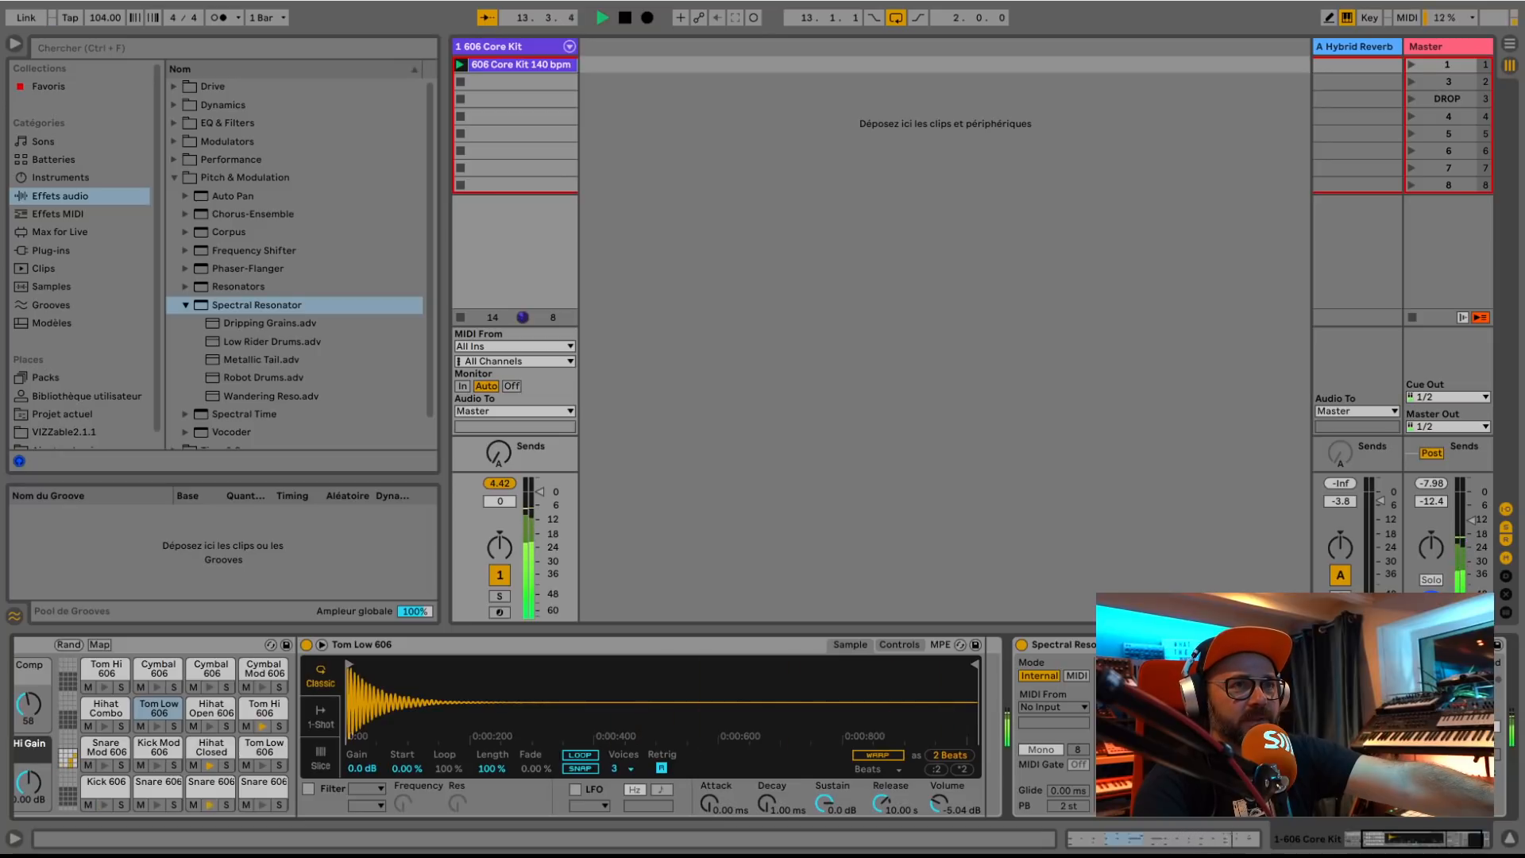
Switch to OBS, move the webcam overlay off the Spectral Resonator device, and return to Ableton Live
{"action": "key", "text": "alt+Tab"}
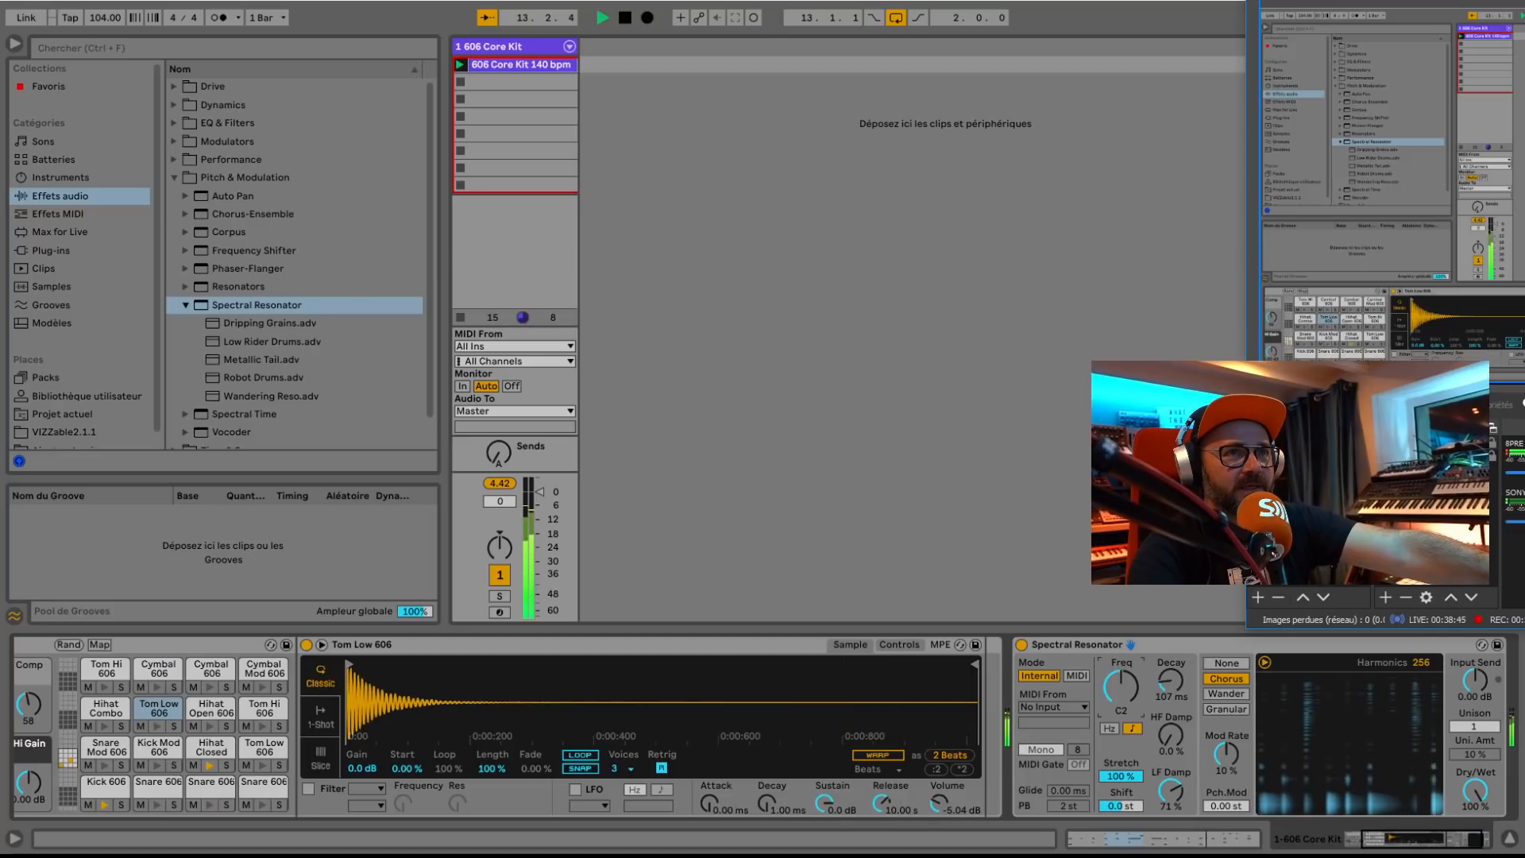
{"action": "left_click", "coordinate": [1113, 605]}
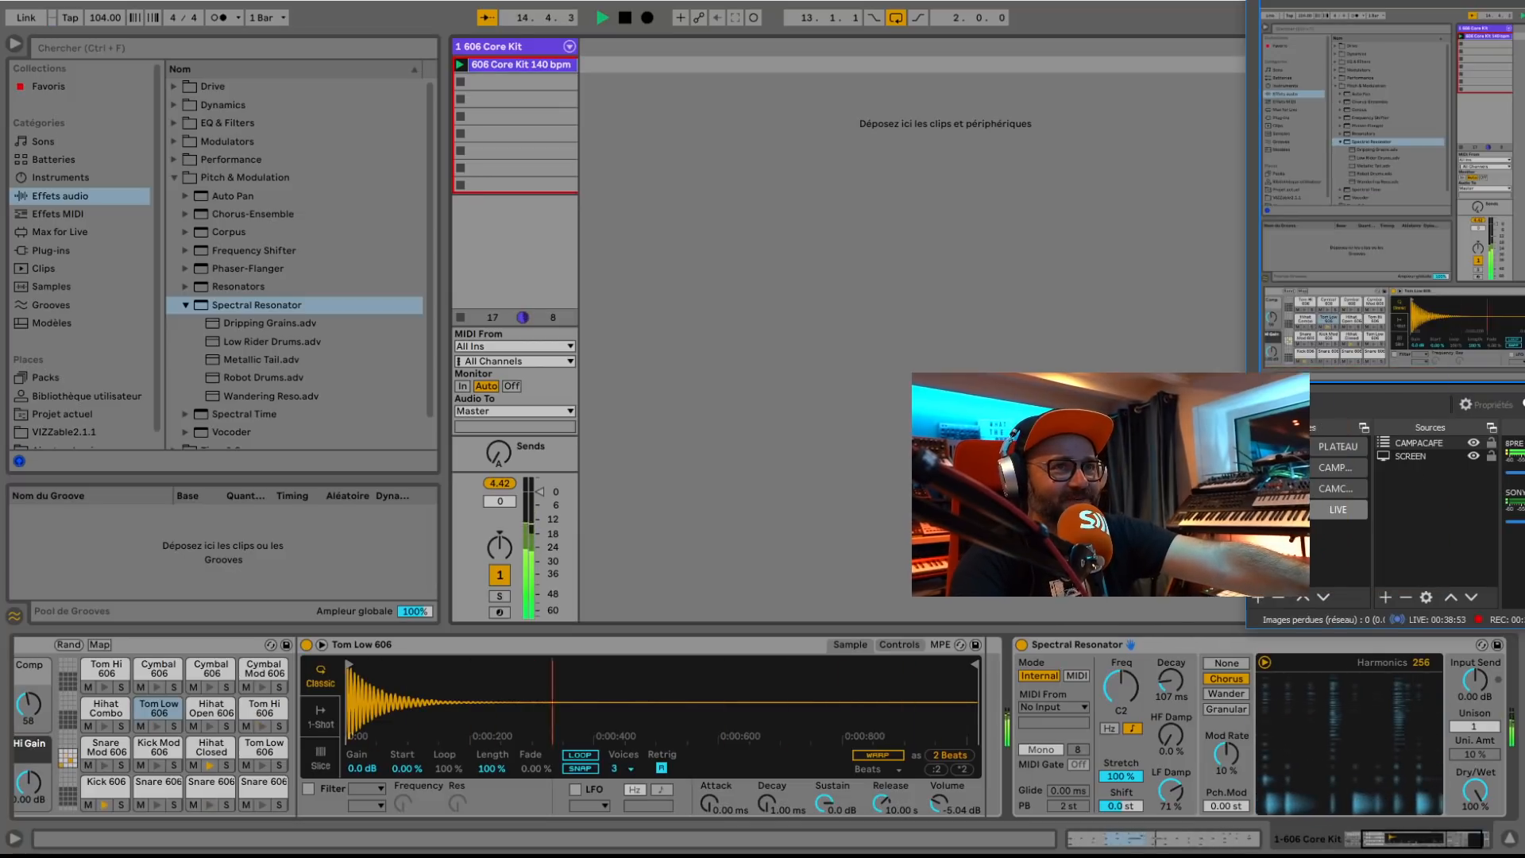
{"action": "left_click", "coordinate": [1139, 314]}
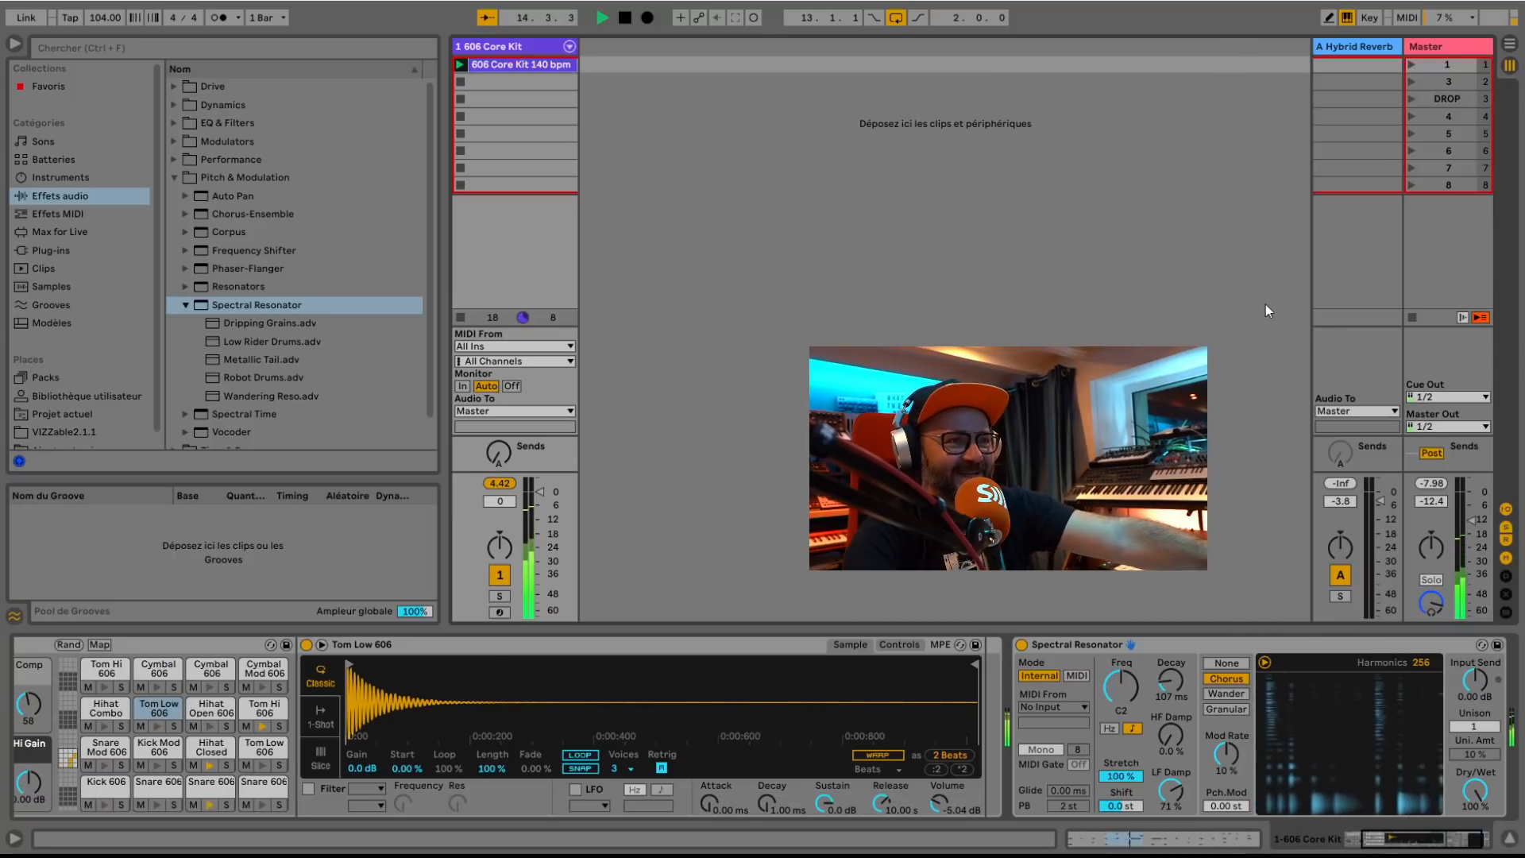
Try lower Spectral Resonator frequencies, C0 in note mode and 61.0 Hz in Hz mode, with a 7.05 s decay
{"action": "left_click_drag", "start_coordinate": [1121, 685], "coordinate": [1127, 736]}
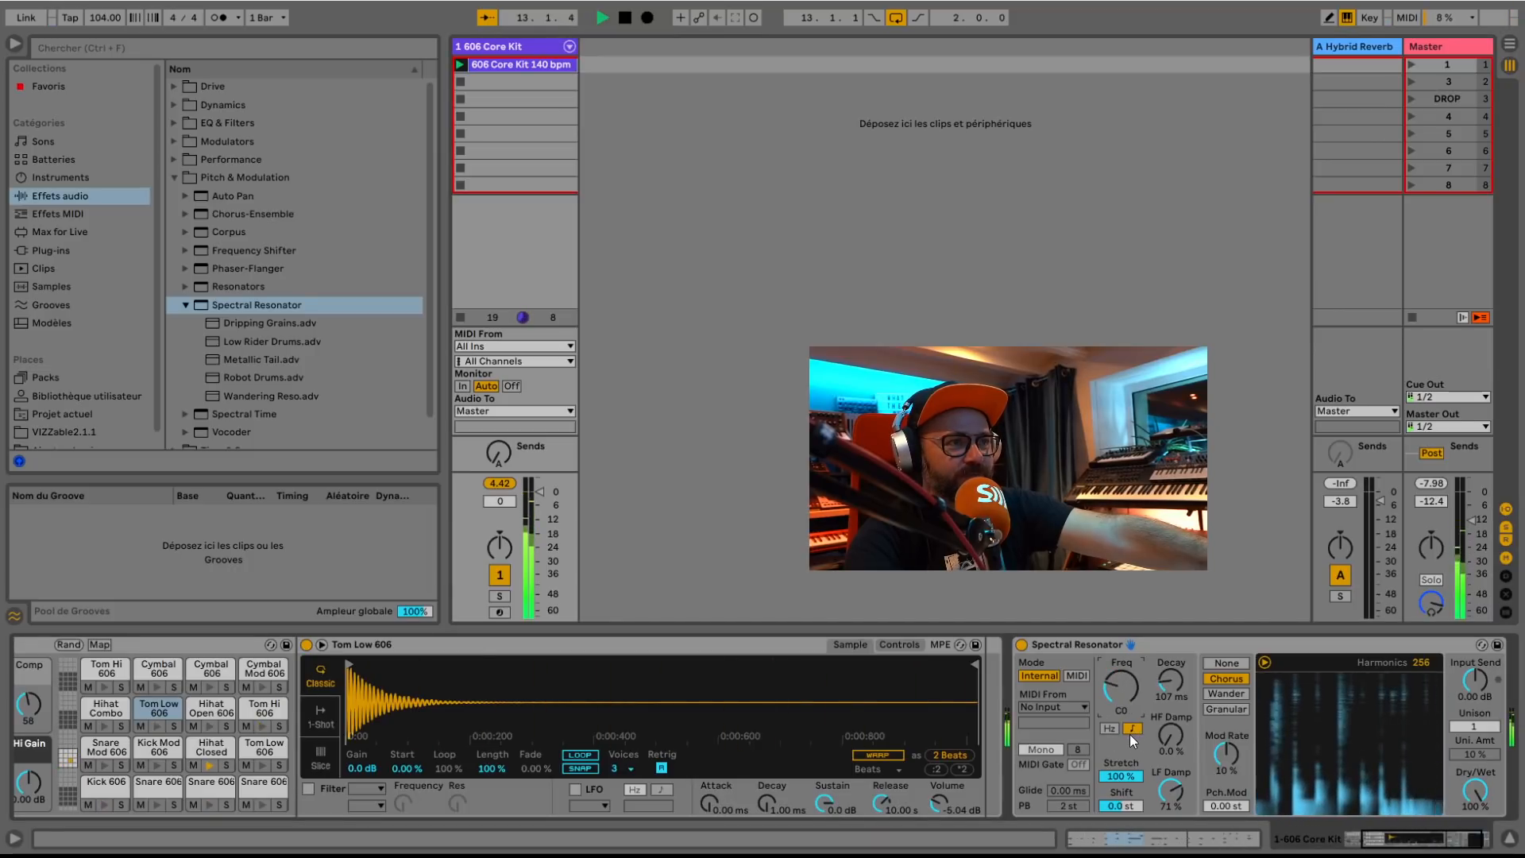
{"action": "left_click", "coordinate": [1108, 729]}
{"action": "left_click_drag", "start_coordinate": [1116, 691], "coordinate": [1117, 634]}
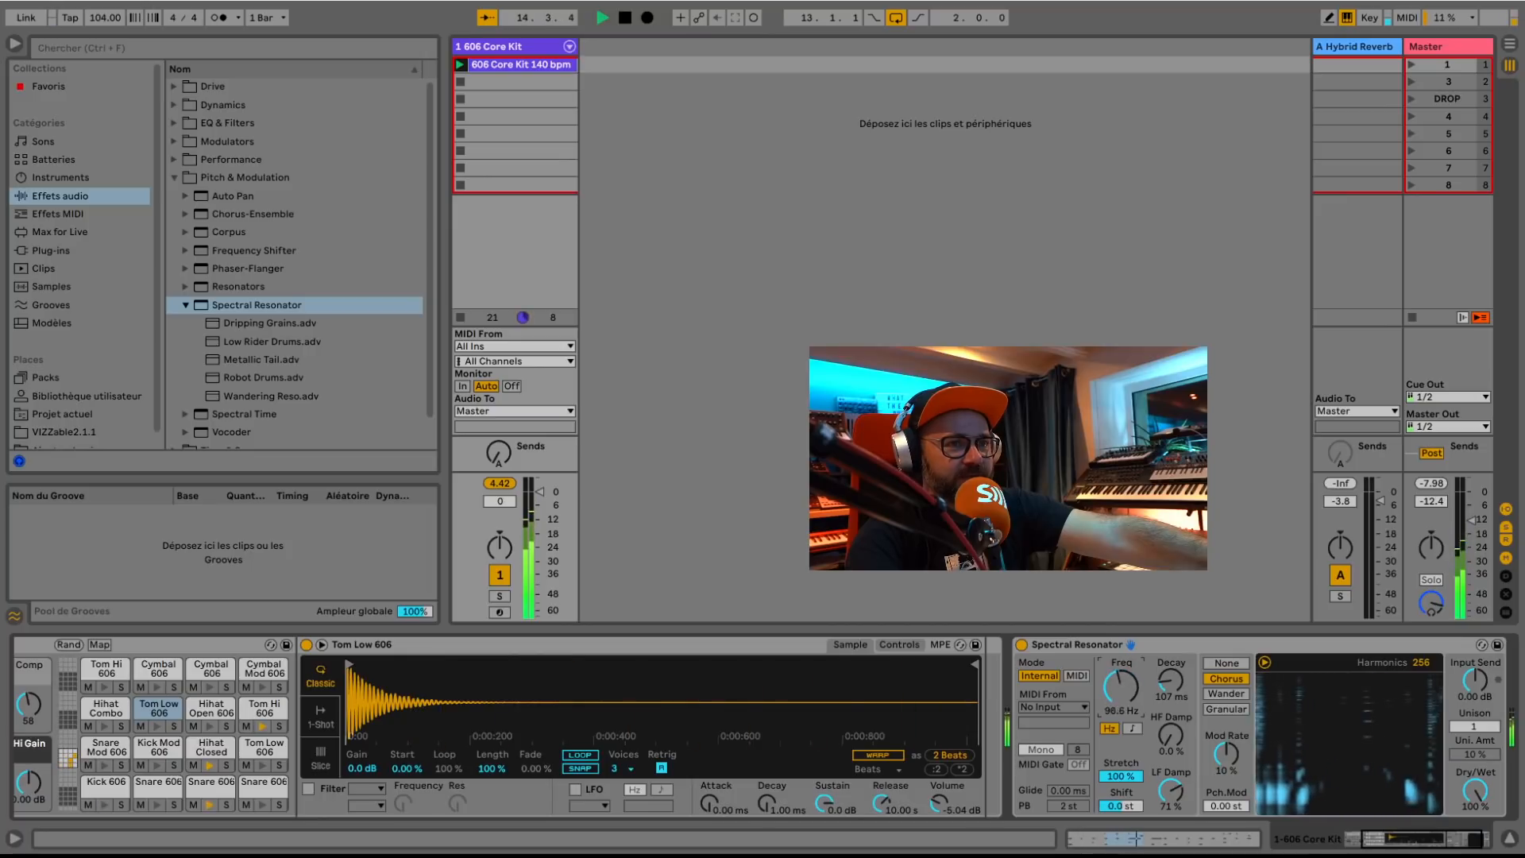
{"action": "left_click_drag", "start_coordinate": [1117, 634], "coordinate": [1117, 624]}
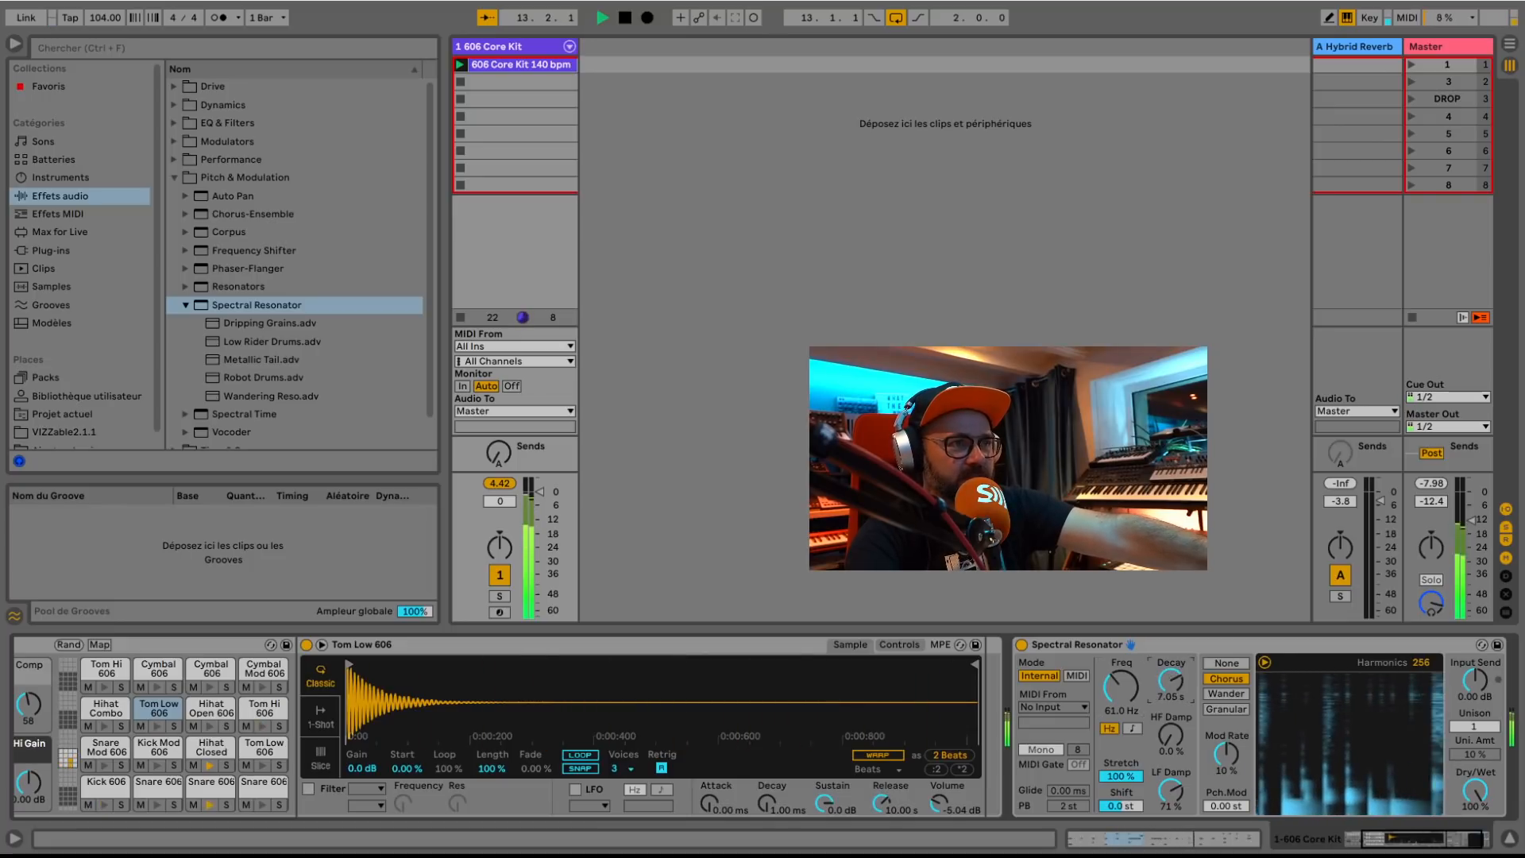
Set the Spectral Resonator's decay to 4.75 s, HF Damp to 51 % and frequency to 16.5 Hz
{"action": "left_click_drag", "start_coordinate": [1131, 689], "coordinate": [1194, 685]}
{"action": "left_click_drag", "start_coordinate": [1170, 734], "coordinate": [1171, 750]}
{"action": "left_click_drag", "start_coordinate": [1121, 685], "coordinate": [1116, 689]}
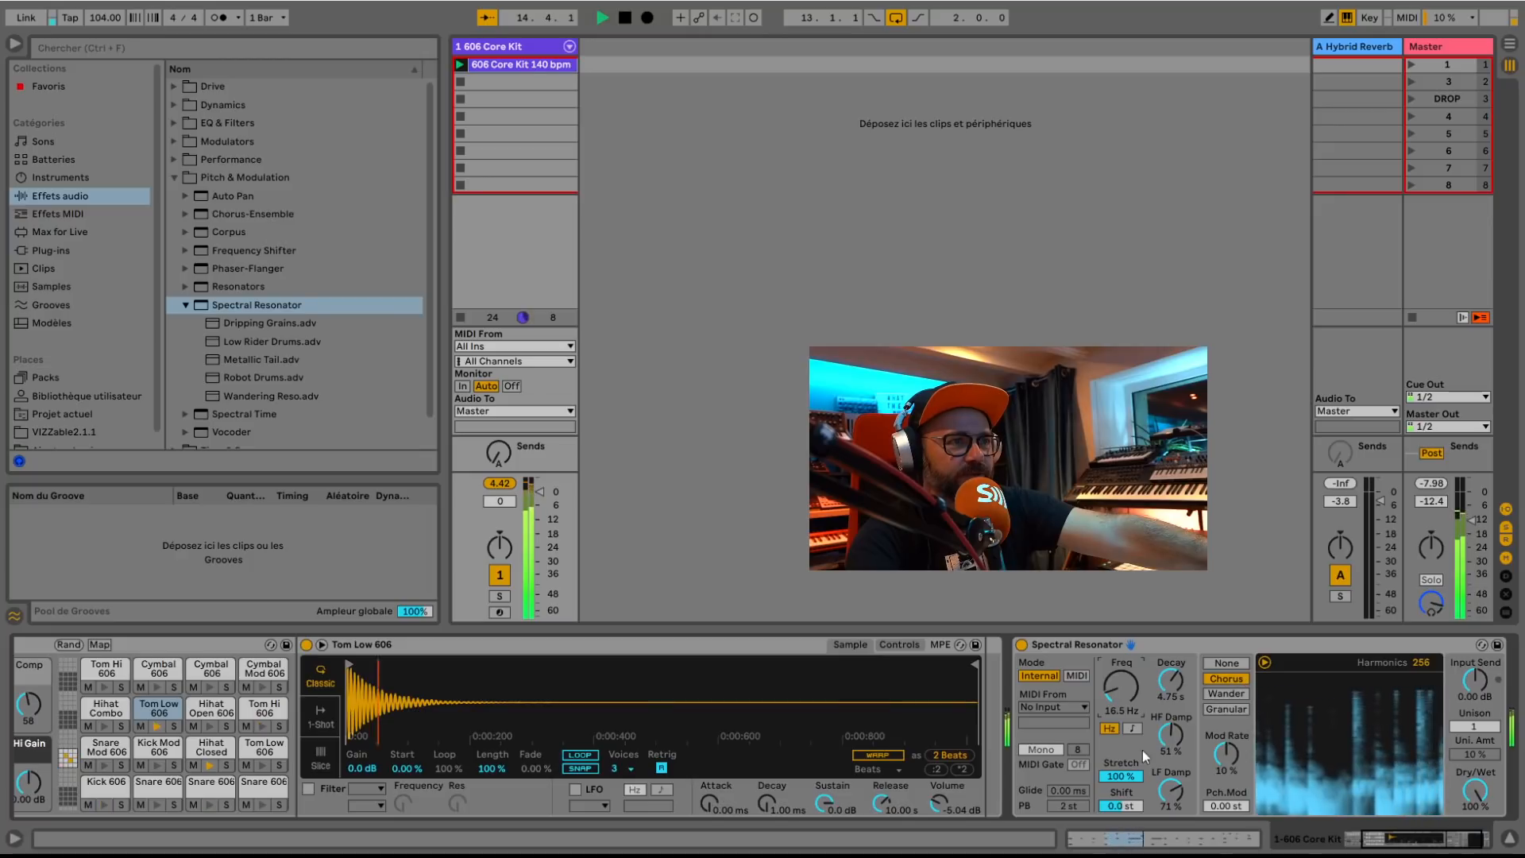
Switch the resonator frequency to note mode at F1, with decay 912 ms, Mod Rate 35 % and Pch.Mod 1.38 st
{"action": "left_click", "coordinate": [1133, 728]}
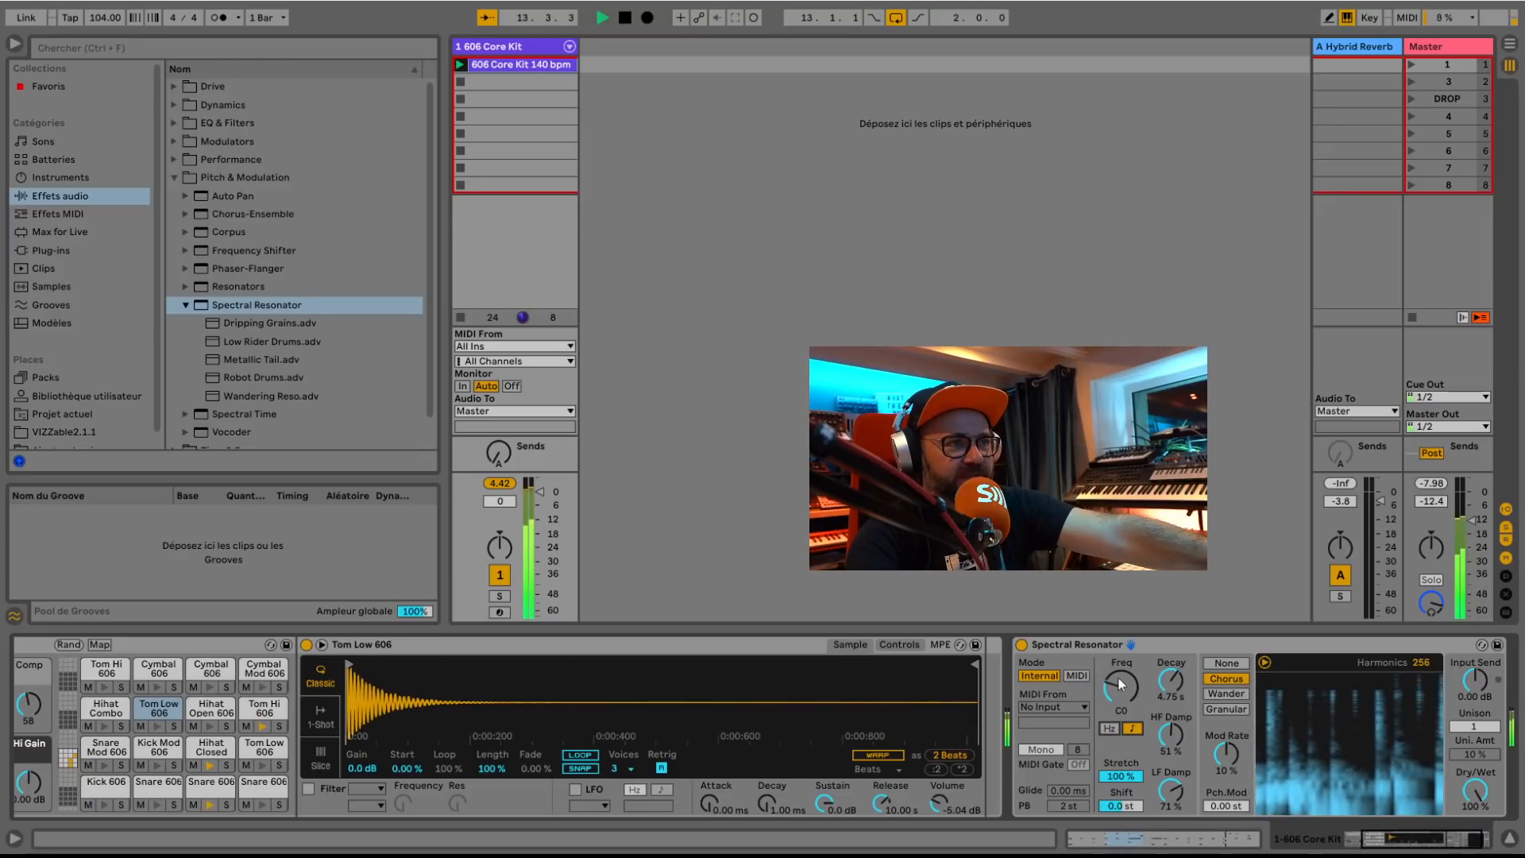
{"action": "left_click_drag", "start_coordinate": [1121, 685], "coordinate": [1173, 687]}
{"action": "left_click_drag", "start_coordinate": [1233, 756], "coordinate": [1233, 736]}
{"action": "left_click_drag", "start_coordinate": [1230, 804], "coordinate": [1231, 756]}
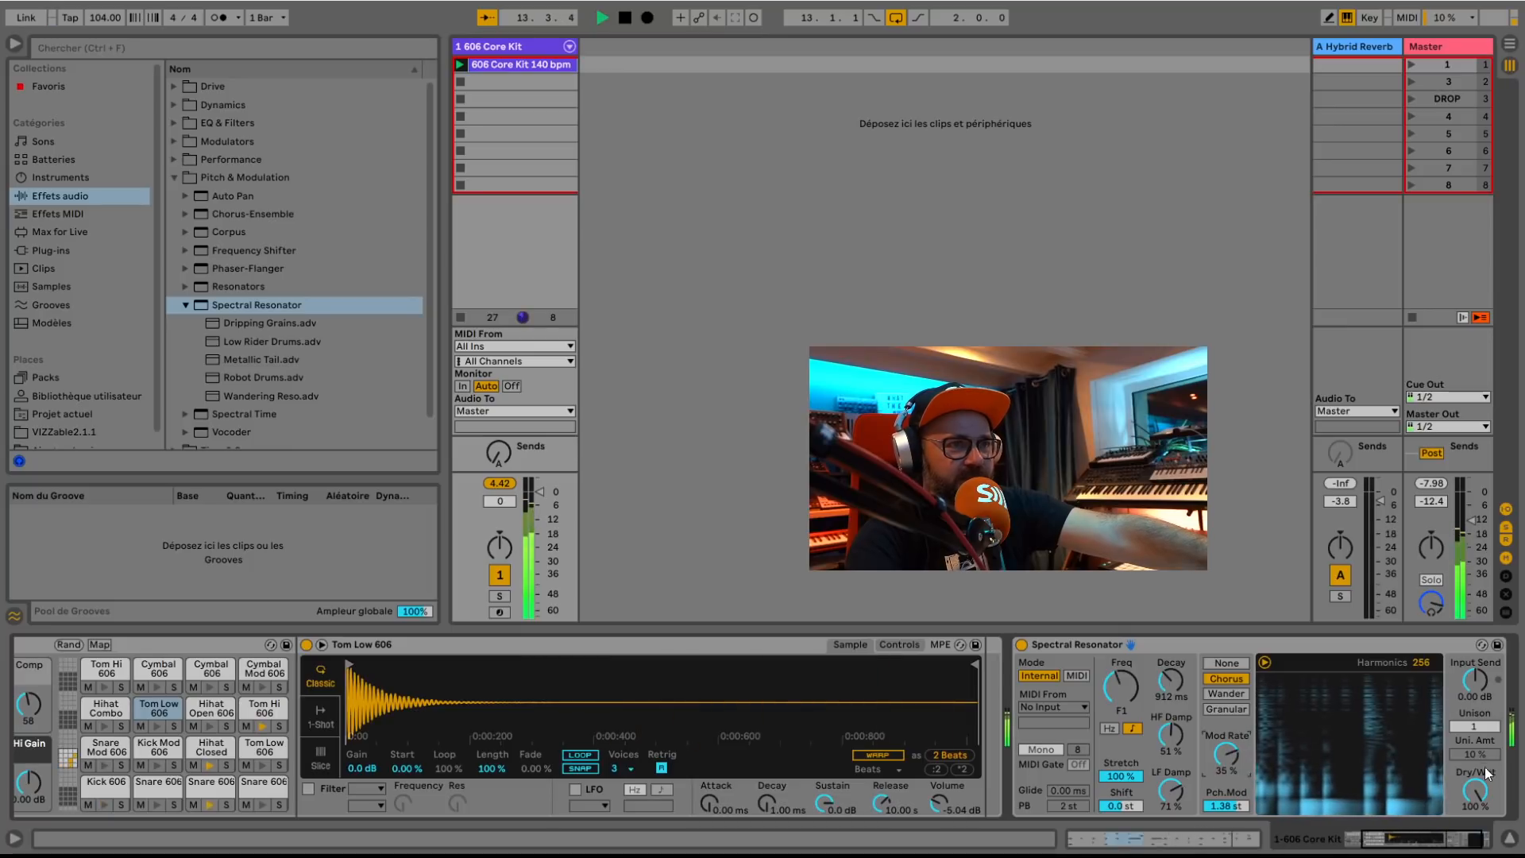
Set the resonator's Unison to 4, Uni. Amt to 29 % and Input Send to -0.76 dB, with Wander modulation
{"action": "left_click_drag", "start_coordinate": [1473, 754], "coordinate": [1473, 721]}
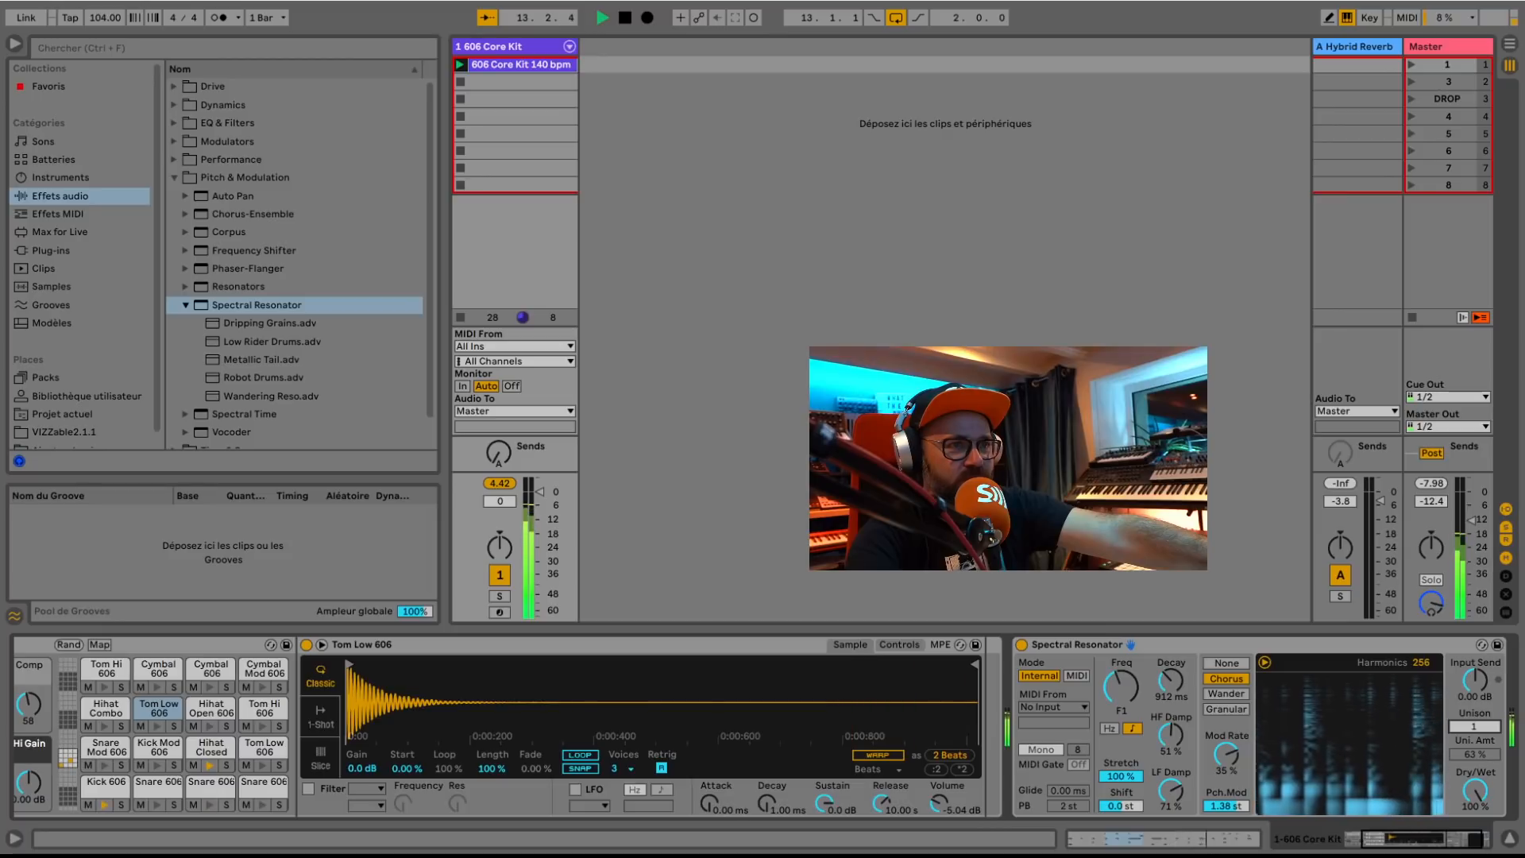
{"action": "left_click_drag", "start_coordinate": [1473, 726], "coordinate": [1473, 703]}
{"action": "mouse_move", "coordinate": [1473, 754]}
{"action": "left_mouse_down"}
{"action": "mouse_move", "coordinate": [1473, 731]}
{"action": "mouse_move", "coordinate": [1475, 782]}
{"action": "left_mouse_up"}
{"action": "mouse_move", "coordinate": [1476, 681]}
{"action": "left_mouse_down"}
{"action": "mouse_move", "coordinate": [1475, 663]}
{"action": "mouse_move", "coordinate": [1475, 683]}
{"action": "left_mouse_up"}
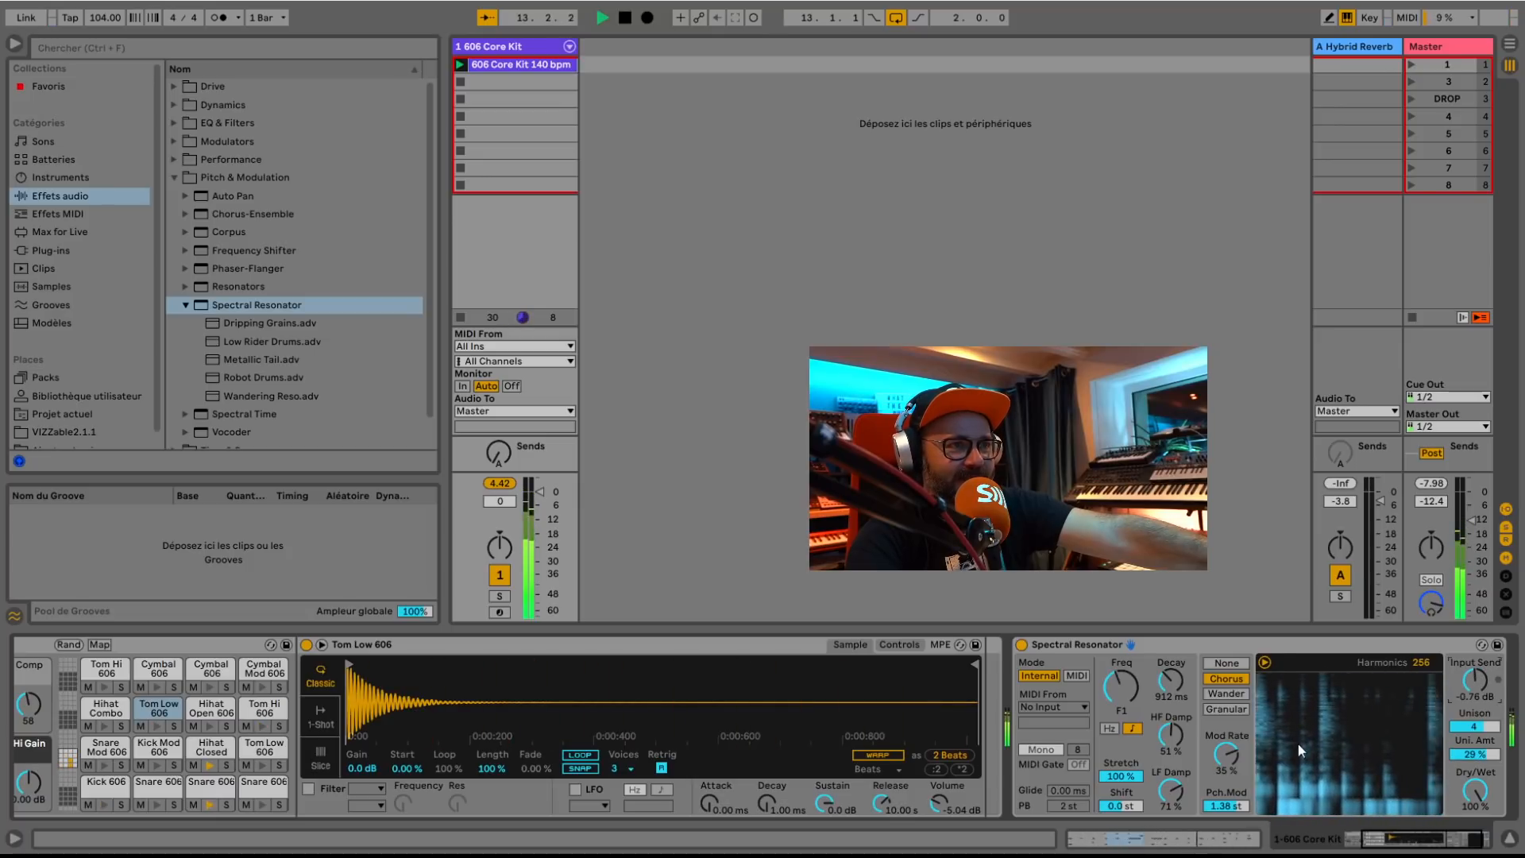
{"action": "left_click", "coordinate": [1231, 692]}
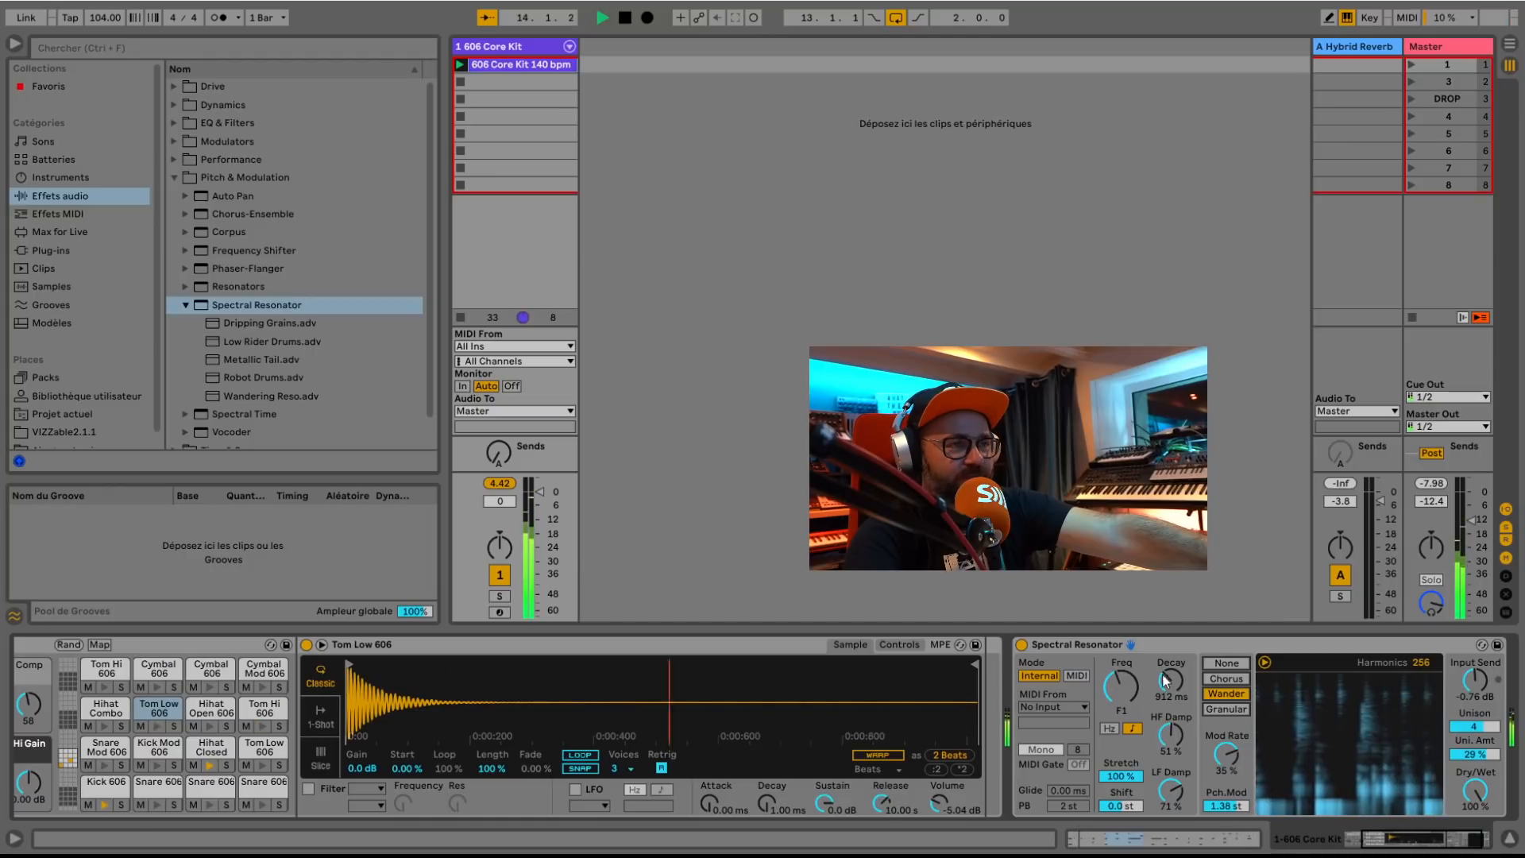
Group the Spectral Resonator into an Audio Effect Rack and show the rack's macro controls
{"action": "left_click", "coordinate": [1195, 647]}
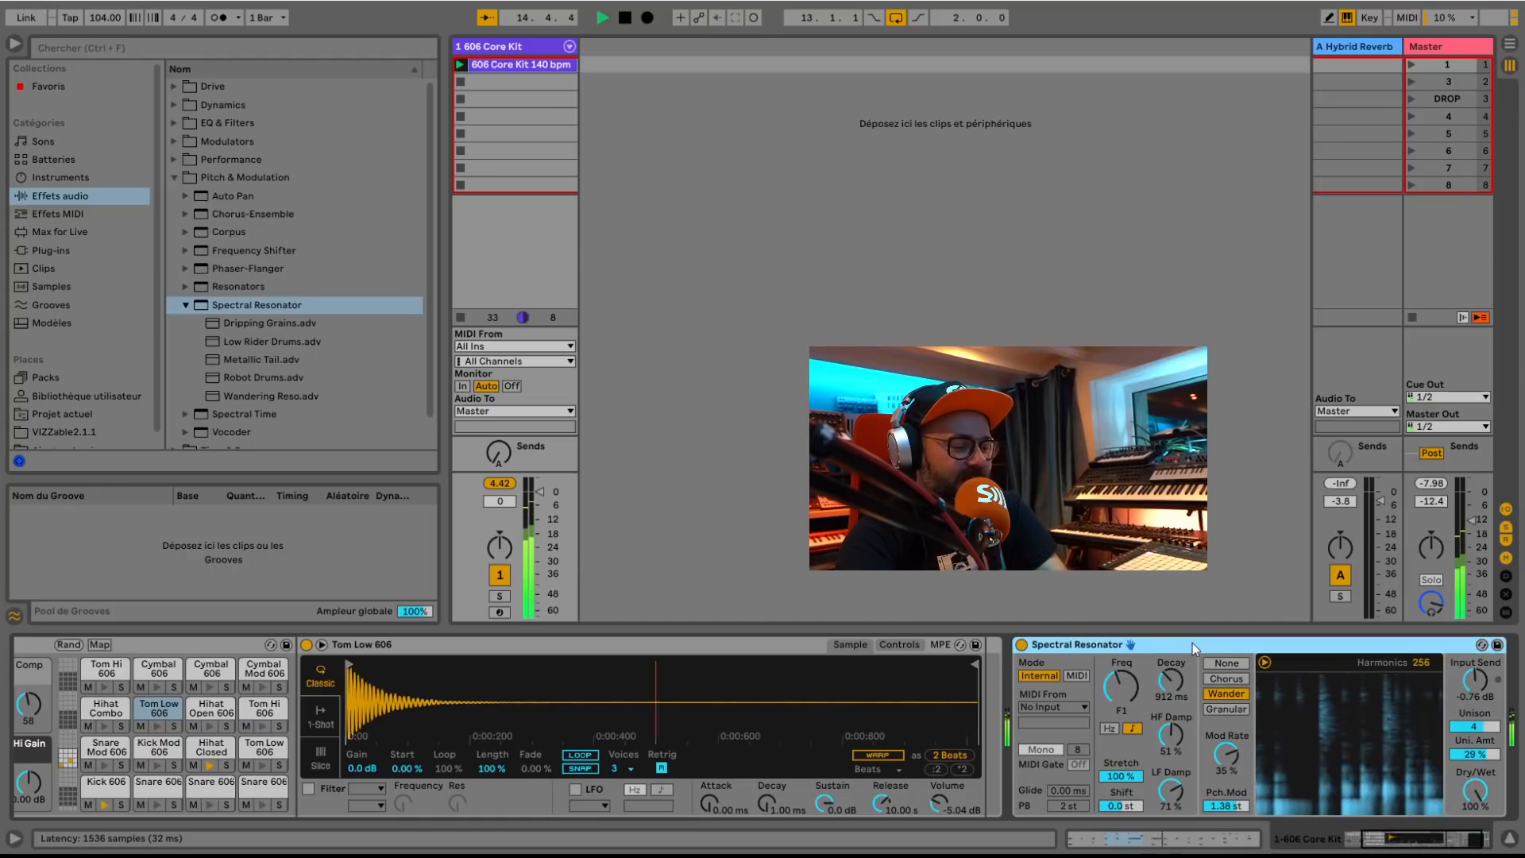
{"action": "key", "text": "ctrl+g"}
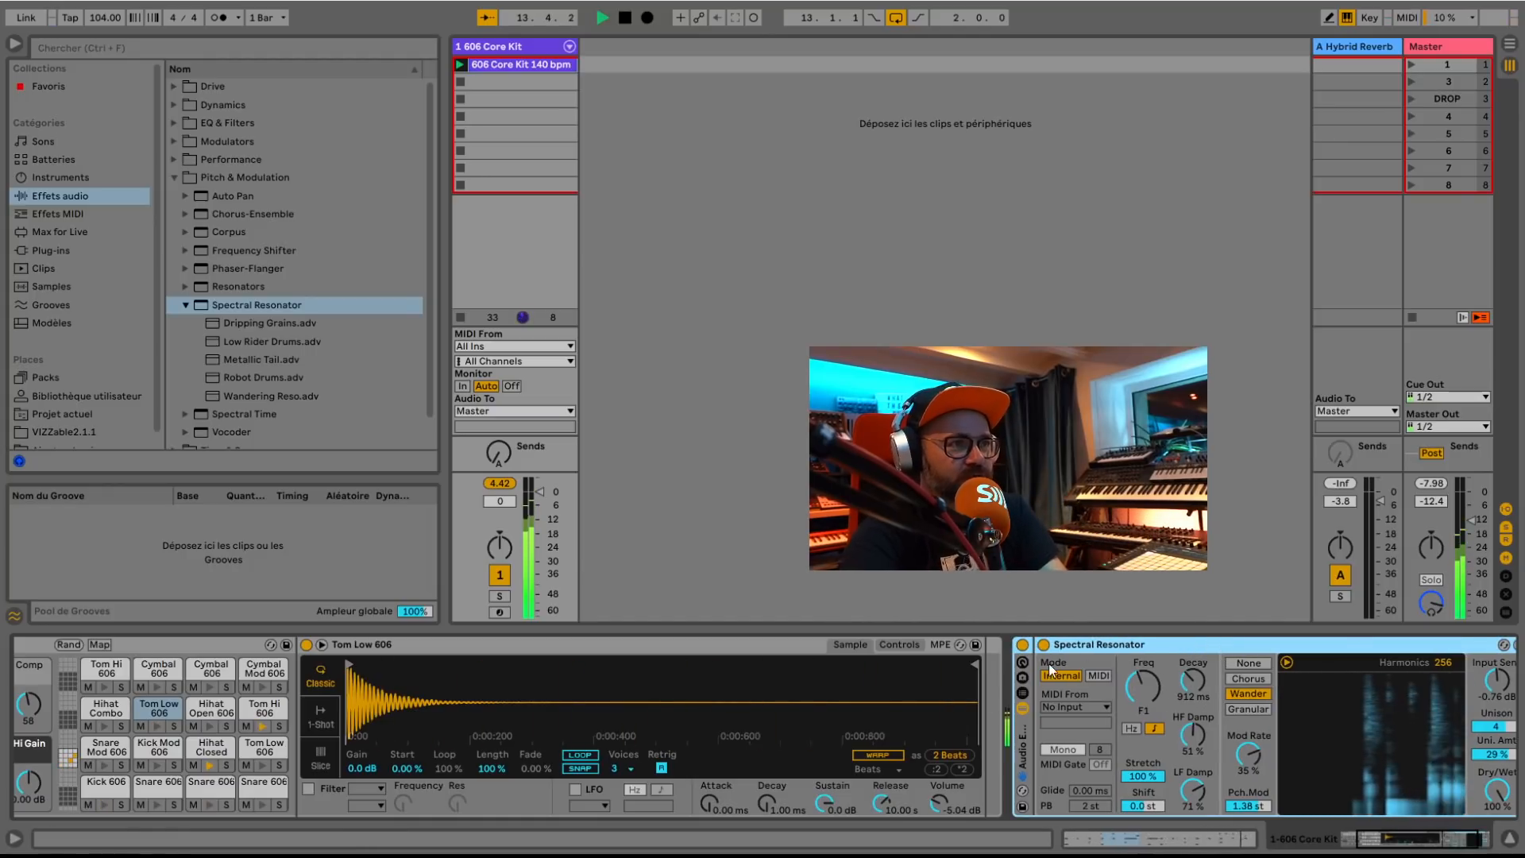
{"action": "left_click", "coordinate": [1023, 691]}
{"action": "scroll", "coordinate": [1032, 699], "scroll_direction": "right", "scroll_amount": 5}
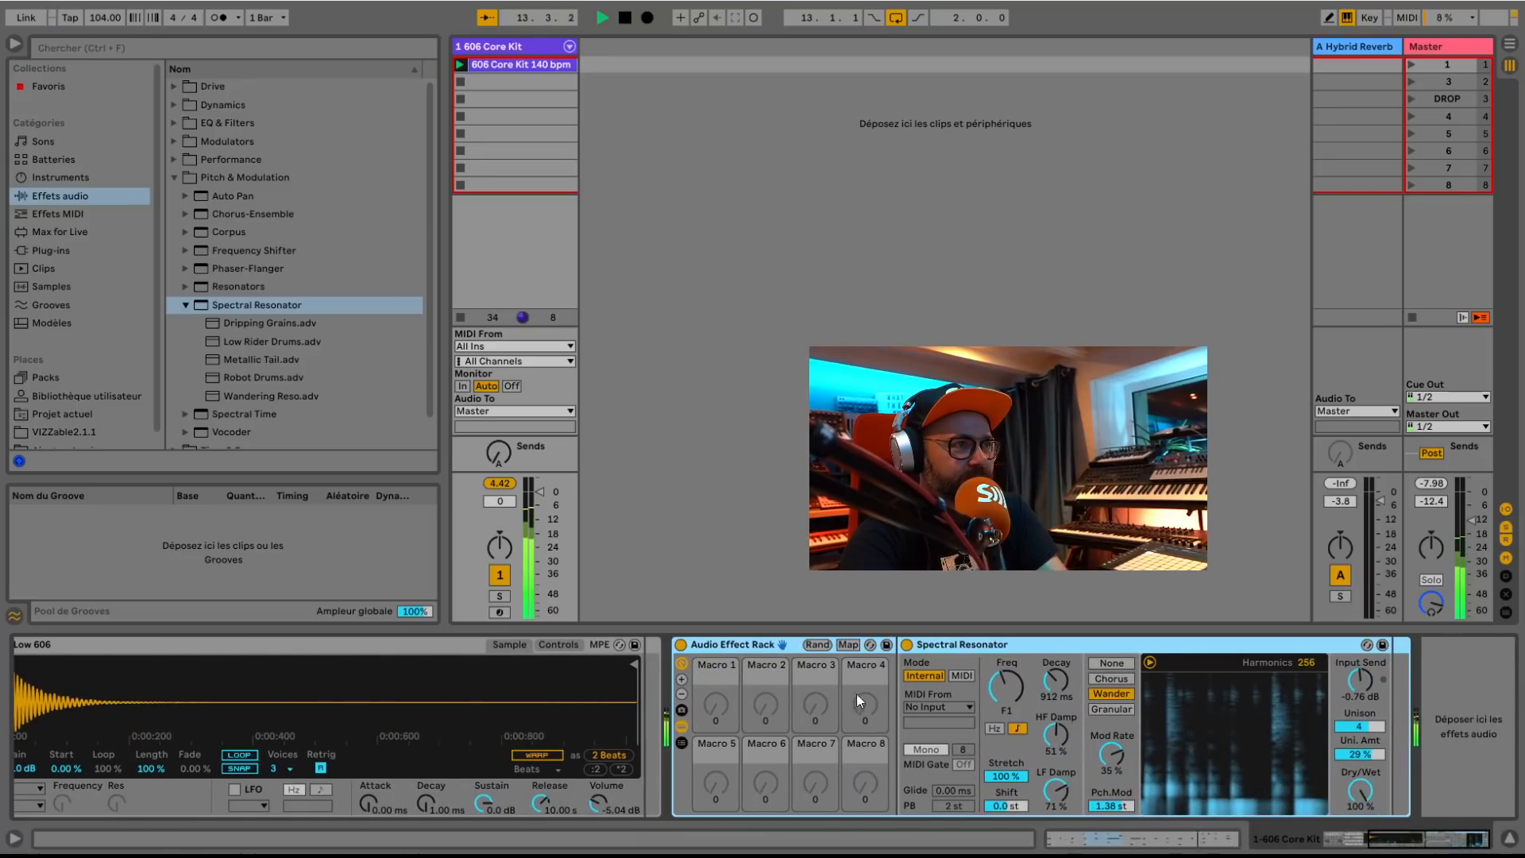
Map the resonator's frequency to the rack's first macro and turn that macro down to E-1
{"action": "left_click", "coordinate": [847, 644]}
{"action": "left_click", "coordinate": [999, 688]}
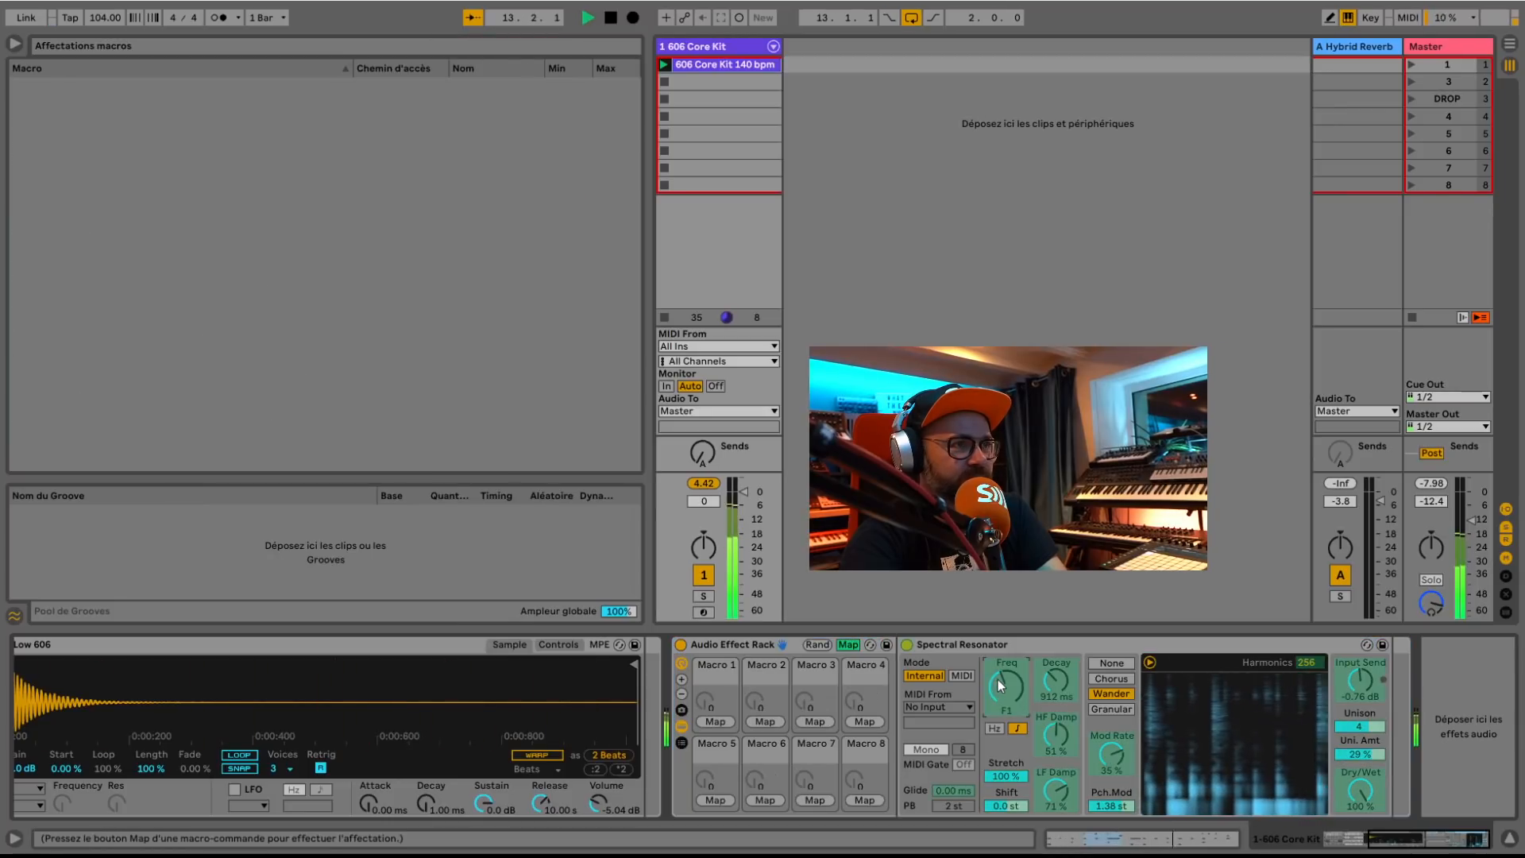
{"action": "left_click", "coordinate": [716, 721]}
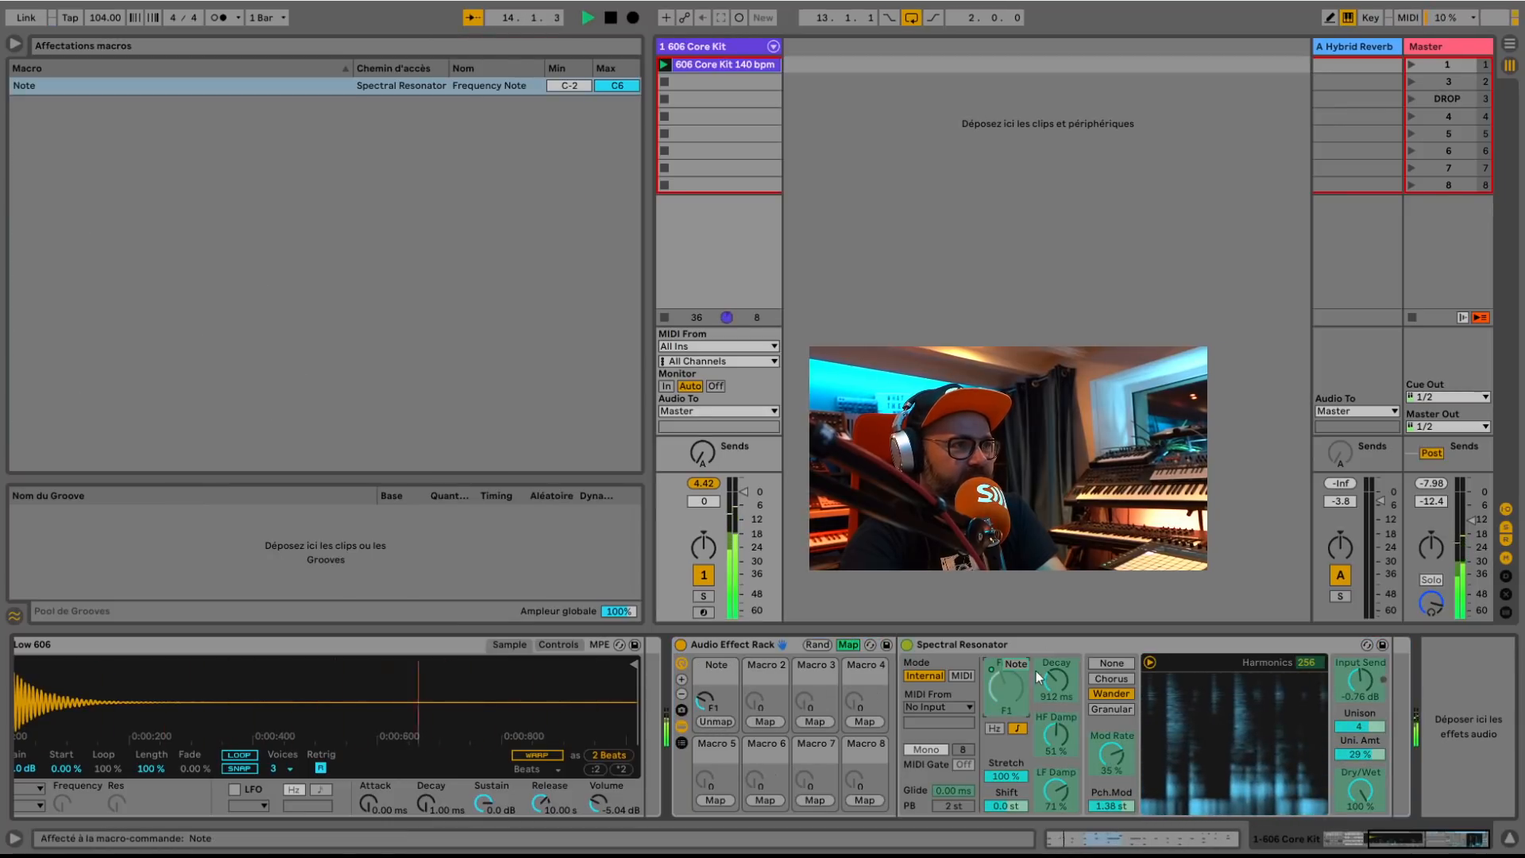
{"action": "left_click", "coordinate": [713, 694]}
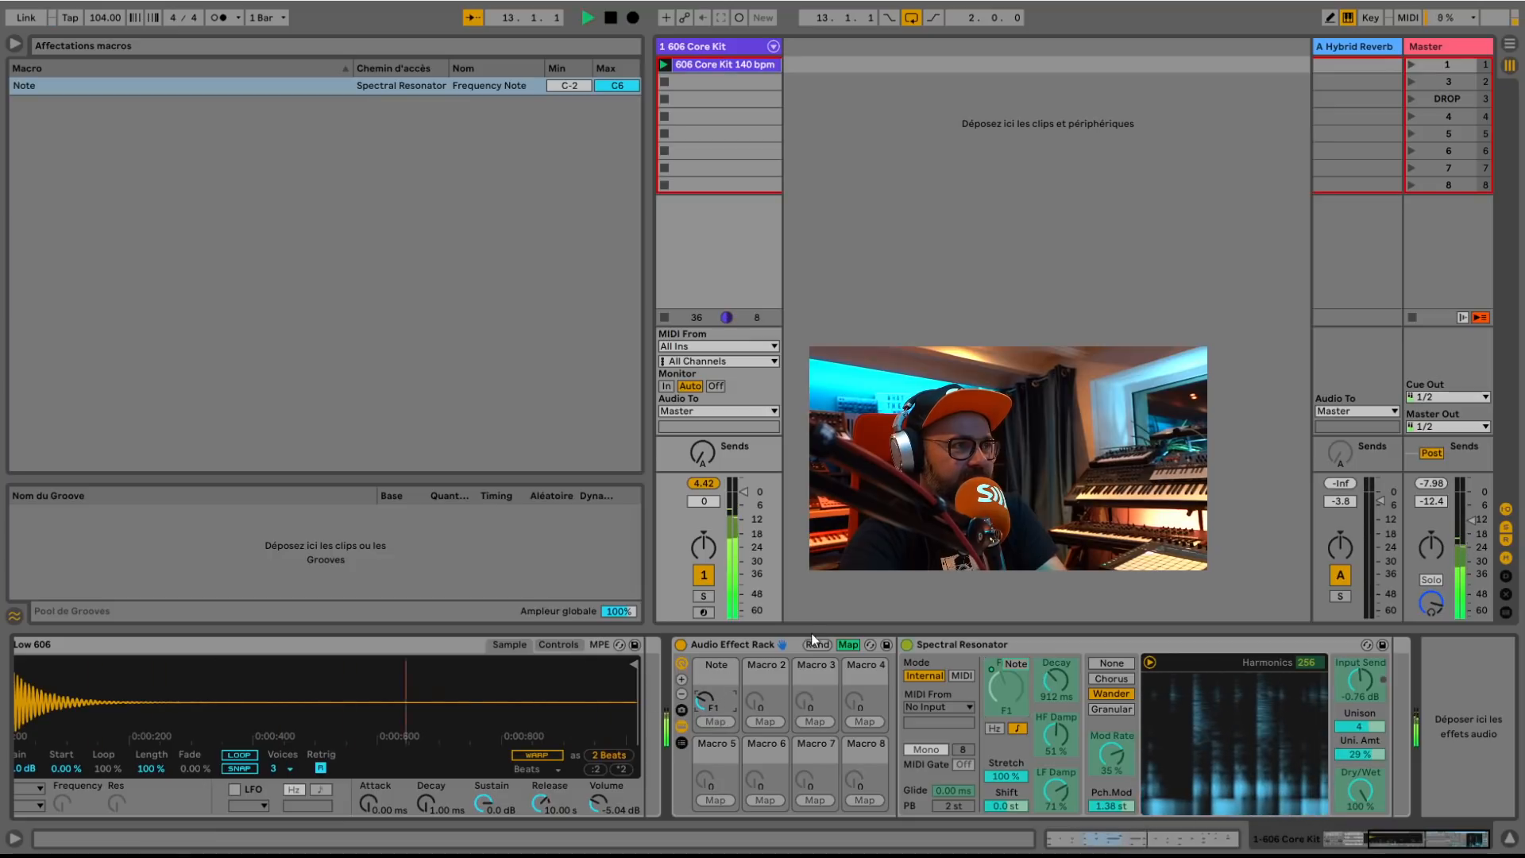
{"action": "left_click", "coordinate": [848, 644]}
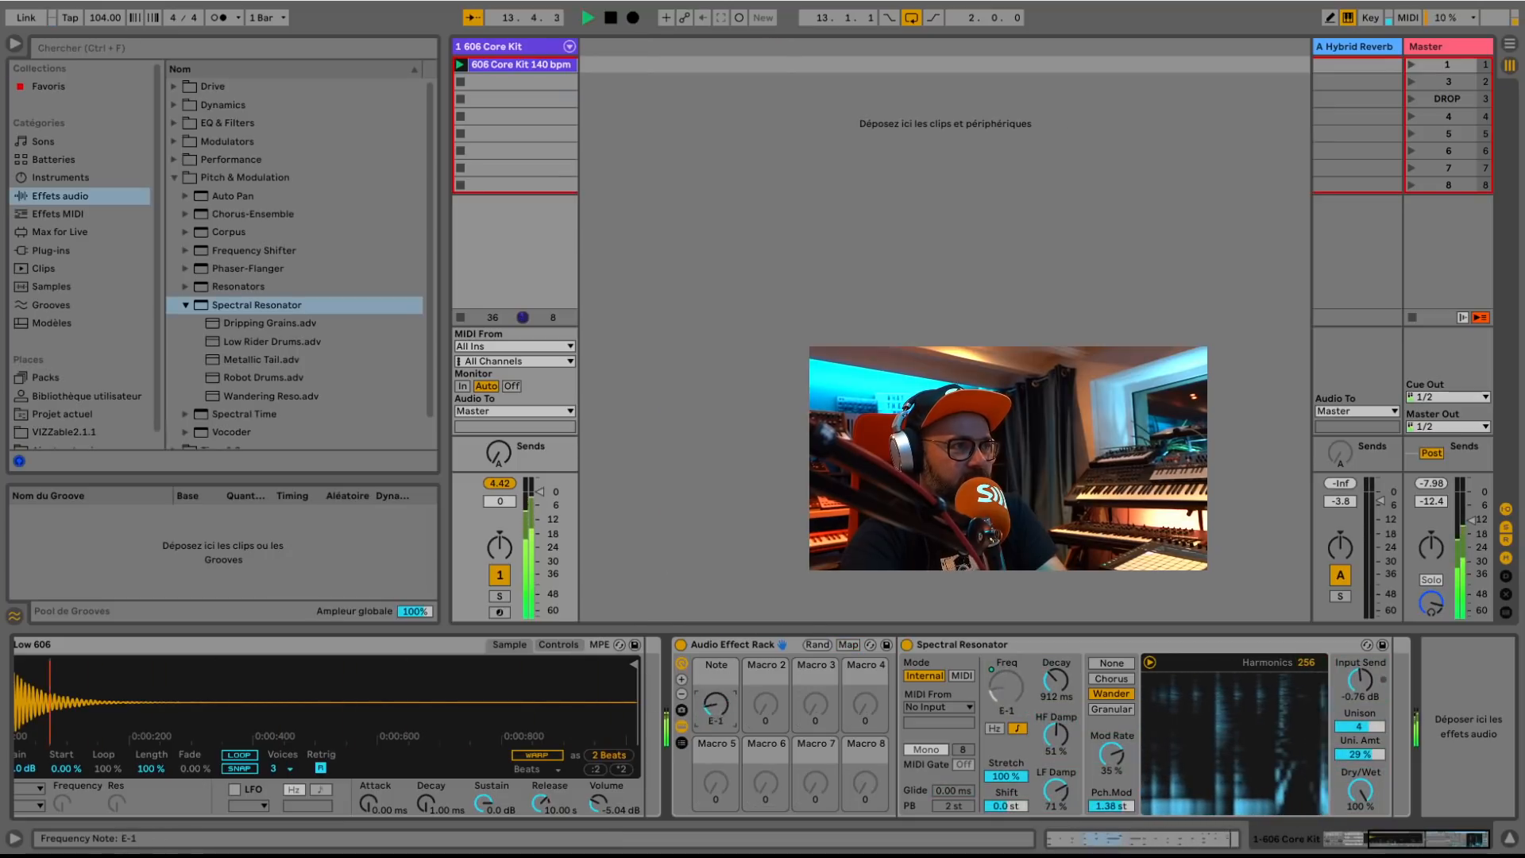
{"action": "right_click", "coordinate": [722, 712]}
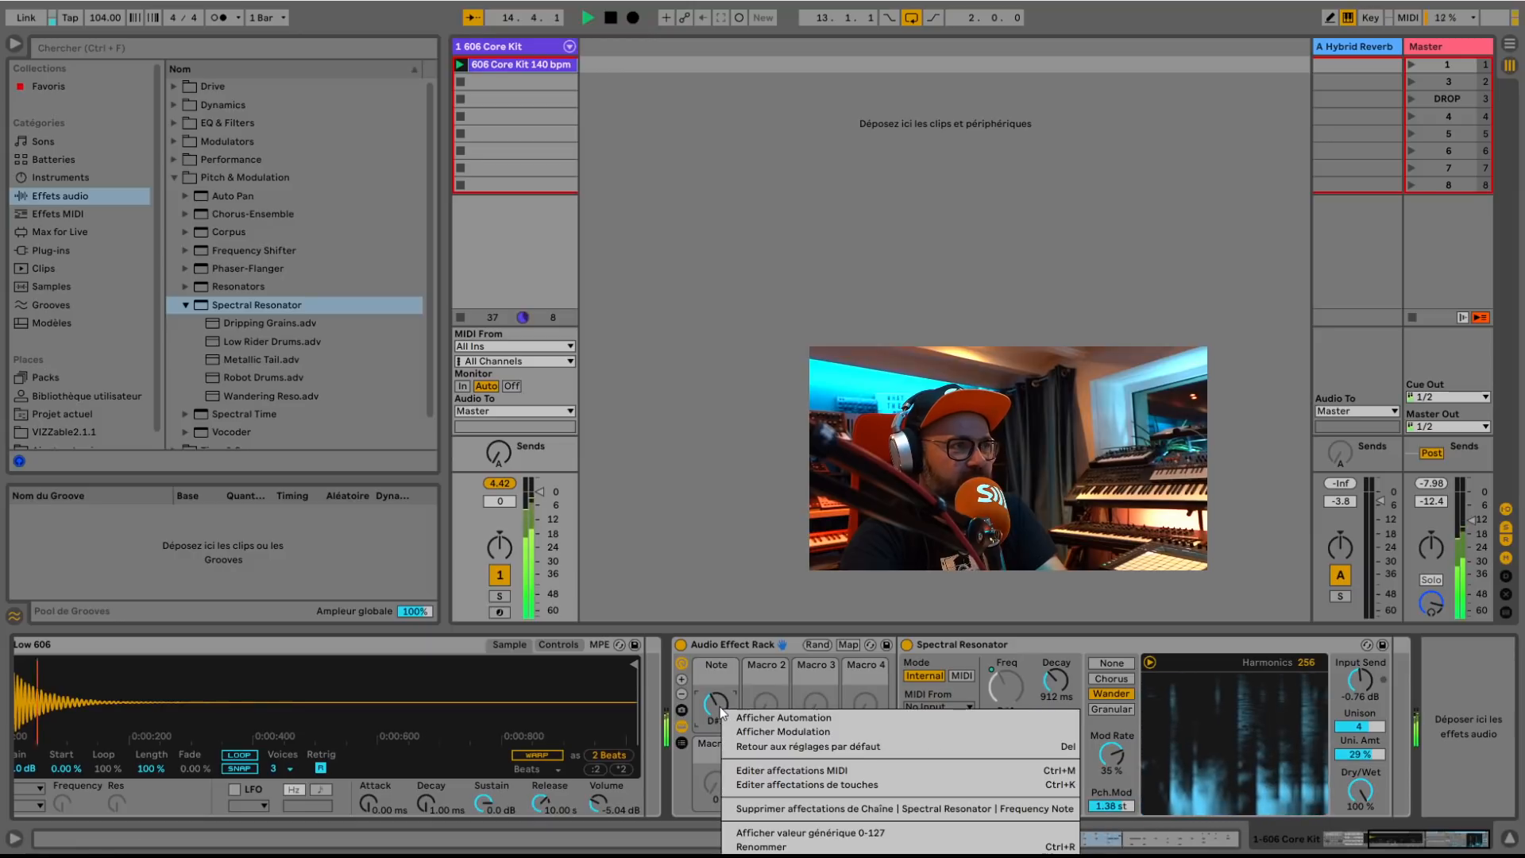
{"action": "left_click", "coordinate": [751, 771]}
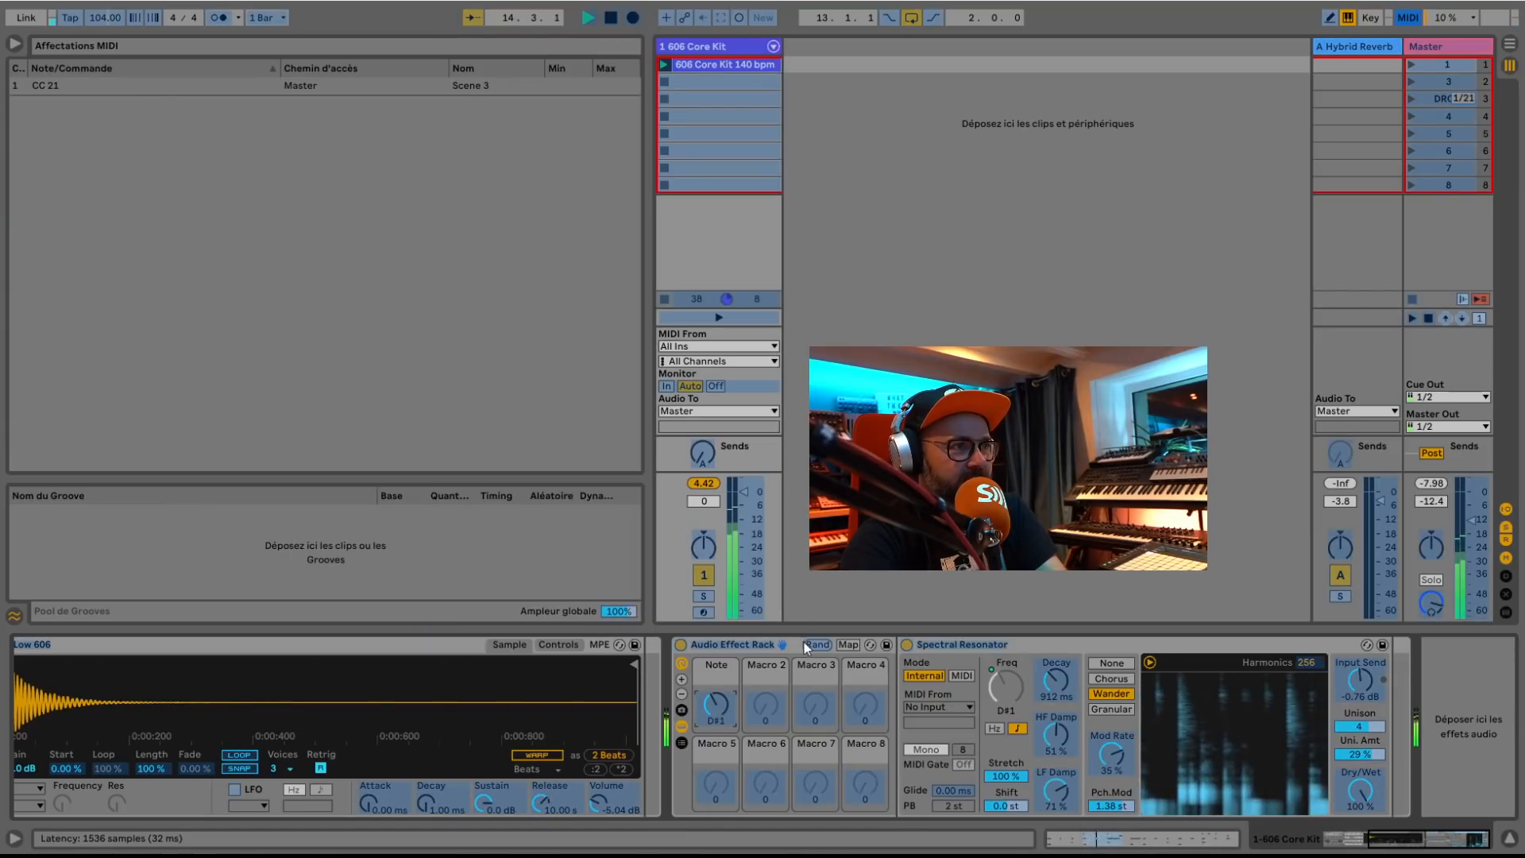
{"action": "right_click", "coordinate": [722, 694]}
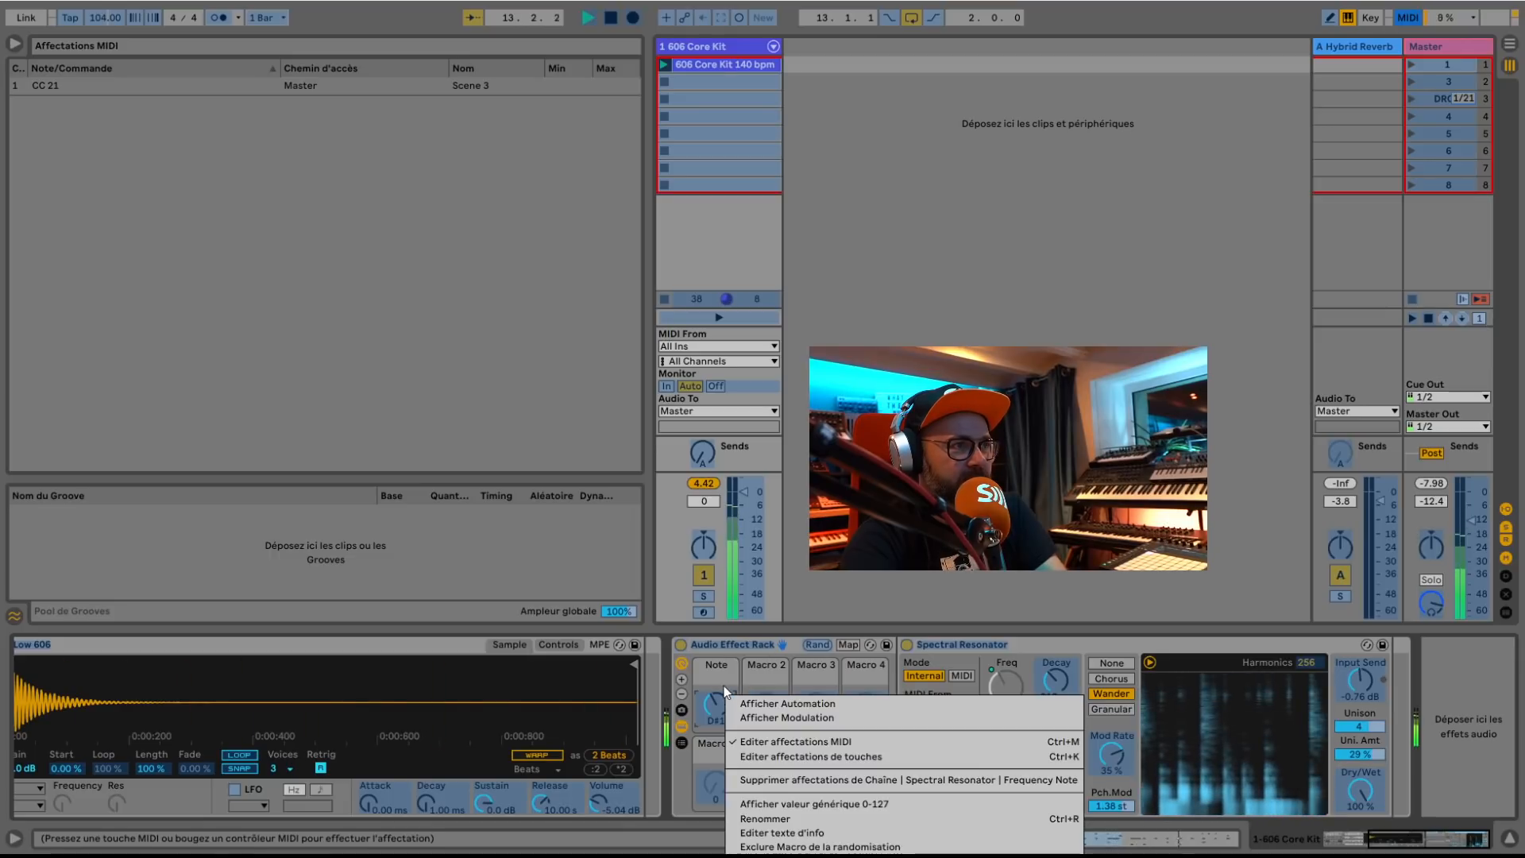
{"action": "left_click", "coordinate": [763, 741]}
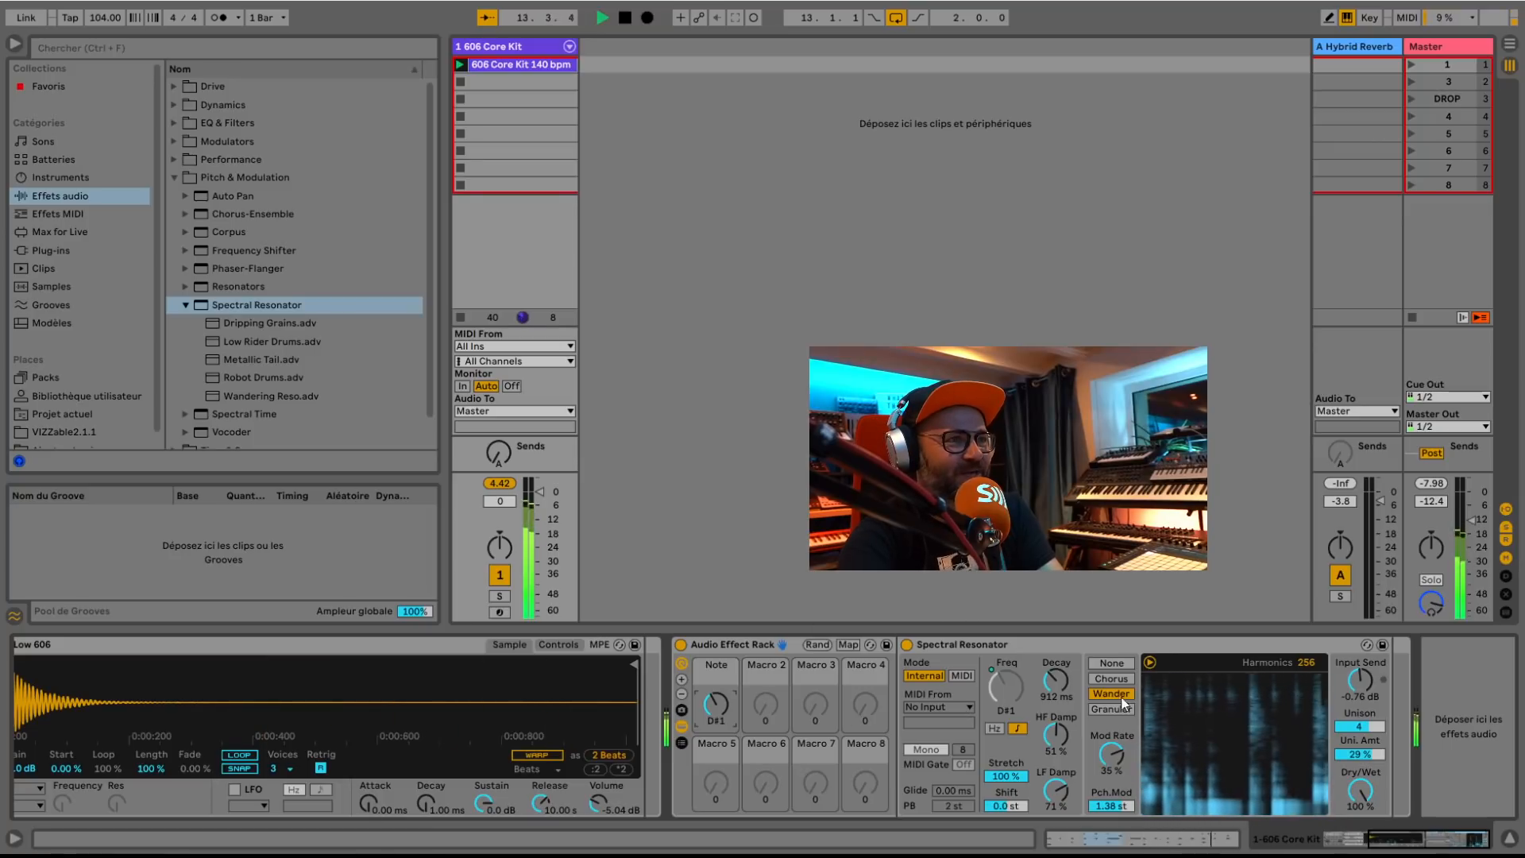
Remove the frequency mapping from the first macro and set the resonator to E0 with a 15.2 s decay
{"action": "left_click", "coordinate": [998, 689]}
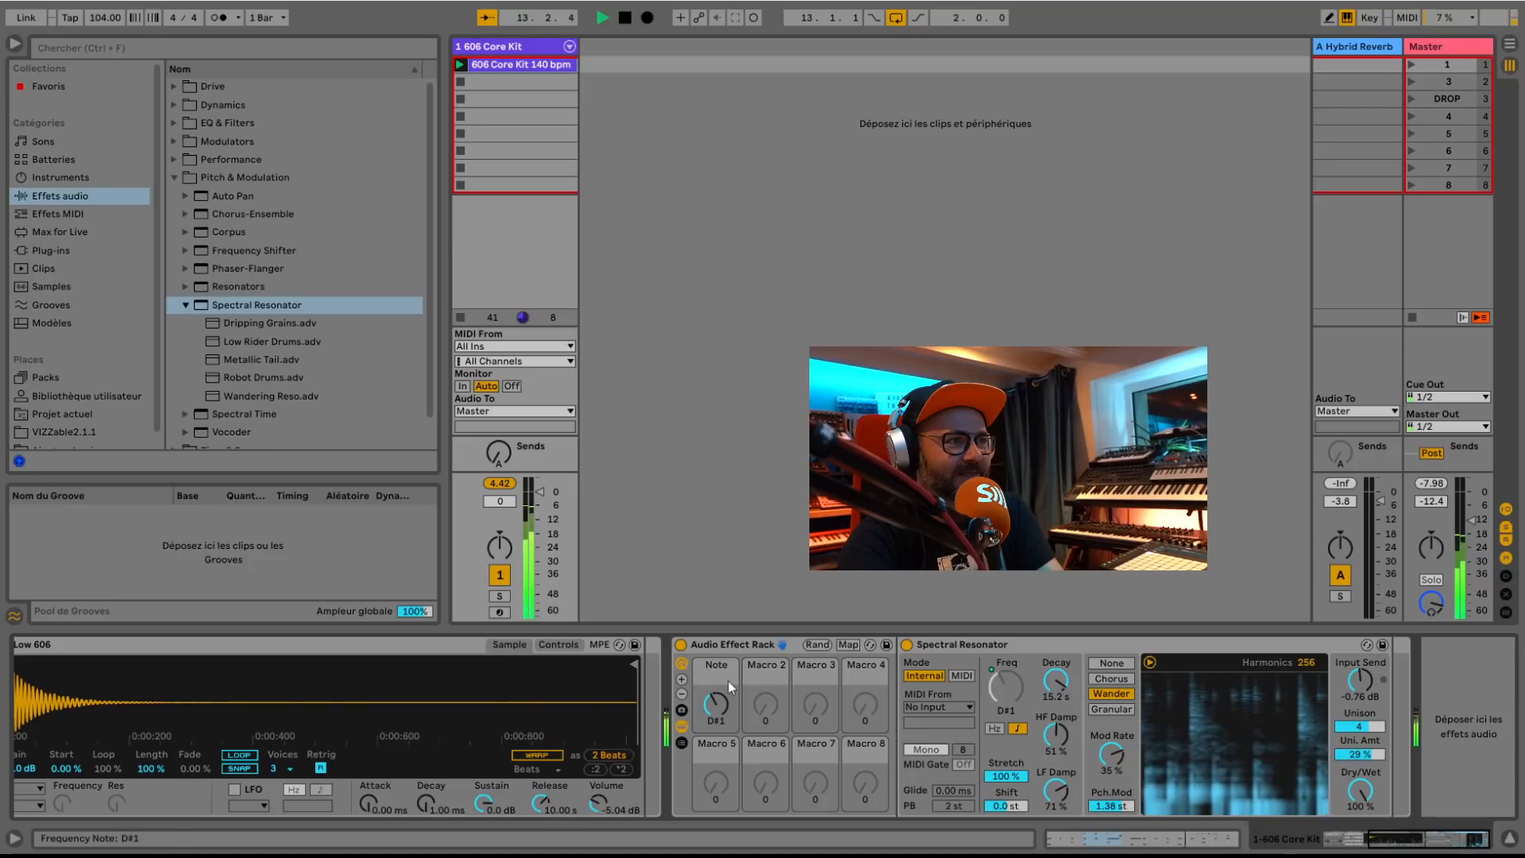
{"action": "left_click", "coordinate": [844, 645]}
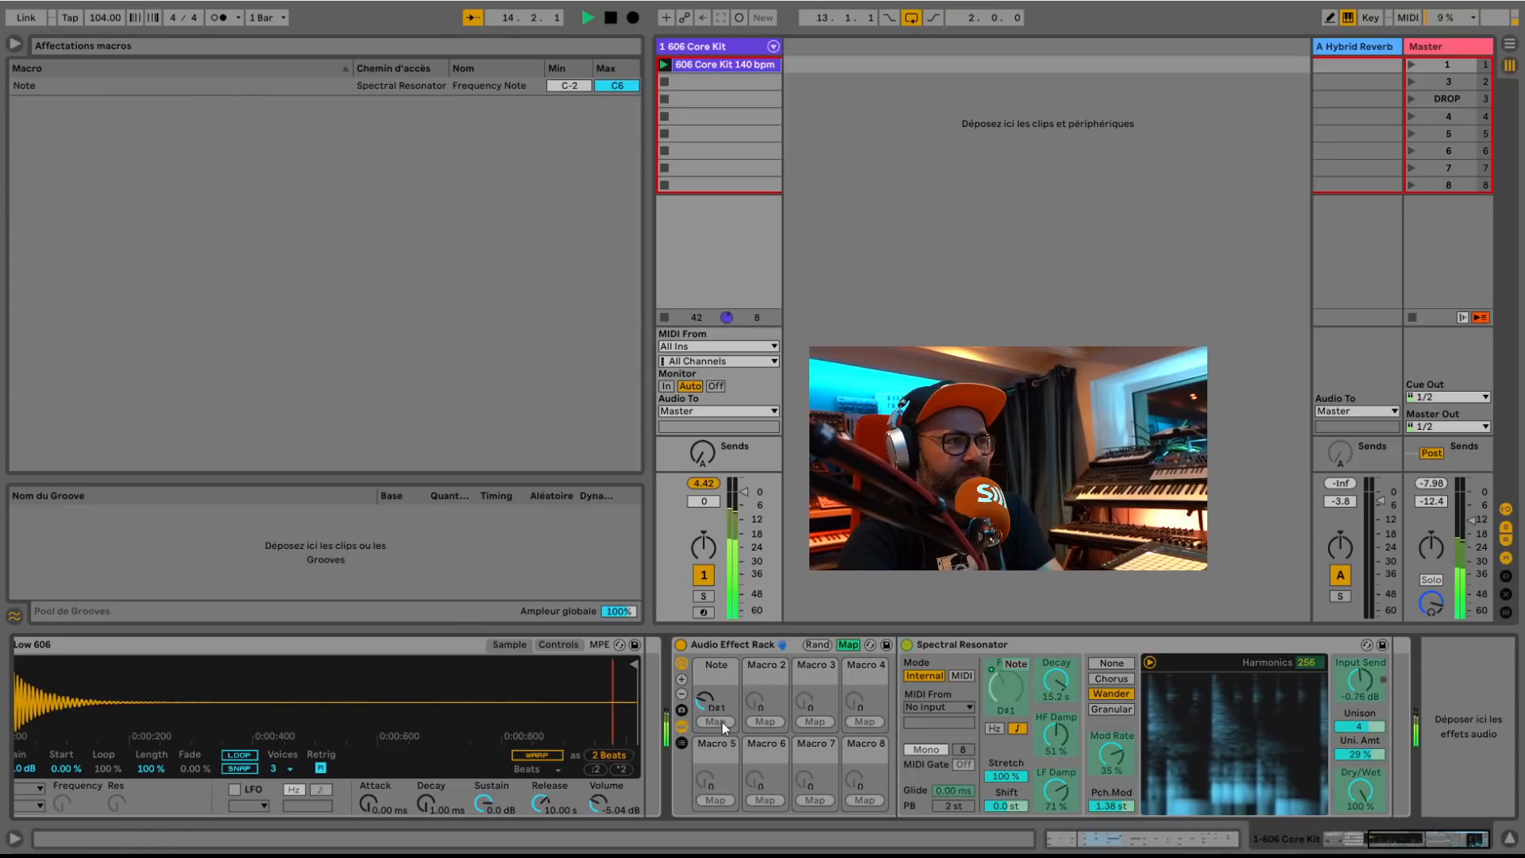
{"action": "left_click", "coordinate": [1000, 694]}
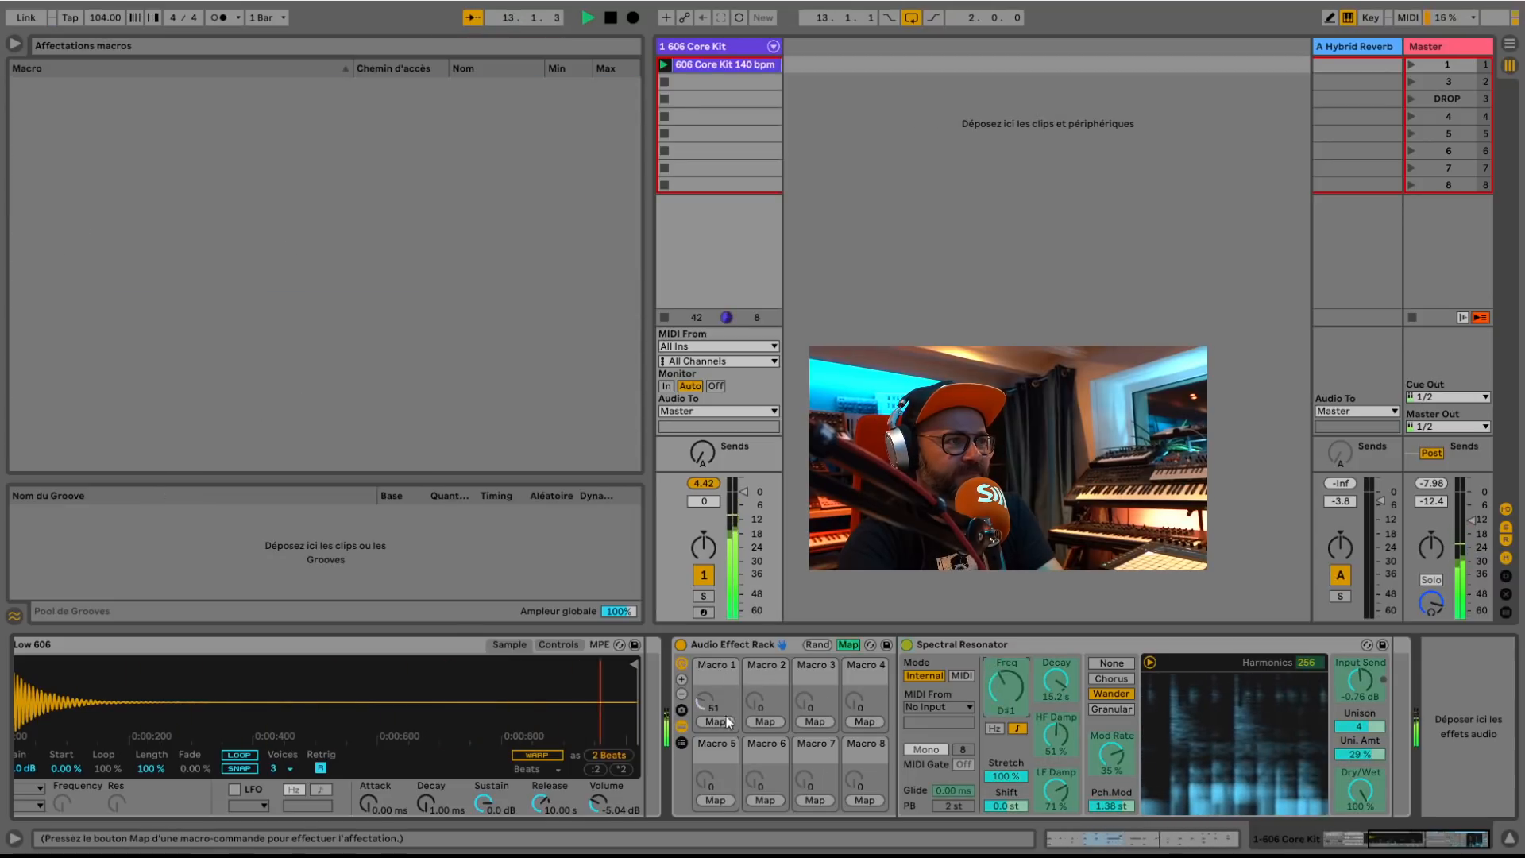
{"action": "left_click", "coordinate": [843, 645]}
{"action": "left_click_drag", "start_coordinate": [1003, 660], "coordinate": [1003, 635]}
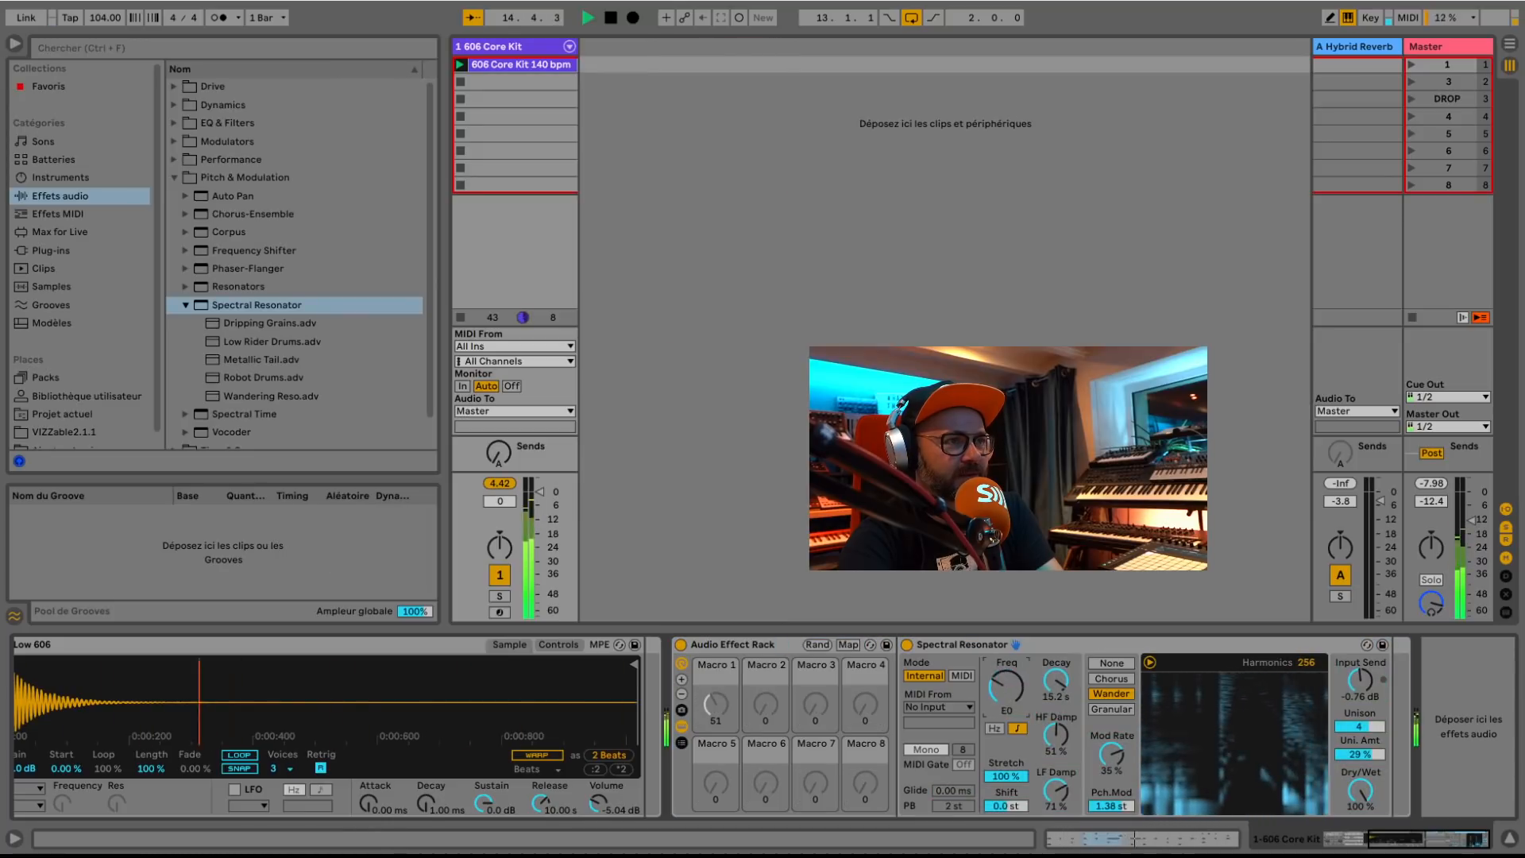
Switch the Spectral Resonator to MIDI mode and try to choose 1-606 Core Kit as its MIDI source
{"action": "left_click", "coordinate": [961, 676]}
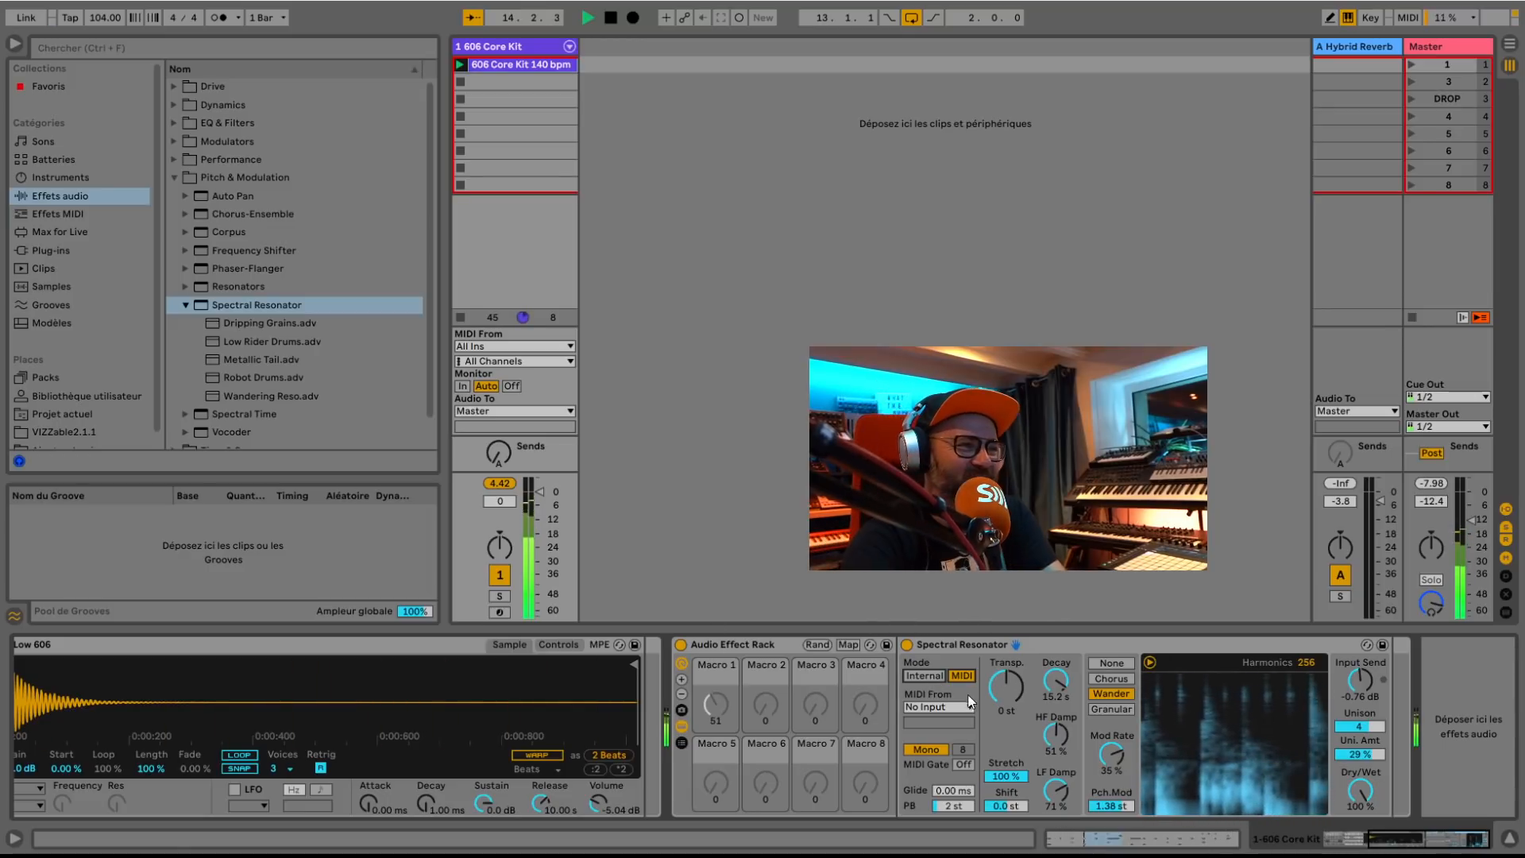
{"action": "left_click", "coordinate": [939, 707]}
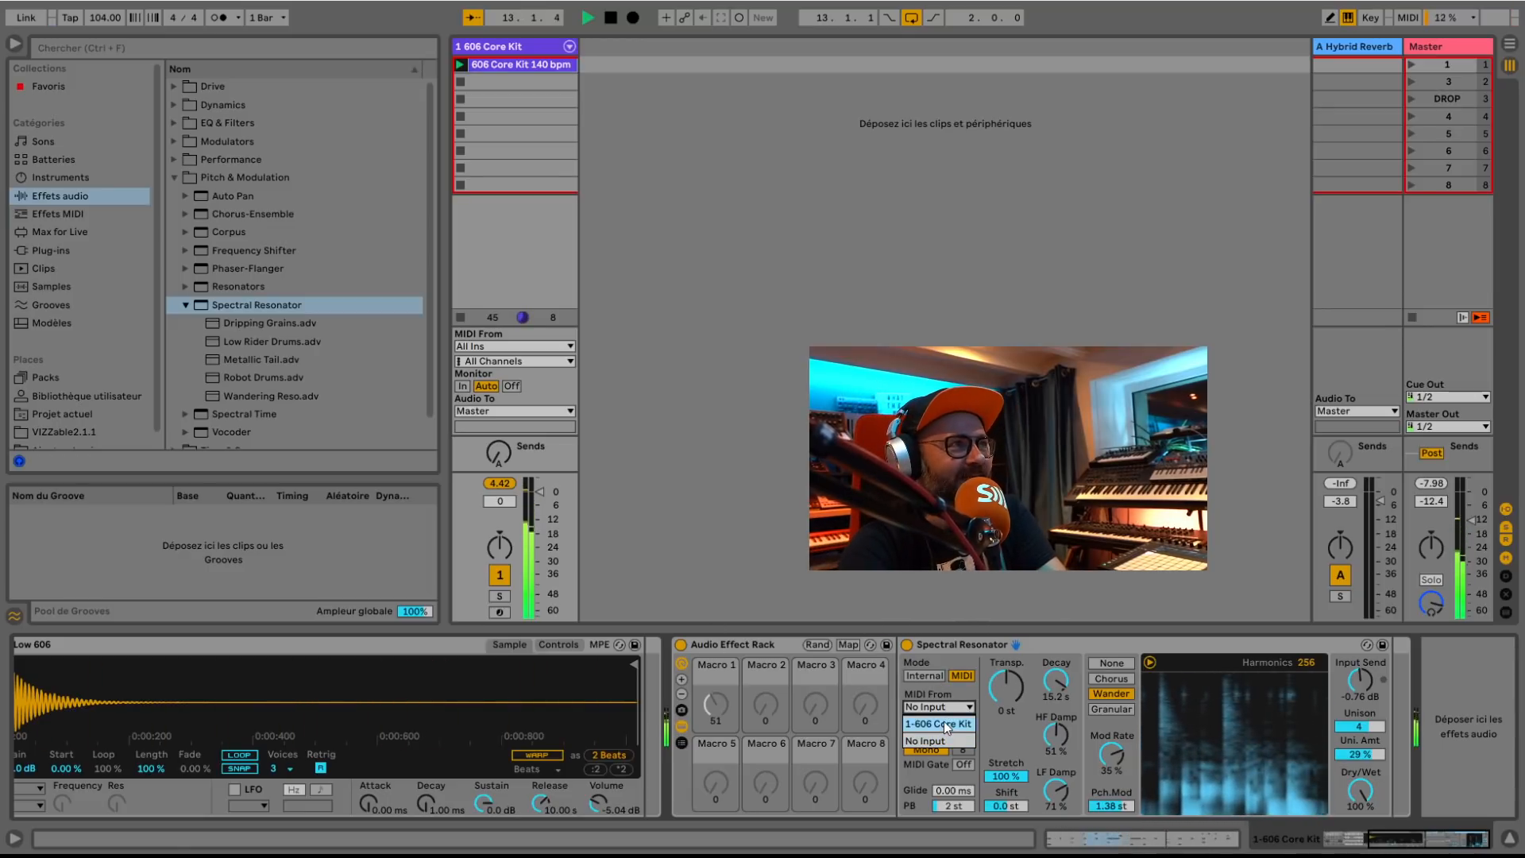
{"action": "left_click", "coordinate": [945, 725]}
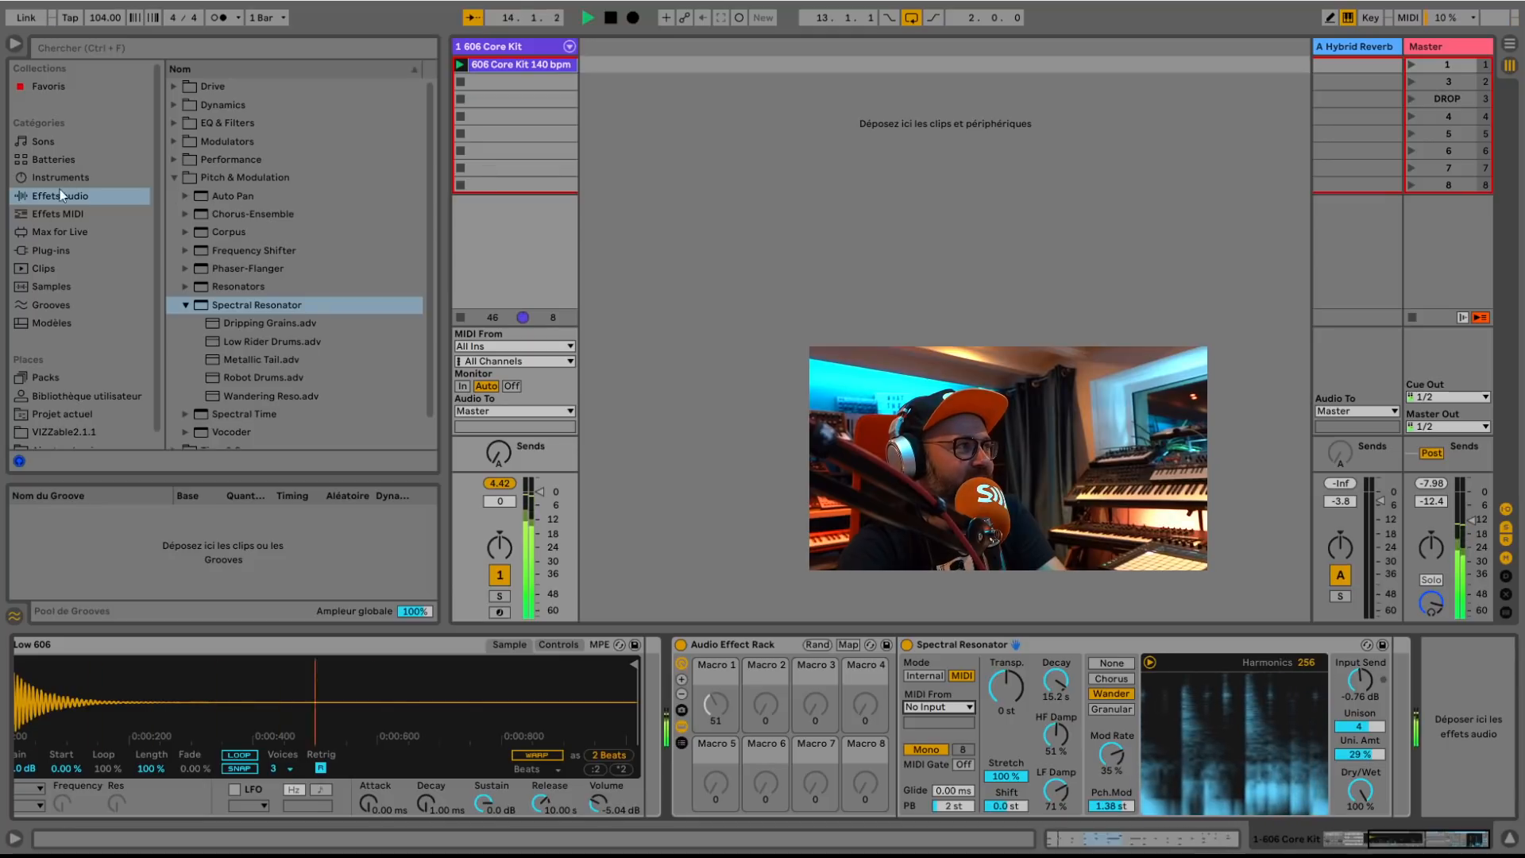
Browse the clips and preview 707 Smasher-180-Groove 2, then audition the Basic Flange Harp and Acoustic String sounds
{"action": "left_click", "coordinate": [50, 269]}
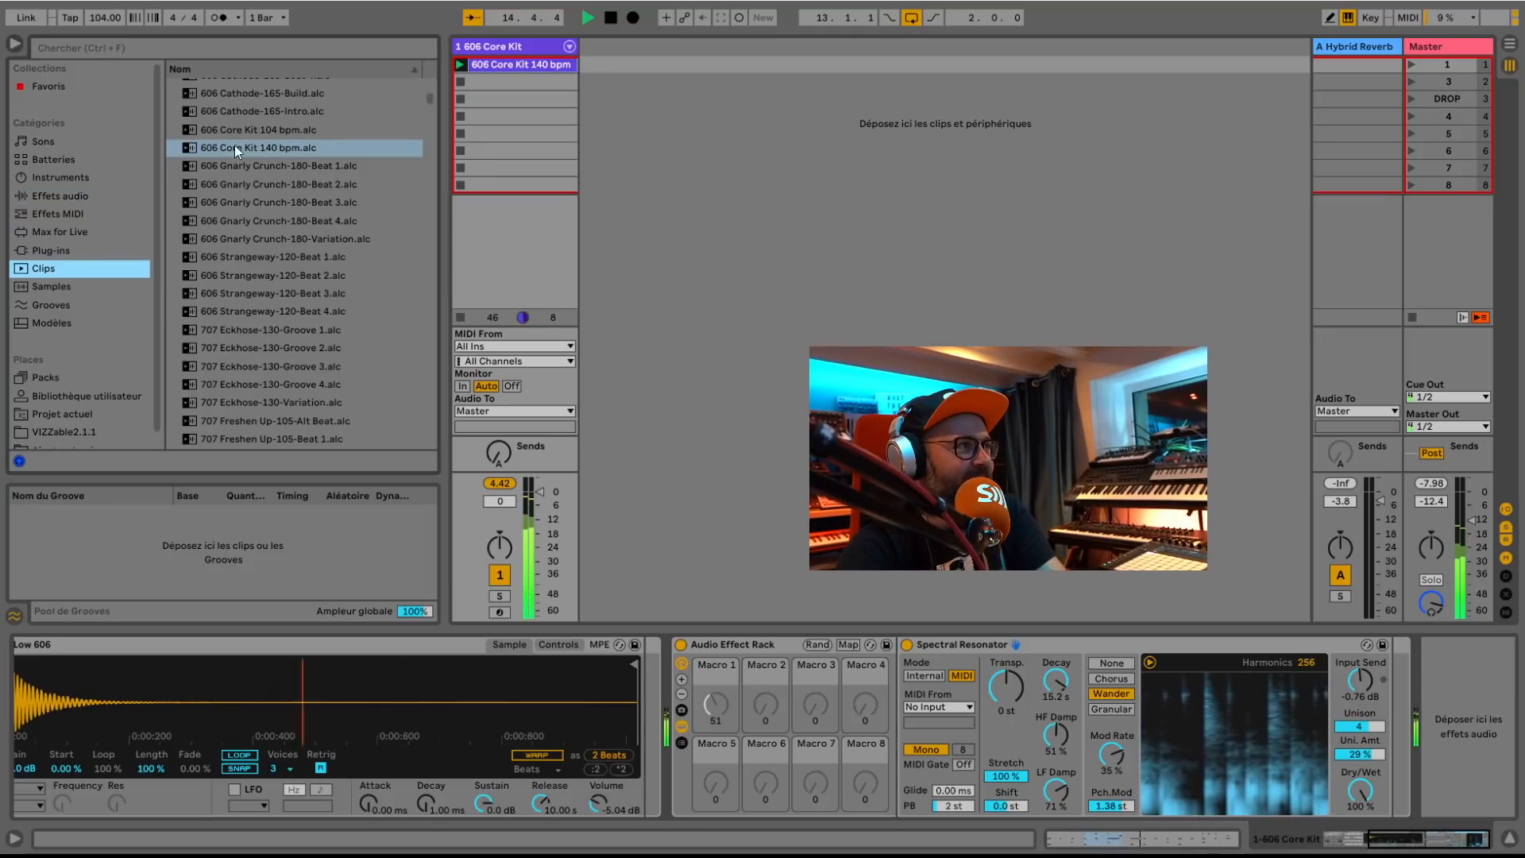
{"action": "scroll", "coordinate": [230, 291], "scroll_direction": "down", "scroll_amount": 5}
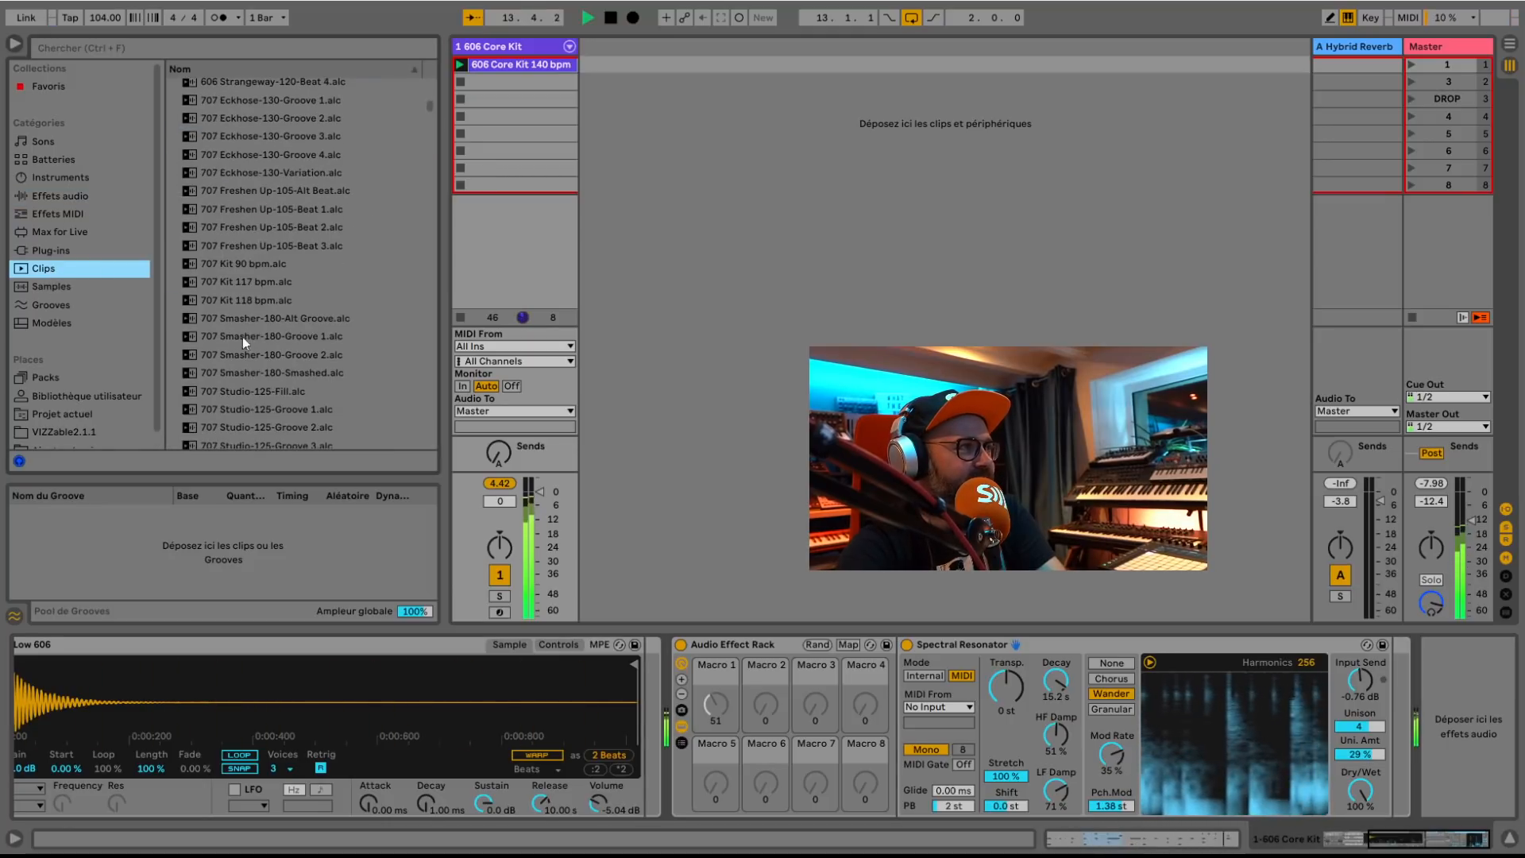
{"action": "left_click", "coordinate": [231, 355]}
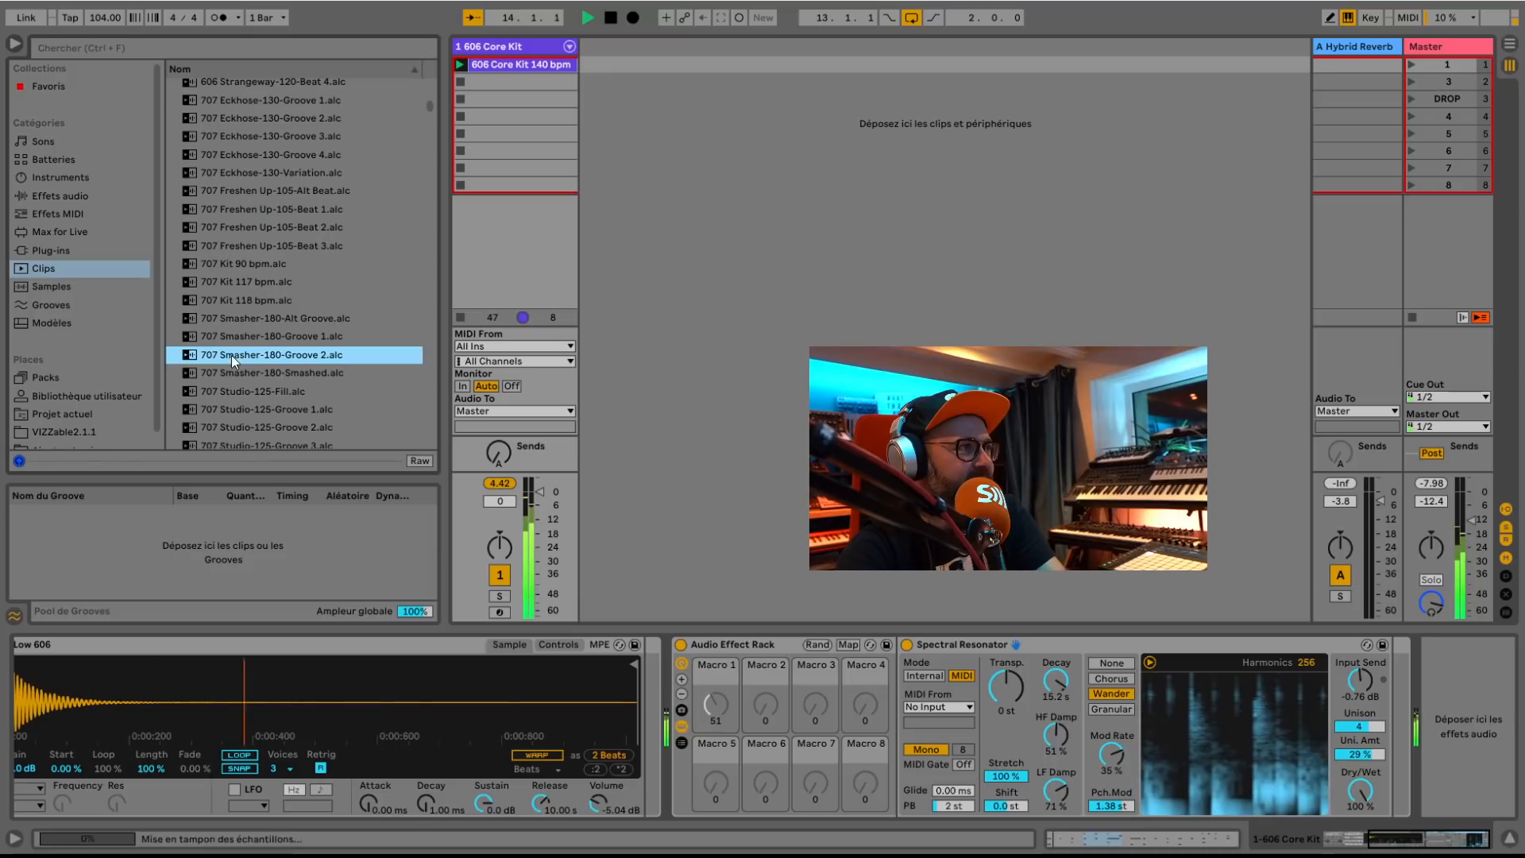
{"action": "left_click", "coordinate": [43, 141]}
{"action": "left_click", "coordinate": [241, 304]}
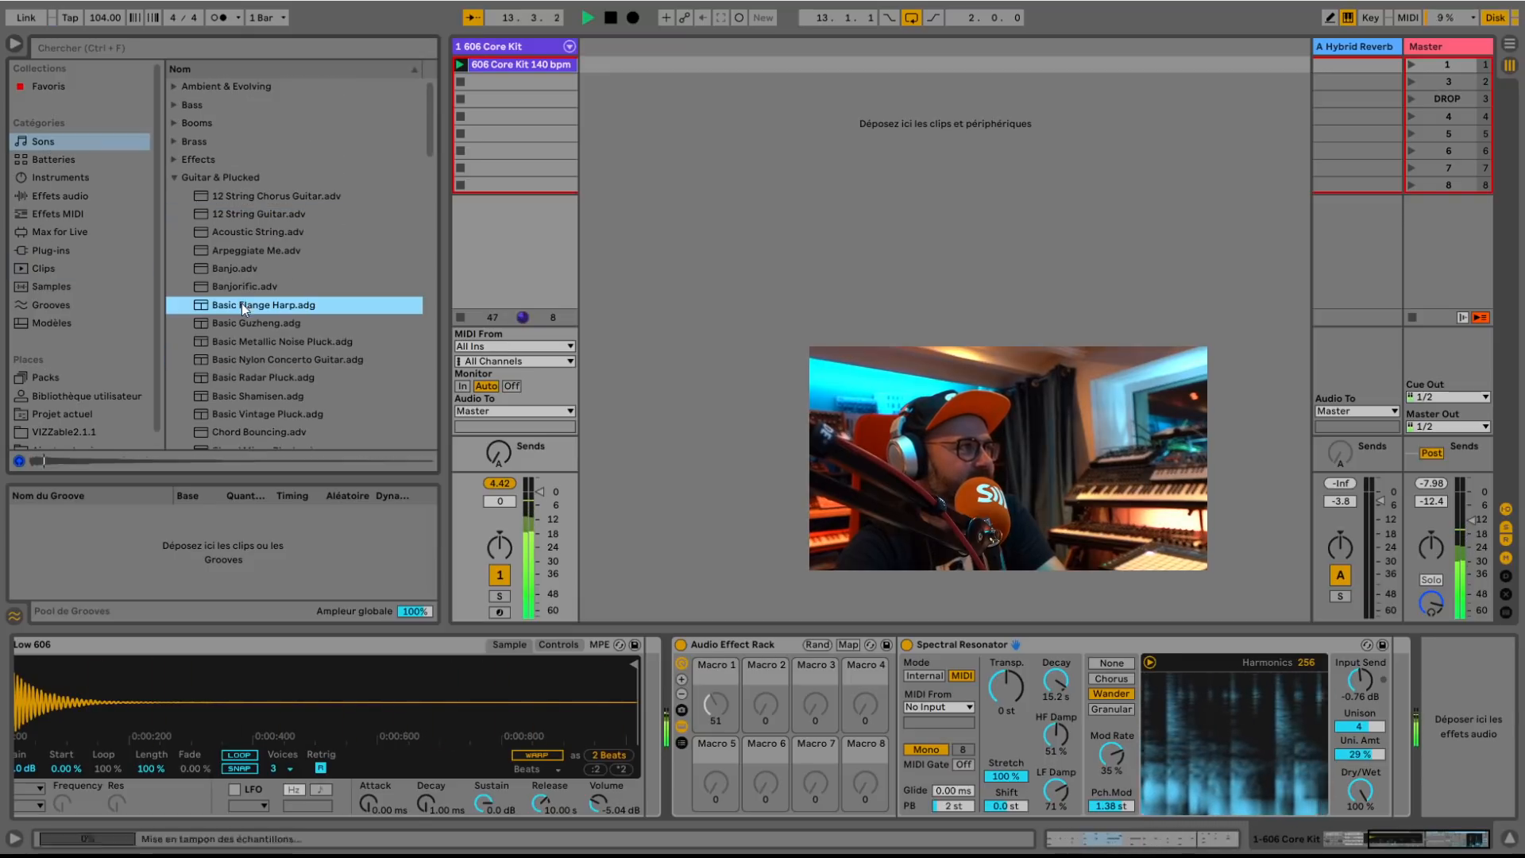
{"action": "left_click", "coordinate": [235, 231]}
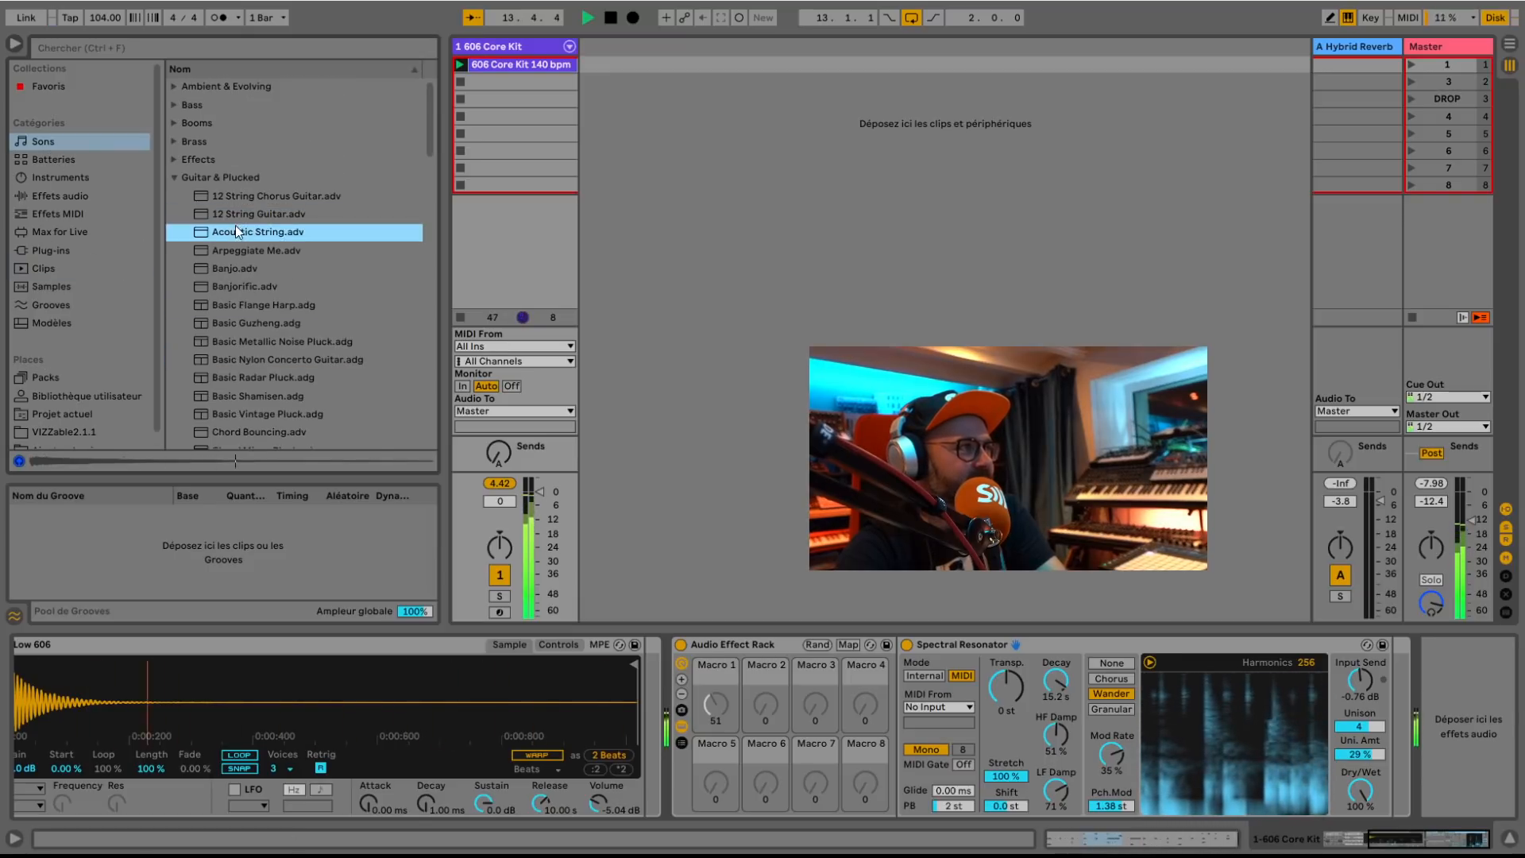
Look through the instrument, audio effect, MIDI effect, Max for Live and plug-in categories, then further down the clip list
{"action": "left_click", "coordinate": [46, 176]}
{"action": "left_click", "coordinate": [51, 196]}
{"action": "left_click", "coordinate": [51, 215]}
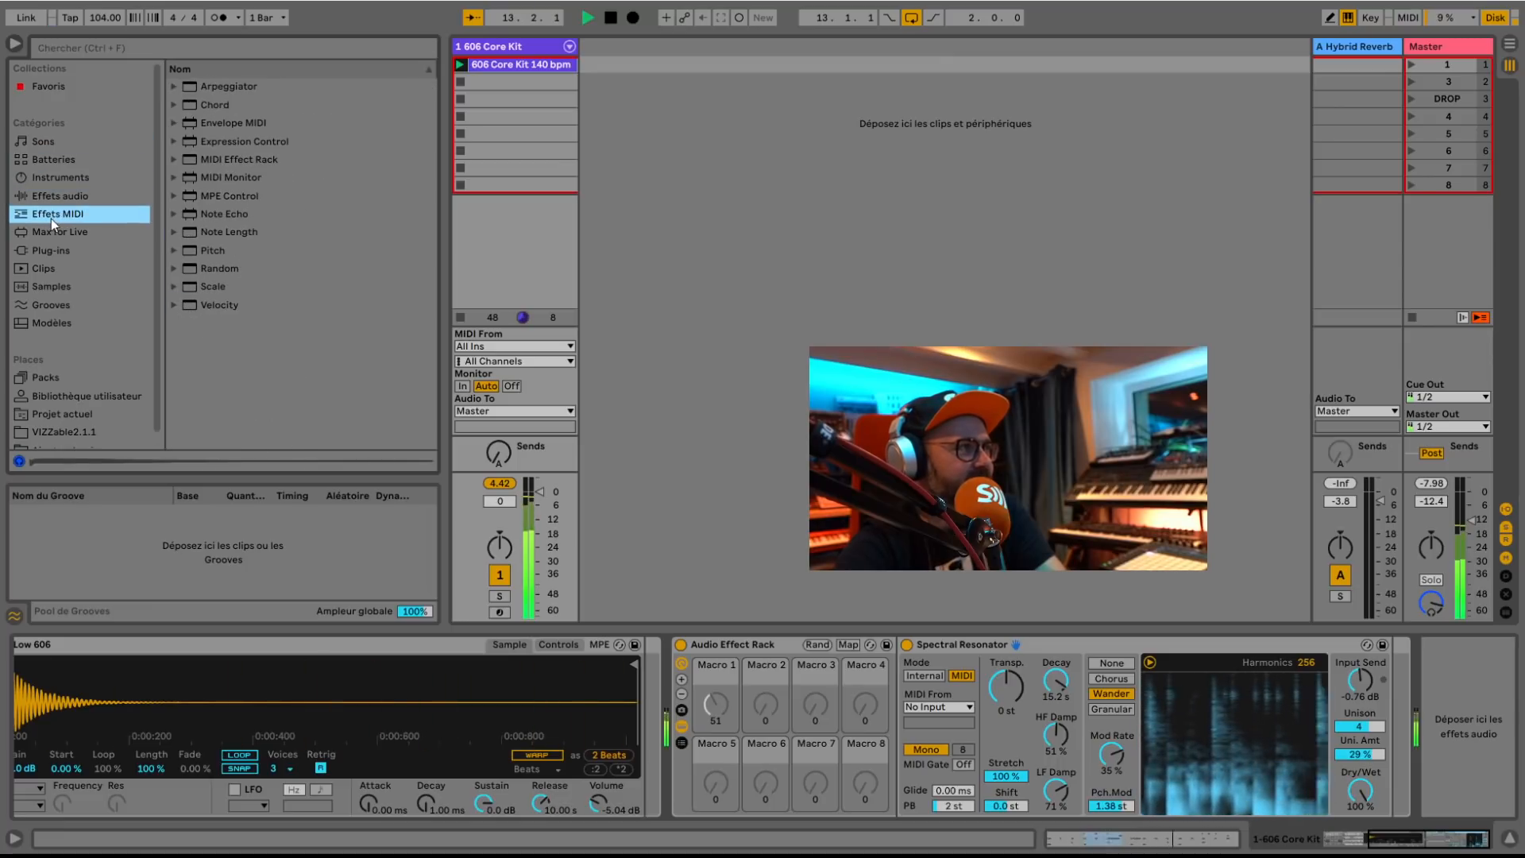
{"action": "left_click", "coordinate": [50, 232]}
{"action": "left_click", "coordinate": [54, 249]}
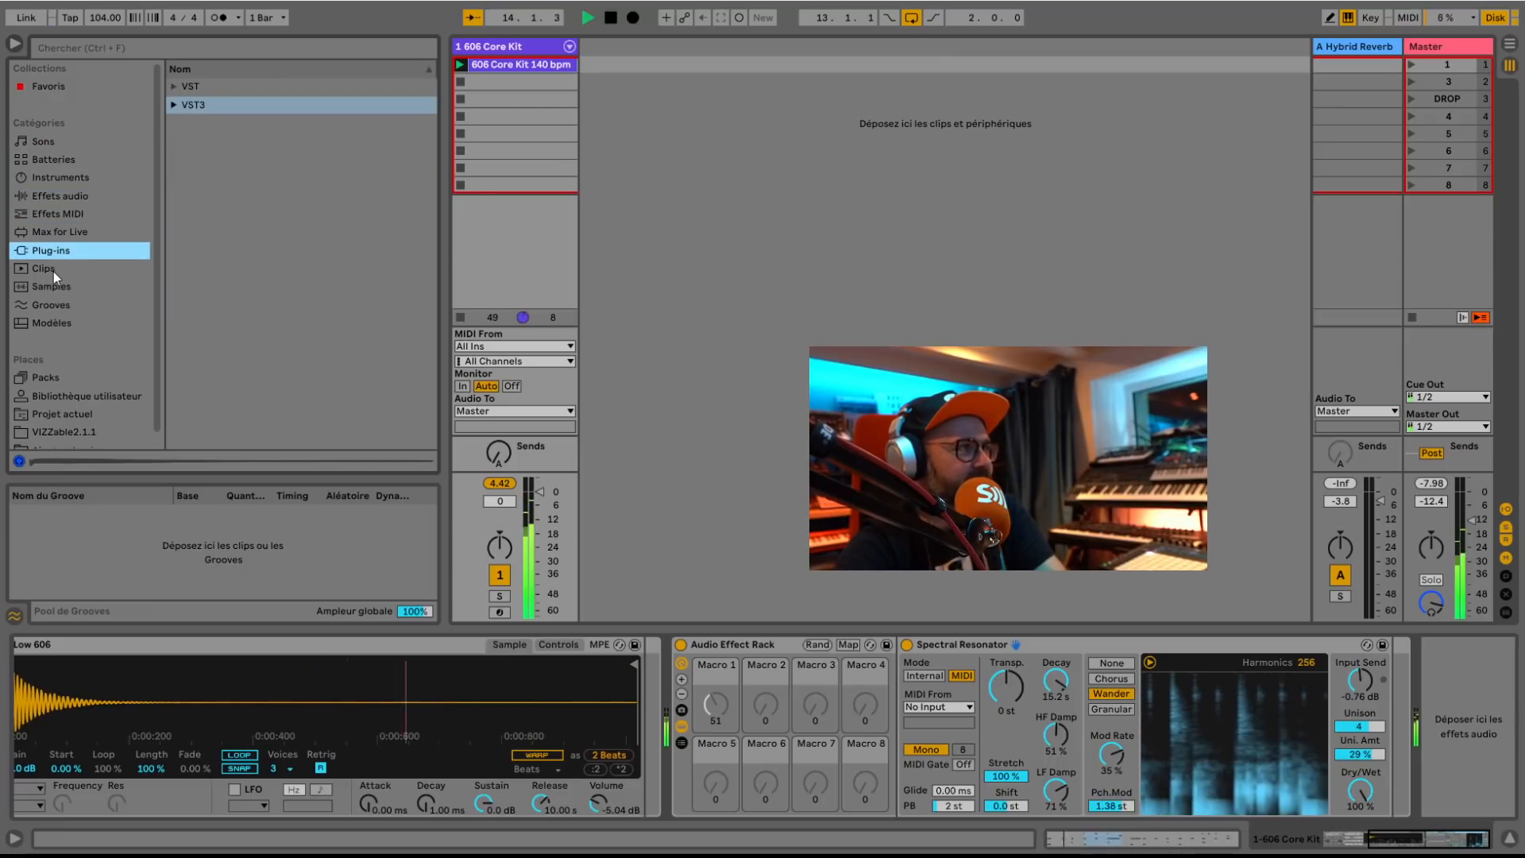
{"action": "left_click", "coordinate": [54, 272]}
{"action": "scroll", "coordinate": [284, 345], "scroll_direction": "down", "scroll_amount": 10}
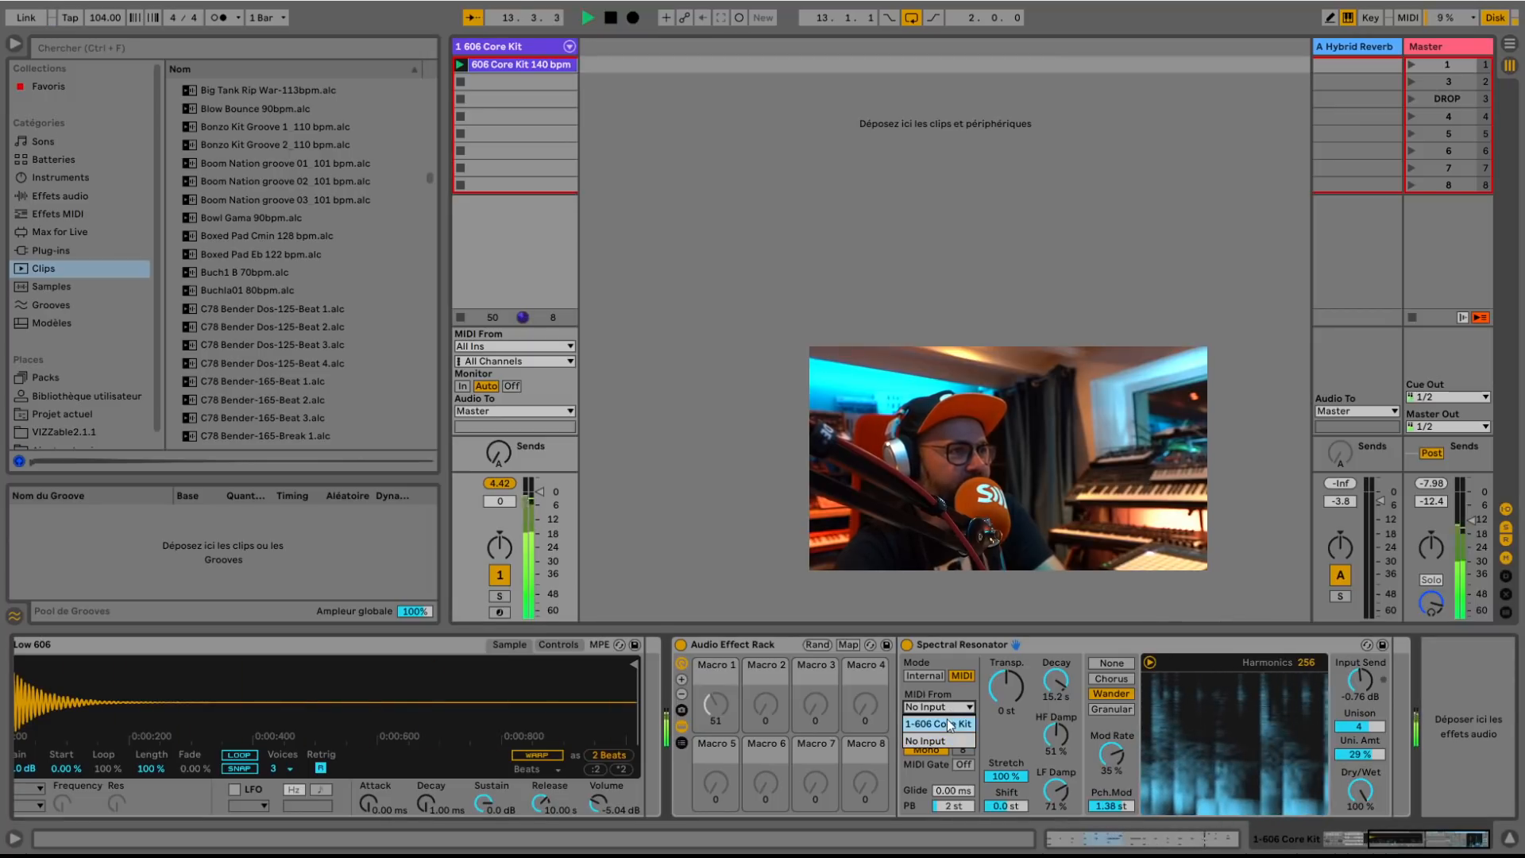
Set the resonator's MIDI source to 1-606 Core Kit, inspect the drum clip's notes and return to the devices
{"action": "left_click", "coordinate": [950, 723]}
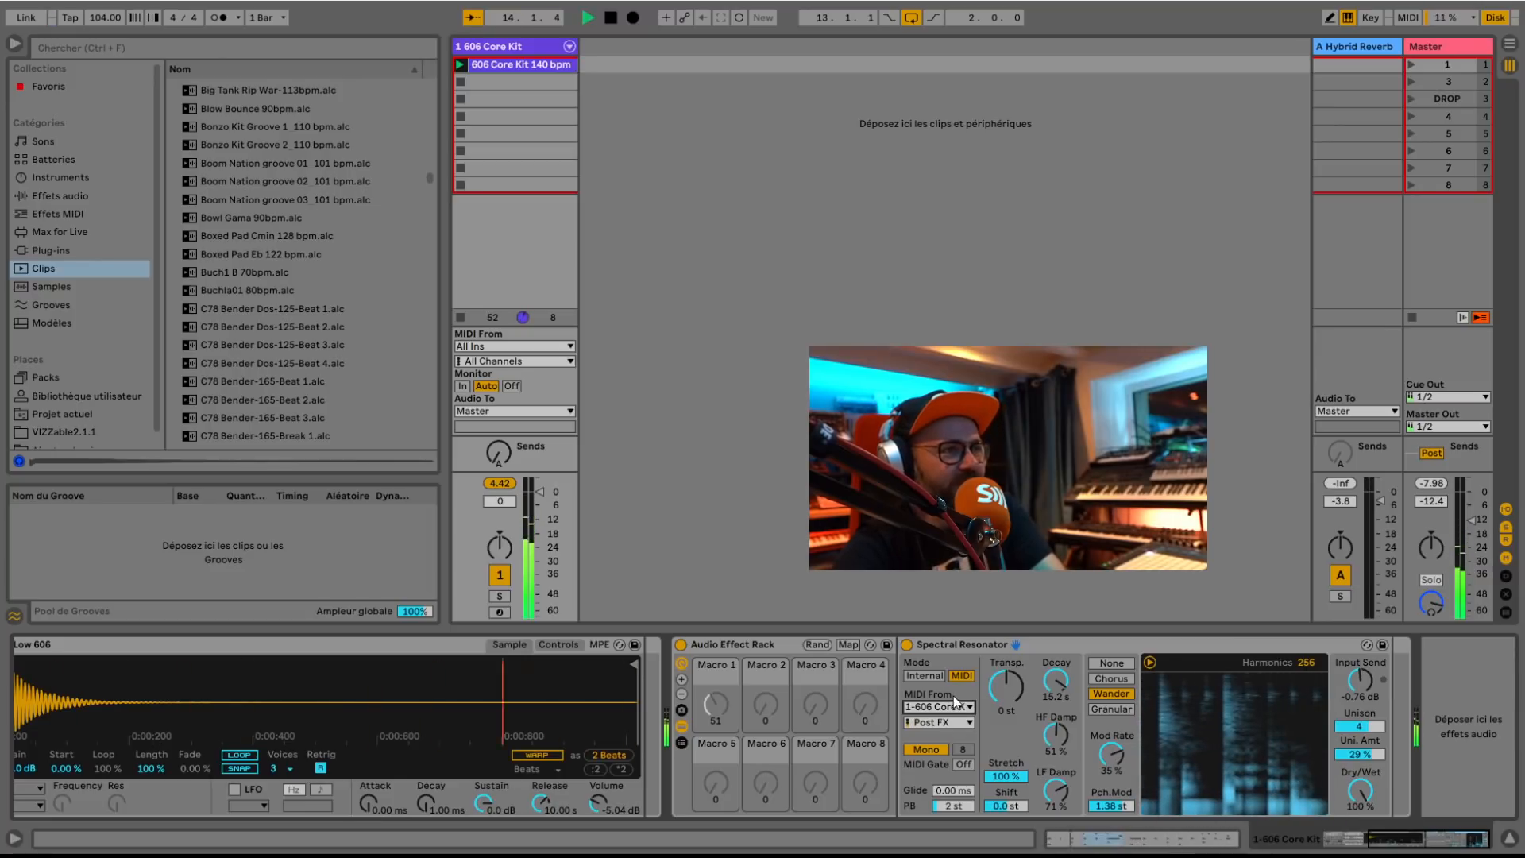
{"action": "double_click", "coordinate": [512, 66]}
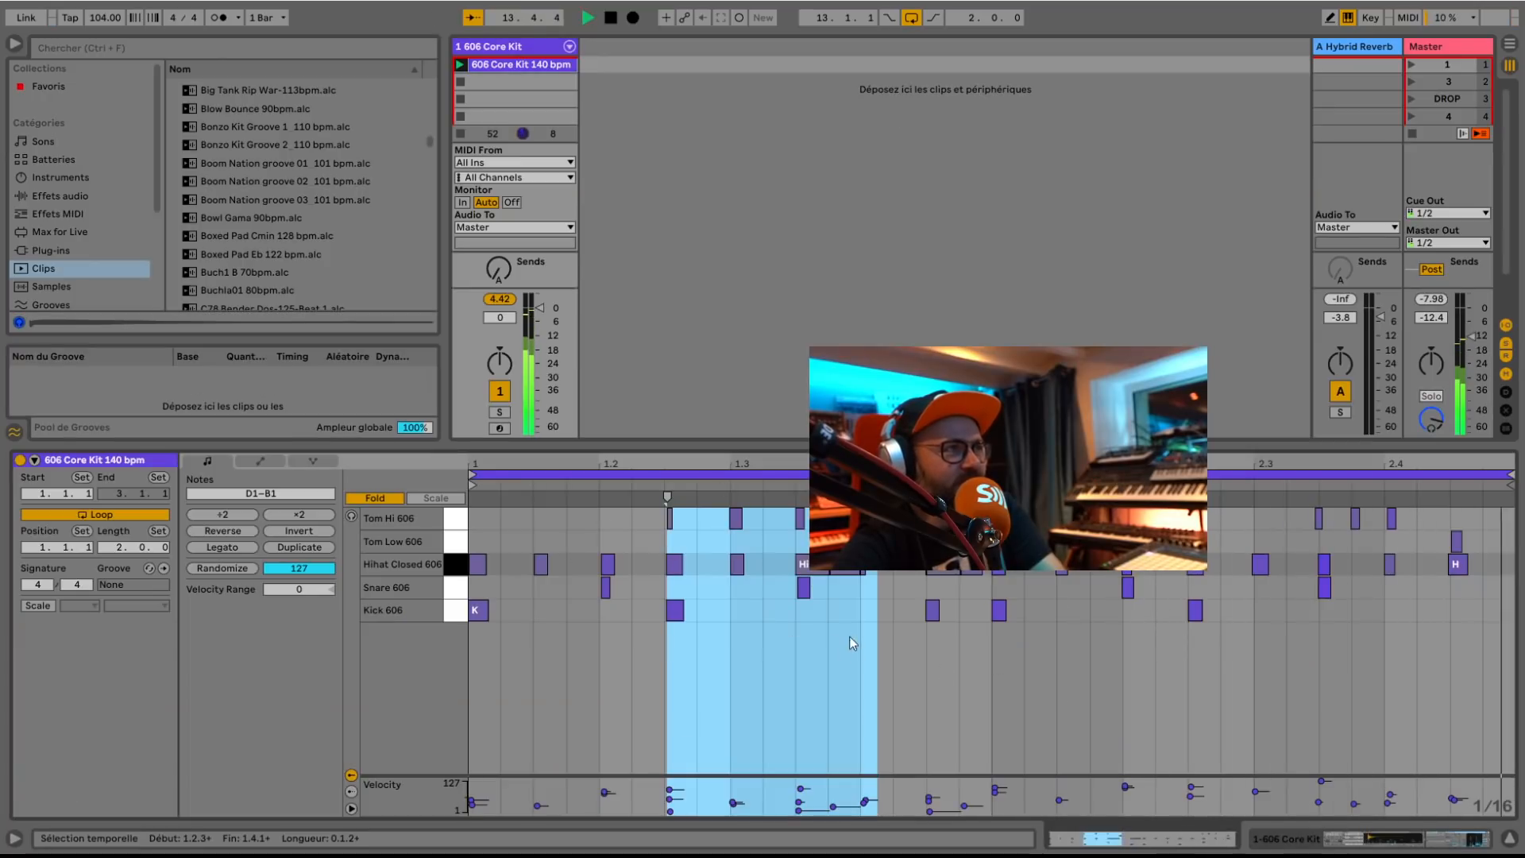
{"action": "left_click", "coordinate": [1287, 840]}
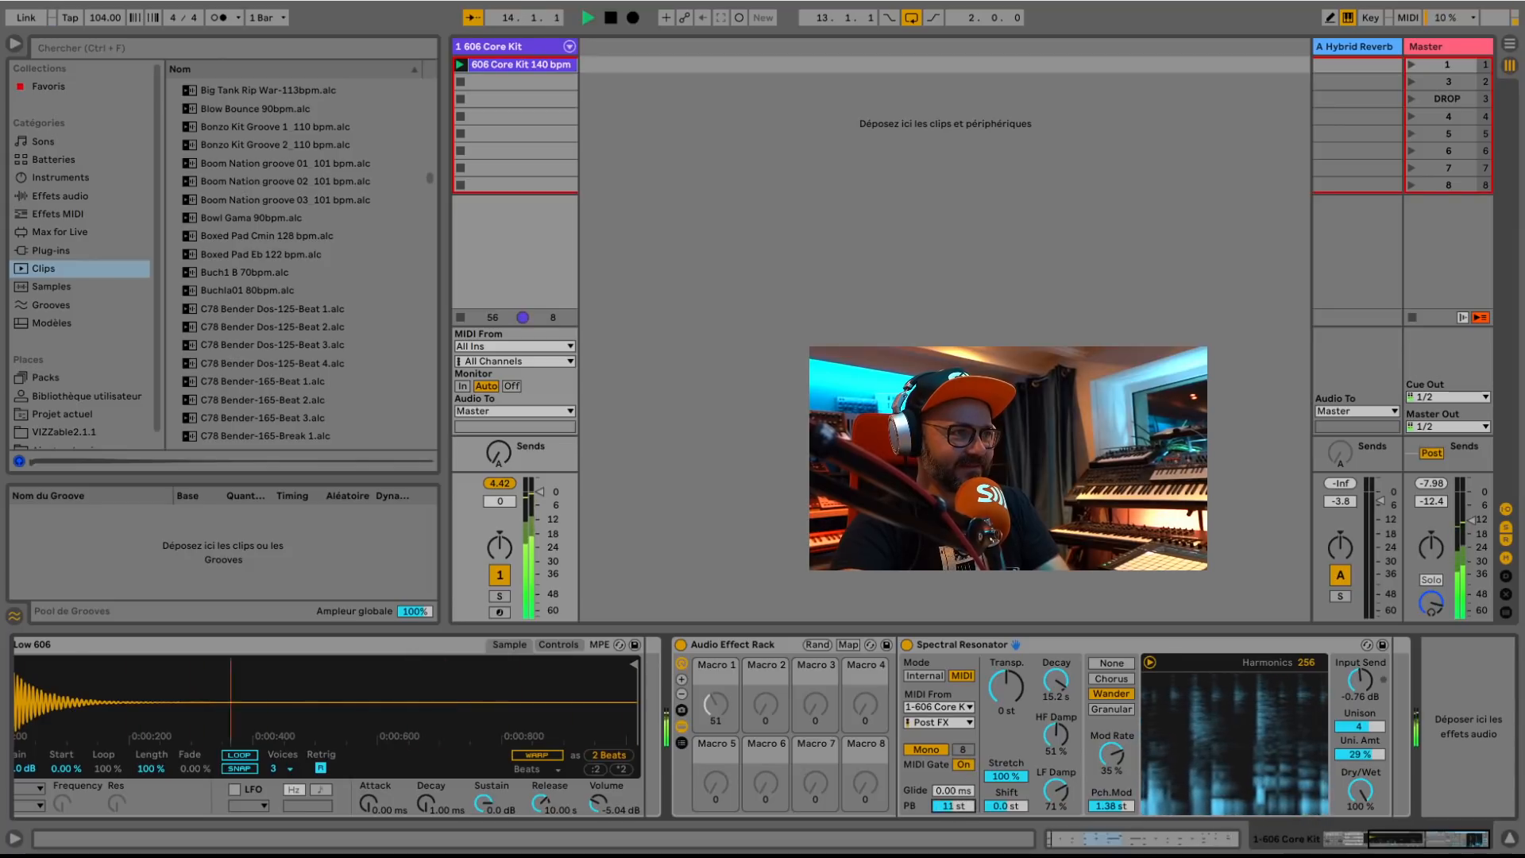
Set the resonator's Glide to 99.6 ms, pitch bend range to 5 st and transposition to -30 st
{"action": "left_click_drag", "start_coordinate": [980, 786], "coordinate": [979, 786]}
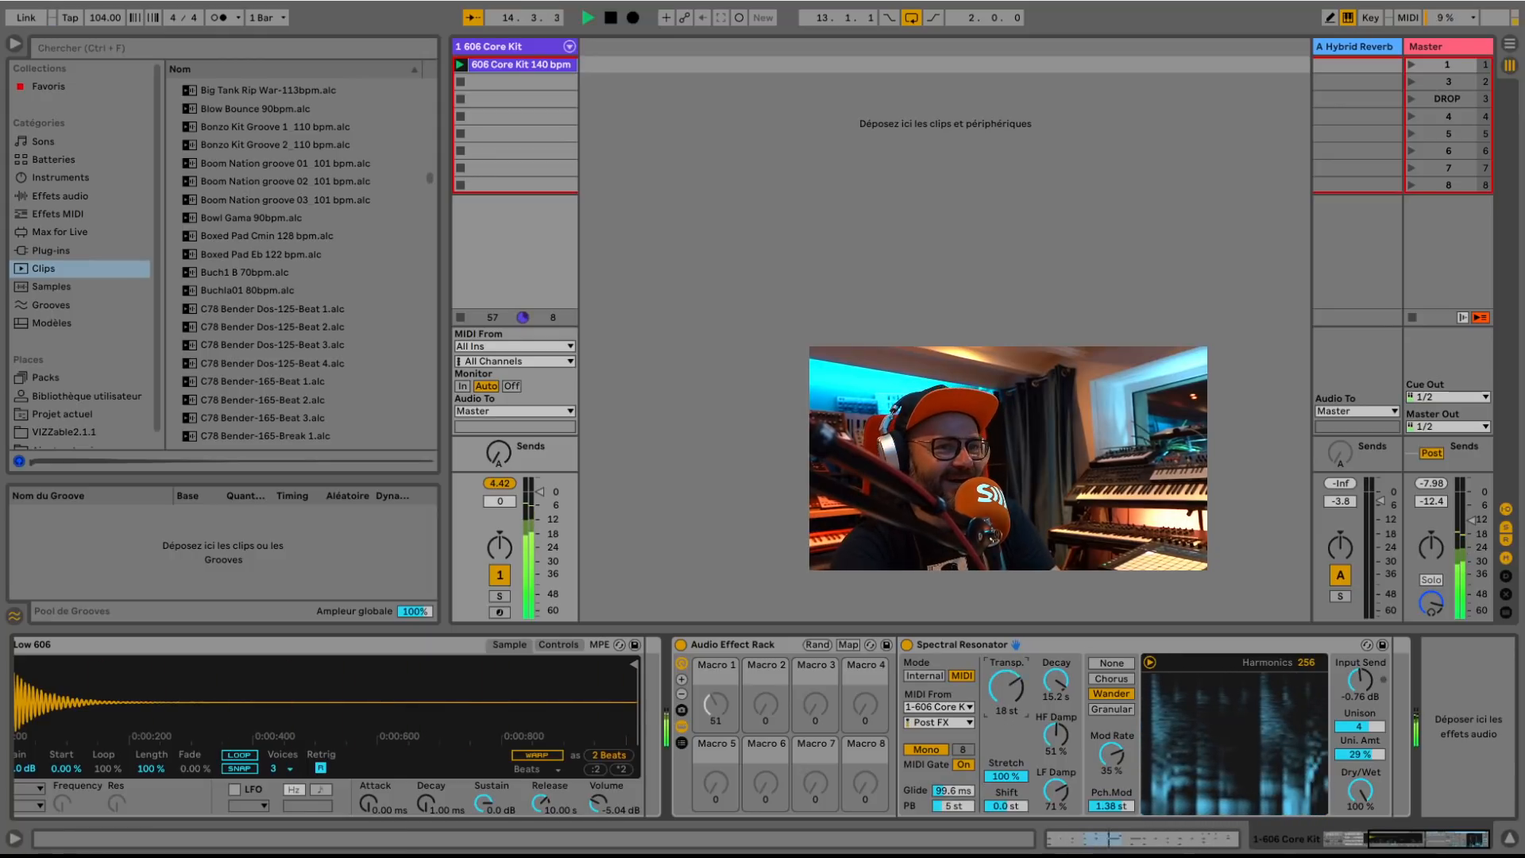
{"action": "left_click_drag", "start_coordinate": [1022, 695], "coordinate": [1022, 754]}
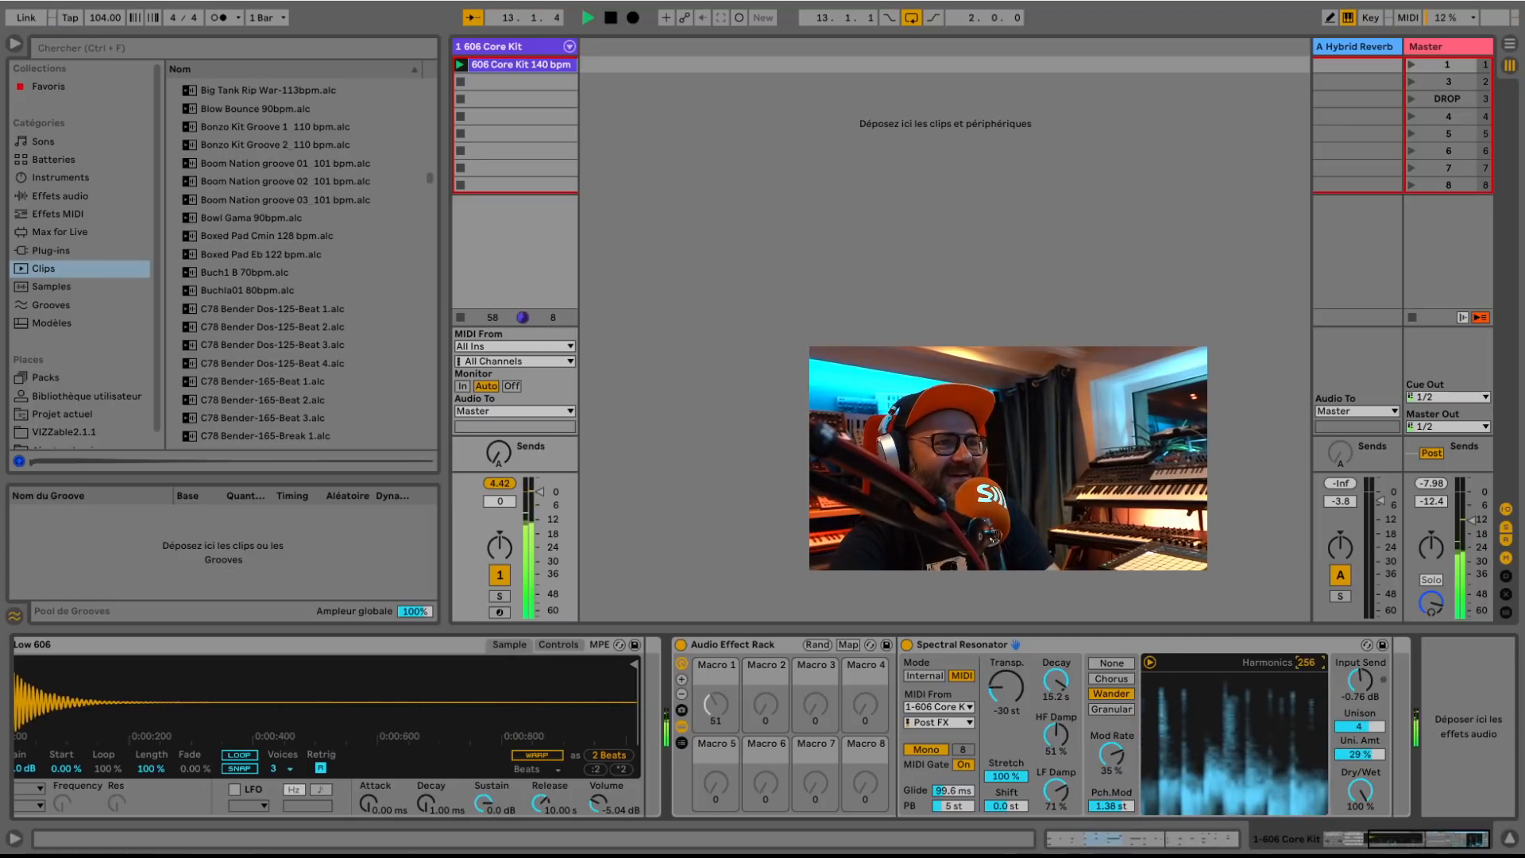
Try 47 harmonics in the resonator, raise them to 206 and switch its voice mode to Poly
{"action": "left_click", "coordinate": [1306, 661]}
{"action": "left_click_drag", "start_coordinate": [1307, 661], "coordinate": [1307, 764]}
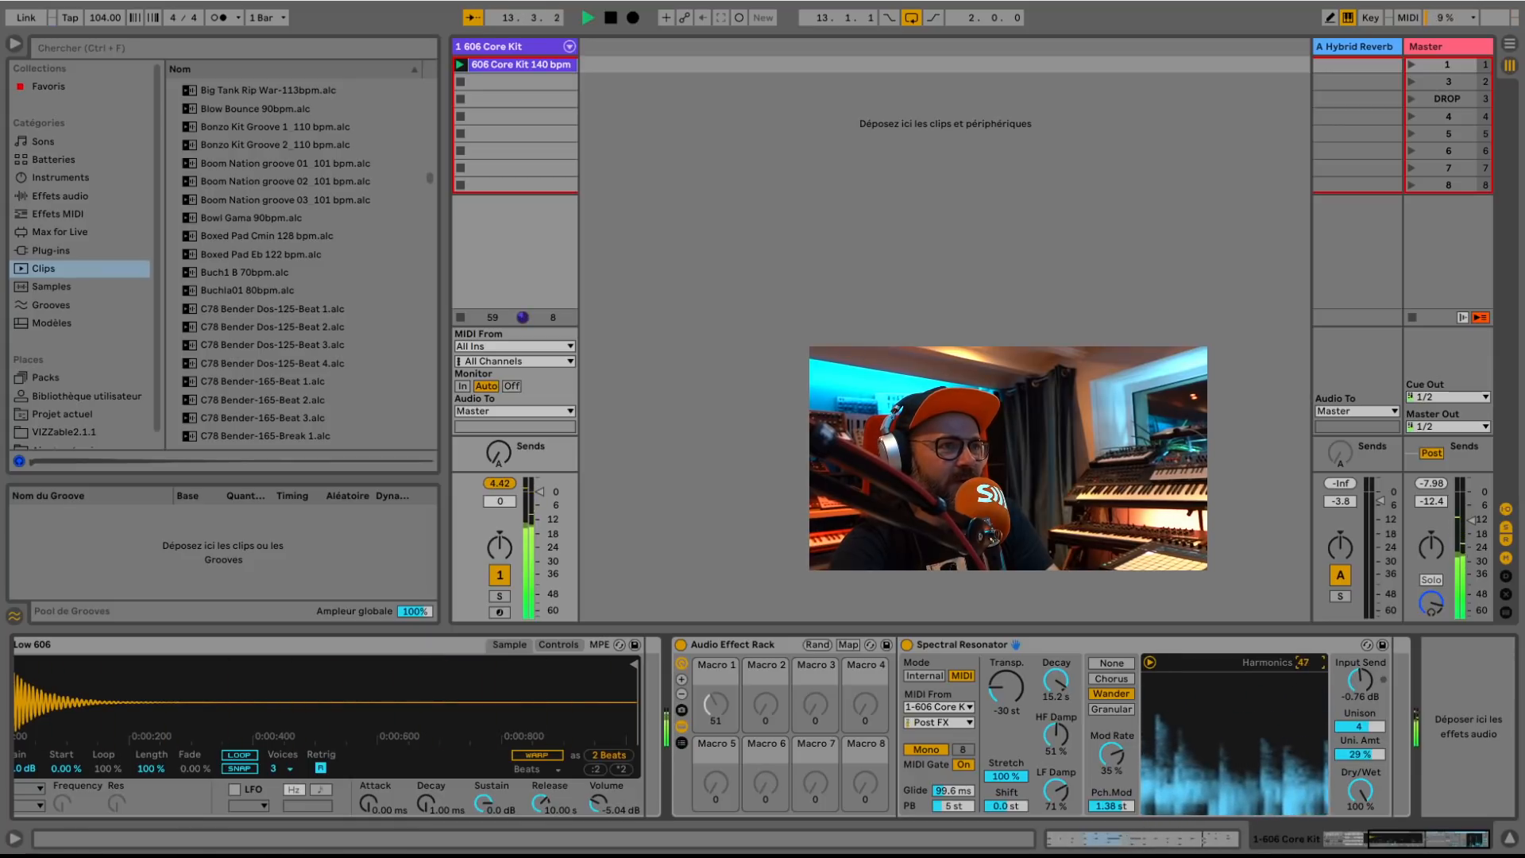
{"action": "left_click", "coordinate": [1149, 662]}
{"action": "left_click", "coordinate": [1149, 662]}
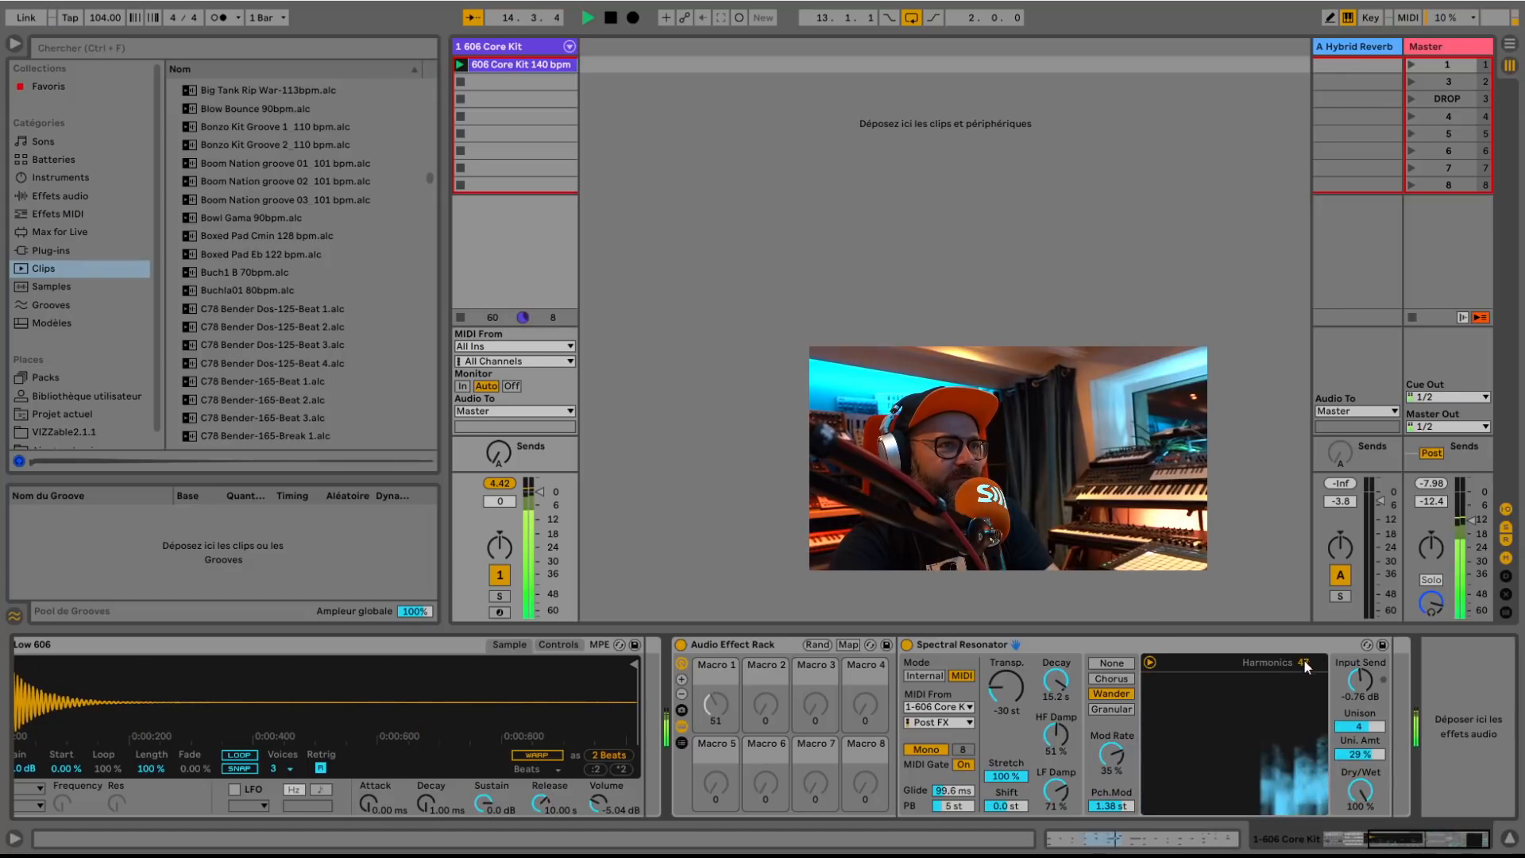
{"action": "left_click_drag", "start_coordinate": [1305, 663], "coordinate": [1304, 561]}
{"action": "key", "text": "space"}
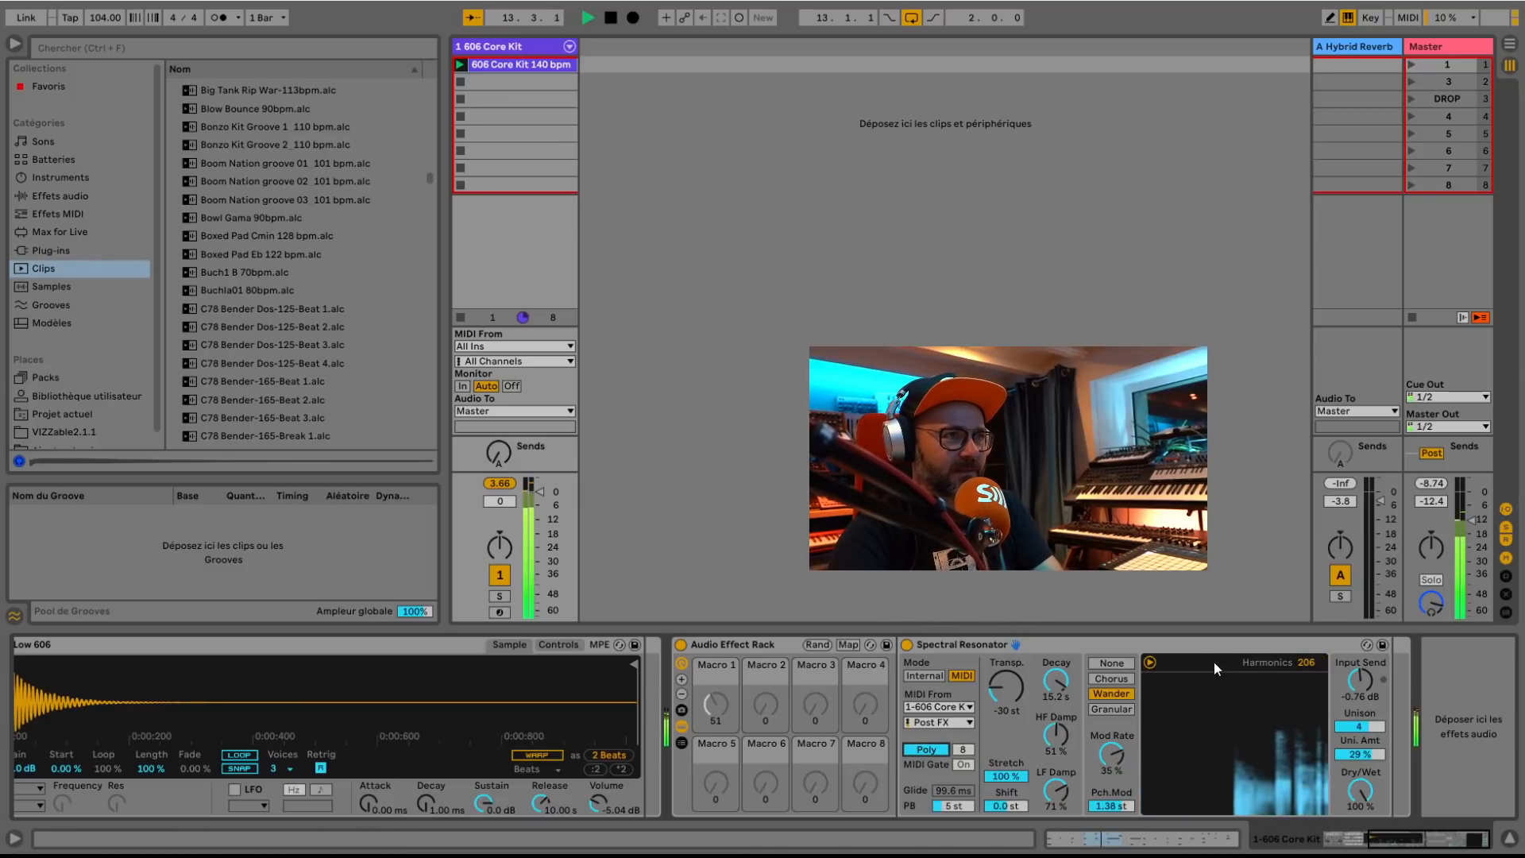
Set Harmonics to 256, HF Damp to 0.0 %, LF Damp to 4.8 %, decay to 123 ms and transposition to -6 st, with Granular modulation
{"action": "left_click", "coordinate": [1306, 661]}
{"action": "left_click_drag", "start_coordinate": [1306, 661], "coordinate": [1214, 687]}
{"action": "left_click_drag", "start_coordinate": [1056, 735], "coordinate": [1059, 834]}
{"action": "left_click_drag", "start_coordinate": [1310, 666], "coordinate": [1294, 647]}
{"action": "left_click_drag", "start_coordinate": [1055, 681], "coordinate": [1006, 647]}
{"action": "left_click", "coordinate": [1104, 708]}
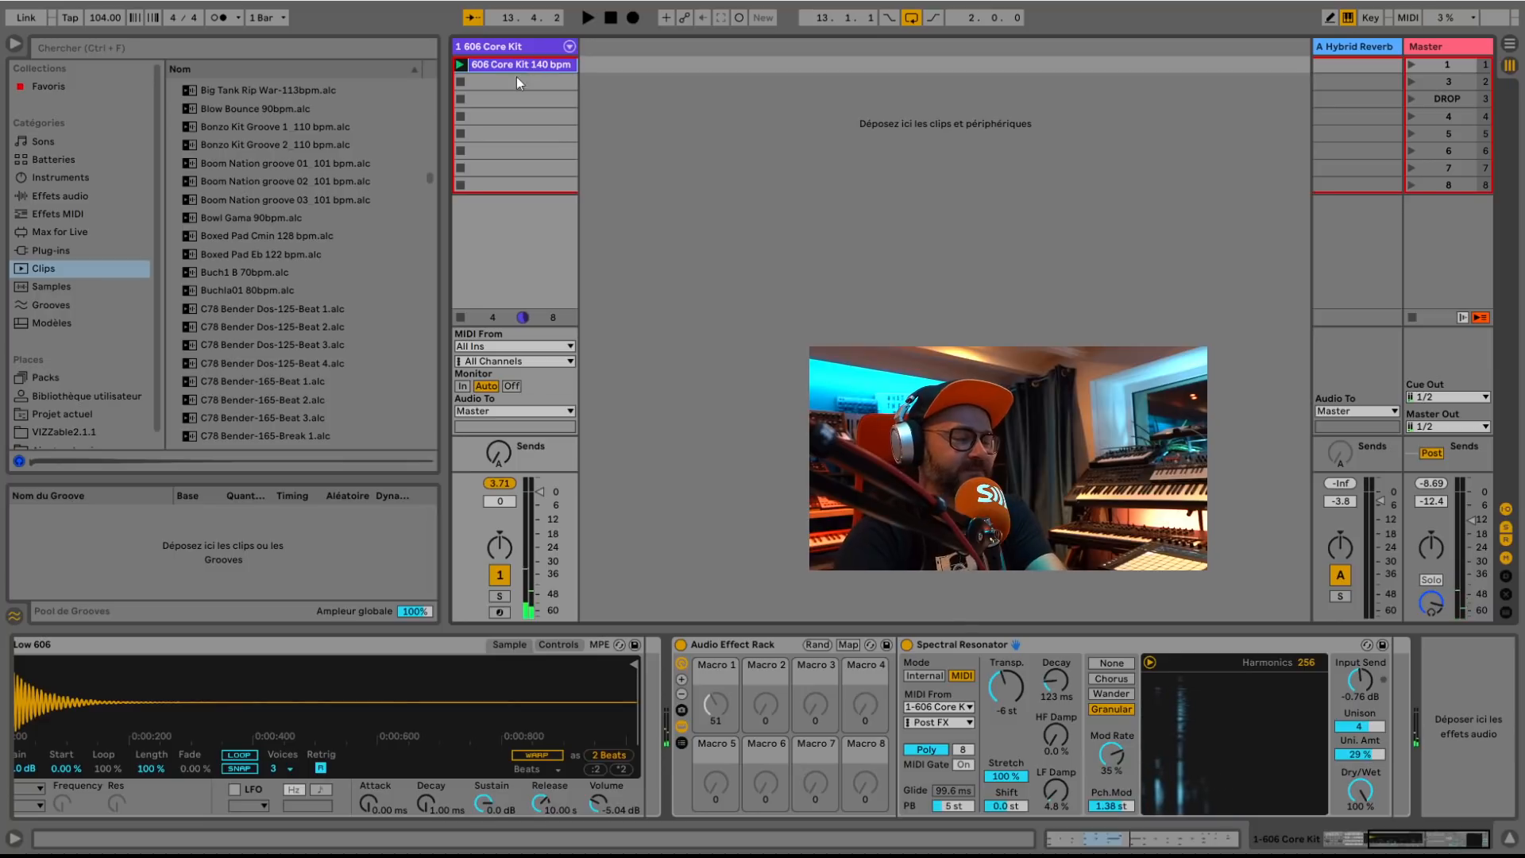
Replace the 606 Core Kit 140 bpm clip in the first slot with C78 Bender Dos-125-Beat 2.alc
{"action": "key", "text": "Delete"}
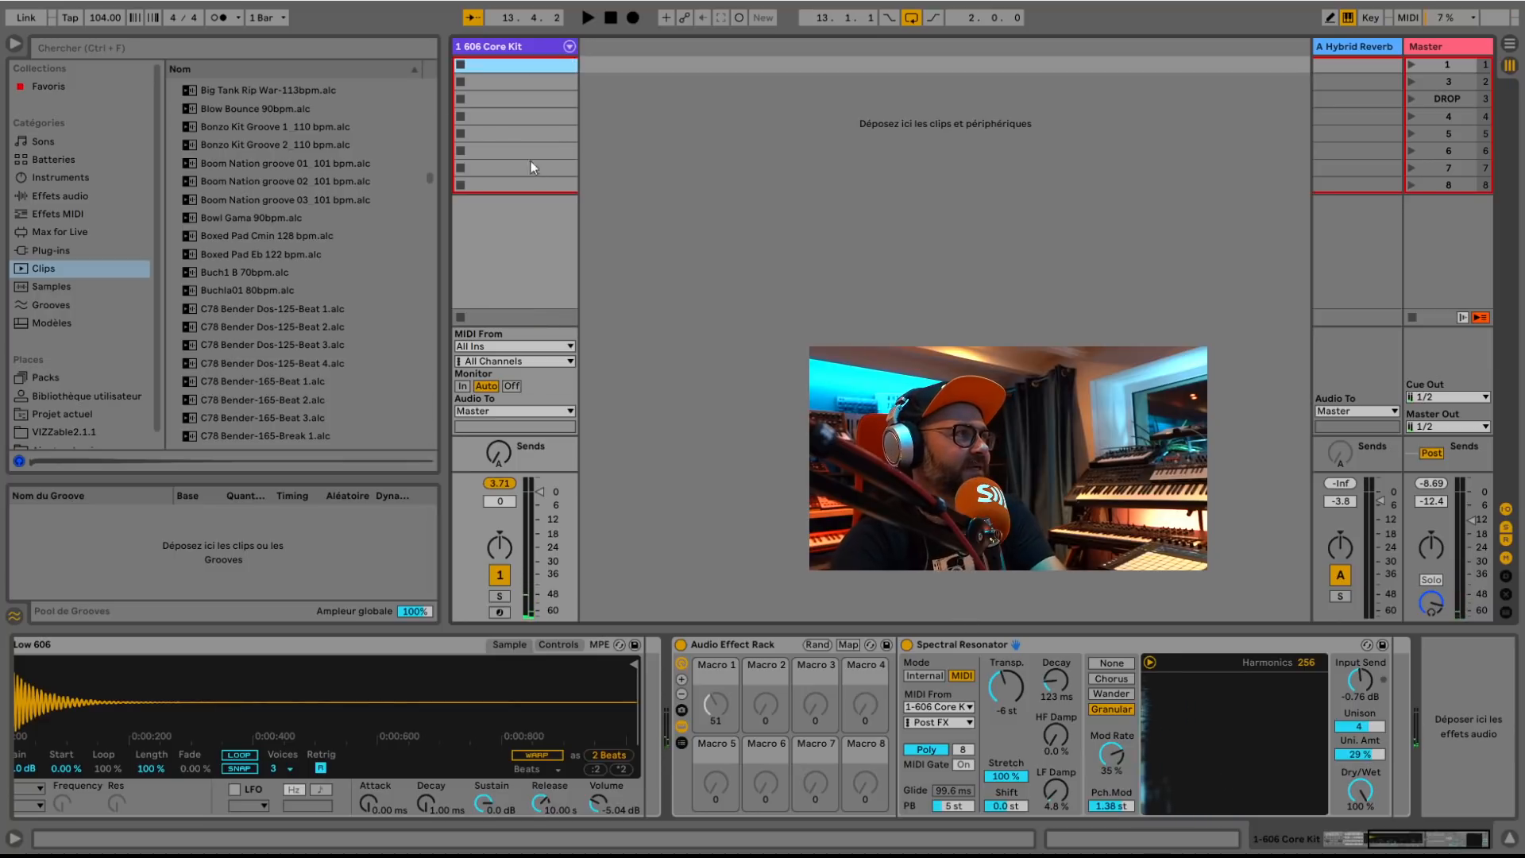
{"action": "left_click", "coordinate": [268, 327]}
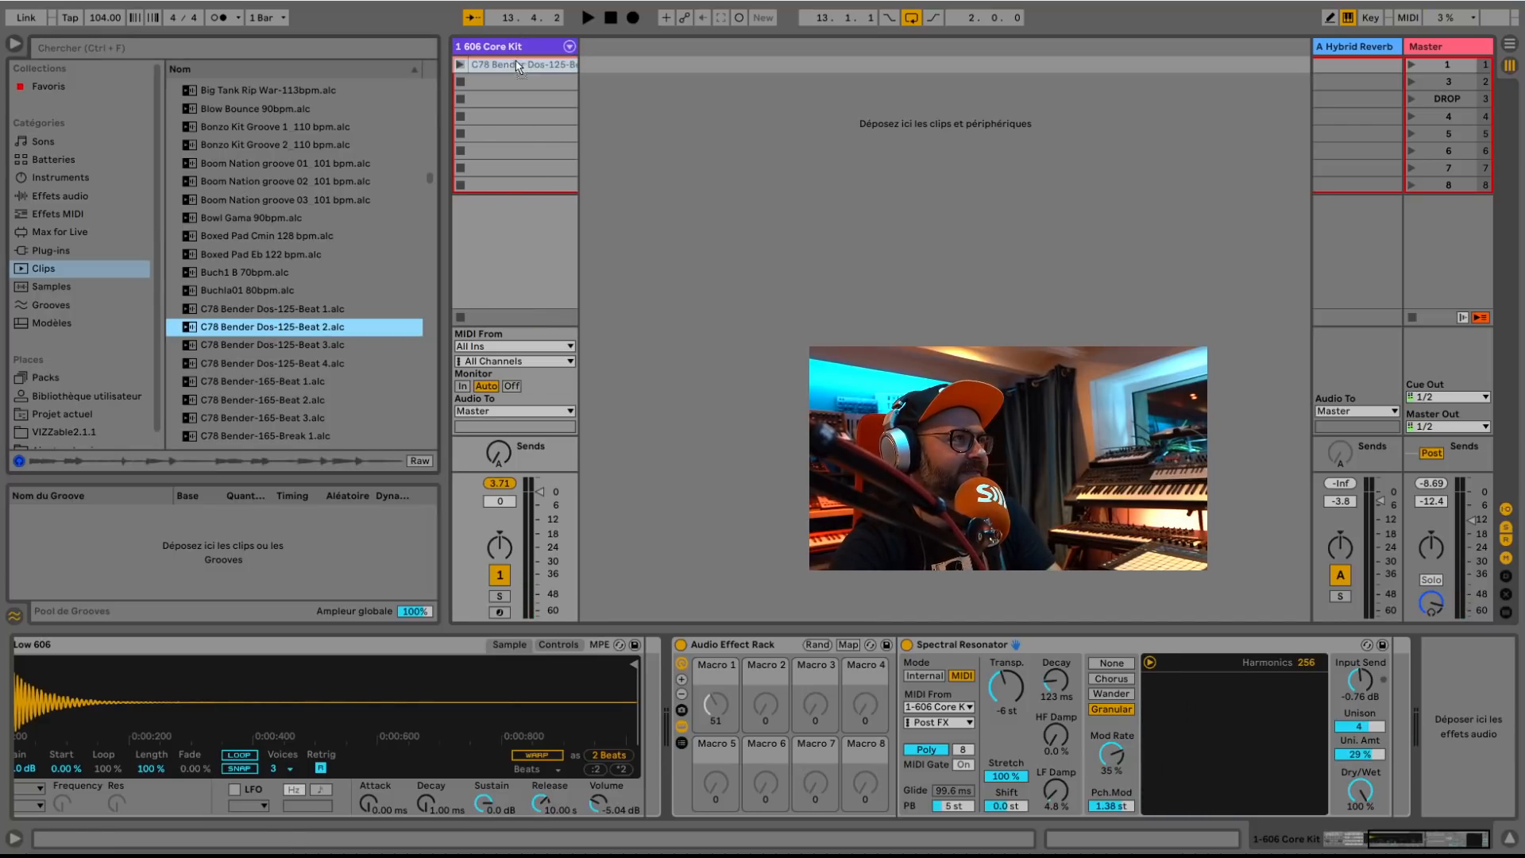
{"action": "left_click_drag", "start_coordinate": [518, 66], "coordinate": [513, 67]}
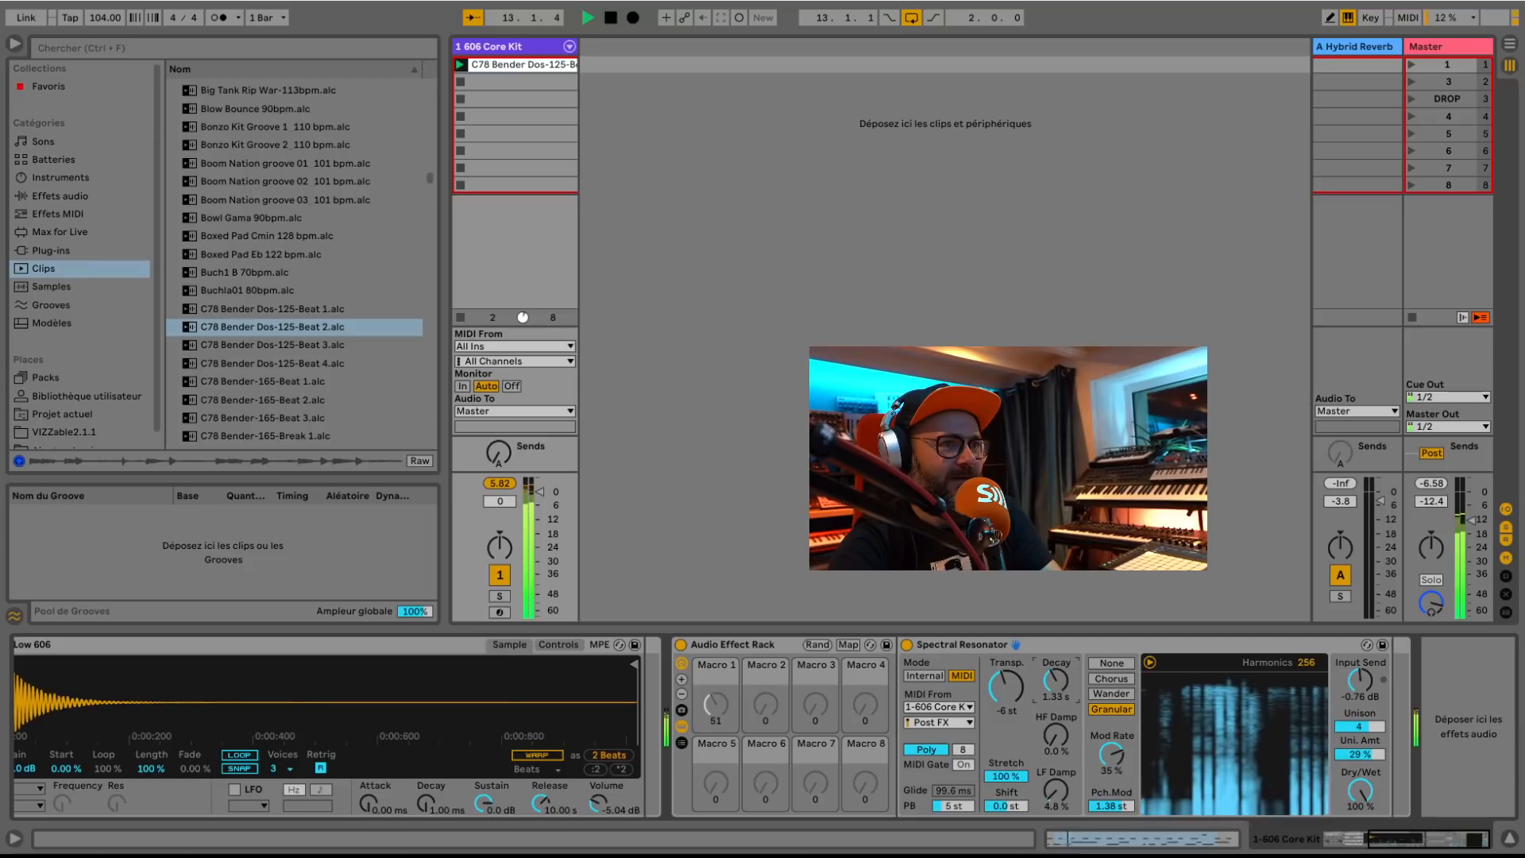
Set the resonator's decay to 1.66 s and lower its transposition to -48 st on the playing drum clip
{"action": "left_click_drag", "start_coordinate": [1015, 693], "coordinate": [1014, 635]}
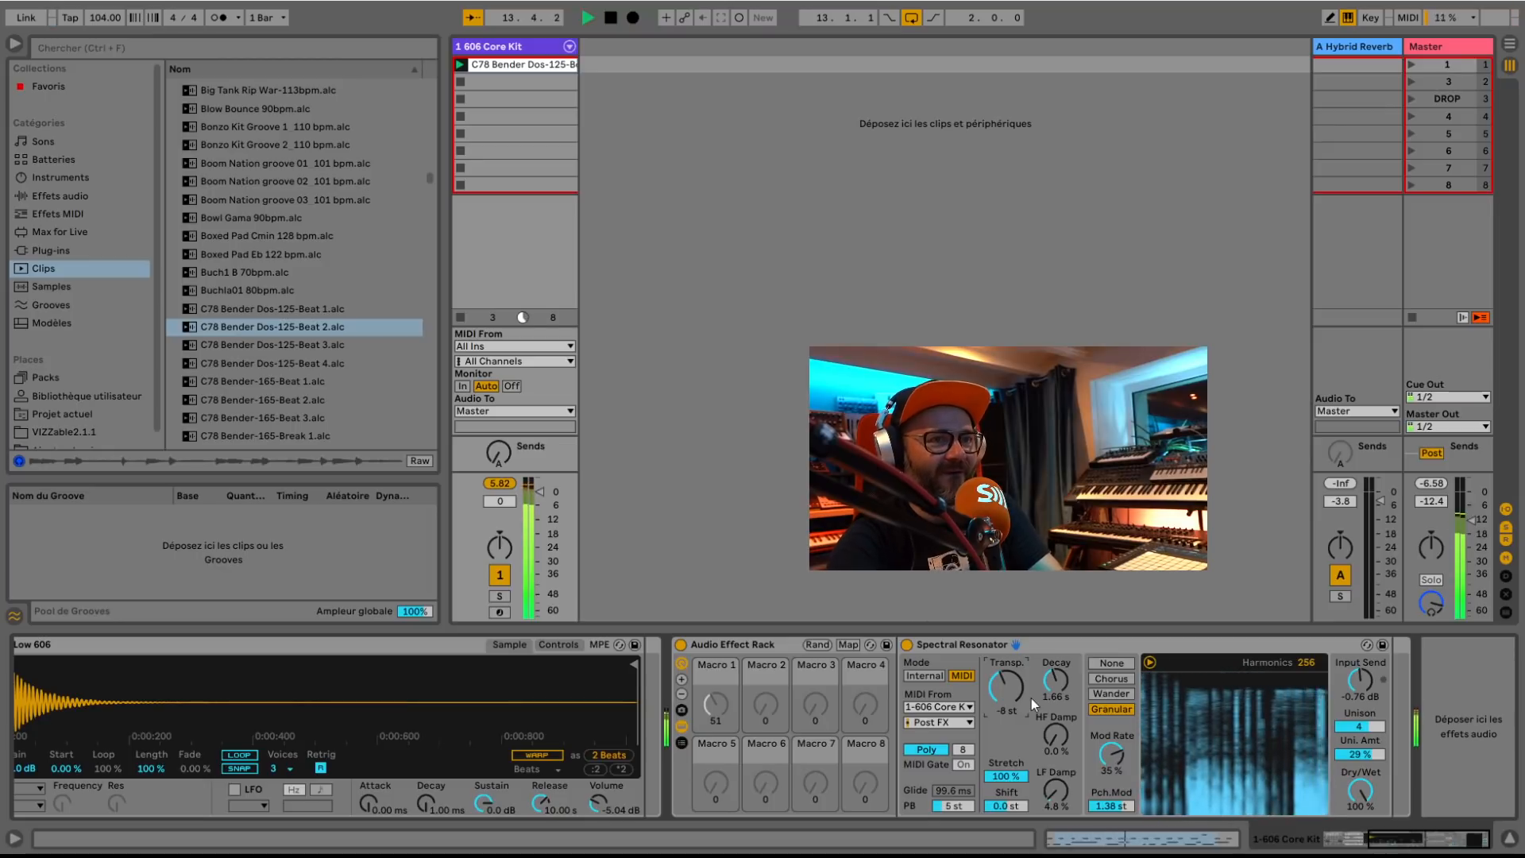
{"action": "left_click_drag", "start_coordinate": [1010, 703], "coordinate": [1010, 610]}
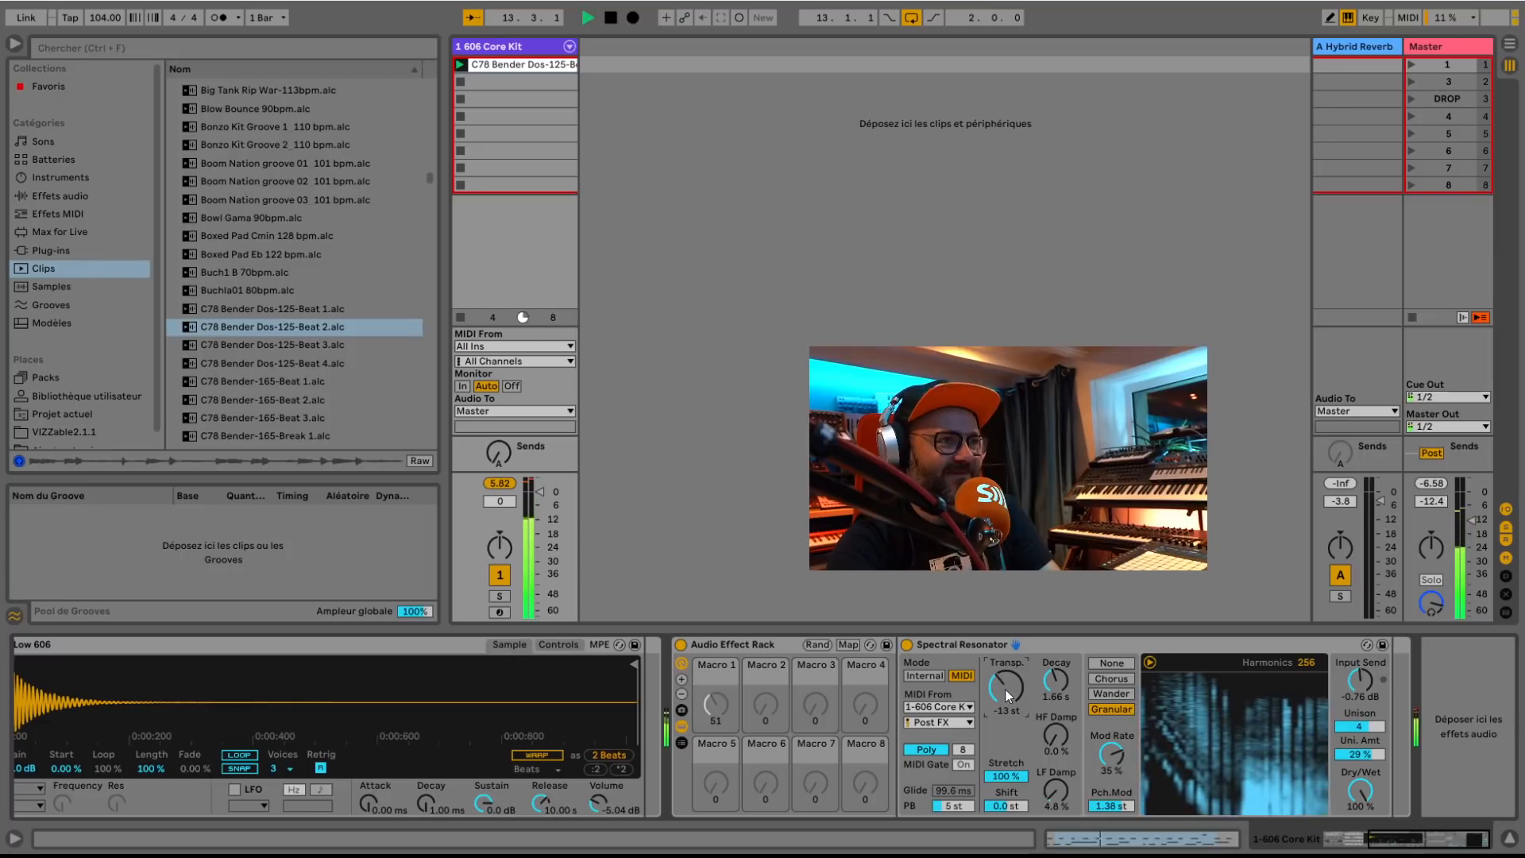
{"action": "left_click_drag", "start_coordinate": [1006, 688], "coordinate": [1006, 636]}
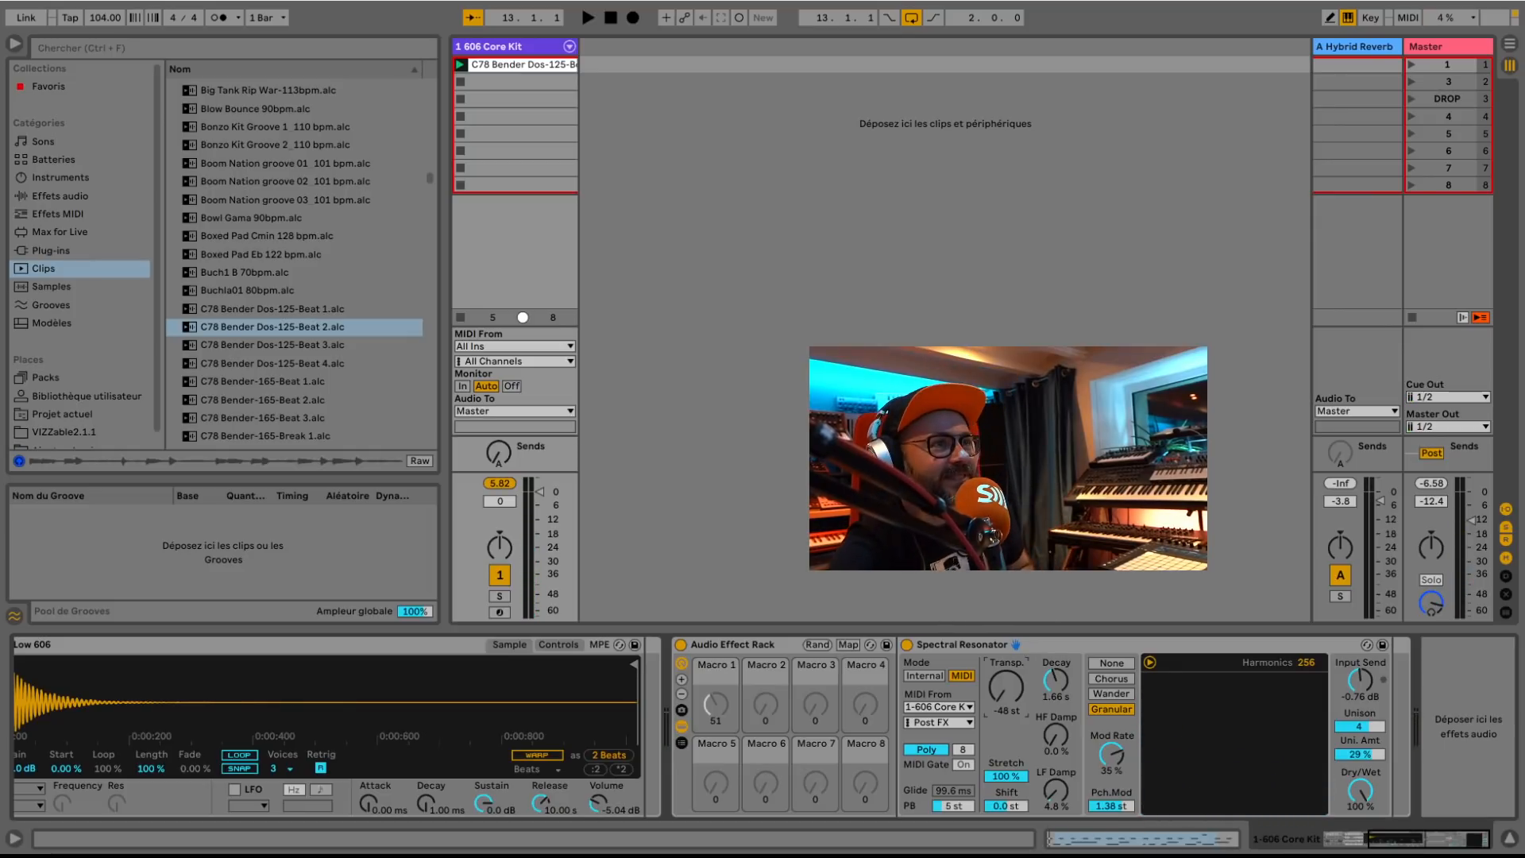
Insert an audio track after the 606 Core Kit track and show the start of the sample library
{"action": "right_click", "coordinate": [623, 97]}
{"action": "left_click", "coordinate": [679, 112]}
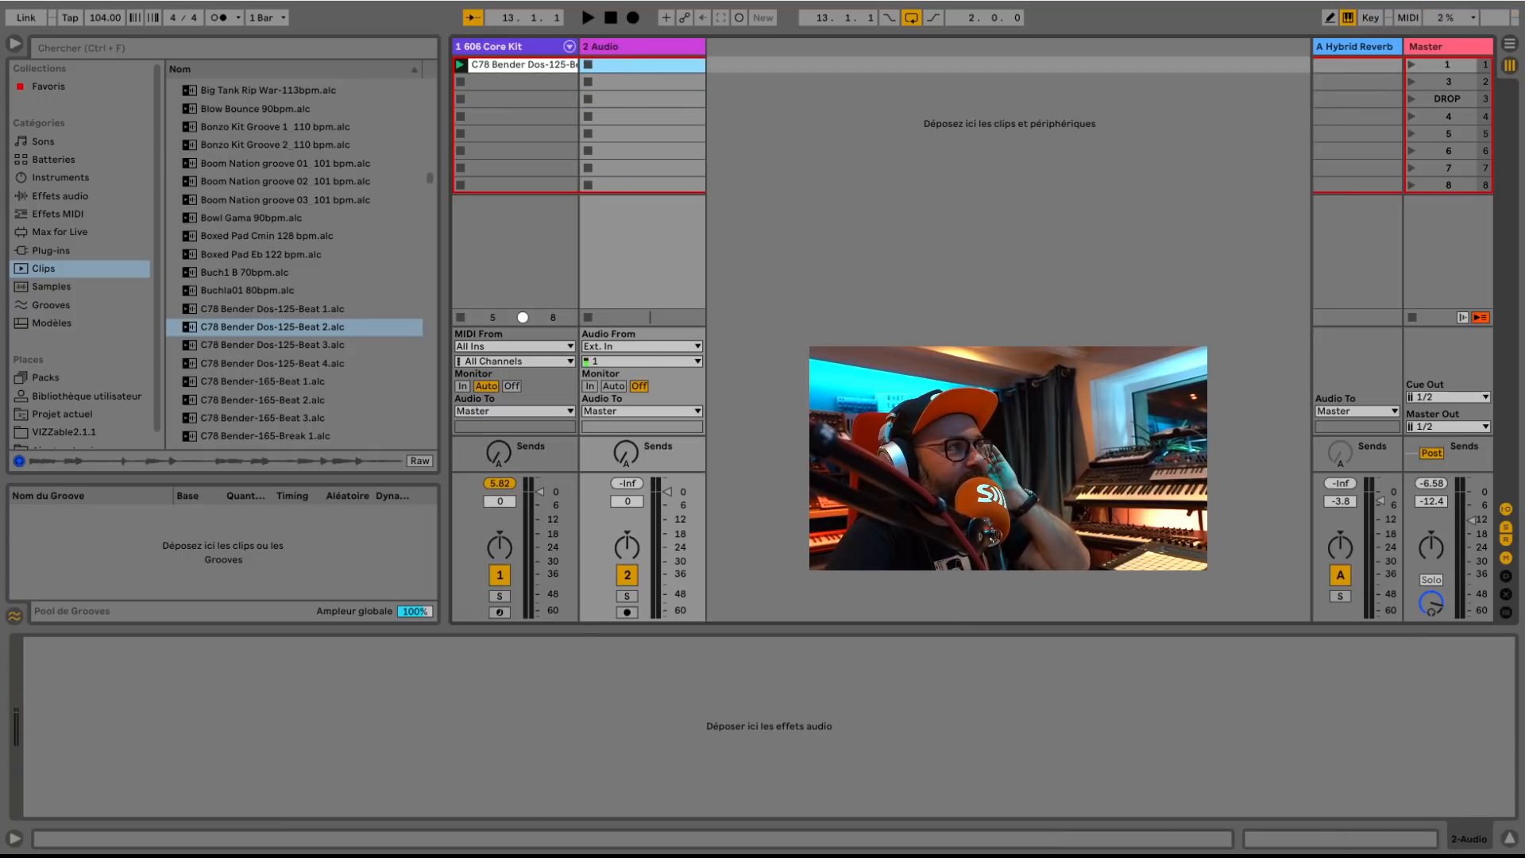
{"action": "left_click", "coordinate": [49, 178]}
{"action": "left_click", "coordinate": [54, 197]}
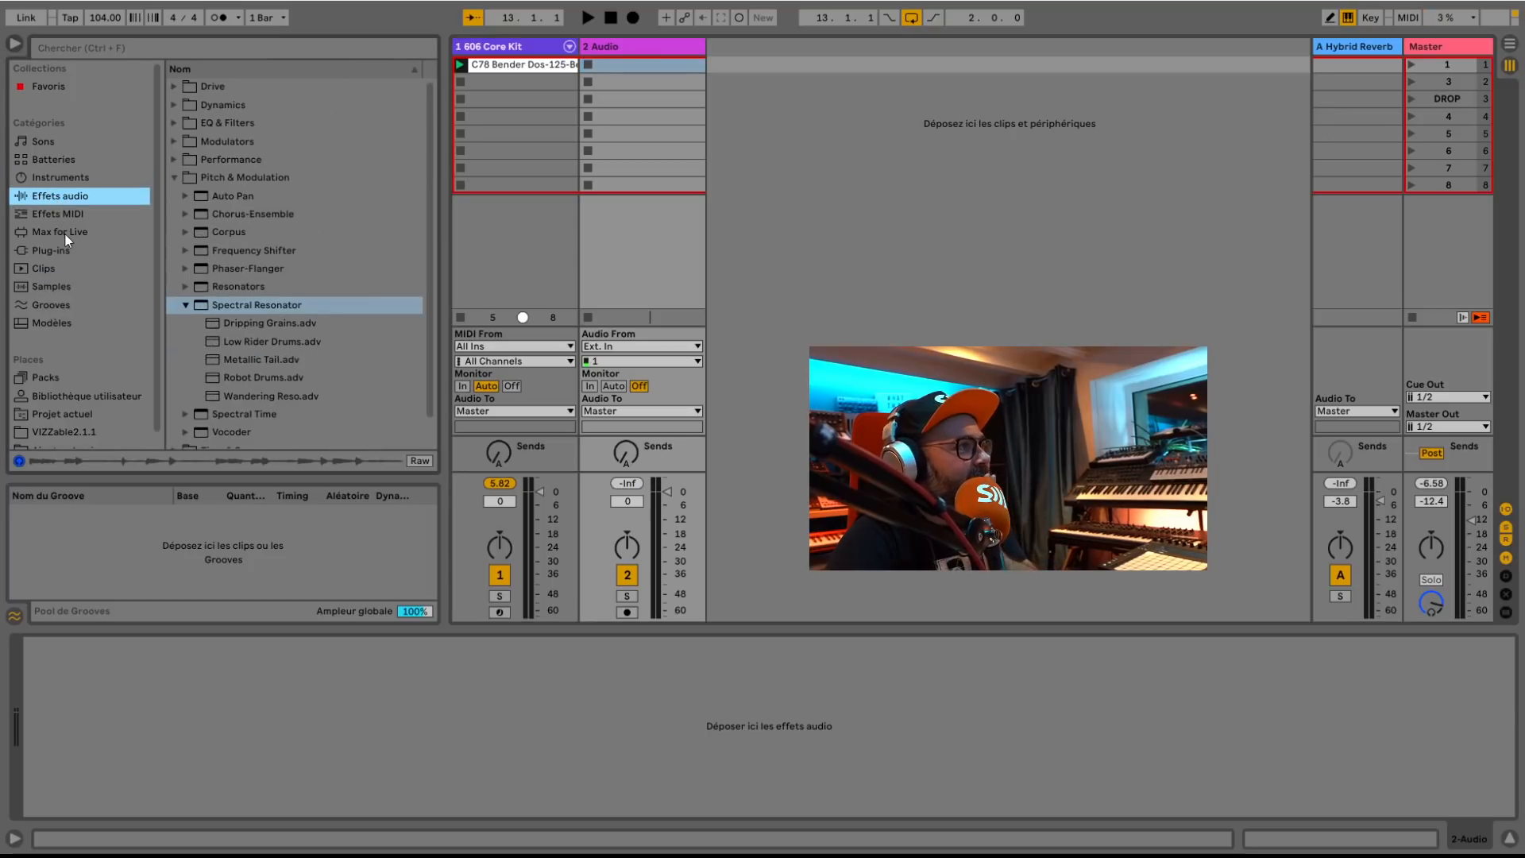
{"action": "left_click", "coordinate": [53, 288]}
{"action": "scroll", "coordinate": [241, 154], "scroll_direction": "down", "scroll_amount": 6}
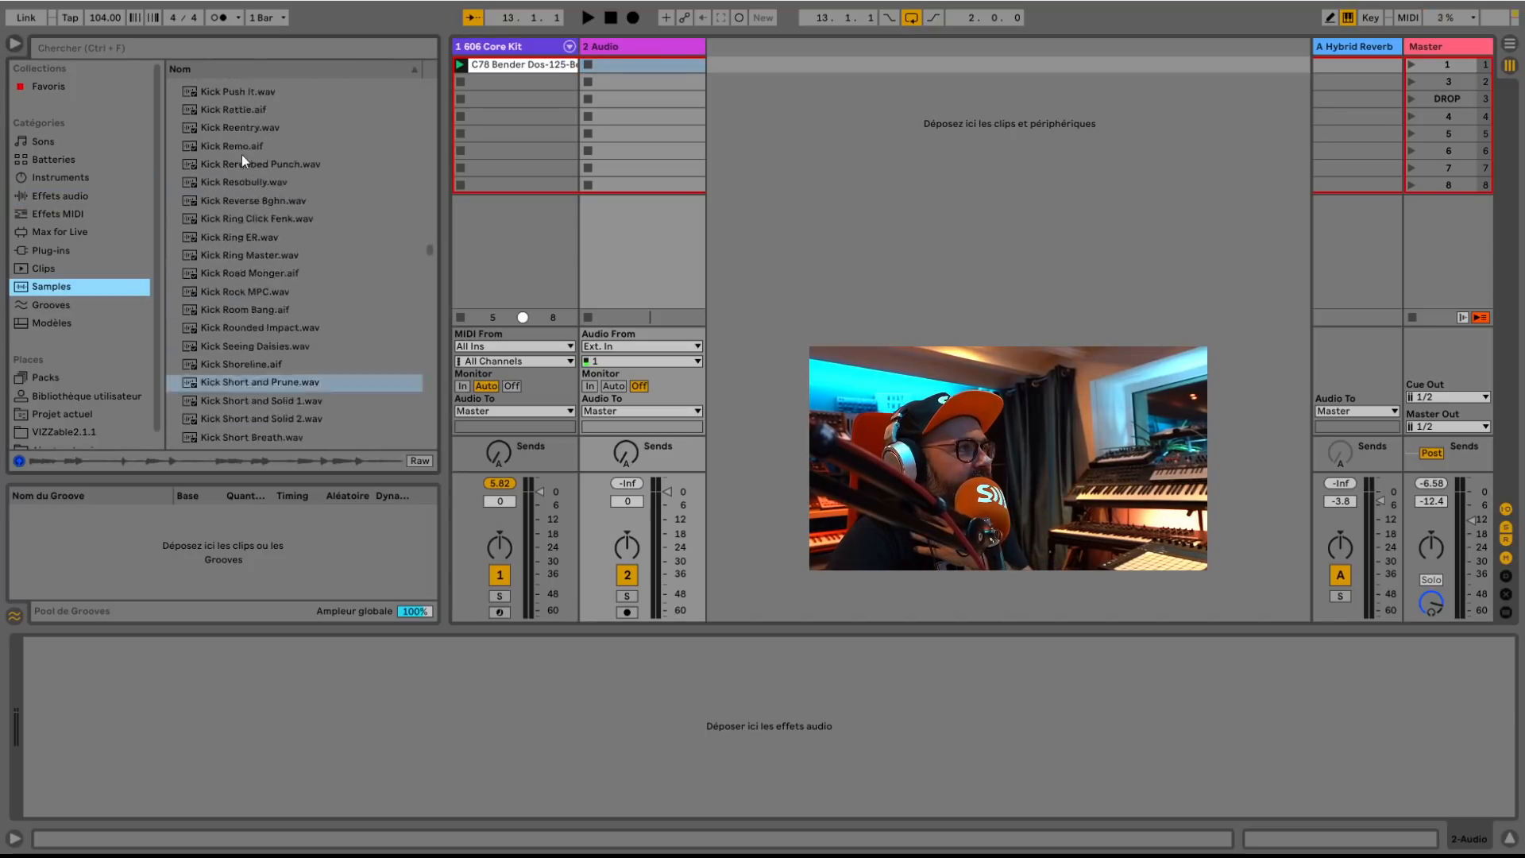
{"action": "left_click_drag", "start_coordinate": [431, 255], "coordinate": [422, 64]}
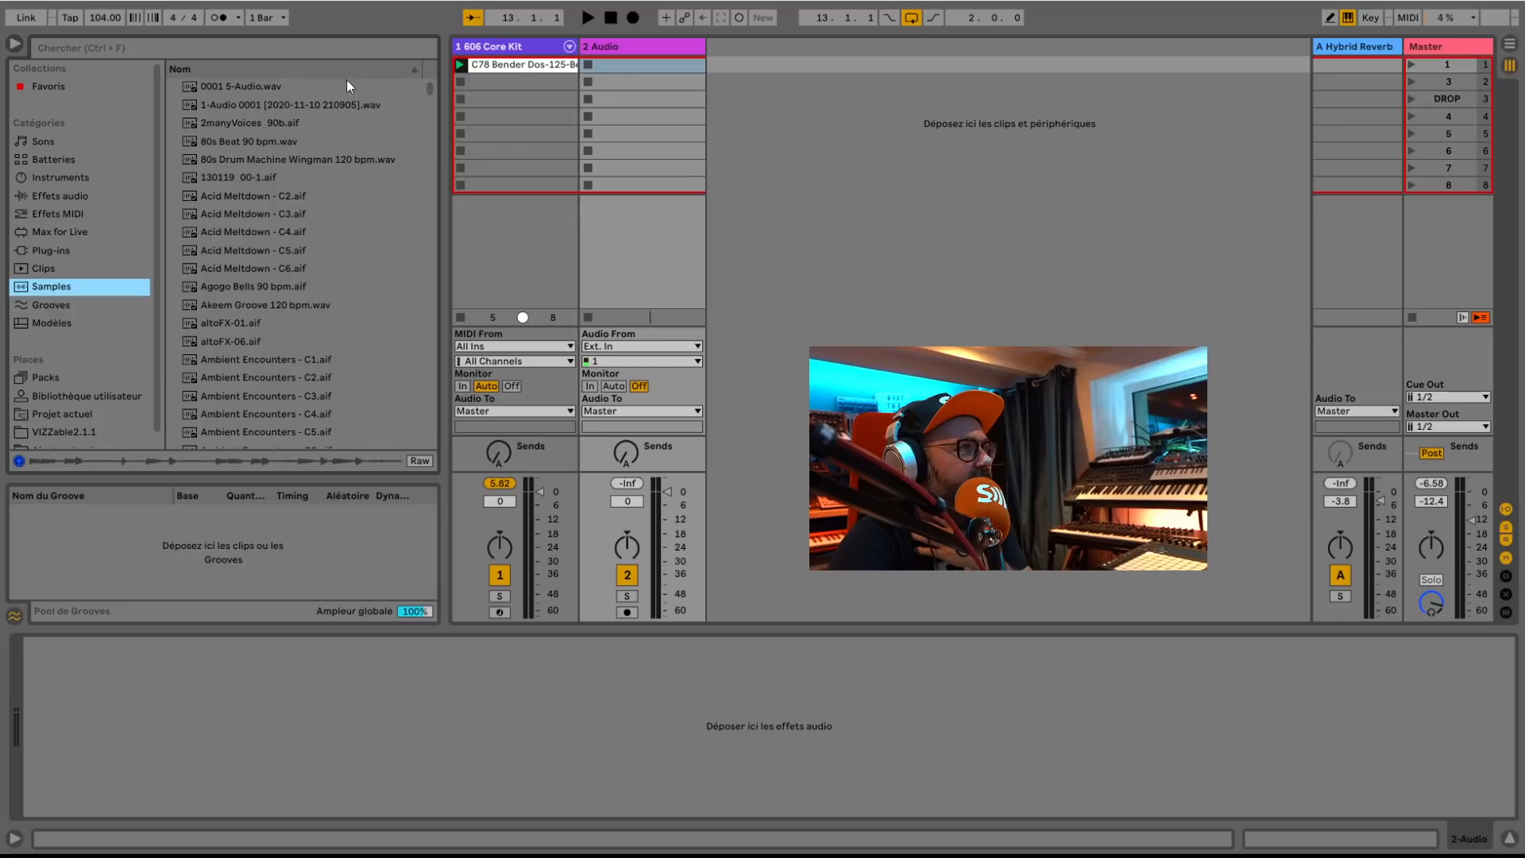
Browse the sample library and preview candidates, including Tabla SP 2.wav, Synth Wave Riser.aif and Synth Swell F.aif
{"action": "left_click", "coordinate": [284, 89]}
{"action": "scroll", "coordinate": [307, 284], "scroll_direction": "down", "scroll_amount": 10}
{"action": "scroll", "coordinate": [306, 296], "scroll_direction": "down", "scroll_amount": 15}
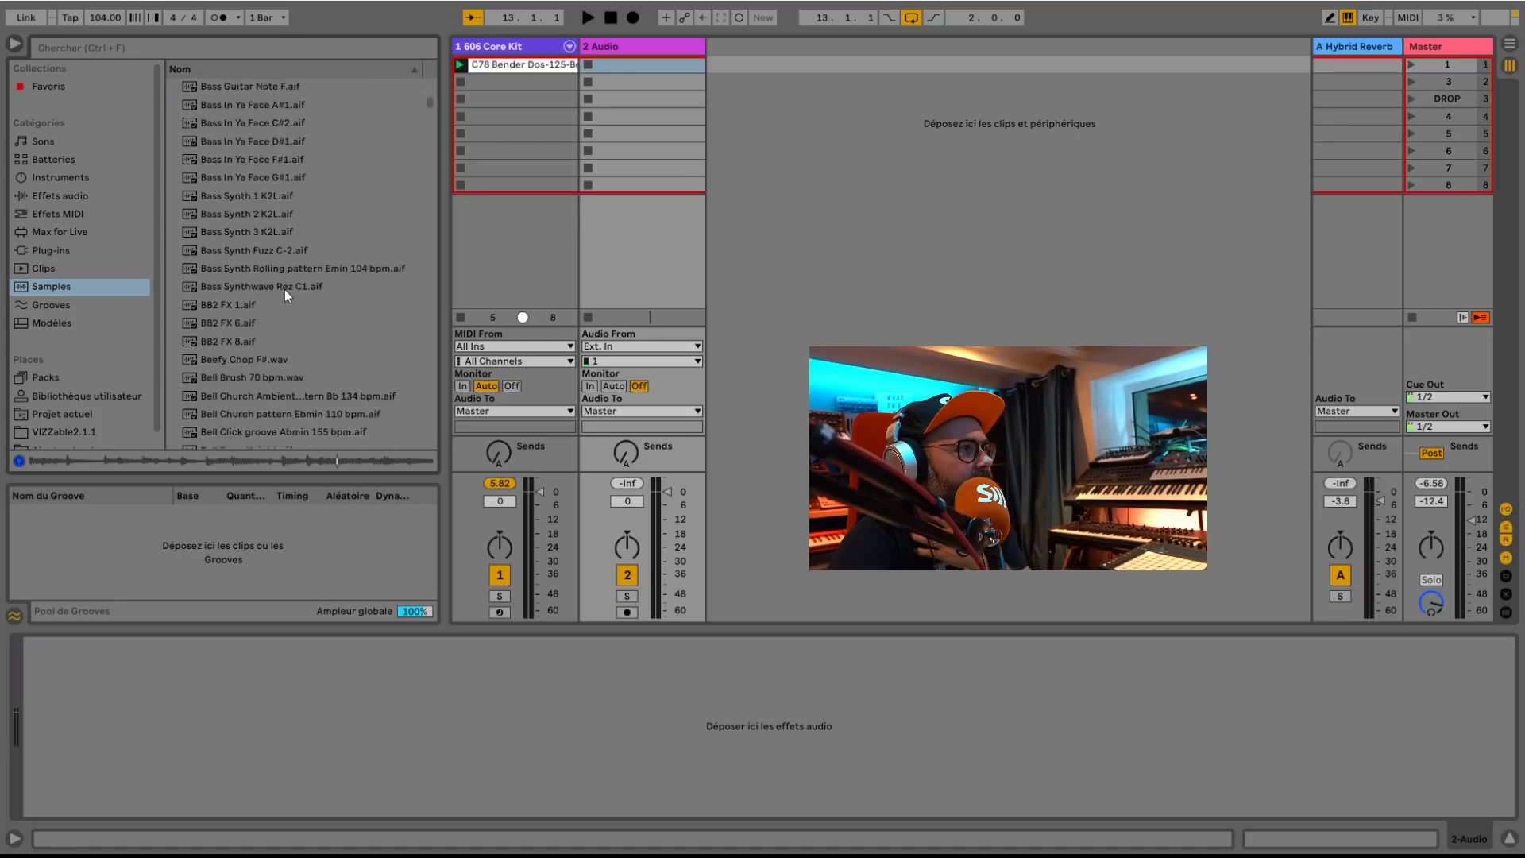
{"action": "scroll", "coordinate": [426, 119], "scroll_direction": "down", "scroll_amount": 1}
{"action": "left_click_drag", "start_coordinate": [431, 108], "coordinate": [392, 393]}
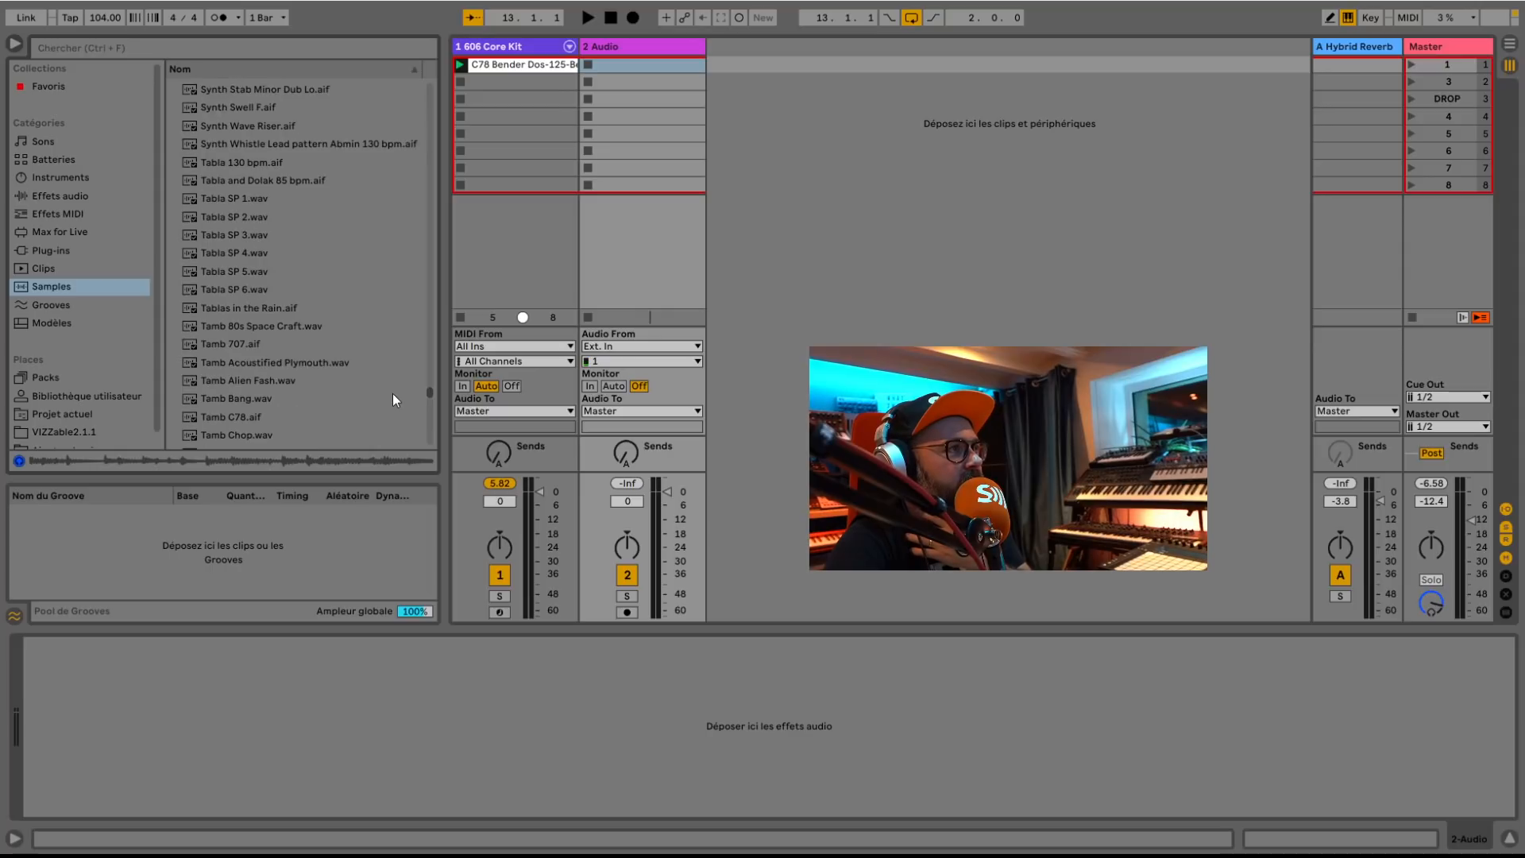
{"action": "left_click", "coordinate": [219, 217]}
{"action": "left_click", "coordinate": [211, 127]}
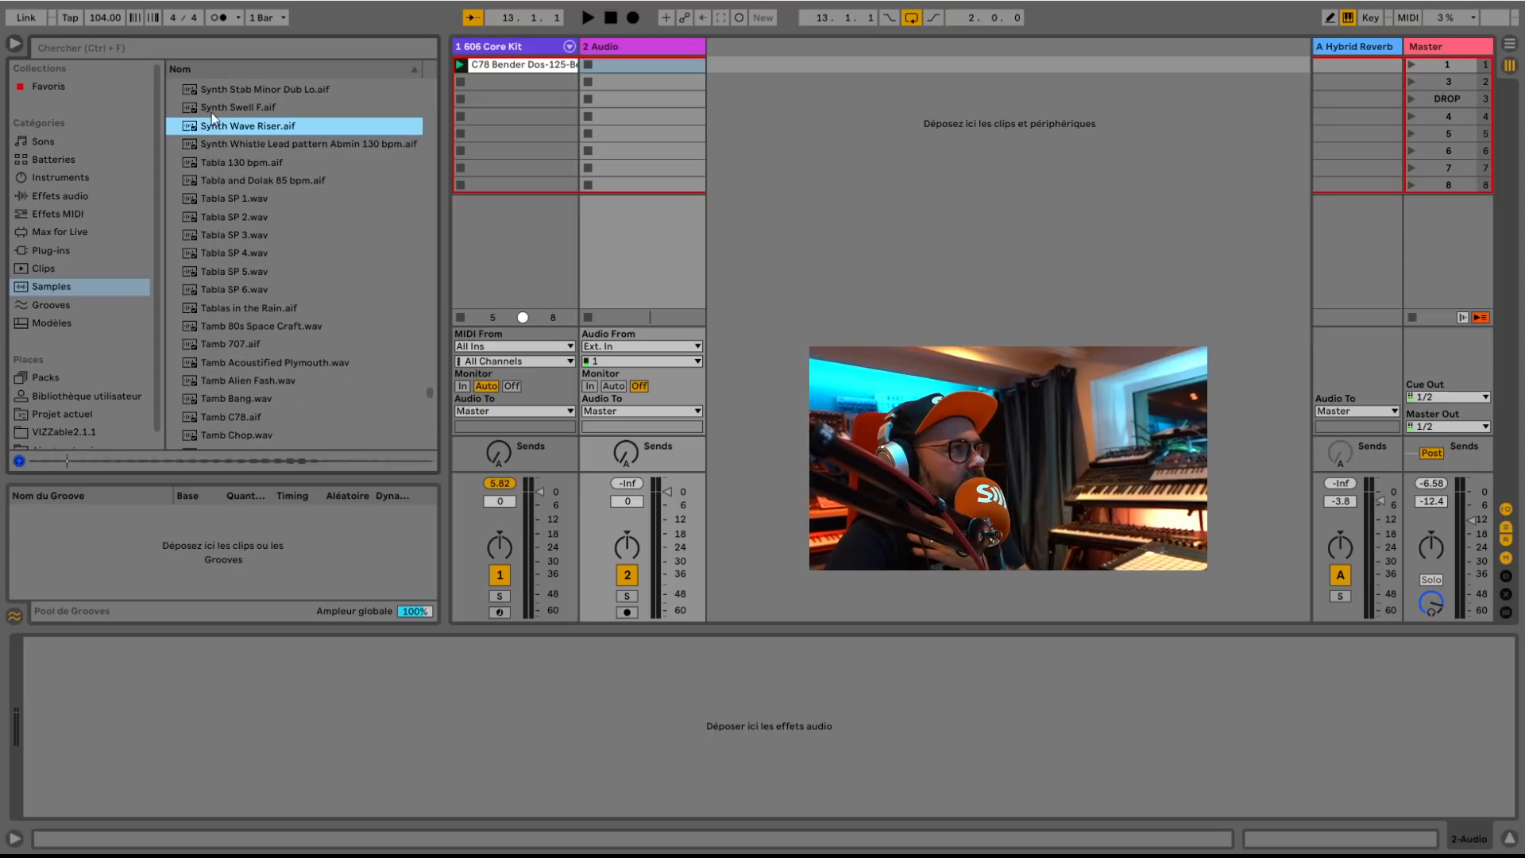
{"action": "left_click", "coordinate": [213, 107]}
Place the 3-Audio 2 clip on an audio track, play it and stop the 606 Core Kit track's clip
{"action": "left_click_drag", "start_coordinate": [213, 107], "coordinate": [589, 65]}
{"action": "left_click_drag", "start_coordinate": [689, 67], "coordinate": [613, 69]}
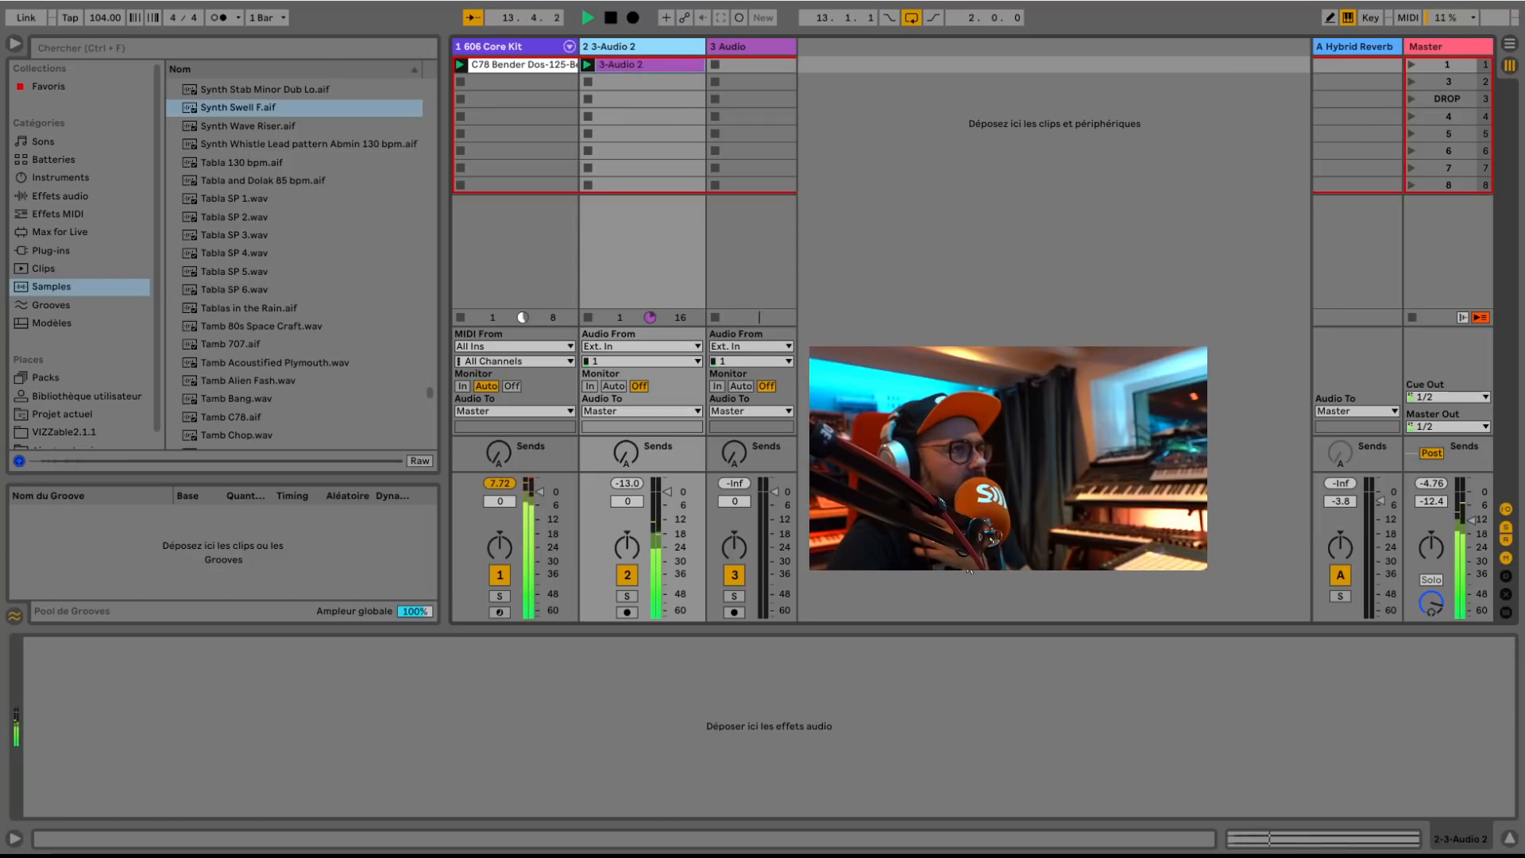
{"action": "left_click", "coordinate": [526, 65]}
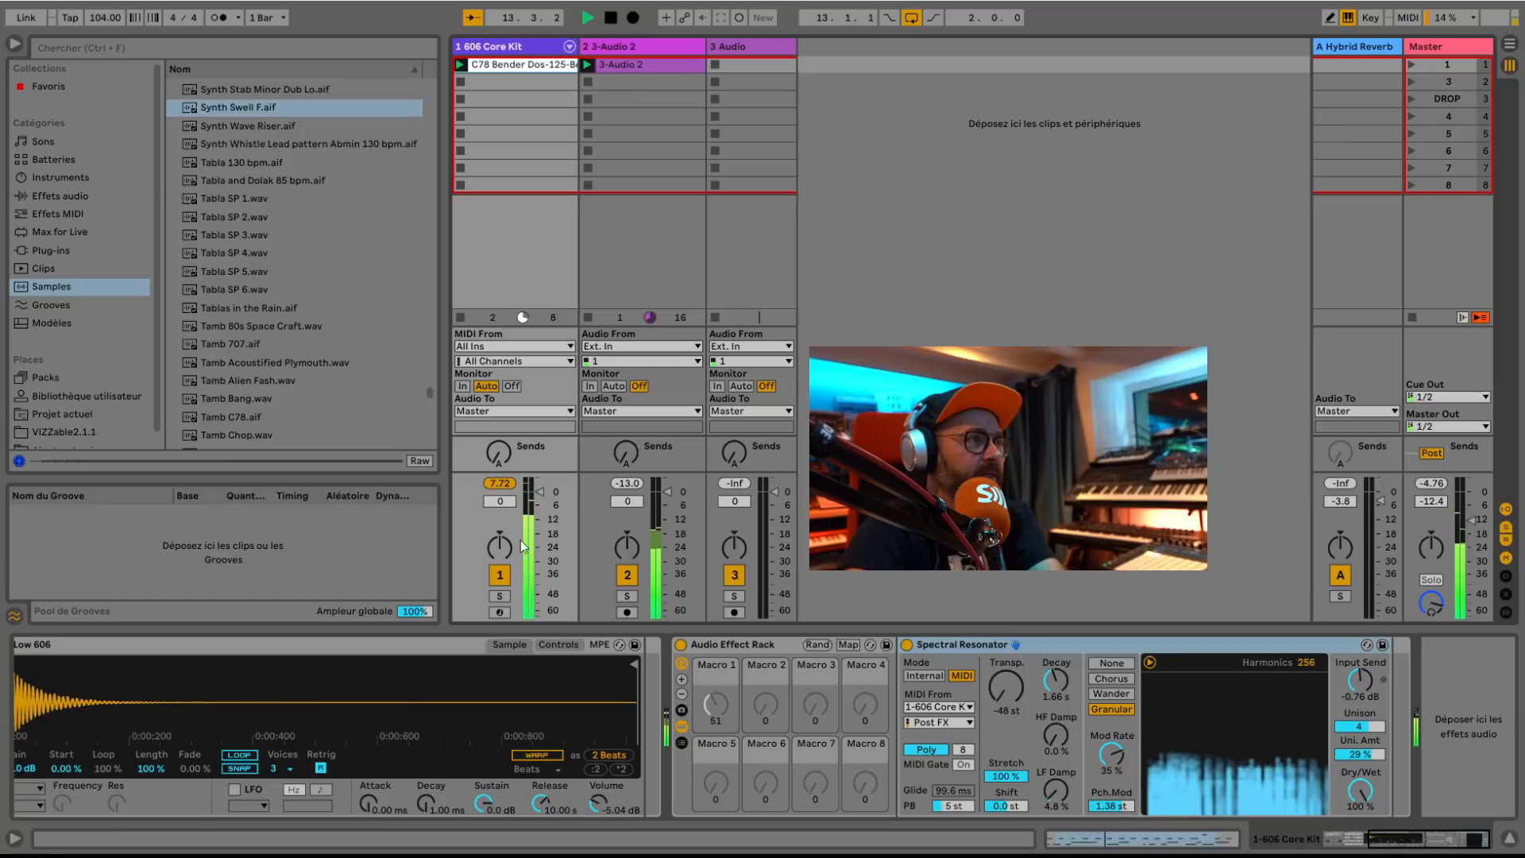
{"action": "left_click", "coordinate": [460, 81]}
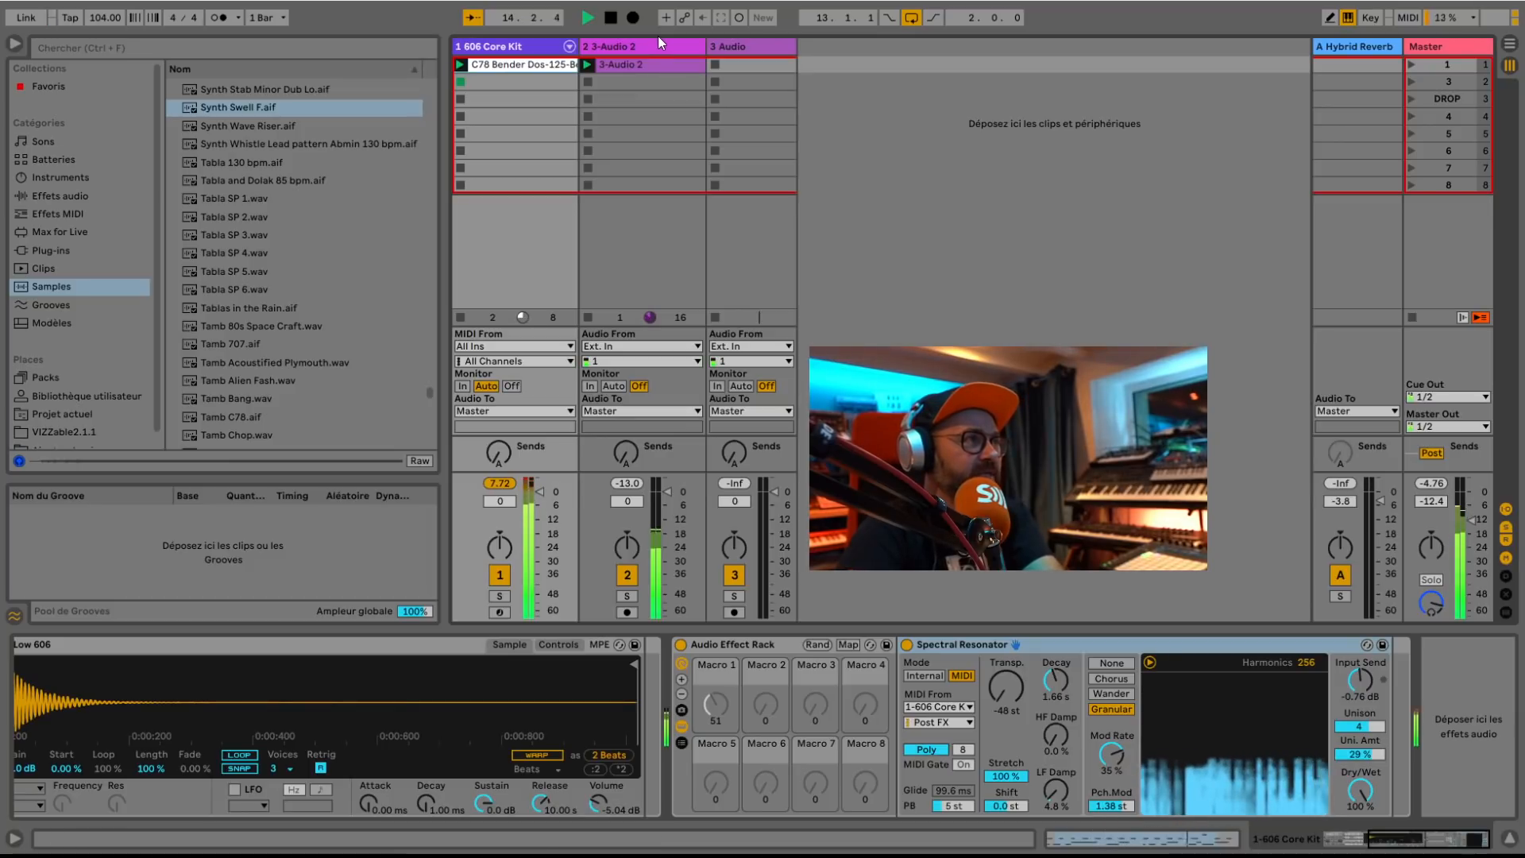
Add the default Spectral Resonator audio effect to the 3-Audio 2 track
{"action": "left_click", "coordinate": [45, 178]}
{"action": "left_click", "coordinate": [51, 197]}
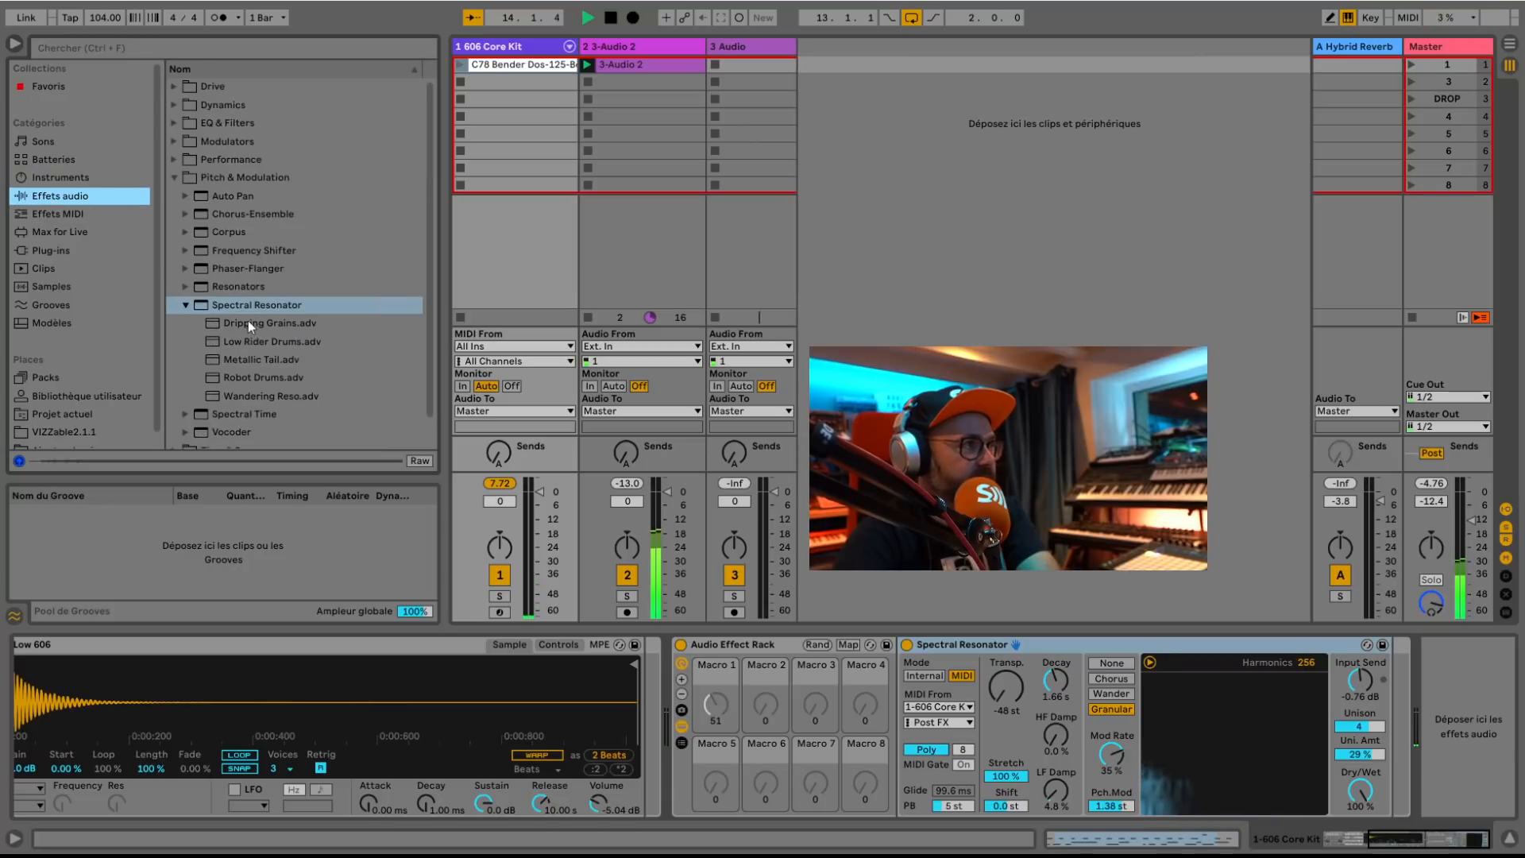
{"action": "left_click_drag", "start_coordinate": [270, 305], "coordinate": [393, 288]}
{"action": "left_click_drag", "start_coordinate": [646, 62], "coordinate": [659, 42]}
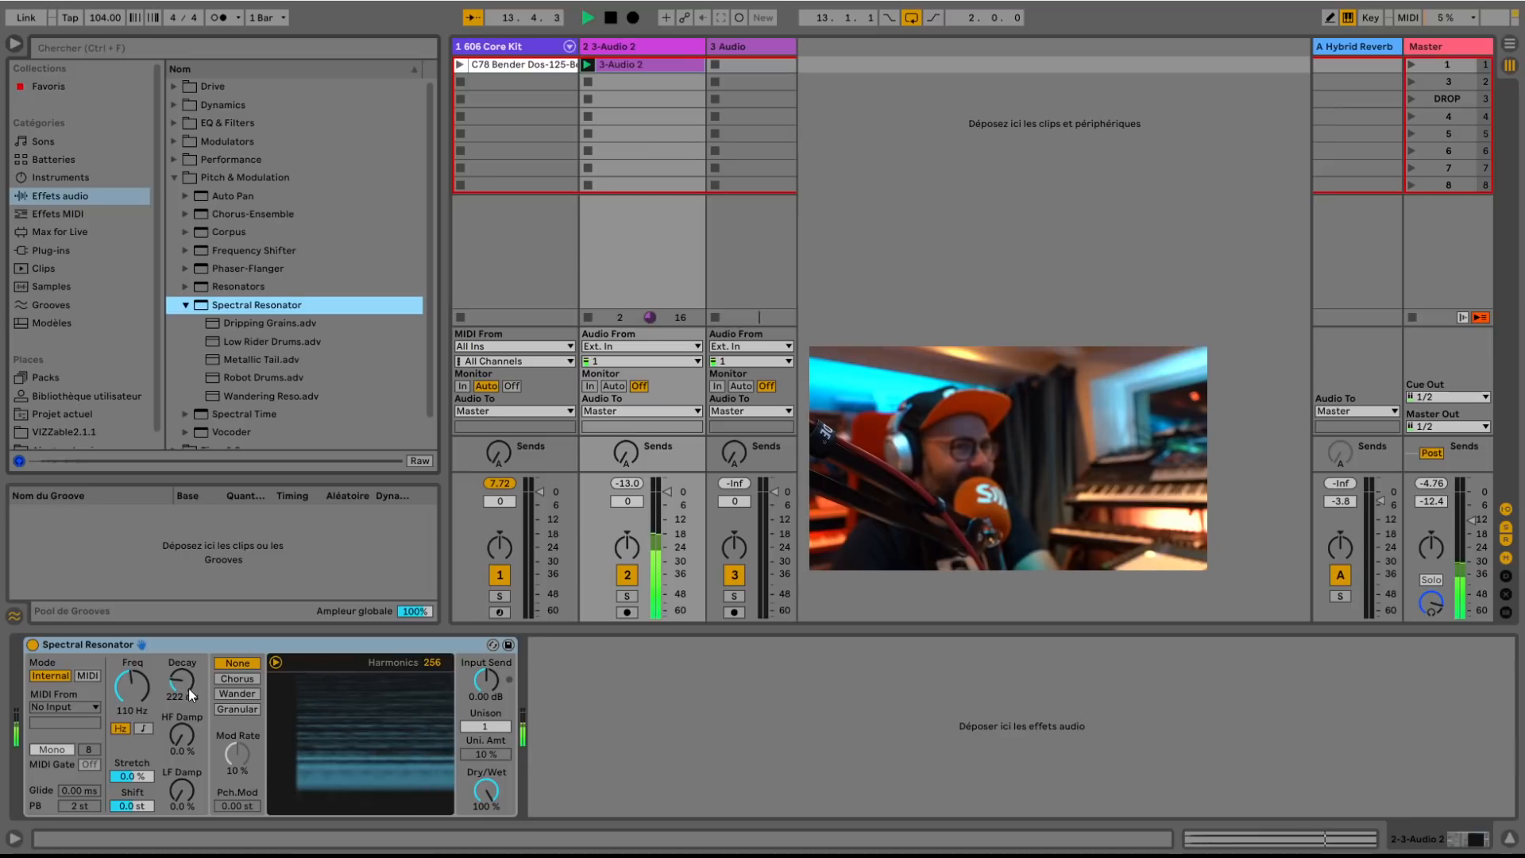
Set the new resonator to Granular with a 44.9 Hz frequency, 1.11 s decay, 19 % Mod Rate and 2.13 st Pch.Mod
{"action": "mouse_move", "coordinate": [176, 705]}
{"action": "left_mouse_down"}
{"action": "mouse_move", "coordinate": [176, 659]}
{"action": "mouse_move", "coordinate": [135, 688]}
{"action": "mouse_move", "coordinate": [135, 675]}
{"action": "mouse_move", "coordinate": [173, 711]}
{"action": "left_mouse_up"}
{"action": "left_click", "coordinate": [238, 708]}
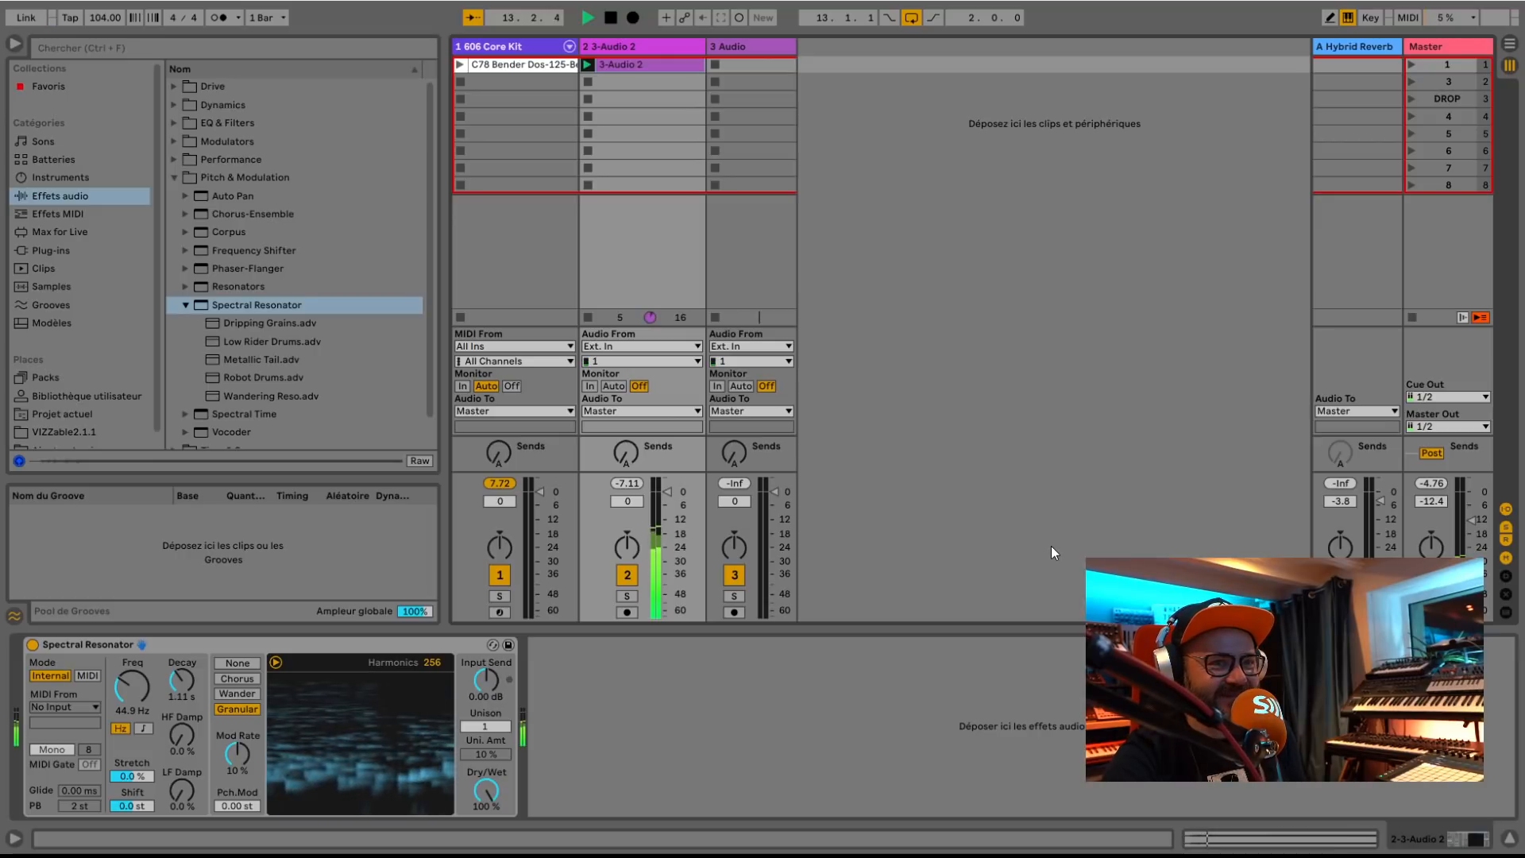
{"action": "left_click_drag", "start_coordinate": [239, 764], "coordinate": [237, 799]}
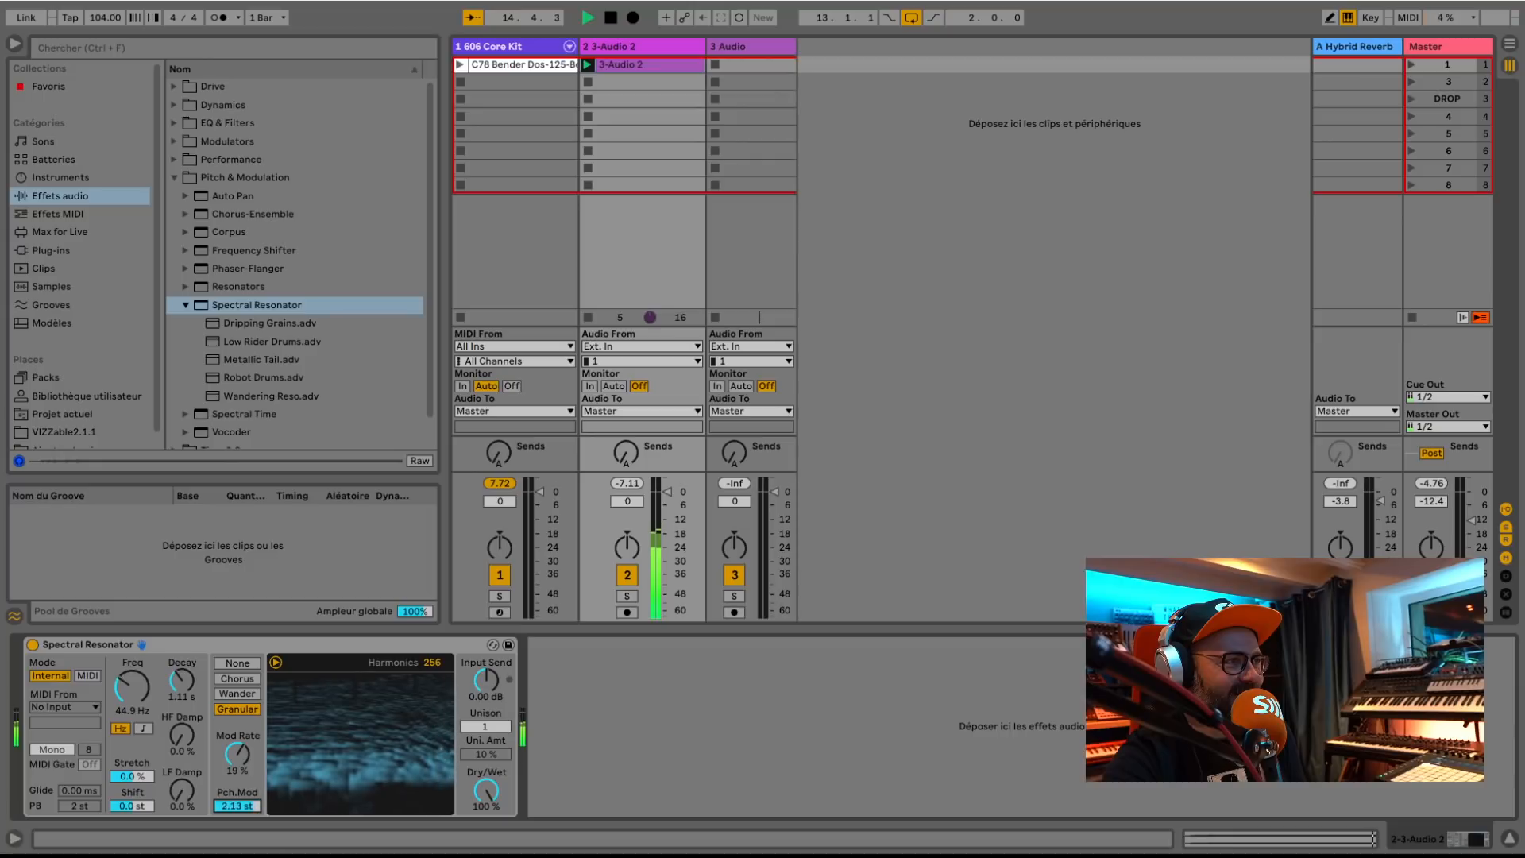
Set Unison to 4 with 40 % Uni. Amt, Mod Rate to 1.3 % and Pch.Mod to 1.38 st, and stop playback
{"action": "left_click_drag", "start_coordinate": [508, 722], "coordinate": [490, 745]}
{"action": "left_click_drag", "start_coordinate": [236, 753], "coordinate": [237, 770]}
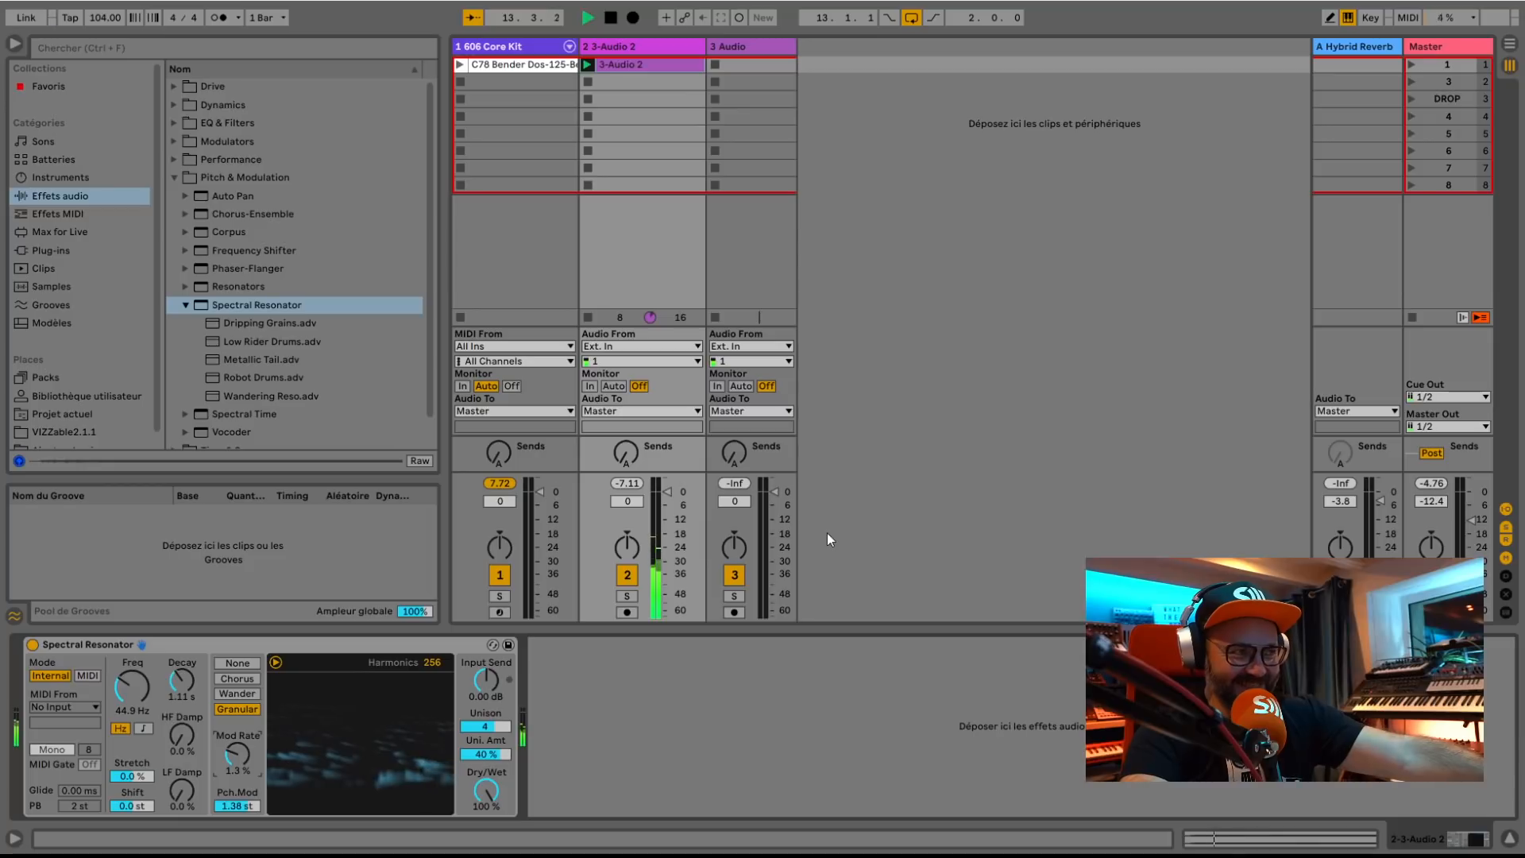
{"action": "key", "text": "space"}
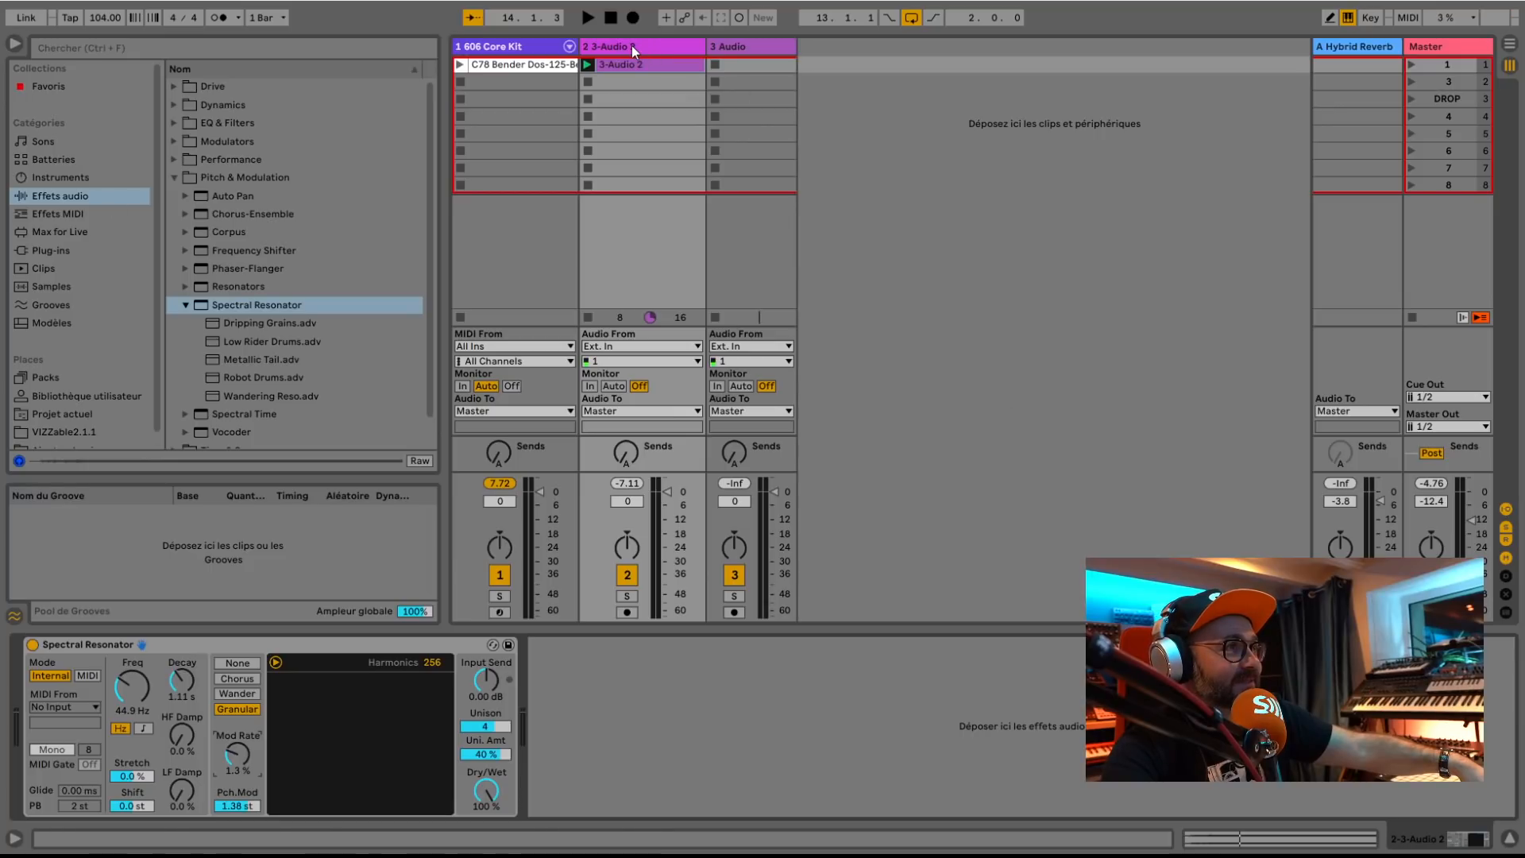
Delete the 606 Core Kit track and the 3-Audio 2 track, keeping the empty audio track
{"action": "left_click", "coordinate": [527, 50]}
{"action": "key", "text": "Delete"}
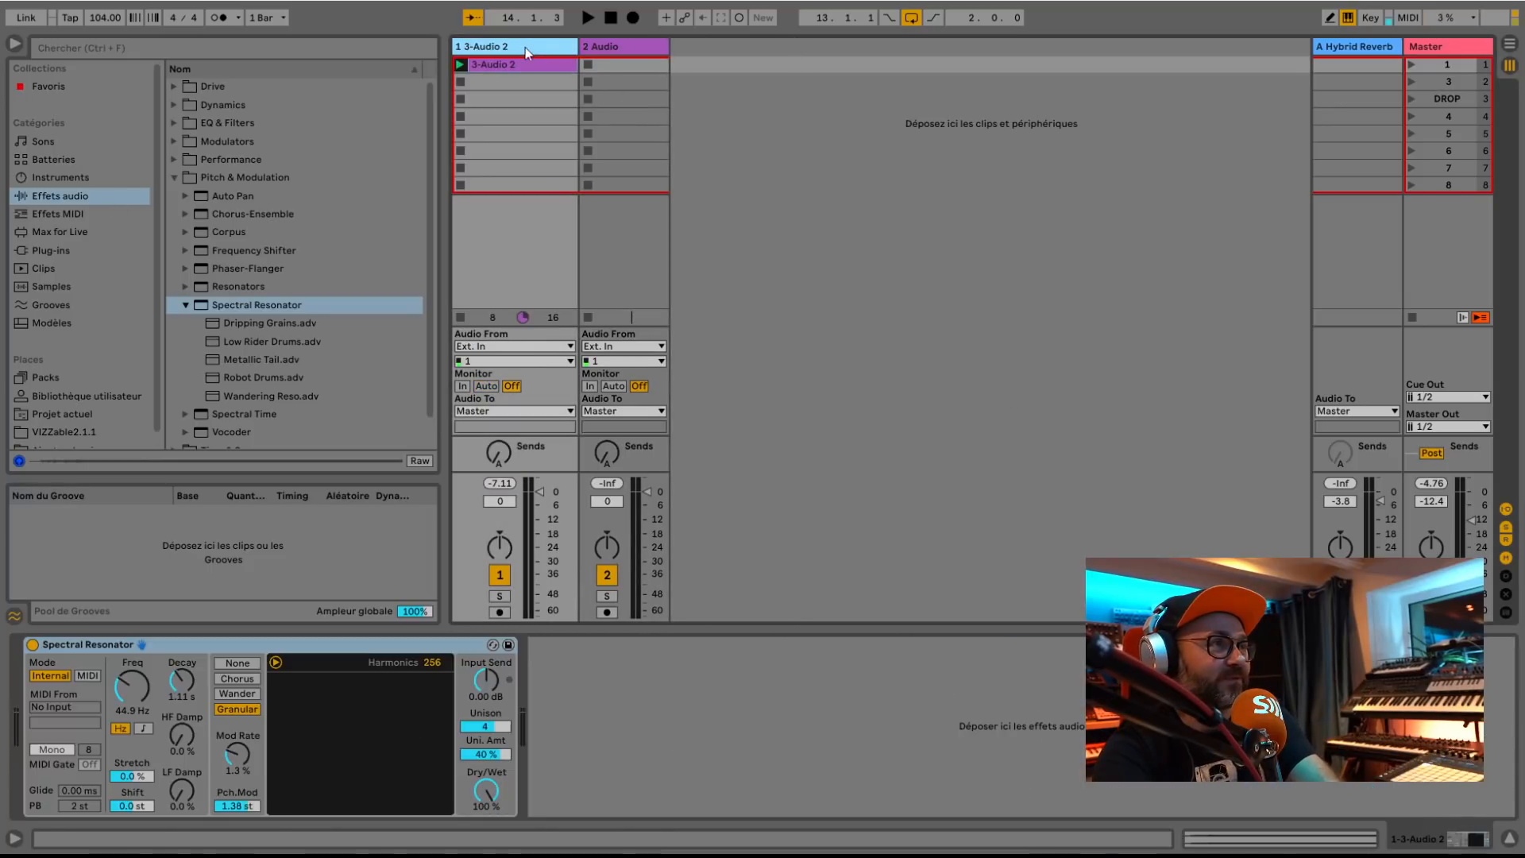
{"action": "key", "text": "Delete"}
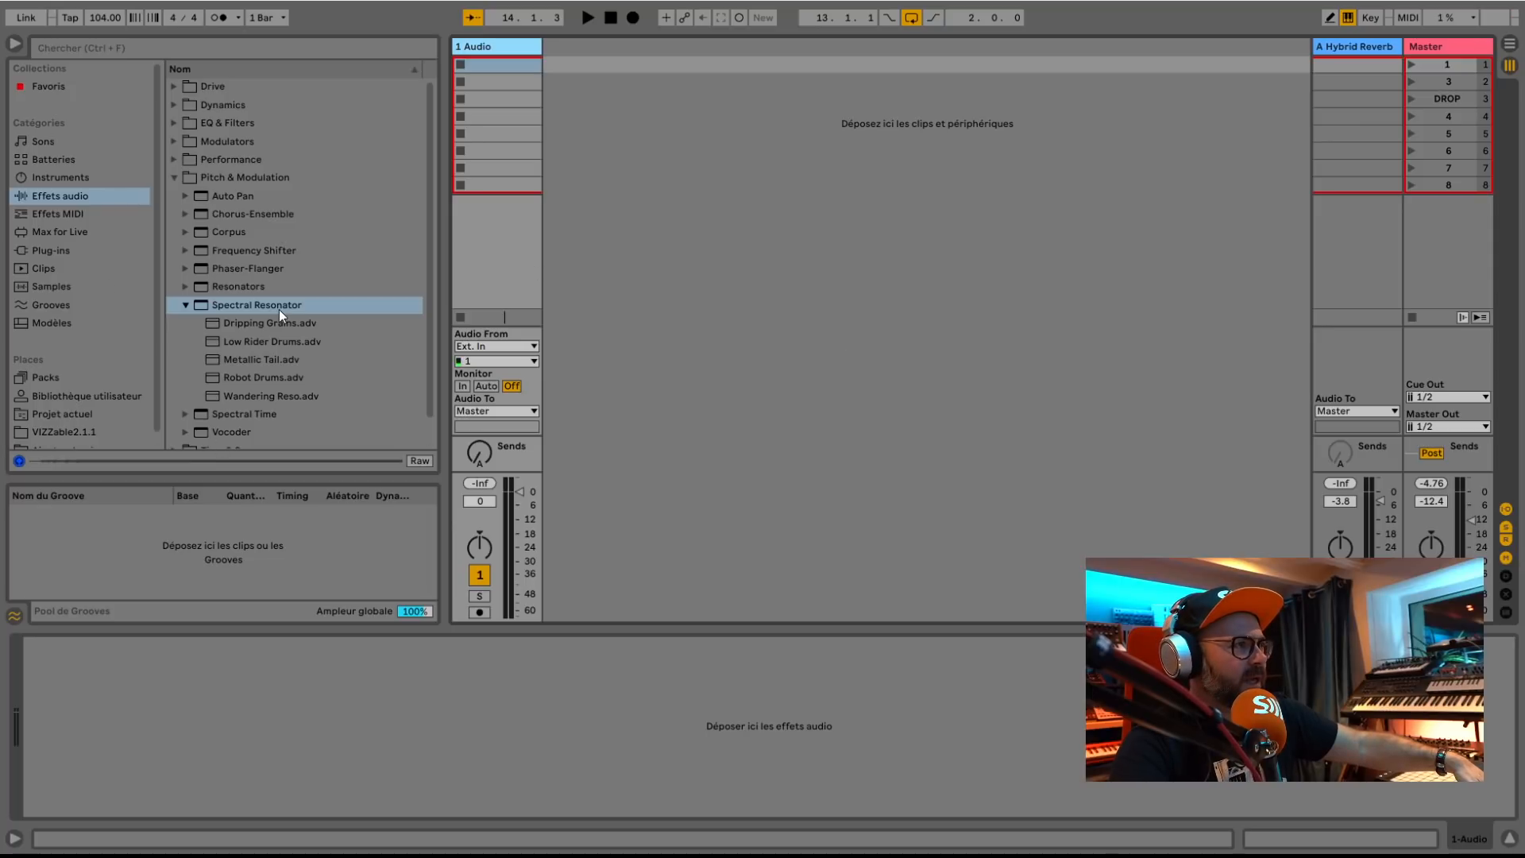
Load the Spectral Time effect onto a new audio track after the existing one
{"action": "left_click", "coordinate": [241, 415]}
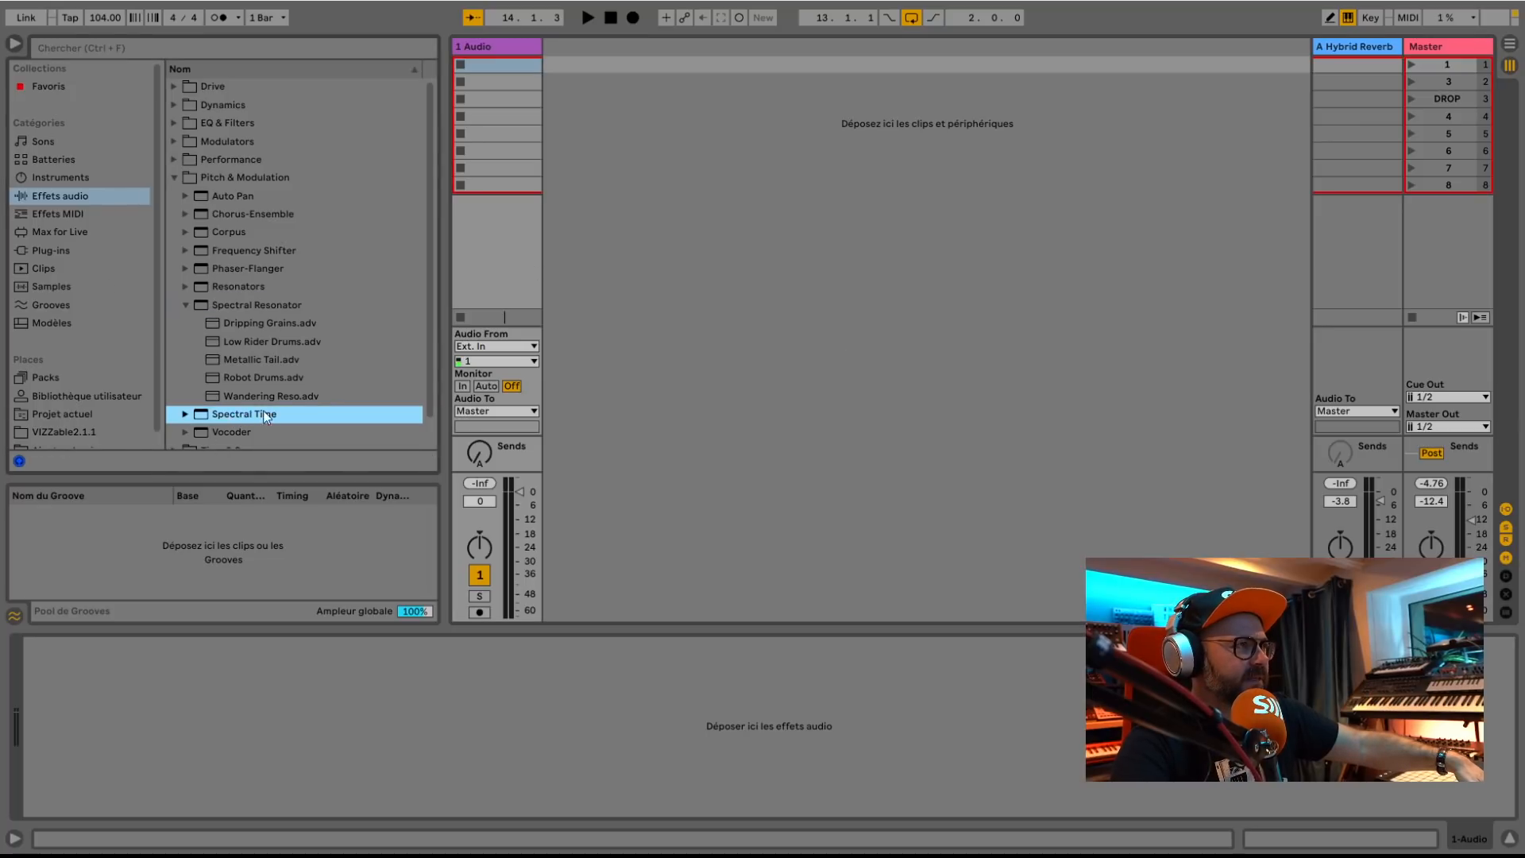
{"action": "left_click_drag", "start_coordinate": [240, 415], "coordinate": [685, 146]}
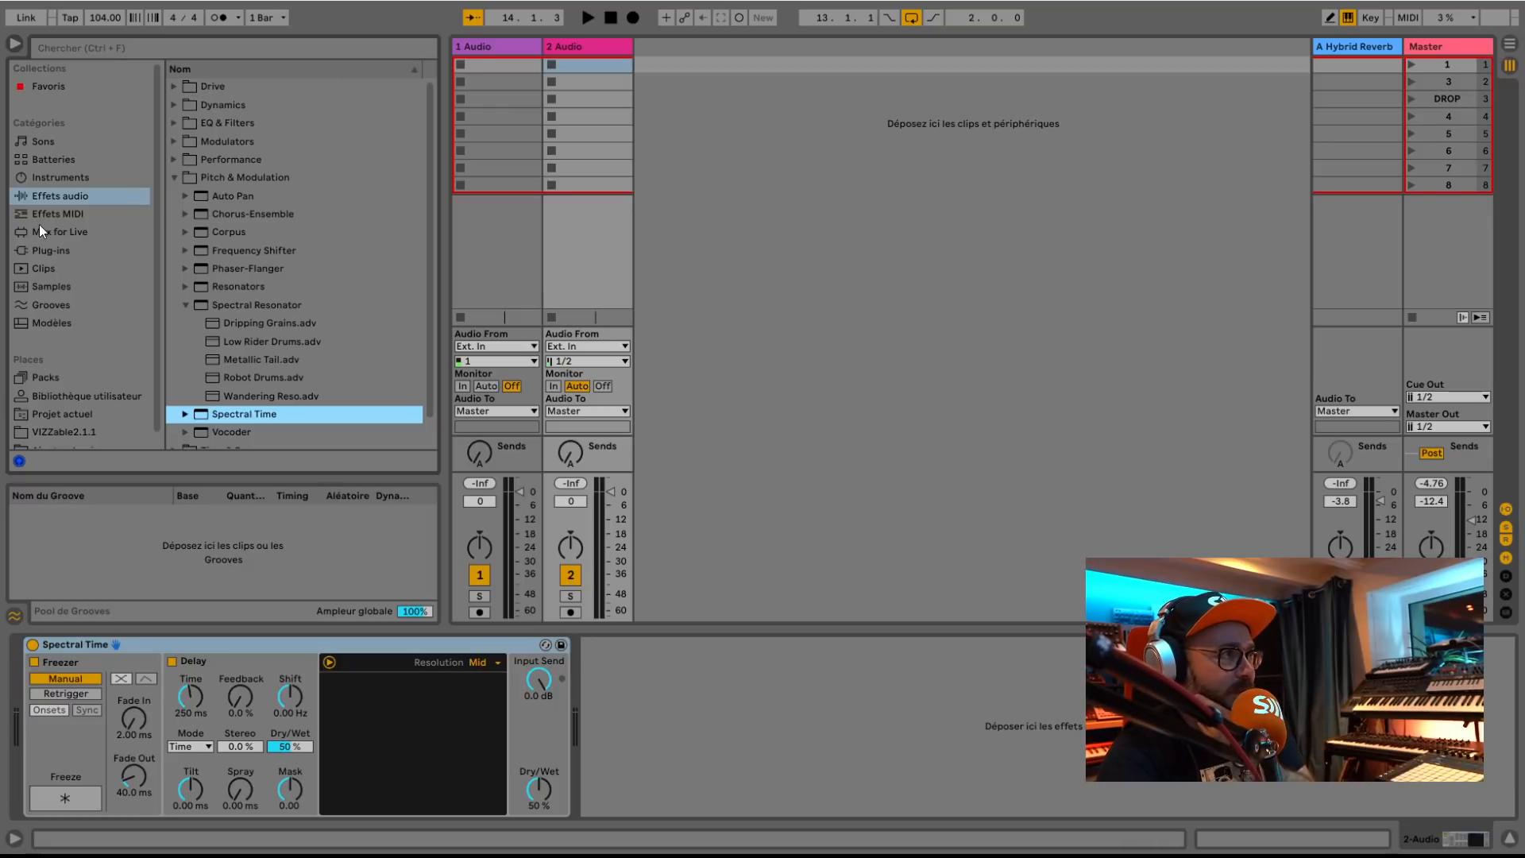
Look through the sound and drum libraries, search the drums for "vocal" and clear the search
{"action": "left_click", "coordinate": [43, 141]}
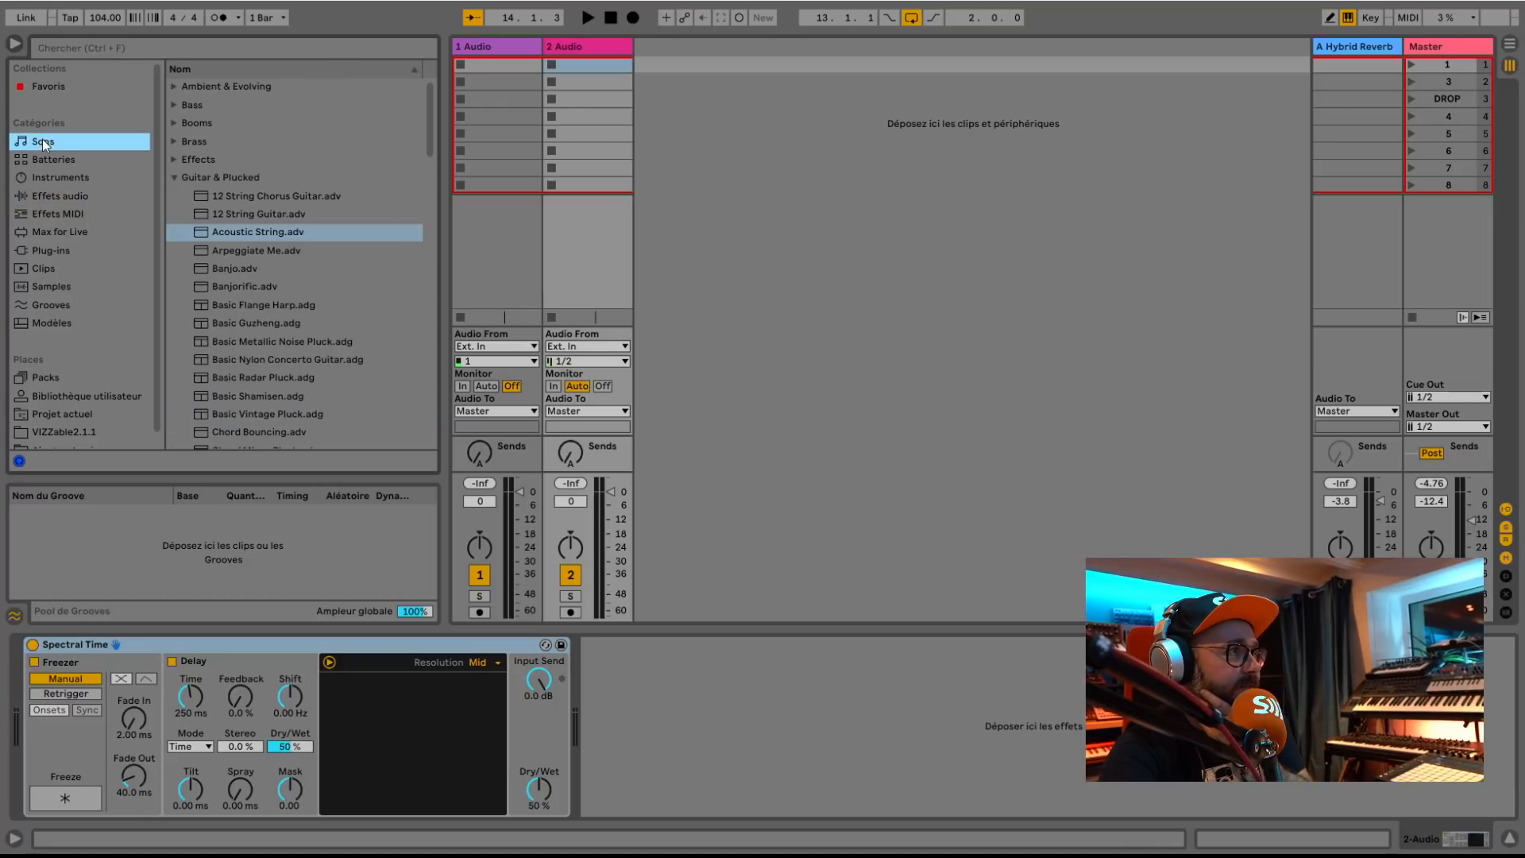
{"action": "left_click", "coordinate": [51, 157]}
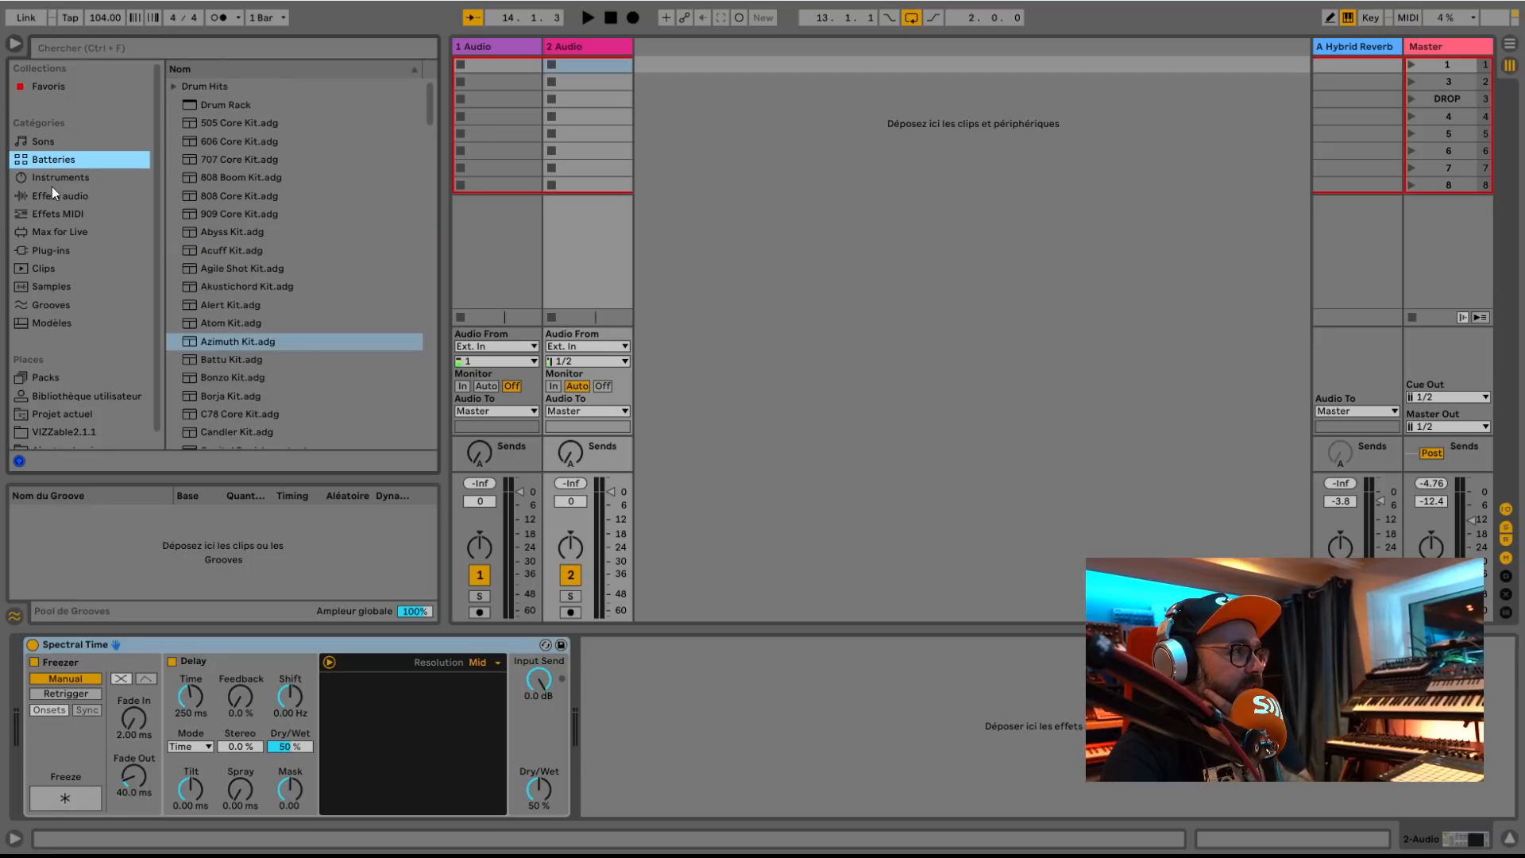
{"action": "left_click", "coordinate": [108, 46]}
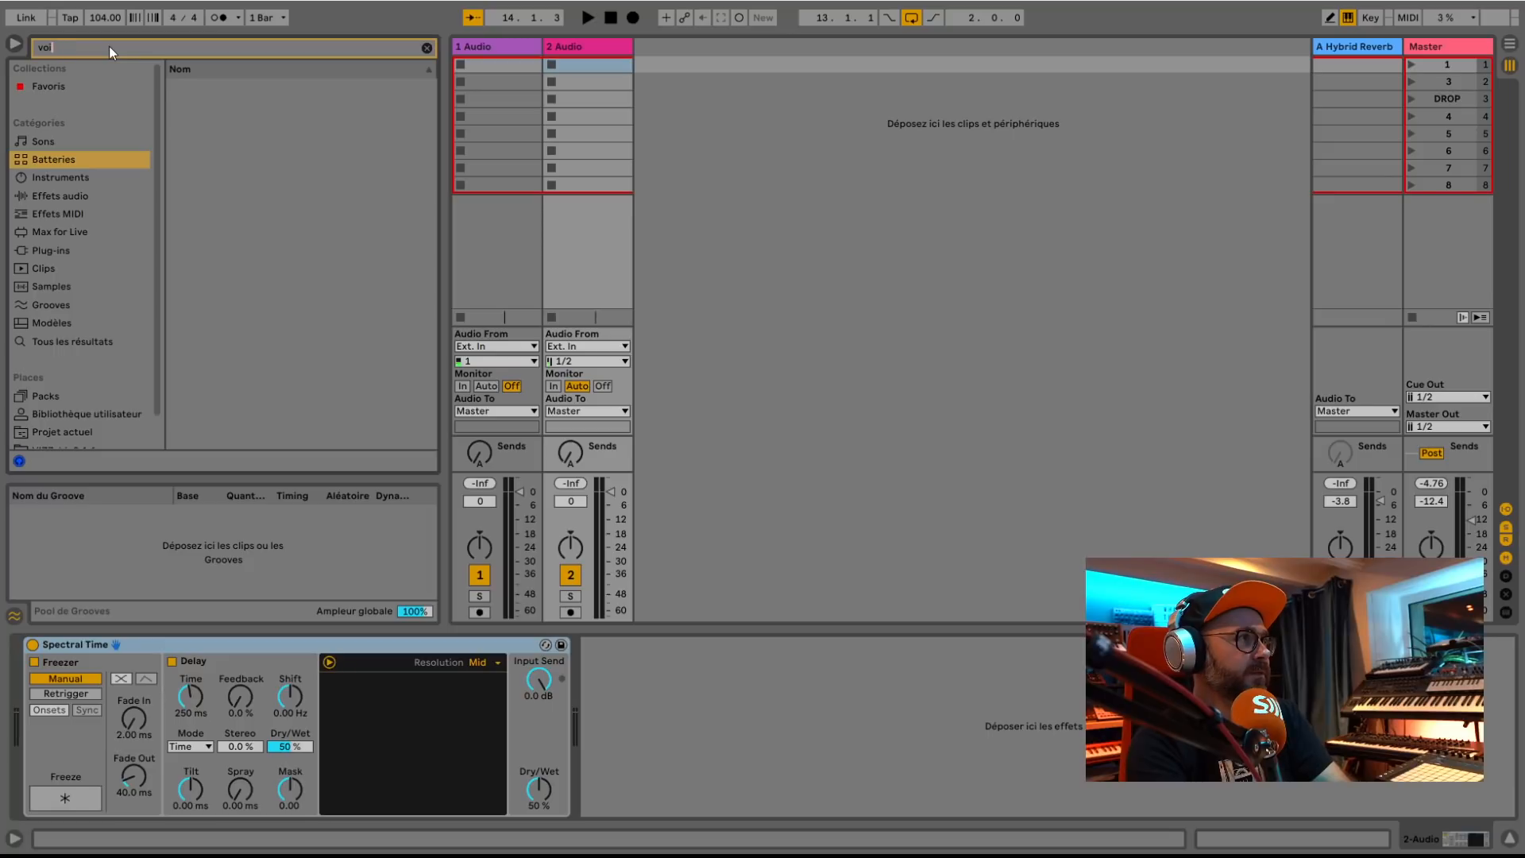
{"action": "type", "text": "vocal"}
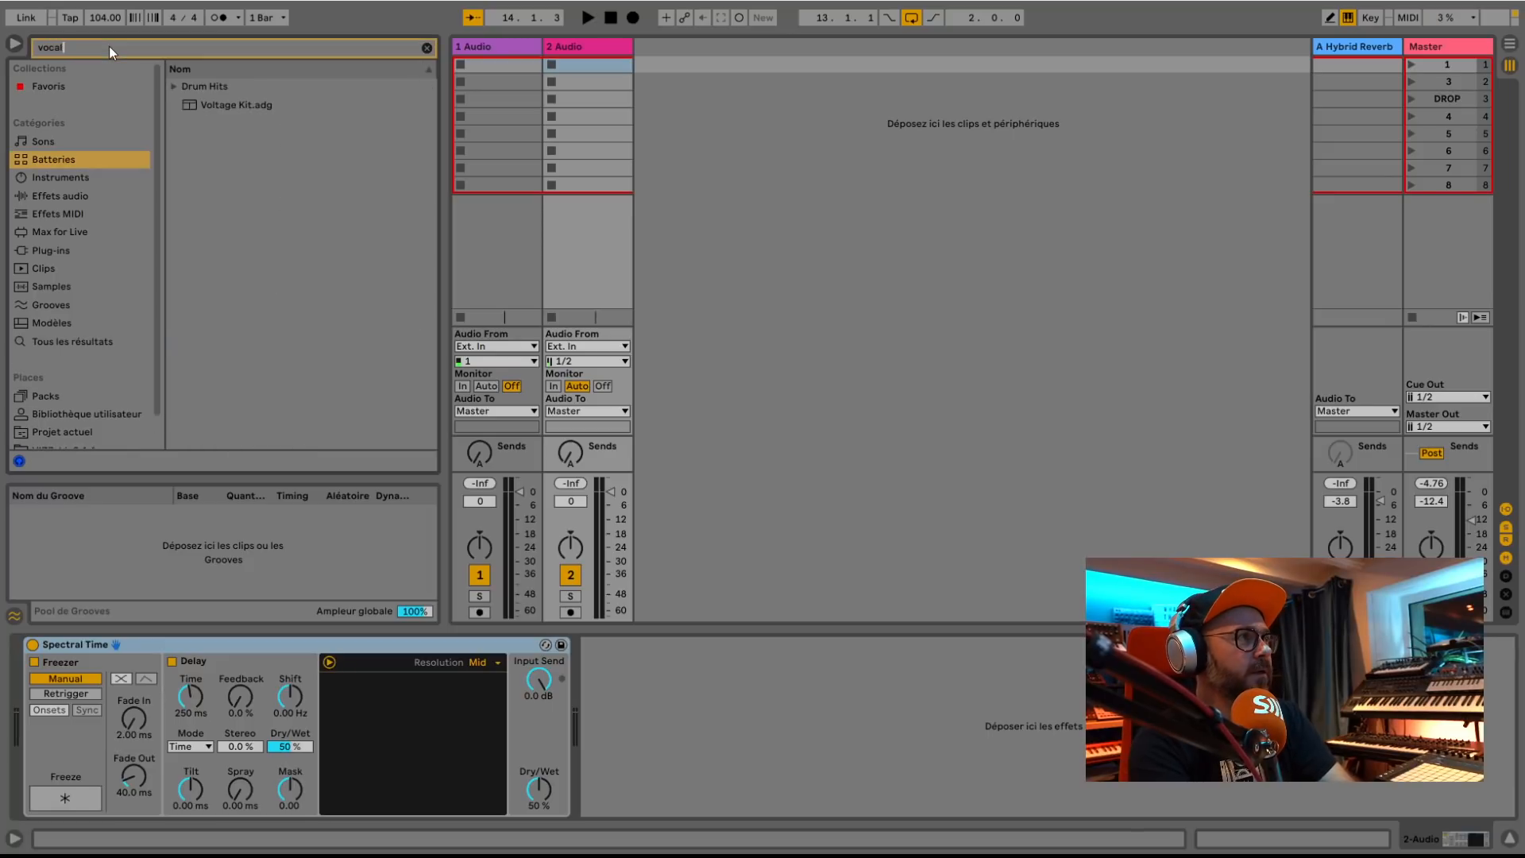
{"action": "key", "text": "BackSpace"}
{"action": "key", "text": "BackSpace"}
{"action": "key", "text": "BackSpace"}
{"action": "key", "text": "BackSpace"}
{"action": "key", "text": "BackSpace"}
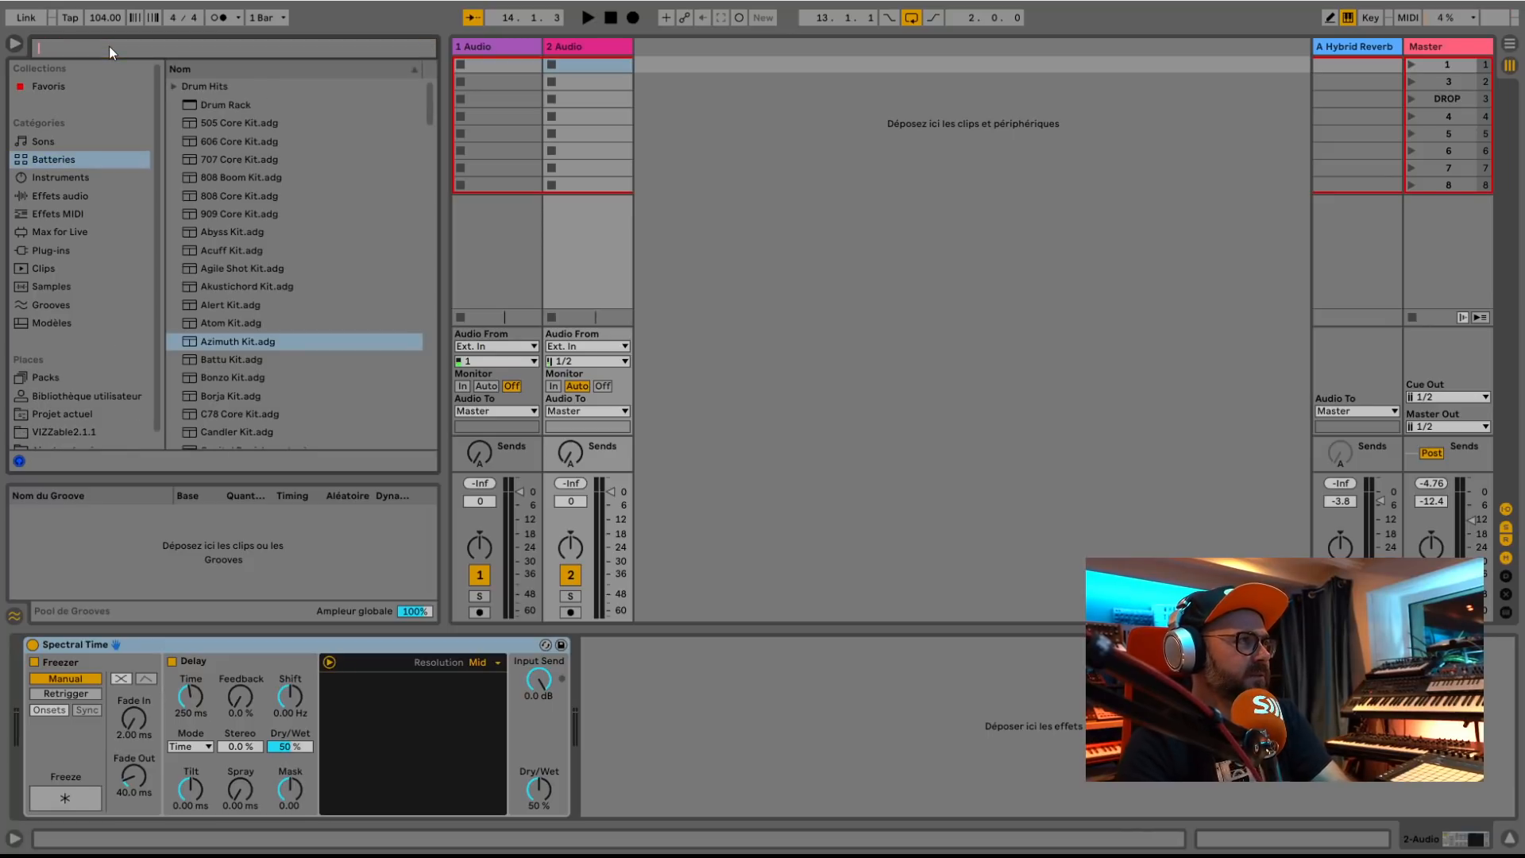
Preview DrumSynth Default.adg and load it onto a new MIDI track after the Spectral Time track
{"action": "scroll", "coordinate": [239, 198], "scroll_direction": "down", "scroll_amount": 5}
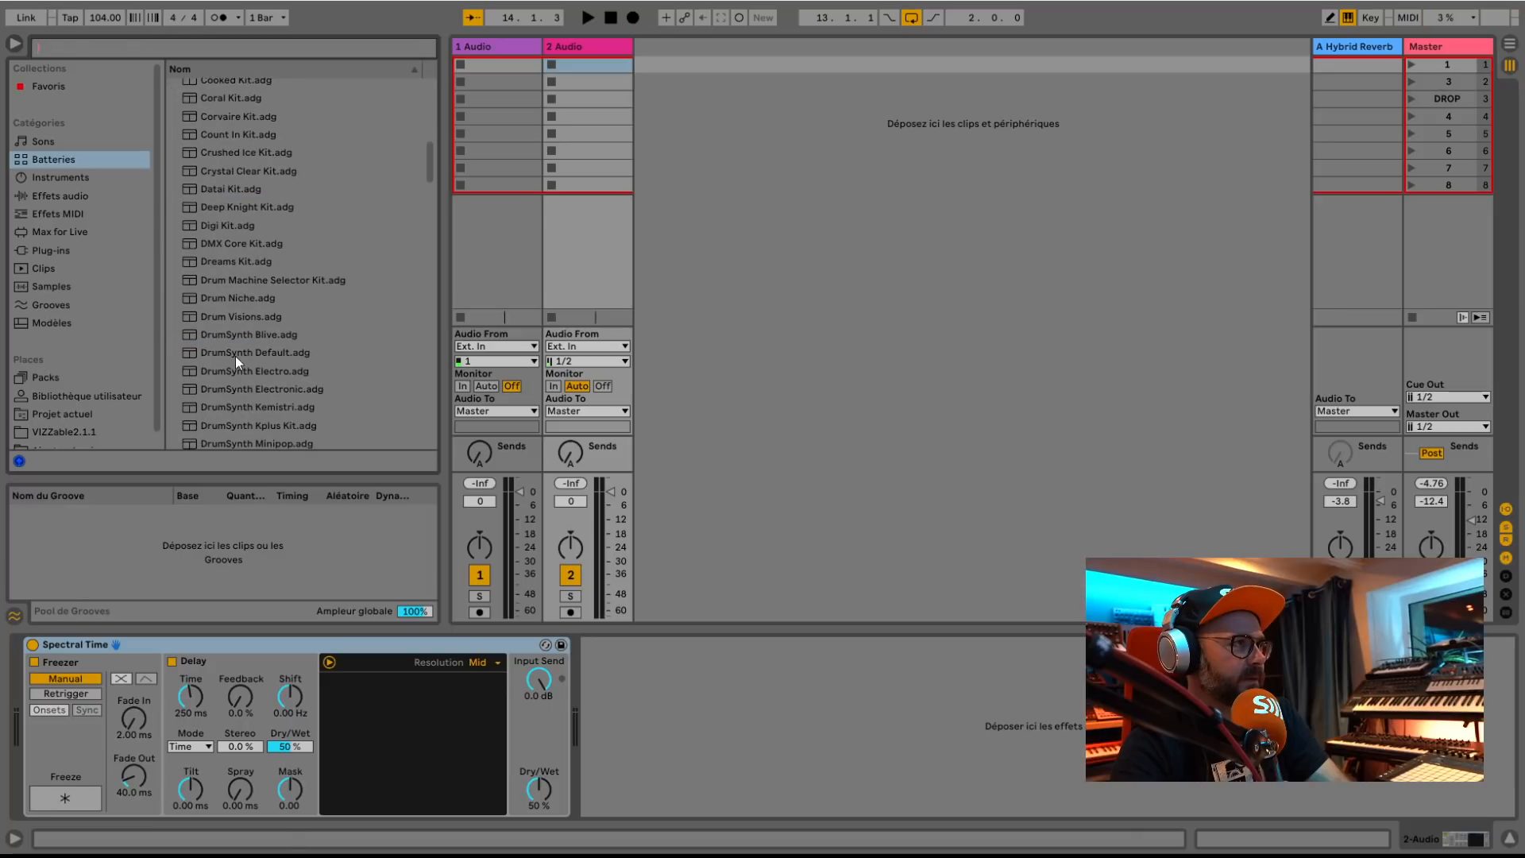
{"action": "left_click", "coordinate": [235, 355]}
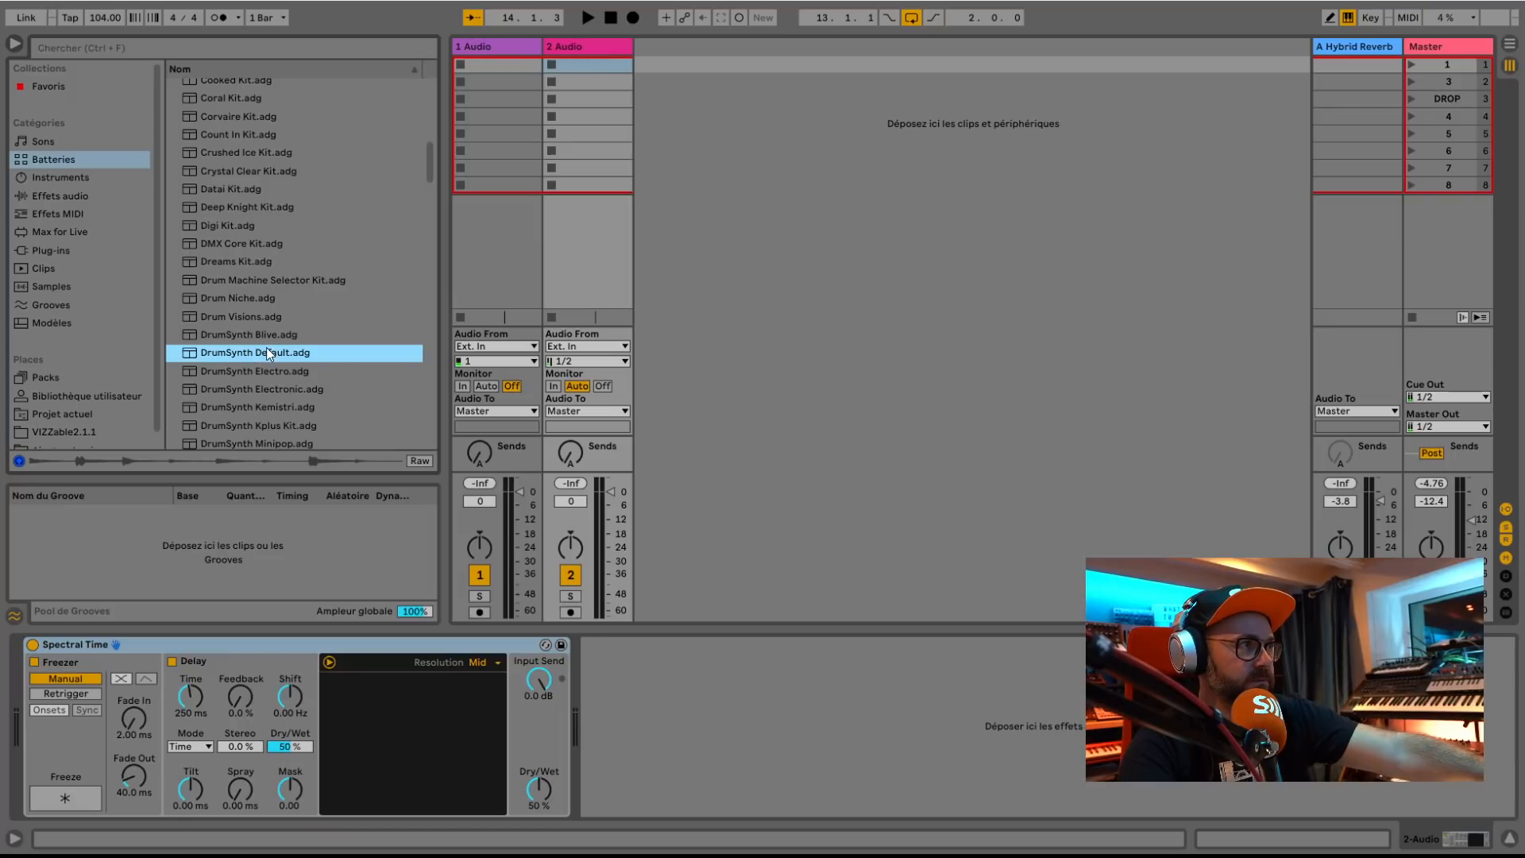
{"action": "left_click_drag", "start_coordinate": [246, 359], "coordinate": [670, 65]}
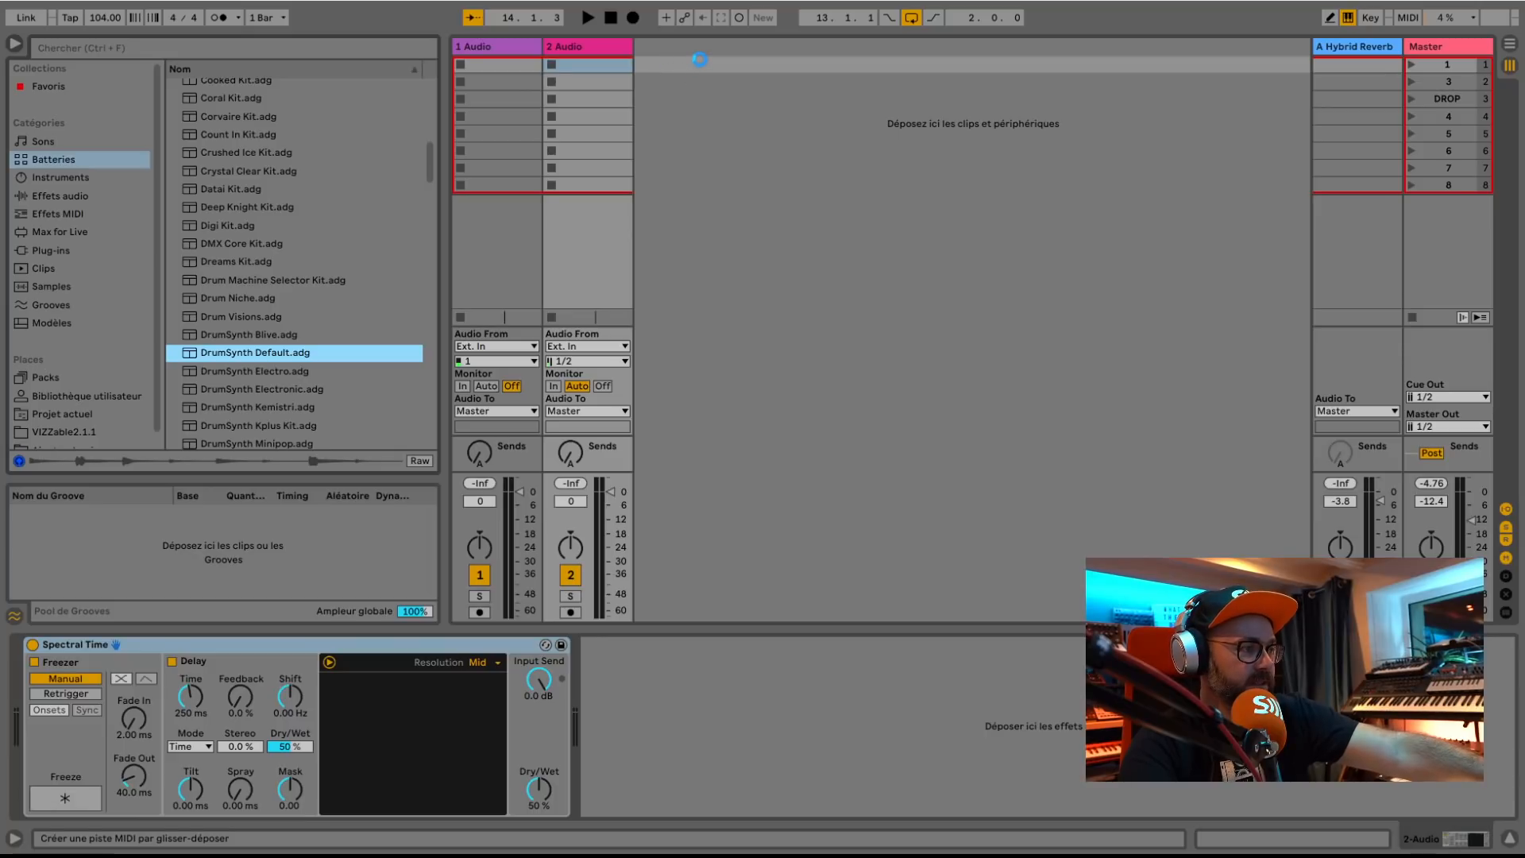
{"action": "left_click_drag", "start_coordinate": [699, 58], "coordinate": [699, 59]}
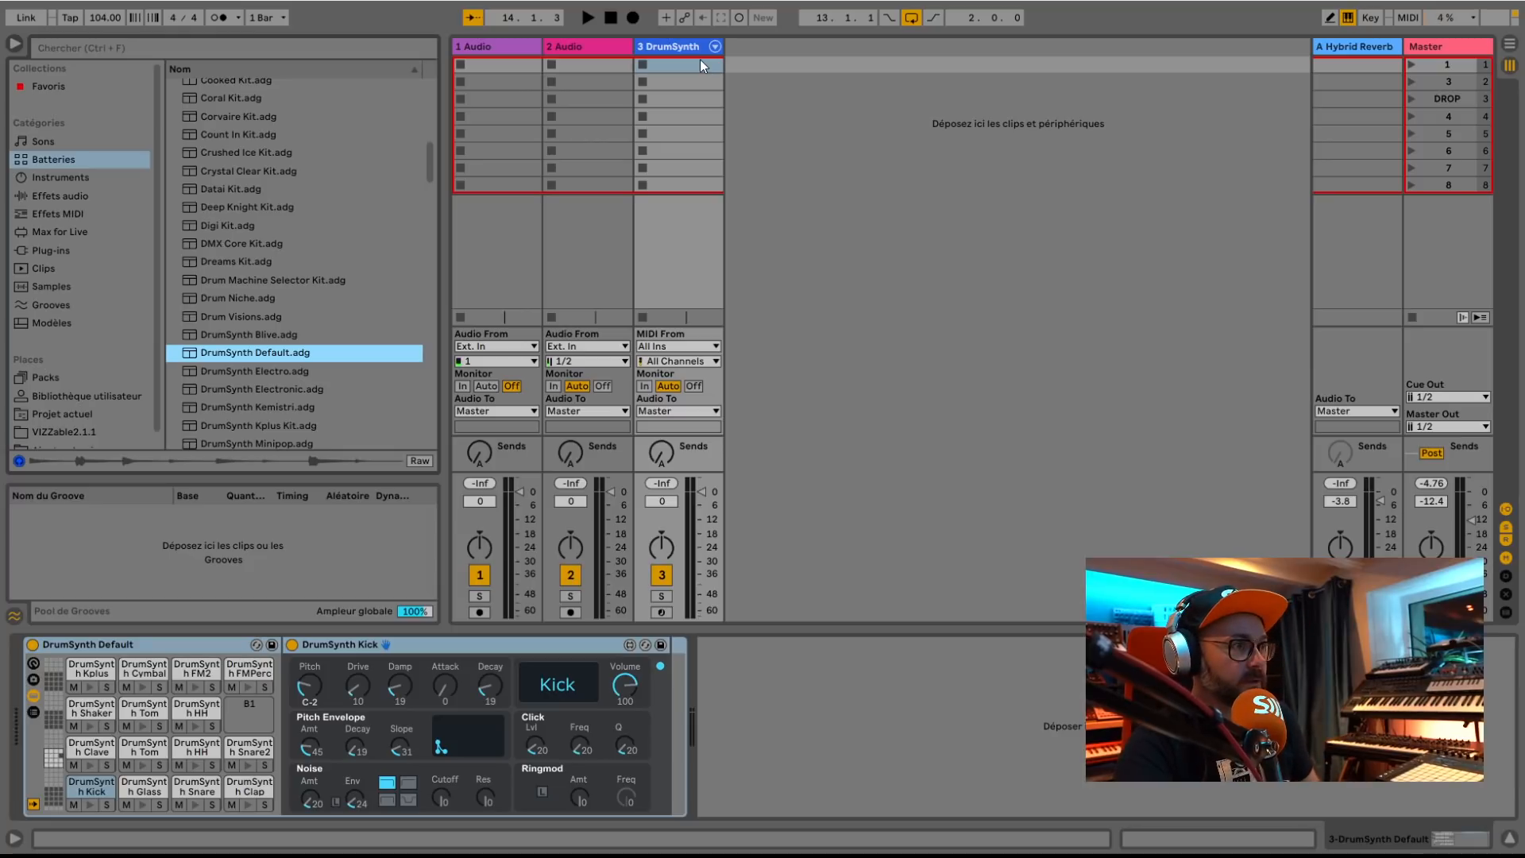
Arm the DrumSynth track, and set the Spectral Time track's audio input channel to 1
{"action": "left_click", "coordinate": [661, 612]}
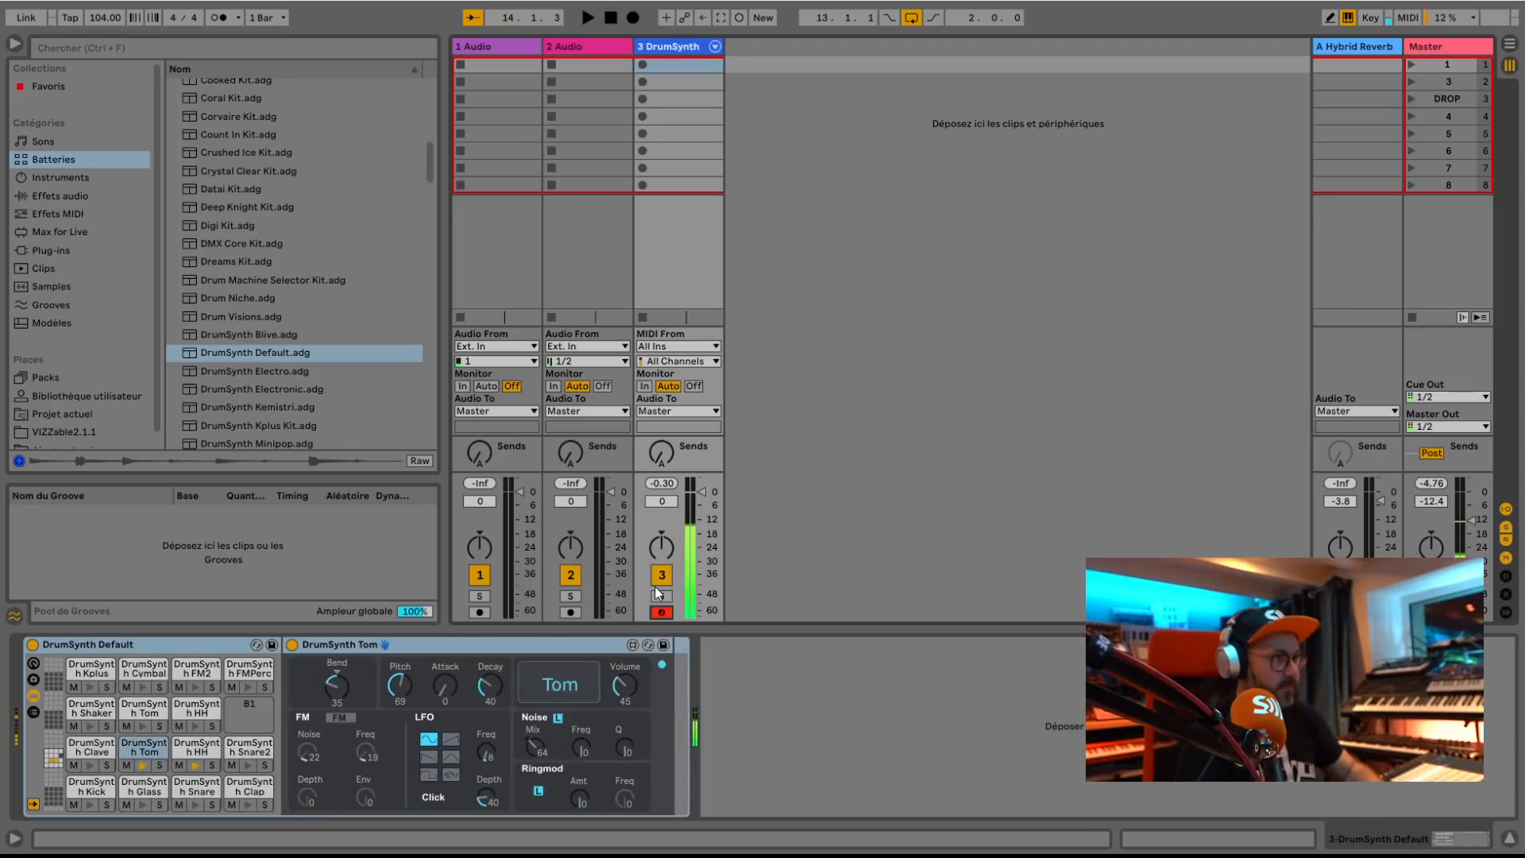
{"action": "left_click", "coordinate": [559, 59]}
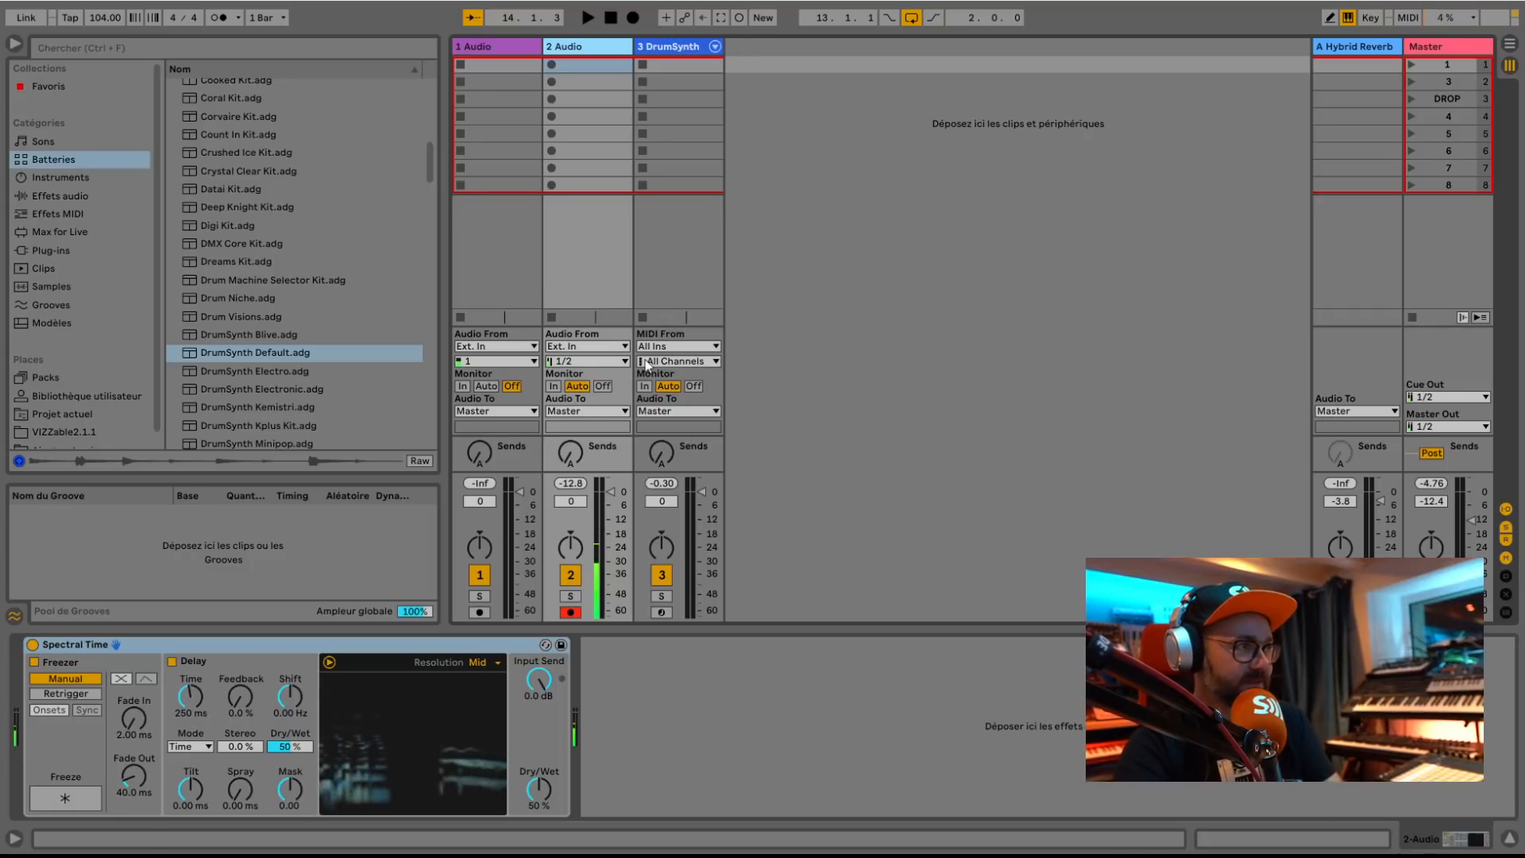
{"action": "left_click", "coordinate": [579, 359]}
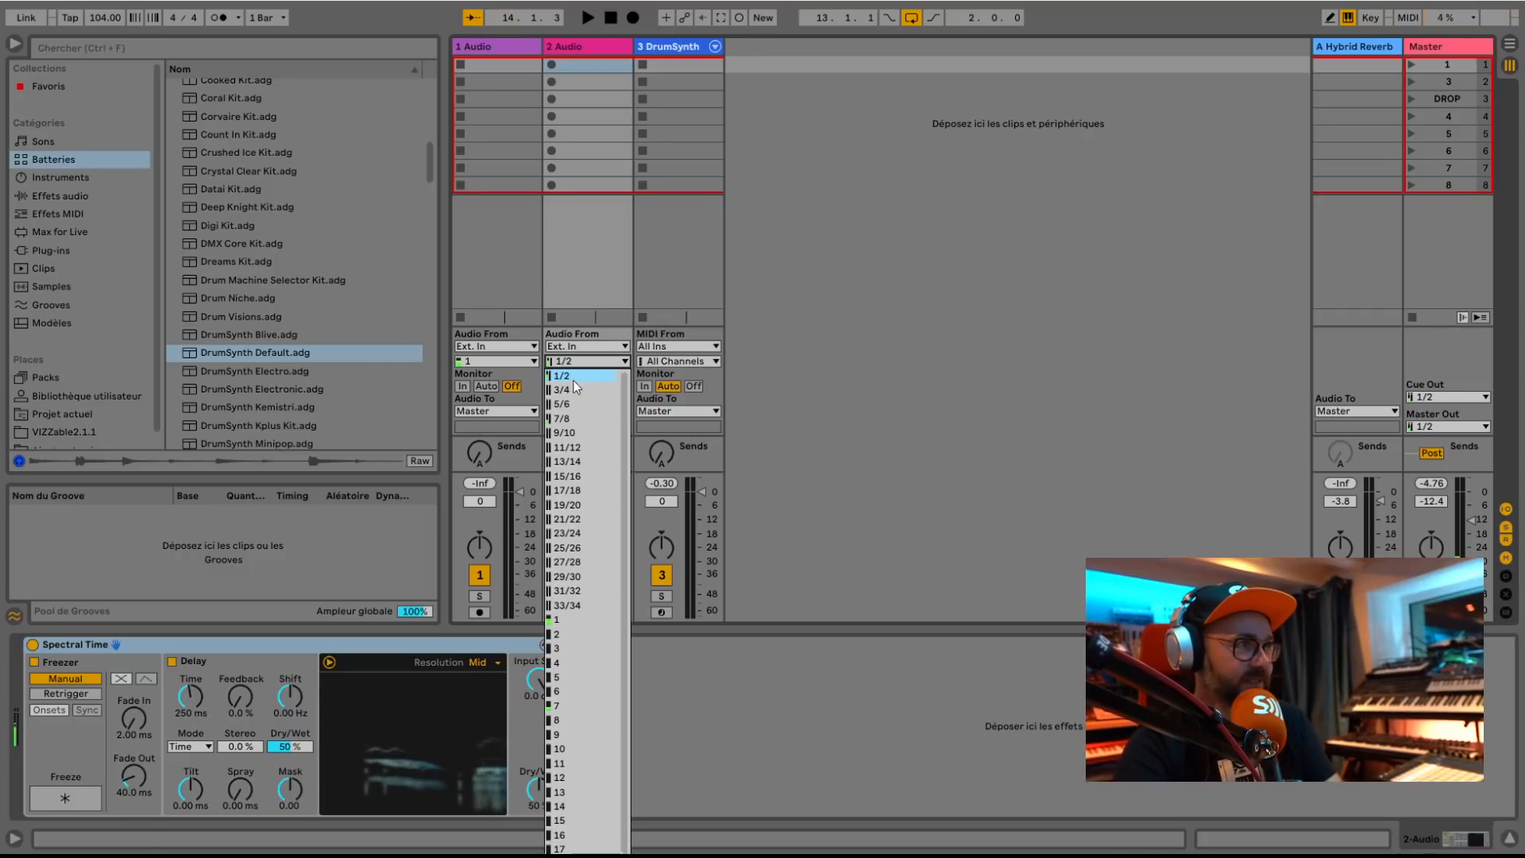
{"action": "left_click", "coordinate": [560, 619]}
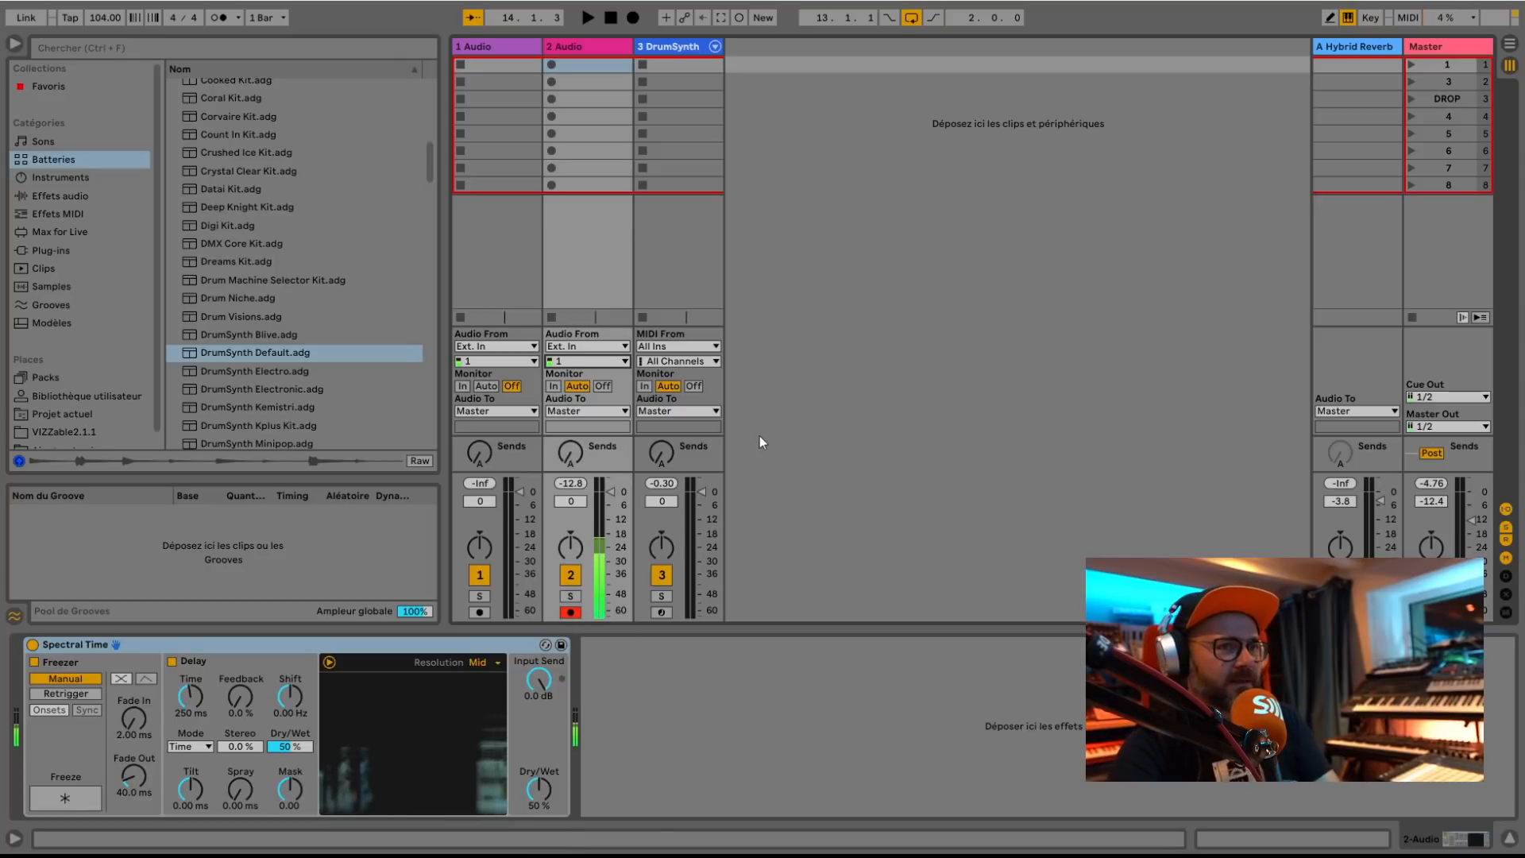
Search the sample library for "vocal"
{"action": "left_click", "coordinate": [46, 288]}
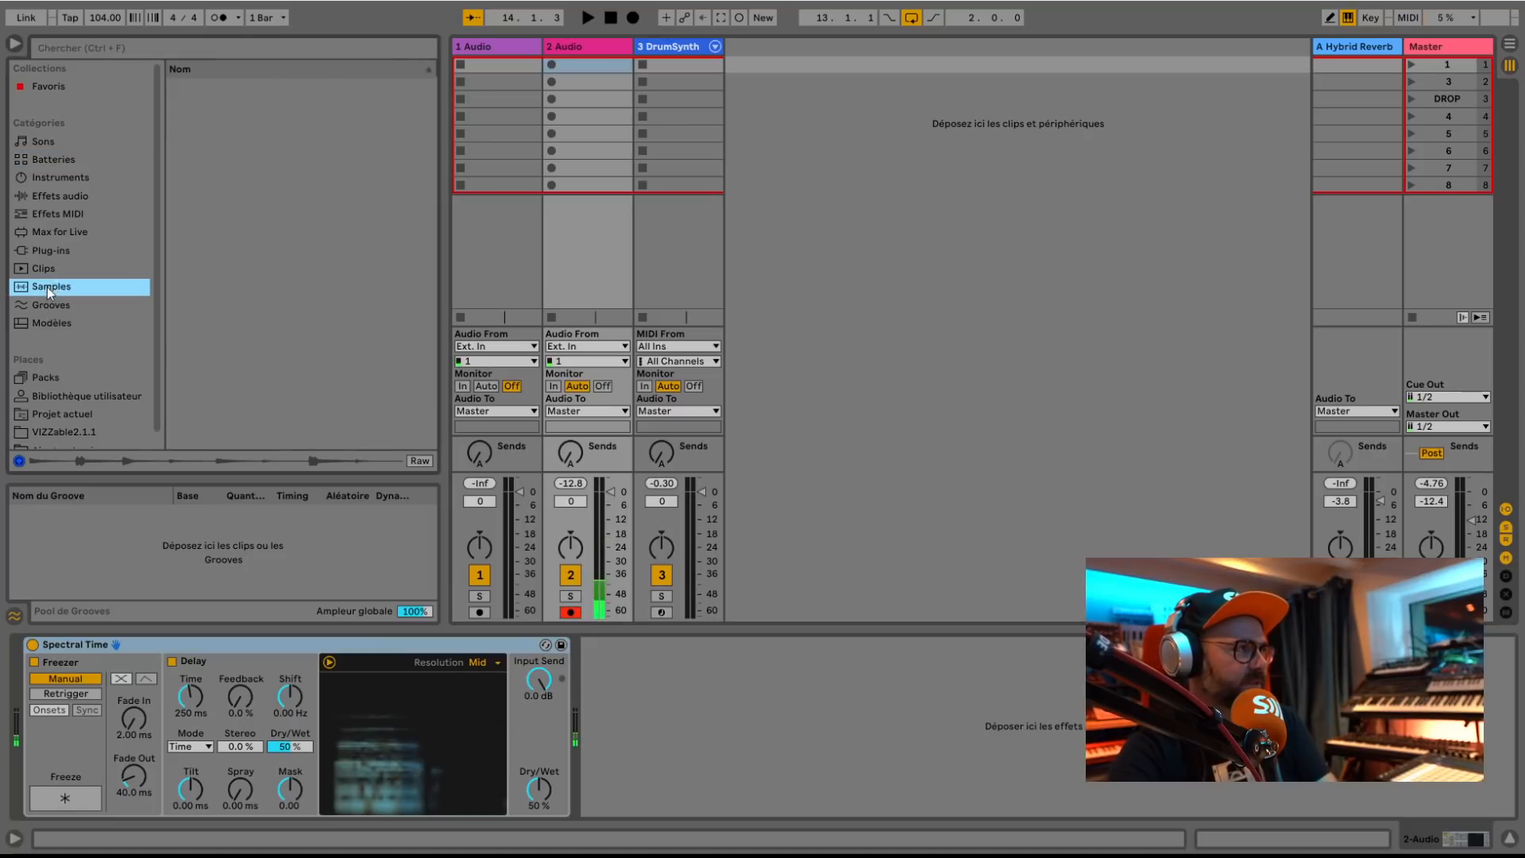
{"action": "left_click", "coordinate": [201, 46]}
{"action": "type", "text": "vocal"}
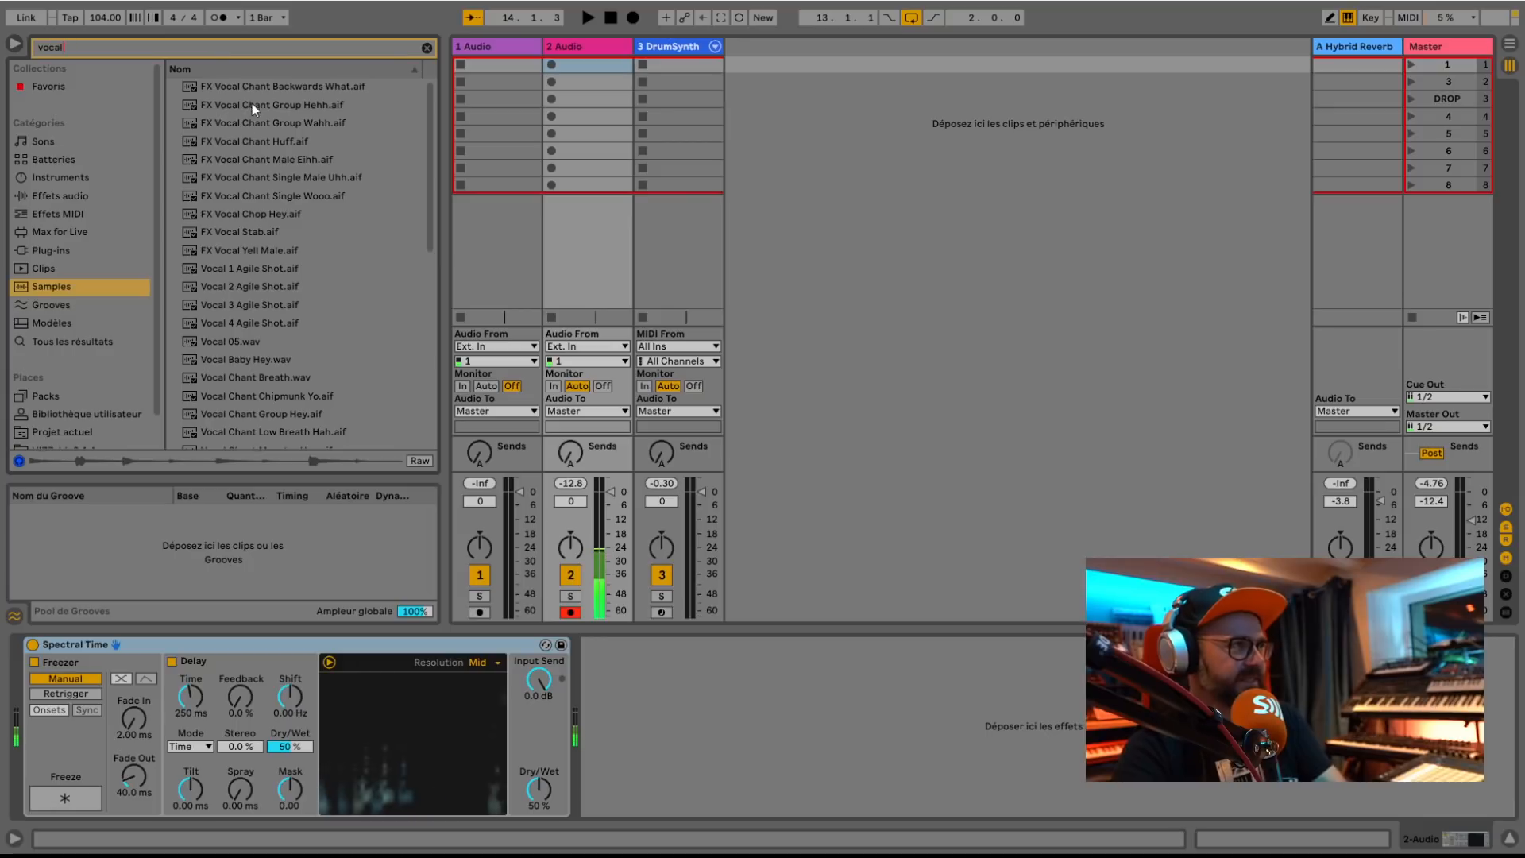
Audition several vocal chant and vocal chop samples from the results, including the female breath, Eyee and UhYuh chops
{"action": "left_click", "coordinate": [228, 141]}
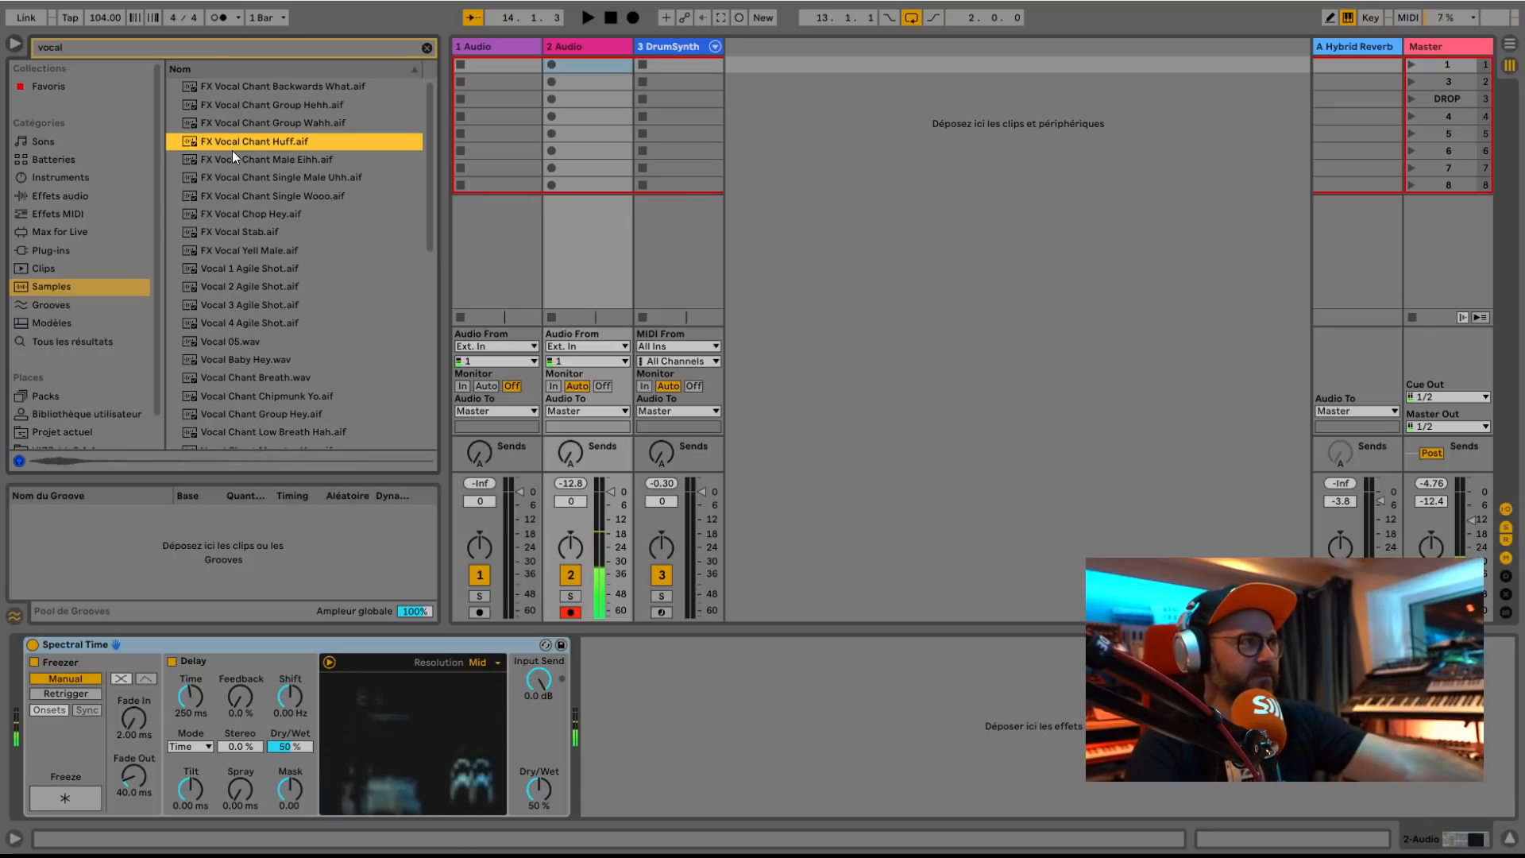
{"action": "left_click", "coordinate": [250, 232]}
{"action": "left_click", "coordinate": [240, 361]}
{"action": "left_click", "coordinate": [243, 375]}
{"action": "left_click", "coordinate": [251, 395]}
{"action": "left_click", "coordinate": [263, 414]}
{"action": "scroll", "coordinate": [309, 349], "scroll_direction": "down", "scroll_amount": 5}
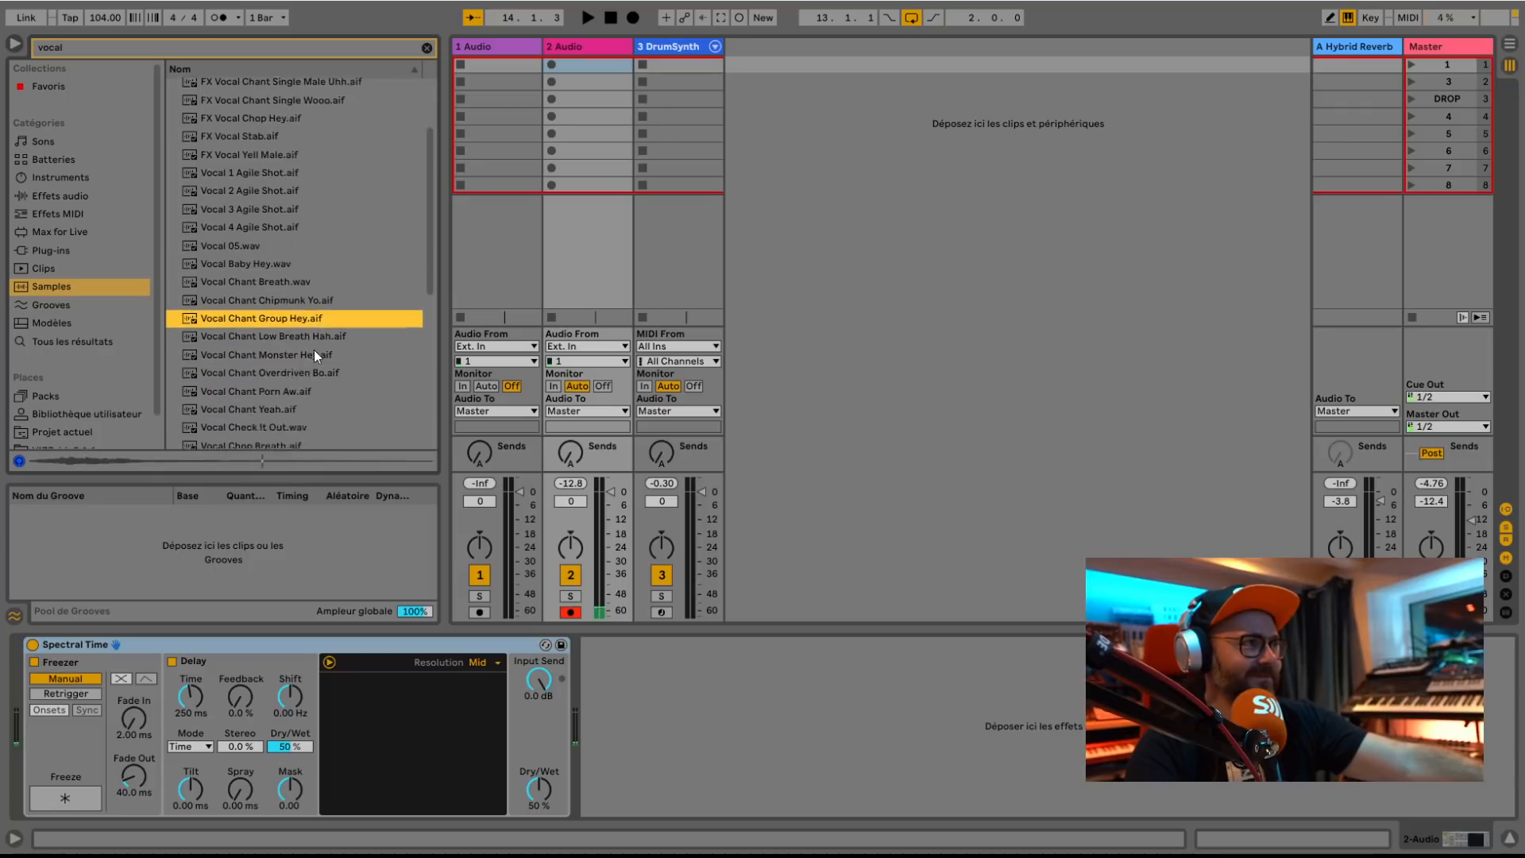
{"action": "left_click", "coordinate": [257, 311]}
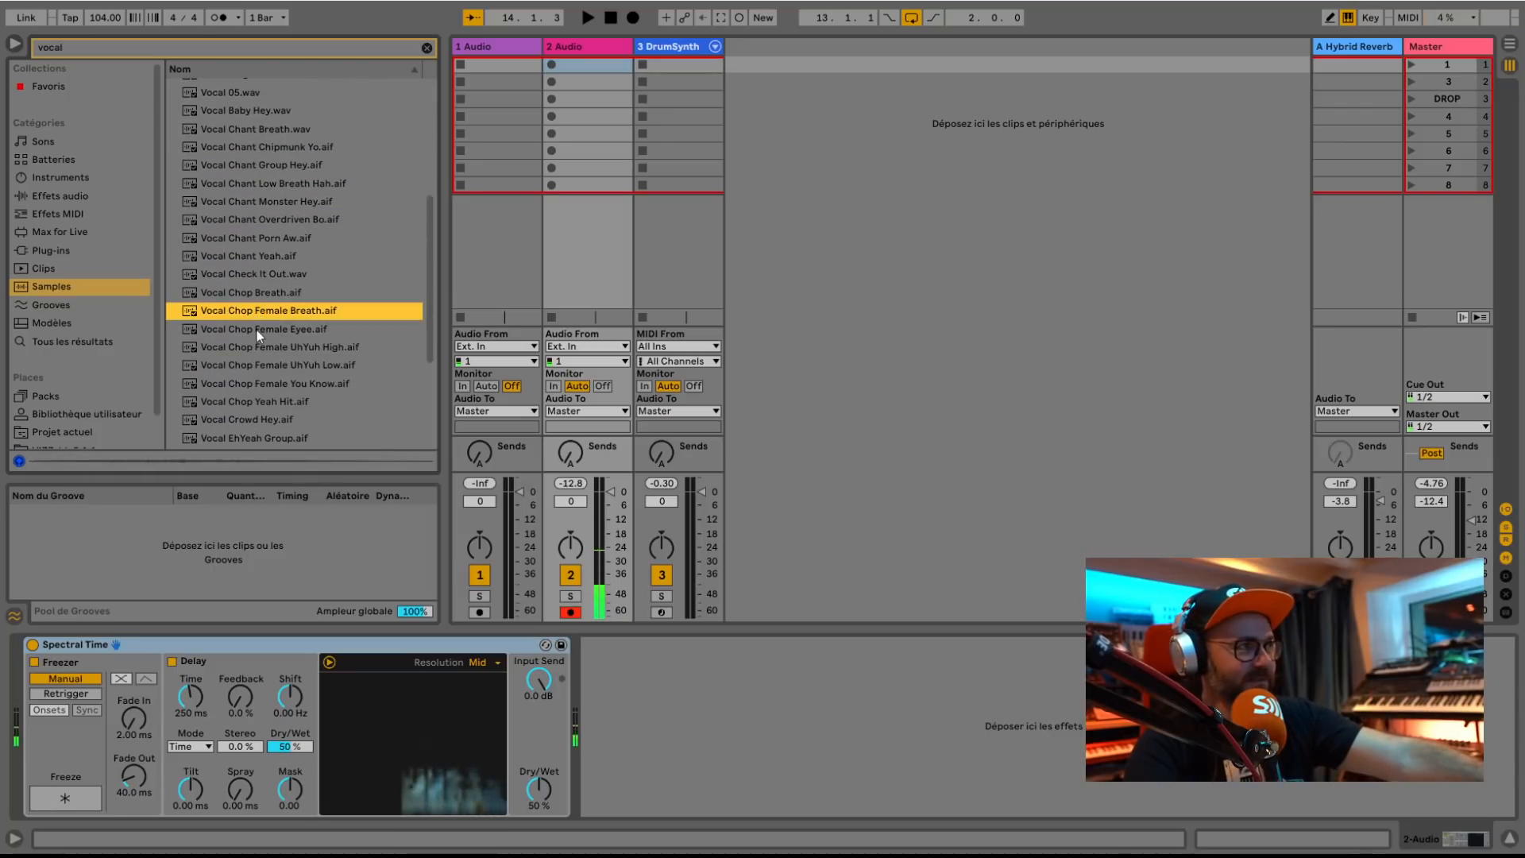
{"action": "left_click", "coordinate": [258, 330]}
{"action": "left_click", "coordinate": [261, 347]}
{"action": "left_click", "coordinate": [243, 334]}
Place Vocal Chop Female Eyee.aif in the first clip slot of the Spectral Time track and launch it
{"action": "left_click_drag", "start_coordinate": [243, 334], "coordinate": [747, 65]}
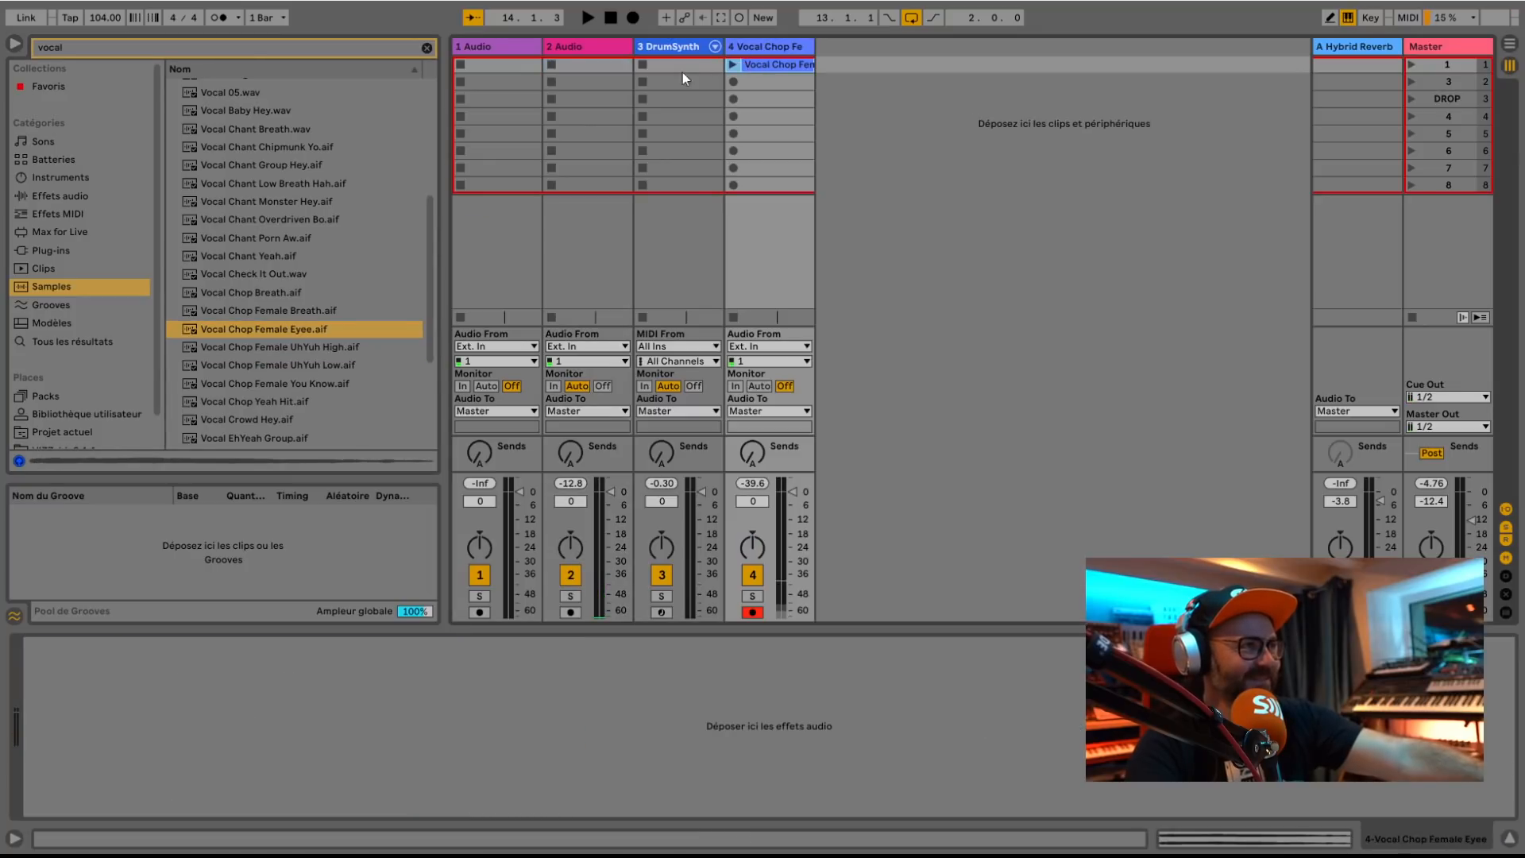
{"action": "left_click_drag", "start_coordinate": [773, 66], "coordinate": [588, 65]}
{"action": "left_click", "coordinate": [556, 68]}
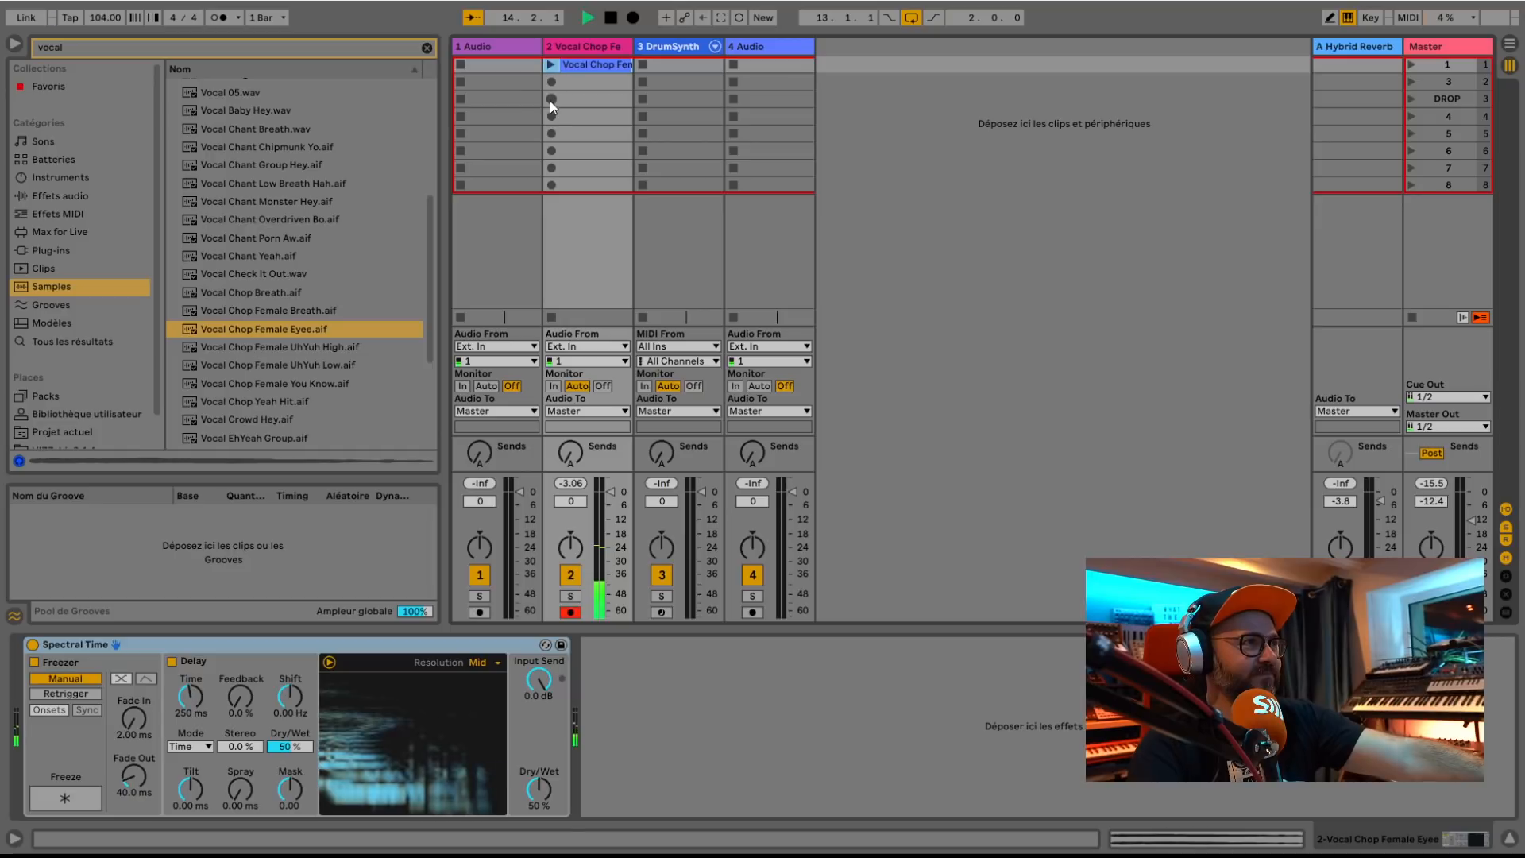
Set the vocal track's monitoring to Off, relaunch the clip and set Spectral Time's delay time to 2.28 s
{"action": "left_click", "coordinate": [554, 386]}
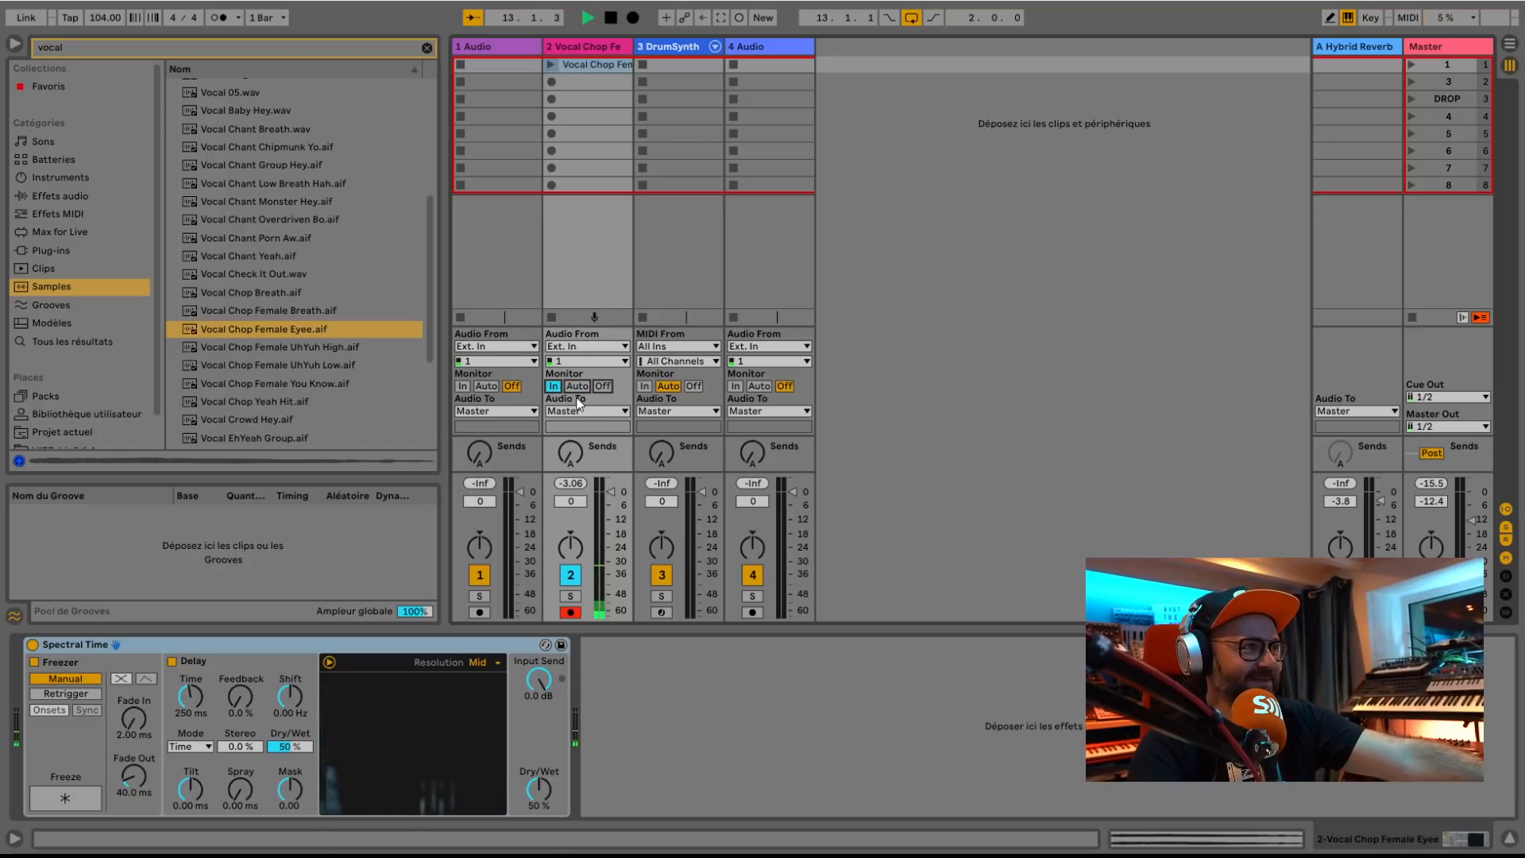
{"action": "left_click", "coordinate": [602, 386]}
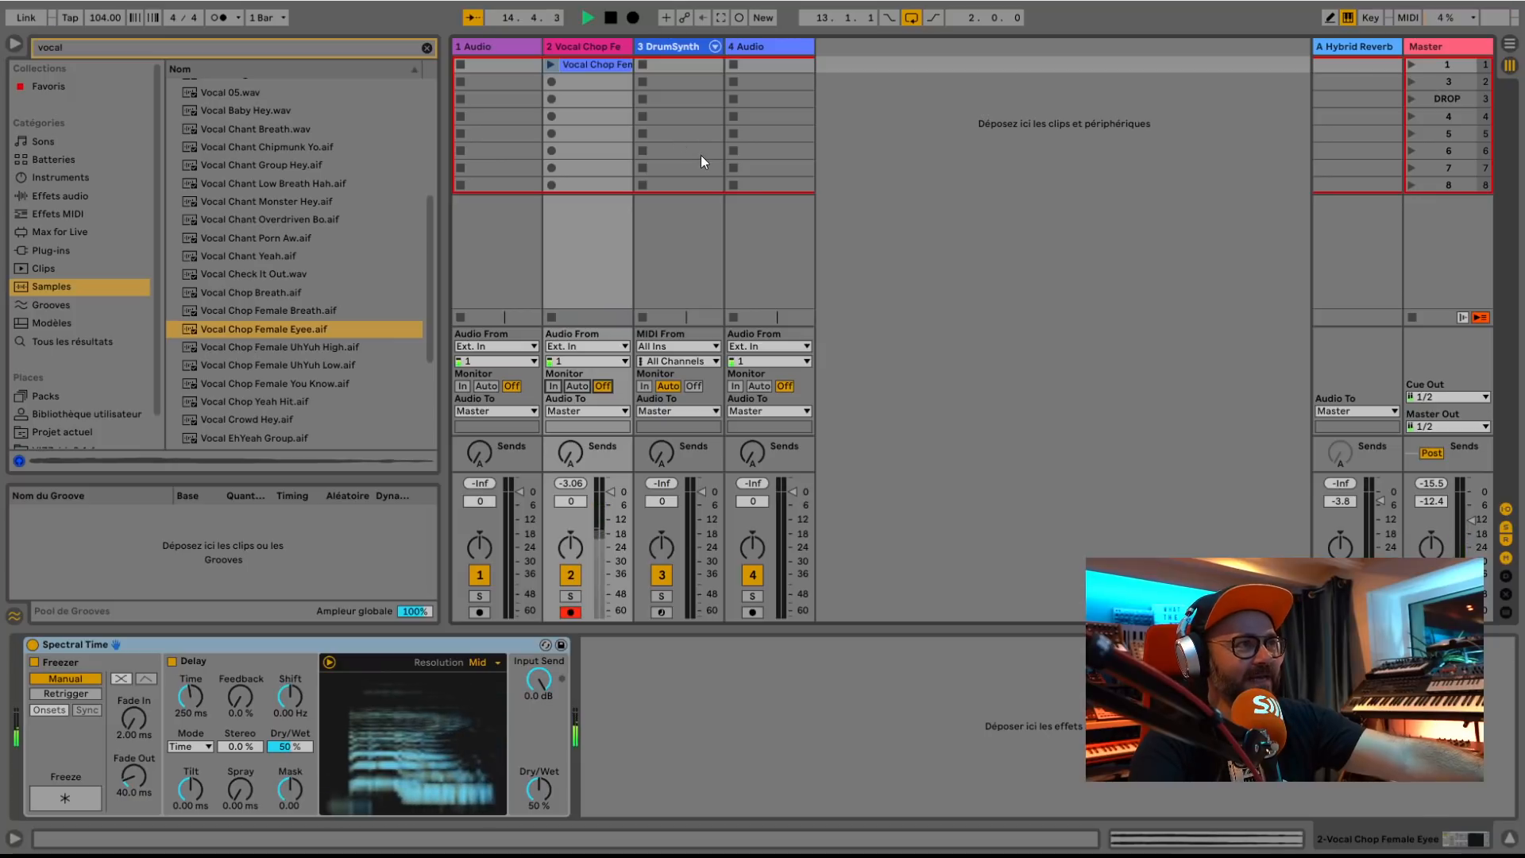
{"action": "left_click", "coordinate": [551, 66]}
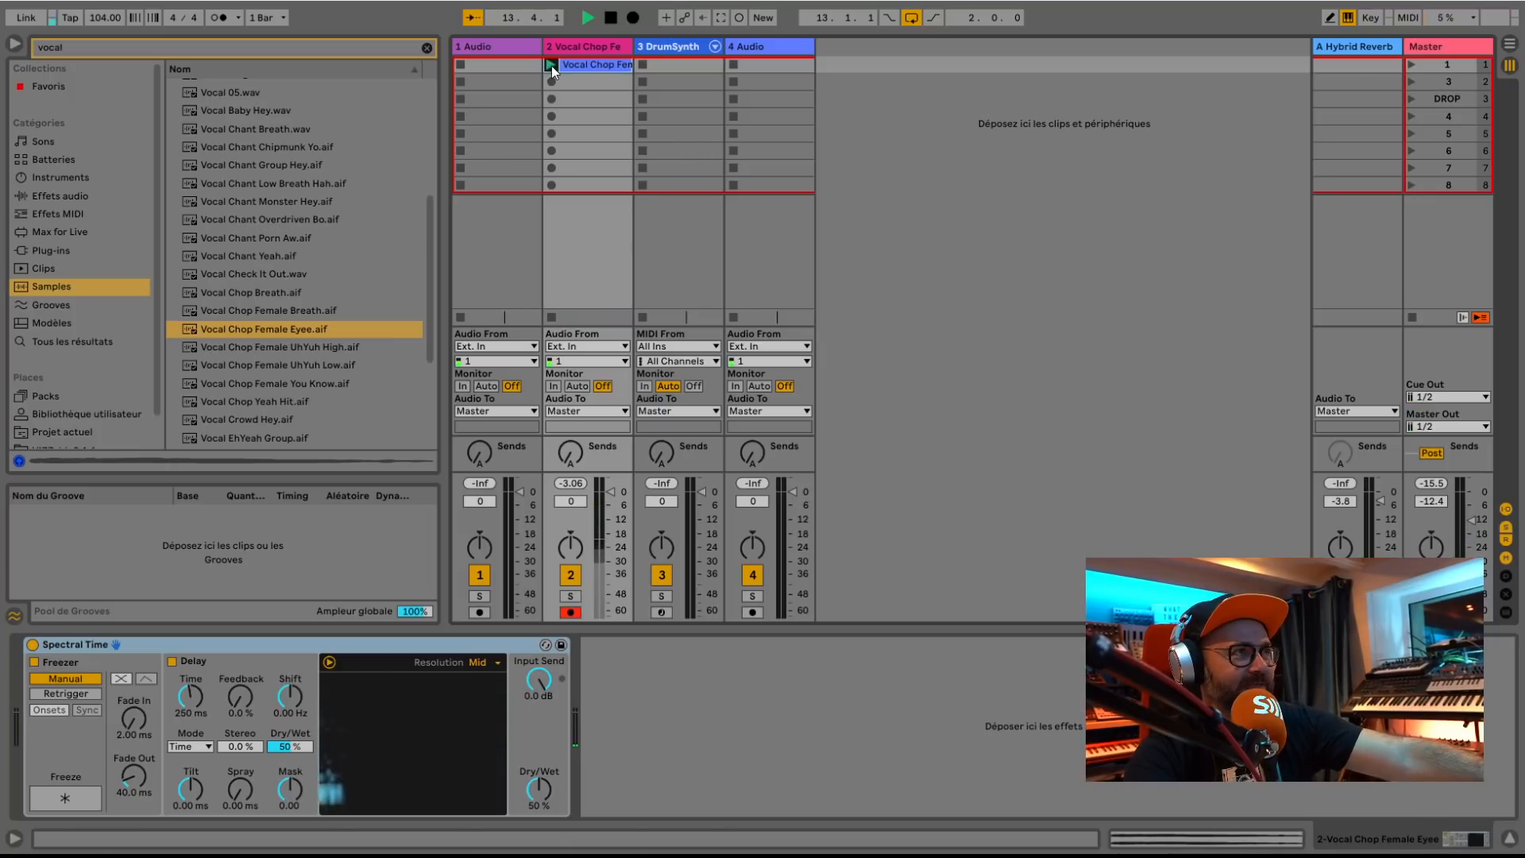
{"action": "left_click_drag", "start_coordinate": [189, 699], "coordinate": [189, 653]}
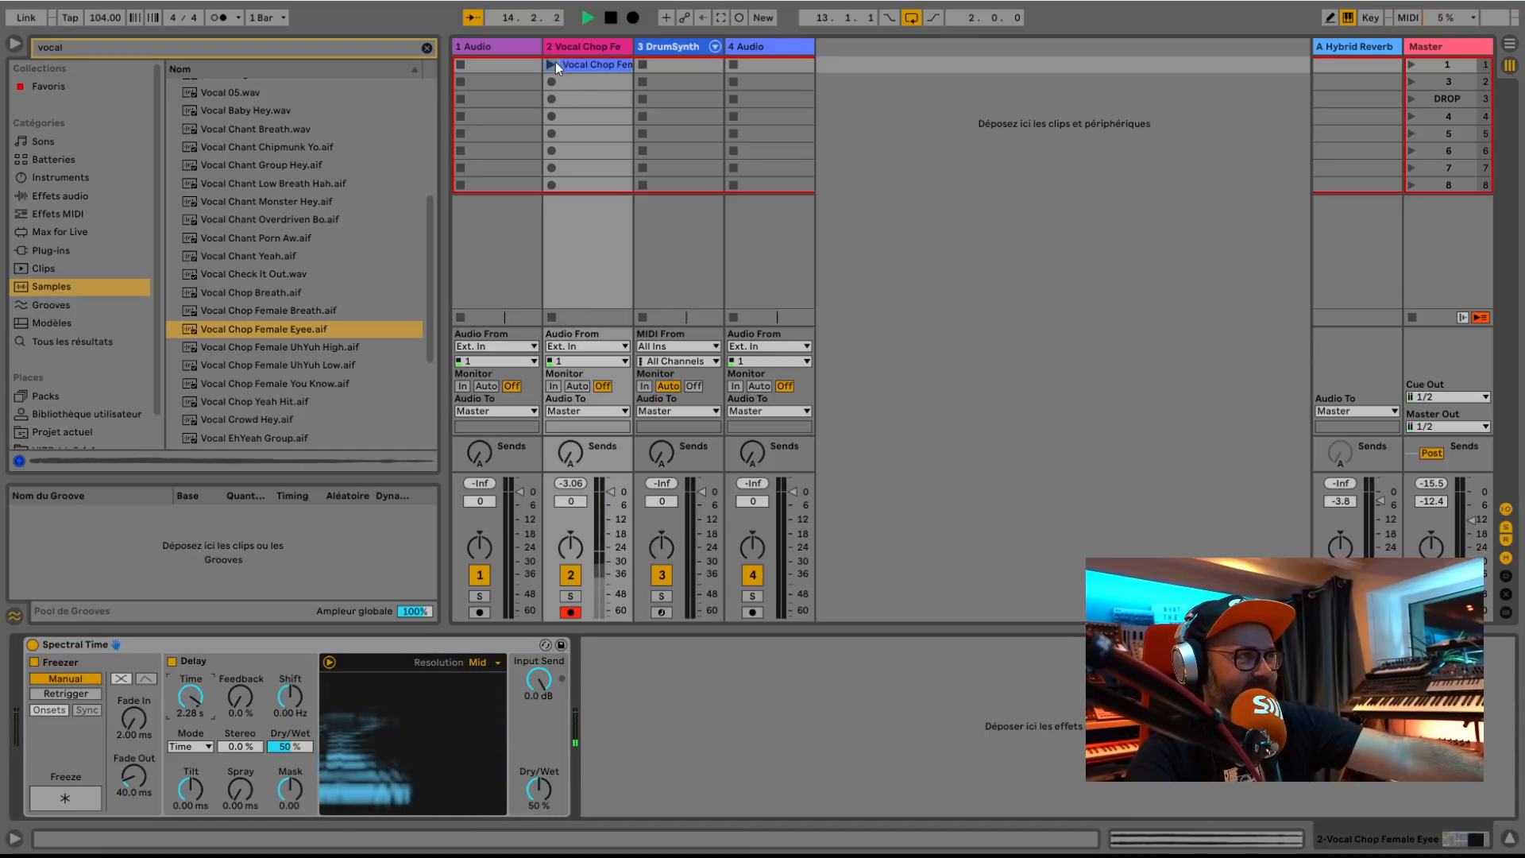
Enable Warp and Loop on the Vocal Chop Female Eyee clip and launch it
{"action": "left_click", "coordinate": [583, 63]}
{"action": "left_click", "coordinate": [238, 505]}
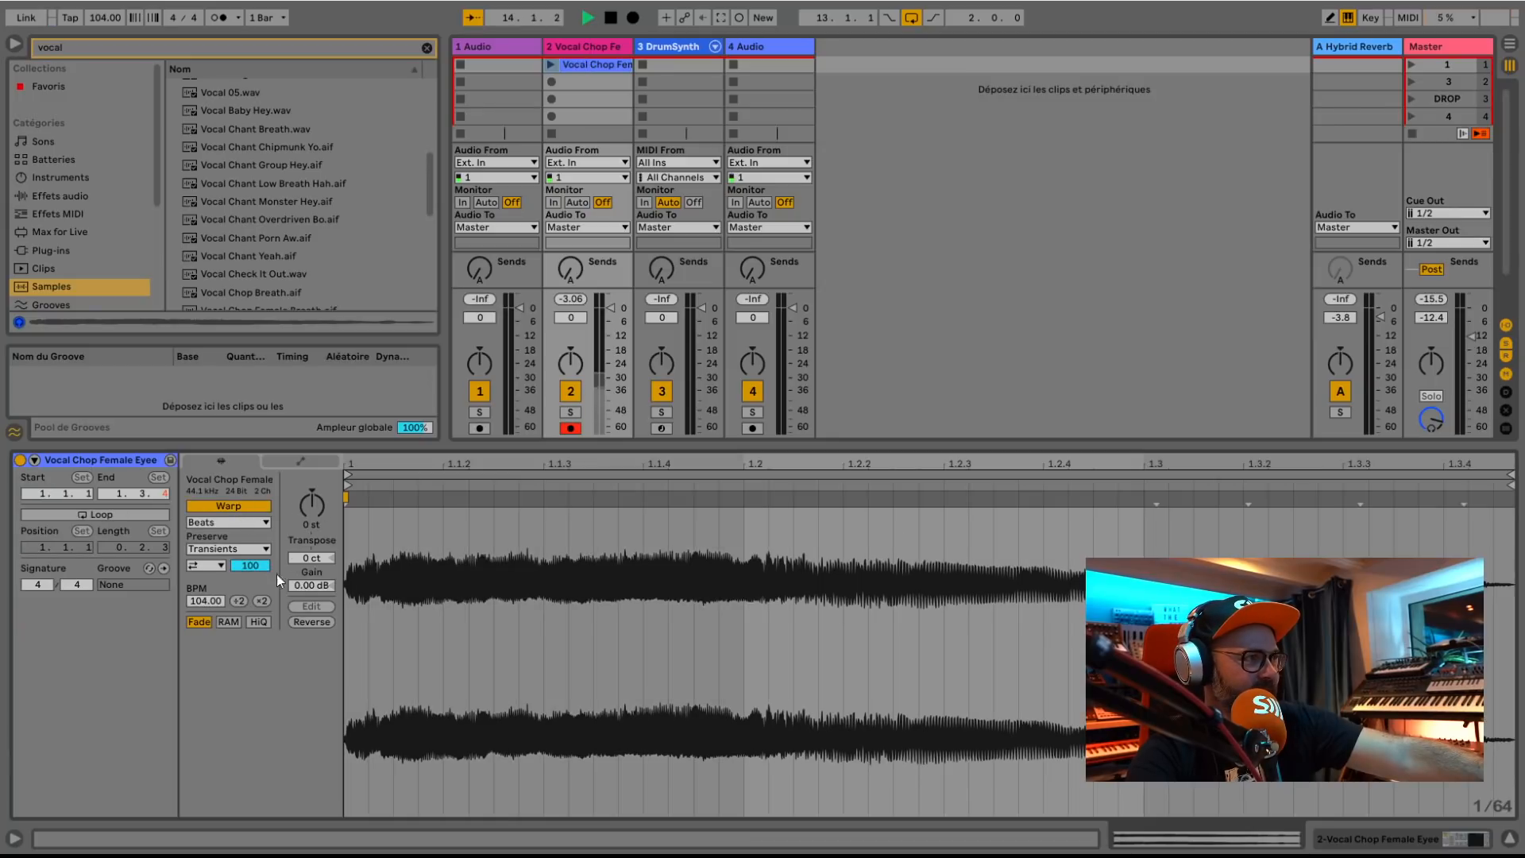
{"action": "left_click", "coordinate": [101, 514]}
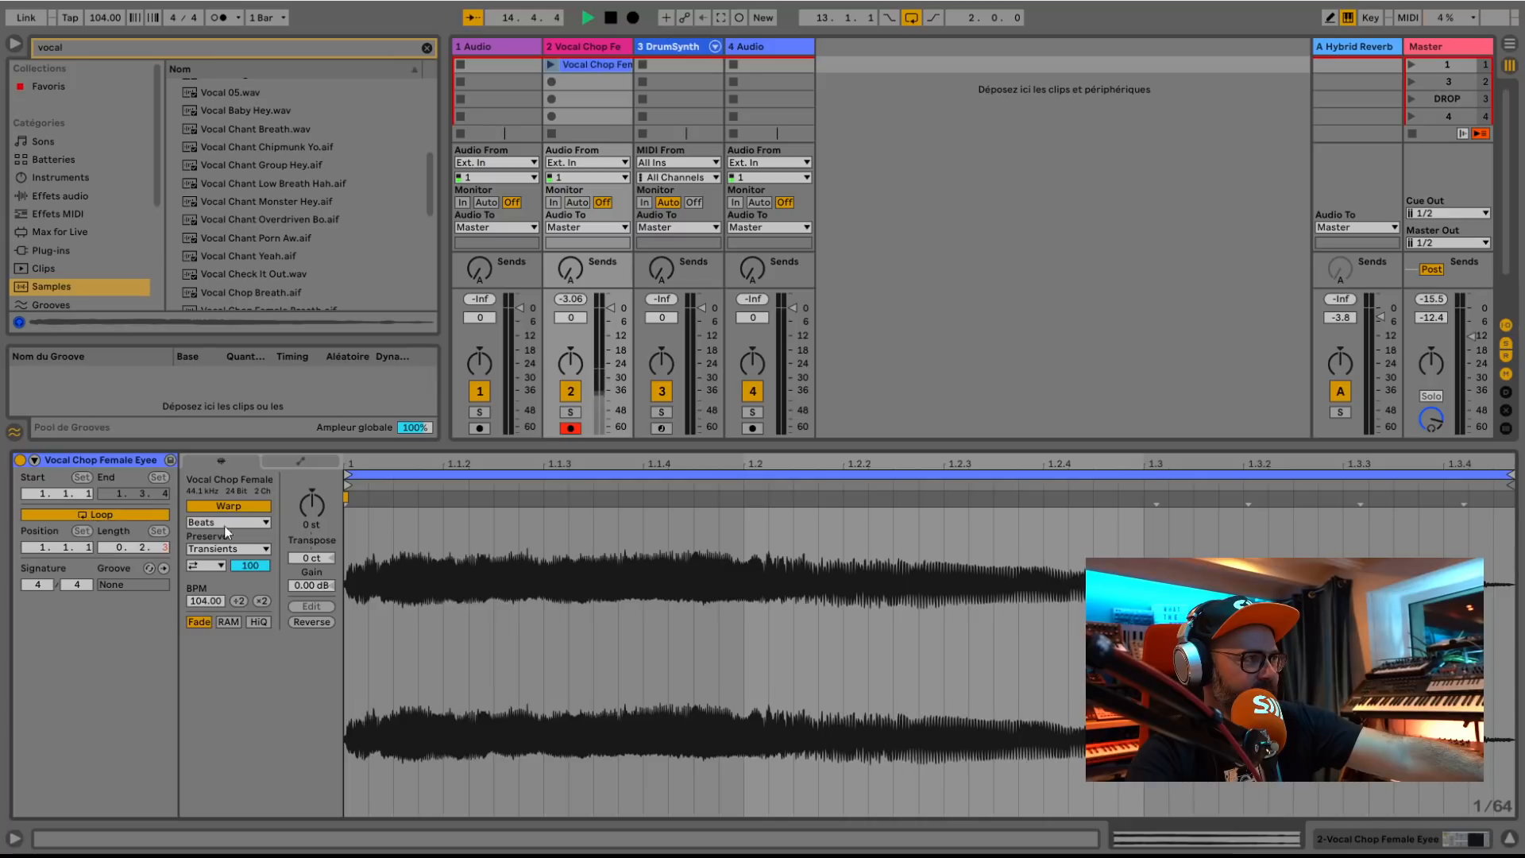
{"action": "left_click", "coordinate": [548, 65]}
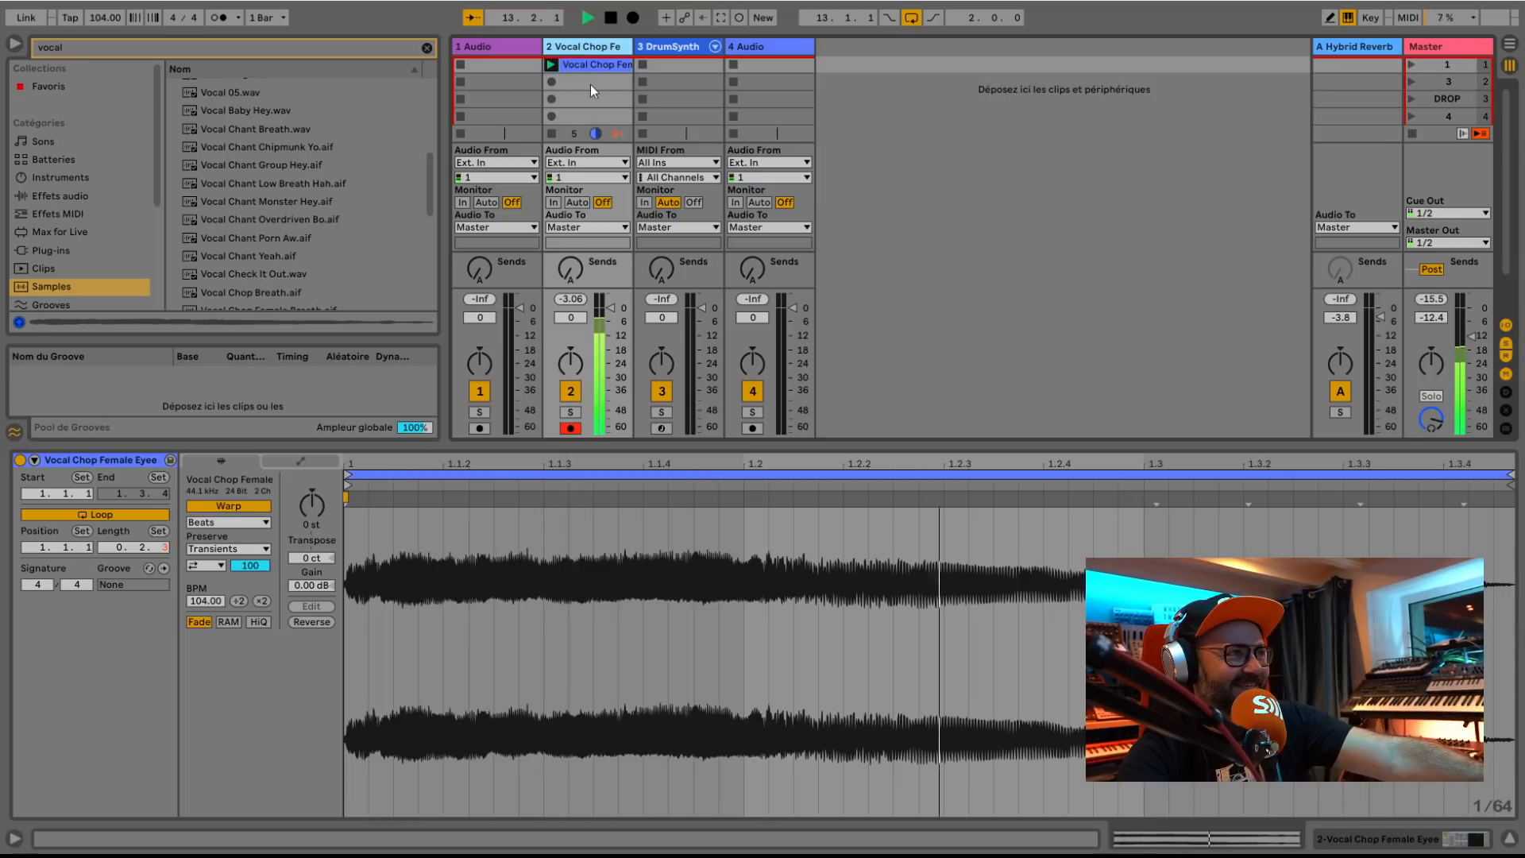
Set Spectral Time's delay time to 25.6 ms, feedback to 96 %, spray to 262 ms and shift to -0.87 Hz
{"action": "left_click", "coordinate": [1380, 842]}
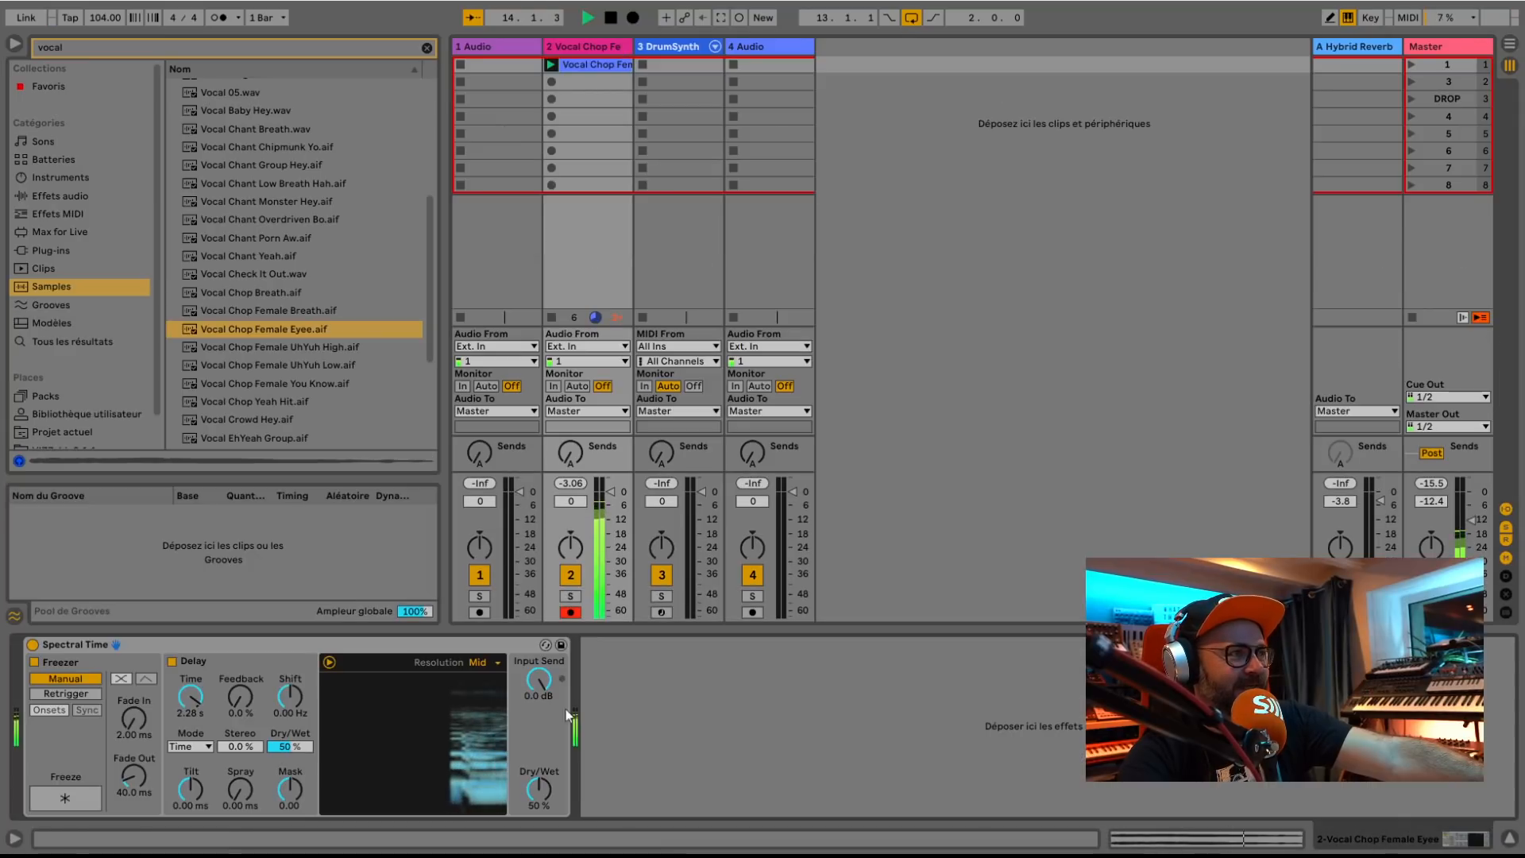
{"action": "left_click_drag", "start_coordinate": [192, 696], "coordinate": [192, 755]}
{"action": "mouse_move", "coordinate": [240, 696]}
{"action": "left_mouse_down"}
{"action": "mouse_move", "coordinate": [240, 644]}
{"action": "mouse_move", "coordinate": [240, 688]}
{"action": "mouse_move", "coordinate": [191, 677]}
{"action": "mouse_move", "coordinate": [191, 709]}
{"action": "left_mouse_up"}
{"action": "left_click", "coordinate": [240, 789]}
{"action": "mouse_move", "coordinate": [240, 789]}
{"action": "left_mouse_down"}
{"action": "mouse_move", "coordinate": [240, 717]}
{"action": "mouse_move", "coordinate": [294, 684]}
{"action": "mouse_move", "coordinate": [294, 663]}
{"action": "mouse_move", "coordinate": [294, 684]}
{"action": "left_mouse_up"}
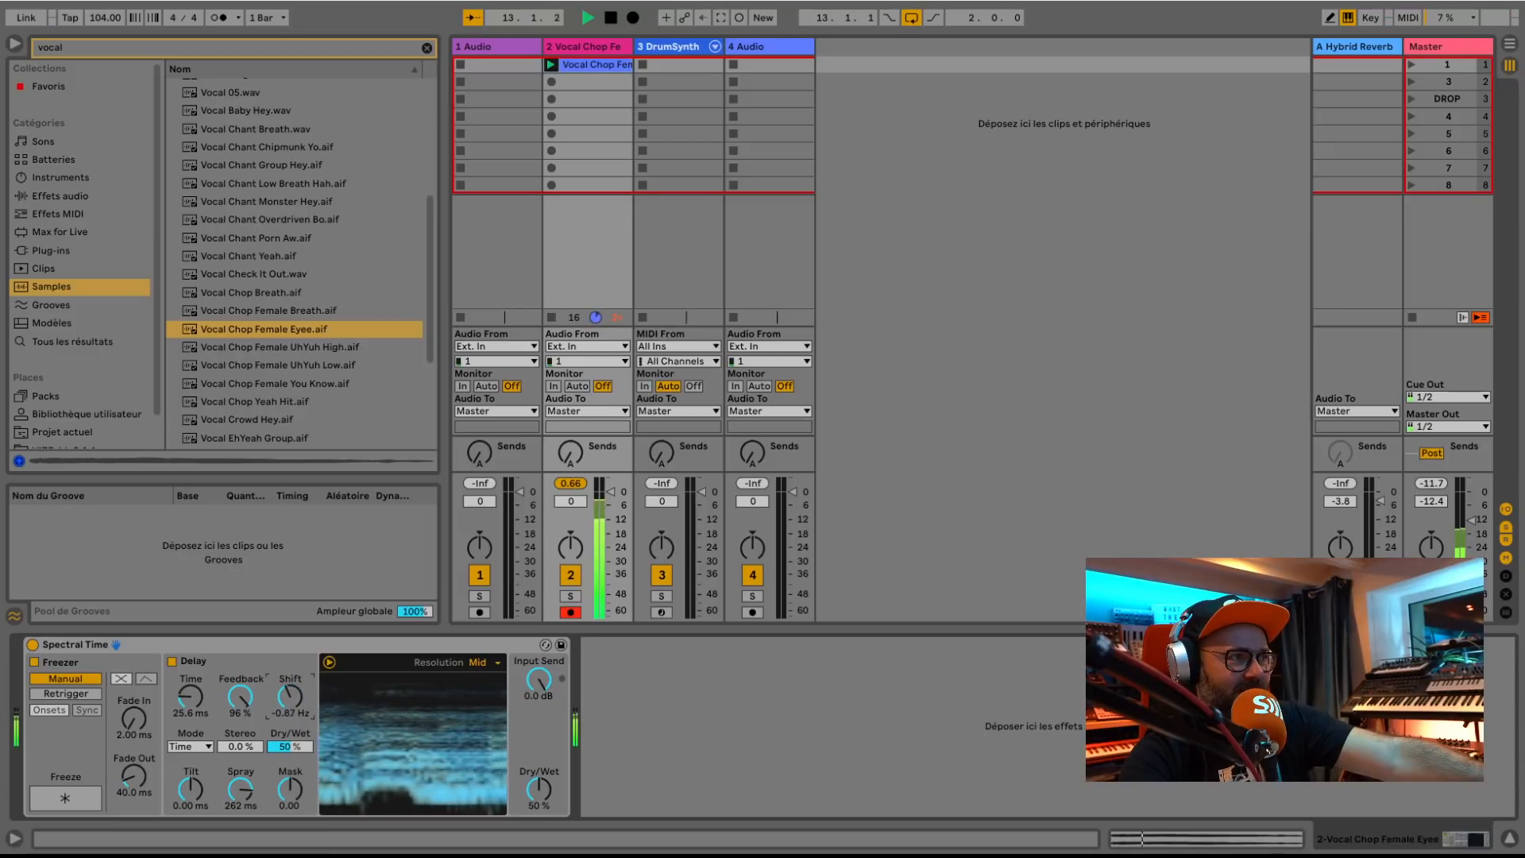
Set Spectral Time's resolution to High, its delay time to 881 ms and its frequency shift to -10.3 Hz
{"action": "left_click", "coordinate": [477, 662]}
{"action": "left_click", "coordinate": [481, 707]}
{"action": "left_click_drag", "start_coordinate": [289, 697], "coordinate": [290, 699]}
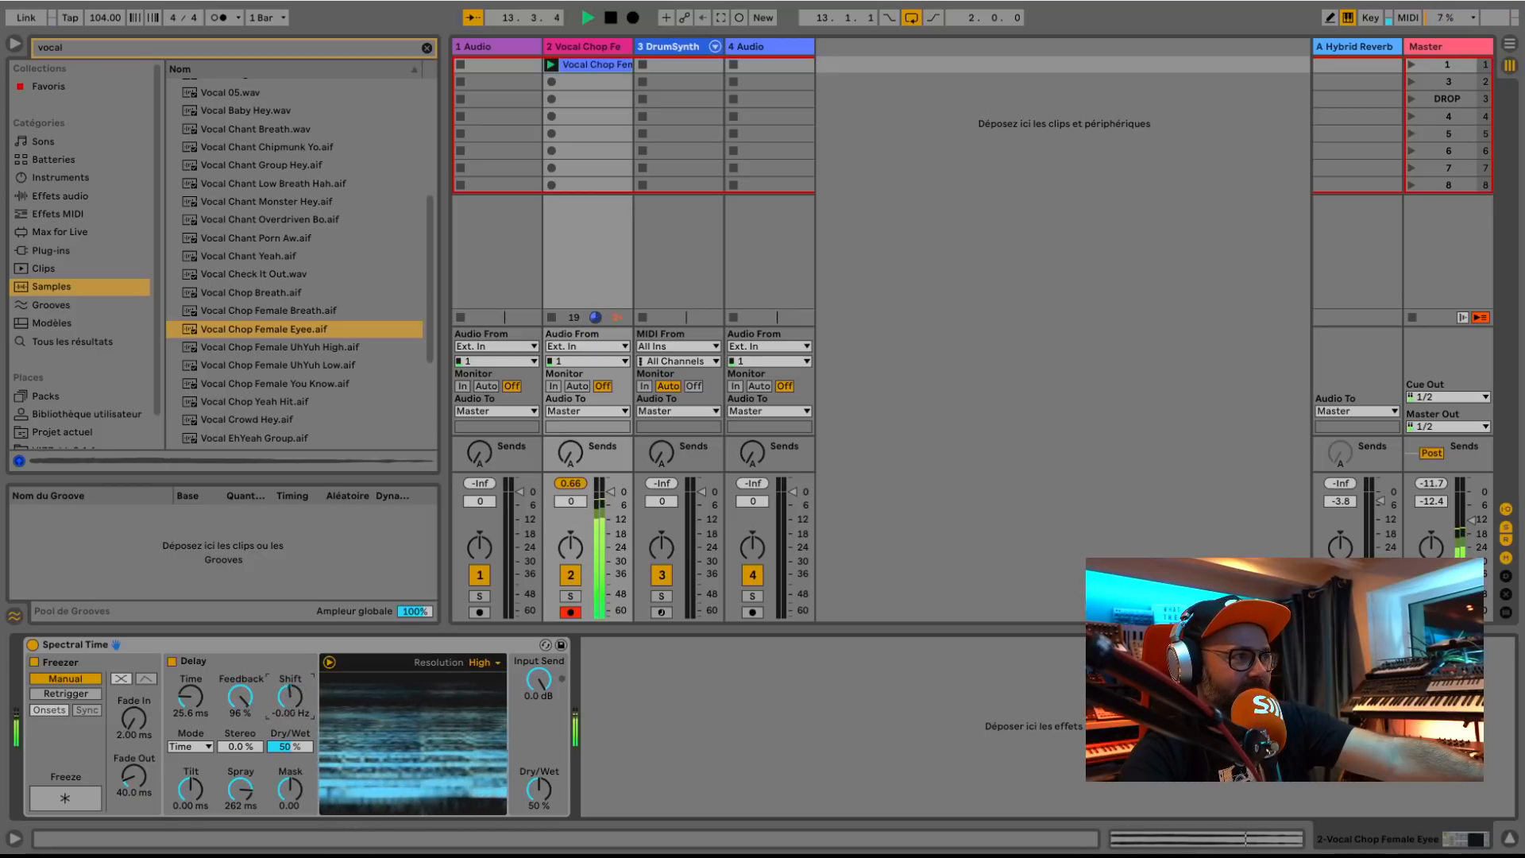
{"action": "left_click_drag", "start_coordinate": [195, 696], "coordinate": [195, 667]}
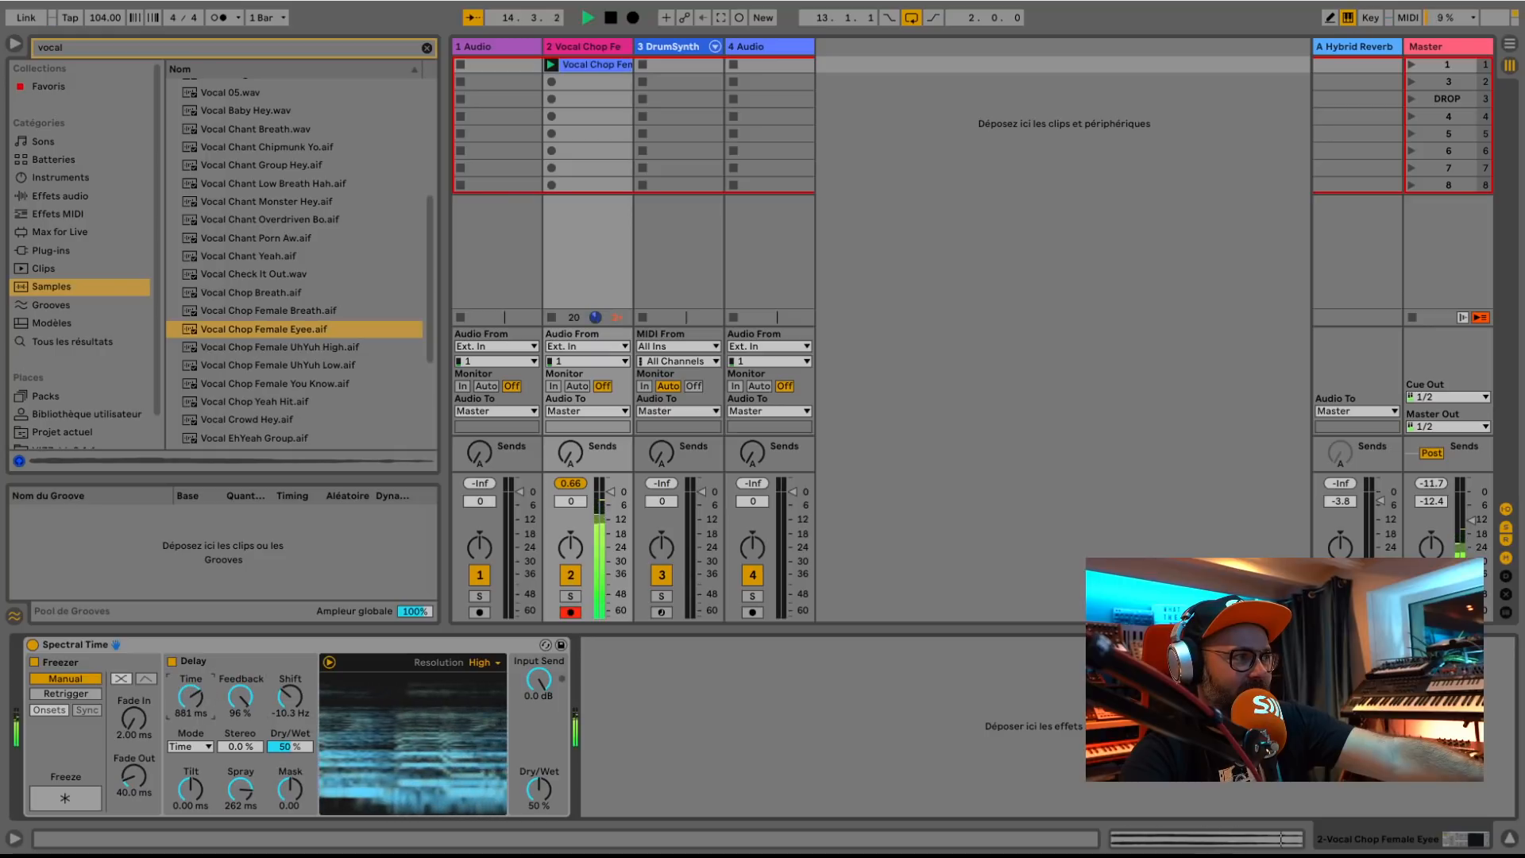
Set the delay's tilt to 1.30 s, spray 11.1 ms, stereo 78 %, dry/wet 72 %, shift 33.8 Hz, mask 0.71 and time 52.0 ms
{"action": "mouse_move", "coordinate": [204, 784]}
{"action": "left_mouse_down"}
{"action": "mouse_move", "coordinate": [205, 767]}
{"action": "mouse_move", "coordinate": [254, 818]}
{"action": "left_mouse_up"}
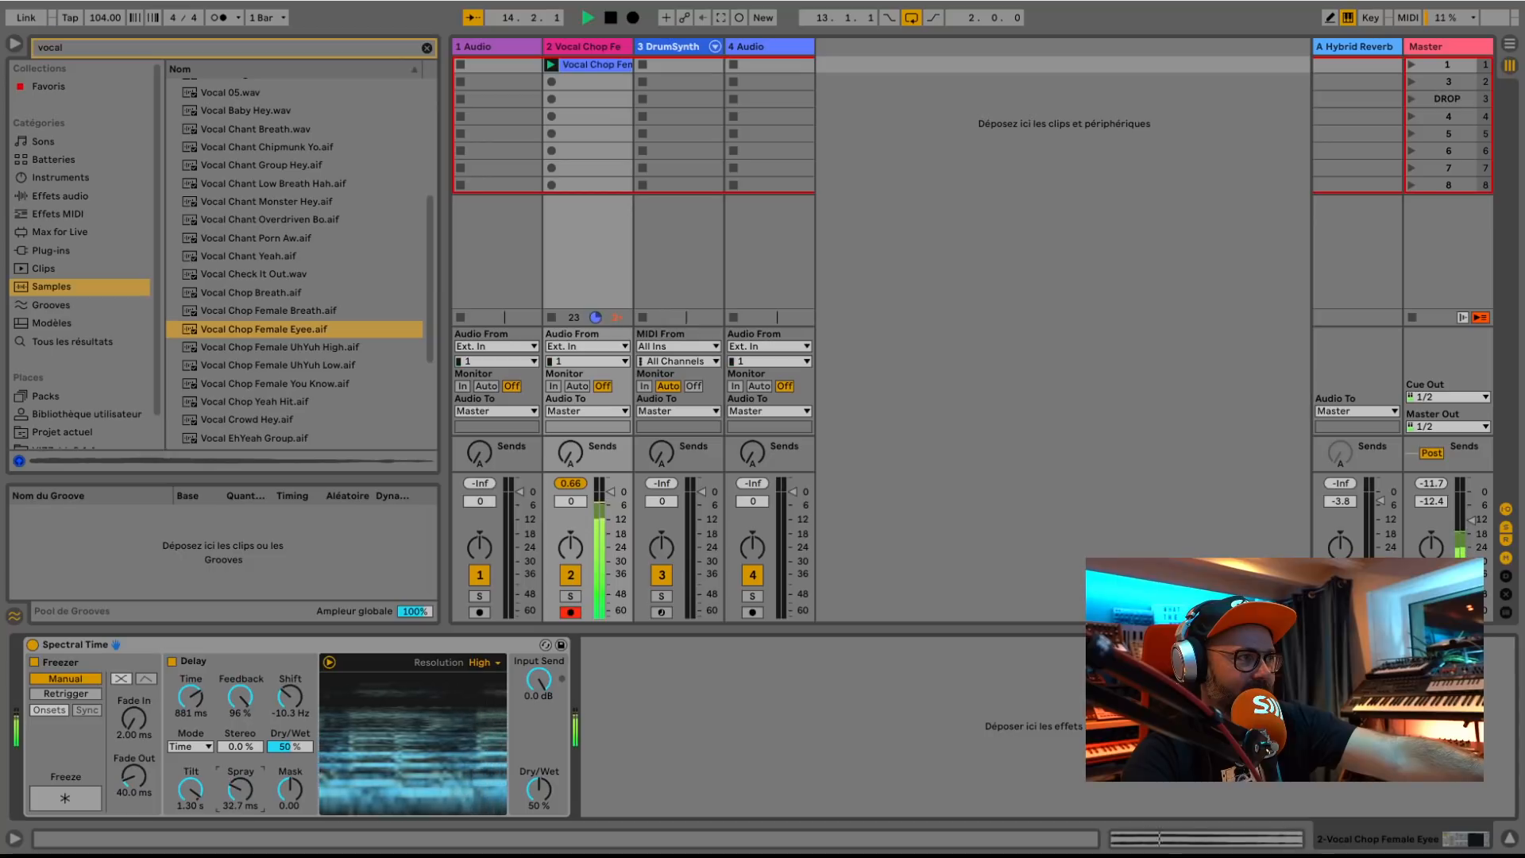
{"action": "left_click_drag", "start_coordinate": [242, 747], "coordinate": [290, 750]}
{"action": "left_click_drag", "start_coordinate": [290, 697], "coordinate": [290, 675]}
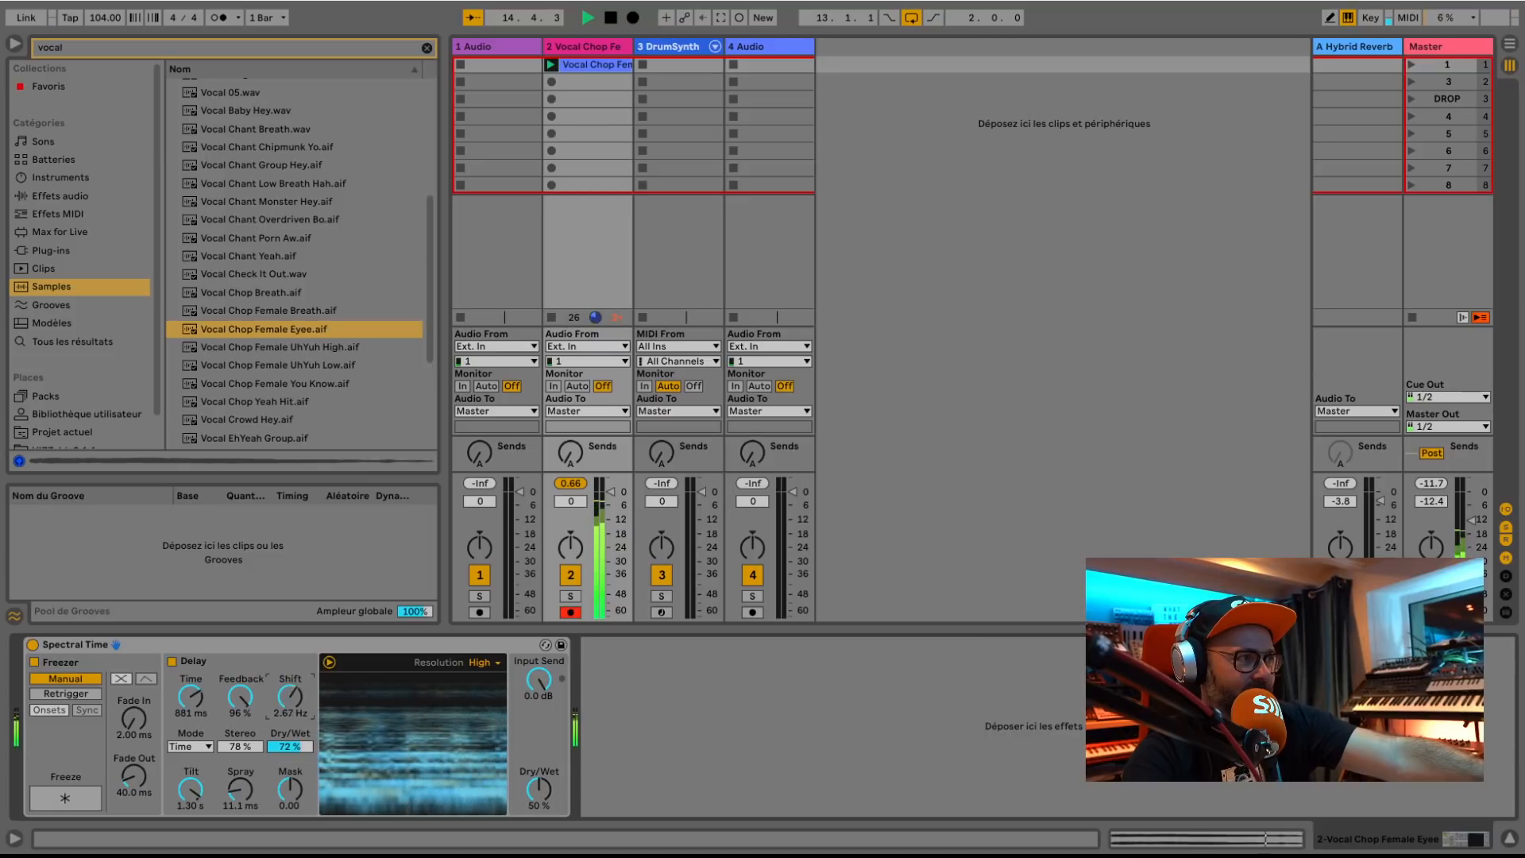
{"action": "left_click_drag", "start_coordinate": [290, 789], "coordinate": [290, 770]}
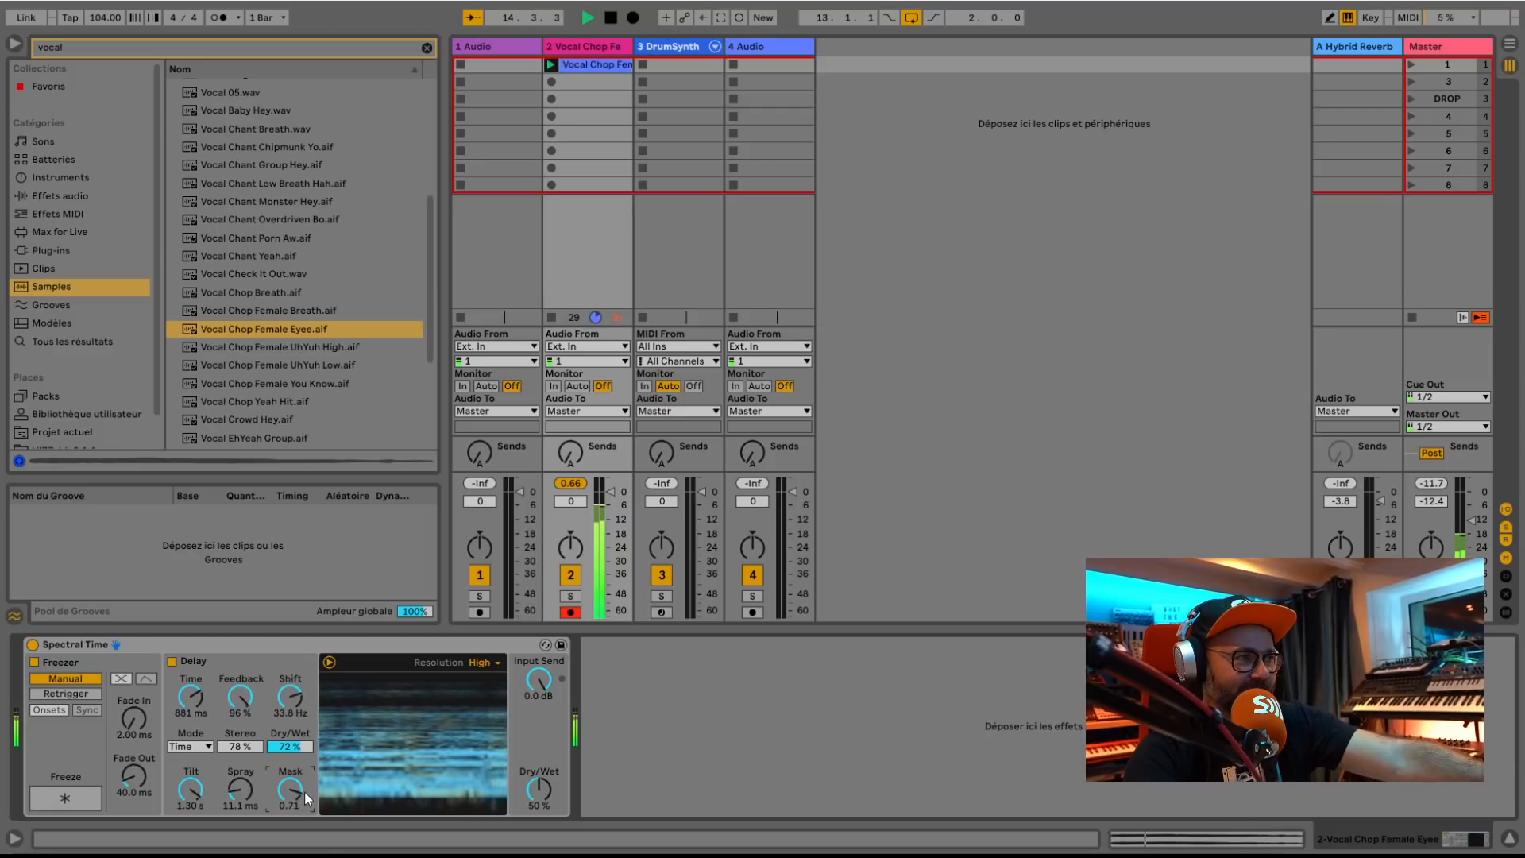
{"action": "left_click_drag", "start_coordinate": [198, 716], "coordinate": [198, 759]}
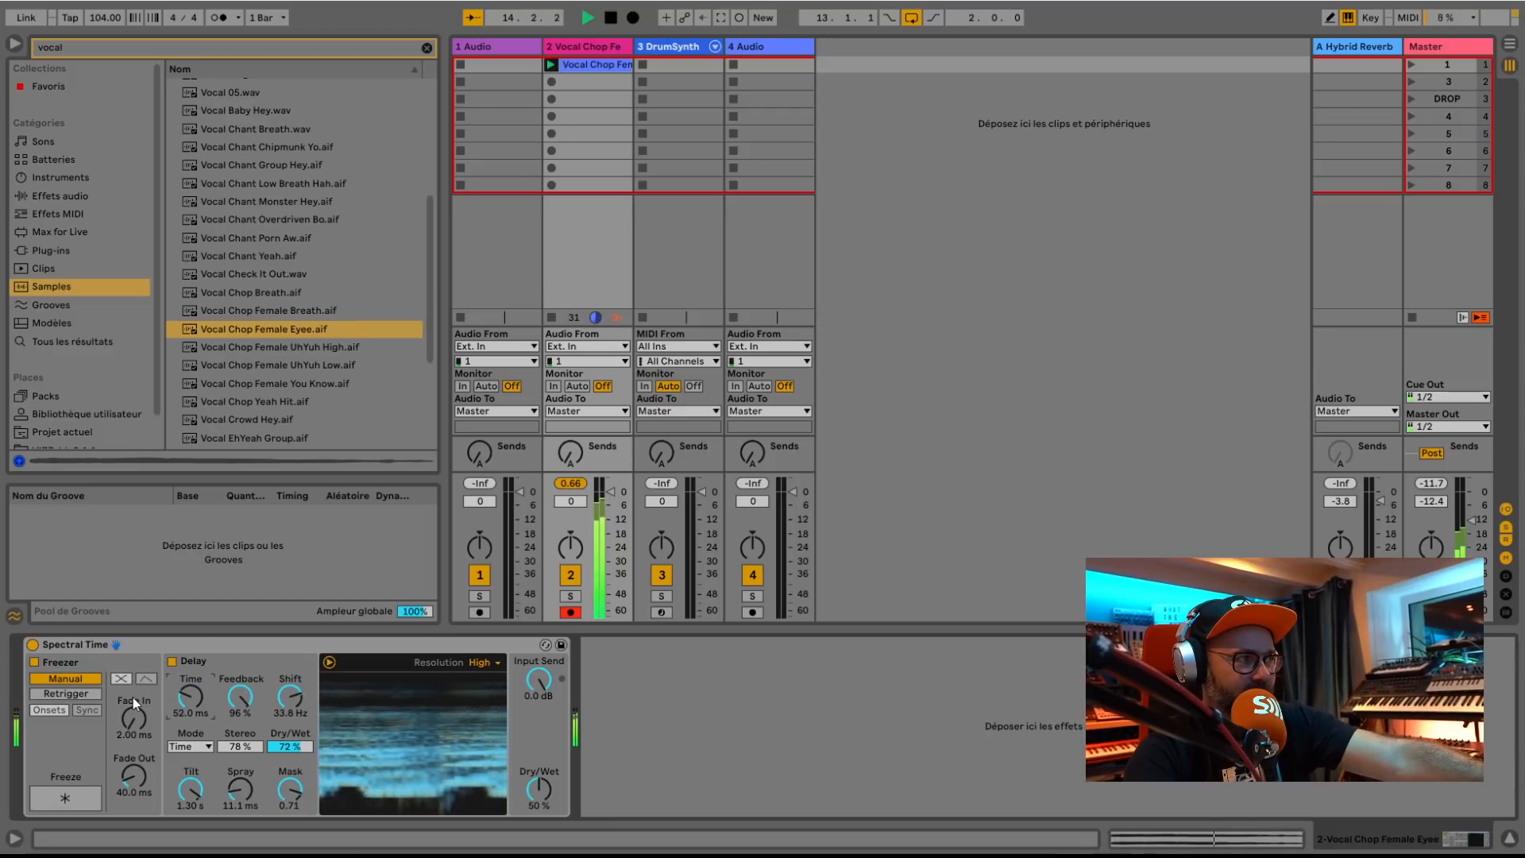
Switch the Freezer to Retrigger by Onsets with 61 % sensitivity, activate Freeze and stop playback
{"action": "left_click", "coordinate": [70, 693]}
{"action": "left_click", "coordinate": [49, 710]}
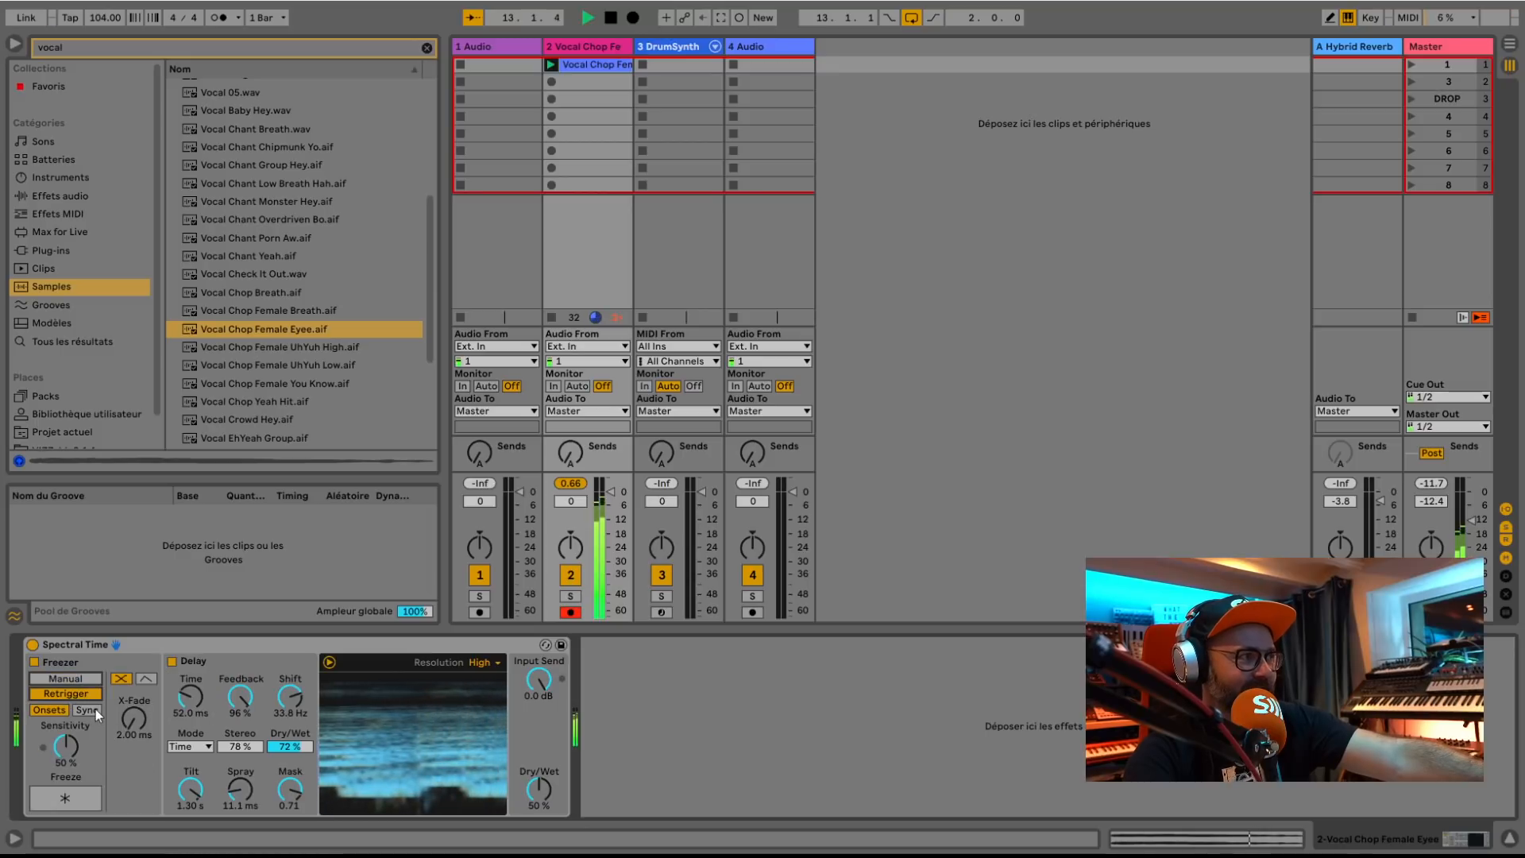
{"action": "left_click_drag", "start_coordinate": [65, 753], "coordinate": [65, 745]}
{"action": "left_click", "coordinate": [59, 794]}
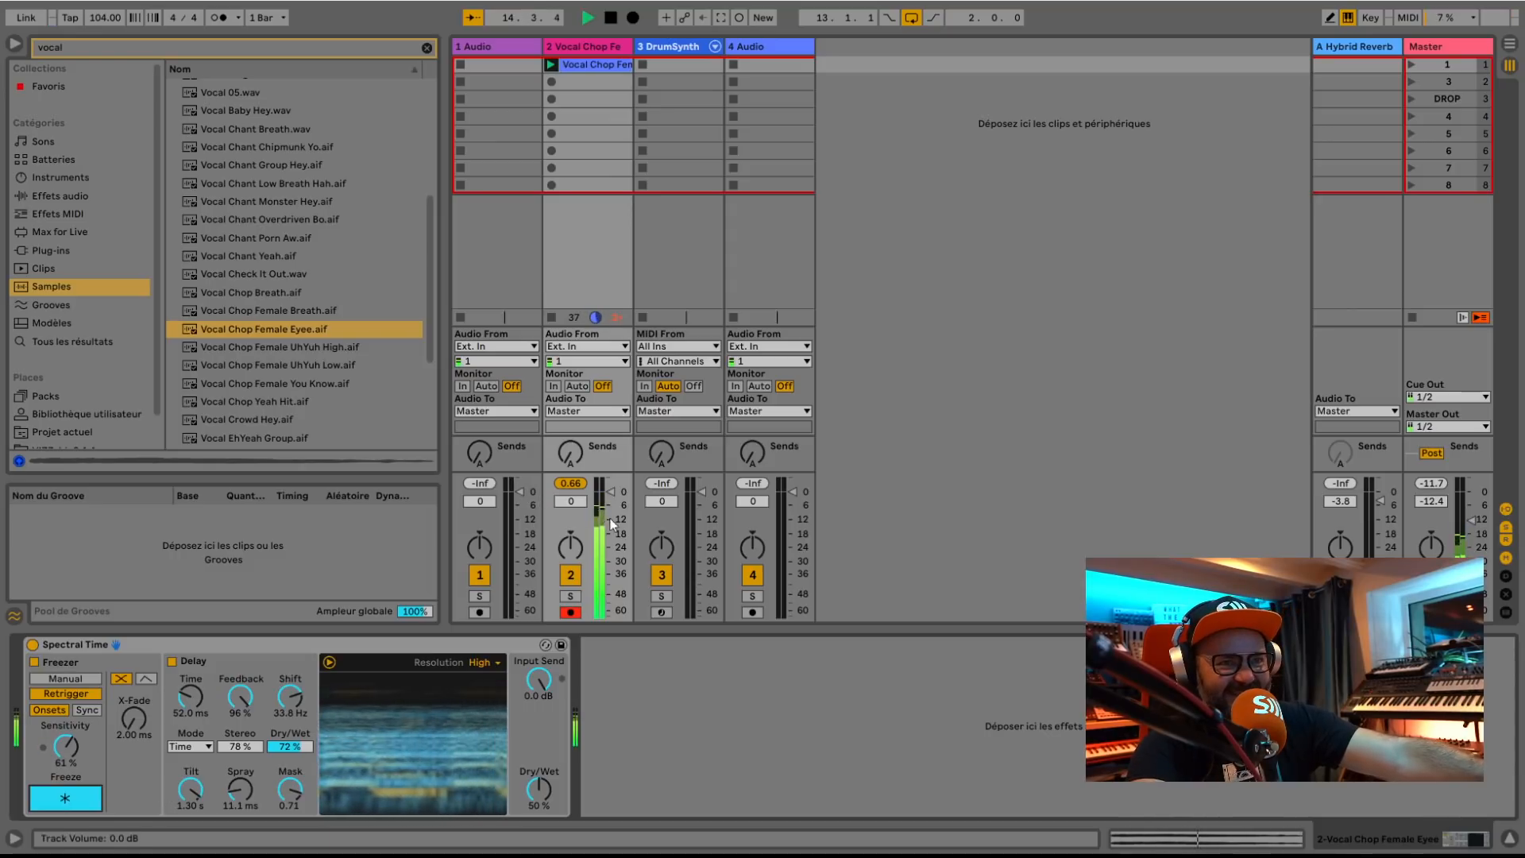
{"action": "key", "text": "space"}
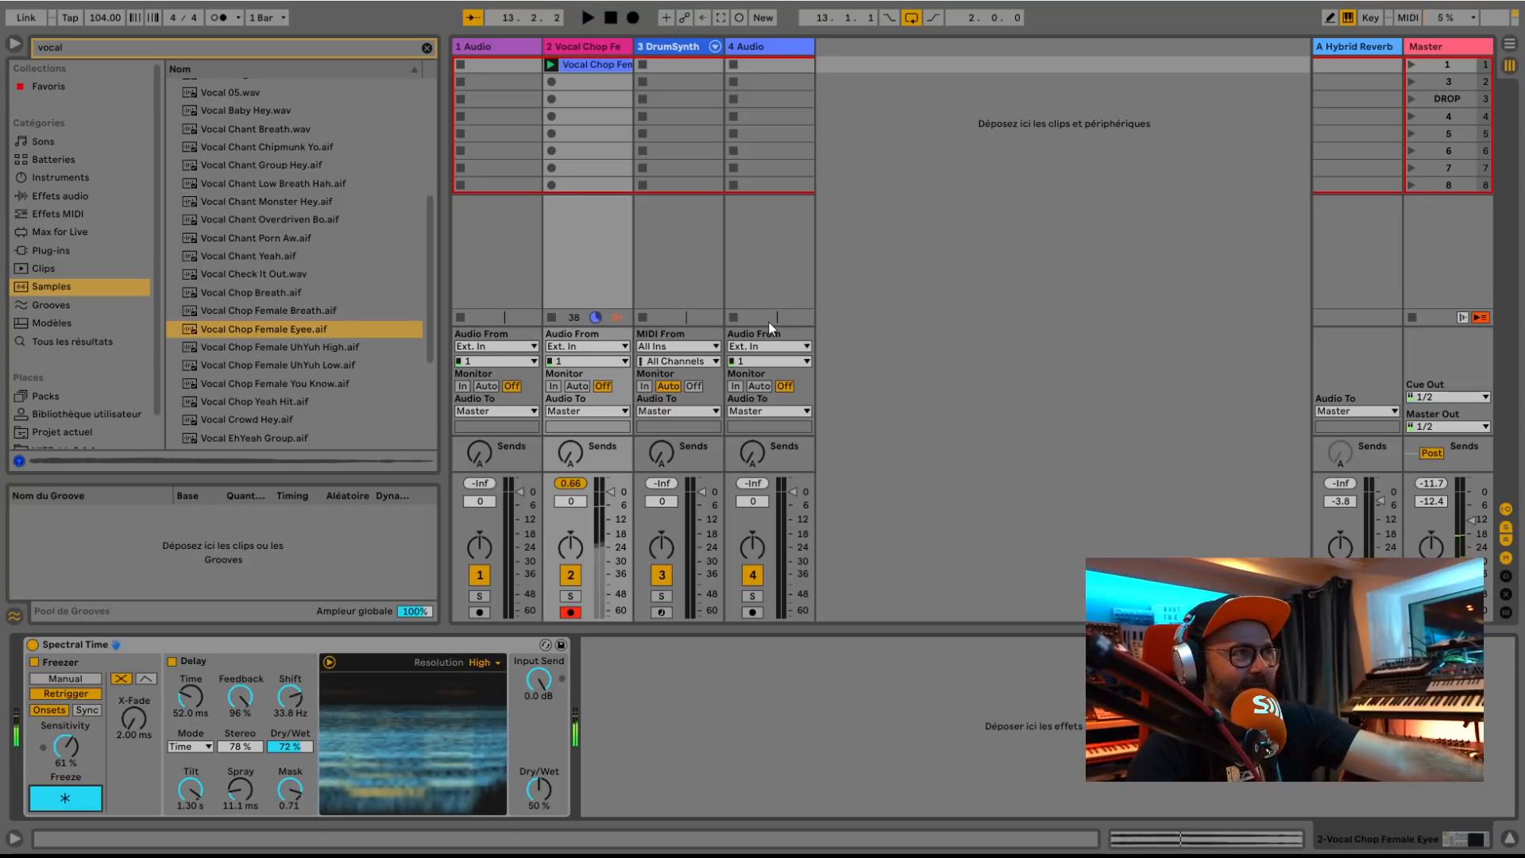
Add the Vocal Chop Female UhYuh High, UhYuh Low and You Know samples to the vocal track's slots 2 to 4, launching each
{"action": "left_click_drag", "start_coordinate": [272, 350], "coordinate": [559, 81]}
{"action": "left_click", "coordinate": [559, 81]}
{"action": "left_click_drag", "start_coordinate": [284, 364], "coordinate": [560, 98]}
{"action": "left_click", "coordinate": [550, 99]}
{"action": "left_click_drag", "start_coordinate": [278, 383], "coordinate": [554, 119]}
{"action": "left_click", "coordinate": [551, 116]}
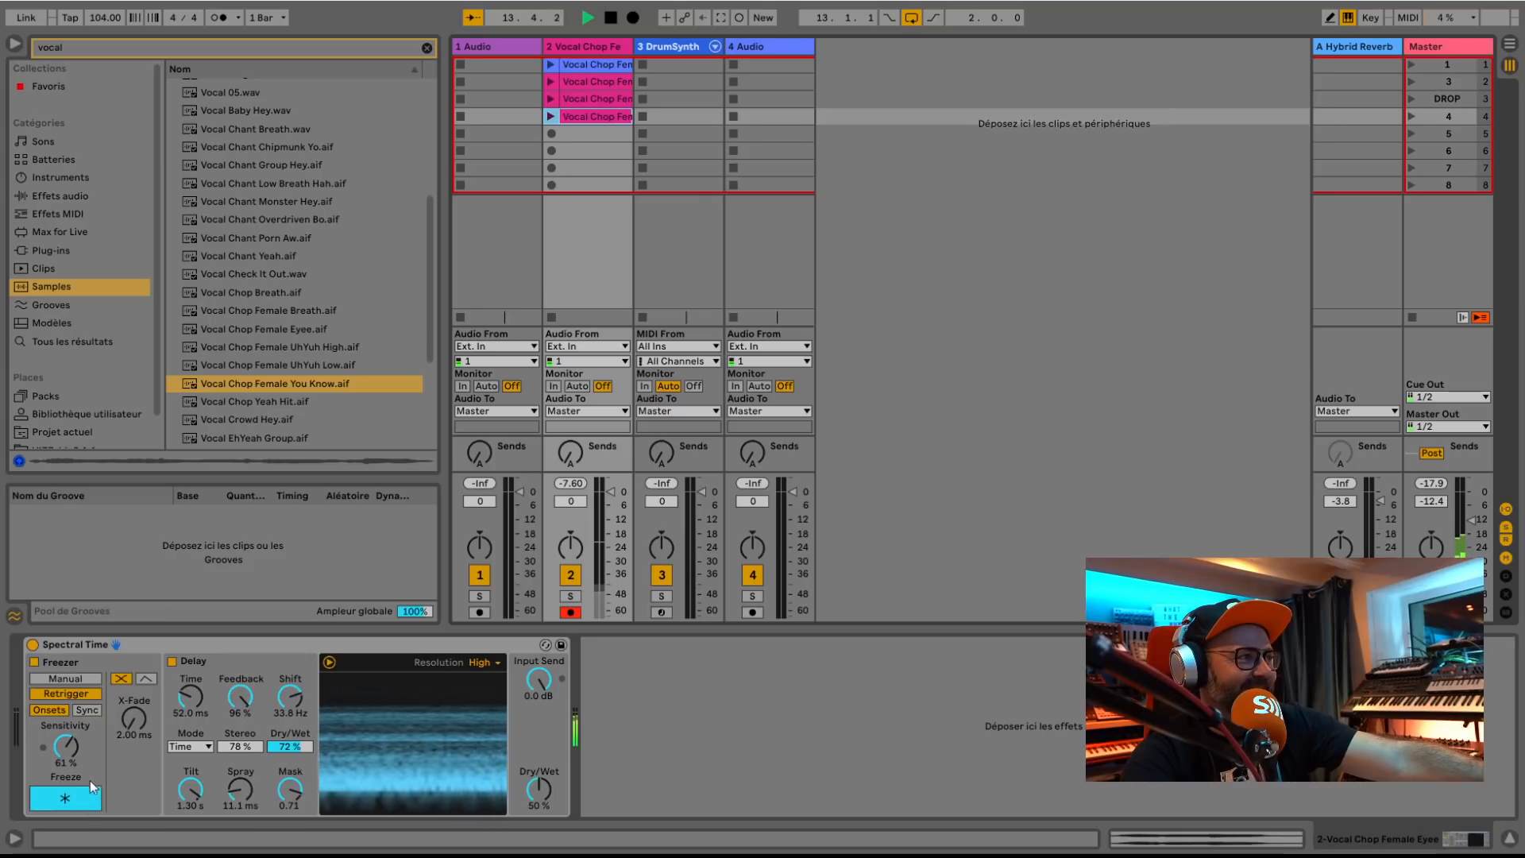
Add Vocal Chop Yeah Hit.aif to the vocal track's fifth slot, launching it and the fourth clip
{"action": "left_click_drag", "start_coordinate": [262, 403], "coordinate": [560, 131]}
{"action": "left_click", "coordinate": [550, 133]}
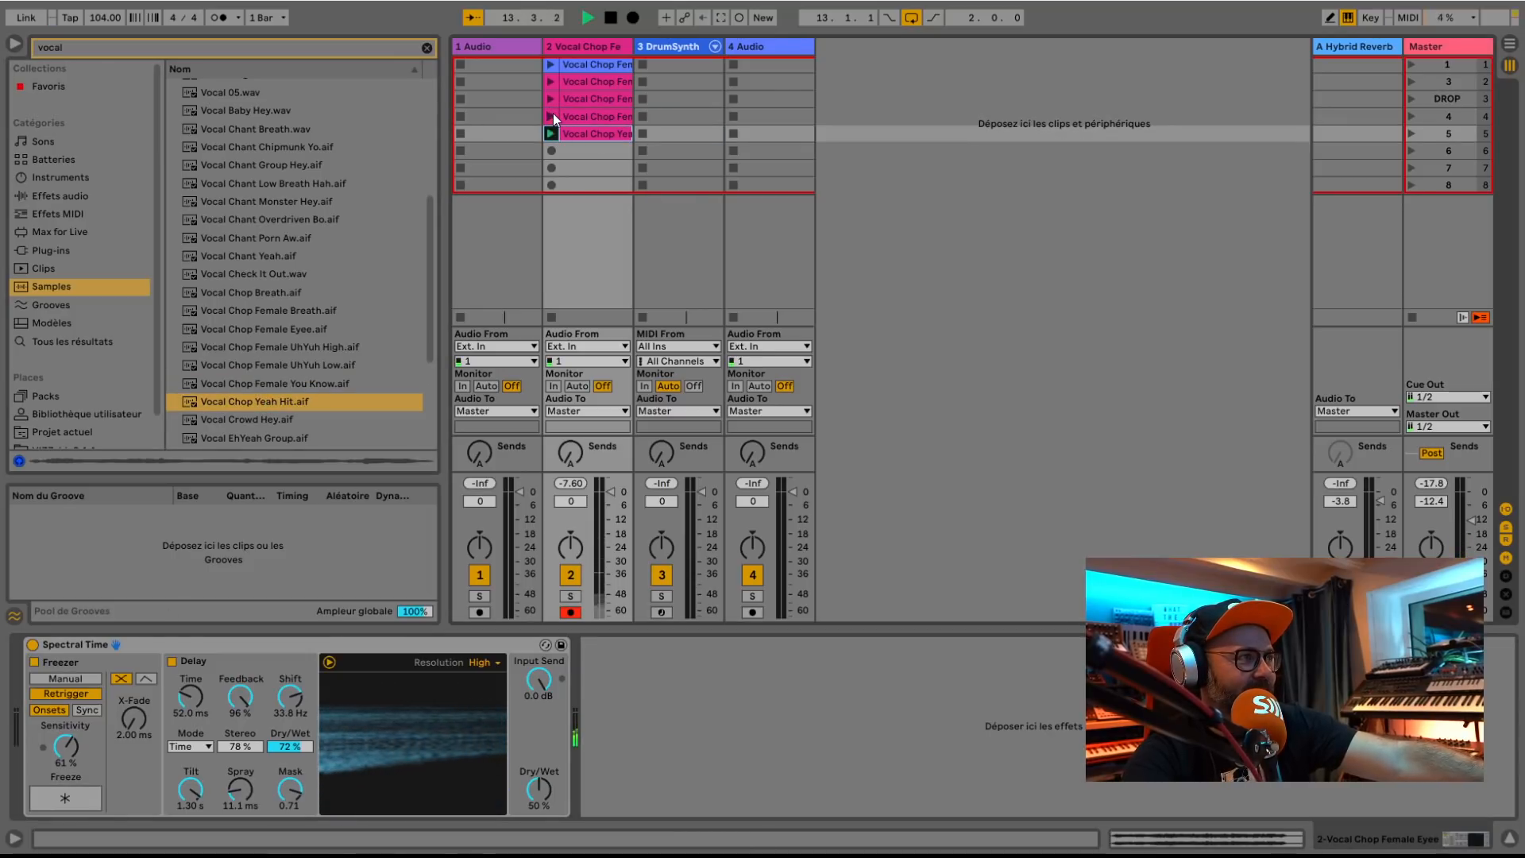
{"action": "left_click", "coordinate": [553, 116]}
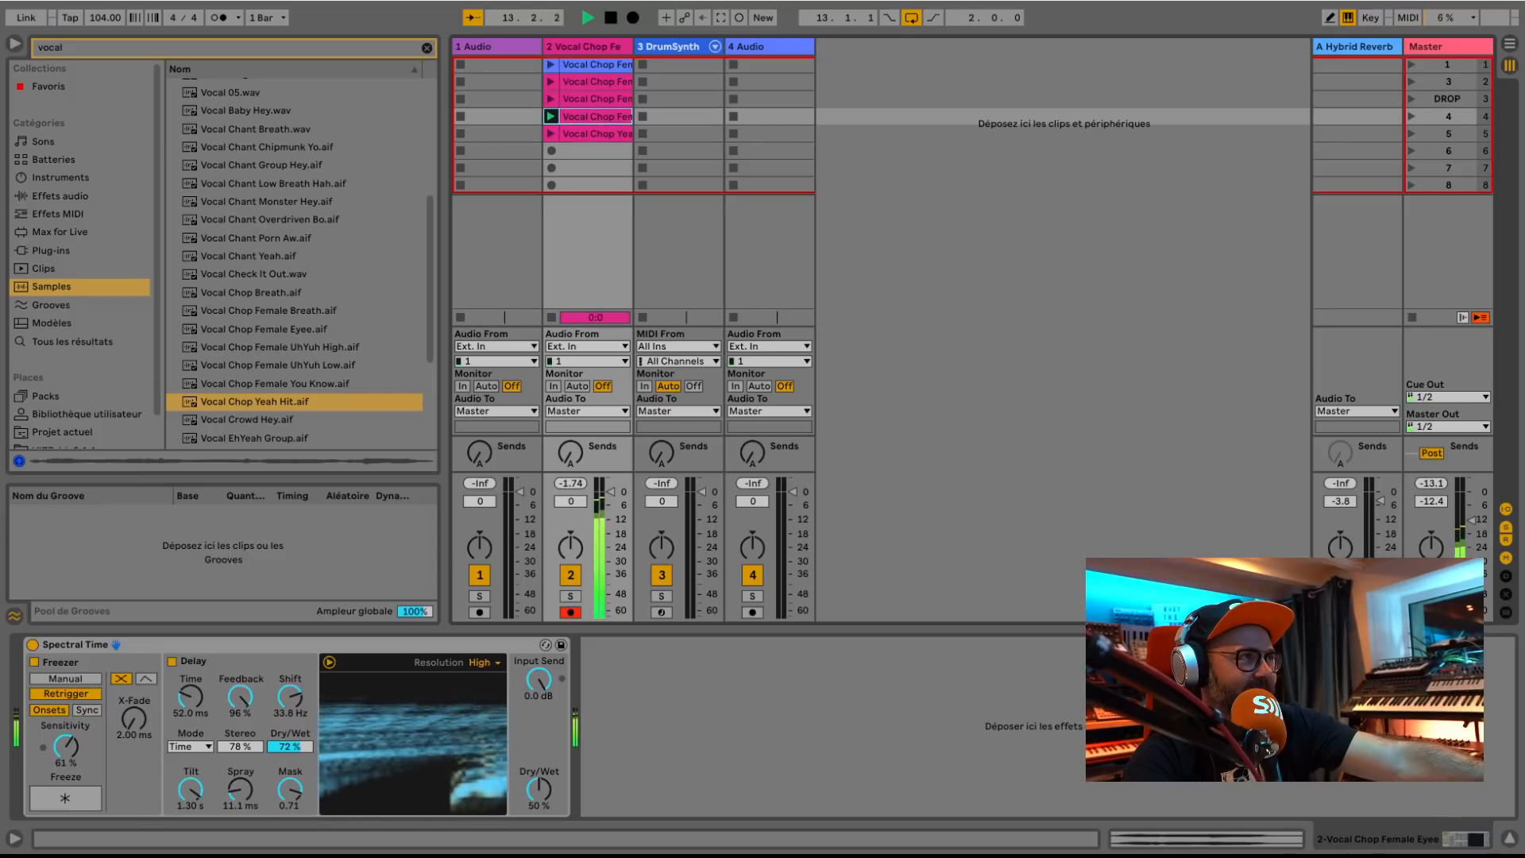
Set the global launch quantization to None and launch the vocal track's third, second and first clips
{"action": "left_click", "coordinate": [280, 18]}
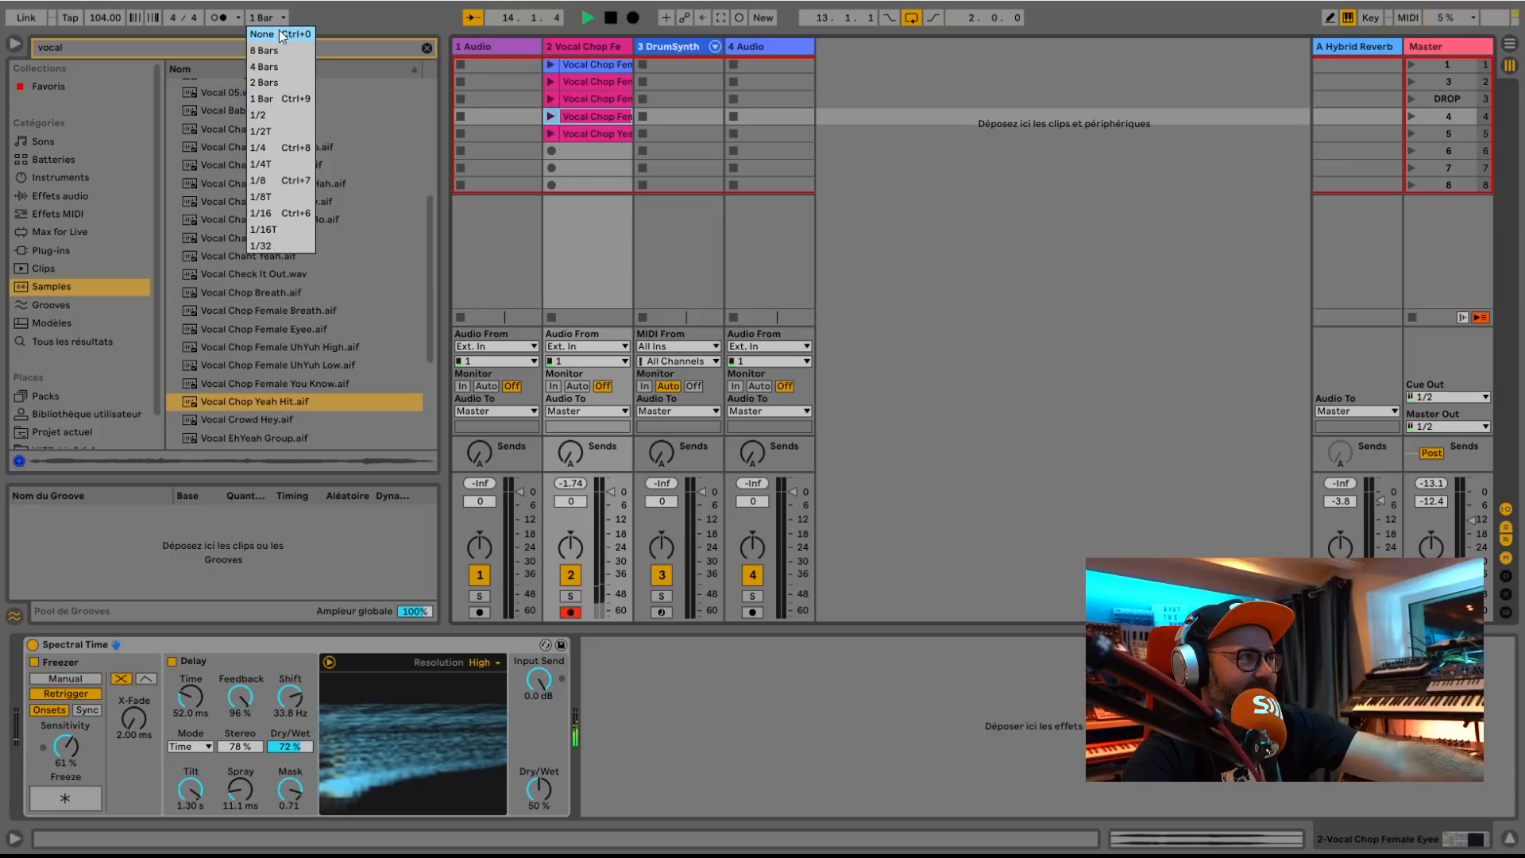
{"action": "left_click", "coordinate": [279, 30]}
{"action": "left_click", "coordinate": [551, 99]}
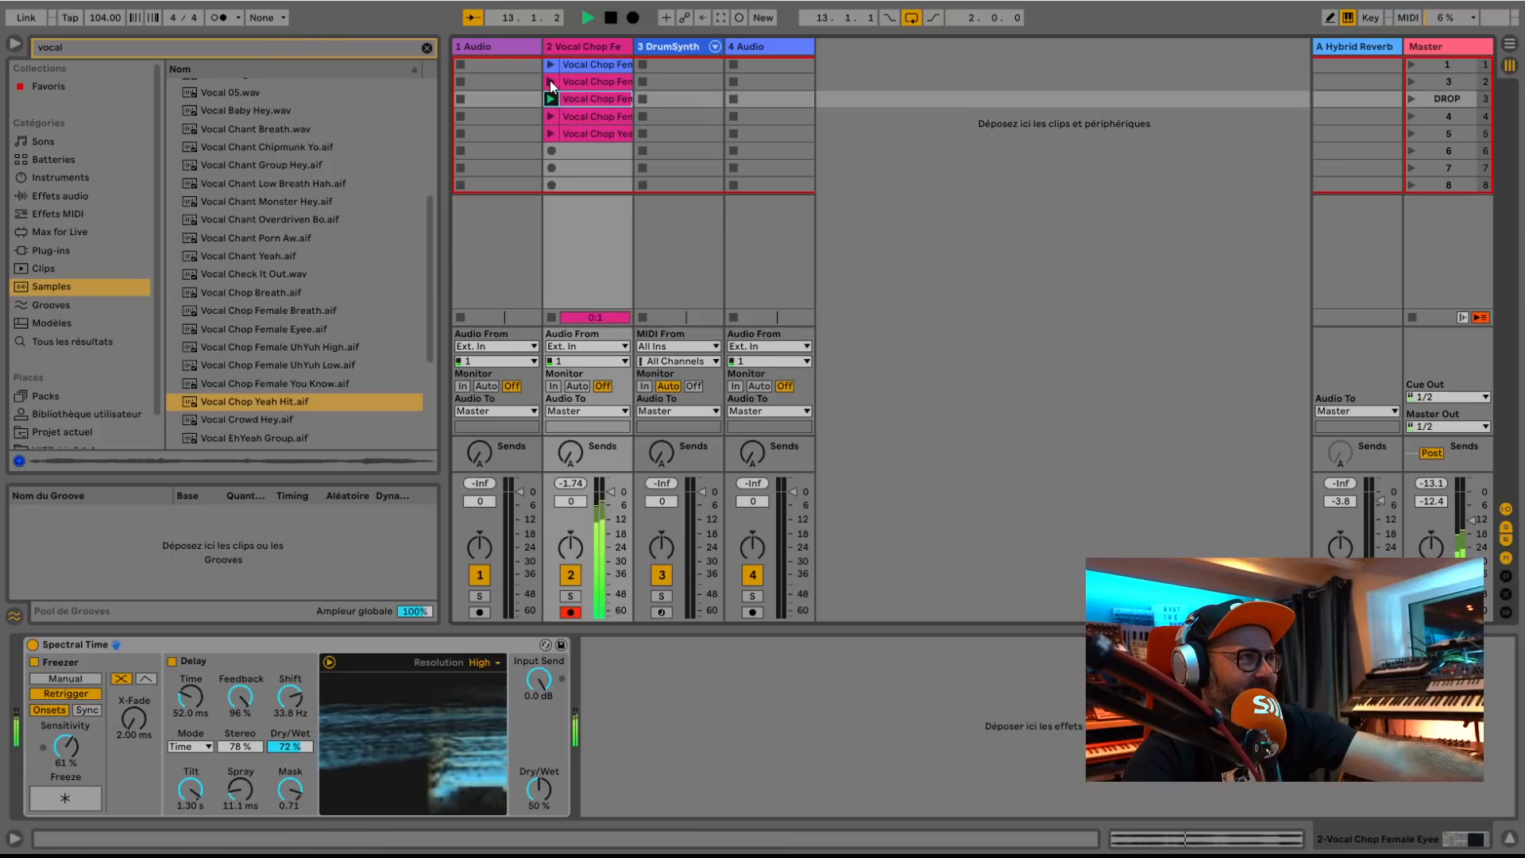
{"action": "left_click", "coordinate": [550, 81]}
{"action": "left_click", "coordinate": [550, 64]}
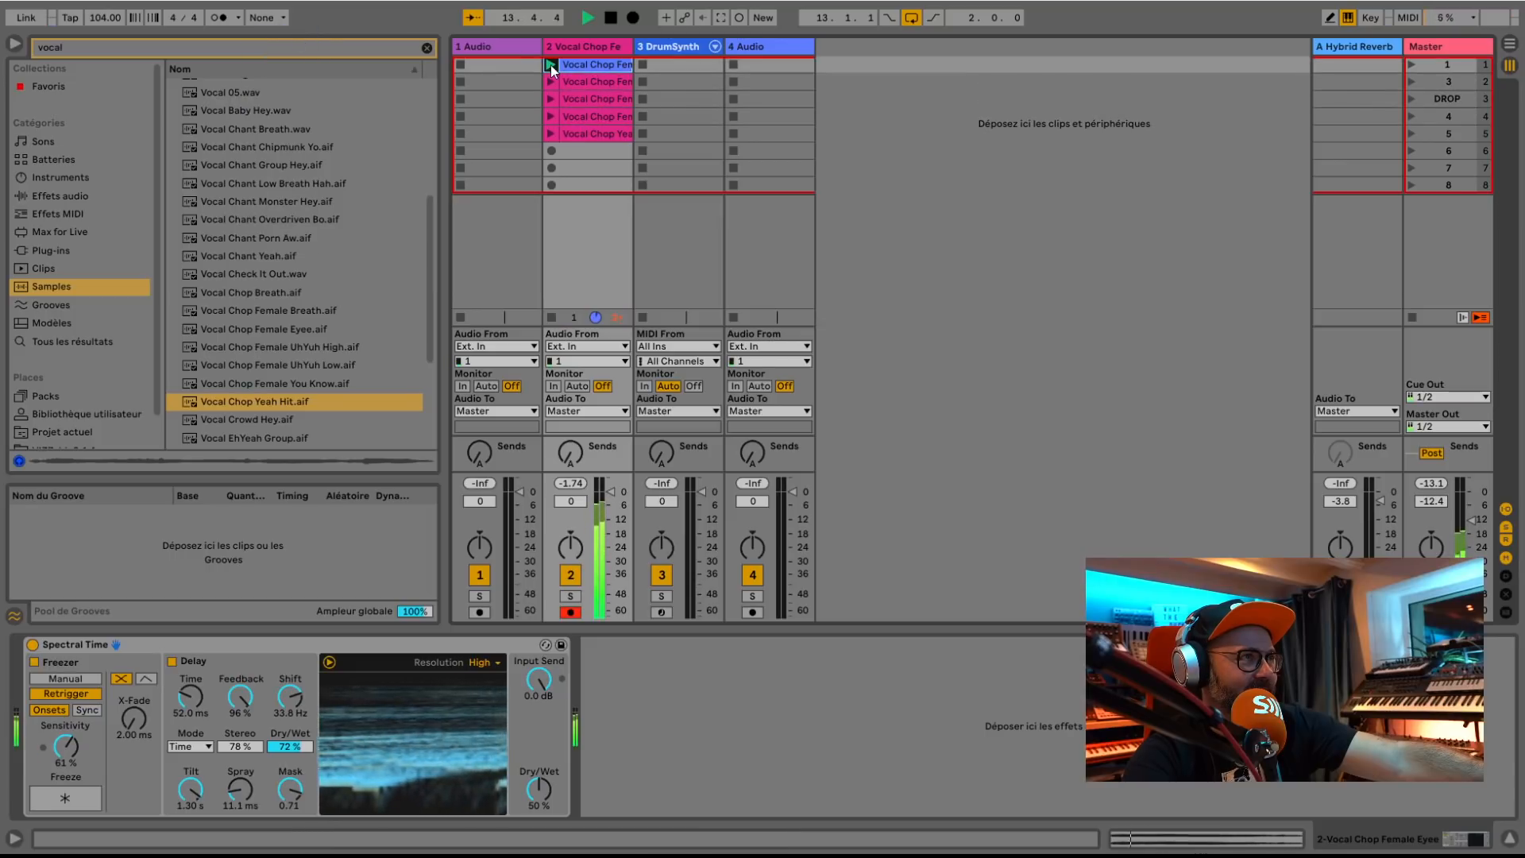
Set Spectral Time's delay to 496 ms with 60 % feedback, 428 ms tilt and 81.9 ms spray, launching the fourth, second, third and fifth clips
{"action": "left_click", "coordinate": [551, 115]}
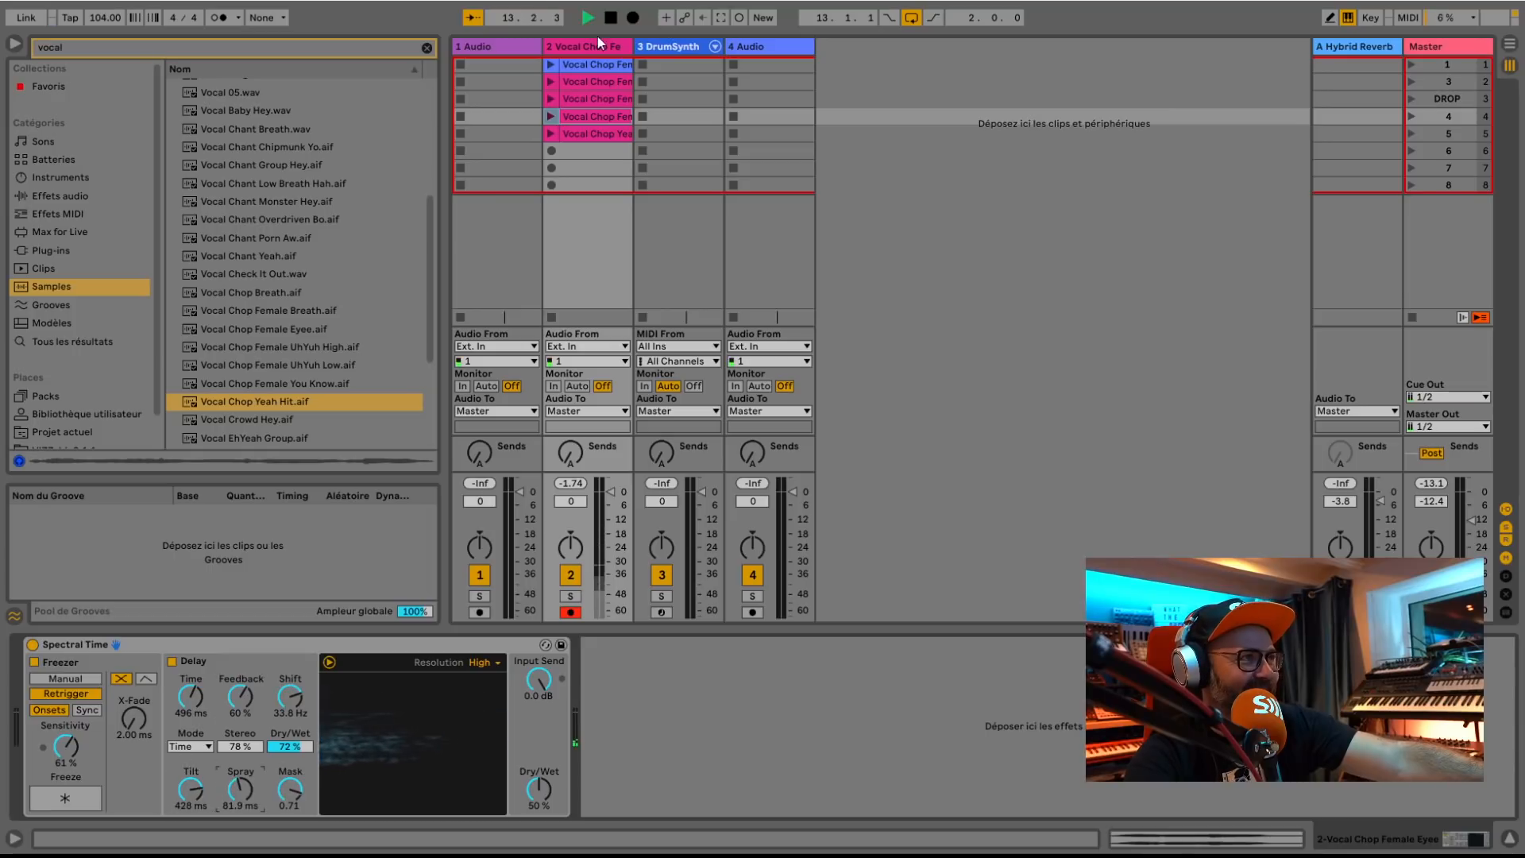
{"action": "left_click", "coordinate": [551, 82]}
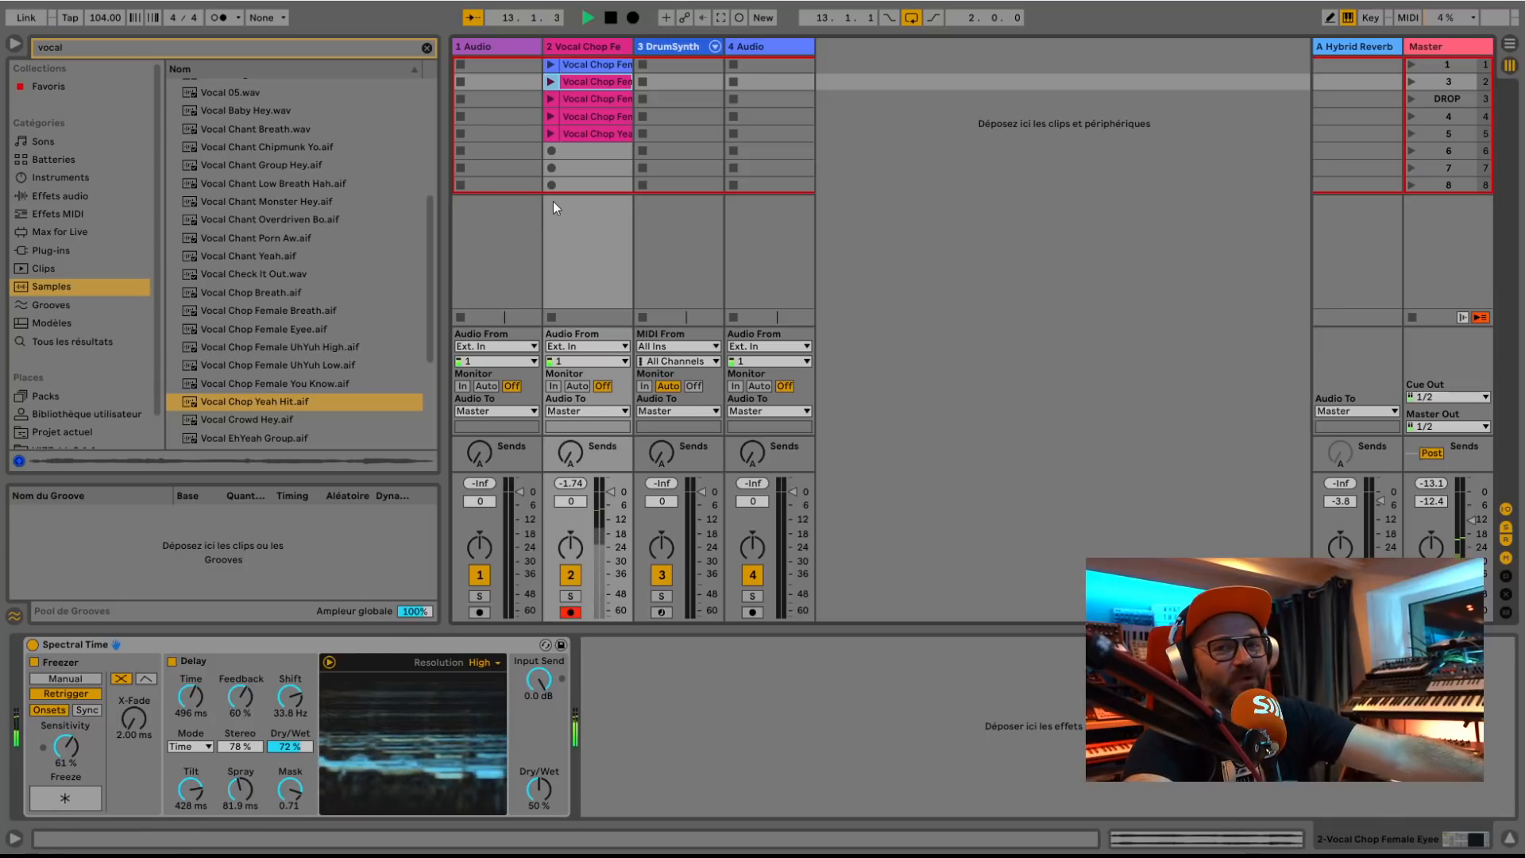
{"action": "left_click", "coordinate": [551, 99]}
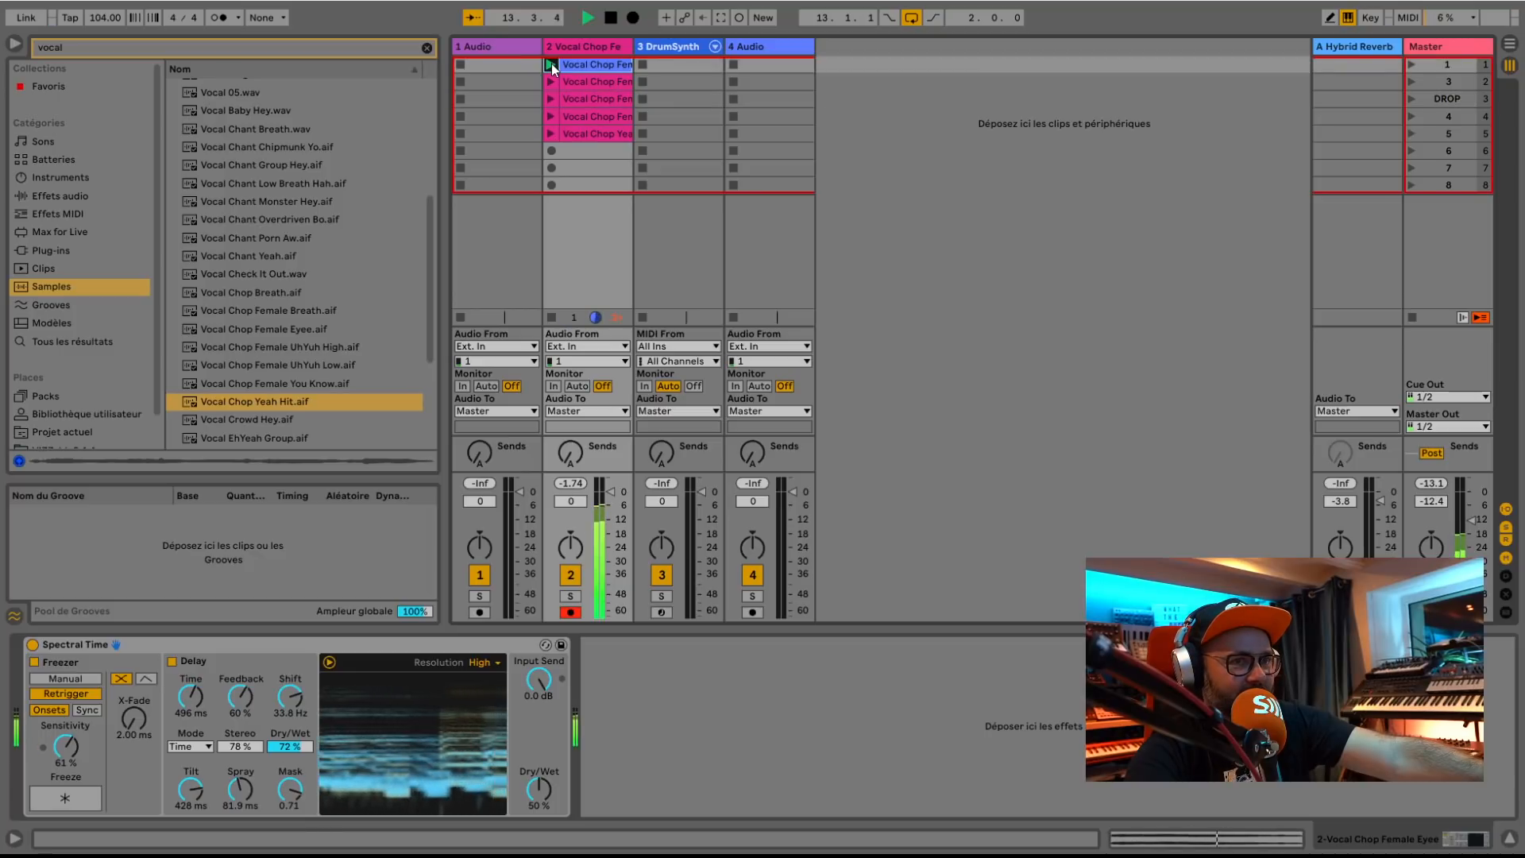
{"action": "left_click", "coordinate": [550, 131]}
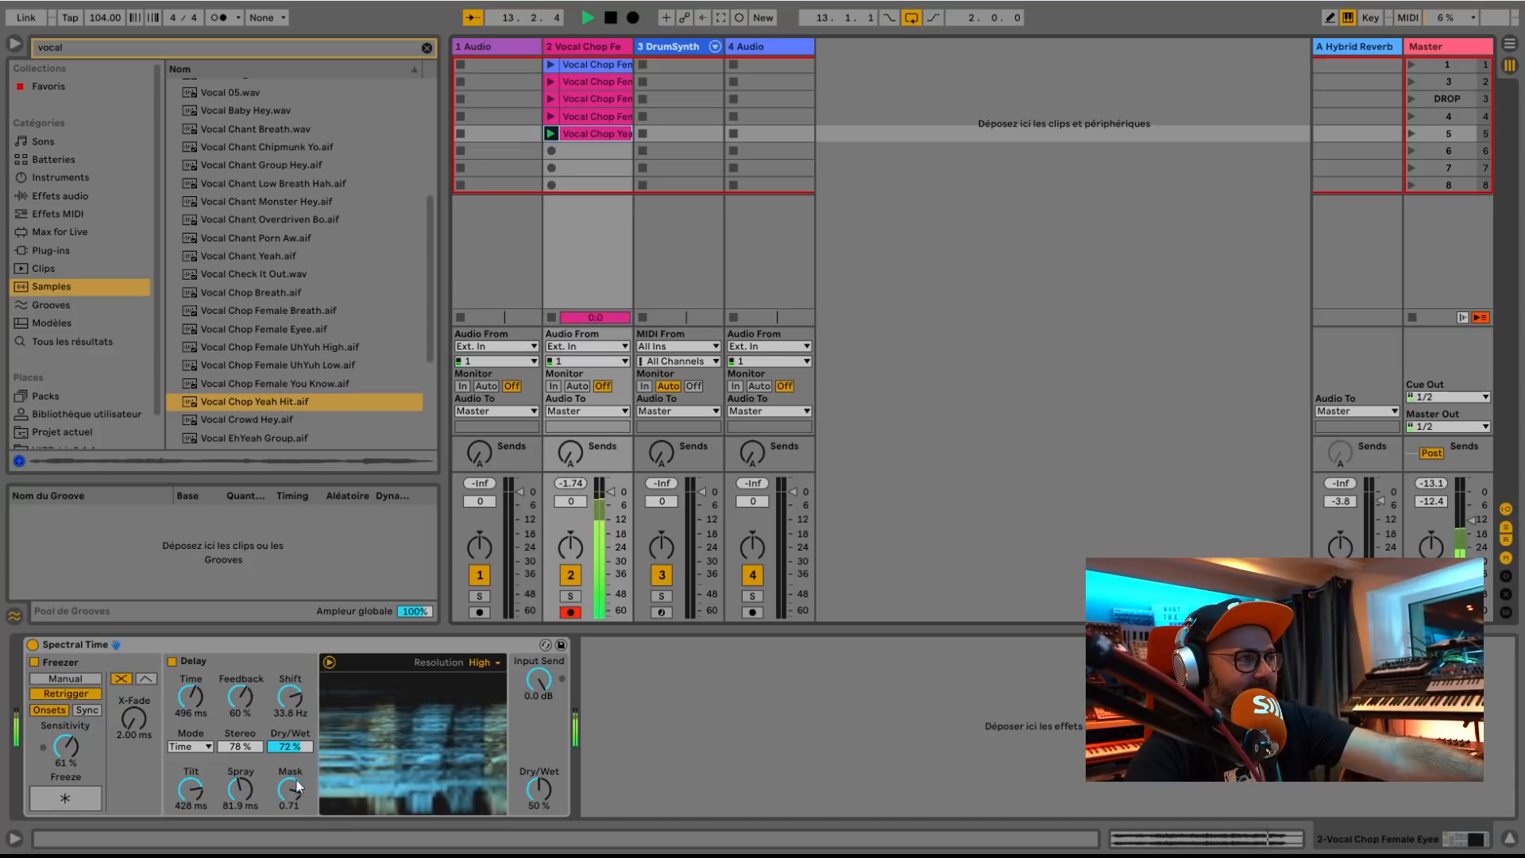
Set the delay to 23.7 ms, 91 % feedback and 211 Hz shift, sync the Freezer at 1/16 and relaunch the fifth clip
{"action": "left_click_drag", "start_coordinate": [241, 704], "coordinate": [241, 691]}
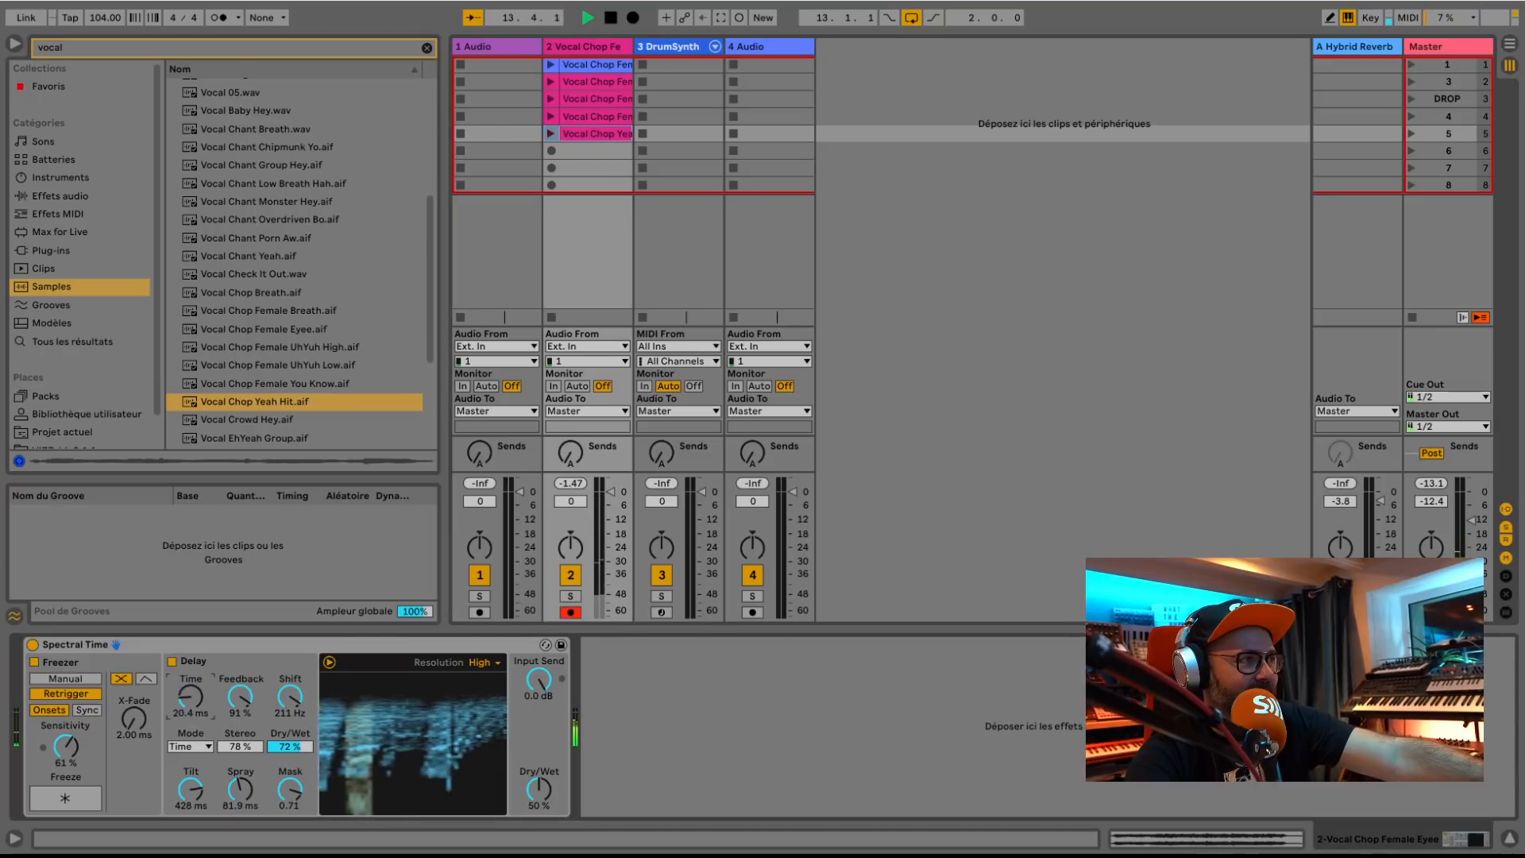
{"action": "left_click", "coordinate": [87, 709]}
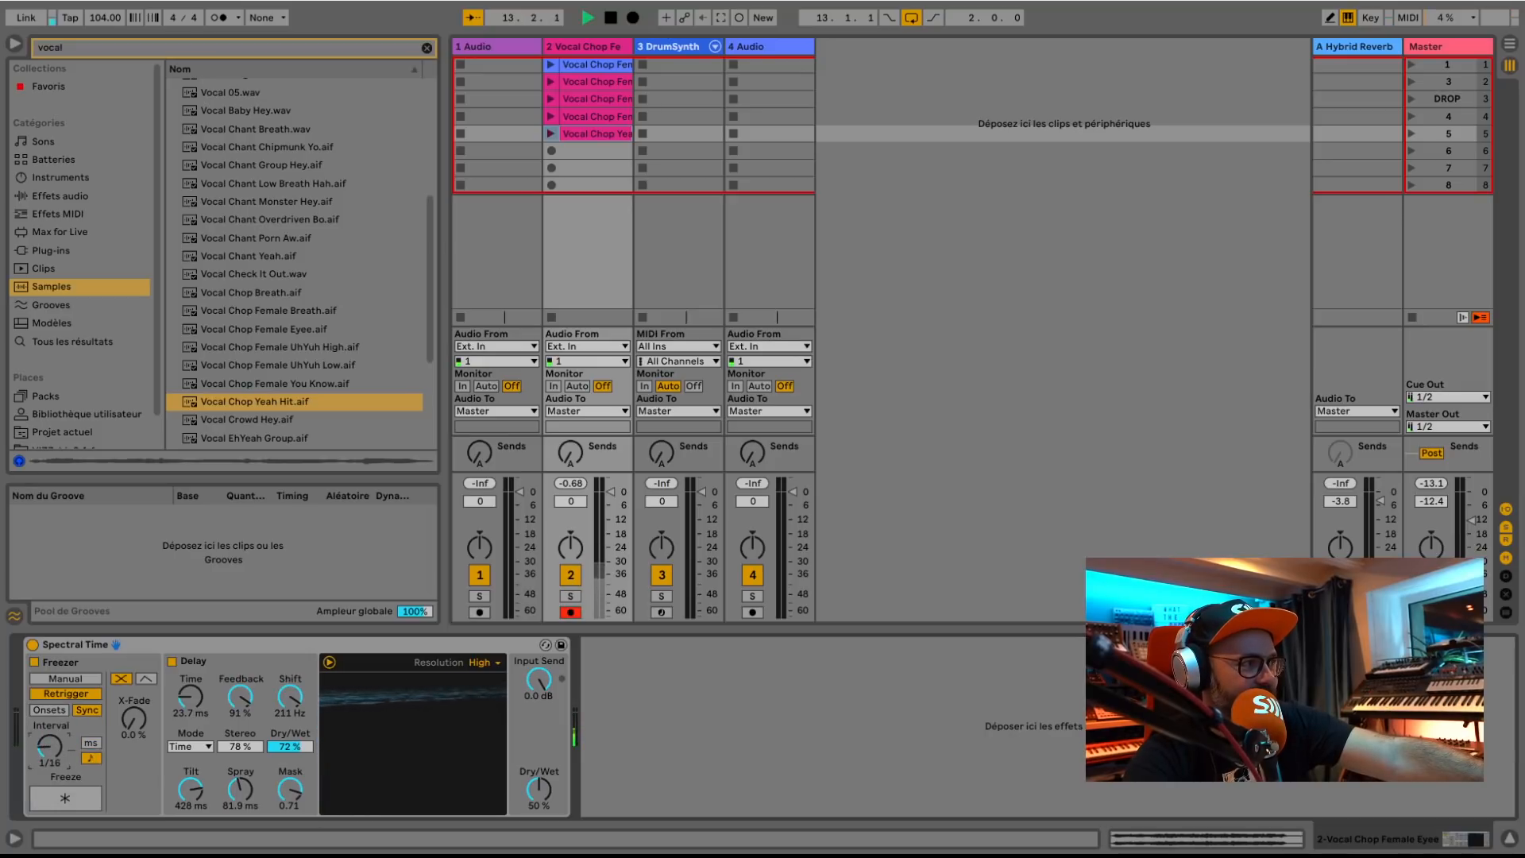
{"action": "left_click", "coordinate": [550, 133]}
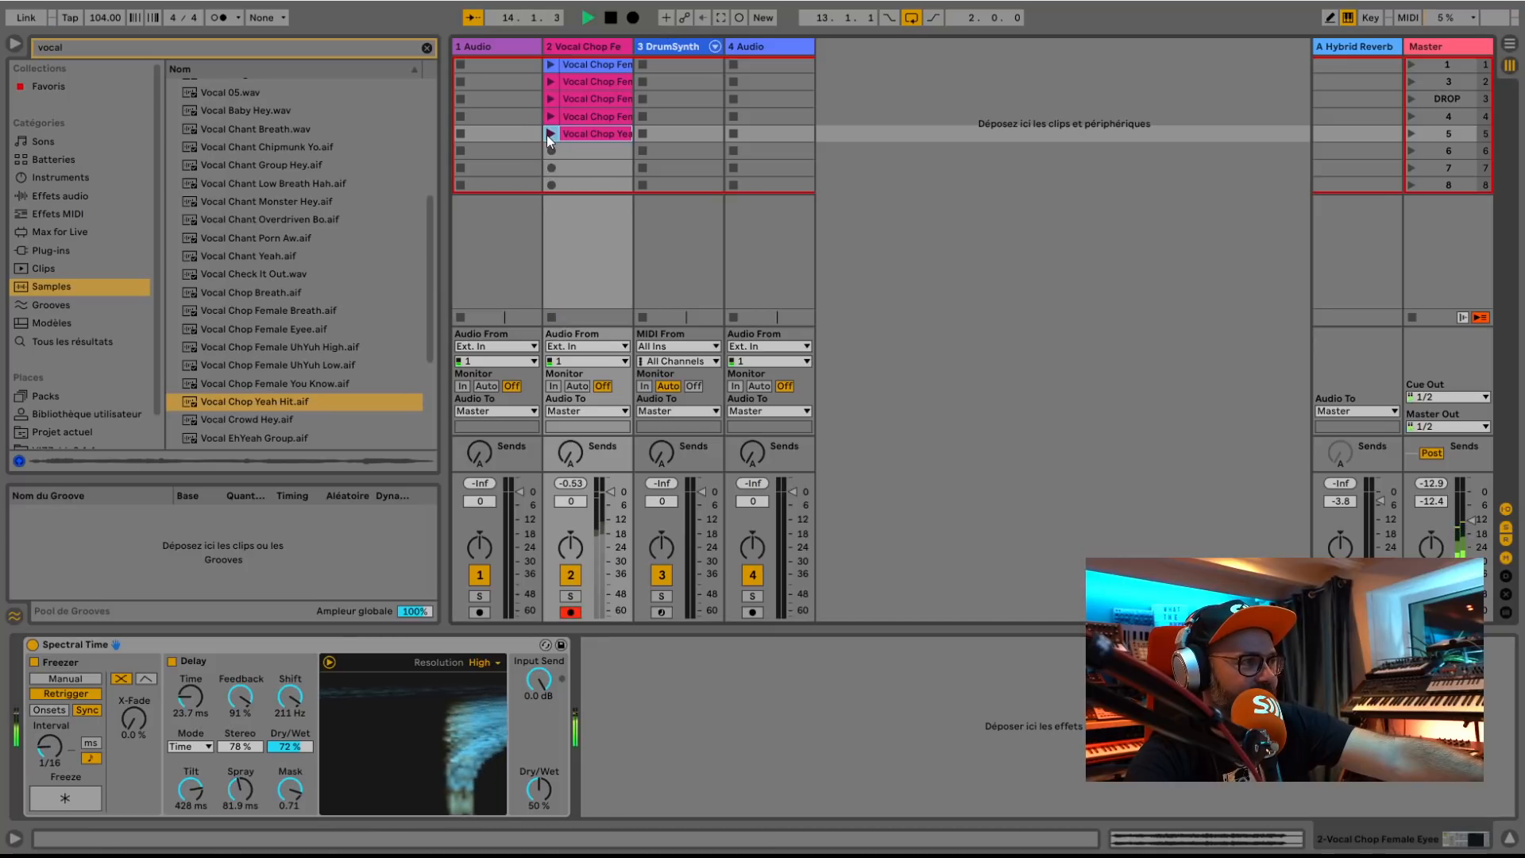
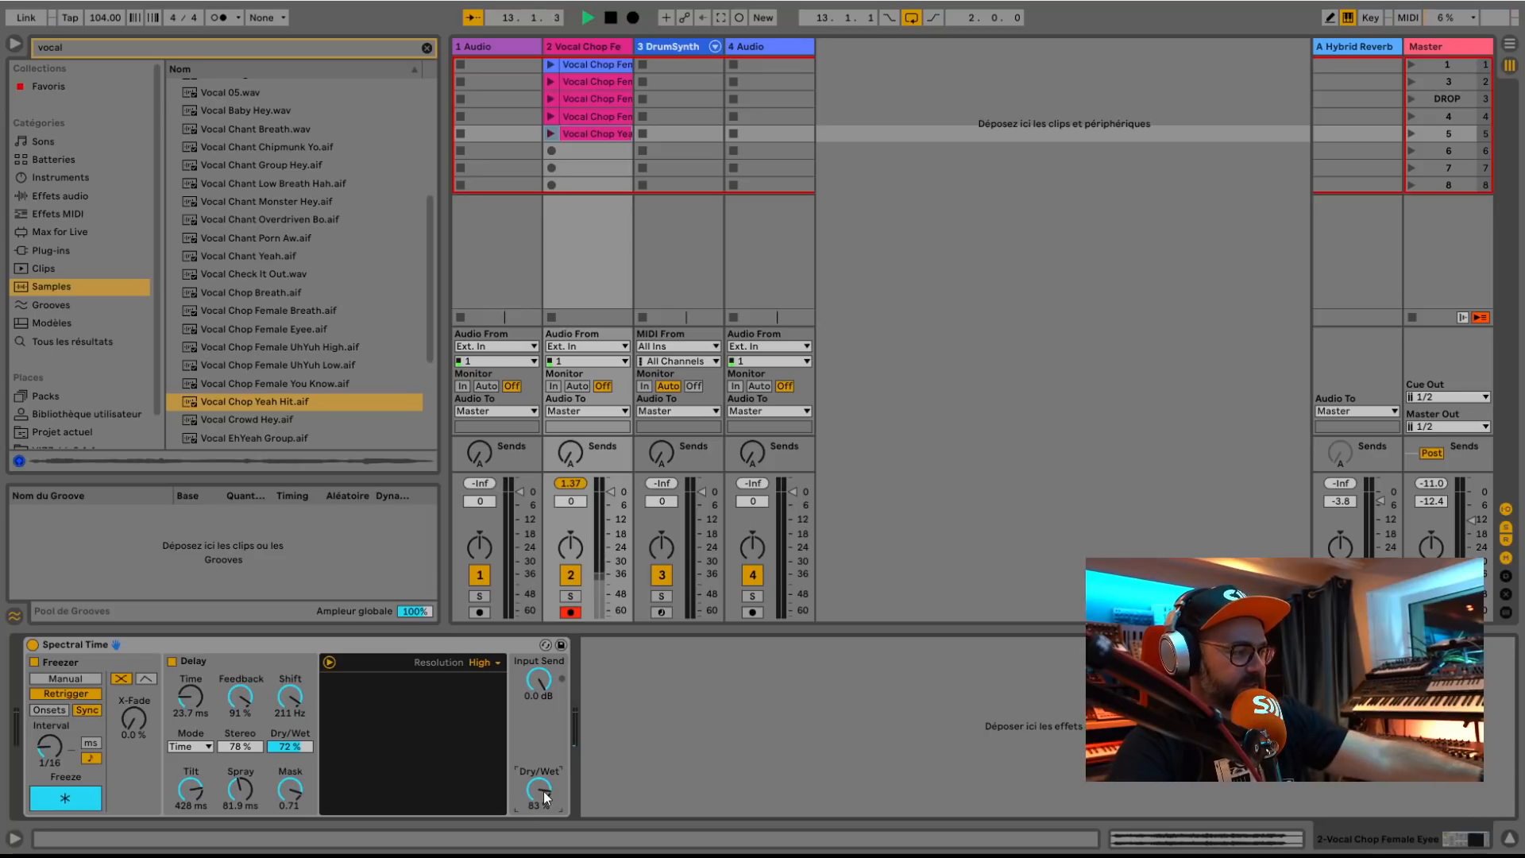
Launch the vocal track's fourth, third and second clips with Freeze active and the device's Dry/Wet at 83 %
{"action": "left_click", "coordinate": [551, 113]}
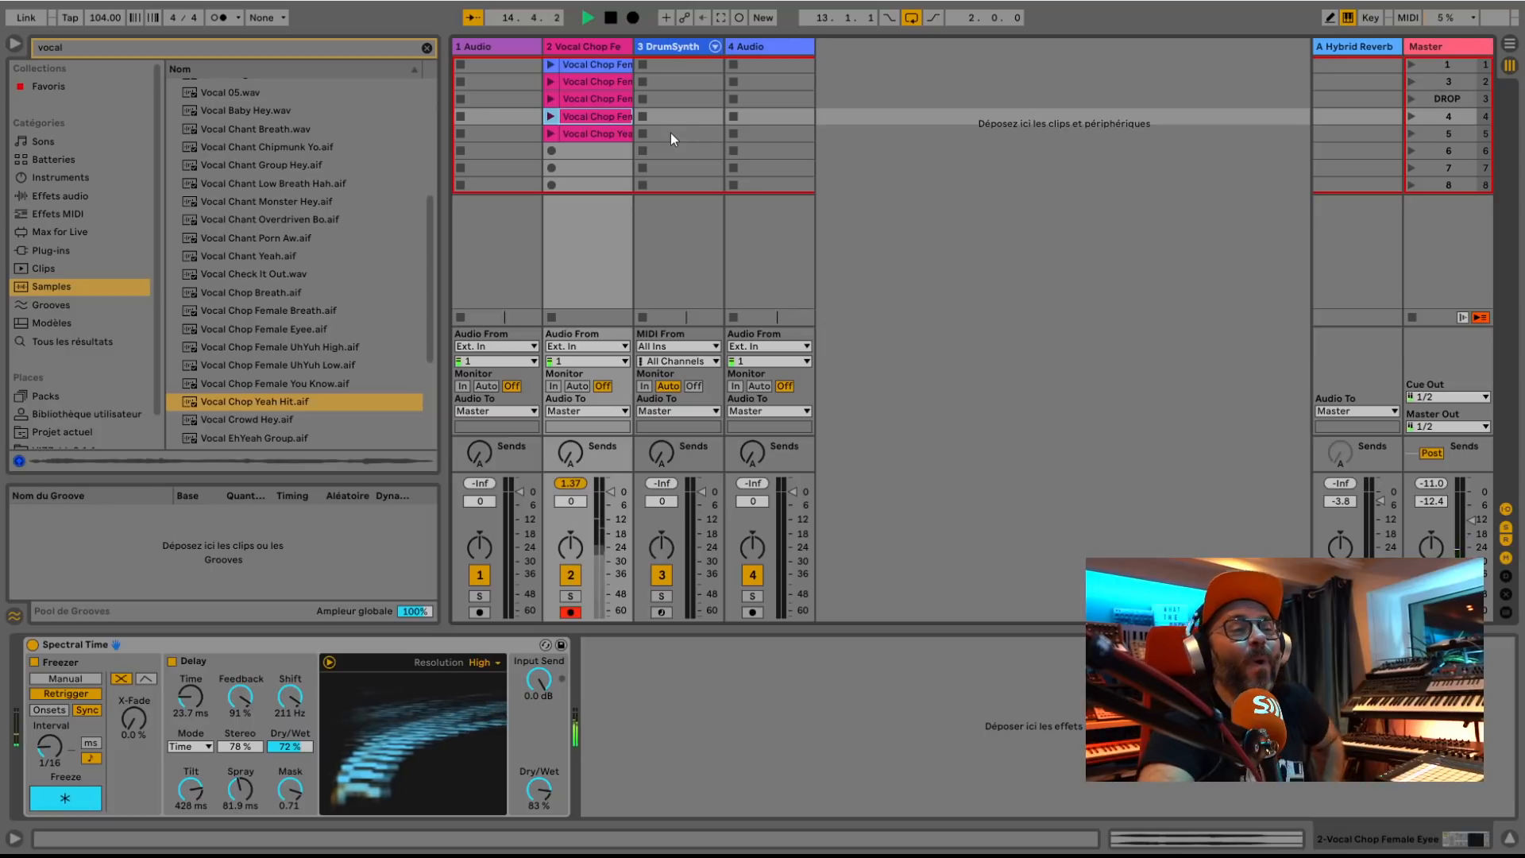
{"action": "left_click", "coordinate": [552, 99]}
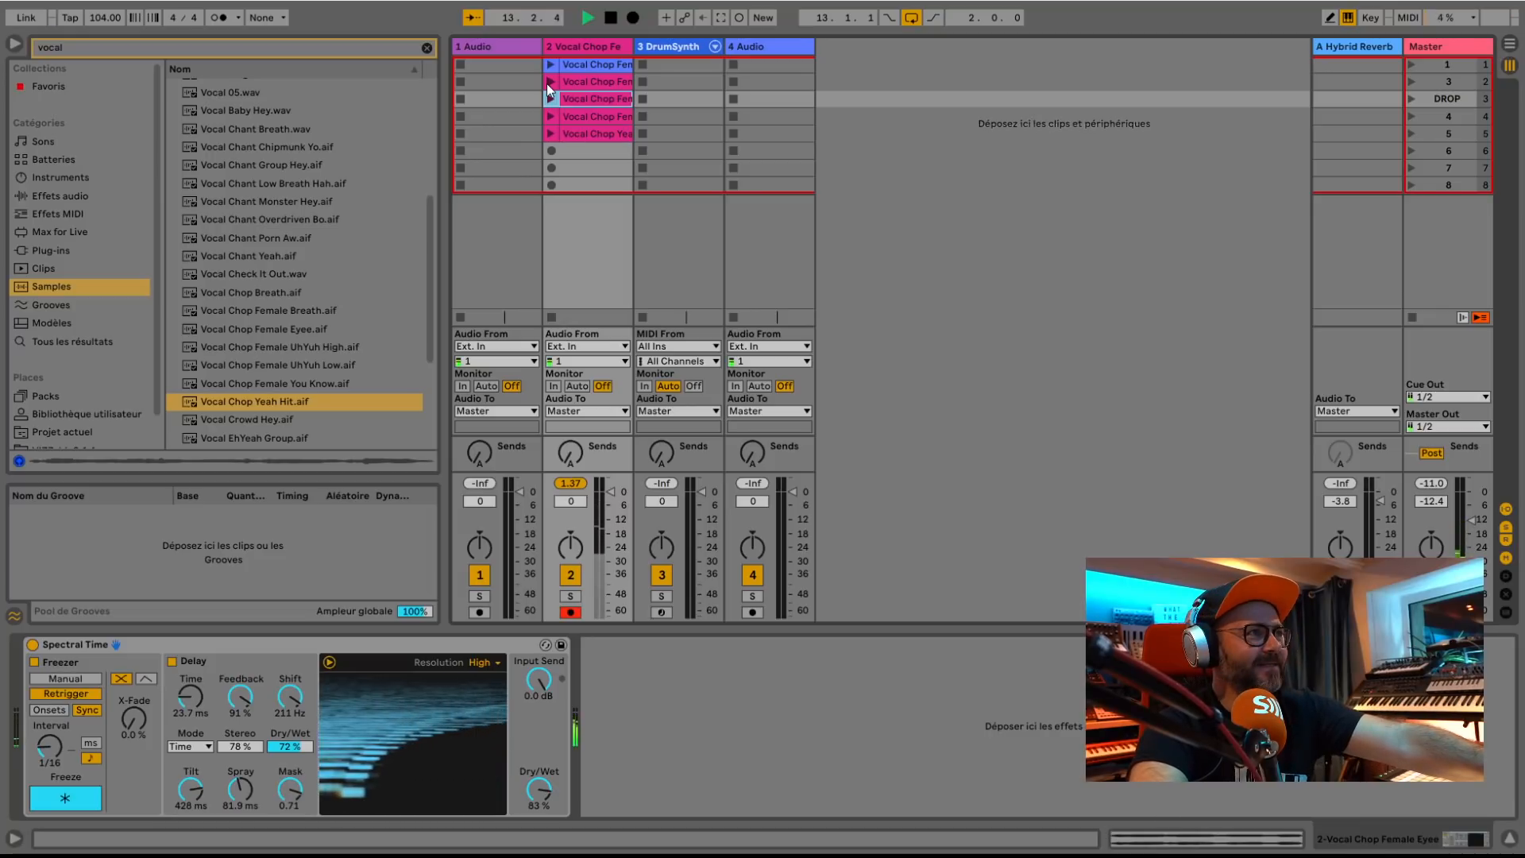
{"action": "left_click", "coordinate": [548, 83]}
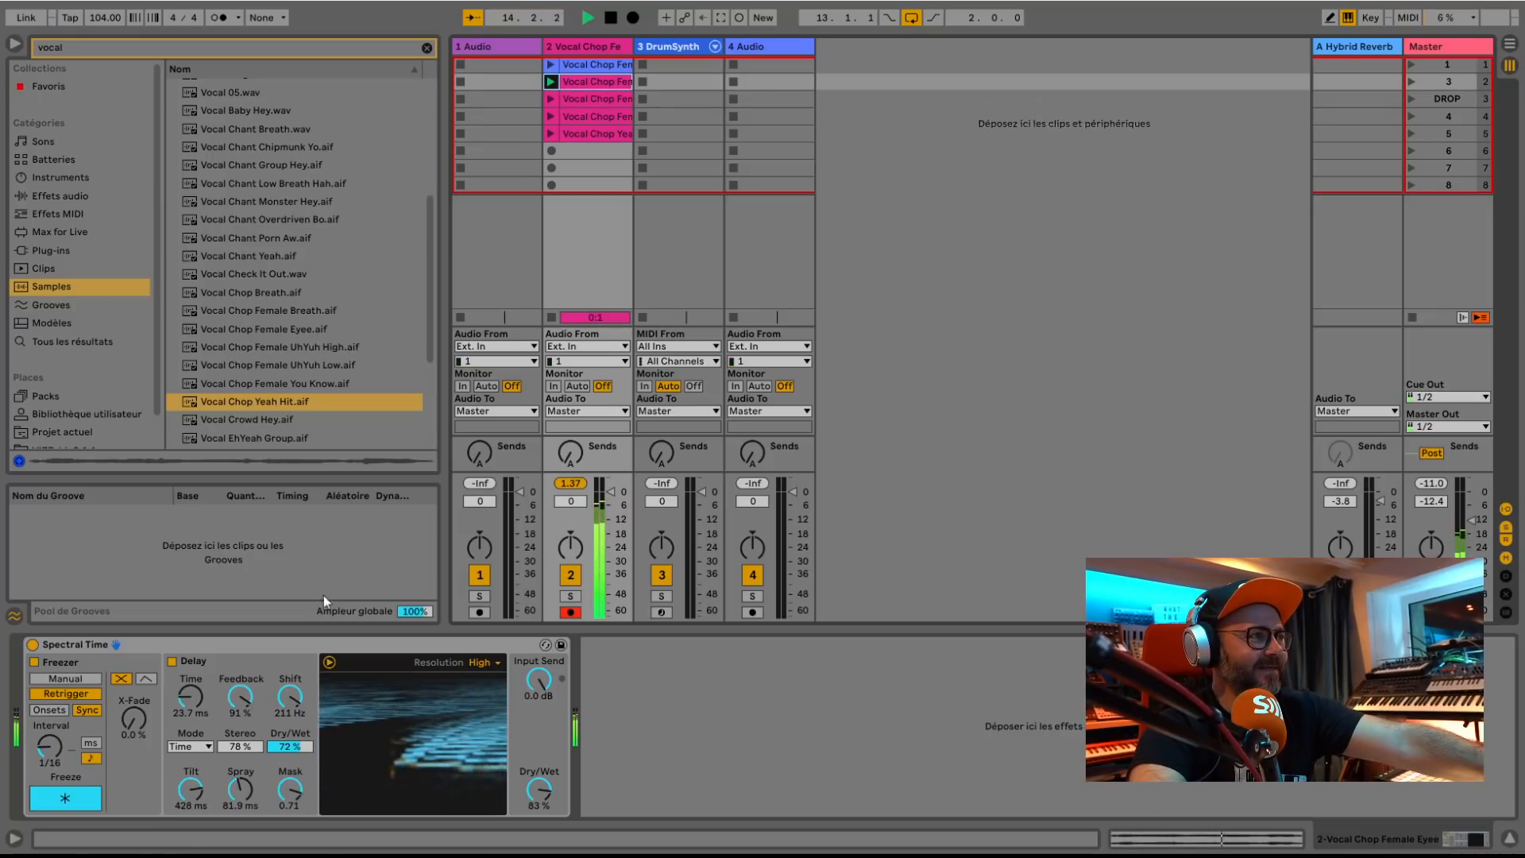
Set the delay's Shift to 162 Hz and launch the vocal track's third and first clips
{"action": "left_click_drag", "start_coordinate": [290, 697], "coordinate": [290, 726]}
{"action": "left_click", "coordinate": [551, 97]}
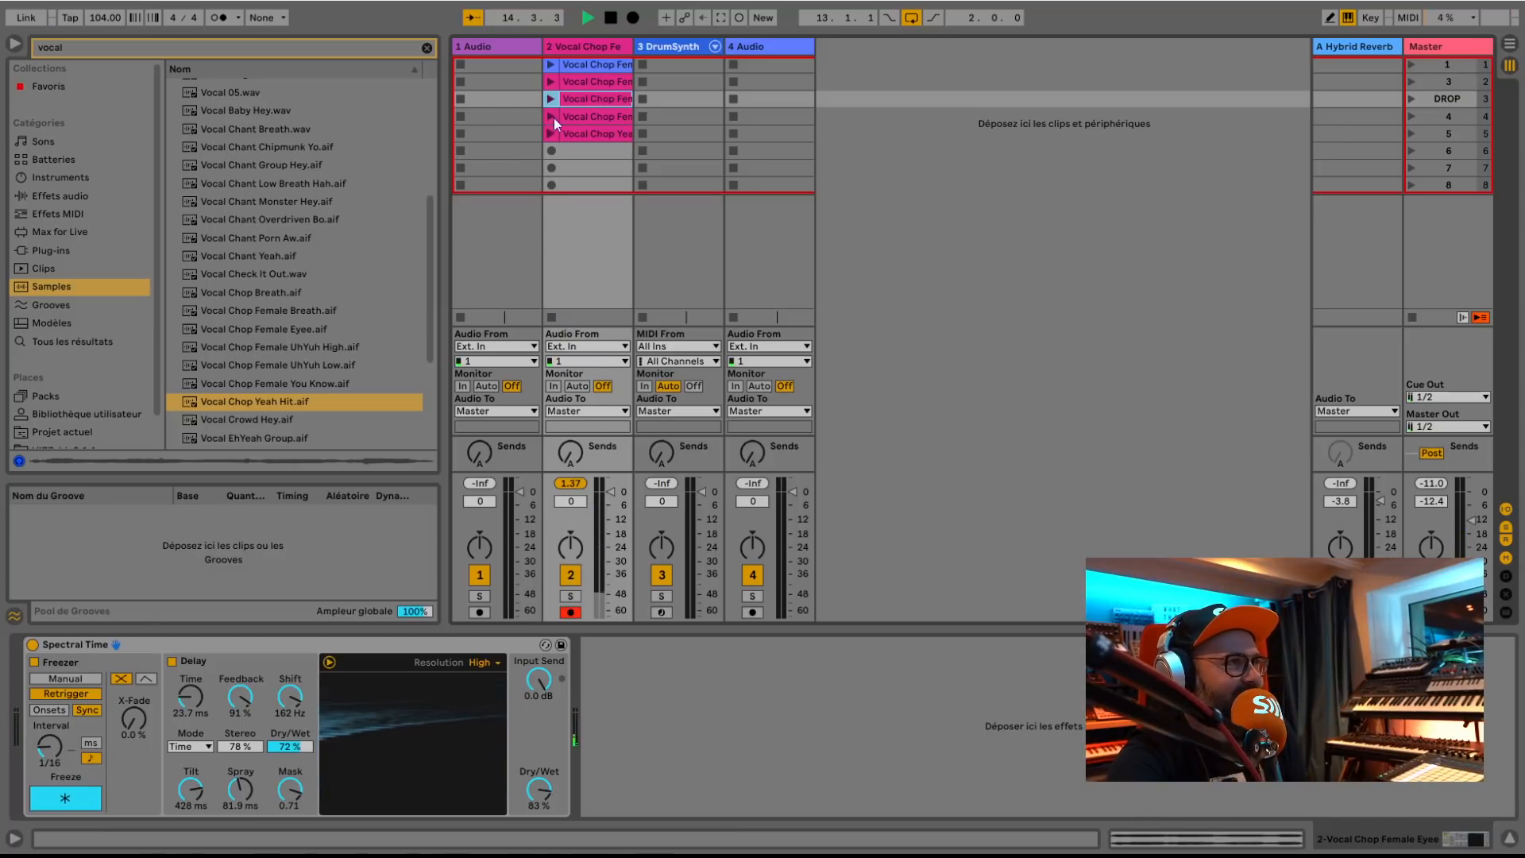
{"action": "left_click", "coordinate": [549, 64]}
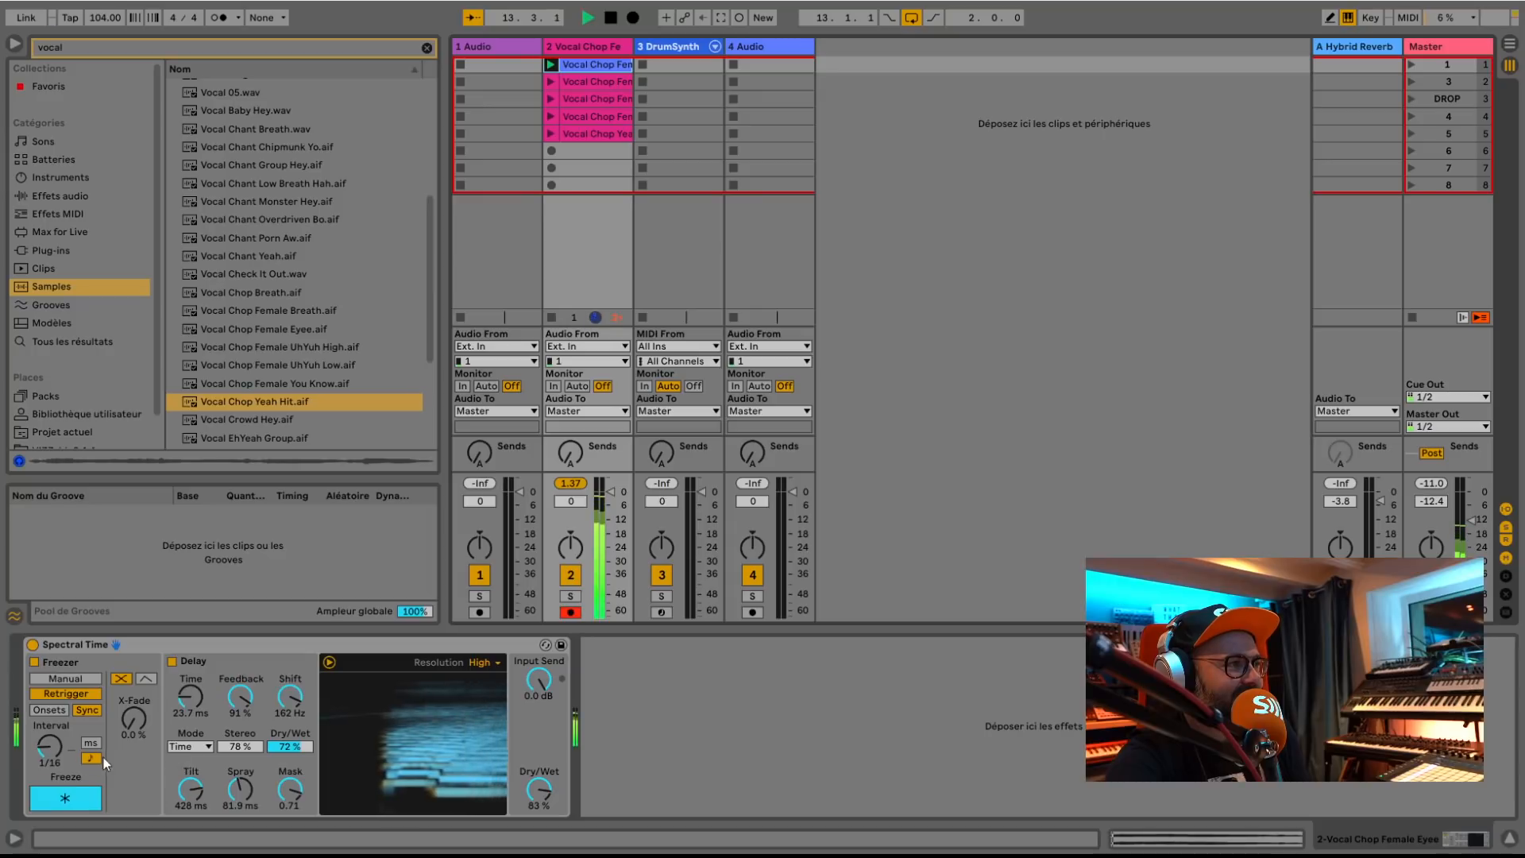
Set the Freezer interval to 1/4 and switch the delay to Notes mode with 1/3 time, 79 % feedback and -219 ms tilt
{"action": "left_click_drag", "start_coordinate": [50, 743], "coordinate": [50, 748]}
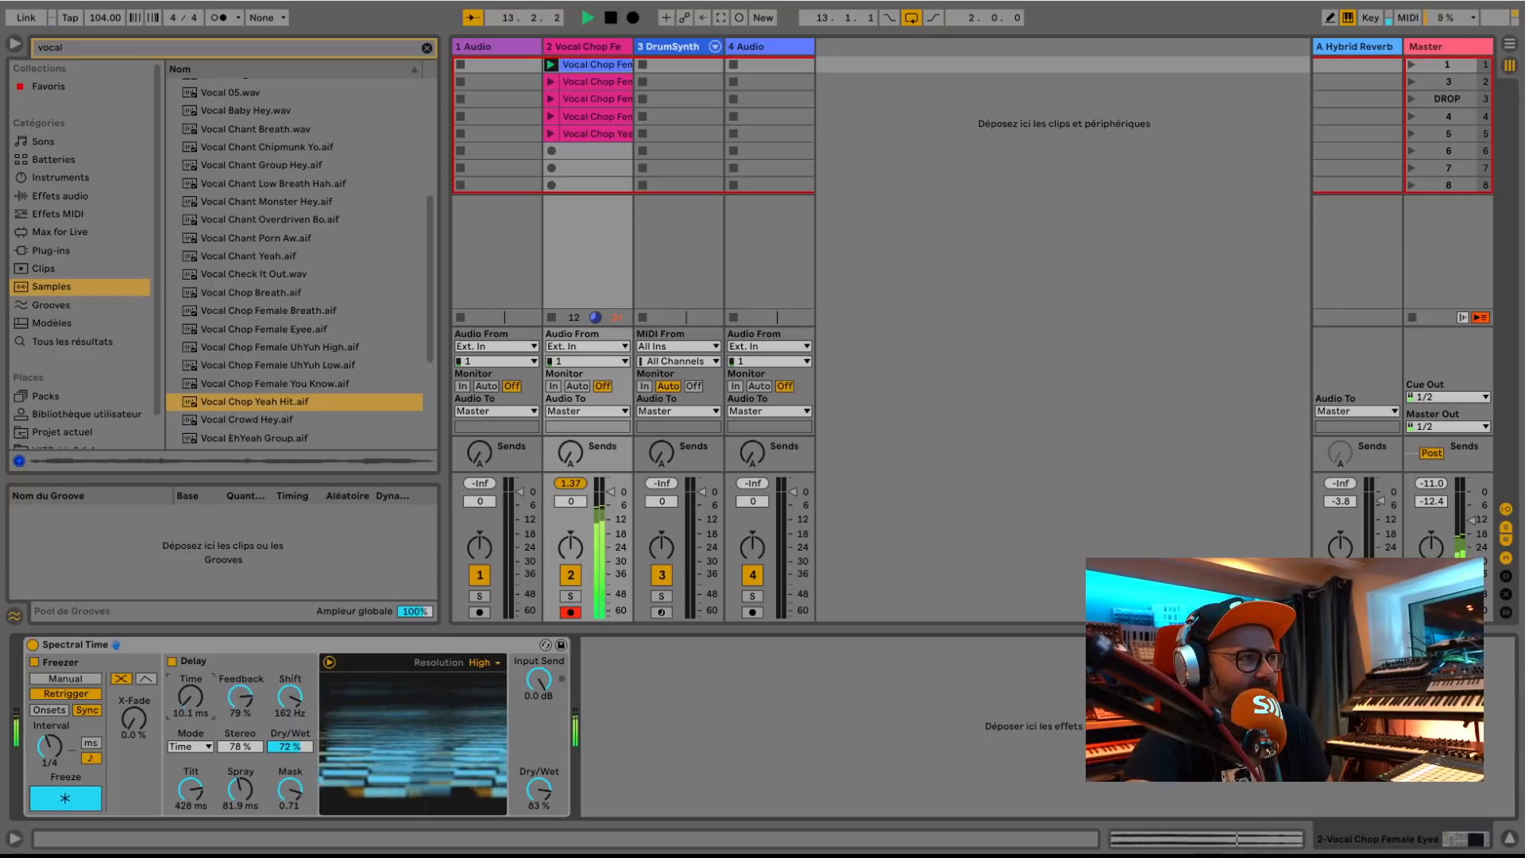
{"action": "left_click", "coordinate": [190, 746]}
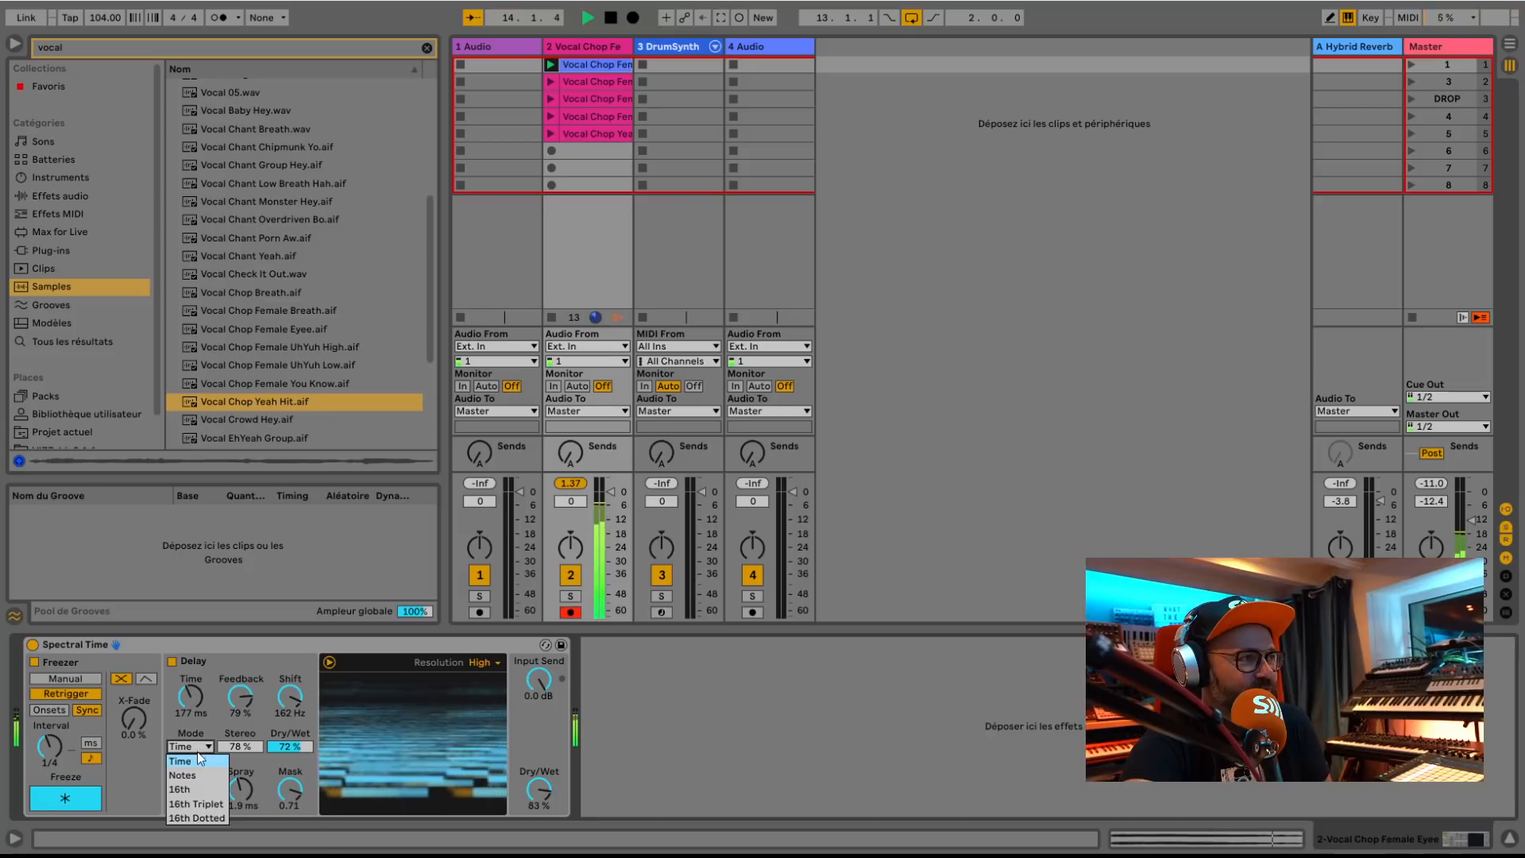
{"action": "left_click", "coordinate": [188, 774]}
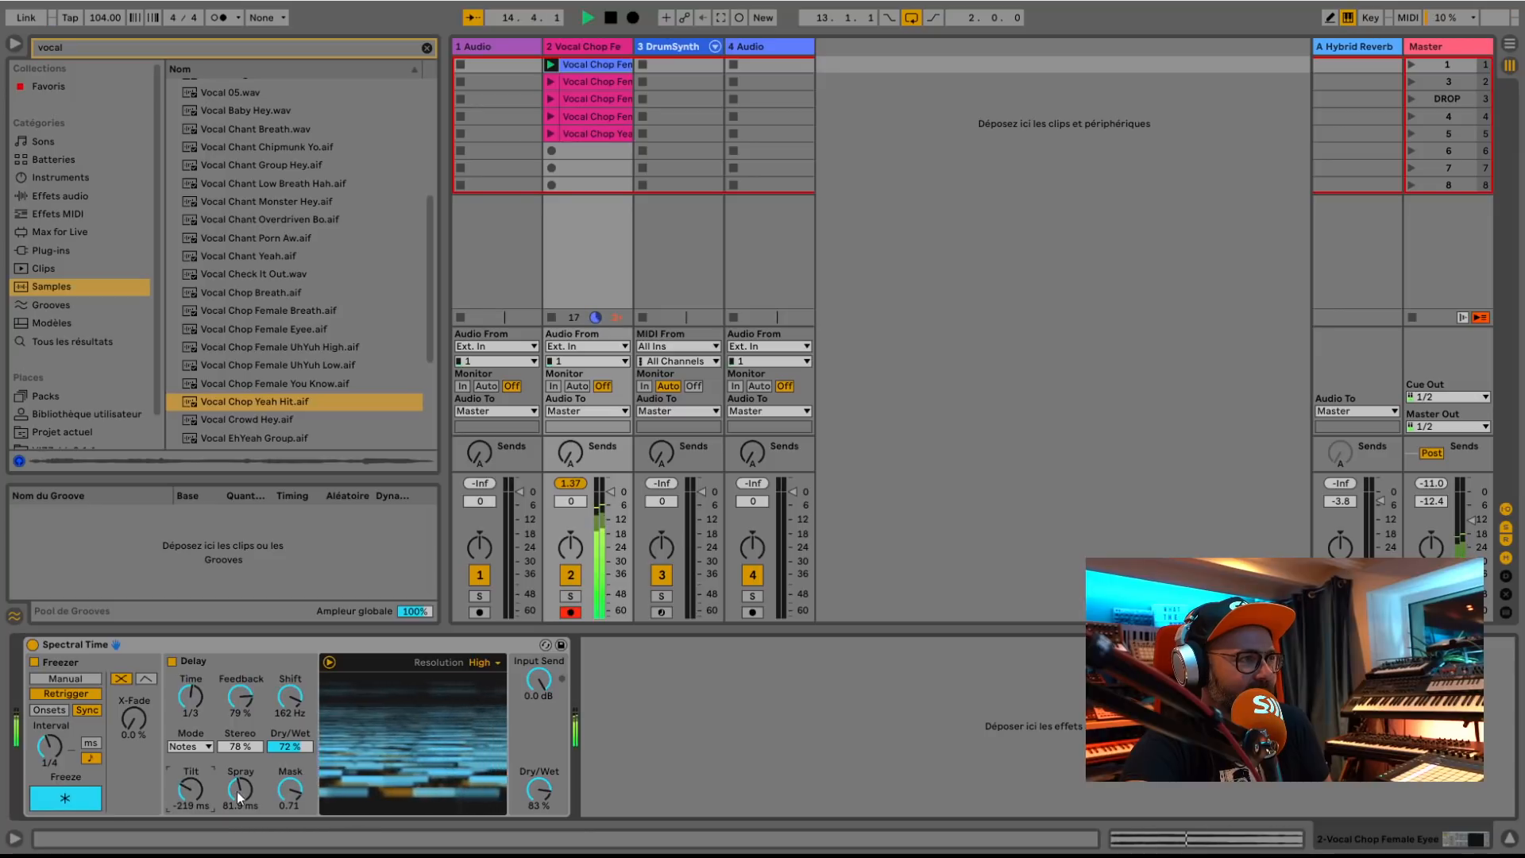
Set the delay's Spray to 14.5 ms, Mask to -0.13, Feedback to 93 %, Time to 3/16 and Shift to -340 Hz
{"action": "left_click_drag", "start_coordinate": [240, 789], "coordinate": [239, 826]}
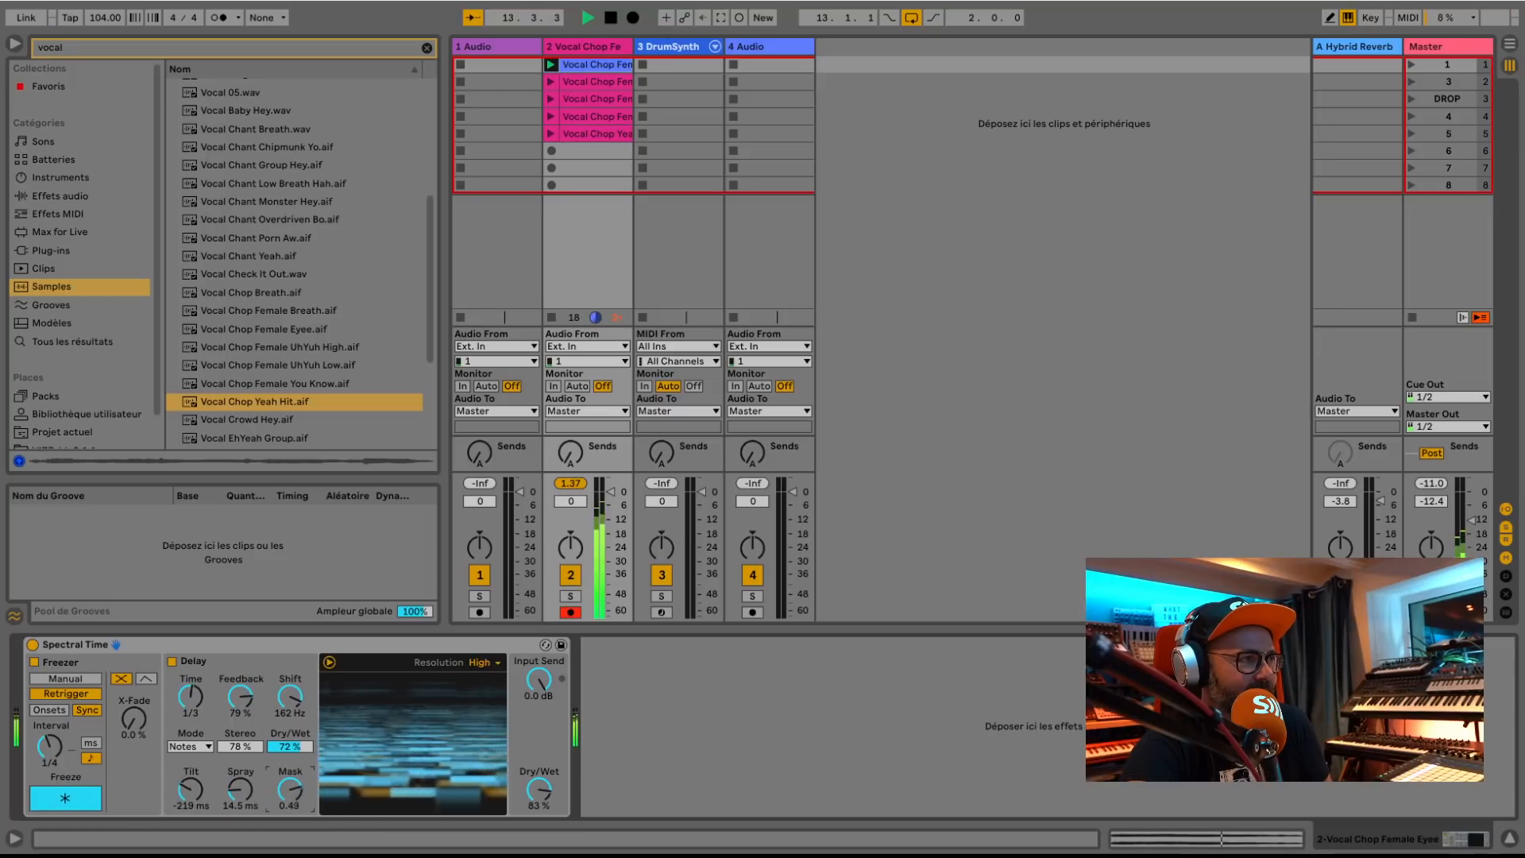
{"action": "left_click_drag", "start_coordinate": [290, 697], "coordinate": [290, 729]}
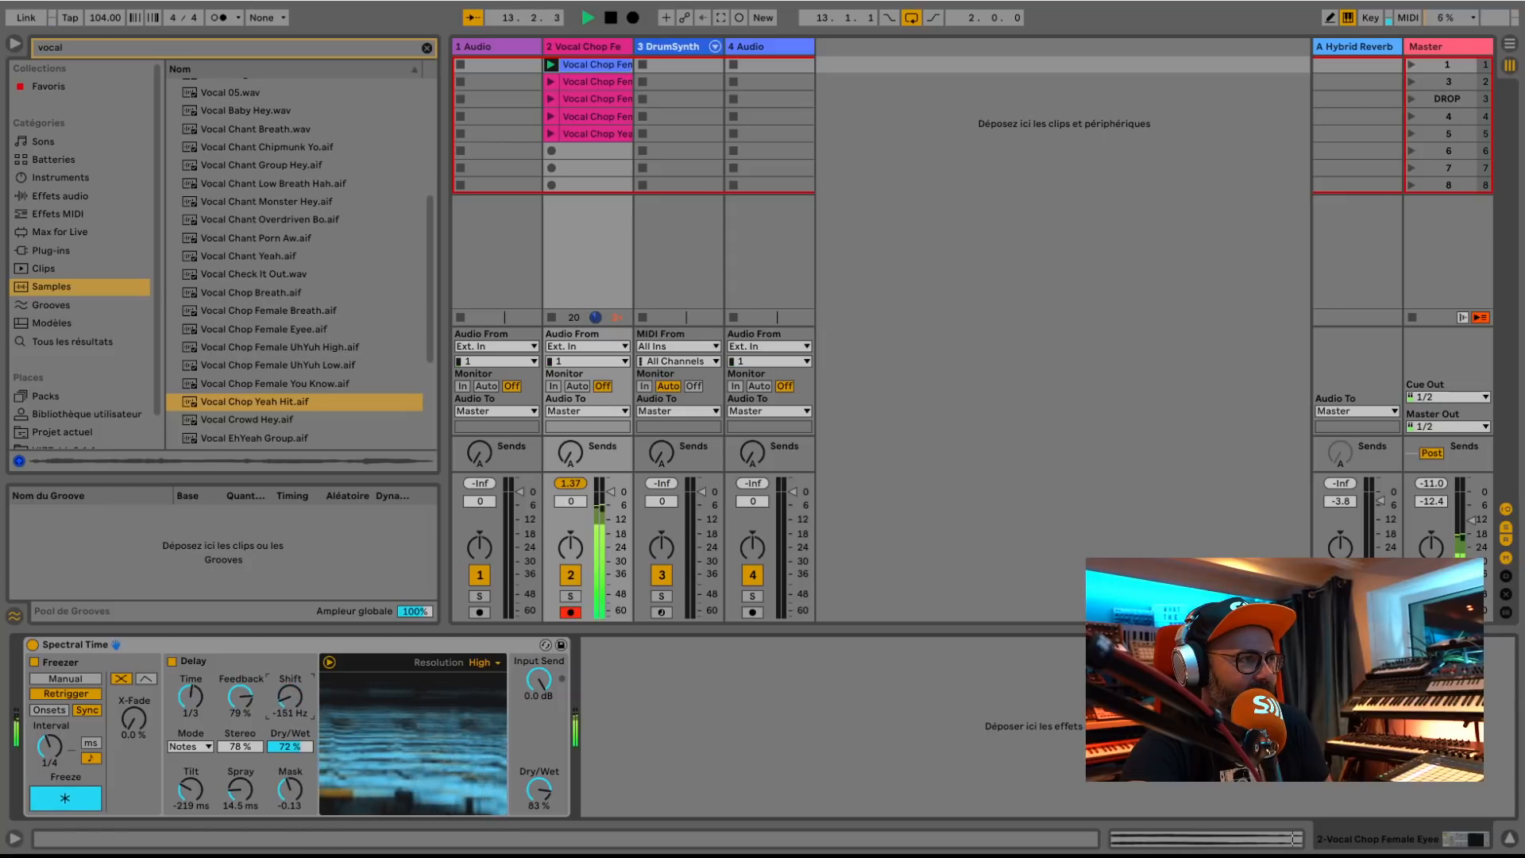
{"action": "left_click_drag", "start_coordinate": [278, 684], "coordinate": [278, 676]}
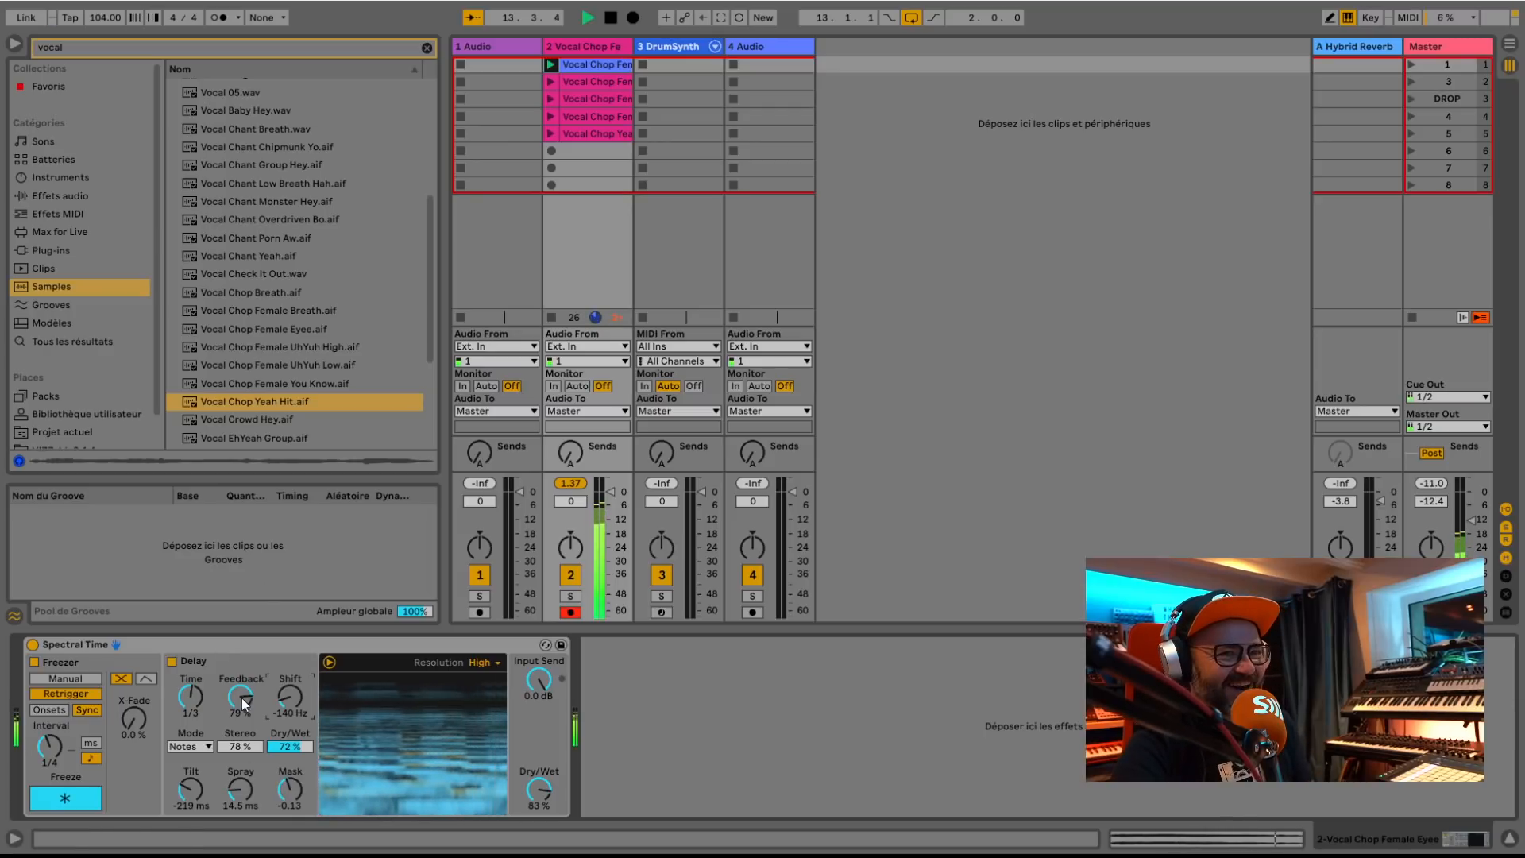
{"action": "left_click_drag", "start_coordinate": [241, 699], "coordinate": [191, 715]}
{"action": "left_click_drag", "start_coordinate": [290, 697], "coordinate": [290, 721]}
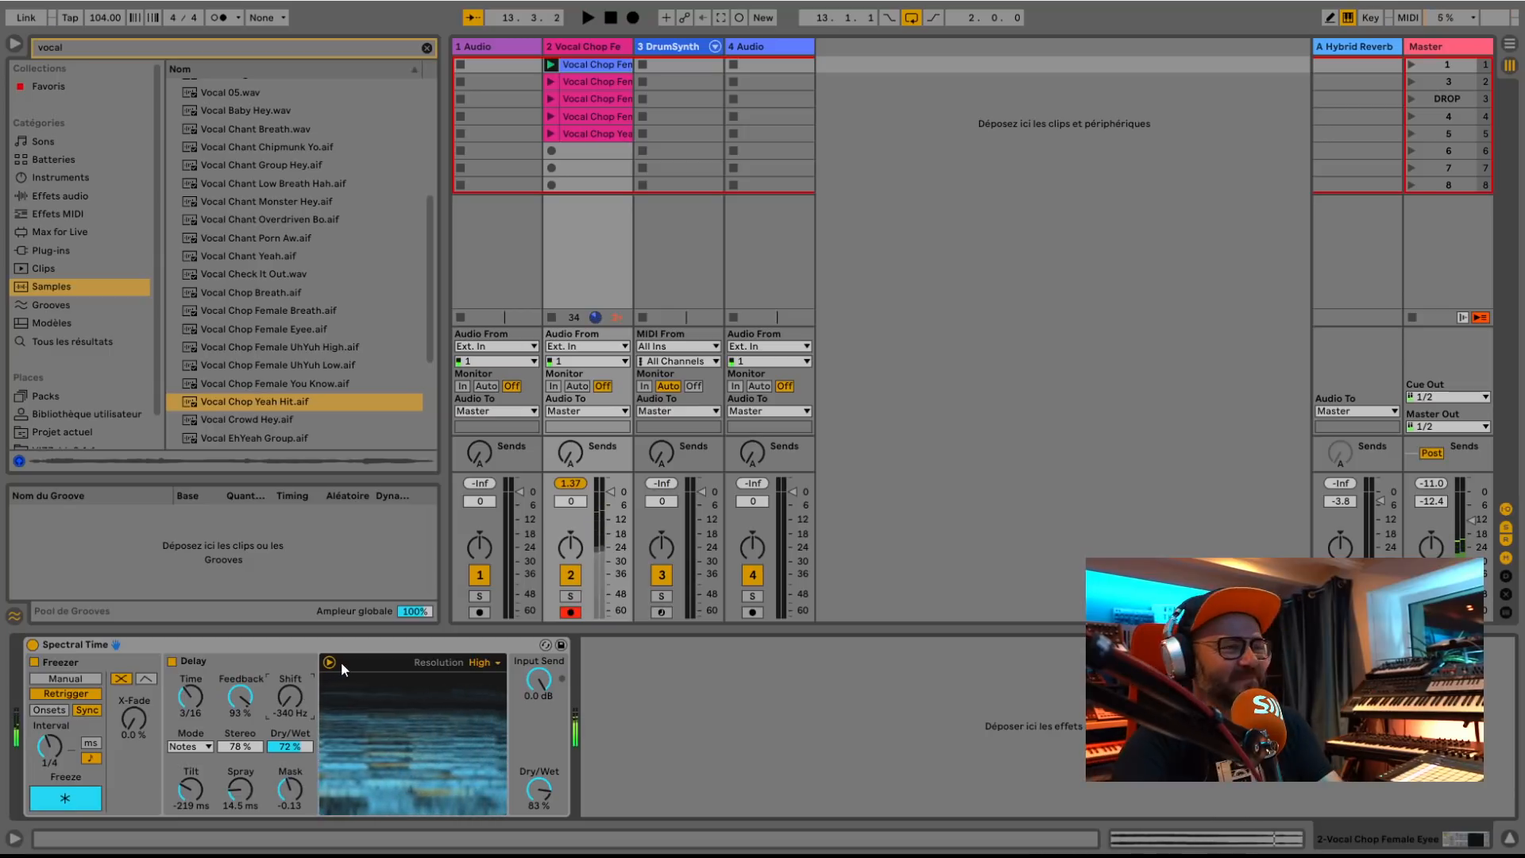
Deactivate Freeze and delete the set's tracks, keeping only one empty audio track
{"action": "left_click", "coordinate": [53, 788]}
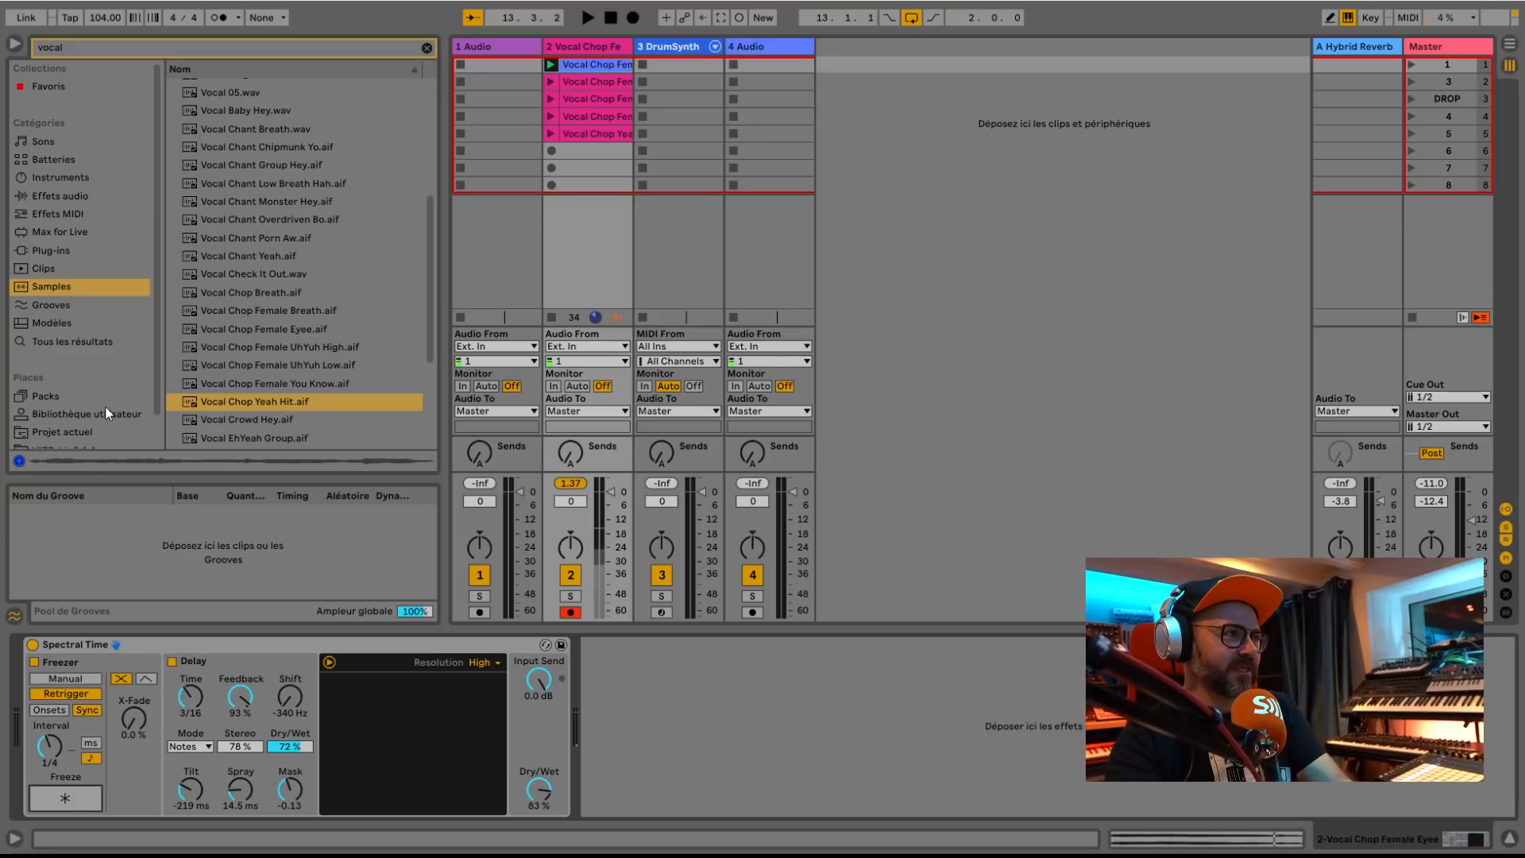
{"action": "key", "text": "space"}
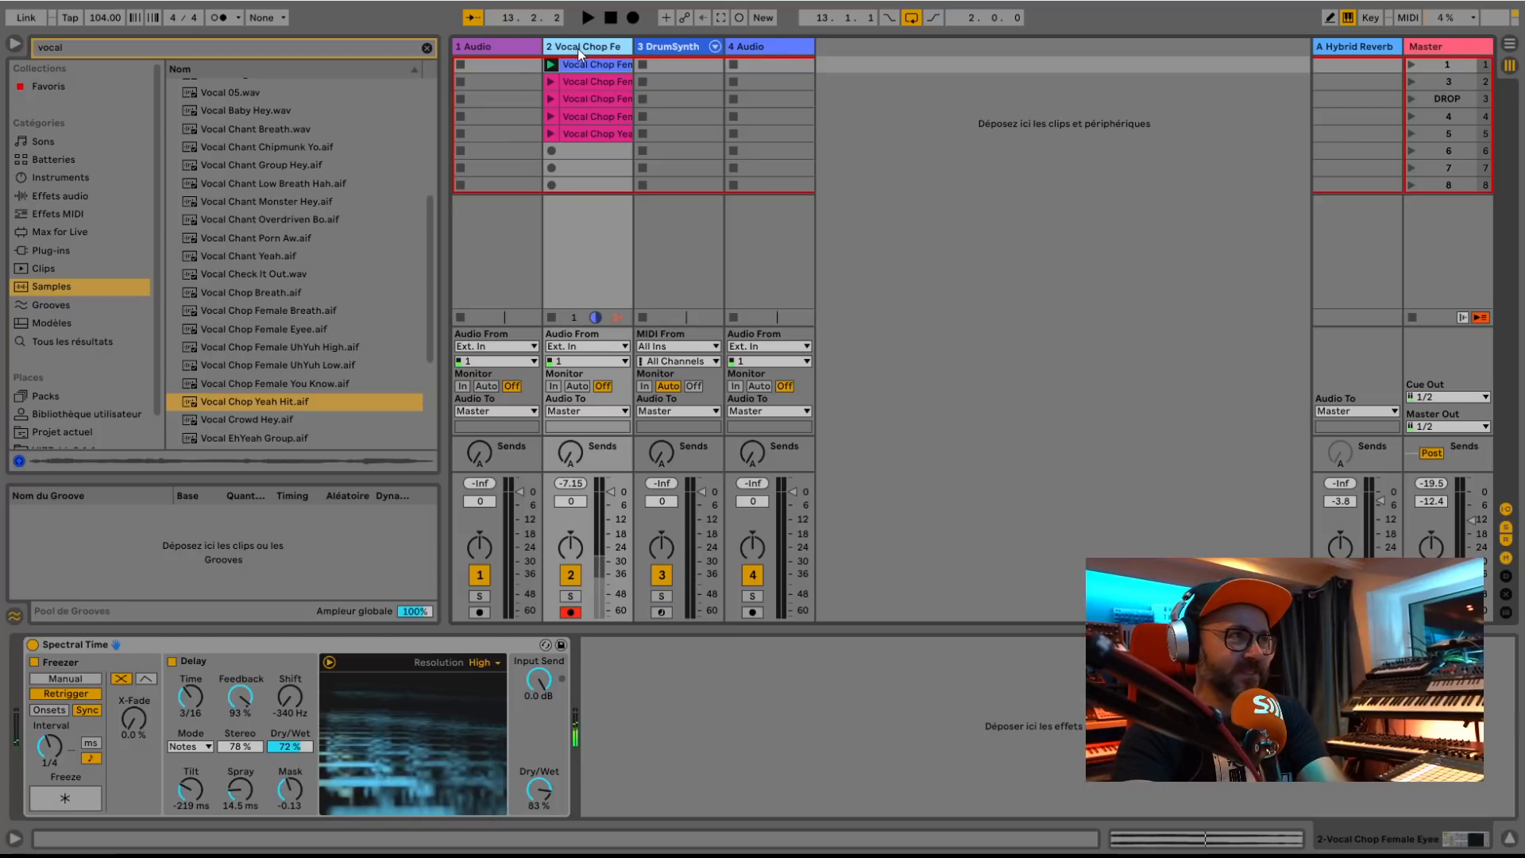
{"action": "key", "text": "Delete"}
{"action": "key", "text": "Delete"}
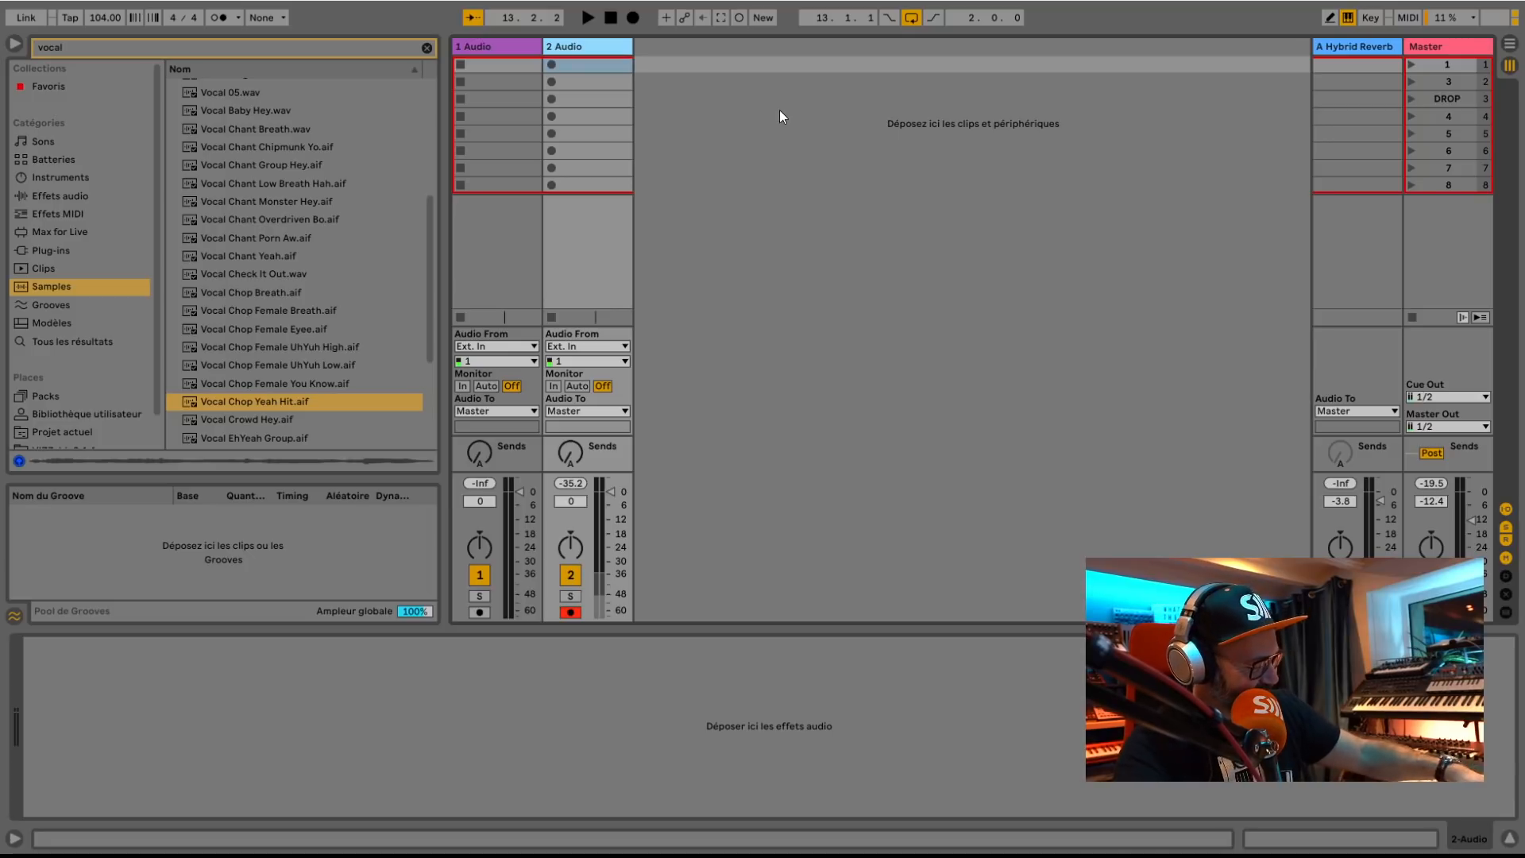
{"action": "key", "text": "Delete"}
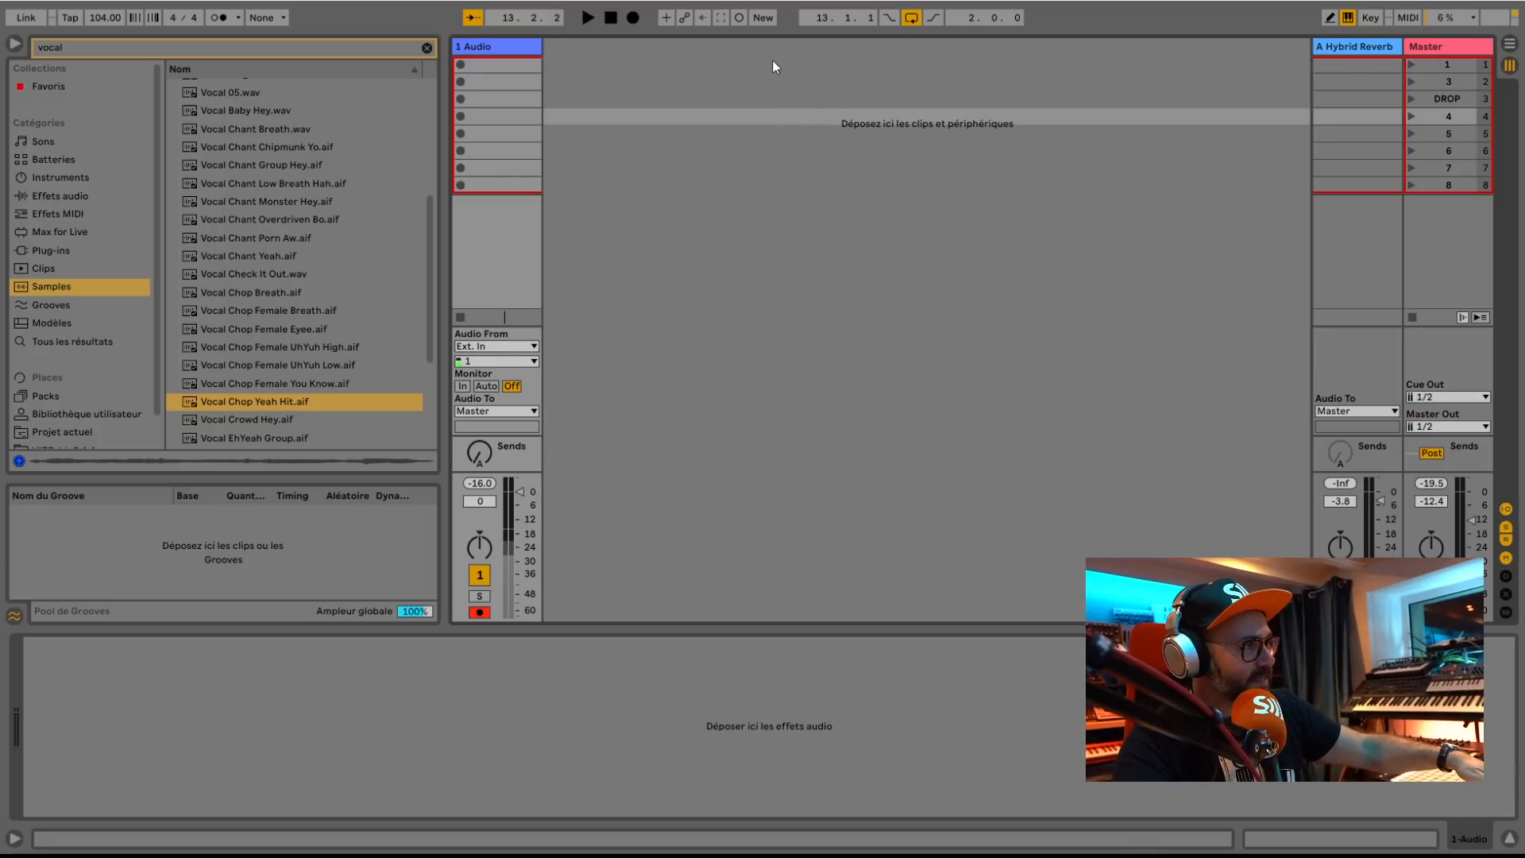
Clear the vocal search, show the Instruments category and collapse Wavetable's Pad folder
{"action": "left_click", "coordinate": [63, 178]}
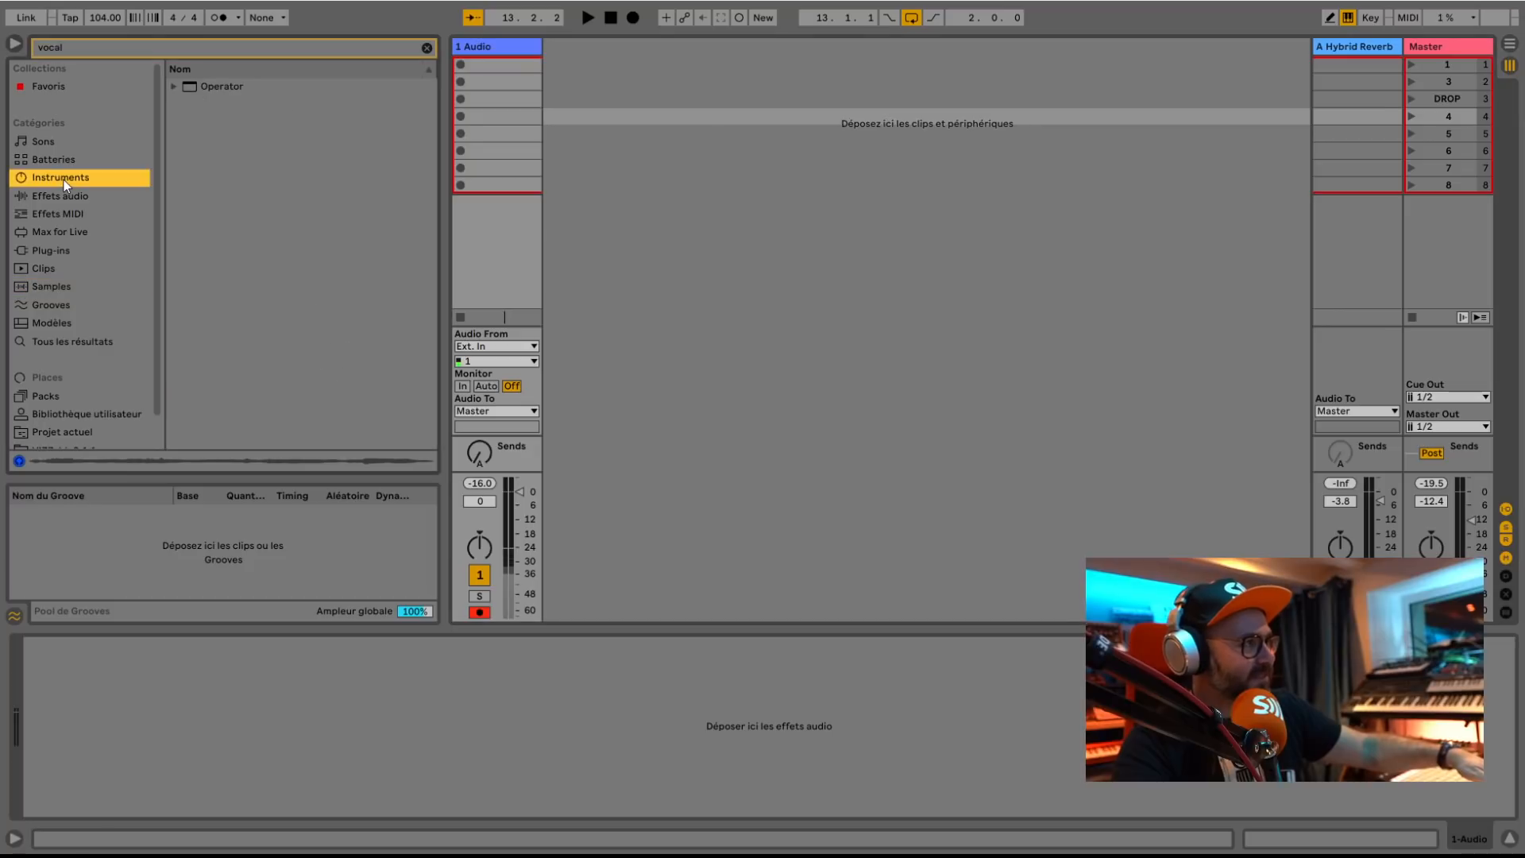
{"action": "left_click", "coordinate": [425, 47]}
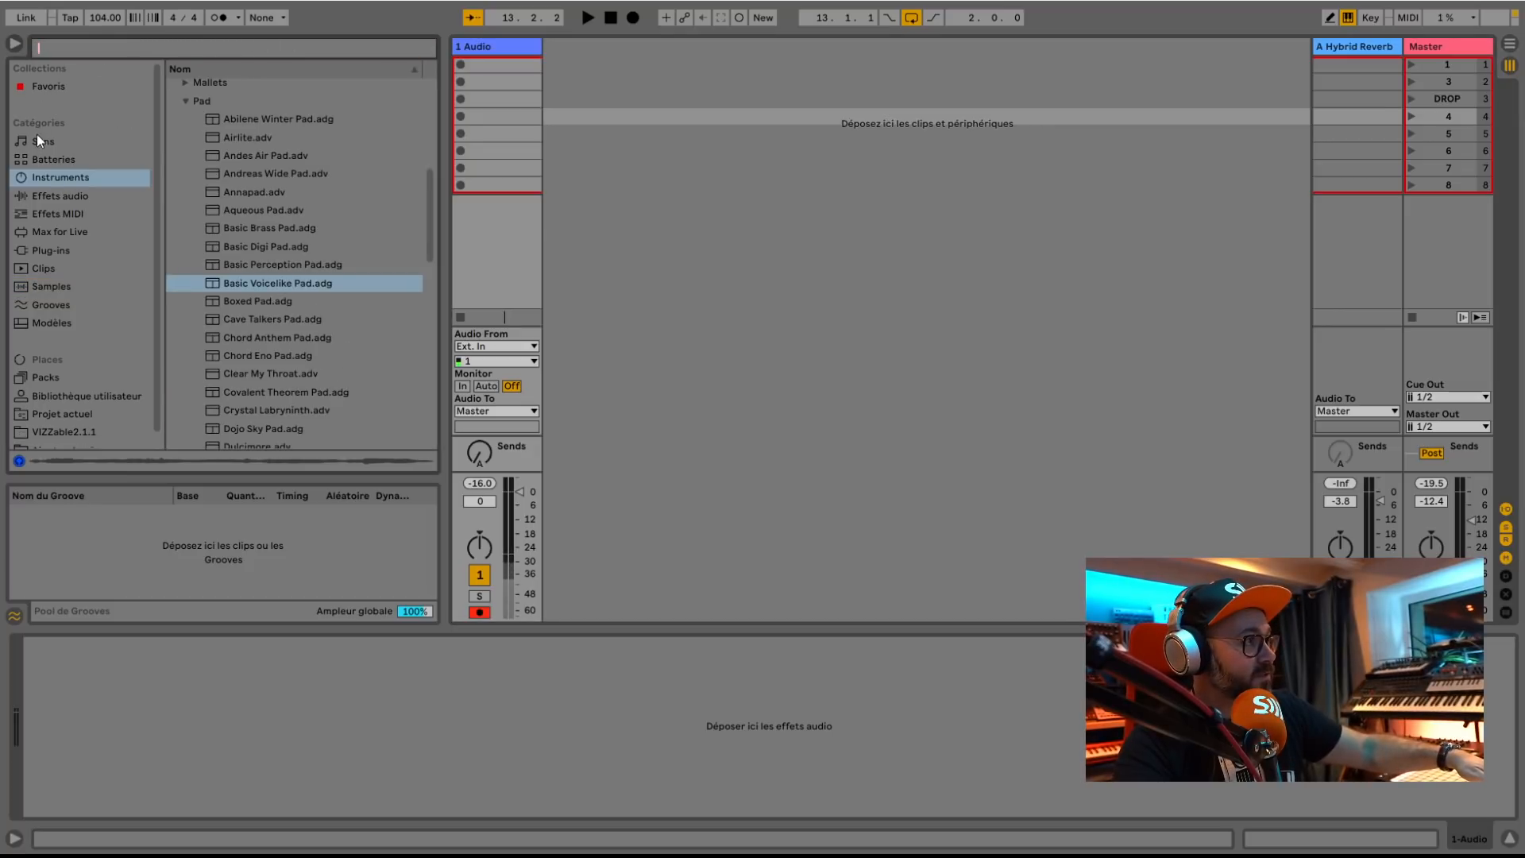
{"action": "left_click", "coordinate": [60, 181]}
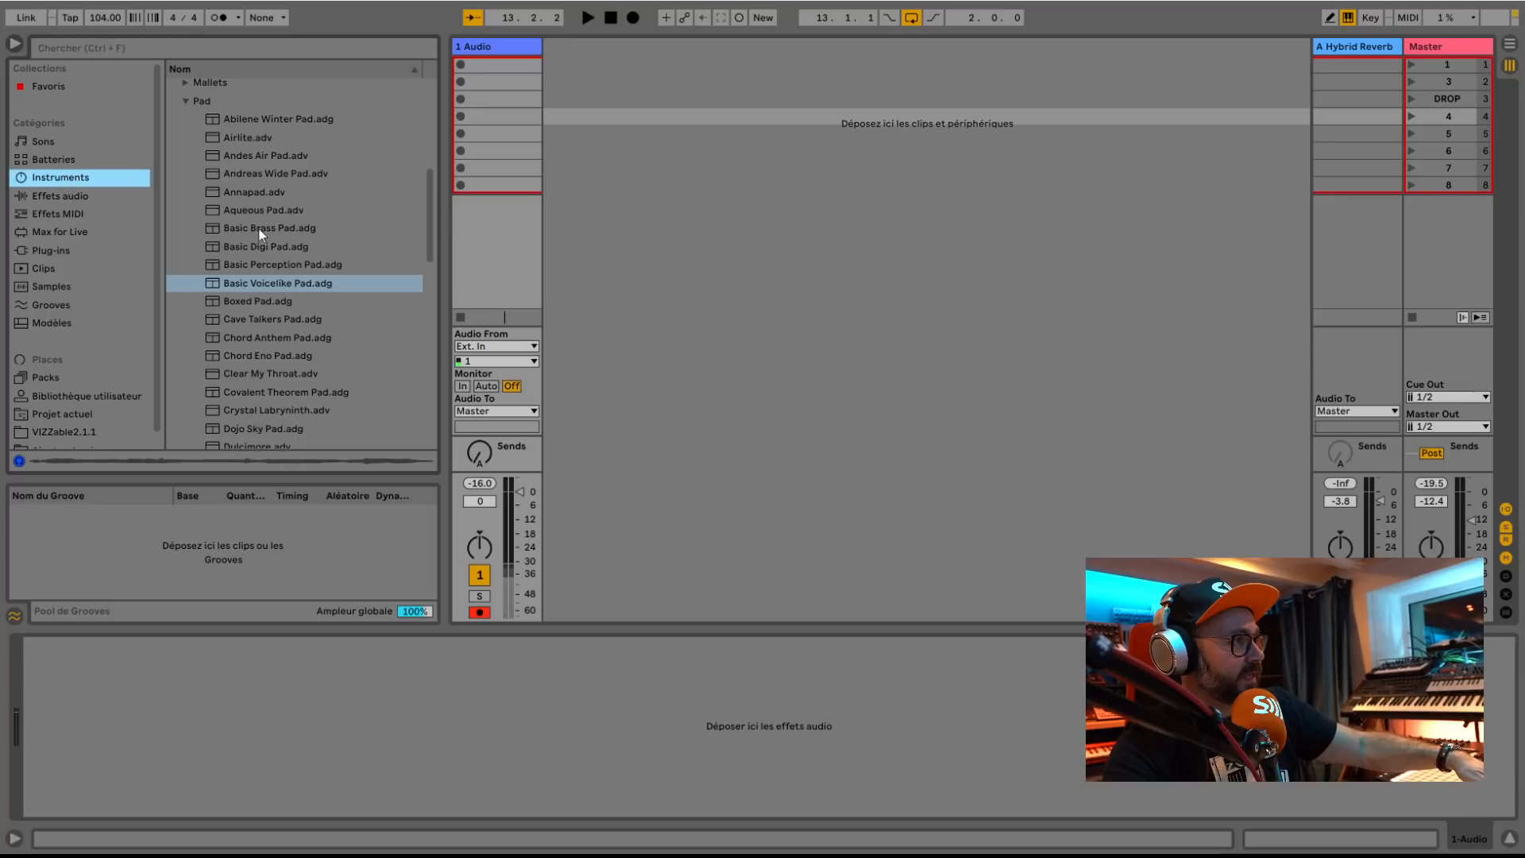
{"action": "left_click", "coordinate": [189, 101]}
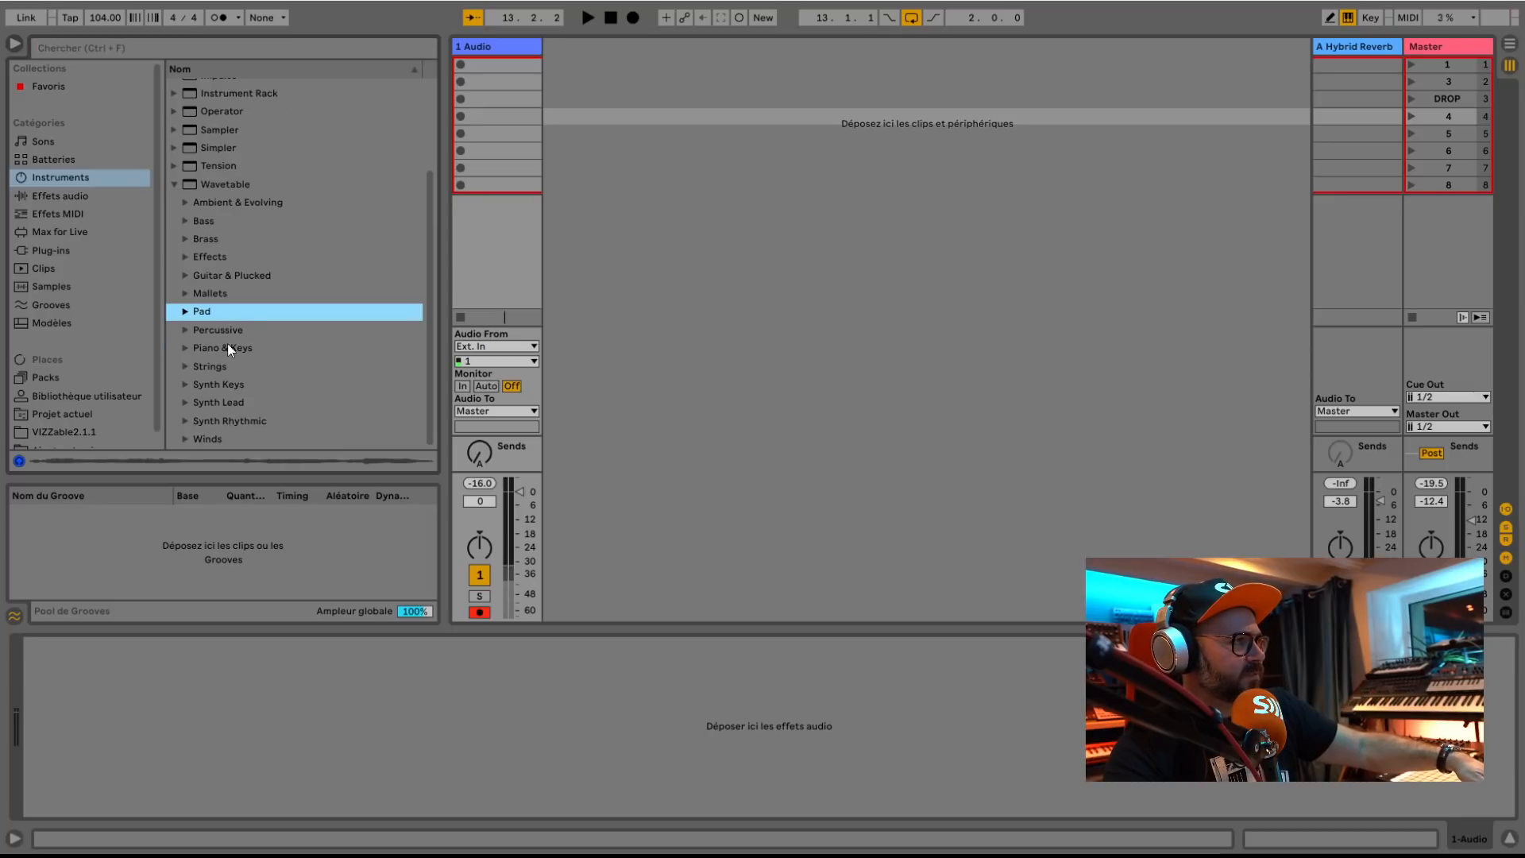
{"action": "scroll", "coordinate": [239, 334], "scroll_direction": "up", "scroll_amount": 3}
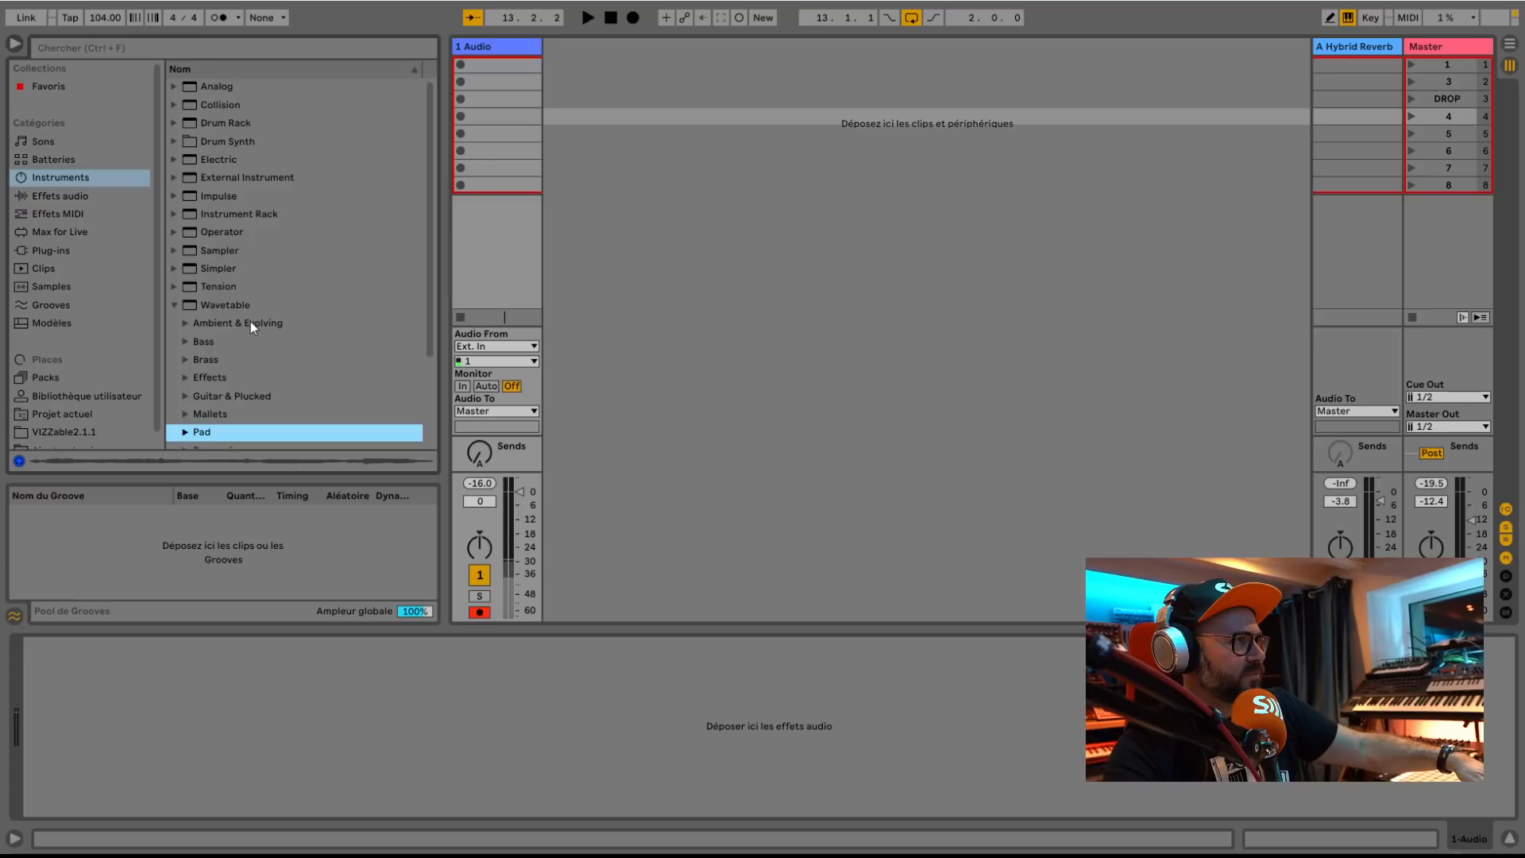
Search the instruments for "nature" and clear the search
{"action": "left_click", "coordinate": [151, 49]}
{"action": "type", "text": "nature"}
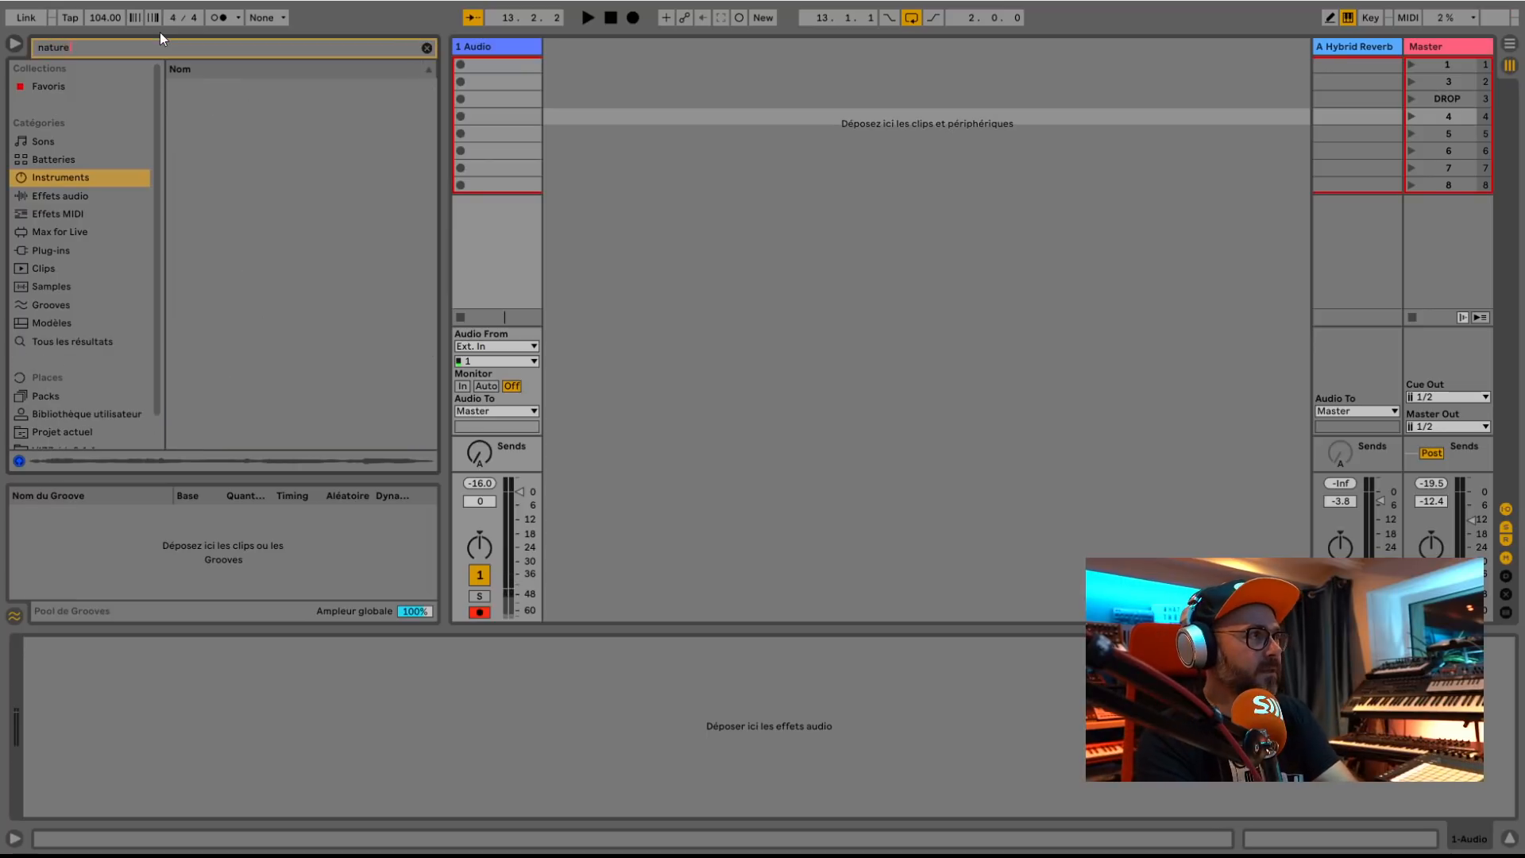
{"action": "key", "text": "BackSpace"}
{"action": "key", "text": "BackSpace"}
{"action": "key", "text": "BackSpace"}
{"action": "key", "text": "BackSpace"}
{"action": "key", "text": "BackSpace"}
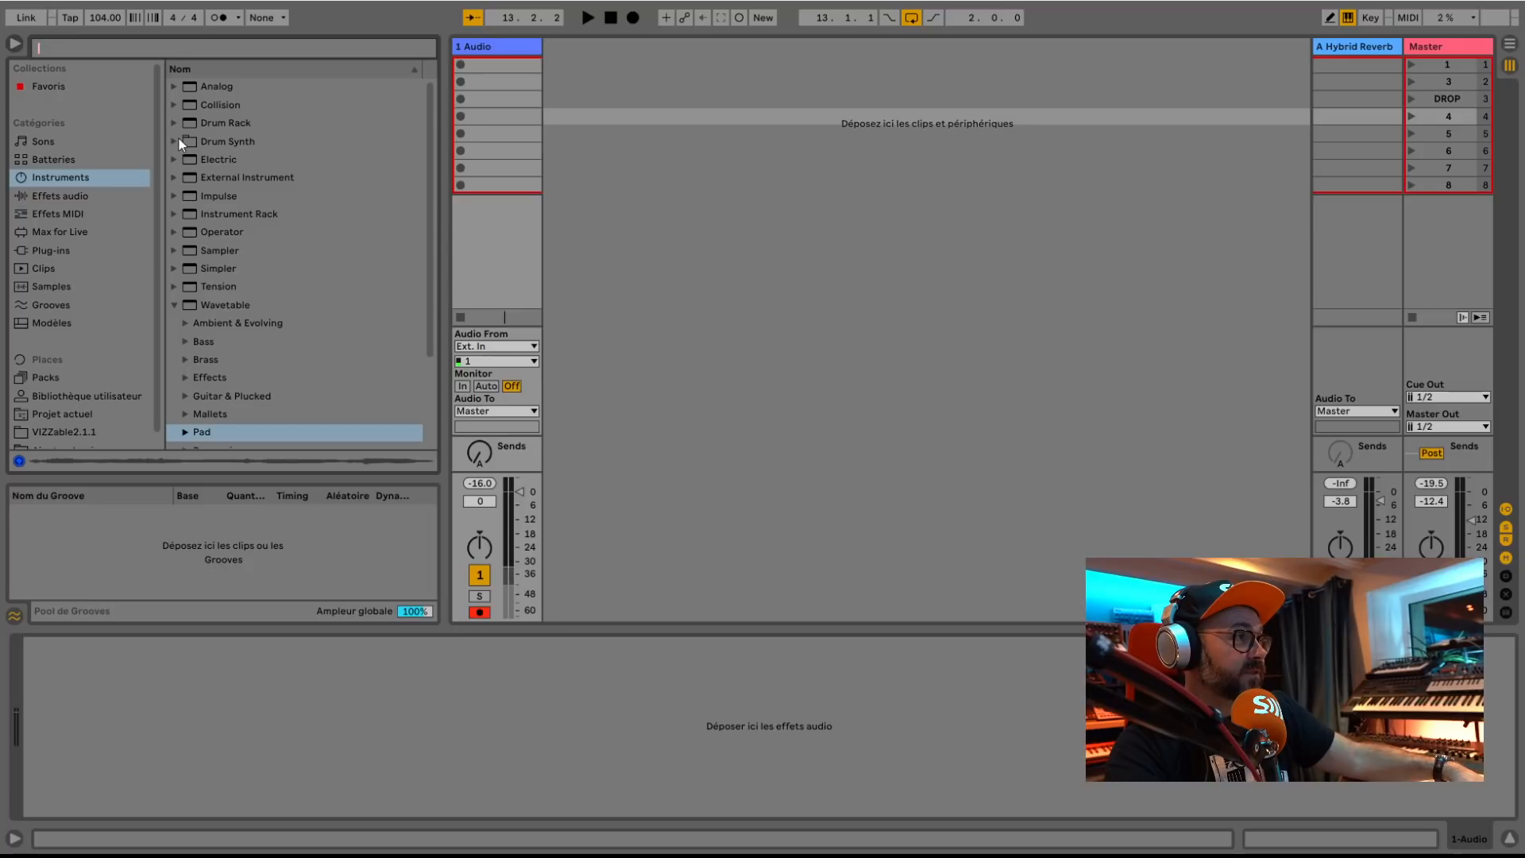
Search the instruments for "pitch" and expand Wavetable's Pad folder
{"action": "scroll", "coordinate": [212, 204], "scroll_direction": "down", "scroll_amount": 5}
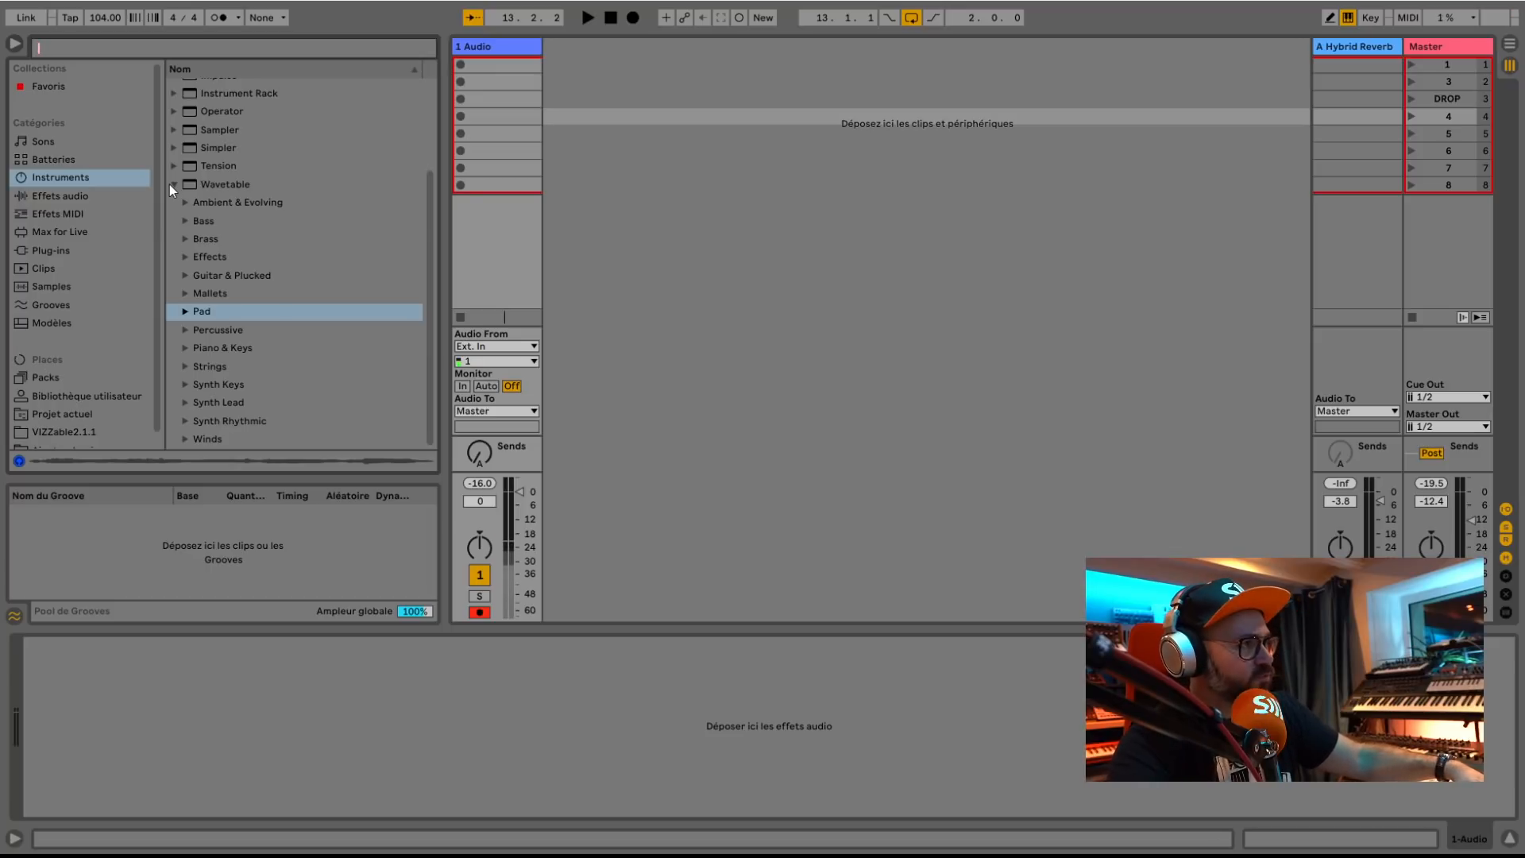
{"action": "left_click", "coordinate": [176, 45]}
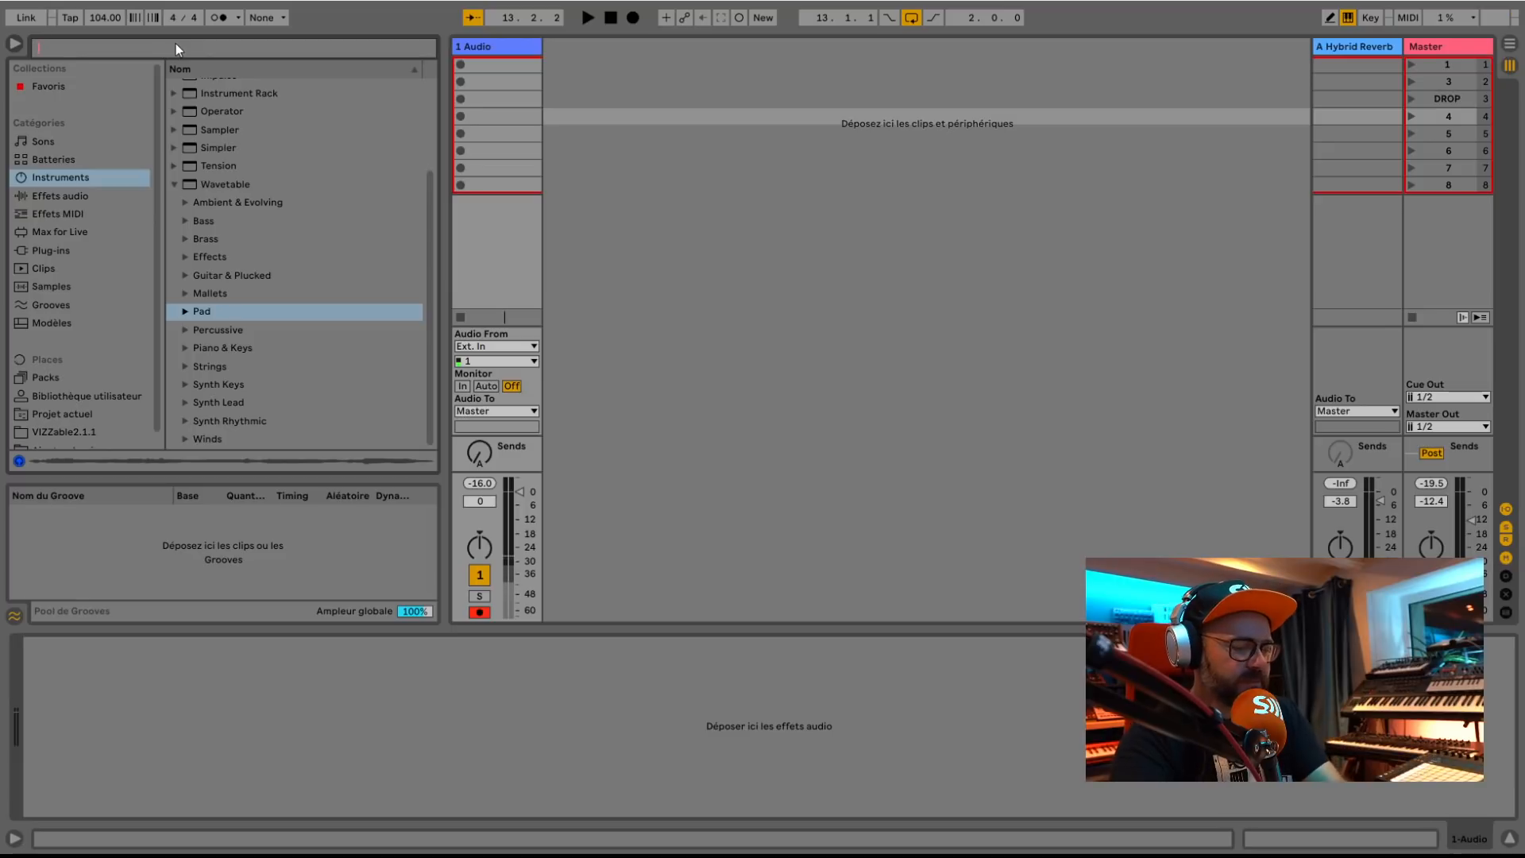
{"action": "type", "text": "pit"}
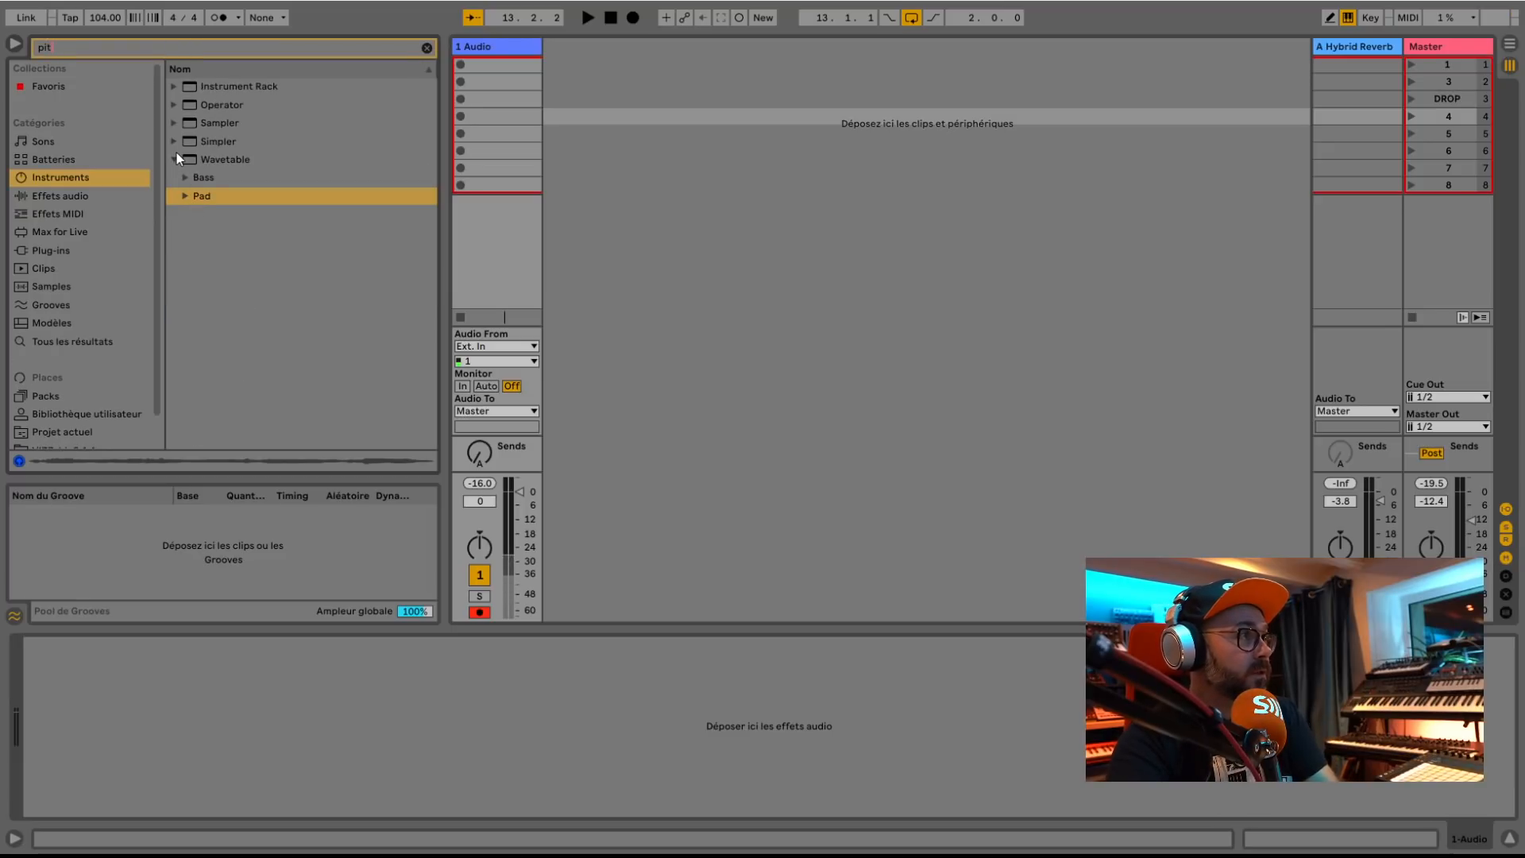
{"action": "type", "text": "ch"}
{"action": "left_click", "coordinate": [185, 196]}
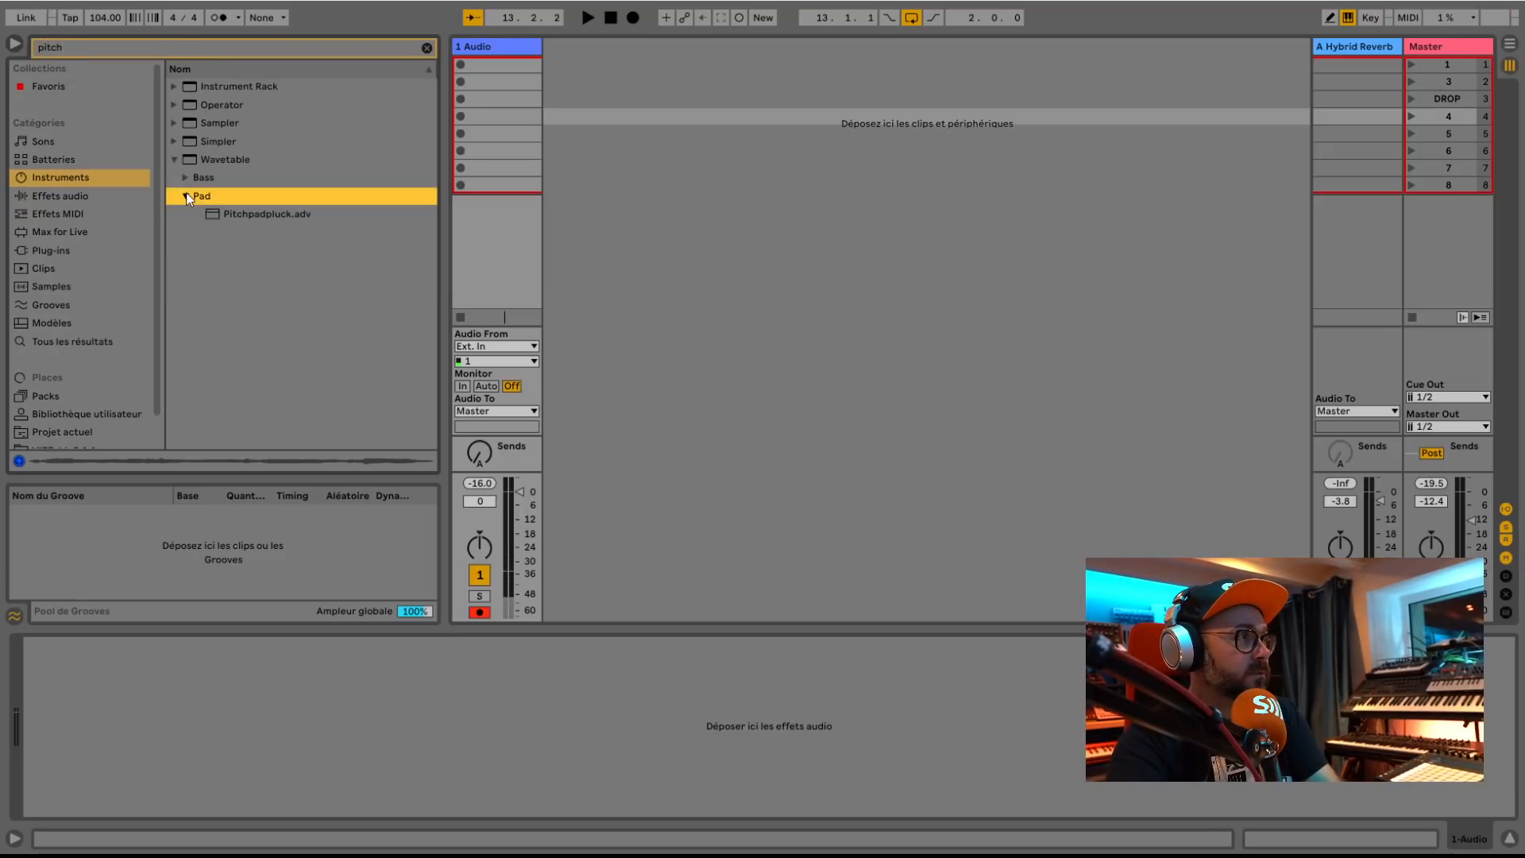
Browse the "pitch" results: preview Pitchpadpluck.adv, expand Wavetable's Bass folder, and expand Max Audio Effect in the Max for Live category
{"action": "left_click", "coordinate": [219, 213]}
{"action": "left_click", "coordinate": [184, 179]}
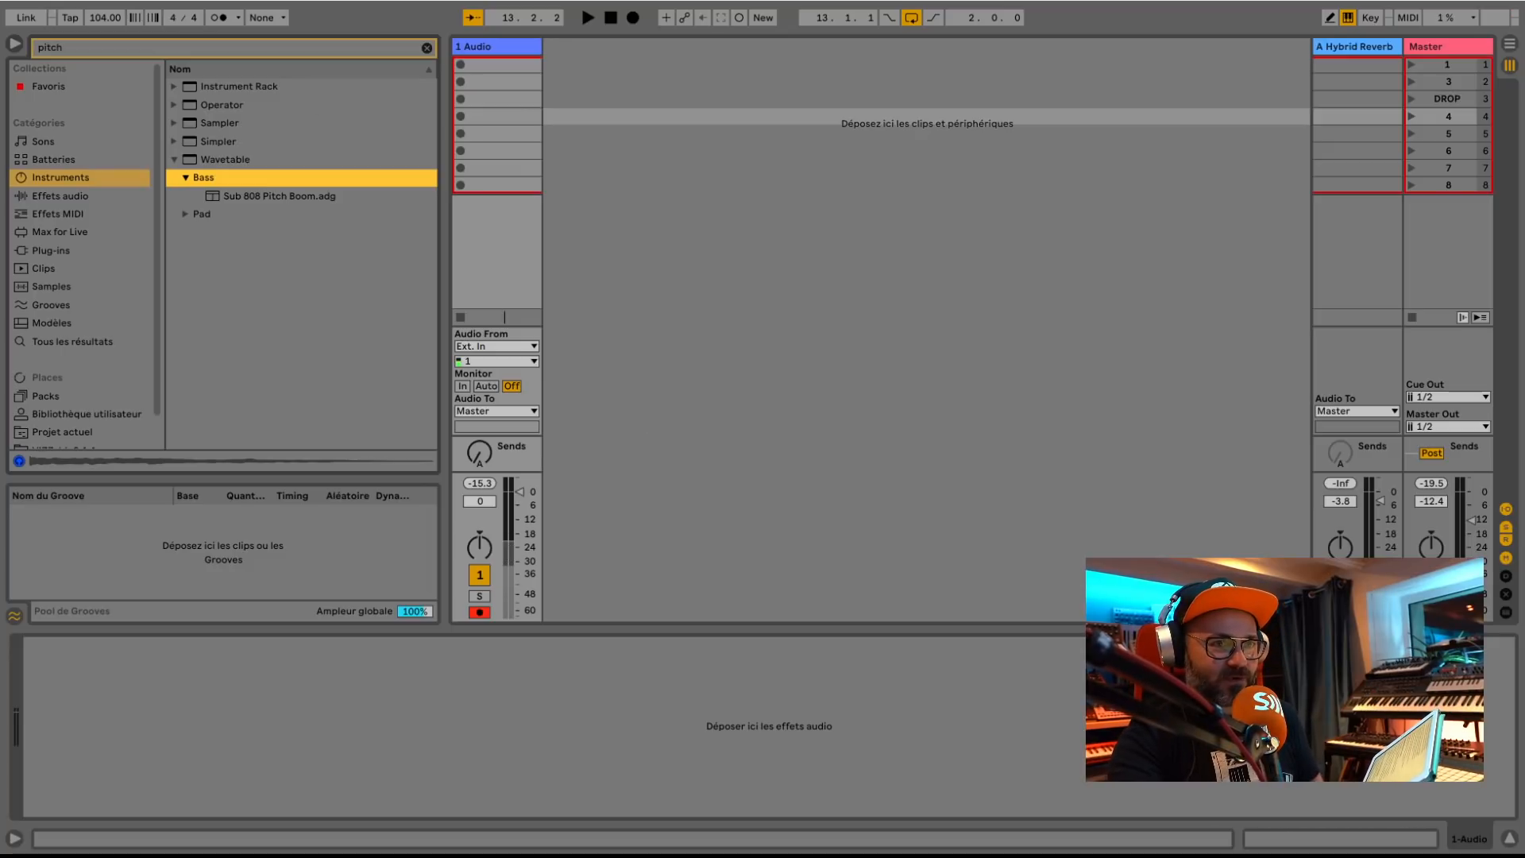
{"action": "left_click", "coordinate": [57, 232]}
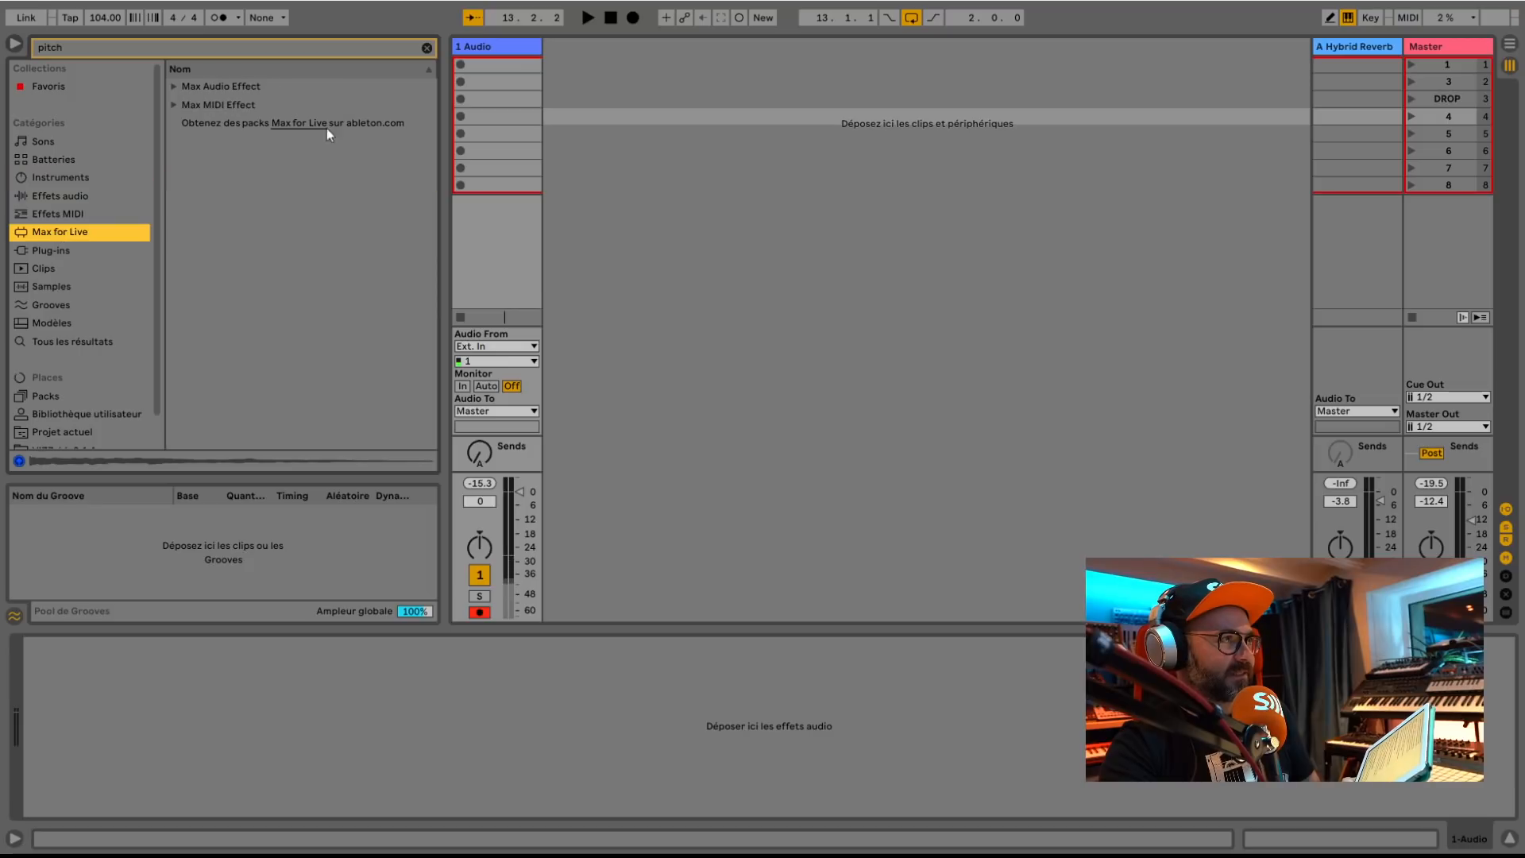
{"action": "left_click", "coordinate": [174, 90]}
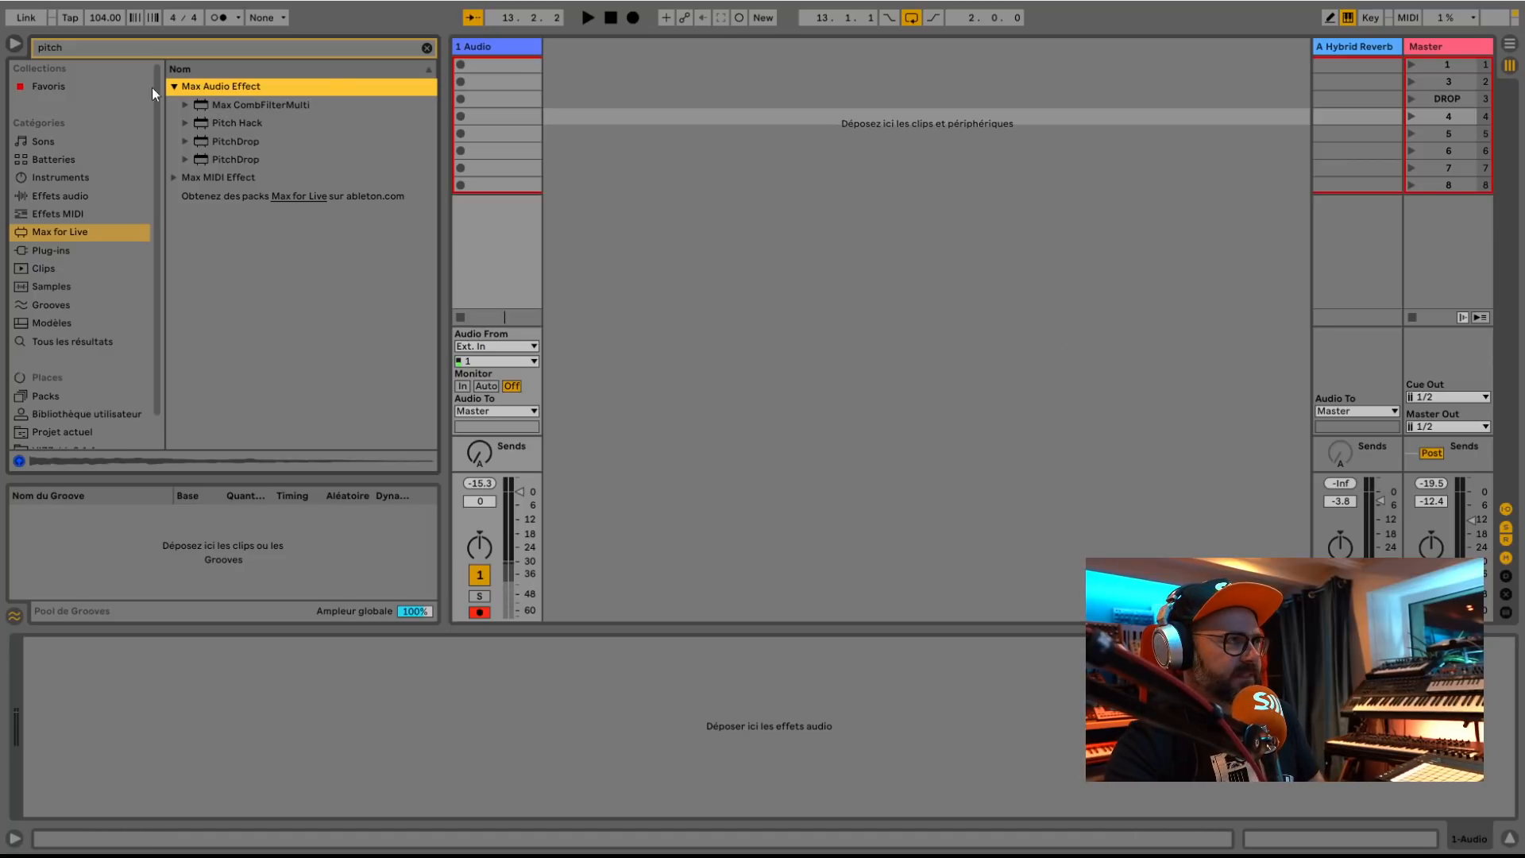
Clear the "pitch" search, show the Instruments category with Wavetable collapsed, and look over the drum instruments
{"action": "left_click", "coordinate": [503, 248]}
{"action": "left_click", "coordinate": [484, 43]}
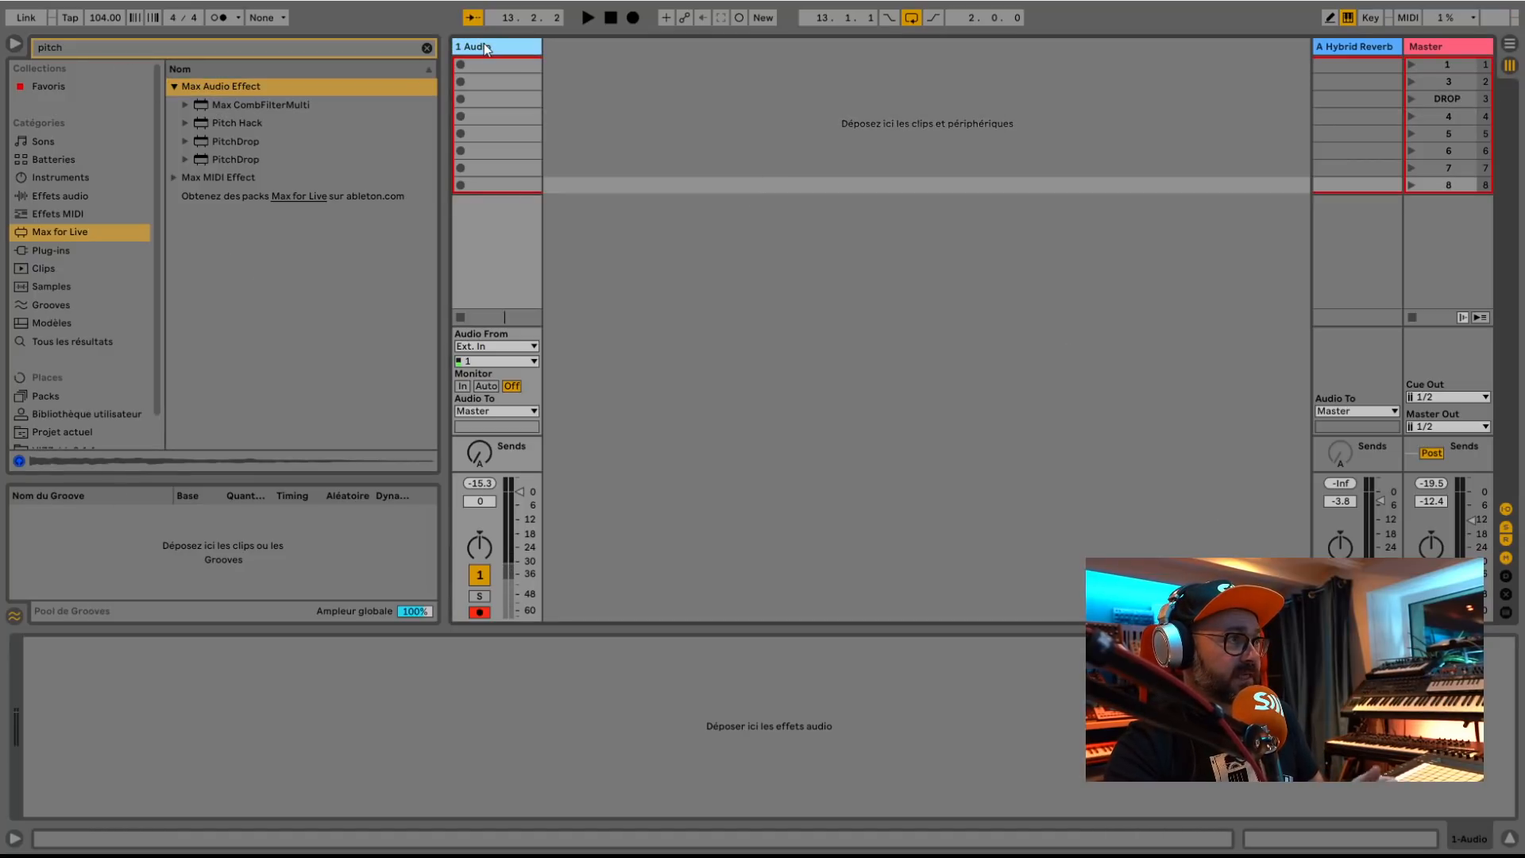
{"action": "left_click", "coordinate": [424, 47]}
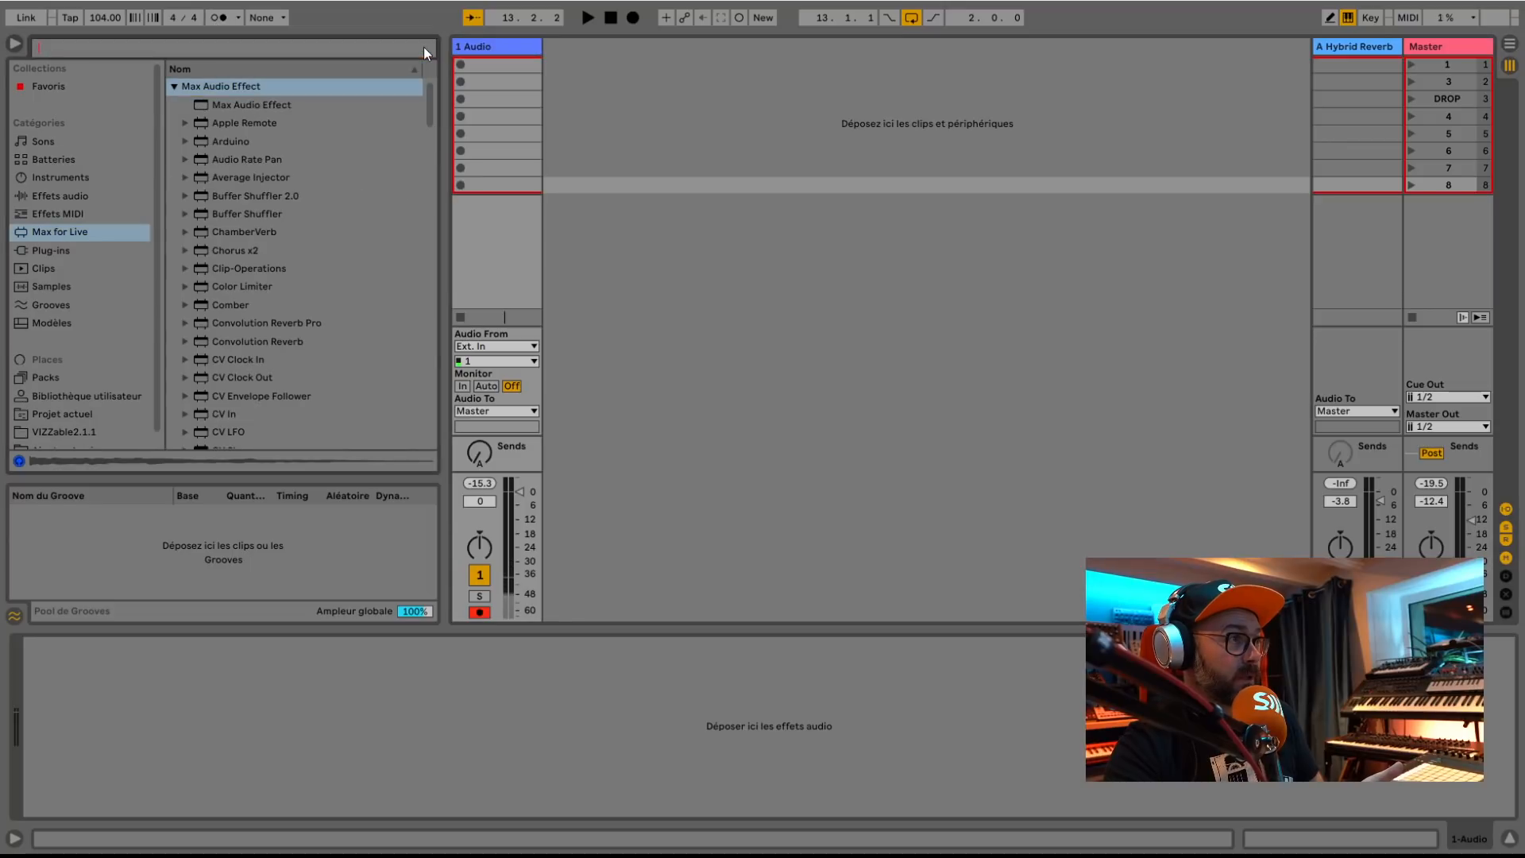
{"action": "left_click", "coordinate": [690, 92]}
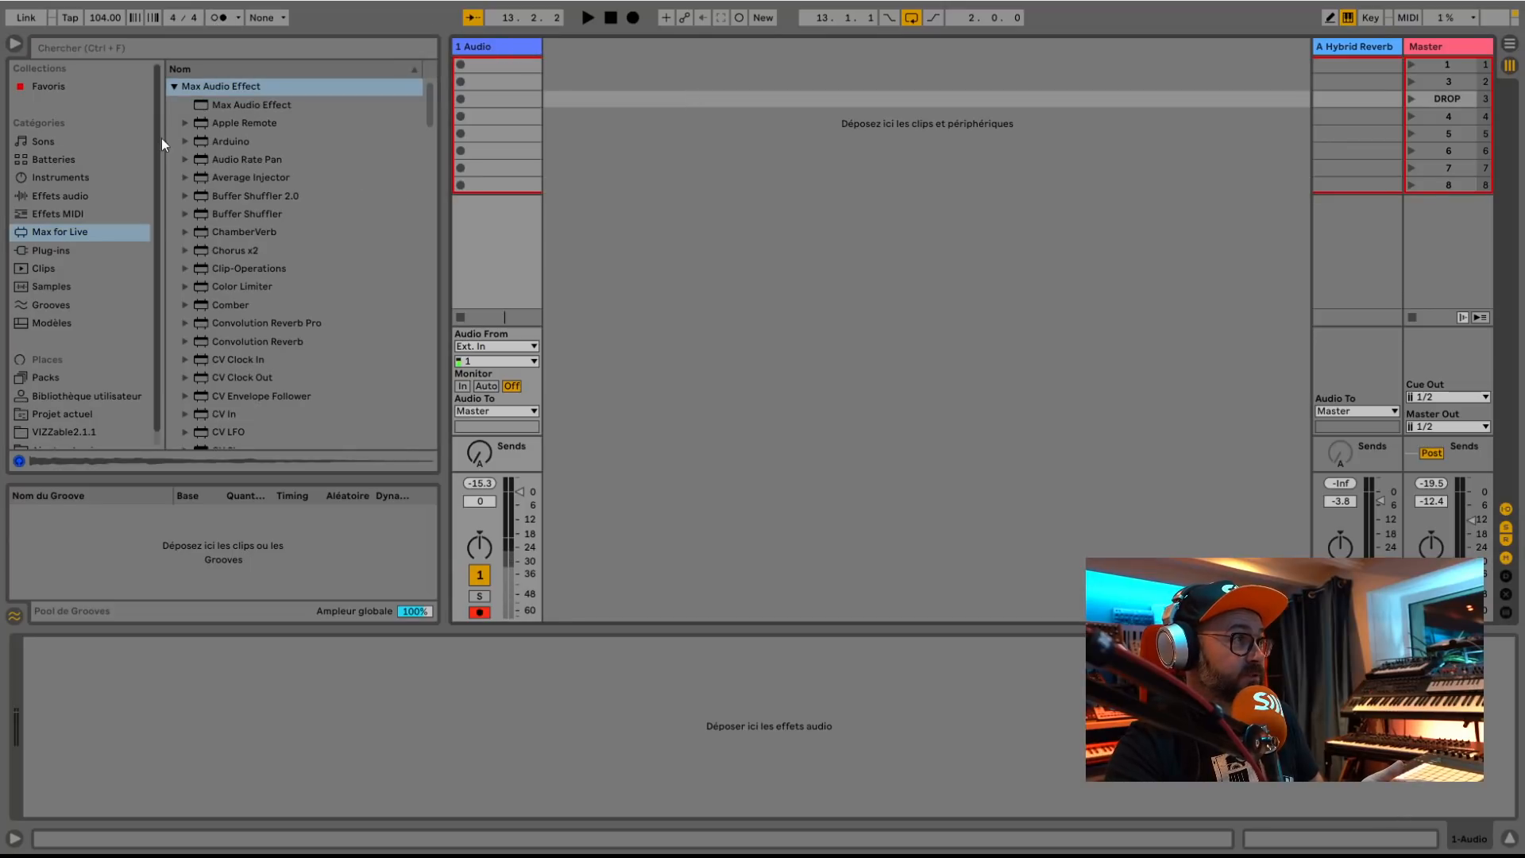
{"action": "left_click", "coordinate": [63, 176]}
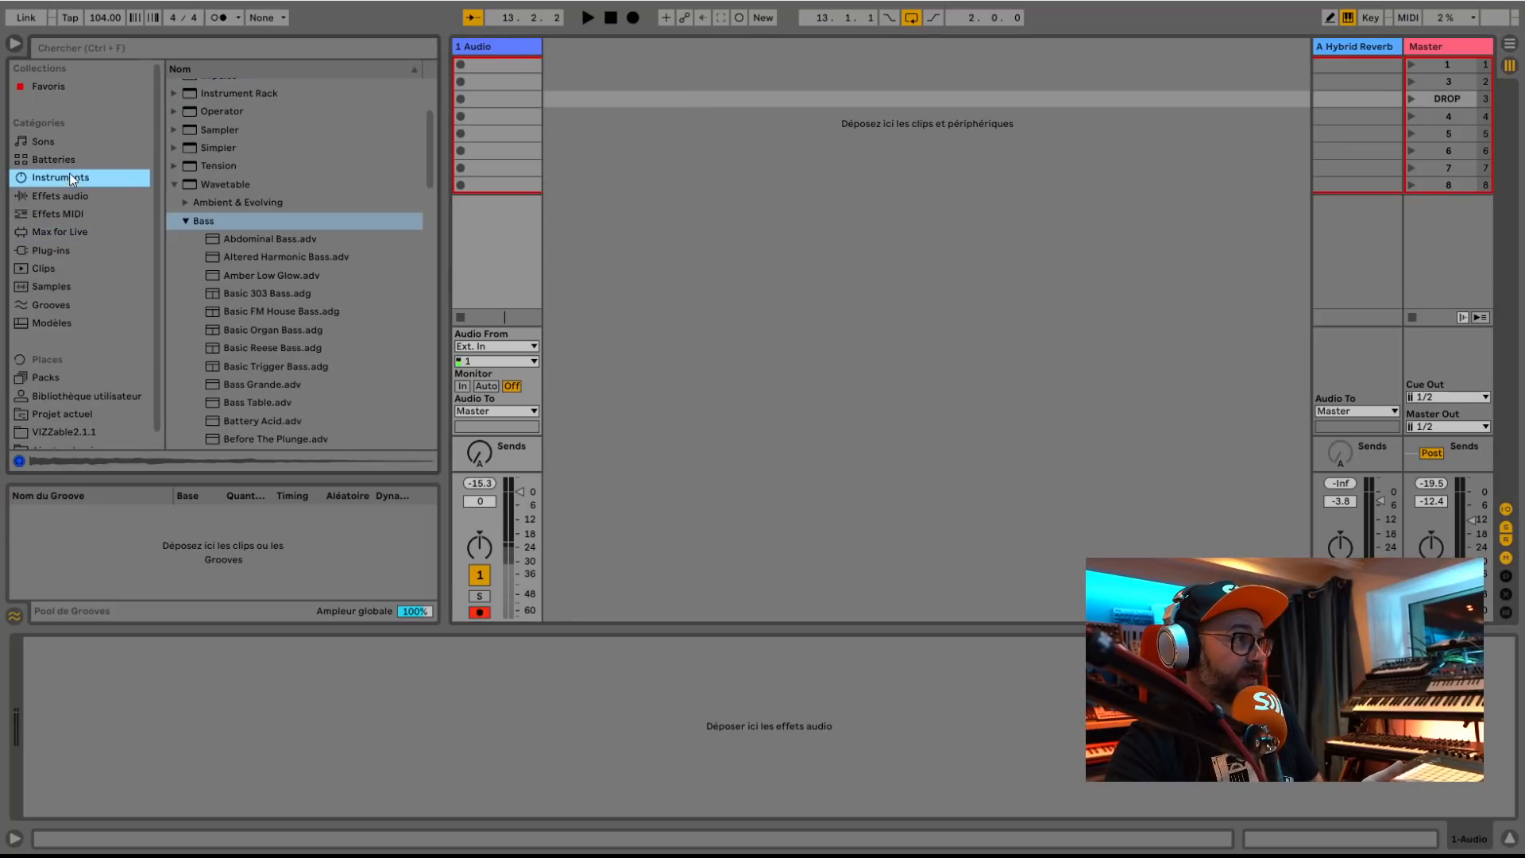
{"action": "left_click", "coordinate": [174, 185]}
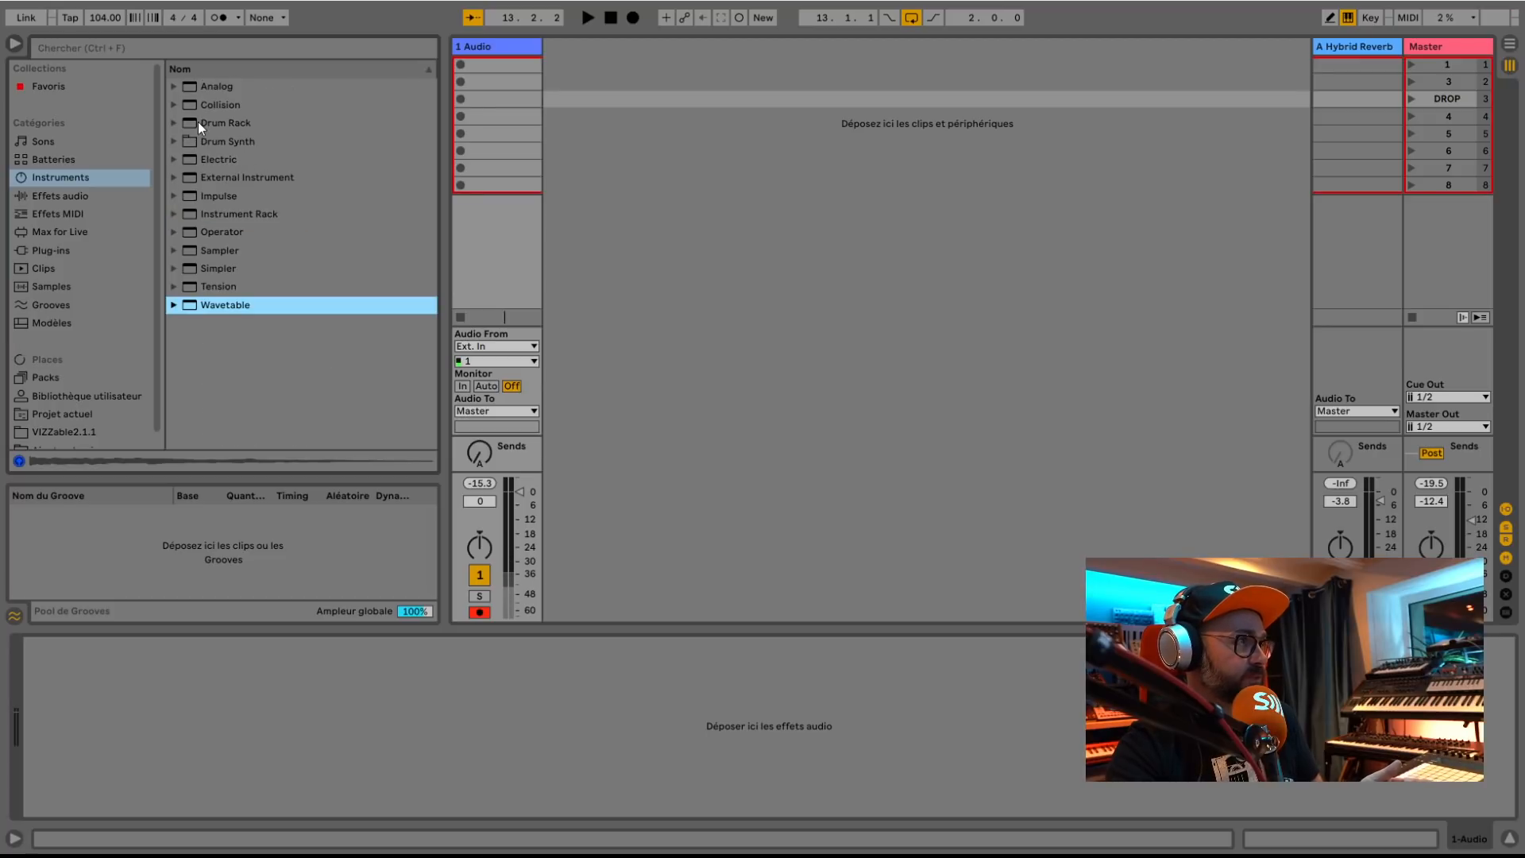
{"action": "left_click", "coordinate": [223, 122]}
{"action": "left_click", "coordinate": [215, 142]}
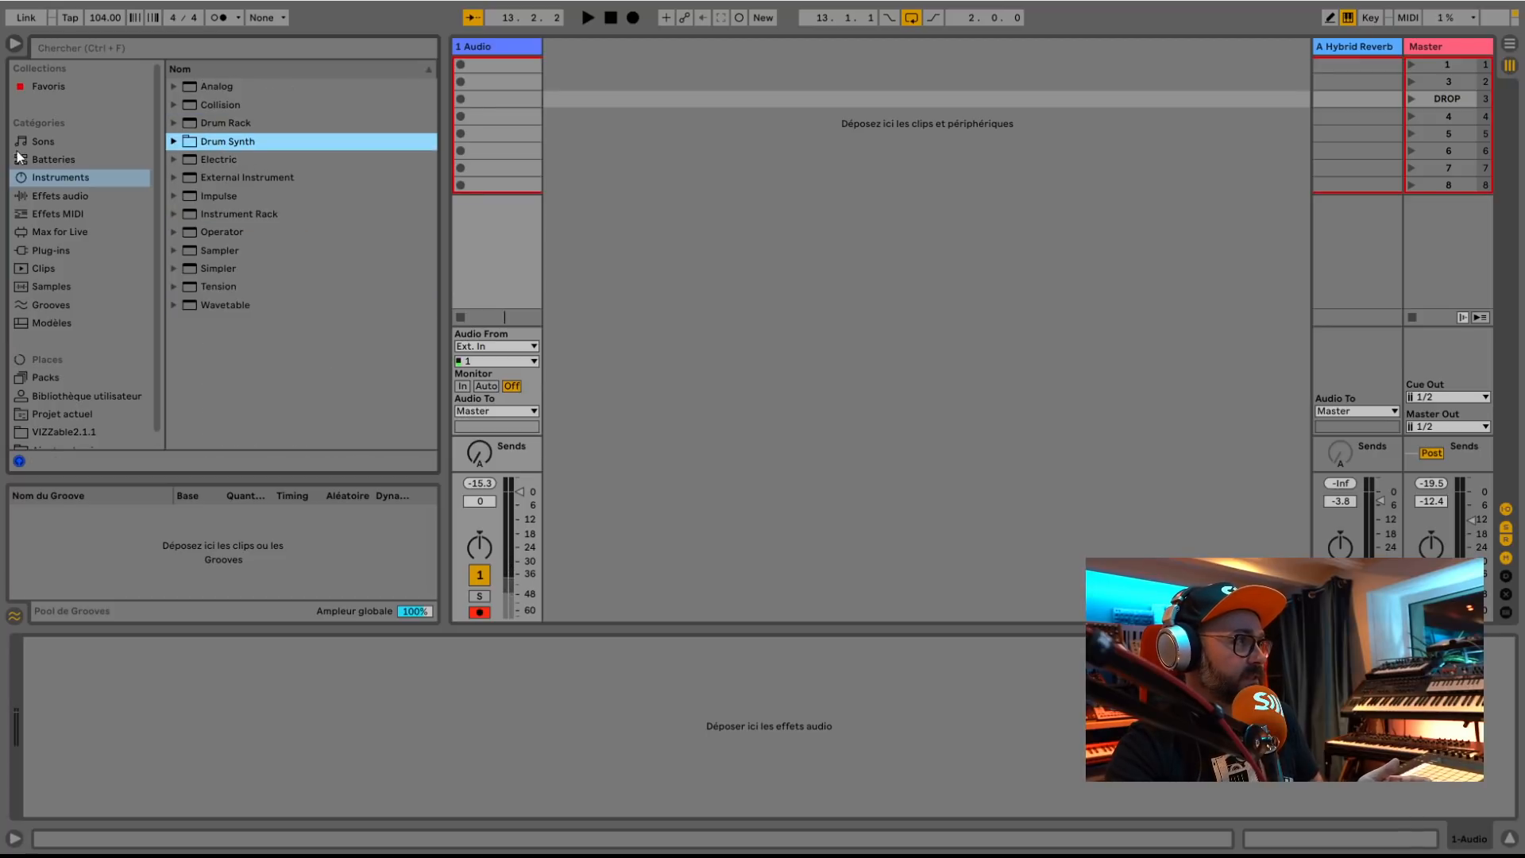
Load the clip C78 Bender-165-Beat 2.alc into the first slot of the empty audio track and launch it
{"action": "left_click", "coordinate": [49, 267]}
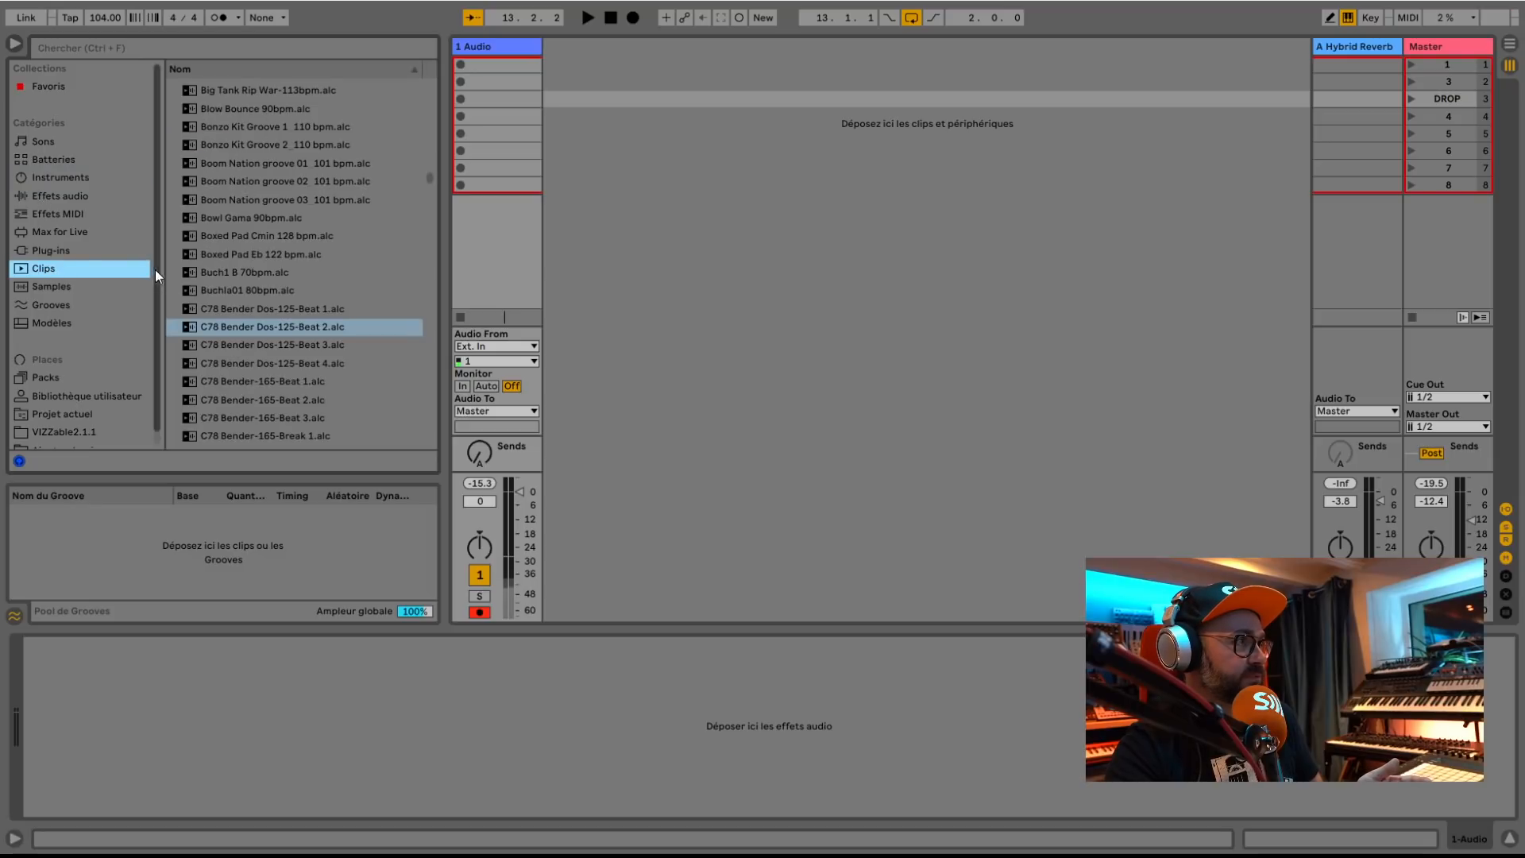
{"action": "left_click", "coordinate": [264, 290]}
{"action": "left_click", "coordinate": [227, 403]}
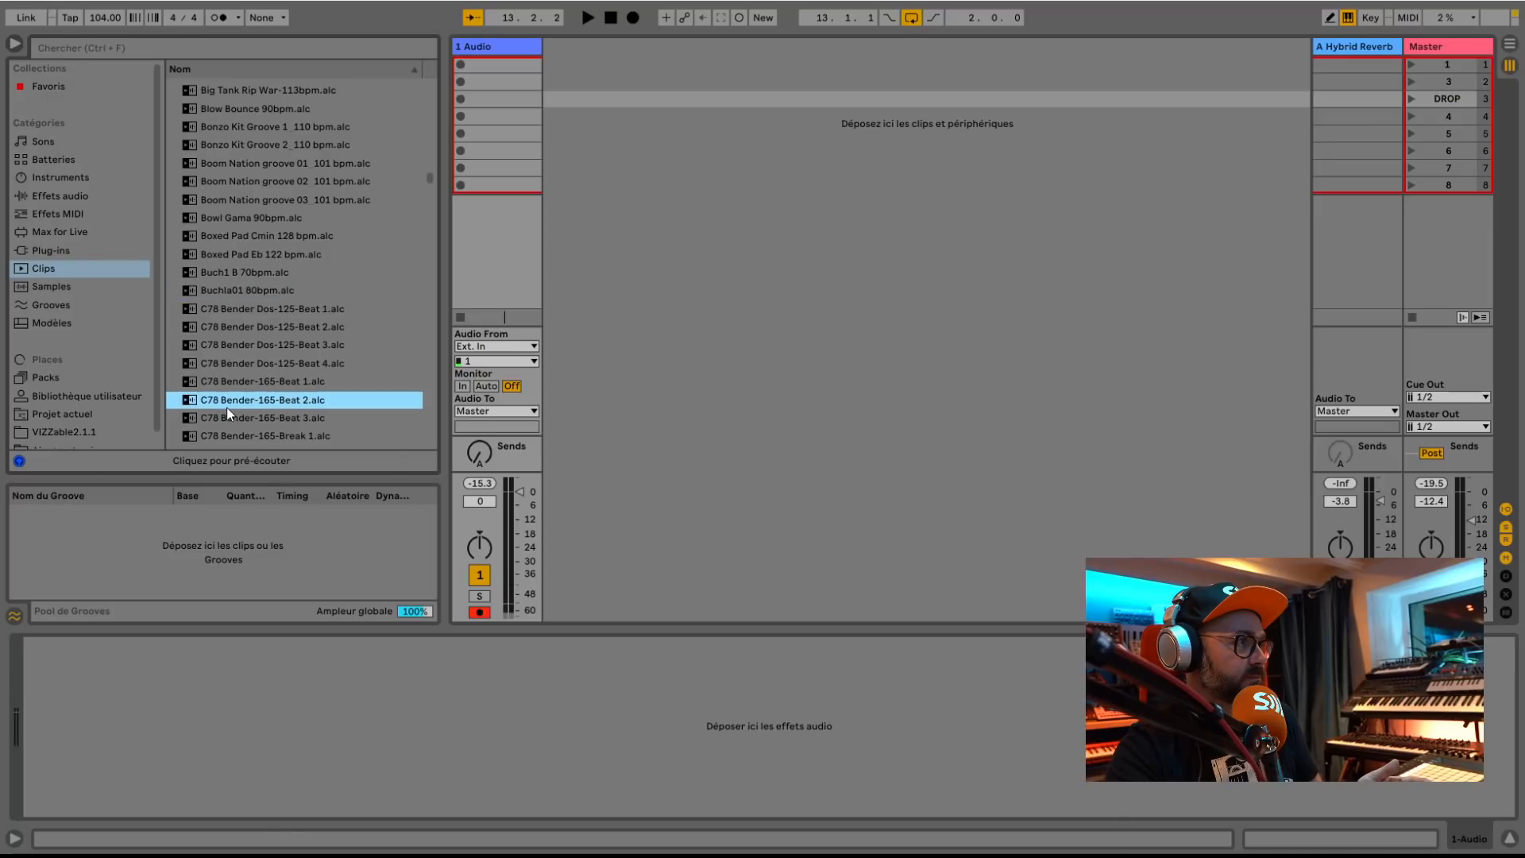
{"action": "left_click_drag", "start_coordinate": [265, 397], "coordinate": [488, 57]}
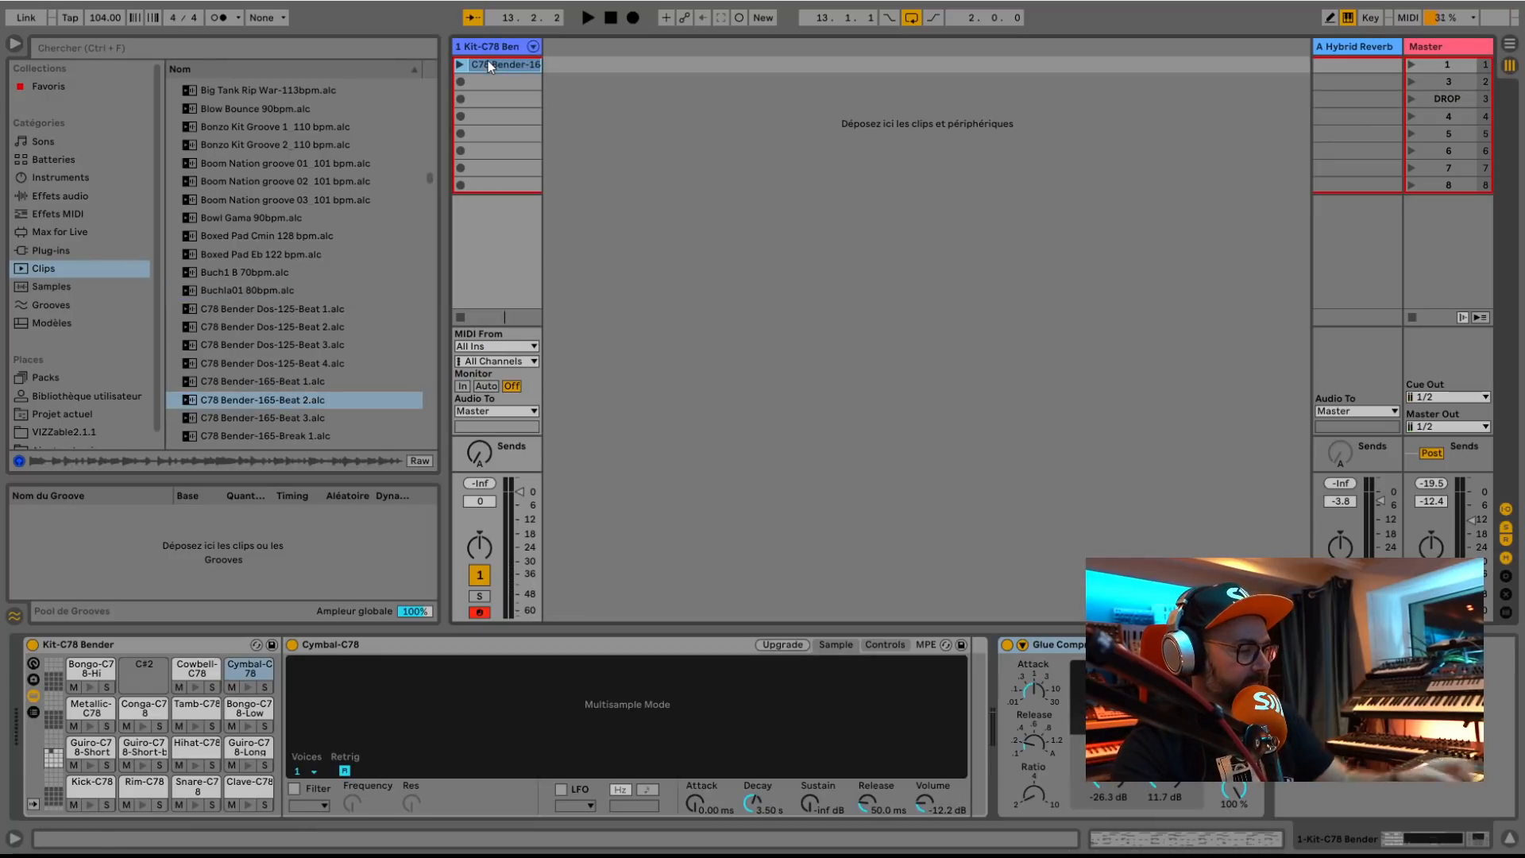
{"action": "left_click", "coordinate": [460, 64]}
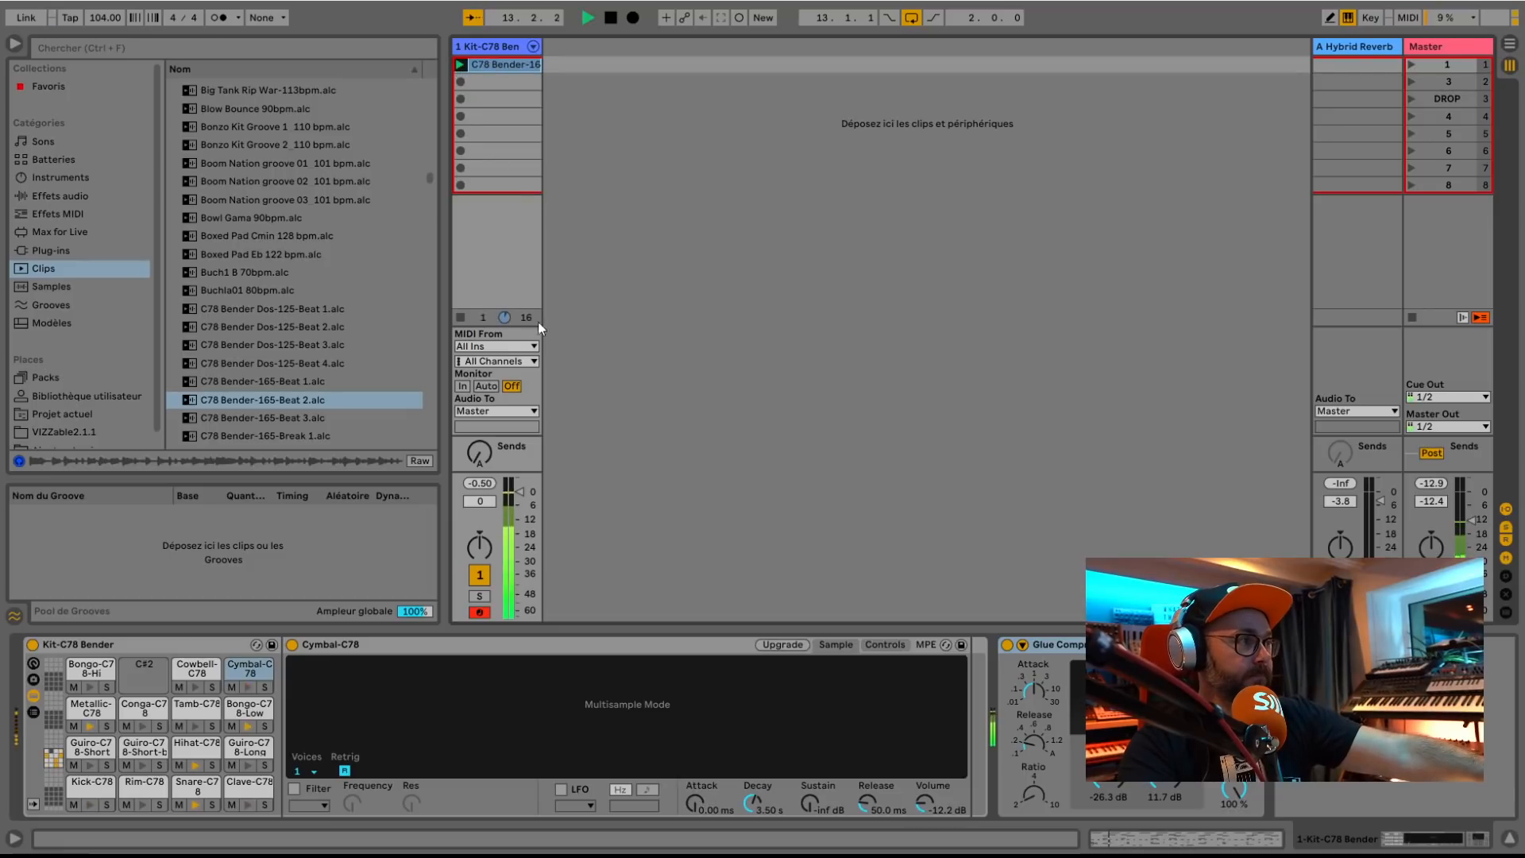
Show the Kit-C78 Bender rack's macros and Macro Variations, adding and removing one extra pair of macros along the way
{"action": "left_click", "coordinate": [35, 661]}
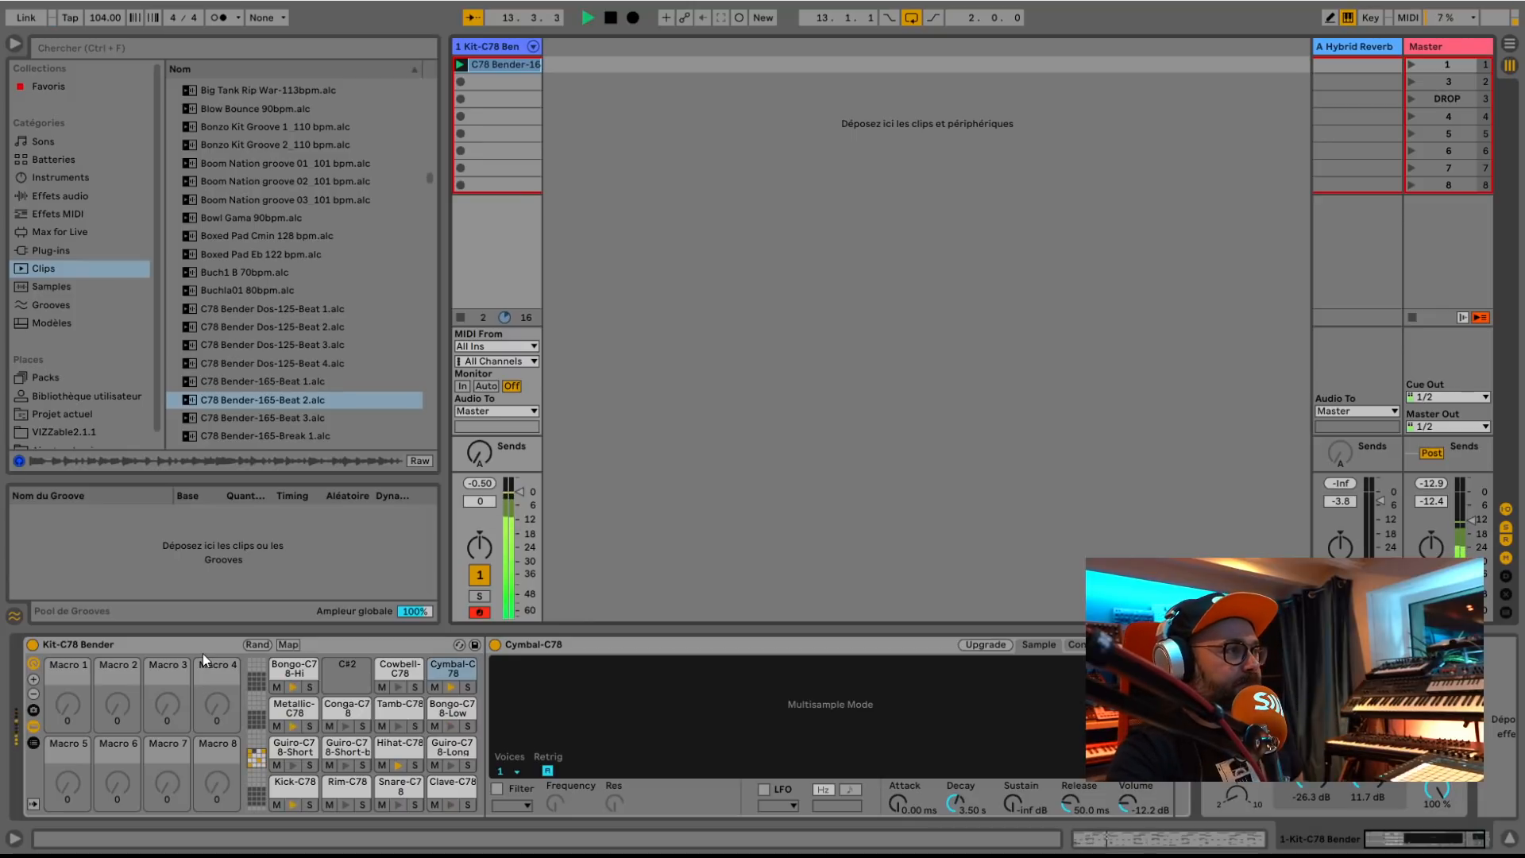
{"action": "left_click", "coordinate": [33, 679]}
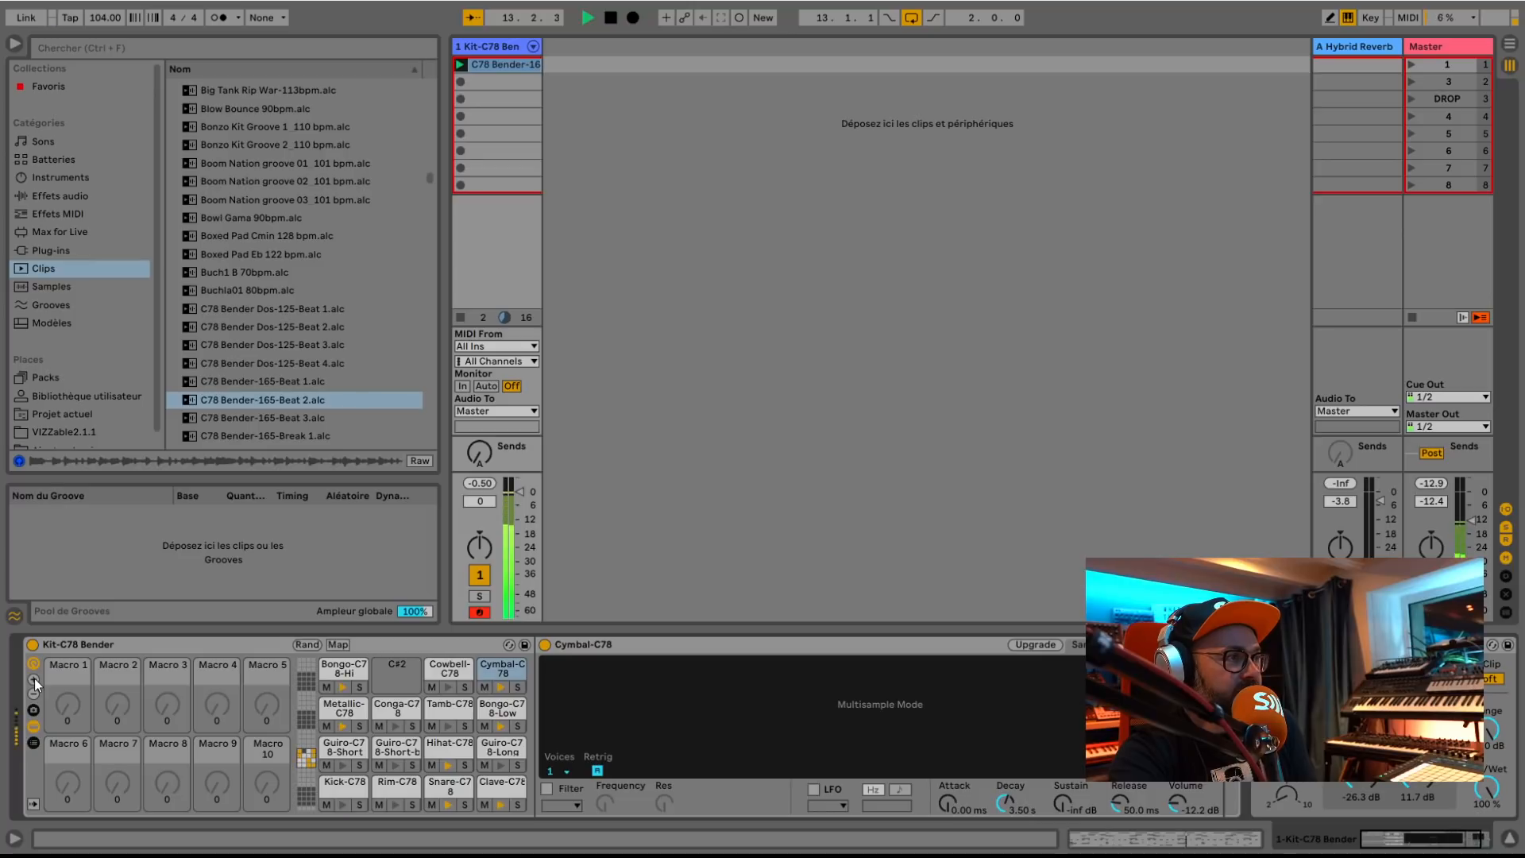
{"action": "left_click", "coordinate": [33, 693]}
{"action": "left_click", "coordinate": [33, 709]}
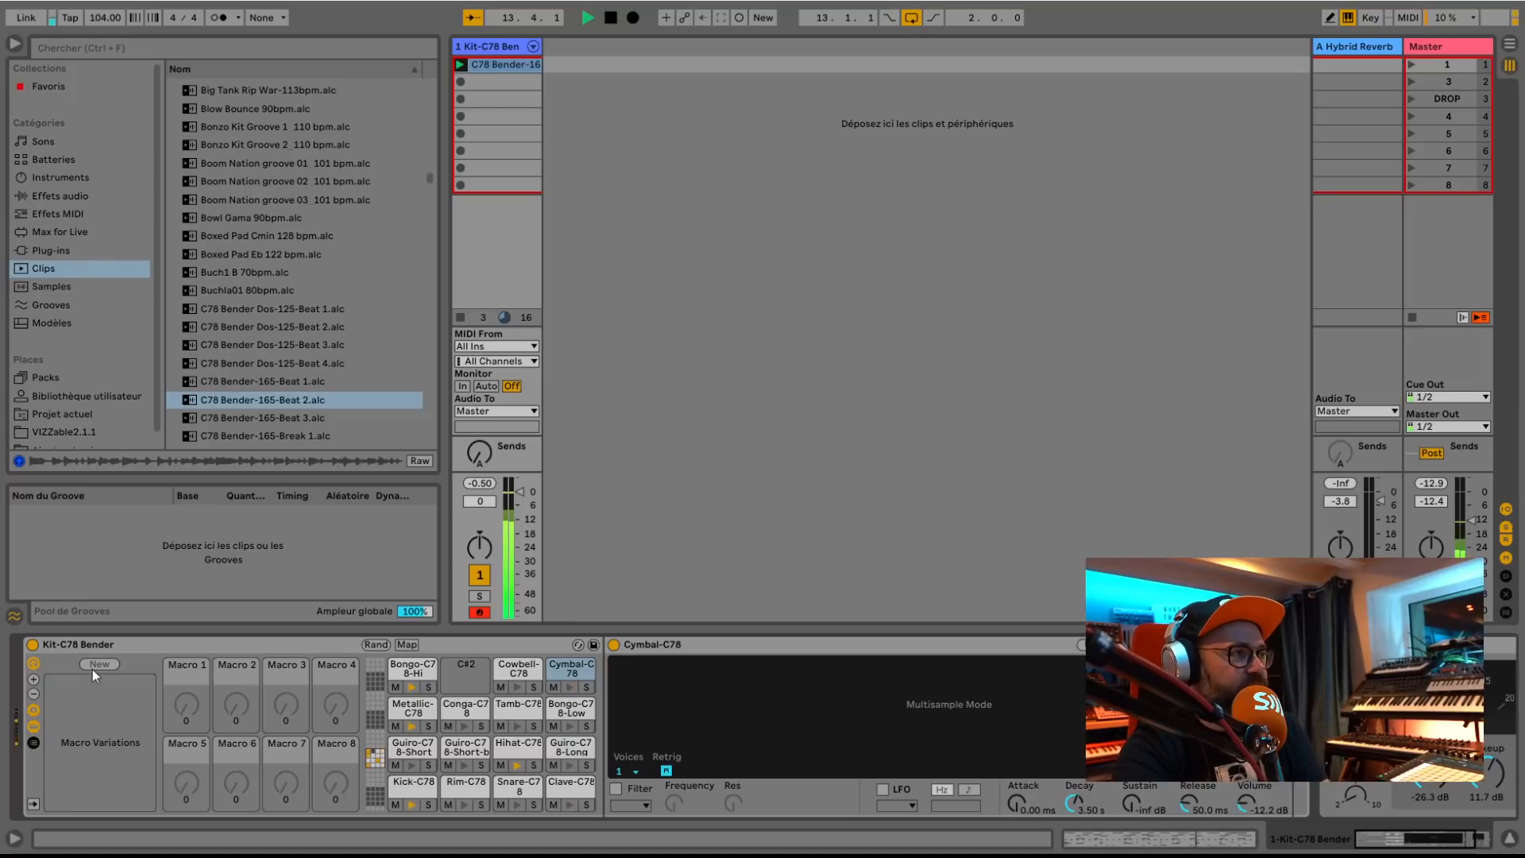
Set the rack's Macro 1 to 51, Macro 2 to 55 and Macro 3 to 30, and stop playback
{"action": "left_click_drag", "start_coordinate": [186, 704], "coordinate": [186, 671]}
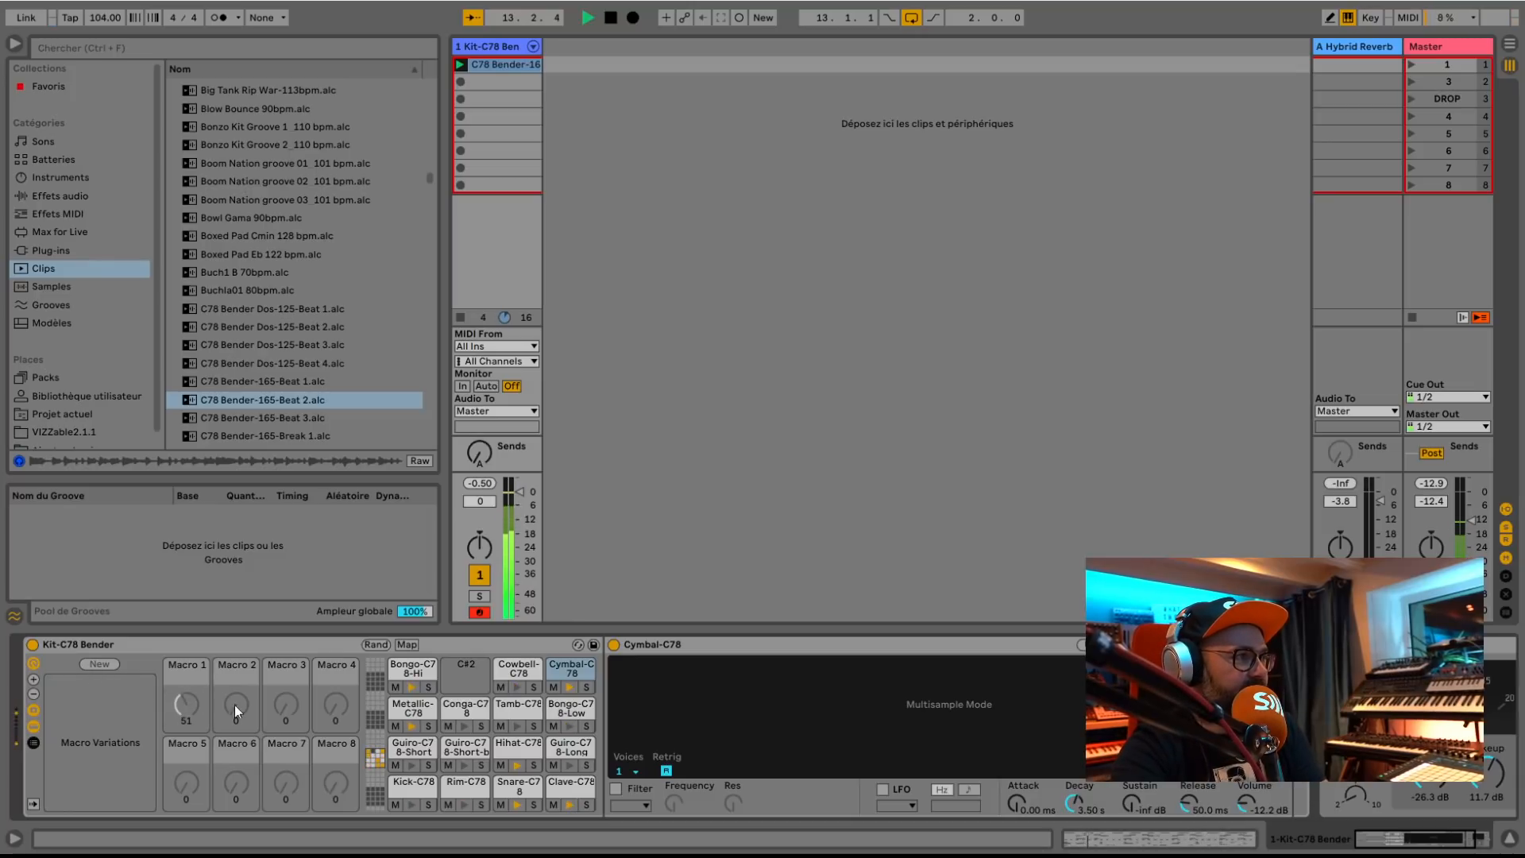
{"action": "left_click_drag", "start_coordinate": [286, 704], "coordinate": [286, 679]}
{"action": "key", "text": "space"}
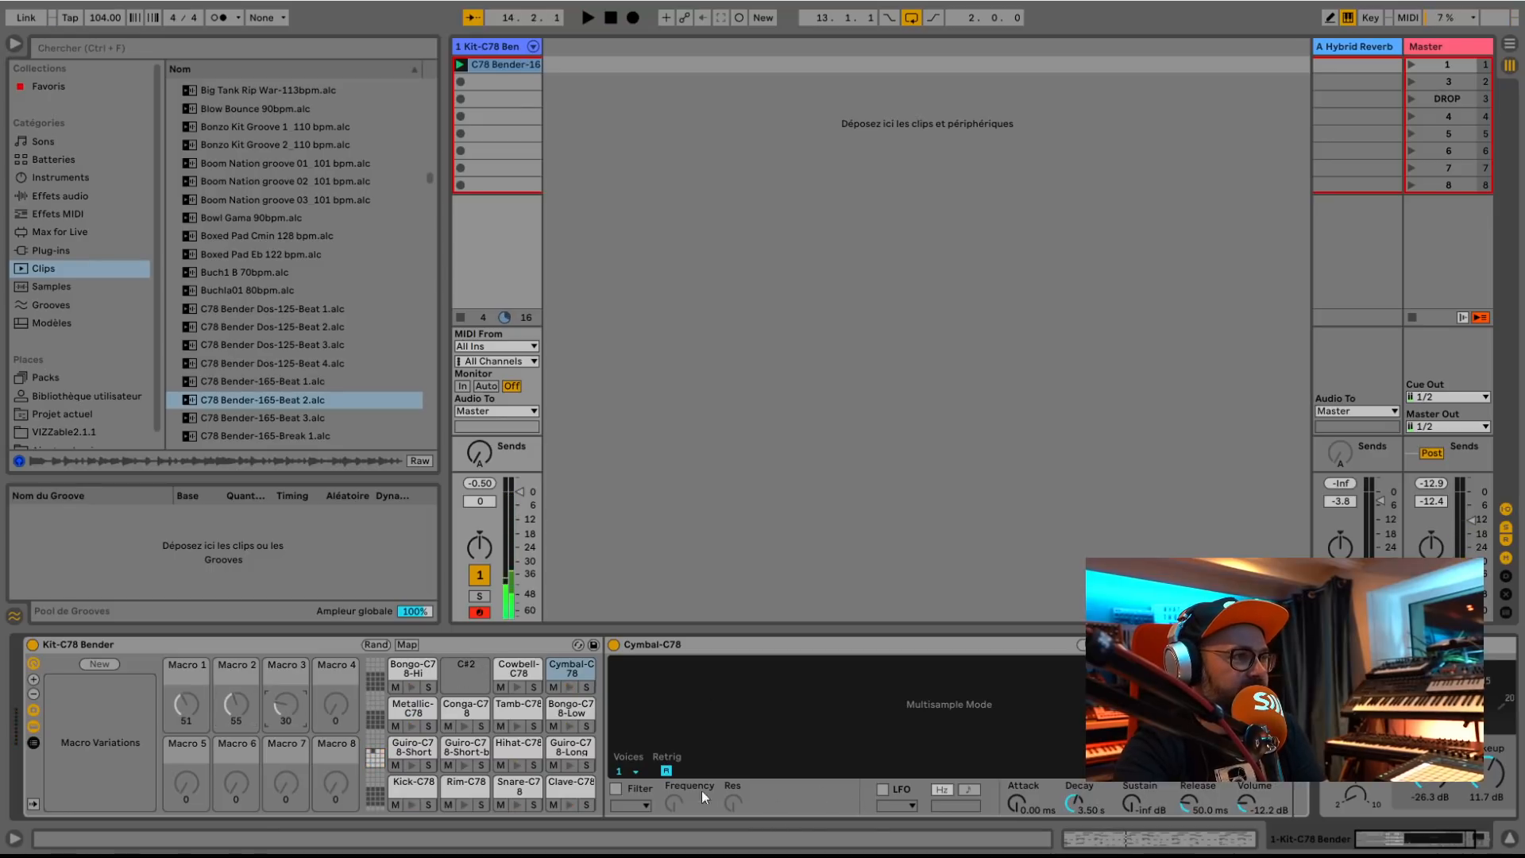
Map the Cymbal-C78 volume envelope's Attack, Decay and Sustain to Macros 1, 2 and 3 and leave map mode
{"action": "left_click", "coordinate": [408, 644]}
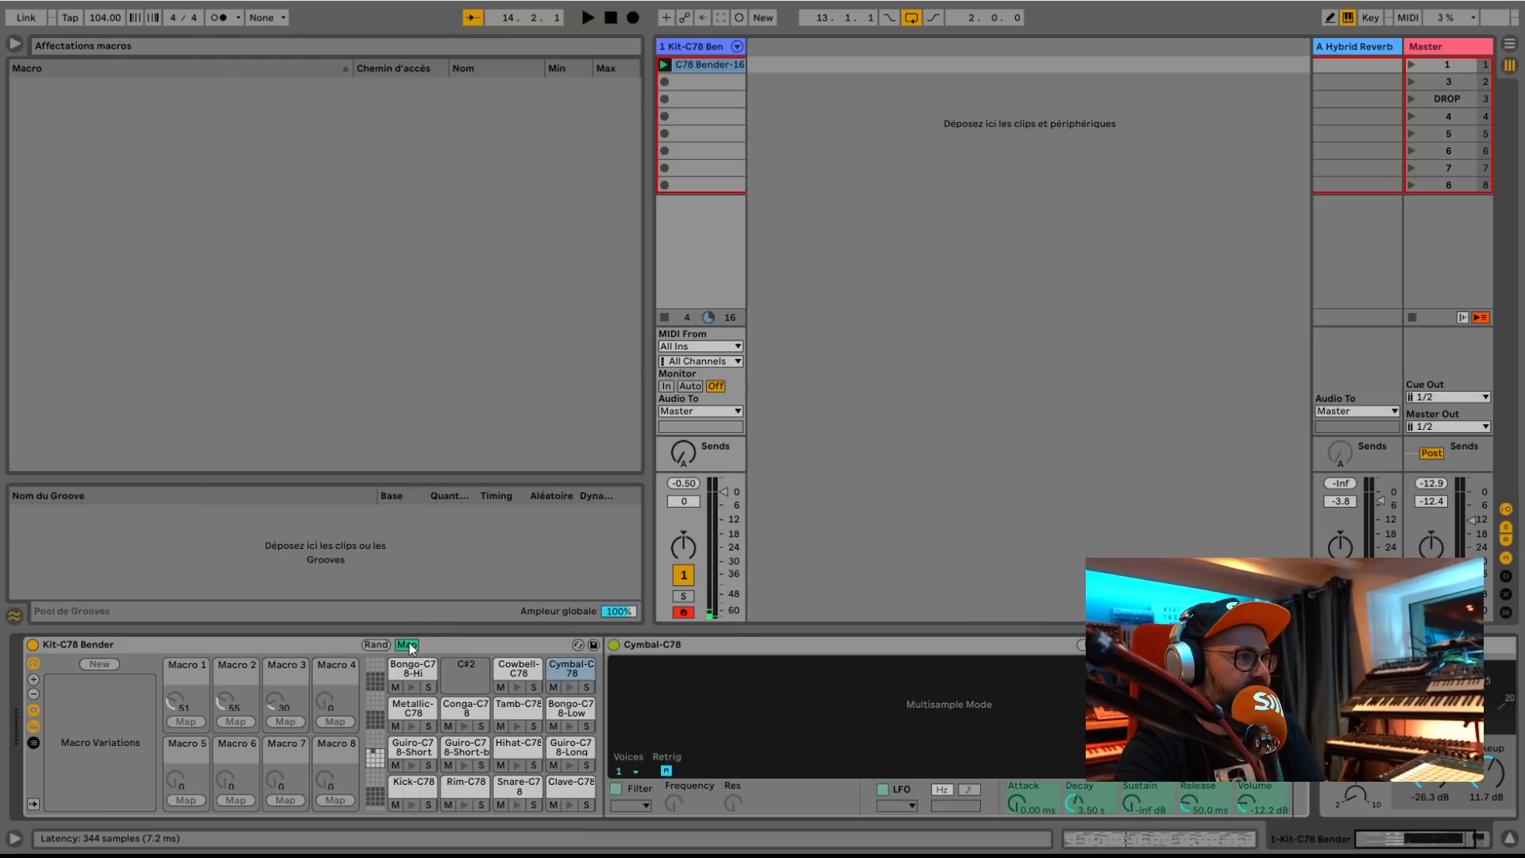
{"action": "left_click", "coordinate": [1026, 799]}
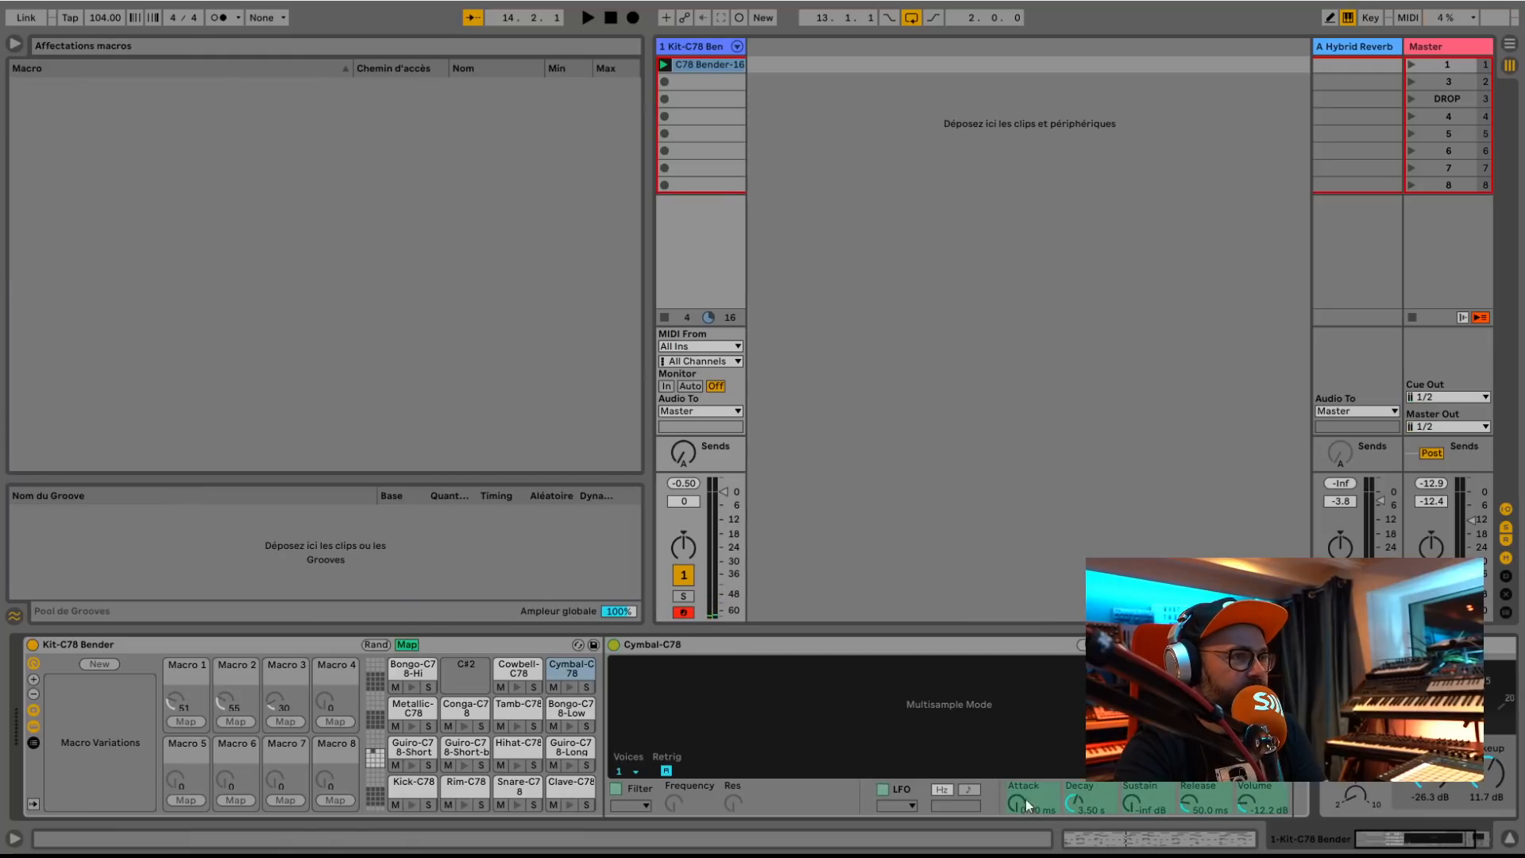
{"action": "left_click", "coordinate": [185, 720]}
{"action": "left_click", "coordinate": [1103, 799]}
{"action": "left_click", "coordinate": [236, 719]}
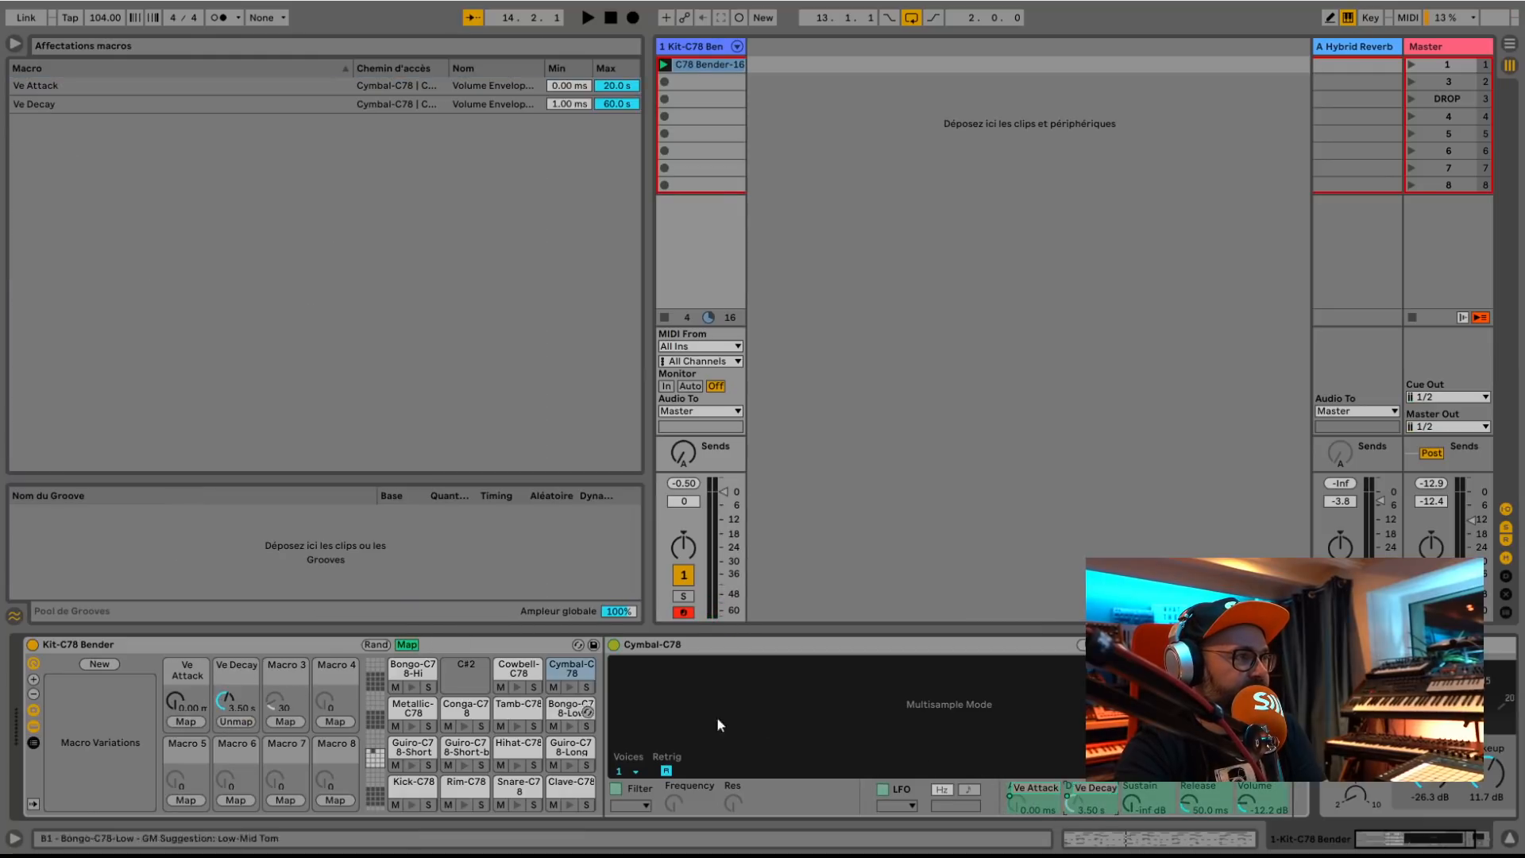
{"action": "left_click", "coordinate": [1132, 798]}
{"action": "left_click", "coordinate": [285, 722]}
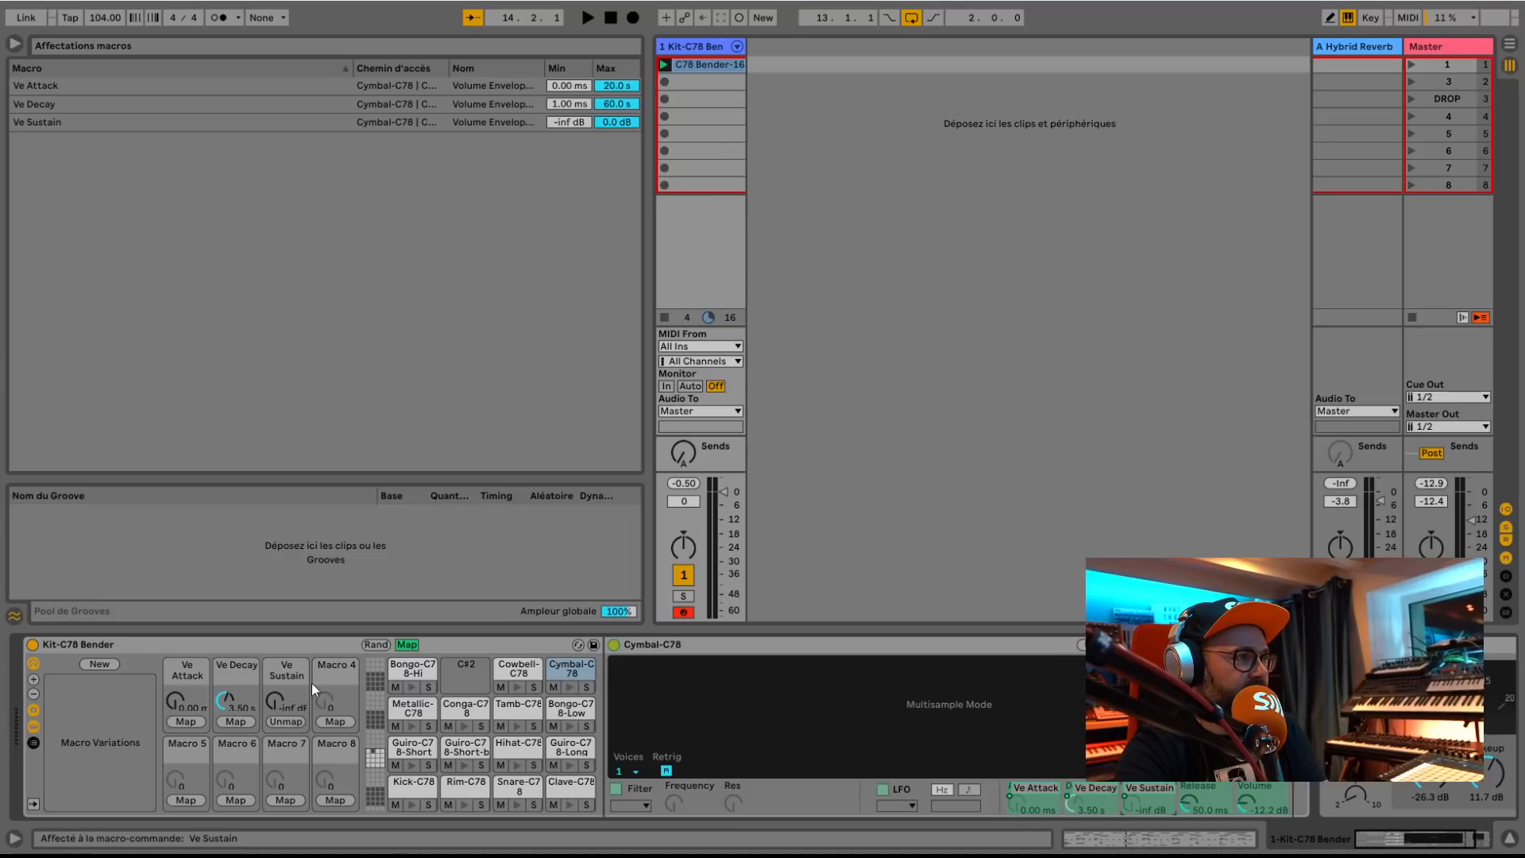
{"action": "left_click", "coordinate": [407, 644]}
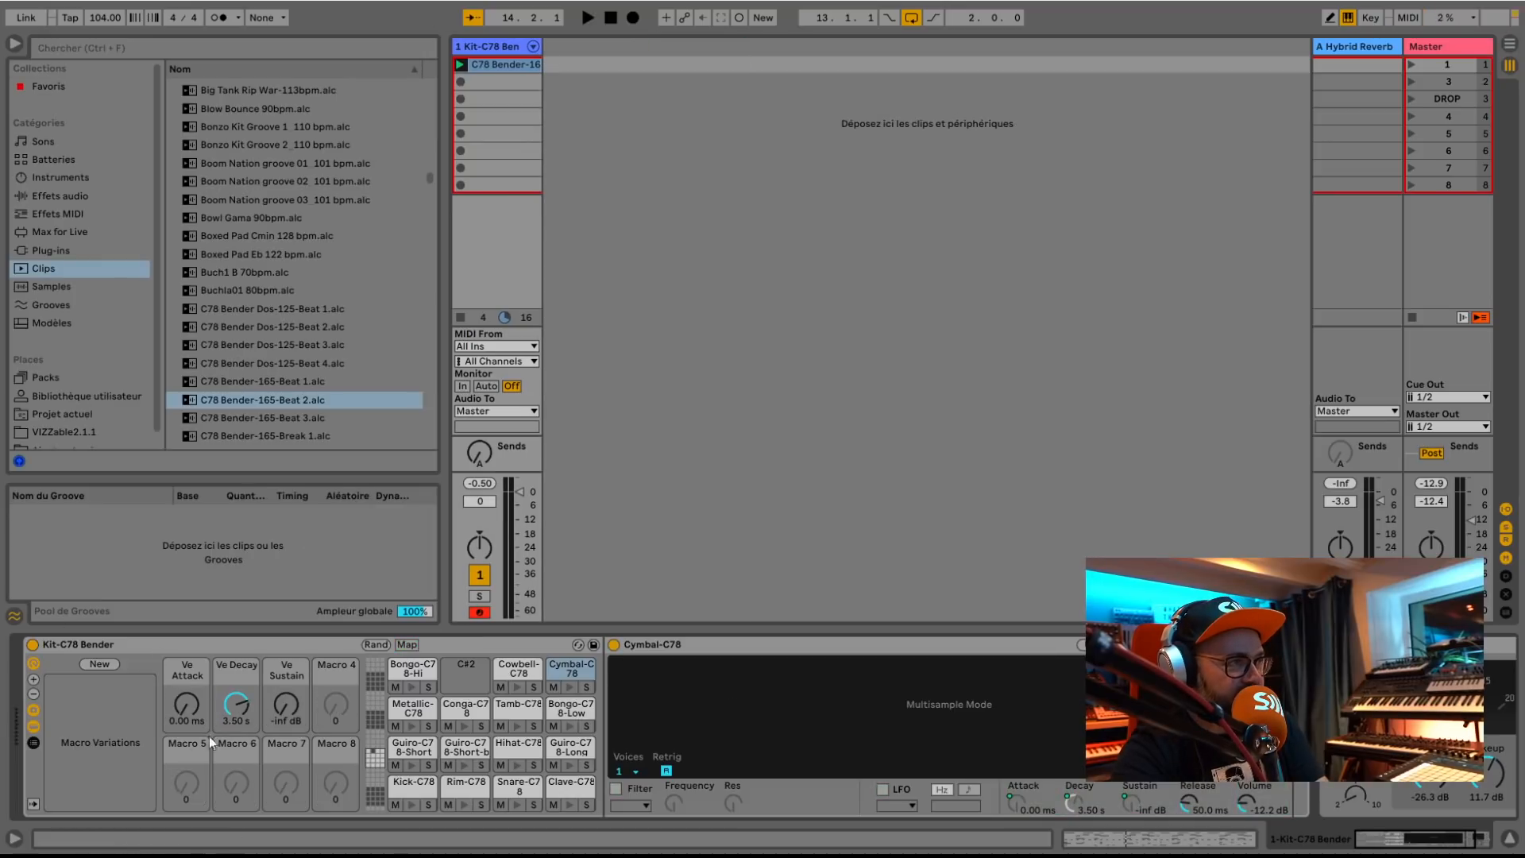
Store the current macro values as a new variation and rename it Couplet
{"action": "left_click", "coordinate": [94, 664]}
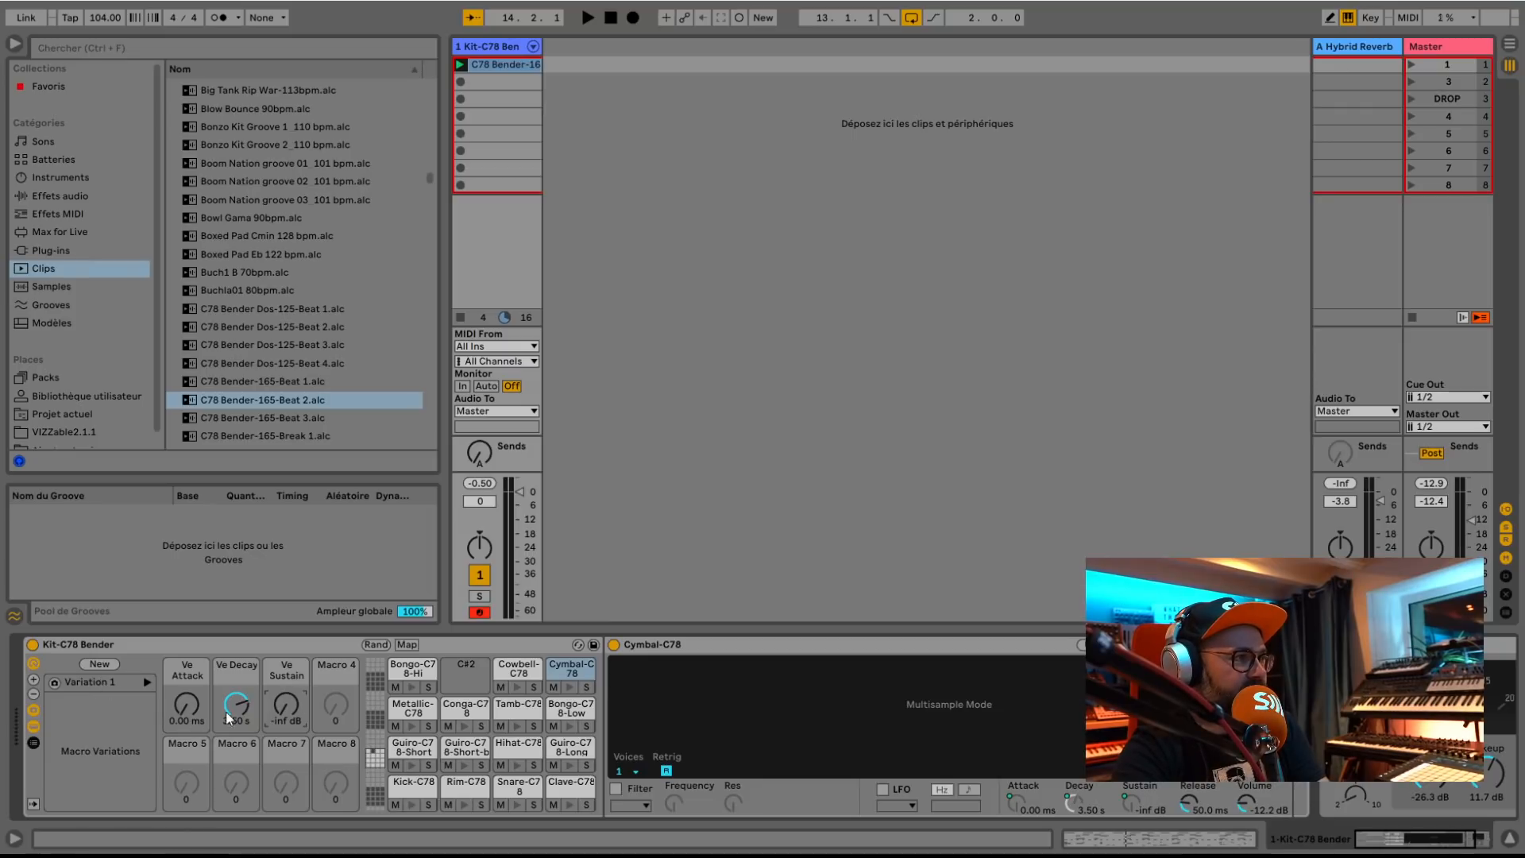
{"action": "left_click", "coordinate": [98, 680]}
{"action": "right_click", "coordinate": [99, 683]}
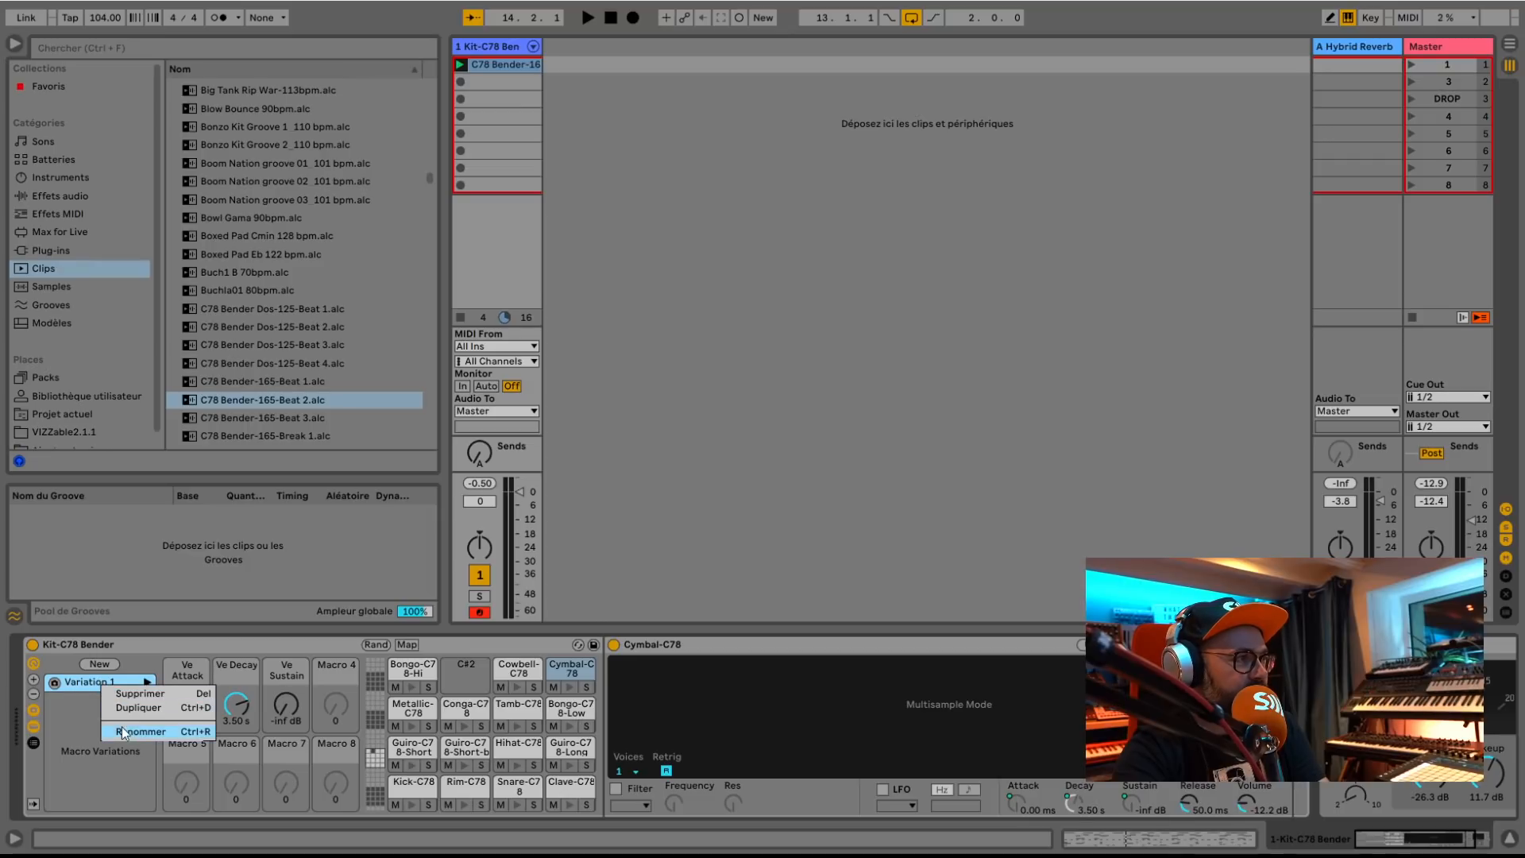
{"action": "left_click", "coordinate": [122, 730]}
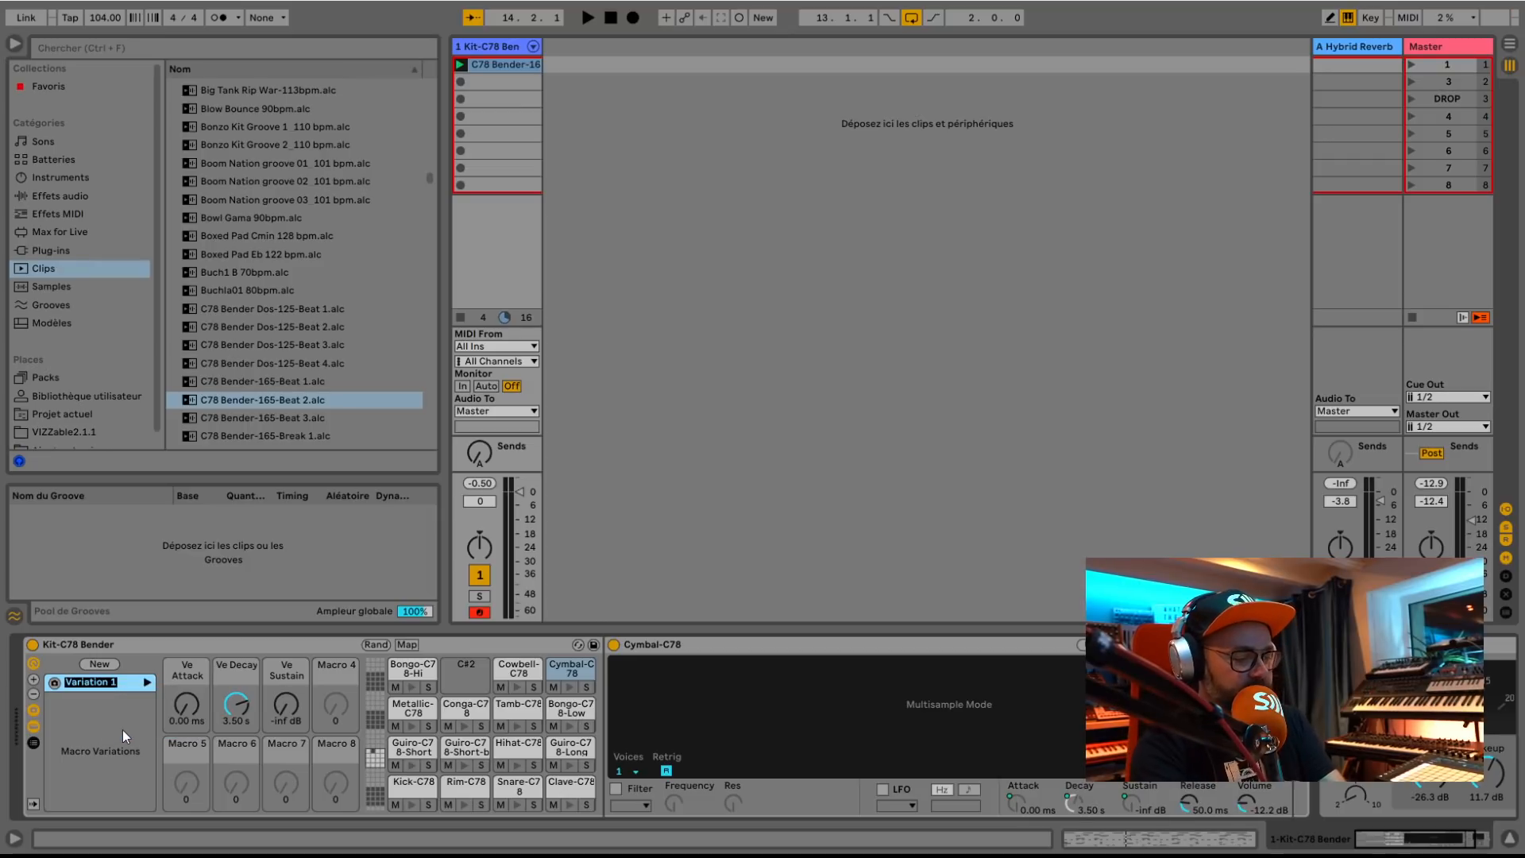
{"action": "type", "text": "Couplet"}
{"action": "key", "text": "Return"}
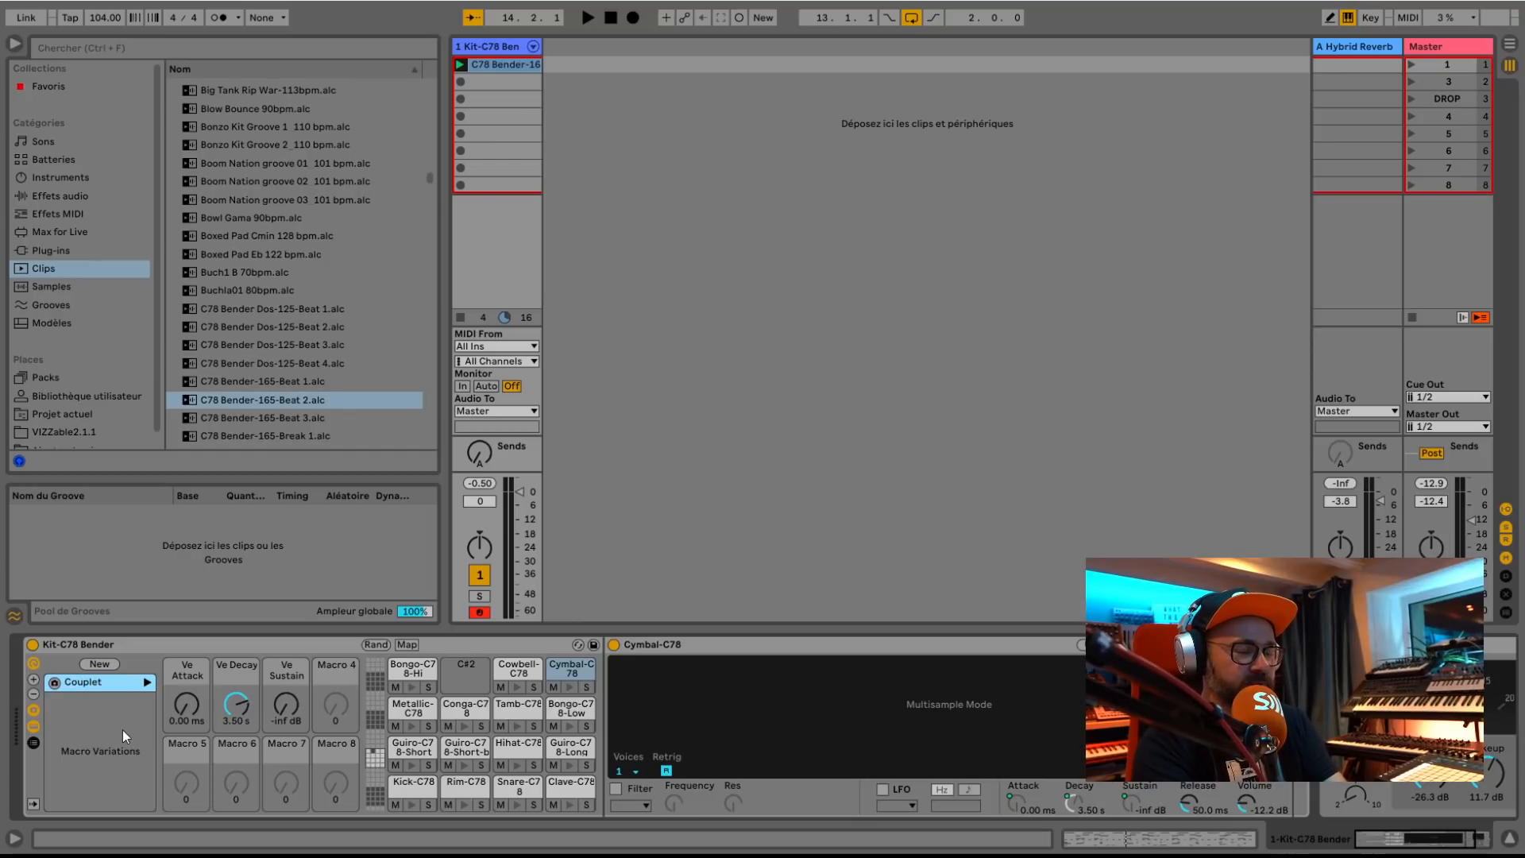
Store a second macro variation and rename it Refrain
{"action": "left_click", "coordinate": [92, 714]}
{"action": "left_click", "coordinate": [96, 667]}
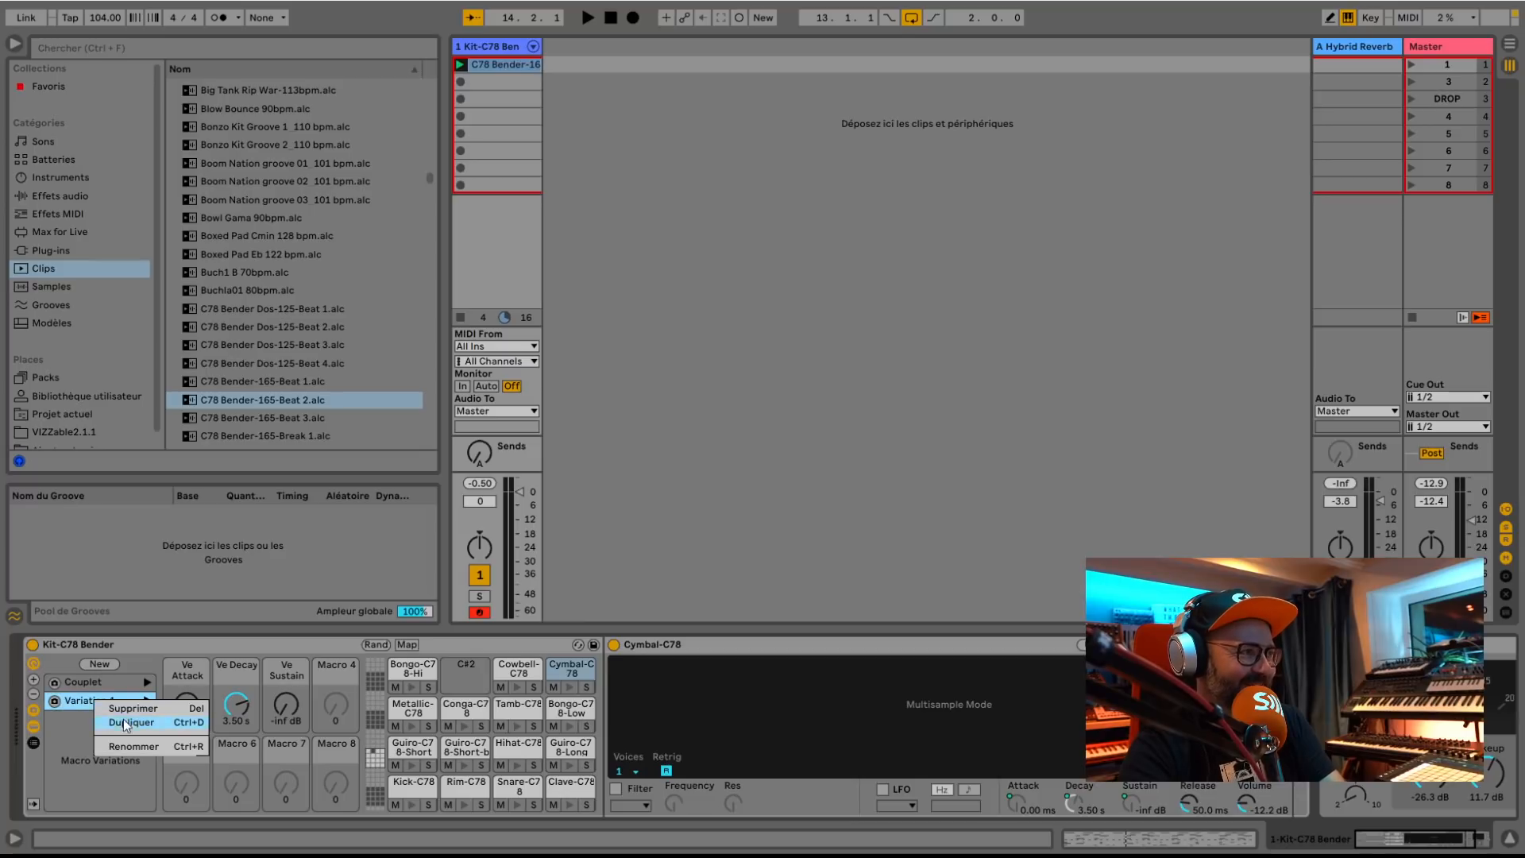
{"action": "left_click", "coordinate": [126, 747]}
{"action": "type", "text": "Refrain"}
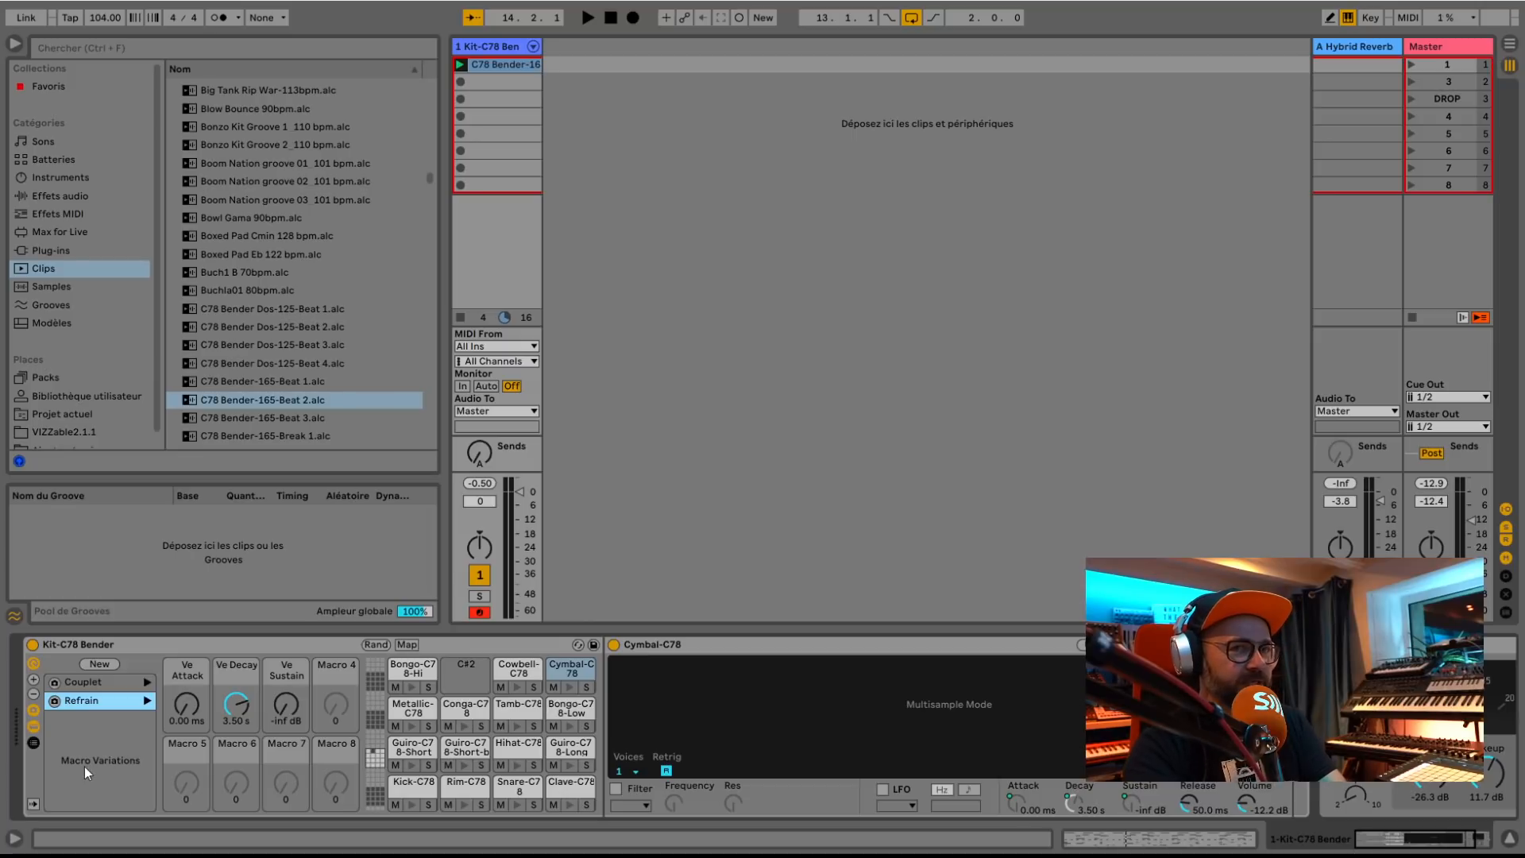
Set Ve Attack to 23.9 ms, Ve Decay to 197 ms and Ve Sustain to -24 dB, and delete the Refrain variation
{"action": "left_click_drag", "start_coordinate": [191, 707], "coordinate": [286, 685]}
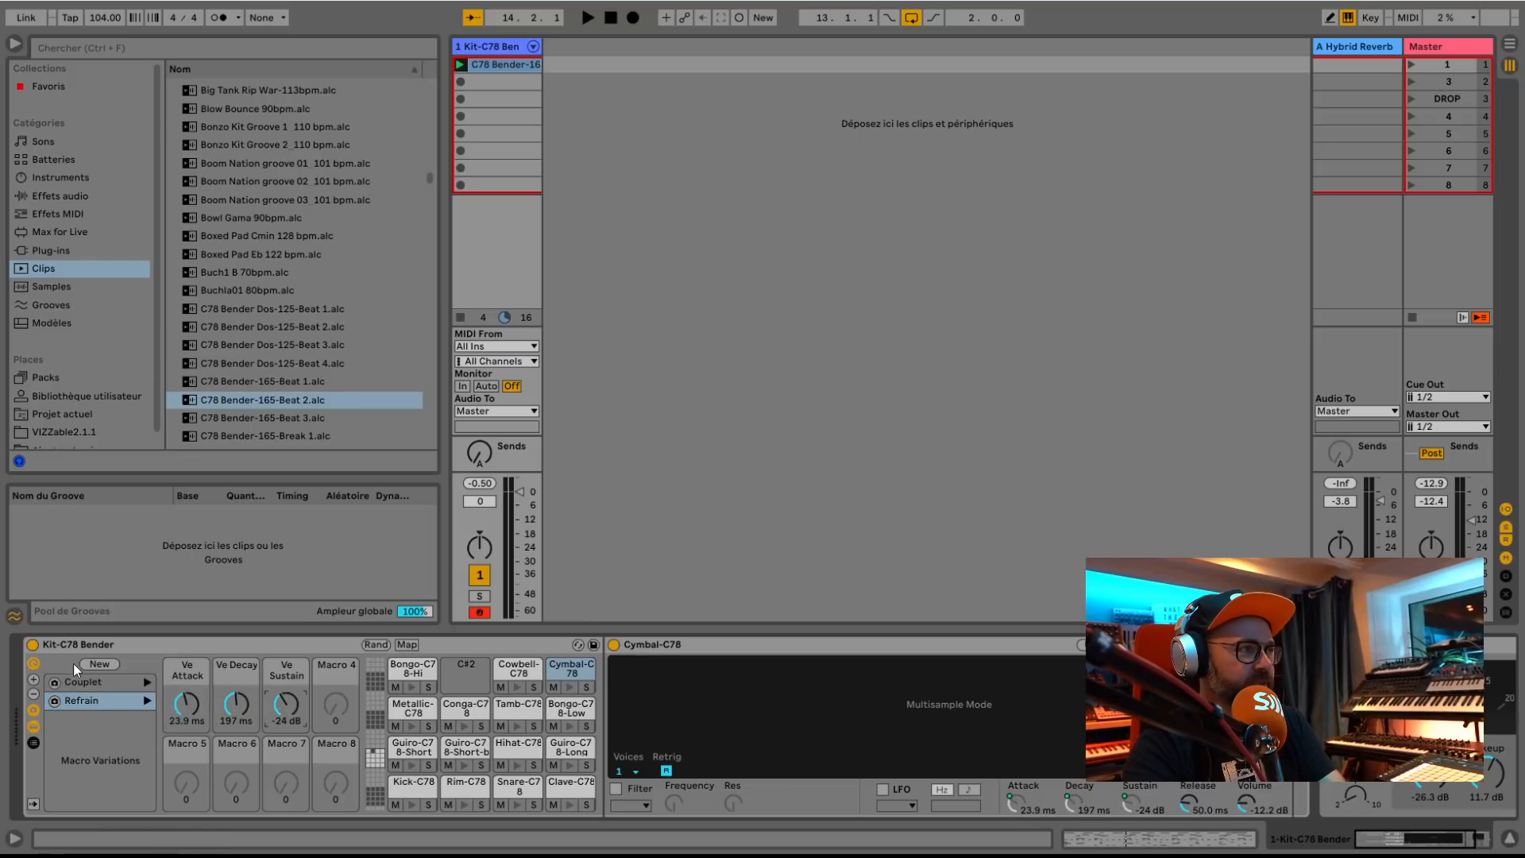
{"action": "left_click", "coordinate": [82, 681]}
{"action": "right_click", "coordinate": [95, 702]}
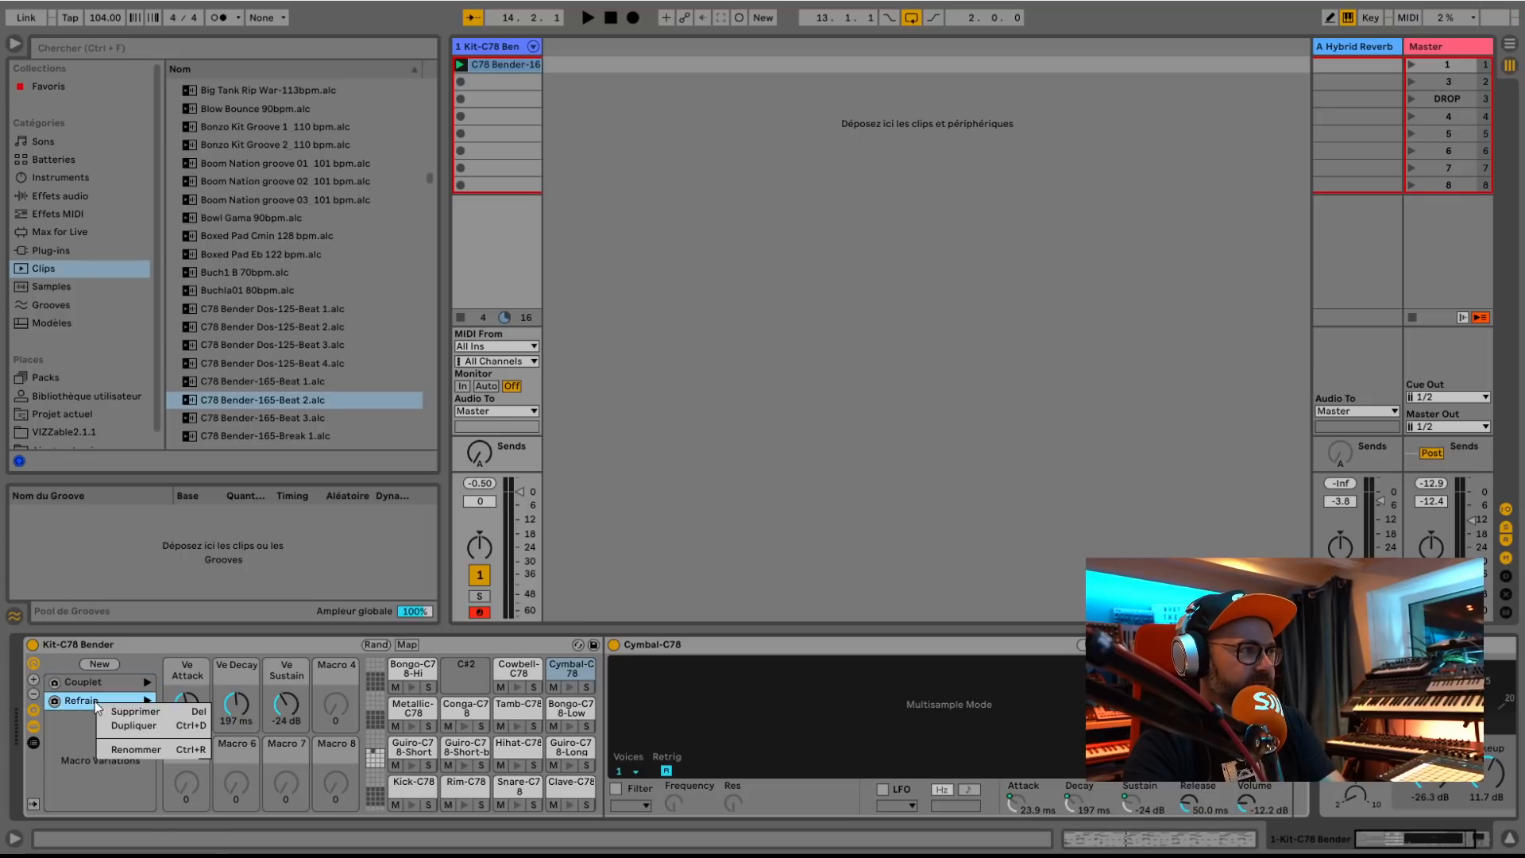
{"action": "left_click", "coordinate": [133, 711]}
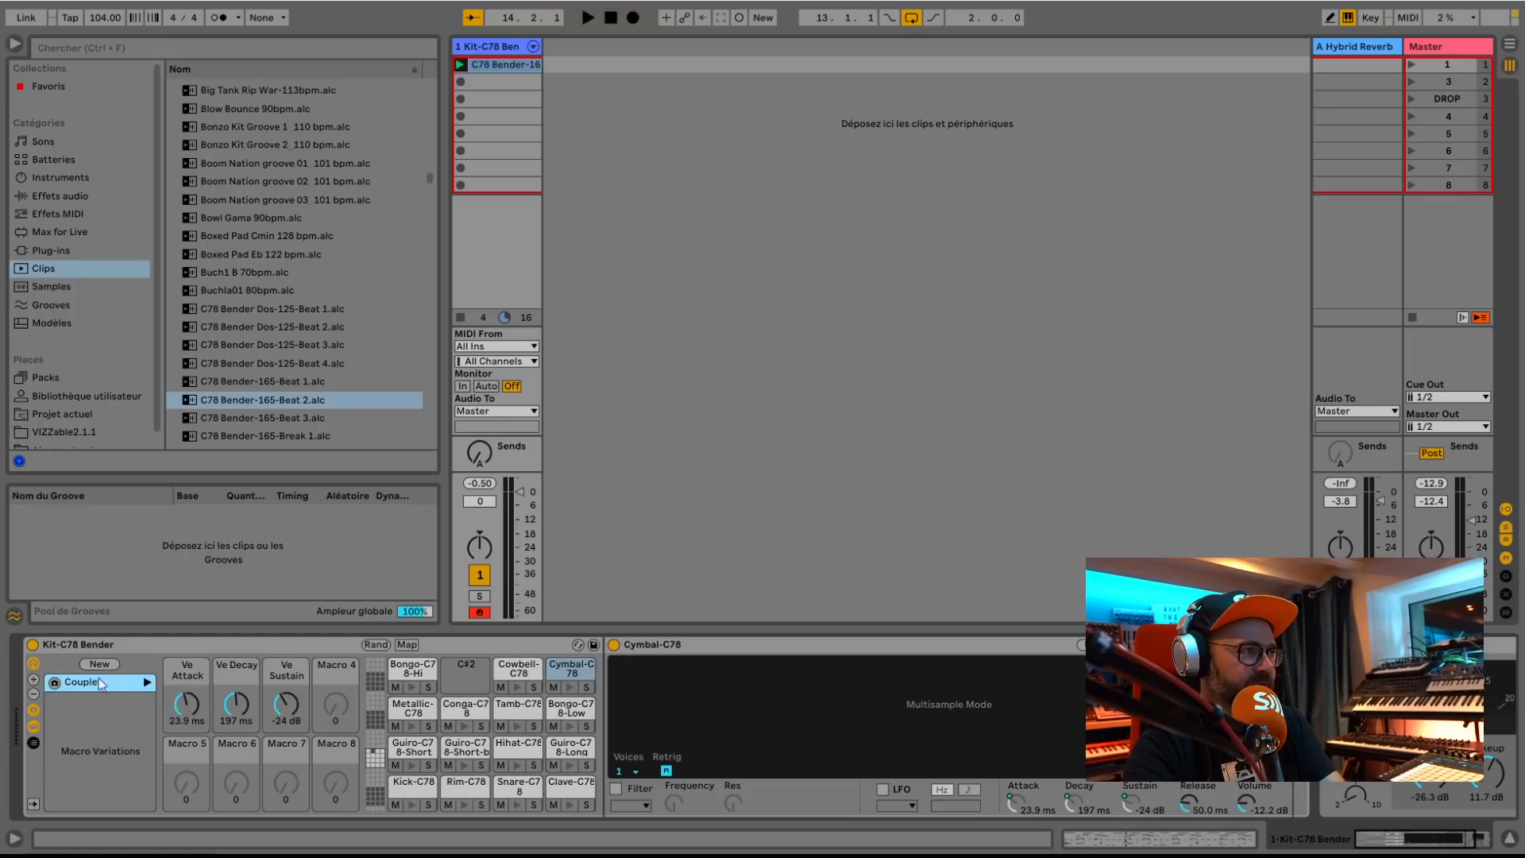
Set Ve Attack to 1.22 ms, Ve Decay to 1.12 s and Ve Sustain to -6.9 dB, and store them as a new variation
{"action": "left_click", "coordinate": [186, 703]}
{"action": "left_click_drag", "start_coordinate": [187, 703], "coordinate": [286, 658]}
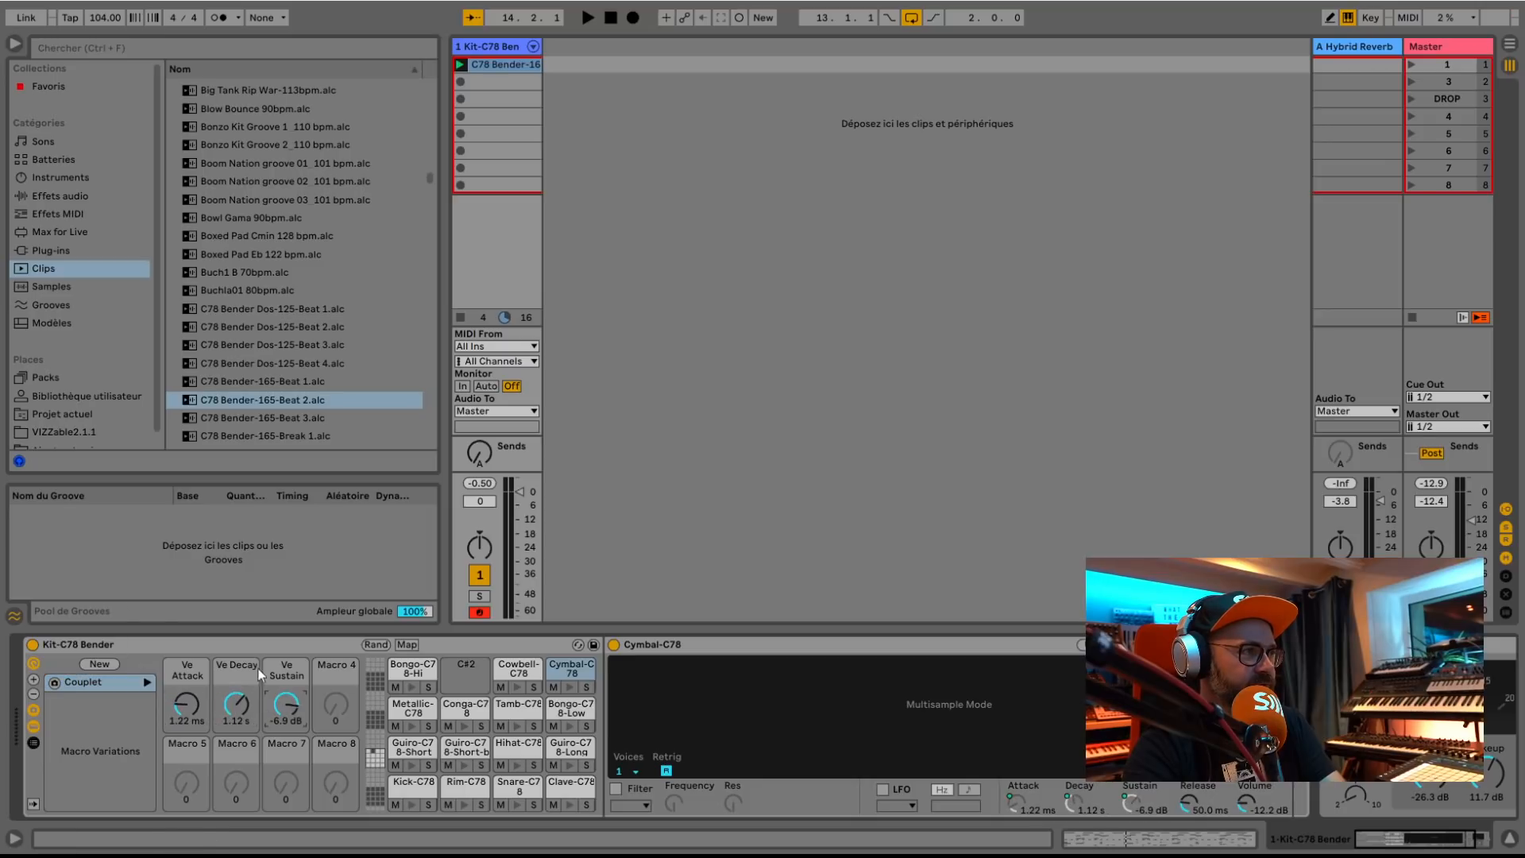
{"action": "left_click", "coordinate": [100, 665]}
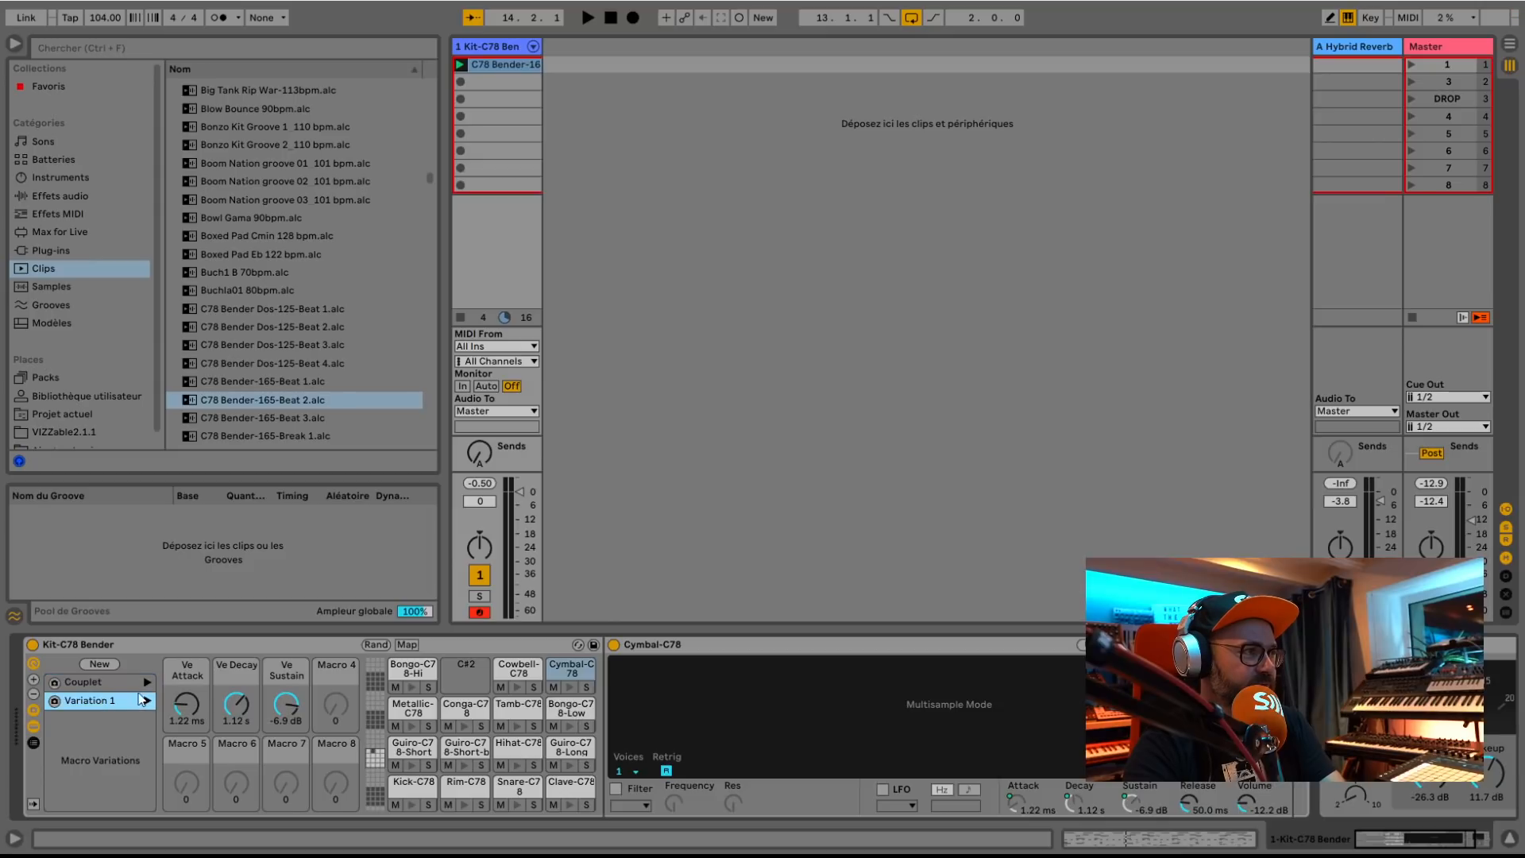
Select the Couplet variation and set Ve Attack to 31.9 ms, Ve Decay to 4.76 ms and Ve Sustain to -24 dB
{"action": "left_click", "coordinate": [143, 699]}
{"action": "left_click", "coordinate": [87, 682]}
{"action": "left_click_drag", "start_coordinate": [228, 709], "coordinate": [228, 755]}
{"action": "left_click_drag", "start_coordinate": [286, 705], "coordinate": [286, 723]}
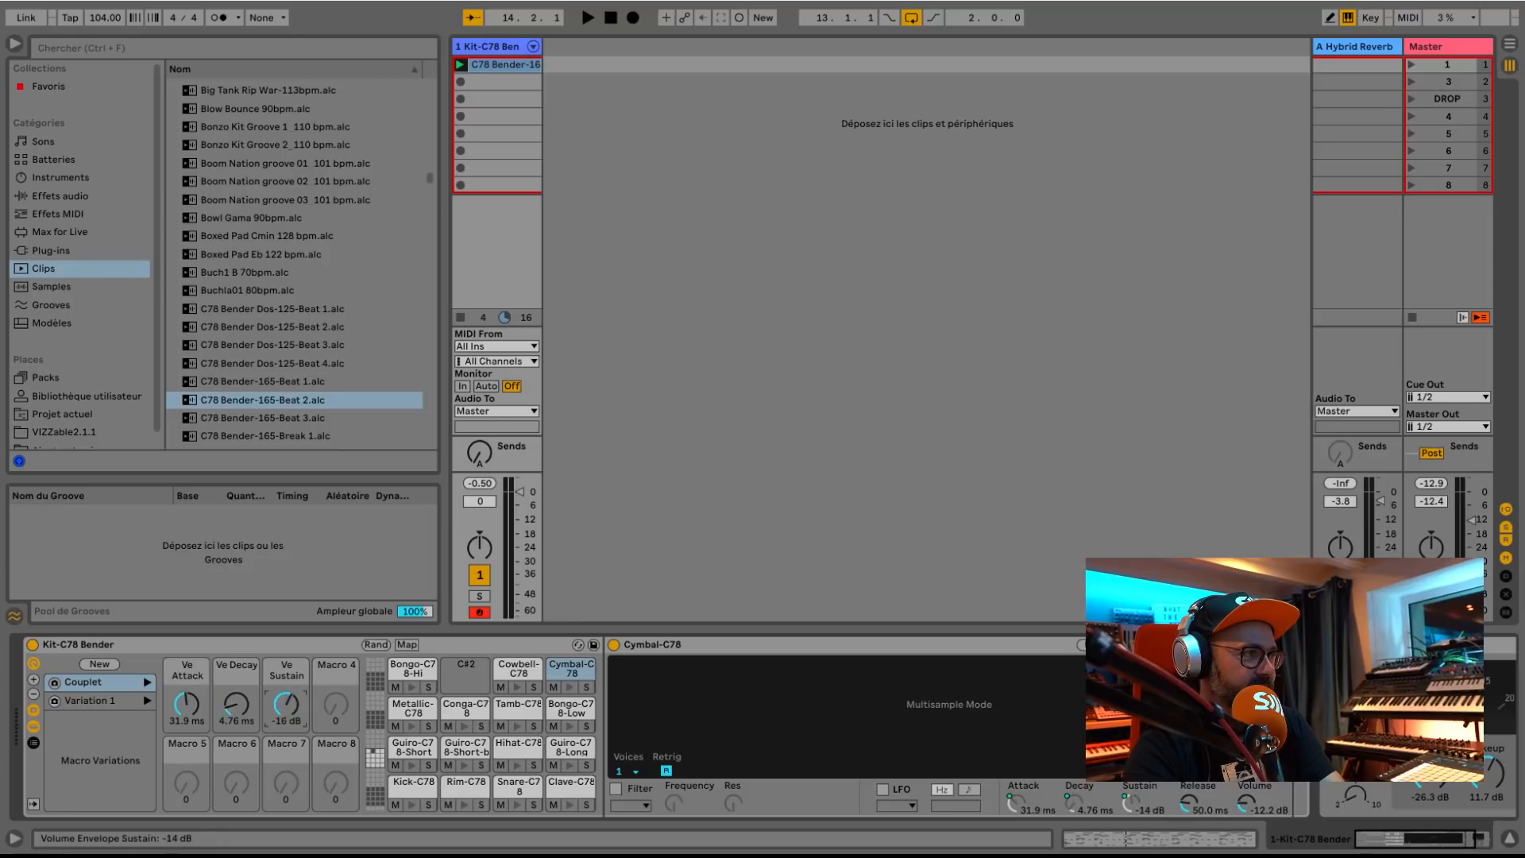
{"action": "right_click", "coordinate": [79, 676]}
{"action": "left_click", "coordinate": [77, 689]}
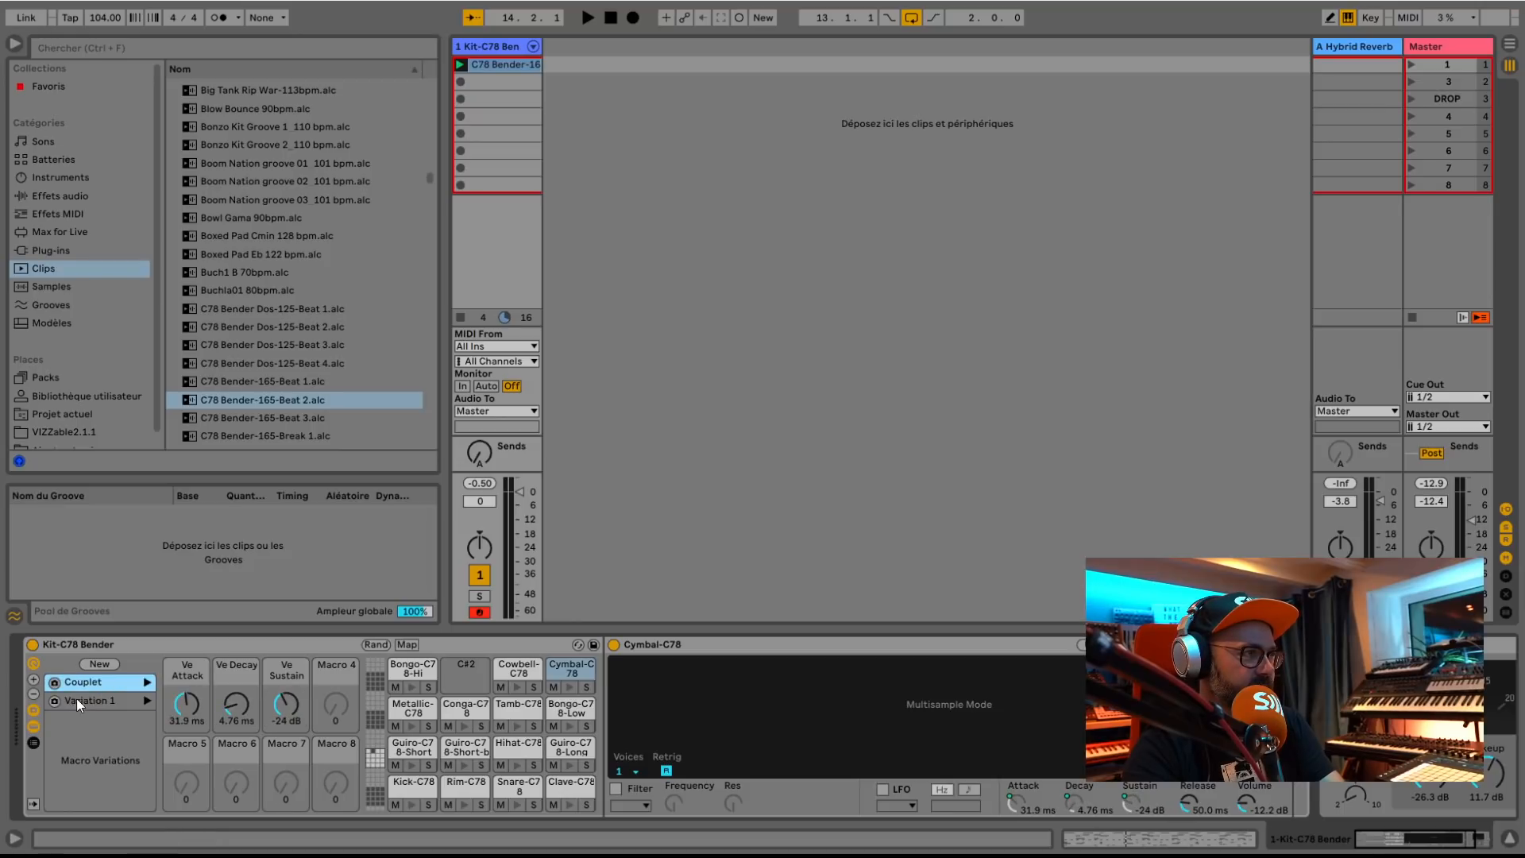
Switch back and forth between the Variation 1 and Couplet macro variations, ending on Couplet
{"action": "left_click", "coordinate": [88, 699]}
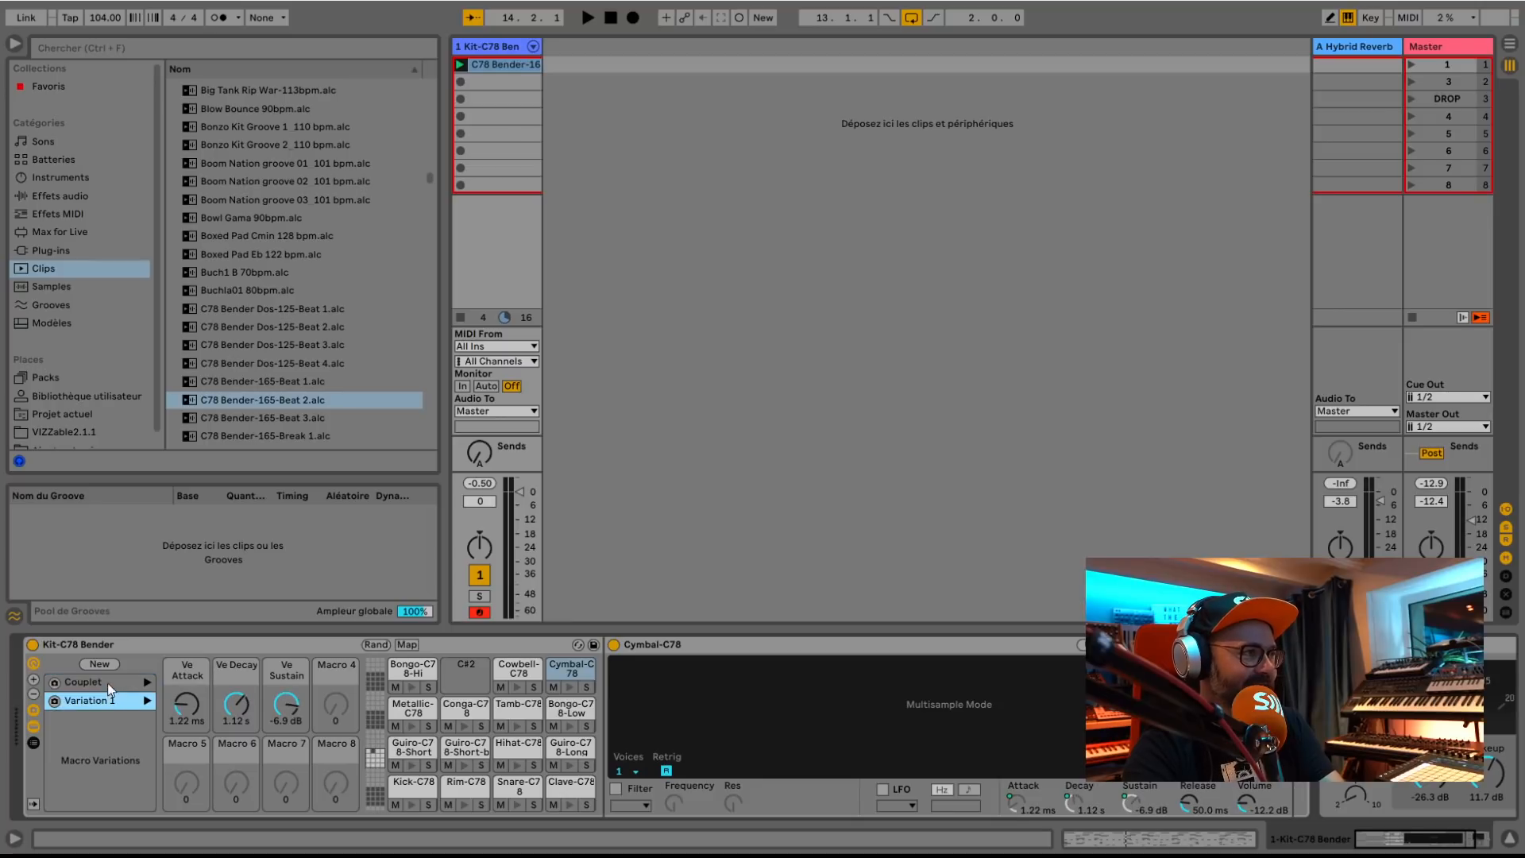
{"action": "left_click", "coordinate": [106, 684]}
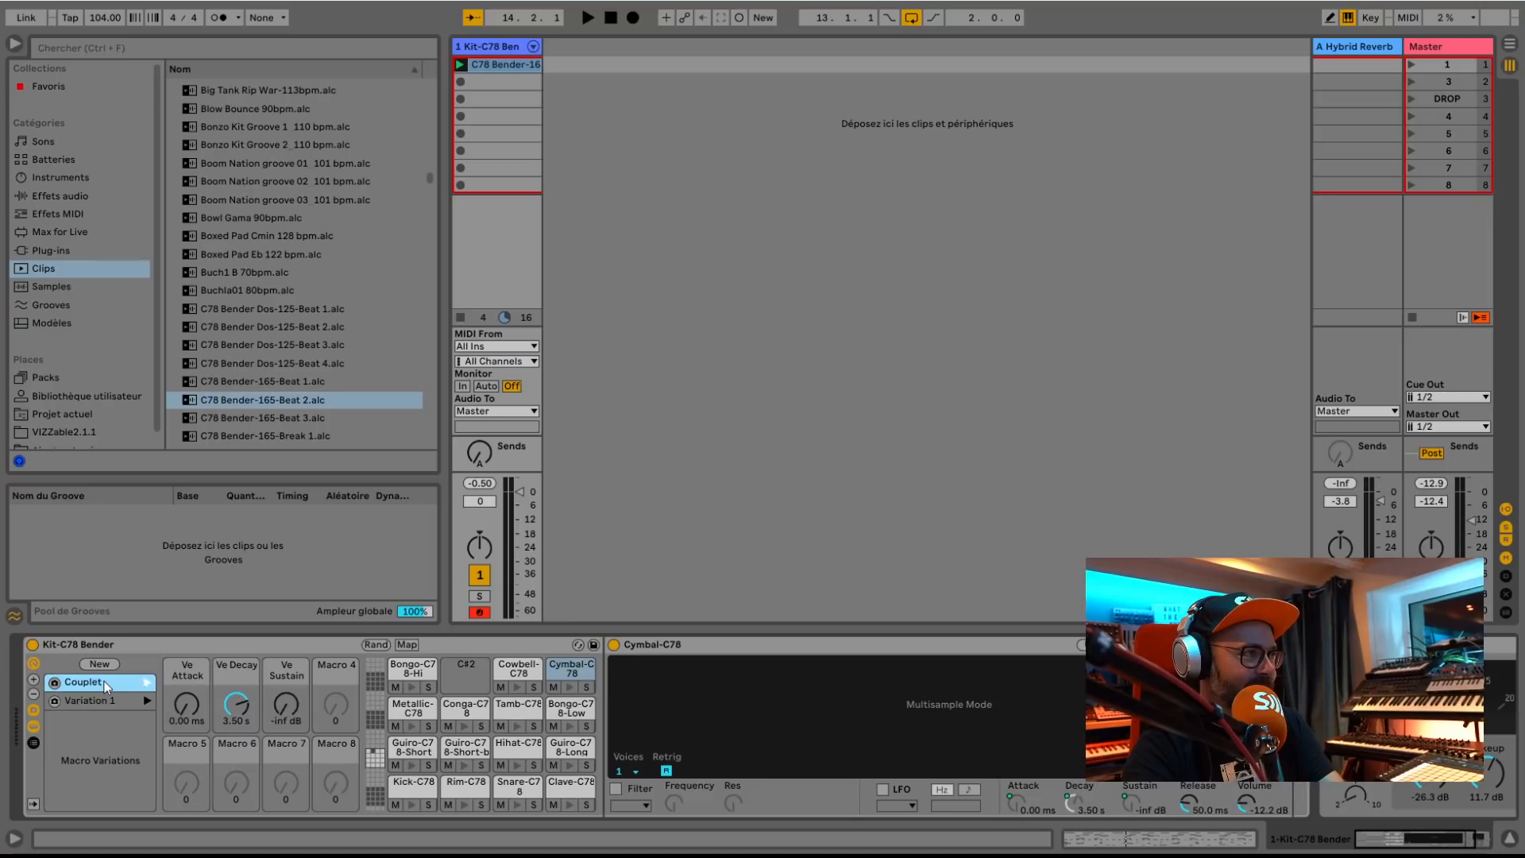
{"action": "left_click", "coordinate": [105, 699]}
{"action": "left_click", "coordinate": [102, 683]}
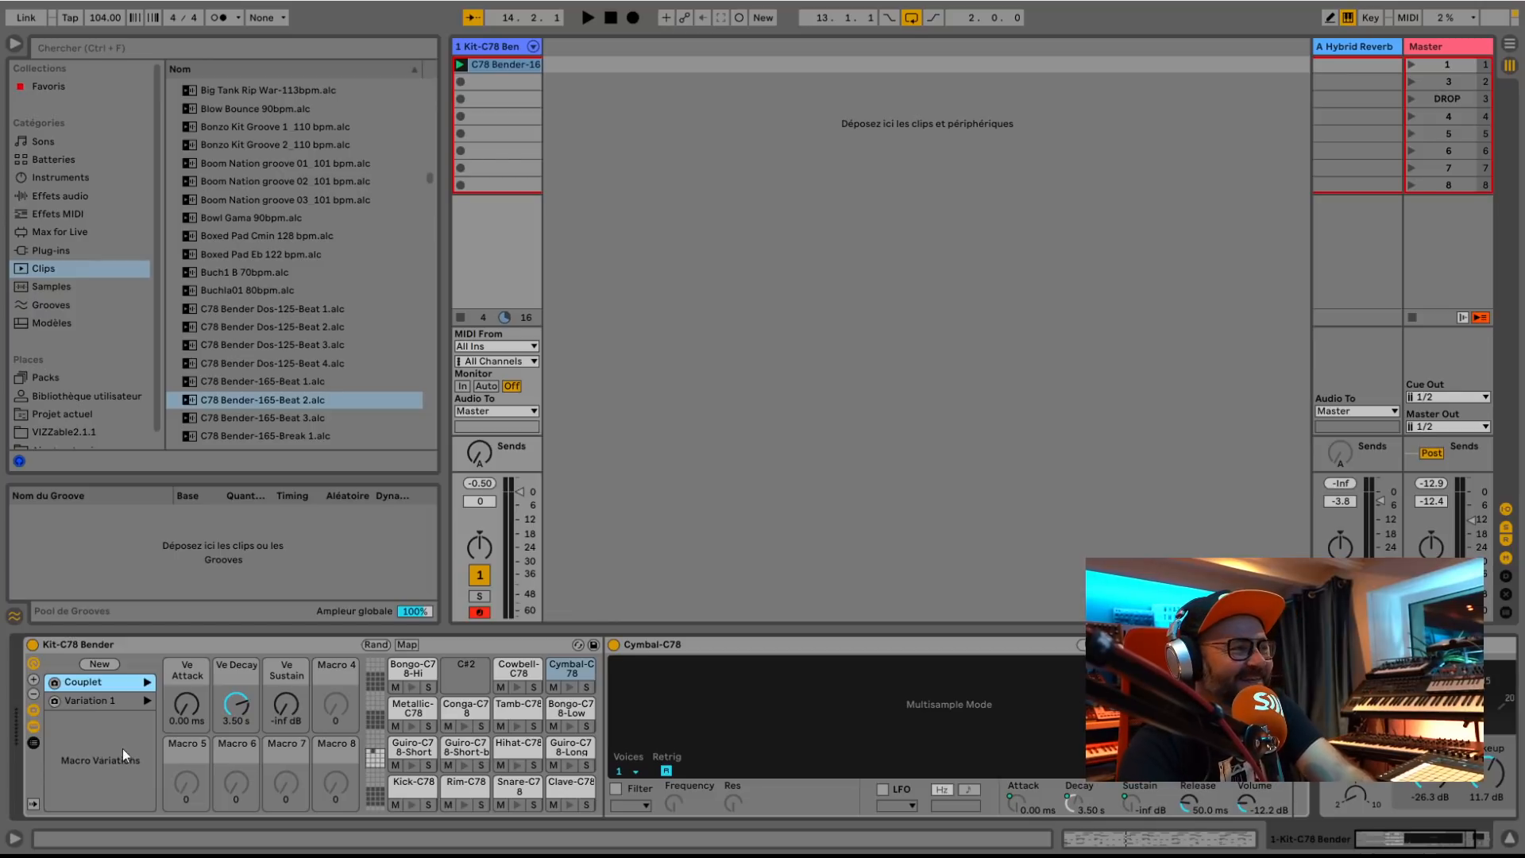
{"action": "left_click", "coordinate": [88, 703]}
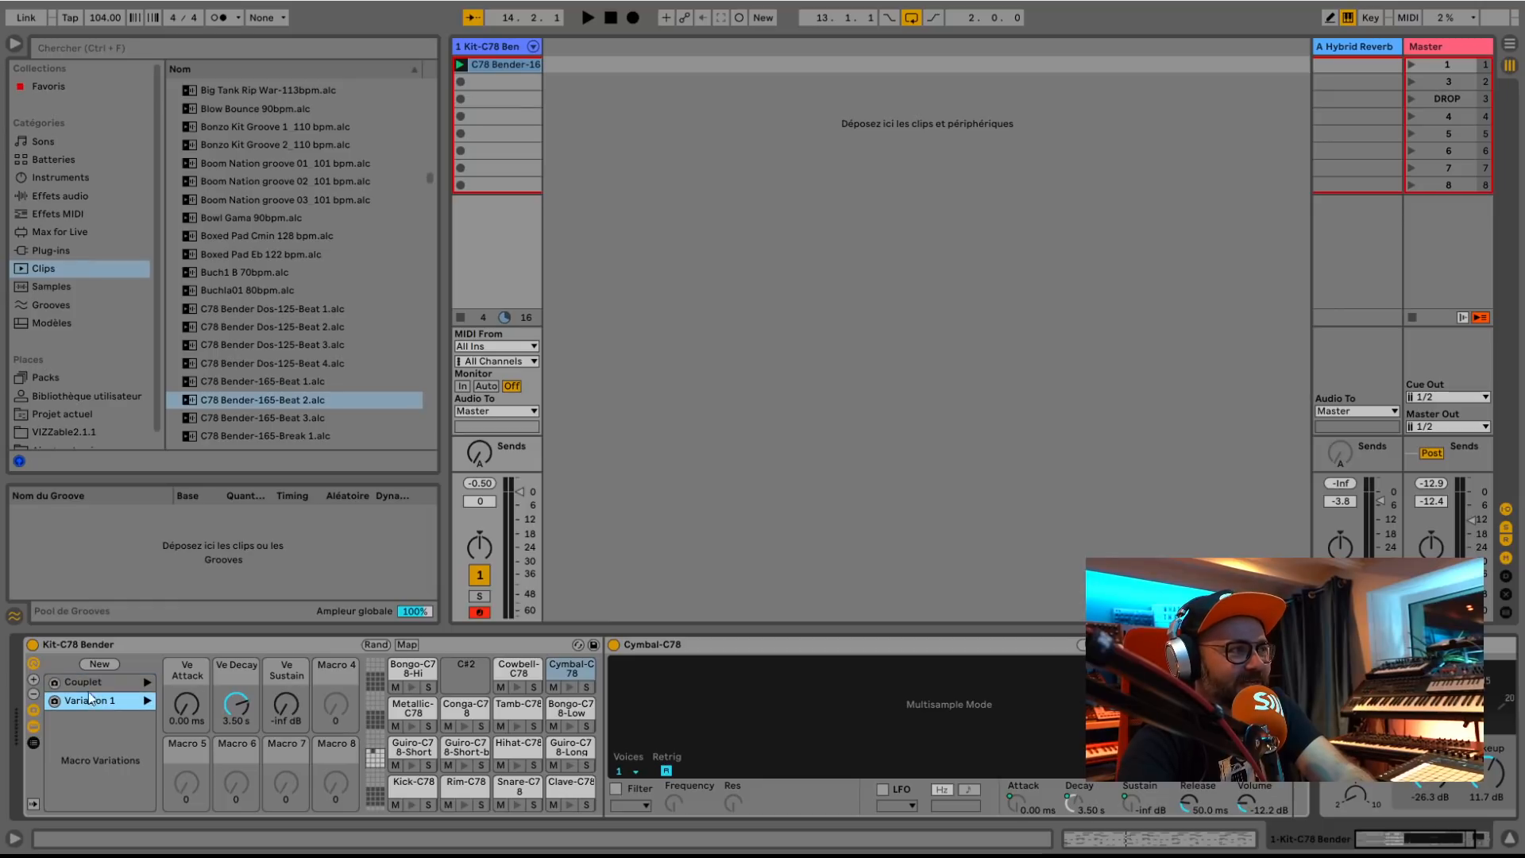
{"action": "left_click", "coordinate": [93, 679]}
{"action": "left_click", "coordinate": [89, 700]}
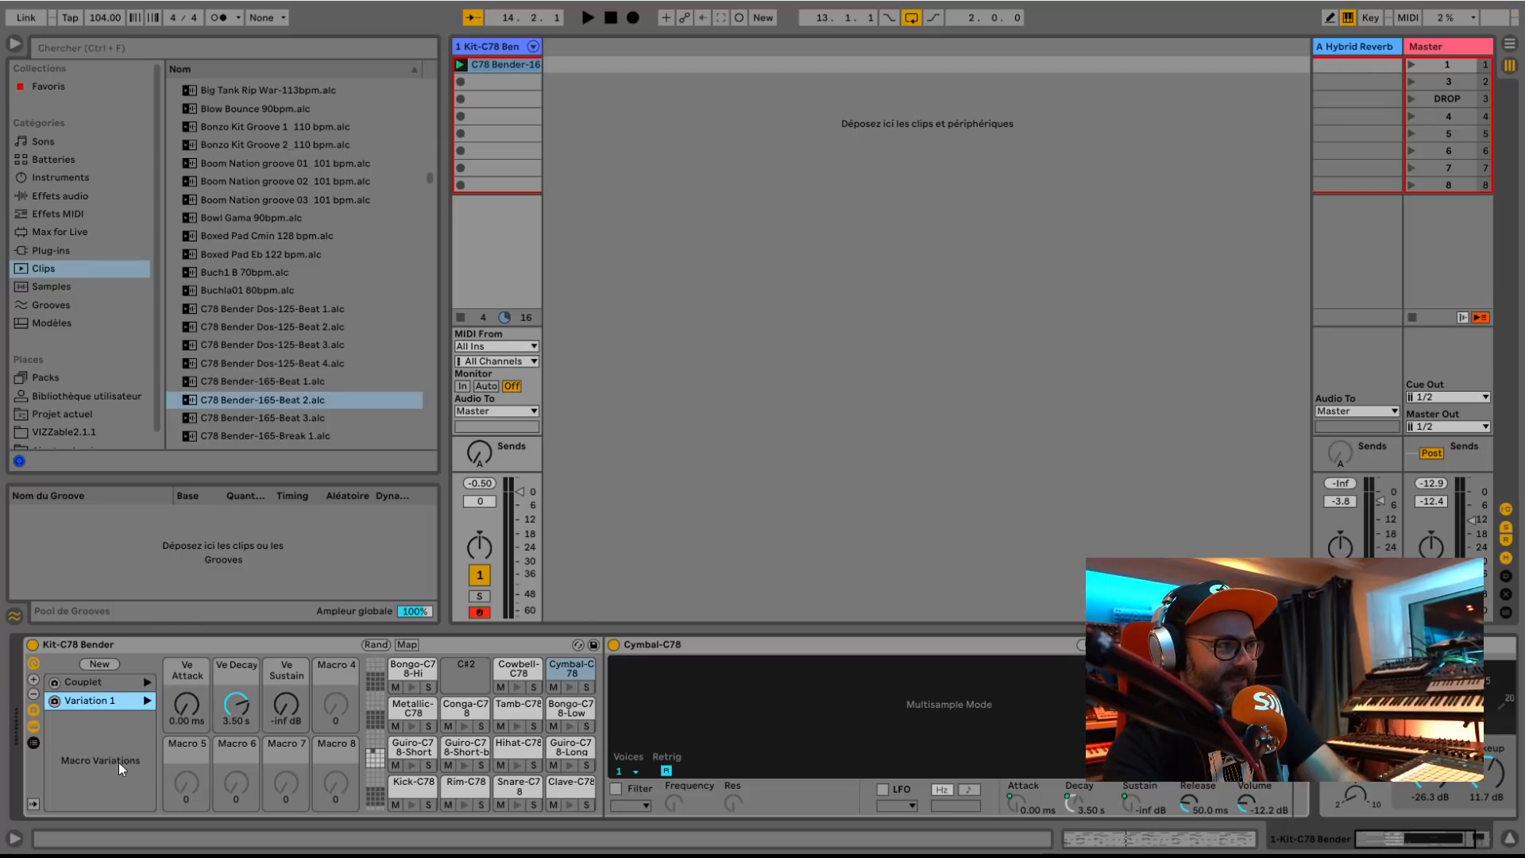
{"action": "left_click", "coordinate": [83, 681]}
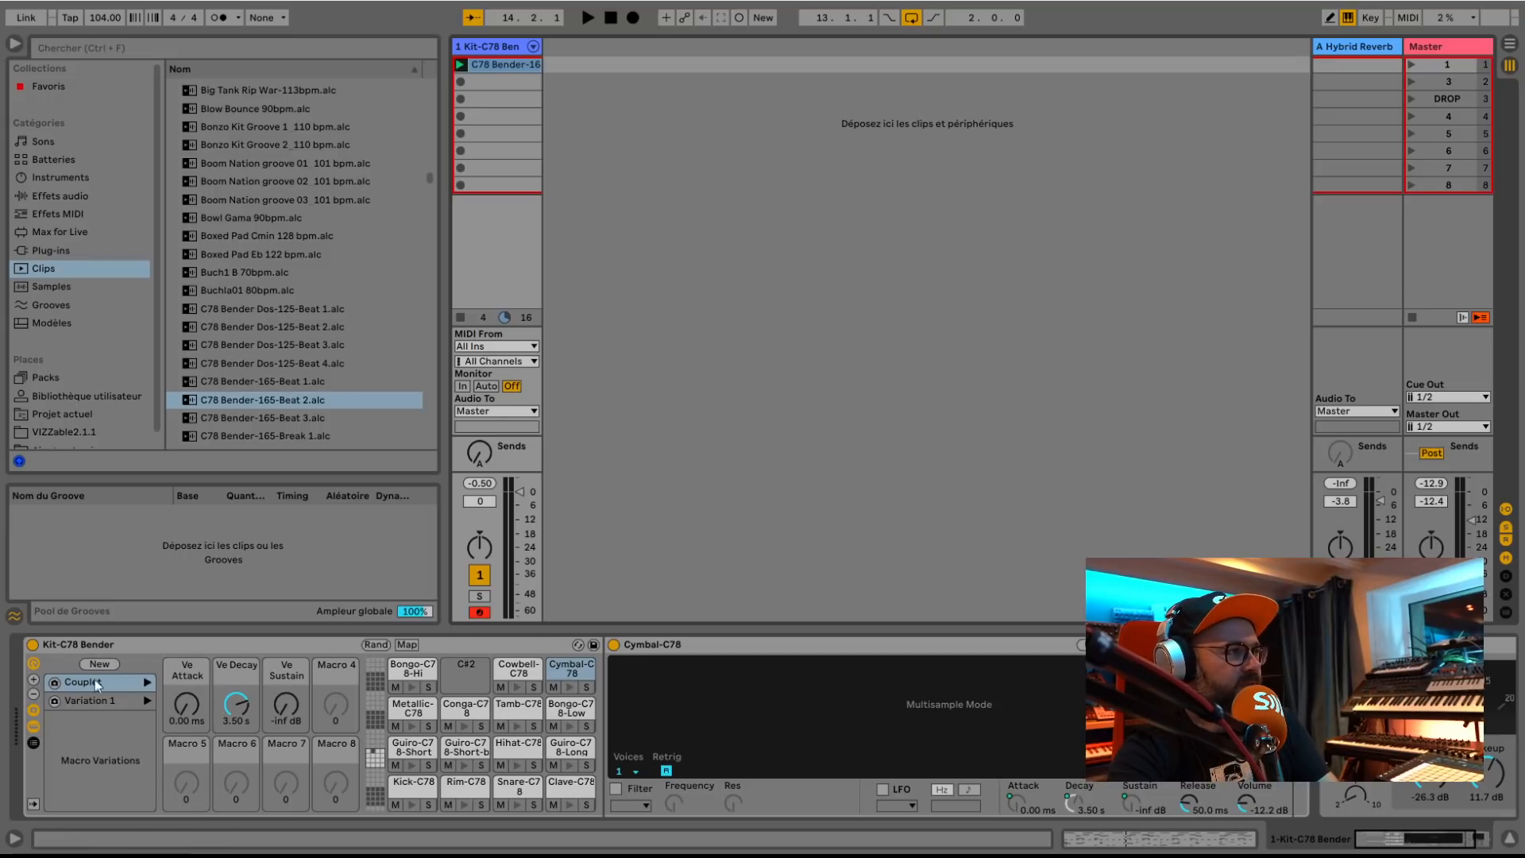
Increase the number of macro controls on the Kit-C78 Bender rack to 16
{"action": "left_click", "coordinate": [34, 679]}
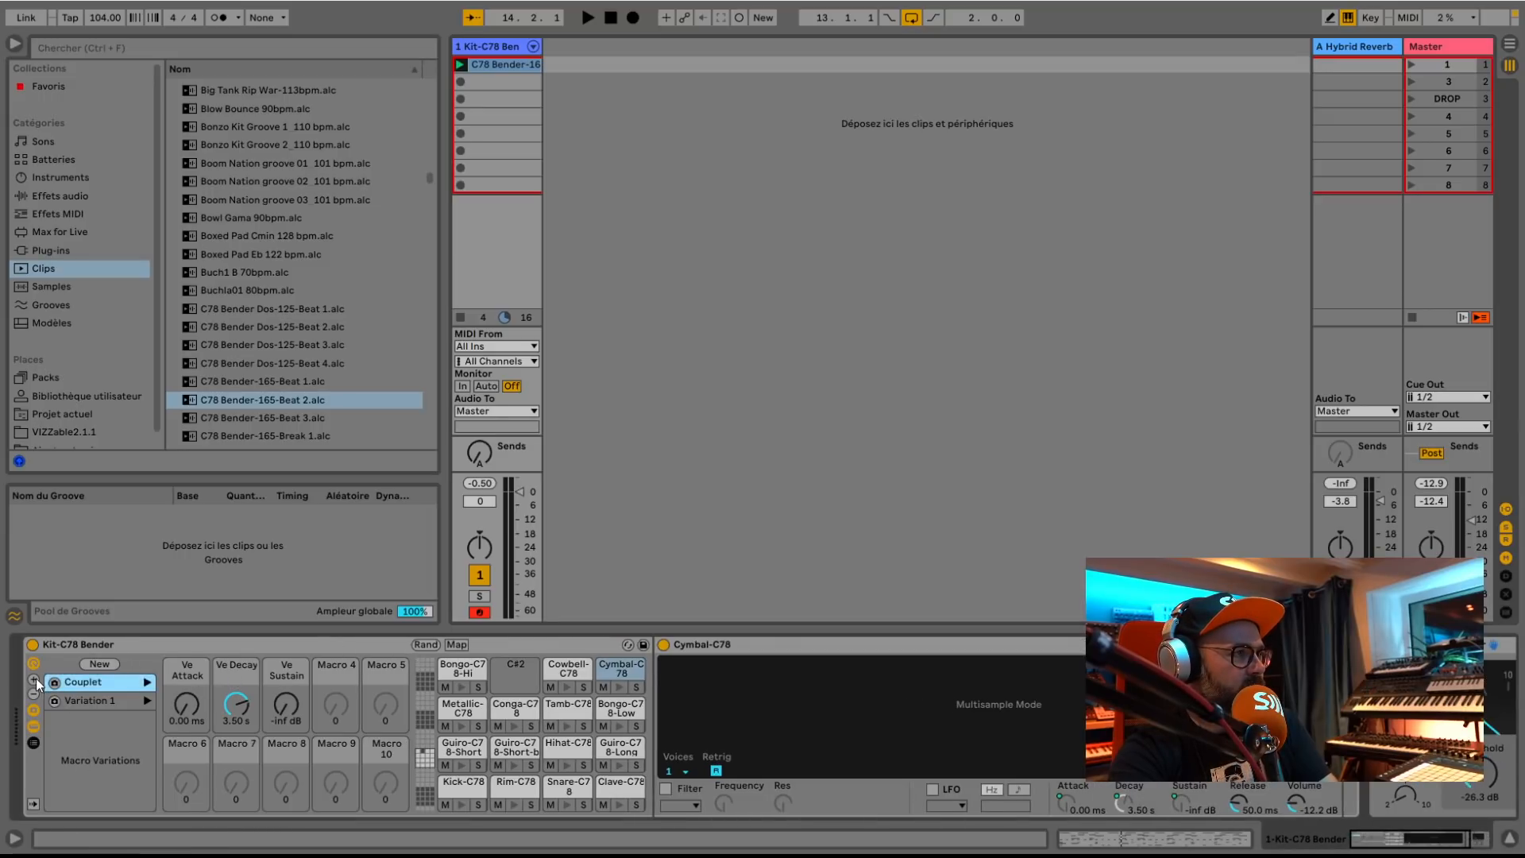
{"action": "left_click", "coordinate": [34, 679]}
{"action": "left_click", "coordinate": [34, 679]}
{"action": "left_click", "coordinate": [34, 679]}
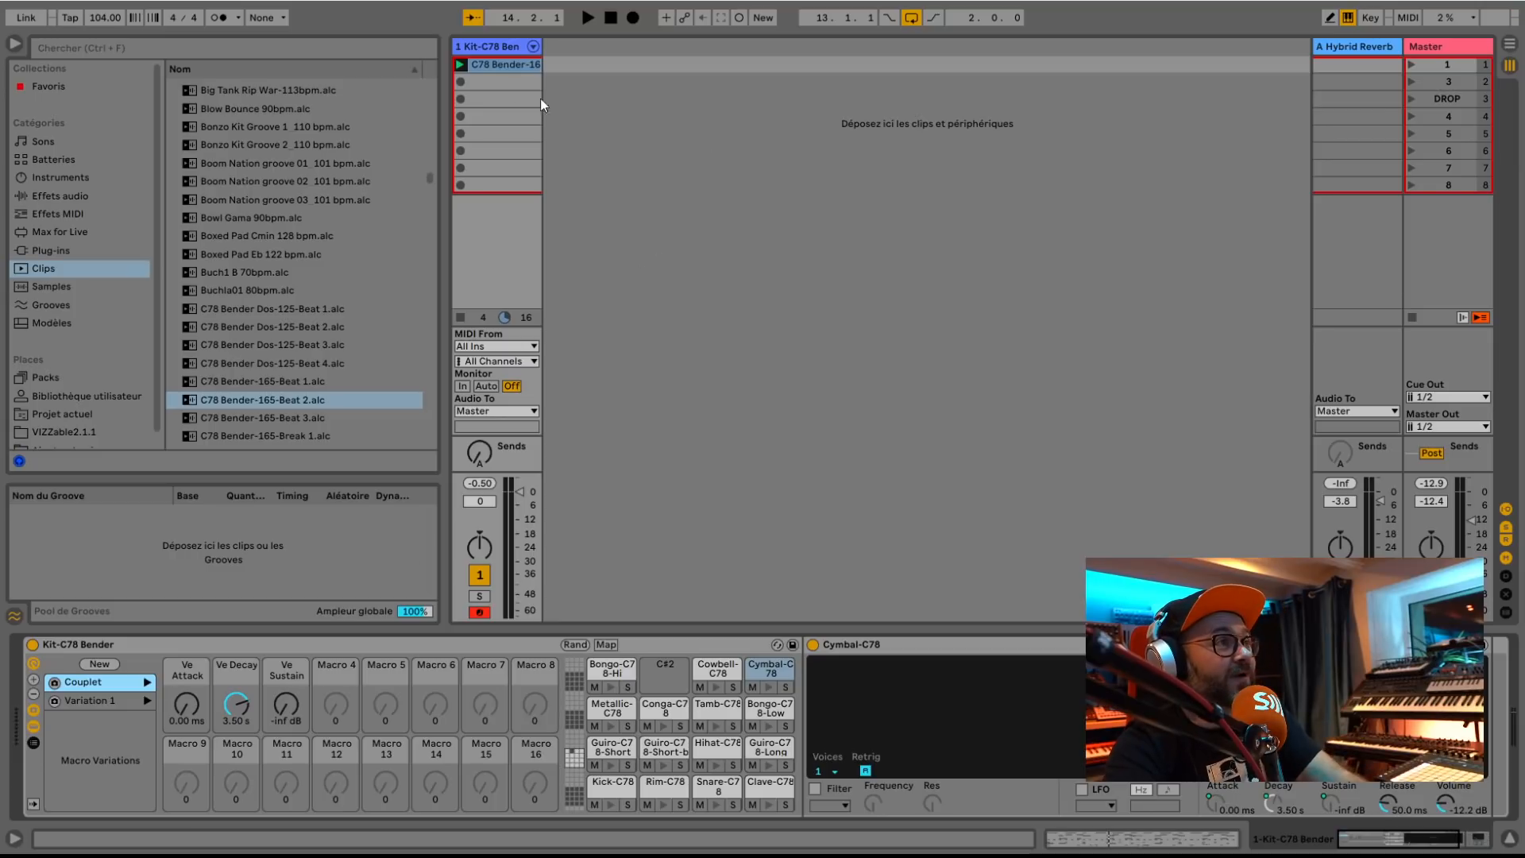
Open the C78 Bender-165-Beat 2 clip in the MIDI note editor and play it briefly
{"action": "left_click", "coordinate": [513, 64]}
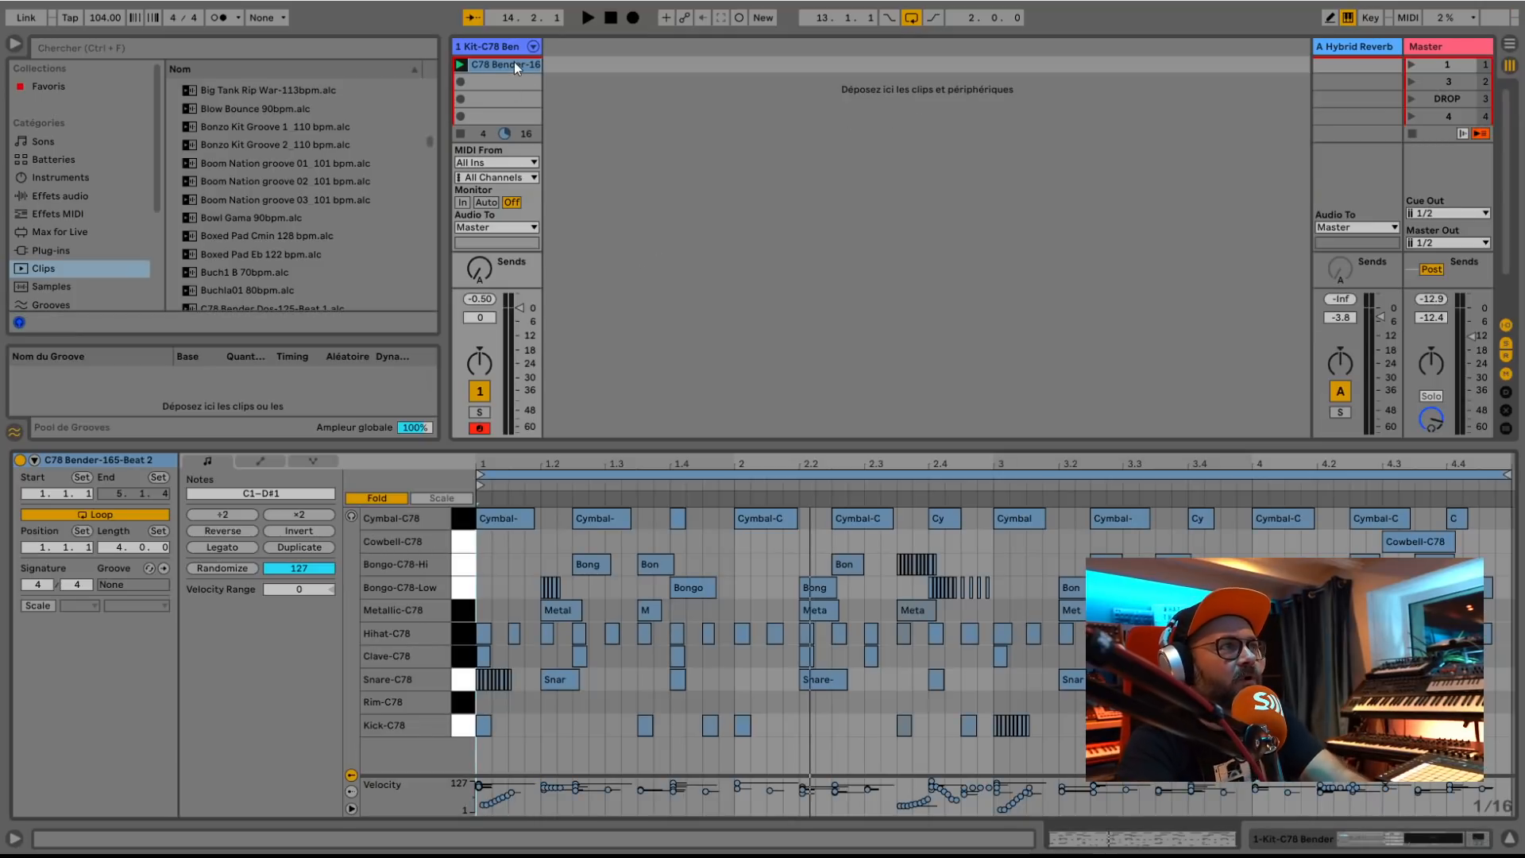
{"action": "left_click", "coordinate": [482, 472]}
{"action": "key", "text": "space"}
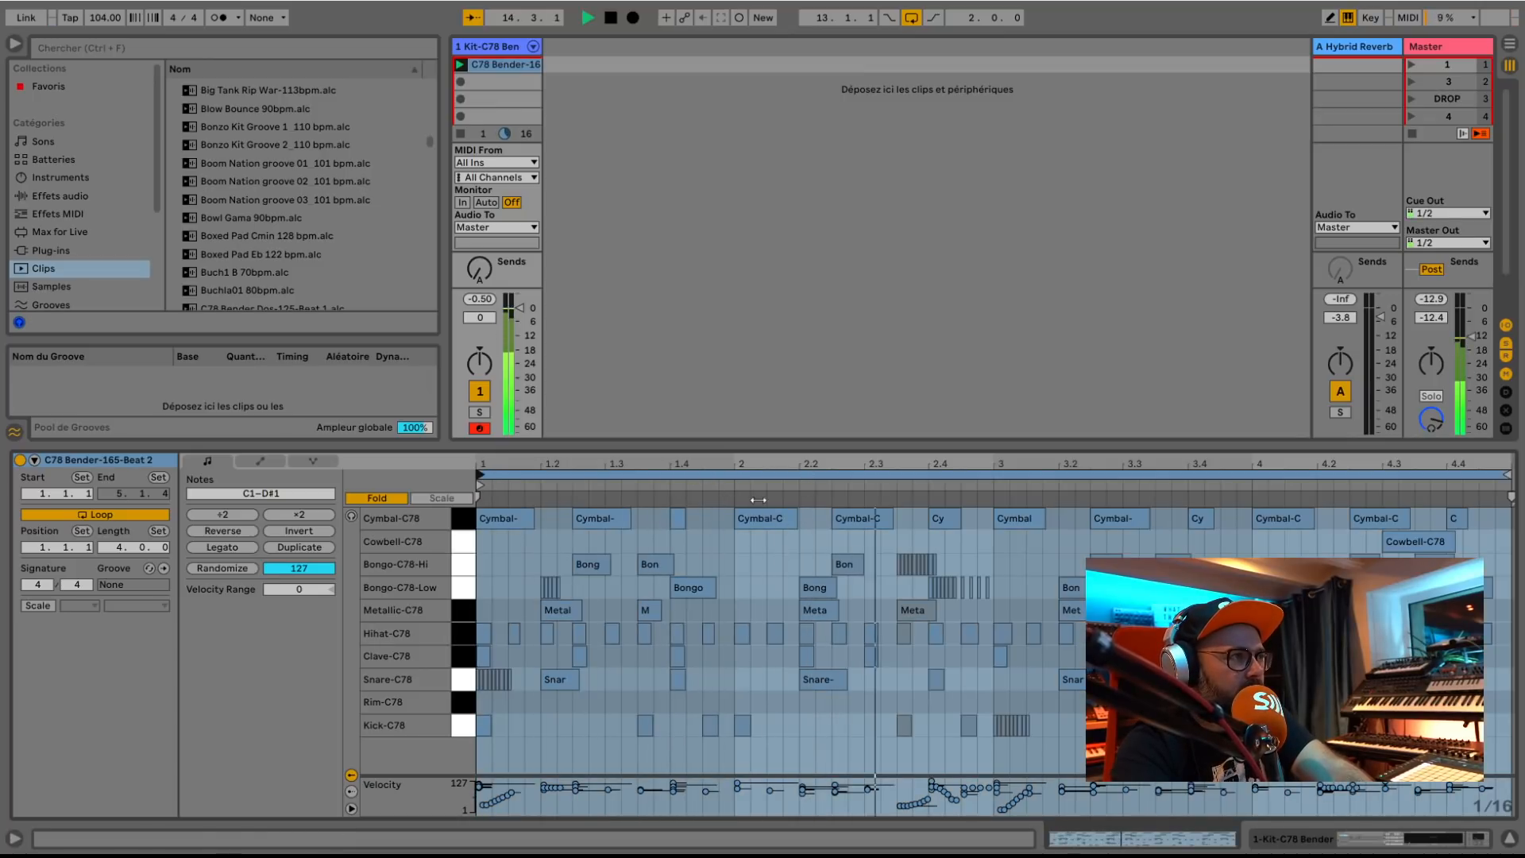
{"action": "key", "text": "space"}
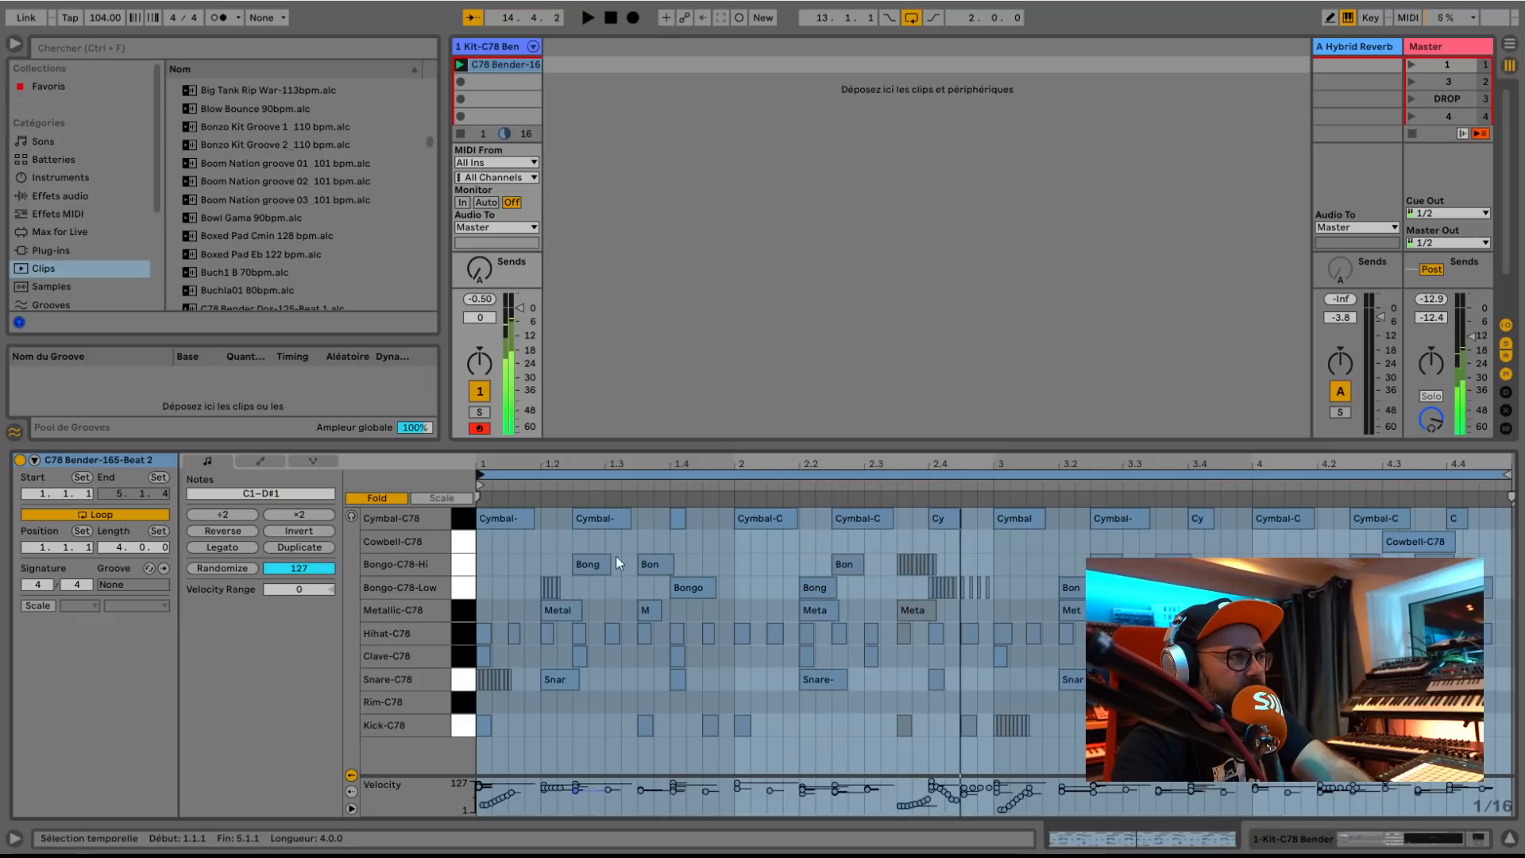
{"action": "left_click", "coordinate": [640, 507]}
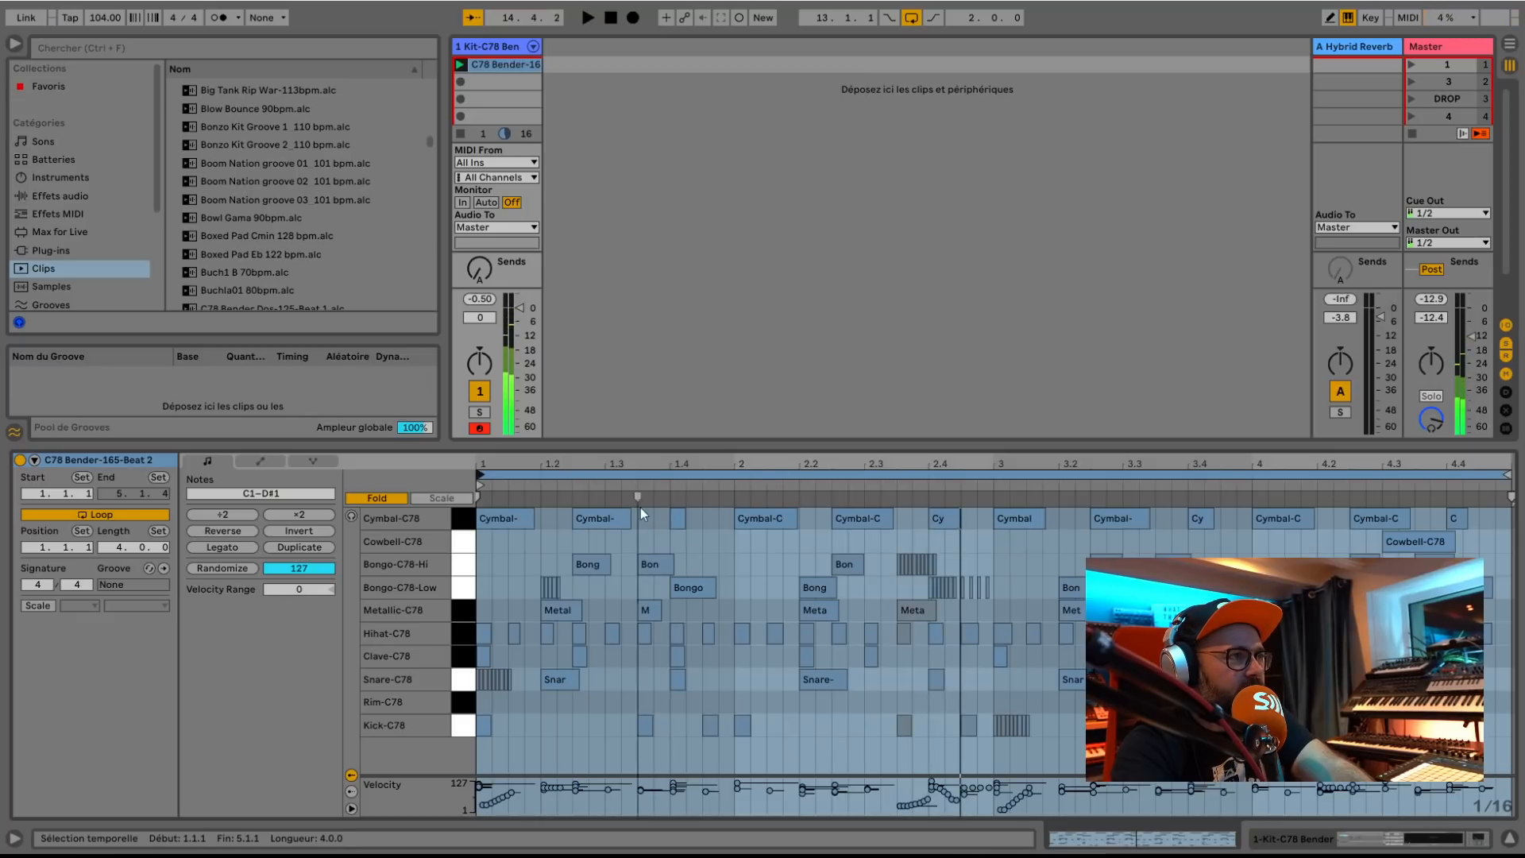
{"action": "right_click", "coordinate": [586, 563]}
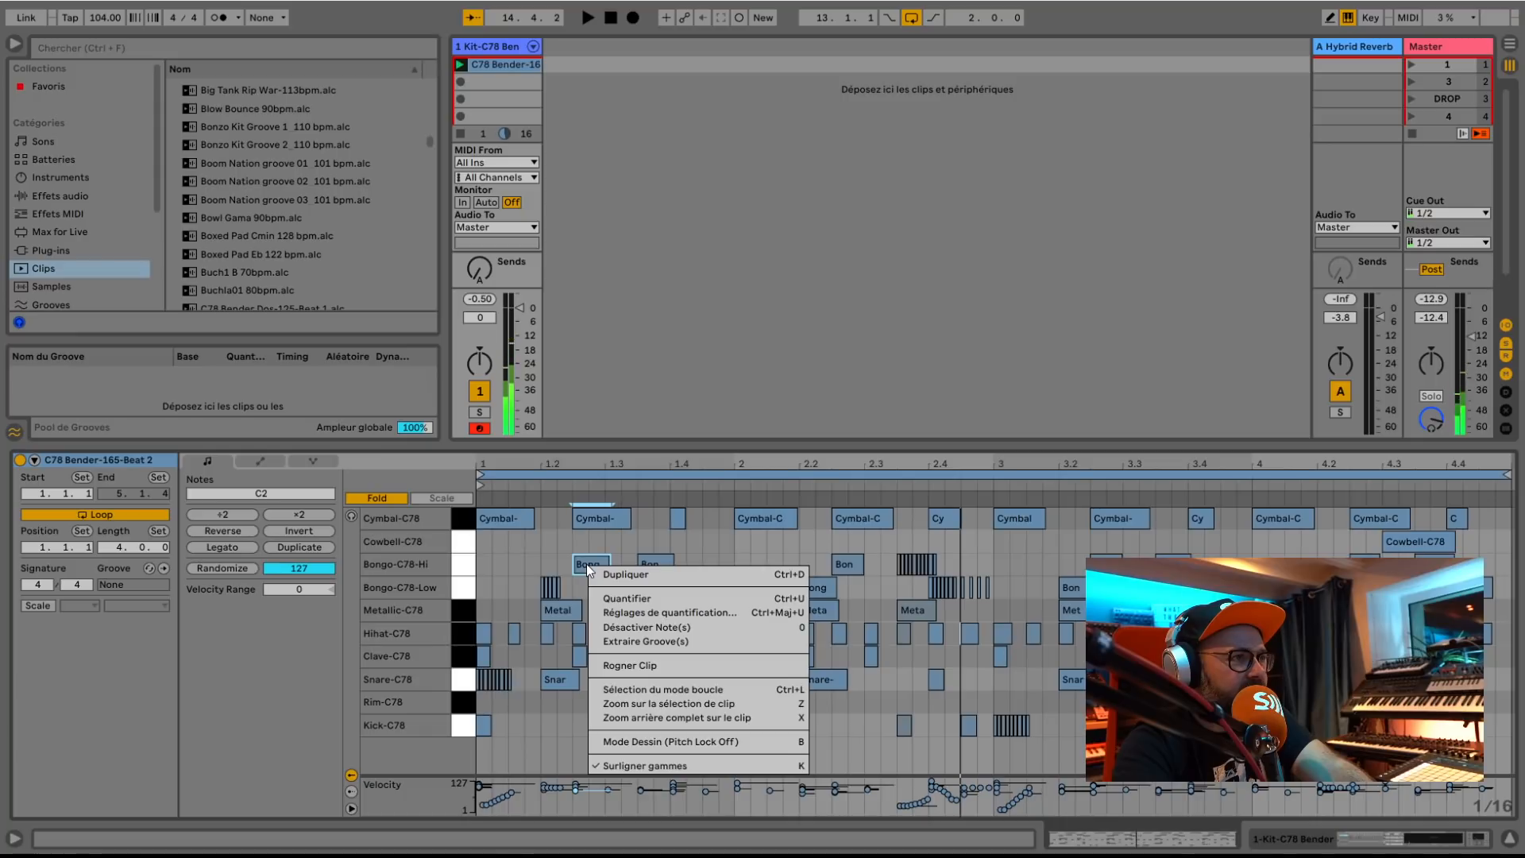
{"action": "left_click", "coordinate": [590, 540]}
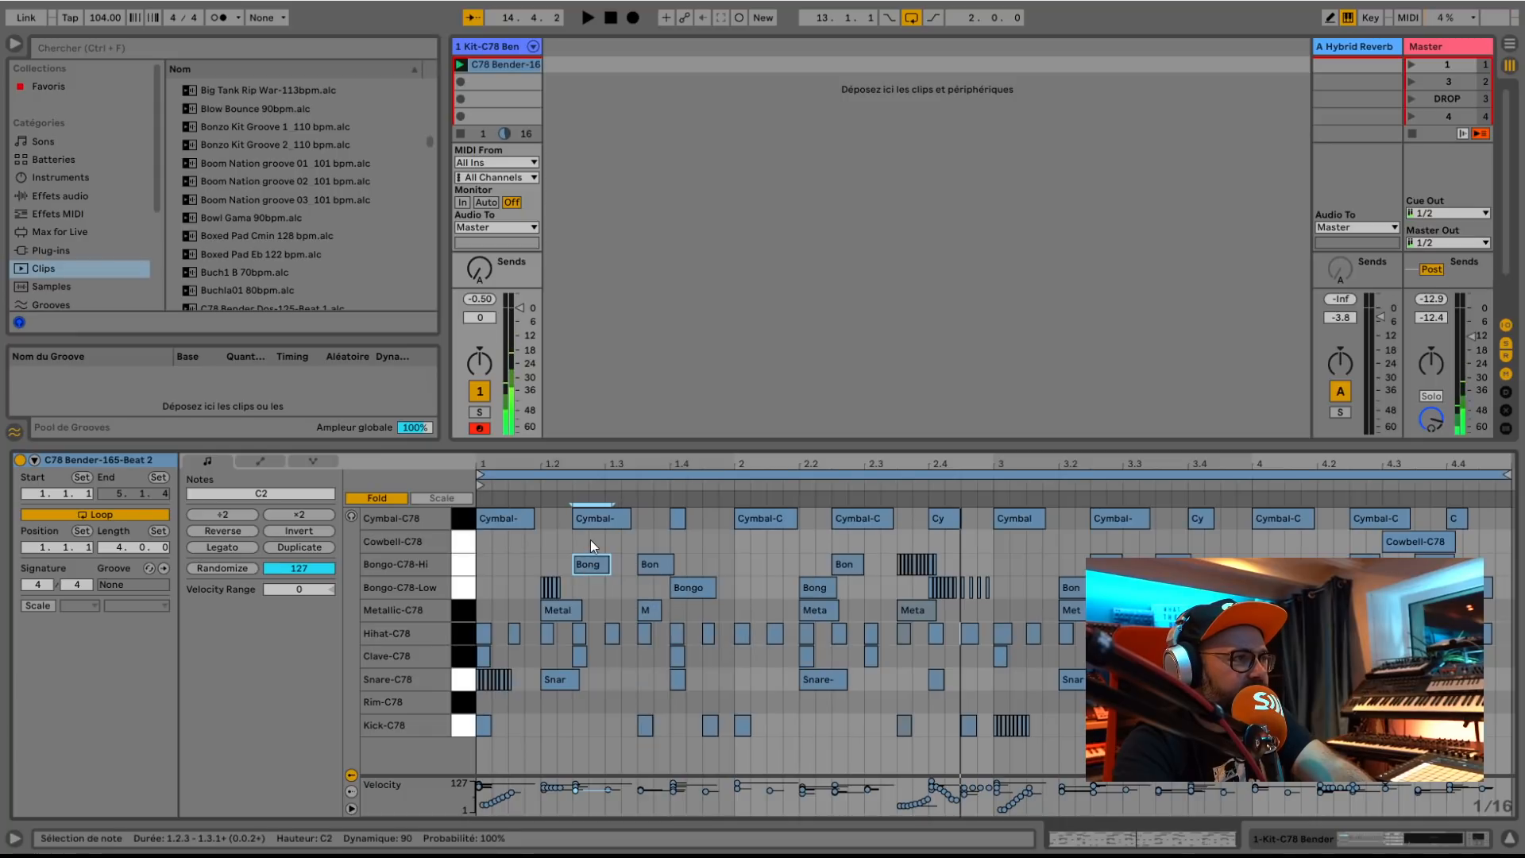
{"action": "left_click", "coordinate": [260, 461]}
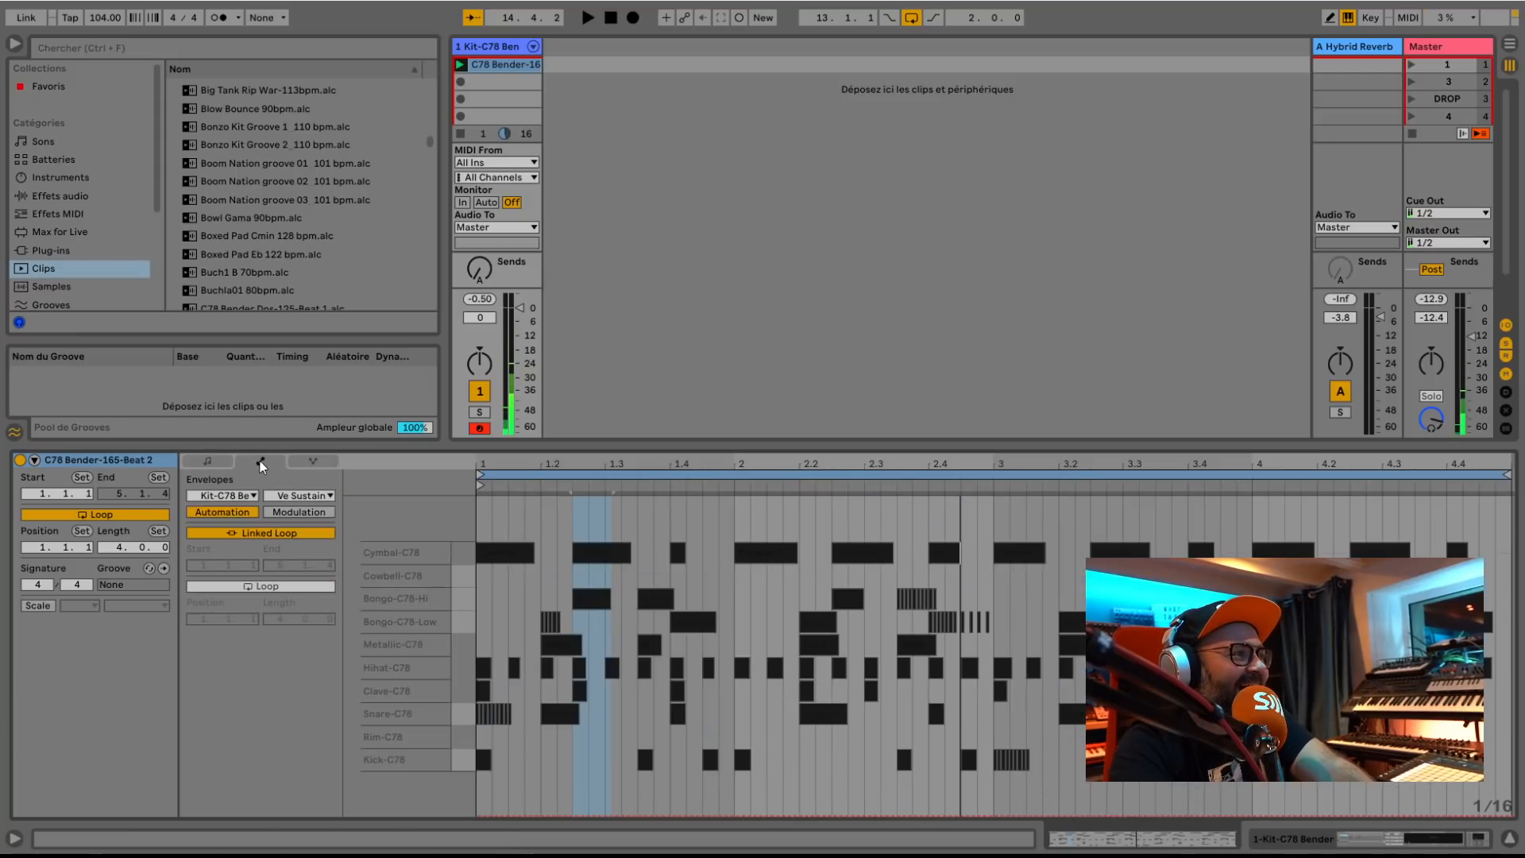
{"action": "left_click", "coordinate": [294, 459]}
{"action": "left_click", "coordinate": [230, 461]}
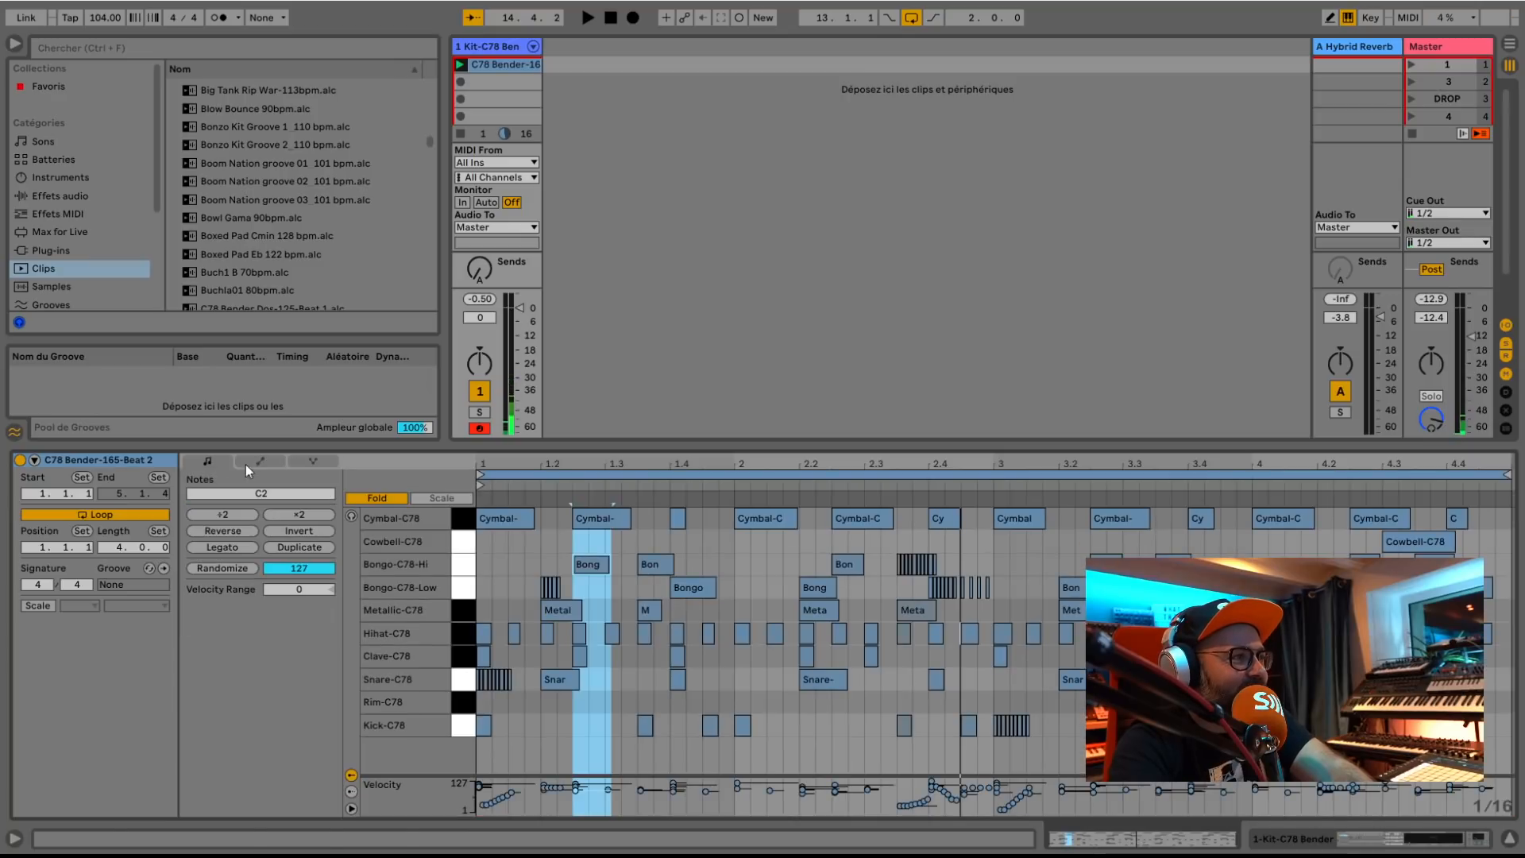
Show the Probability lane and lower the probability of one Snare-C78 note to 41%, one Bongo-C78-Low note, and the first Bongo-C78-Hi note to 35%
{"action": "left_click", "coordinate": [350, 793]}
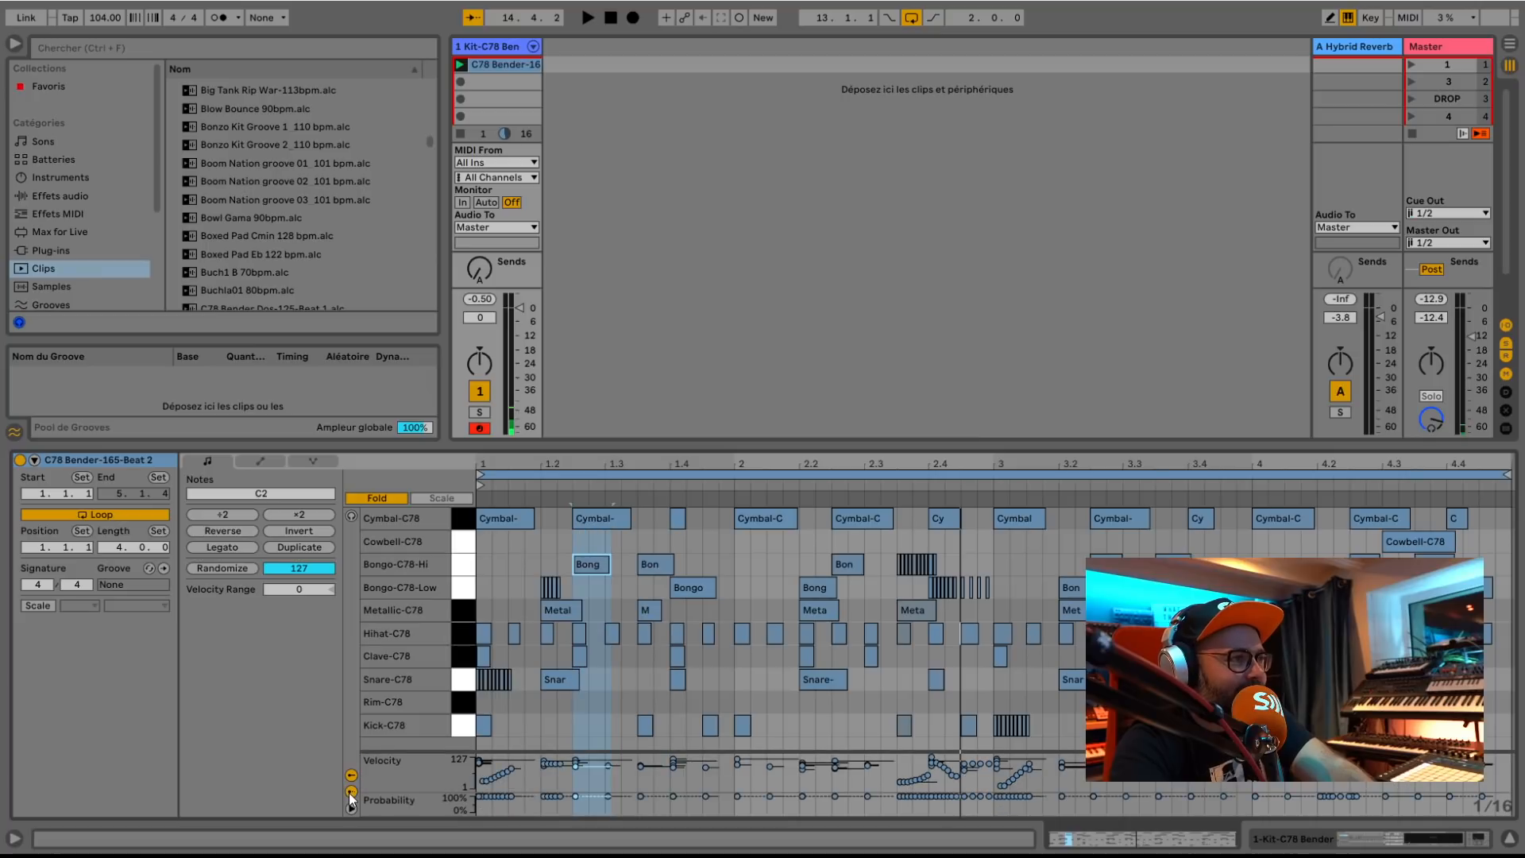
{"action": "mouse_move", "coordinate": [440, 758]}
{"action": "left_mouse_down"}
{"action": "mouse_move", "coordinate": [436, 745]}
{"action": "mouse_move", "coordinate": [424, 787]}
{"action": "mouse_move", "coordinate": [434, 768]}
{"action": "left_mouse_up"}
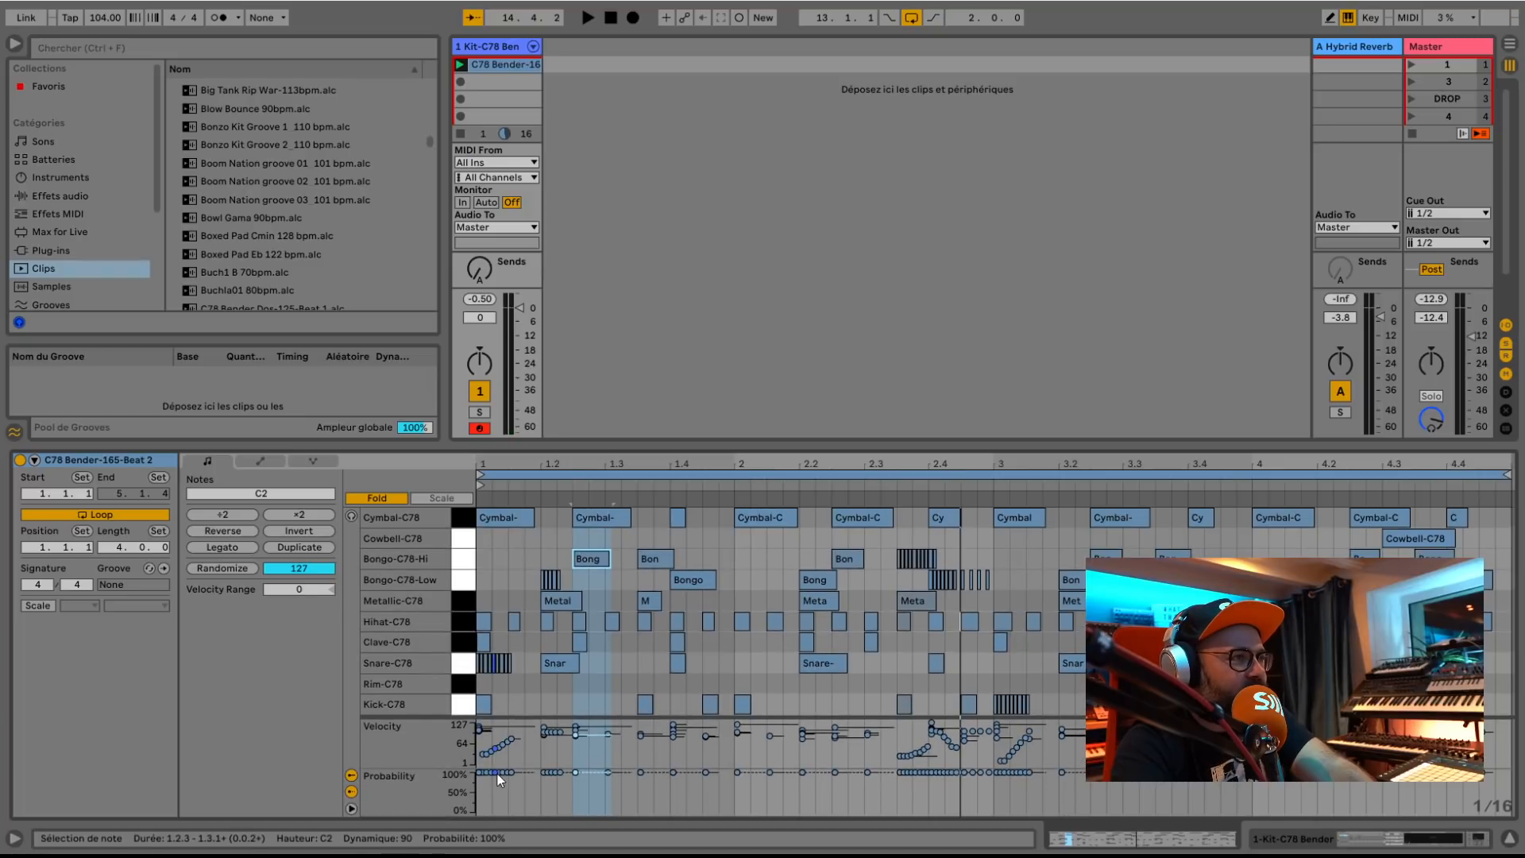
{"action": "left_click_drag", "start_coordinate": [508, 468], "coordinate": [524, 556]}
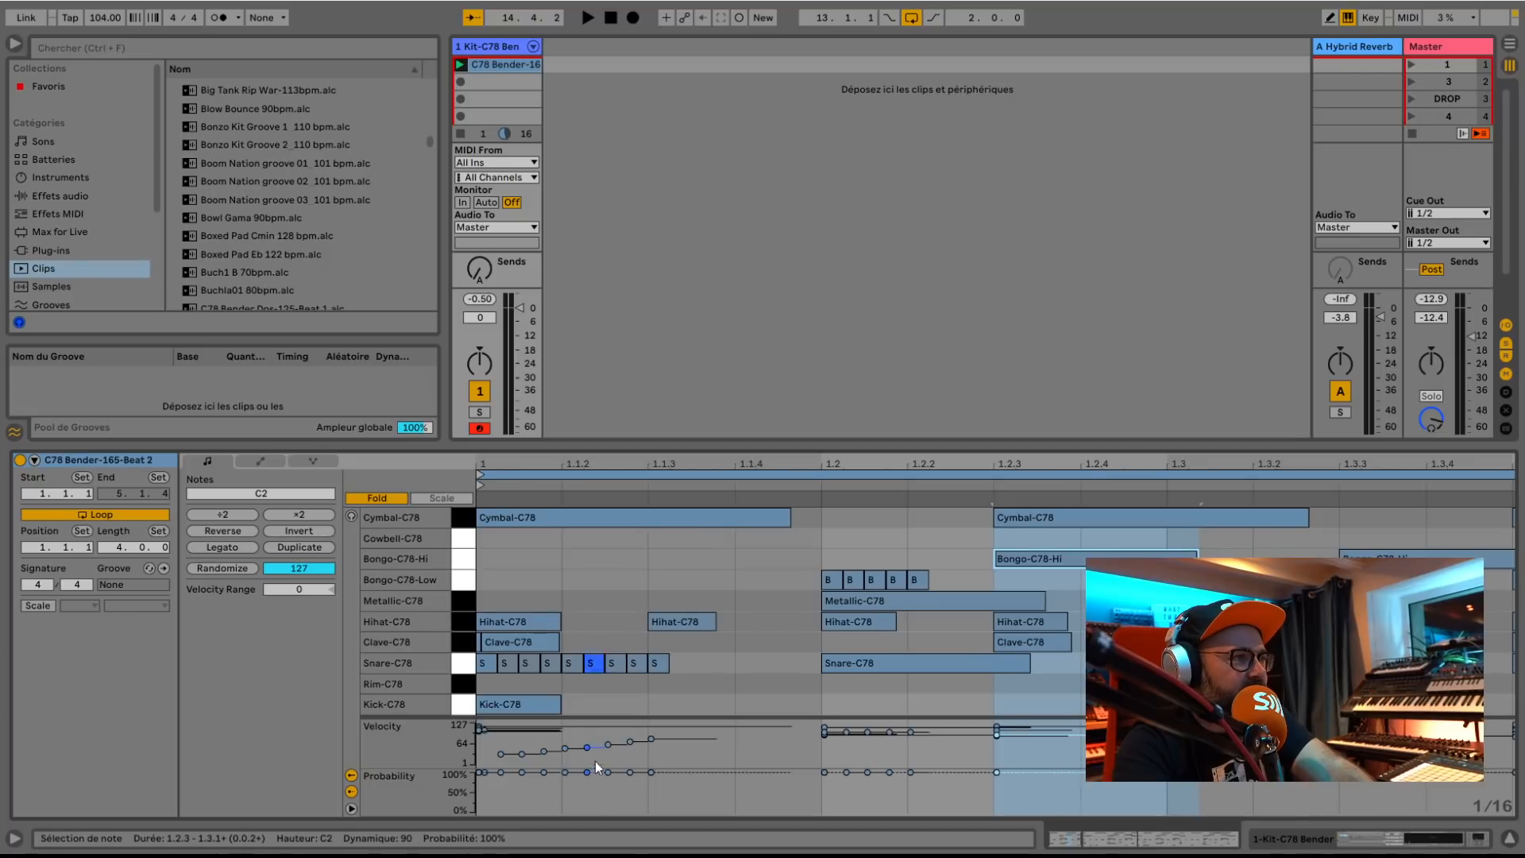
{"action": "left_click_drag", "start_coordinate": [588, 773], "coordinate": [587, 796]}
{"action": "left_click_drag", "start_coordinate": [867, 772], "coordinate": [867, 790]}
{"action": "left_click_drag", "start_coordinate": [1163, 772], "coordinate": [1164, 797]}
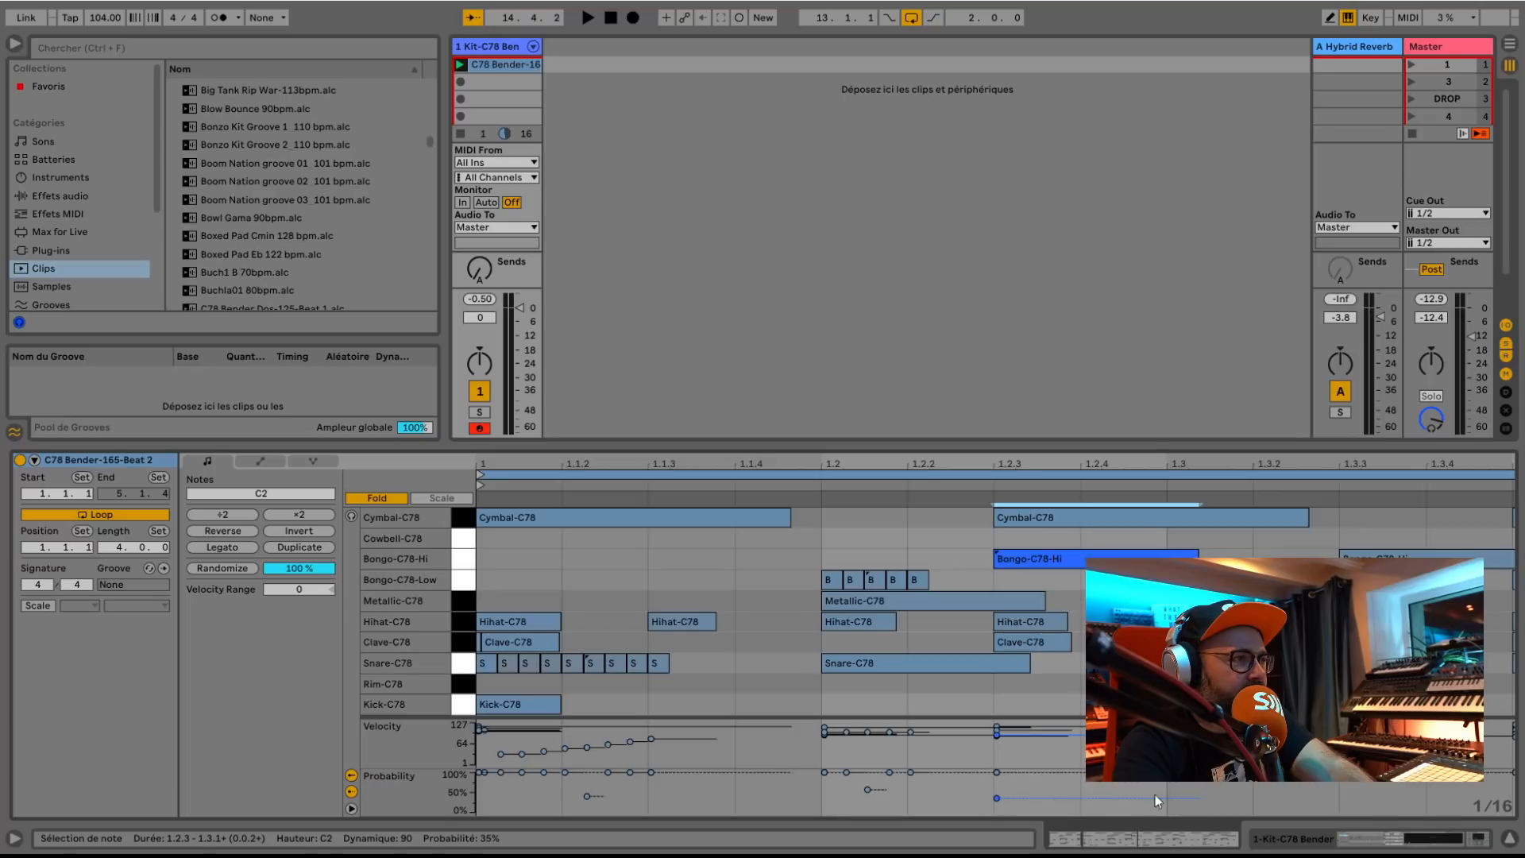
Randomize the probability of the selected Bongo-C78-Hi note several times with an amount of 100 %
{"action": "left_click", "coordinate": [218, 567]}
{"action": "left_click", "coordinate": [218, 567]}
{"action": "left_click", "coordinate": [217, 567]}
{"action": "left_click", "coordinate": [217, 567]}
Randomize the velocities of the opening run of Snare-C78 notes with an amount of 127
{"action": "left_click_drag", "start_coordinate": [703, 661], "coordinate": [483, 666]}
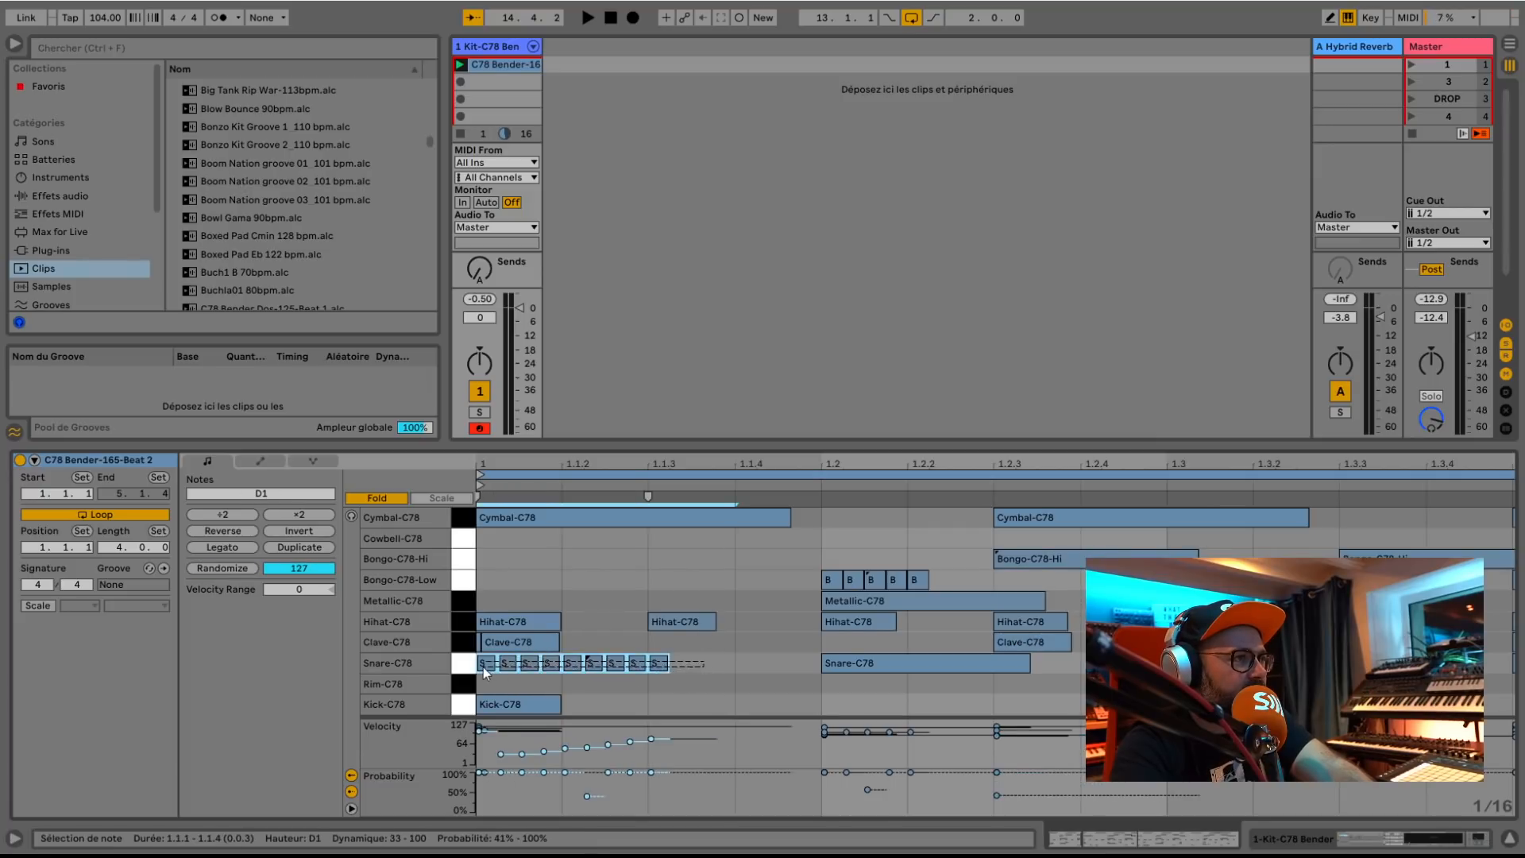
{"action": "left_click", "coordinate": [211, 569]}
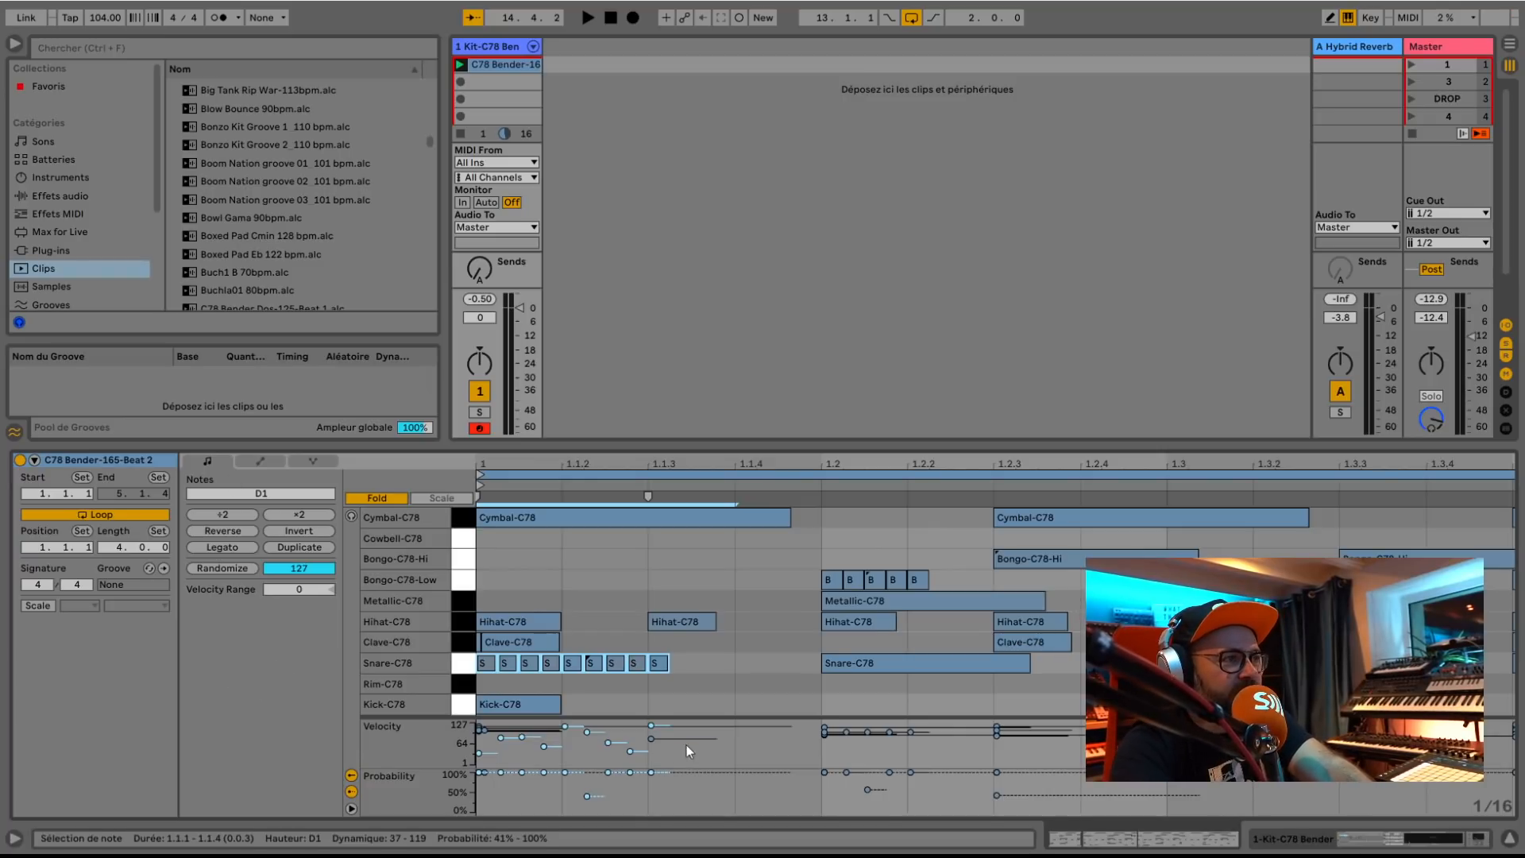
{"action": "right_click", "coordinate": [521, 772]}
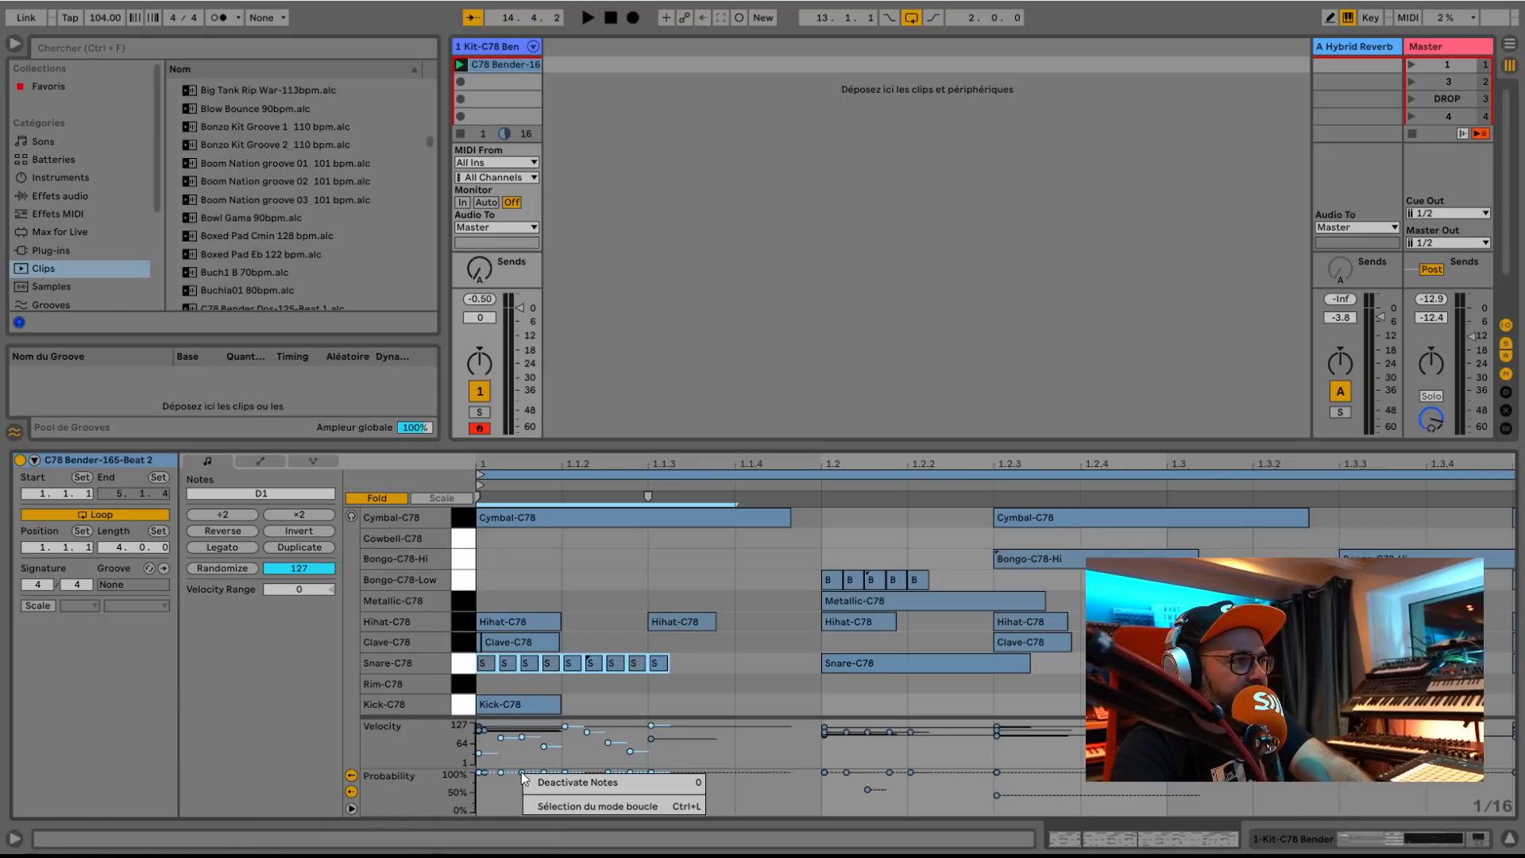
{"action": "left_click", "coordinate": [389, 803]}
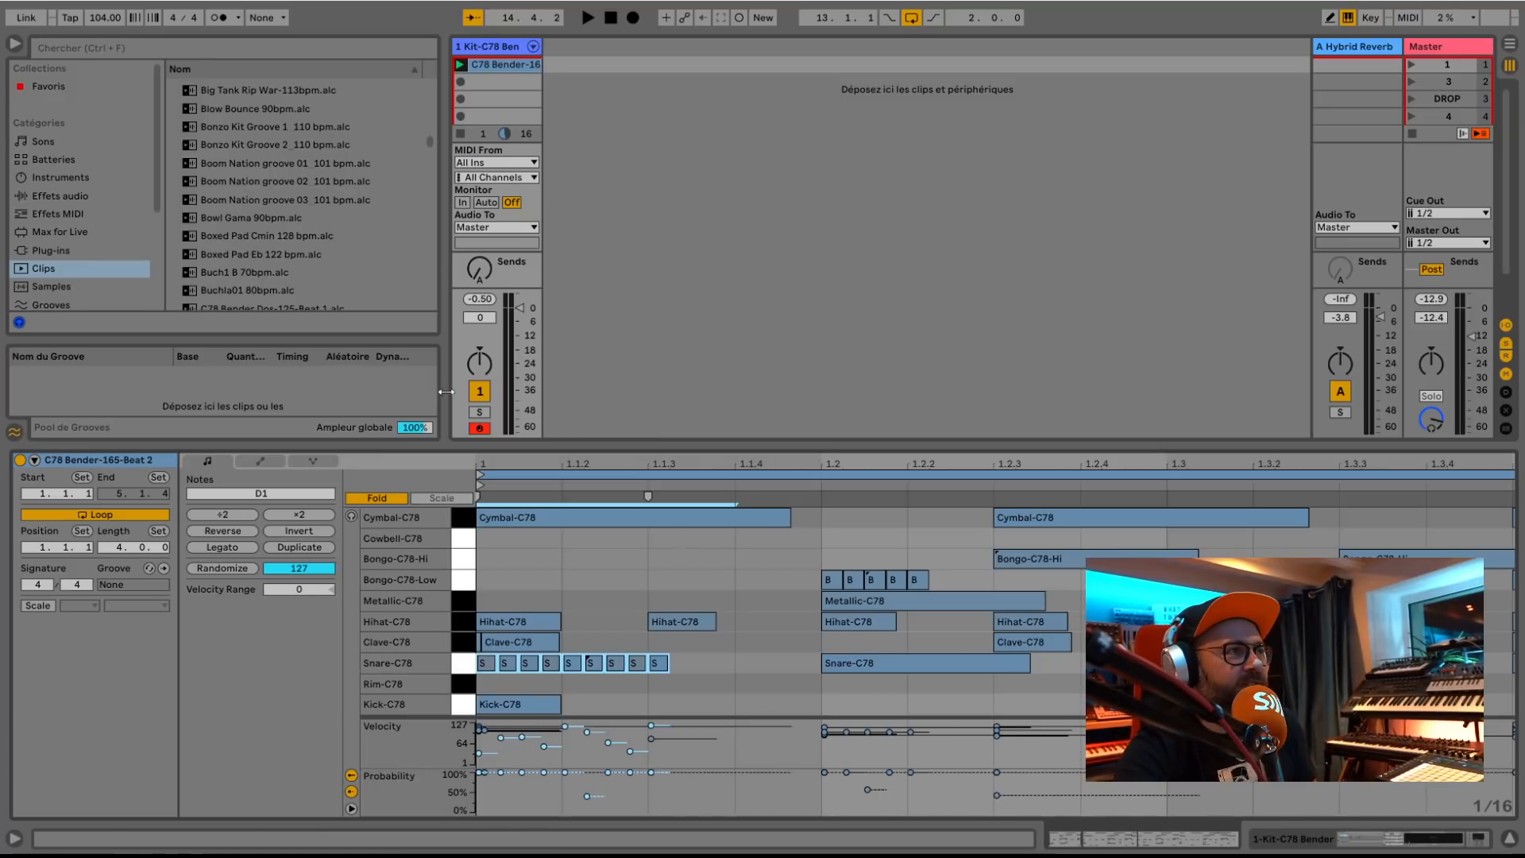
Shrink the clip view and create four empty MIDI clips in the slots below the C78 Bender clip
{"action": "left_click_drag", "start_coordinate": [558, 448], "coordinate": [548, 633]}
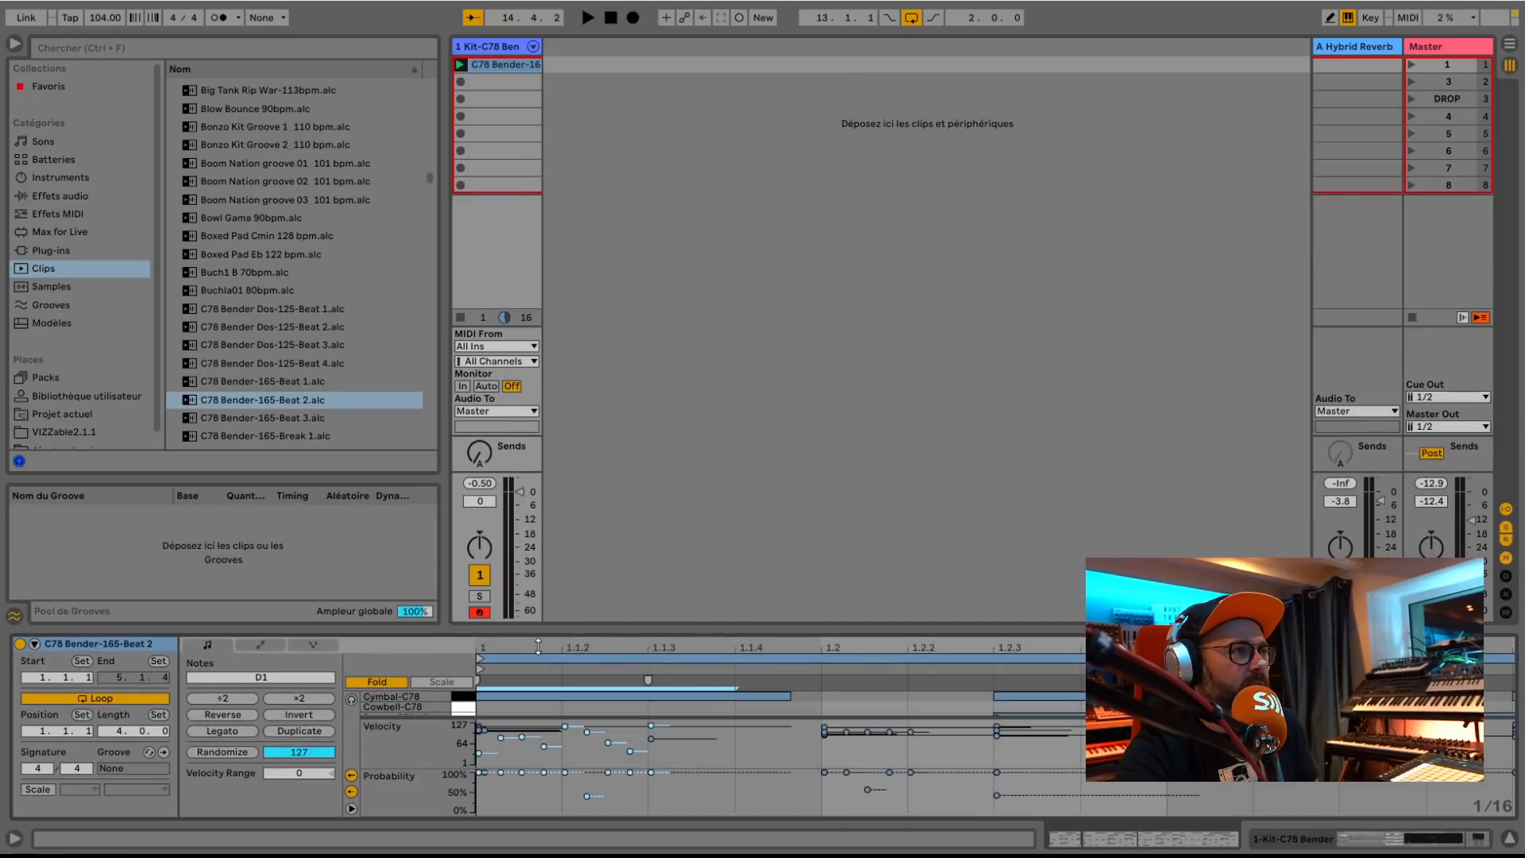
{"action": "left_click", "coordinate": [508, 69]}
{"action": "left_click_drag", "start_coordinate": [500, 87], "coordinate": [504, 140]}
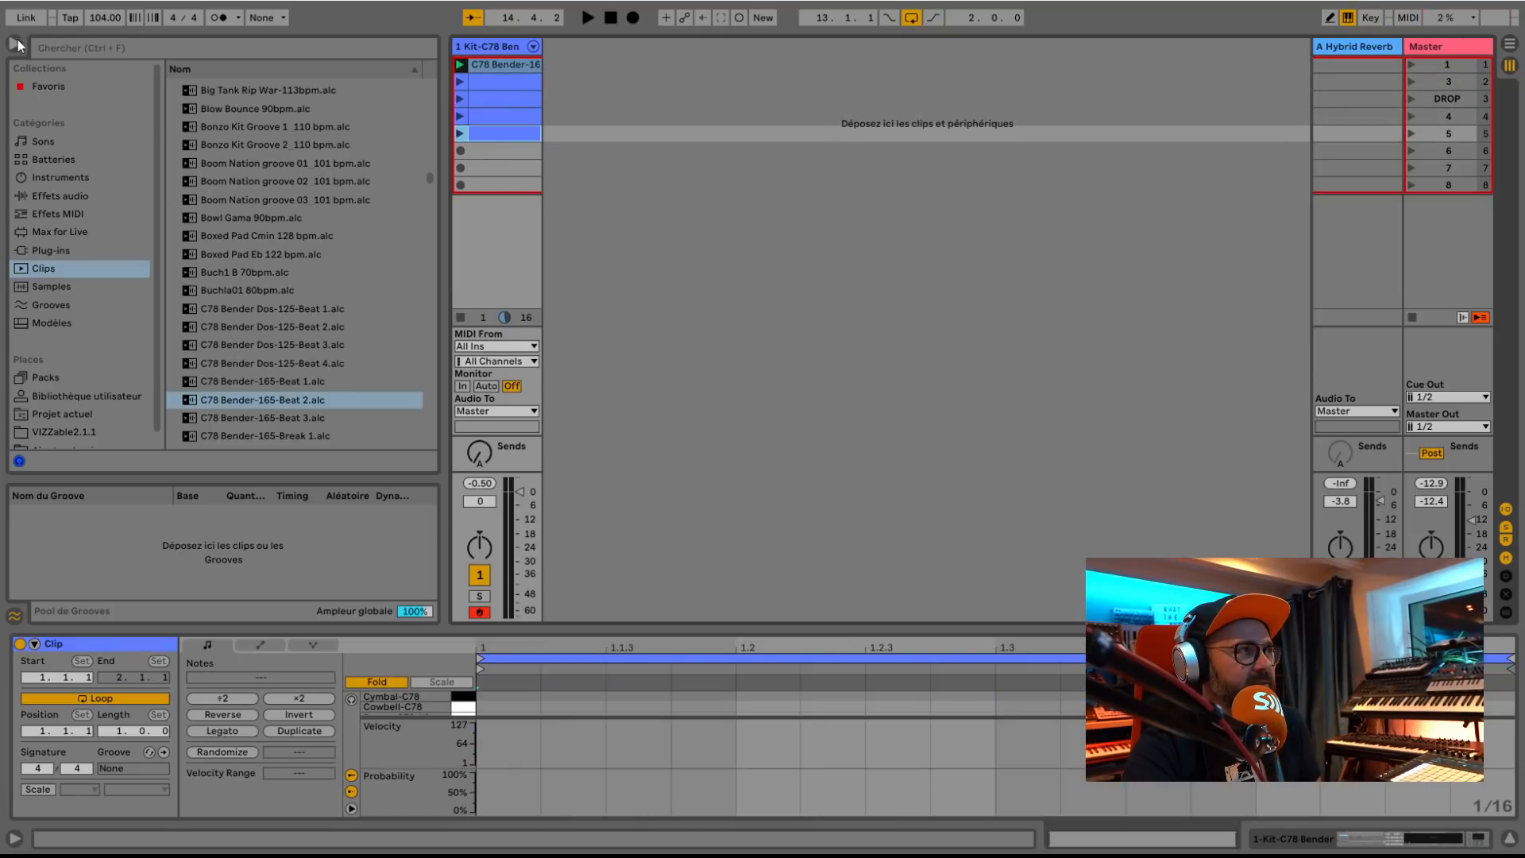
Show the launch settings of the first empty clip and enable its Follow Action
{"action": "left_click", "coordinate": [499, 83]}
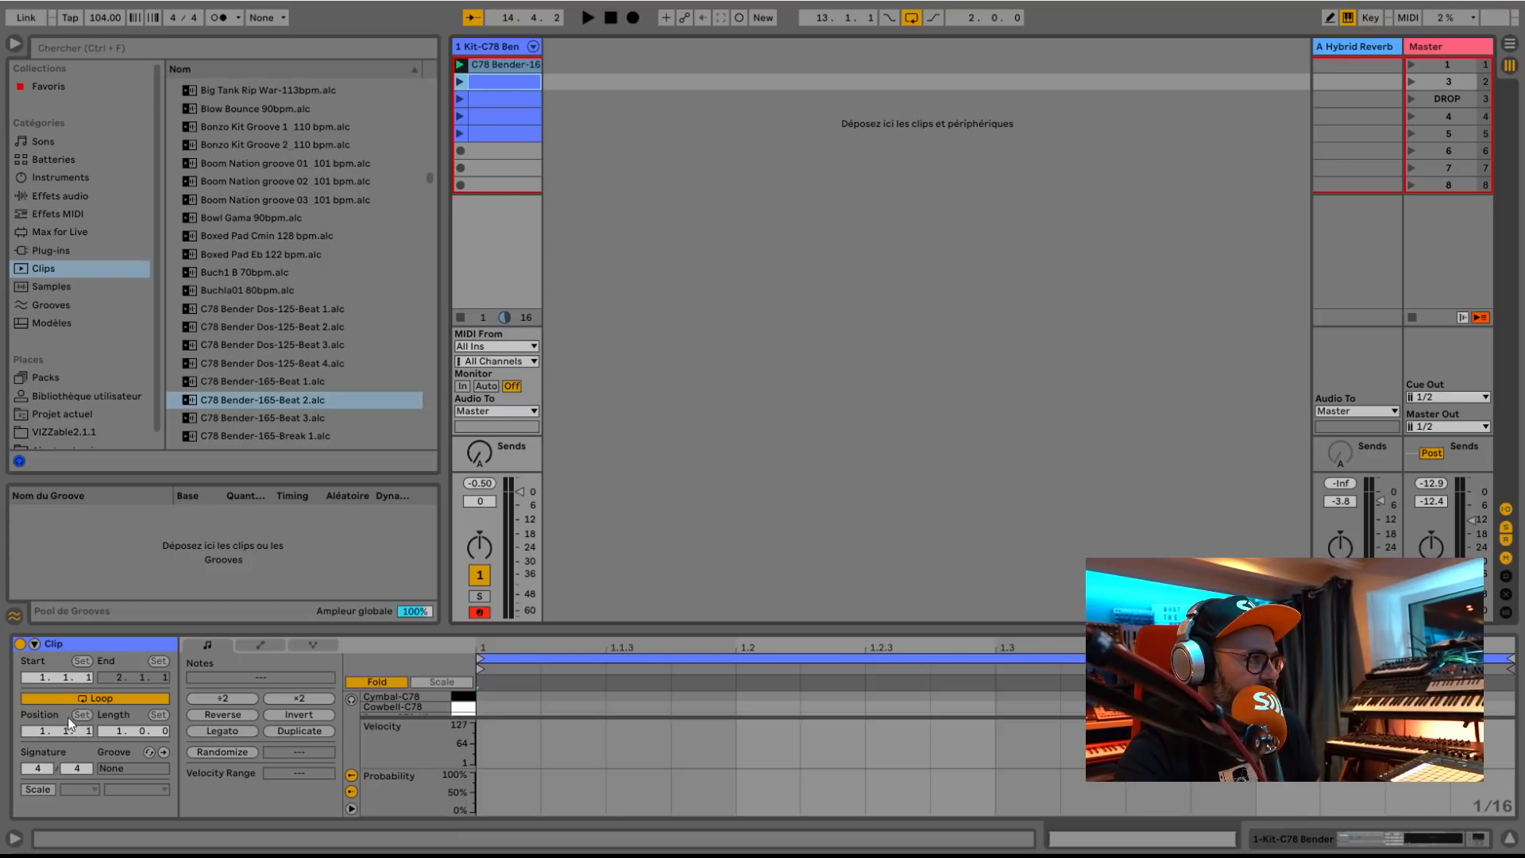
{"action": "left_click", "coordinate": [350, 811]}
{"action": "left_click", "coordinate": [351, 807]}
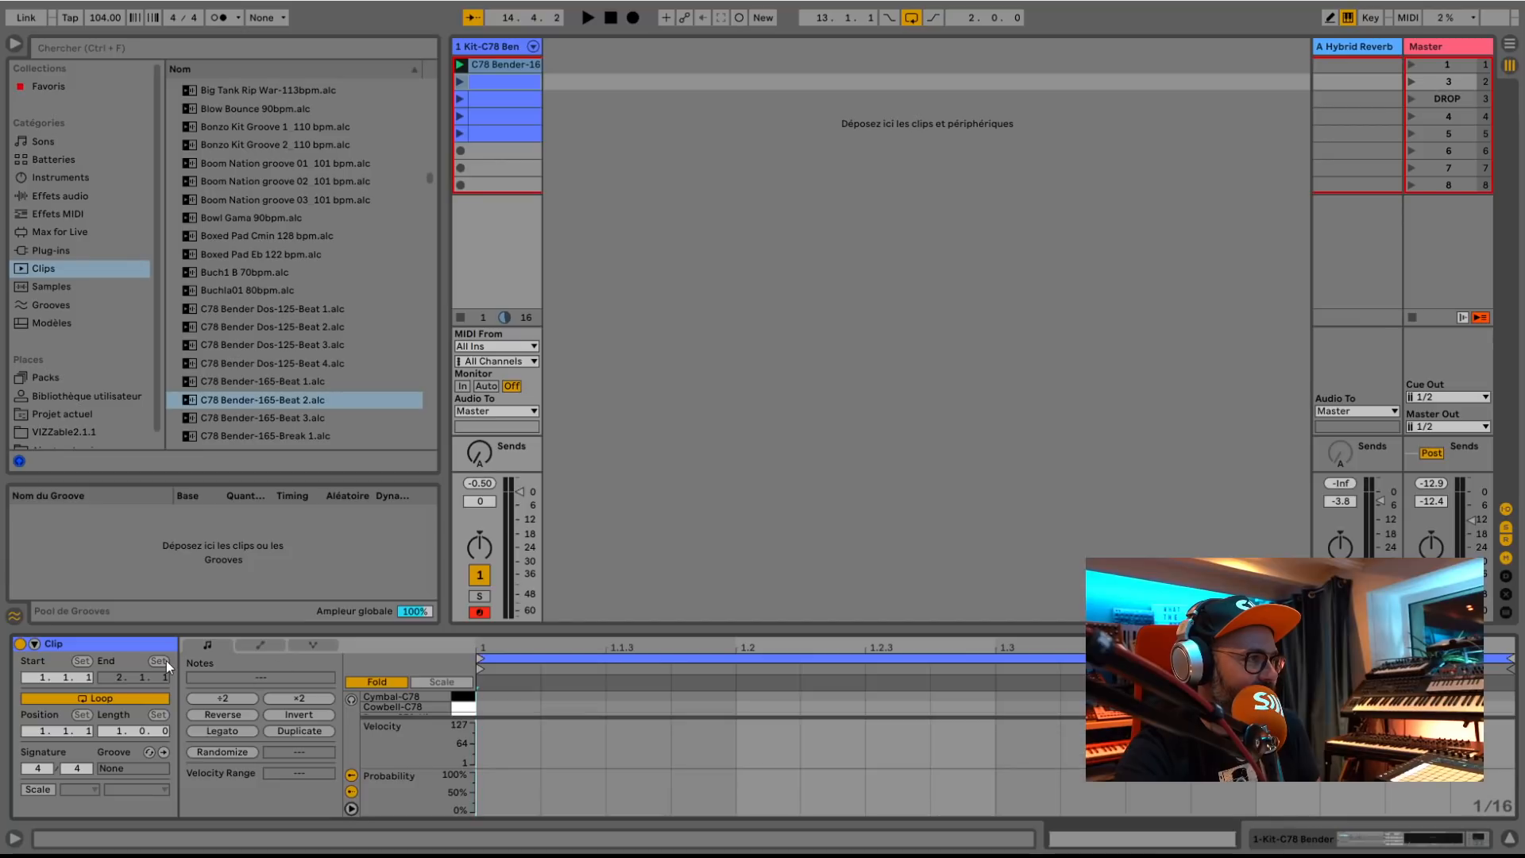
{"action": "left_click", "coordinate": [37, 645]}
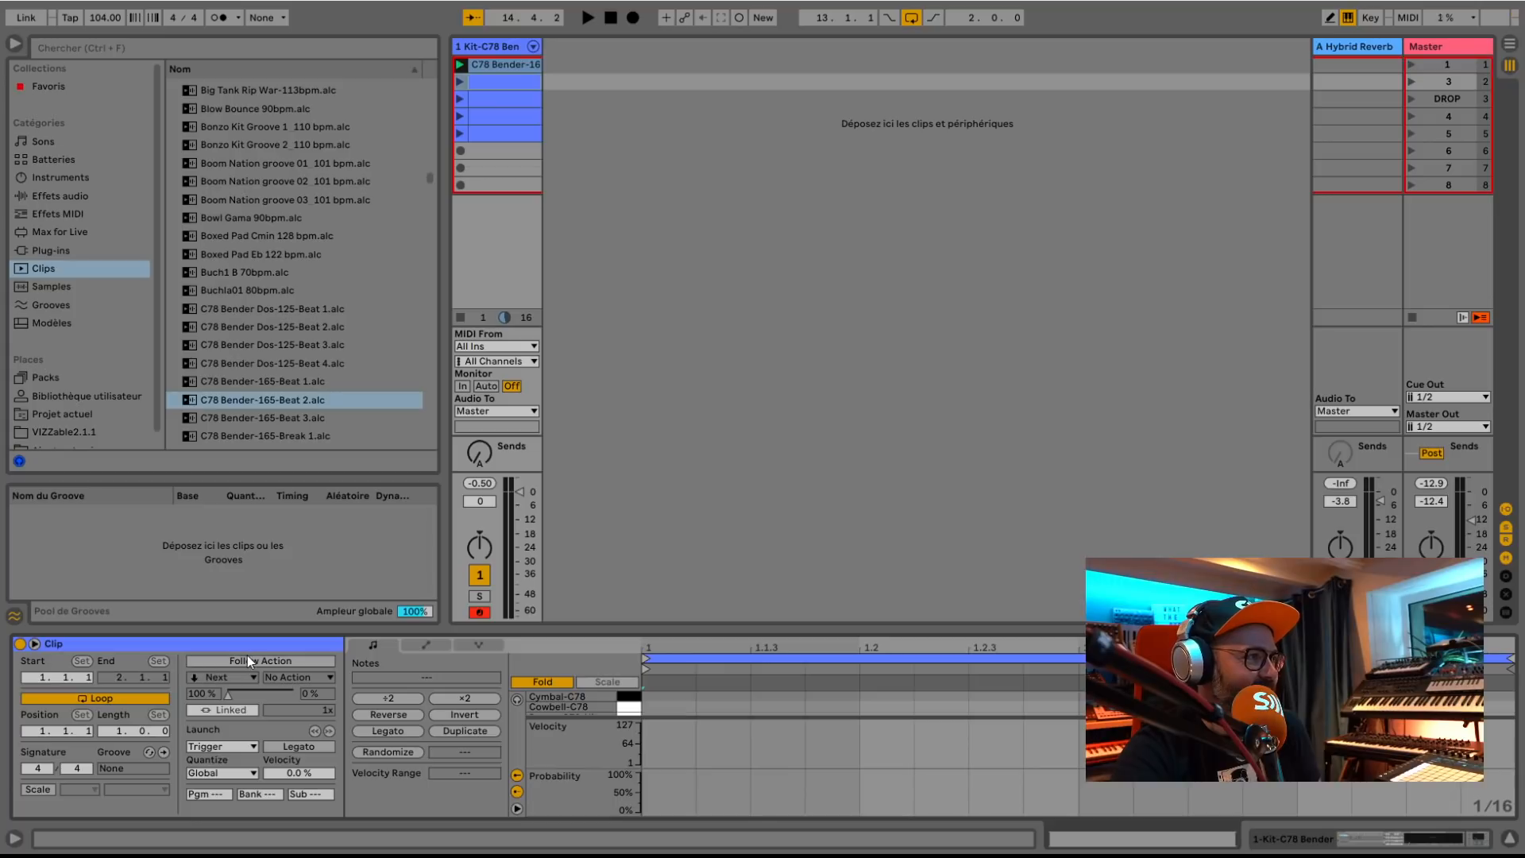
{"action": "left_click", "coordinate": [268, 661]}
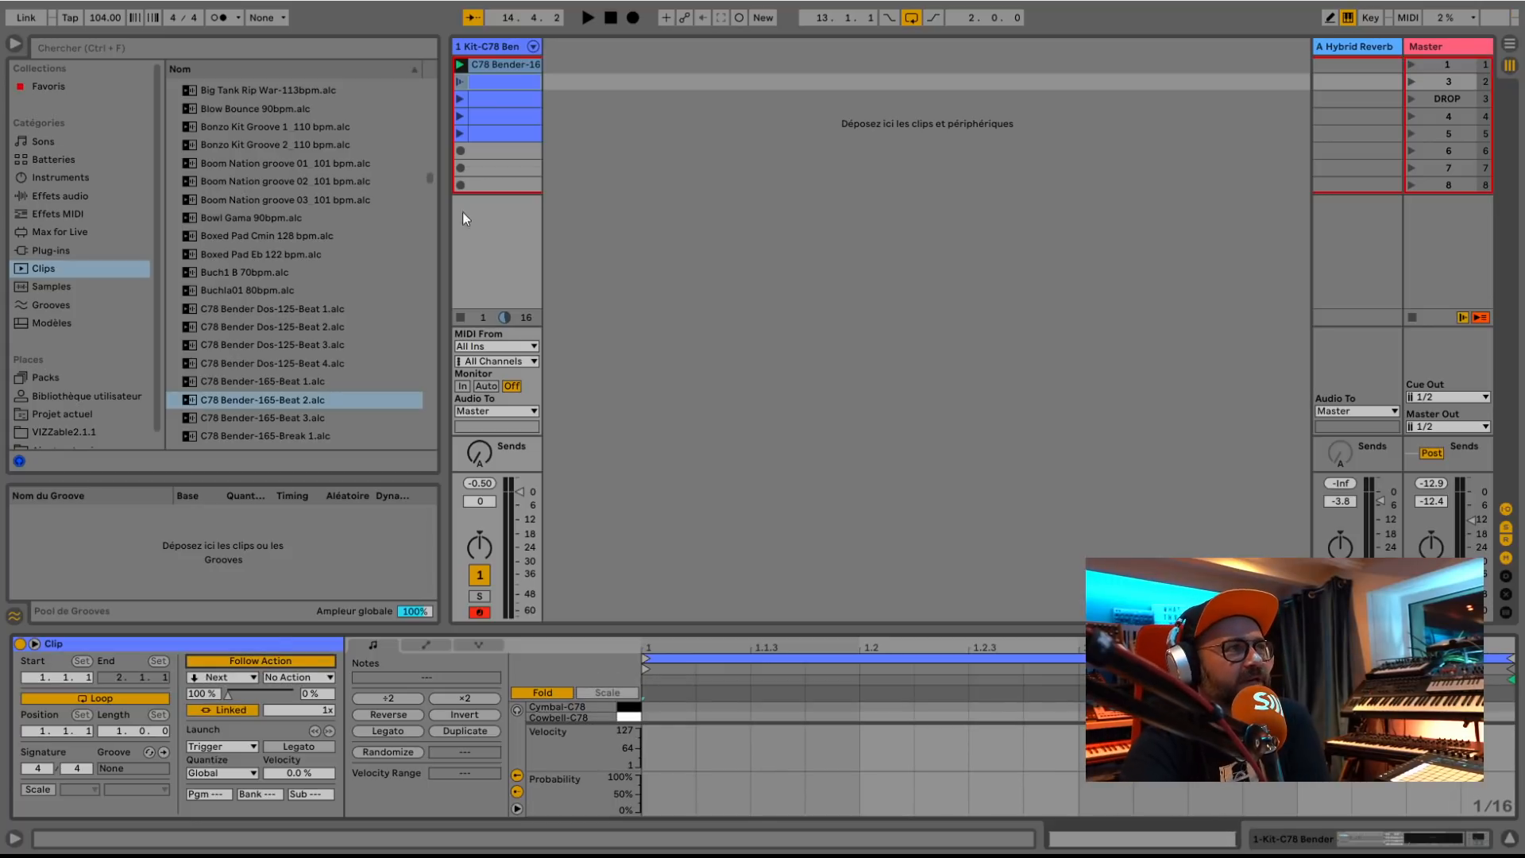
Review the available Follow Action types for the first empty clip and choose Next
{"action": "left_click", "coordinate": [512, 80]}
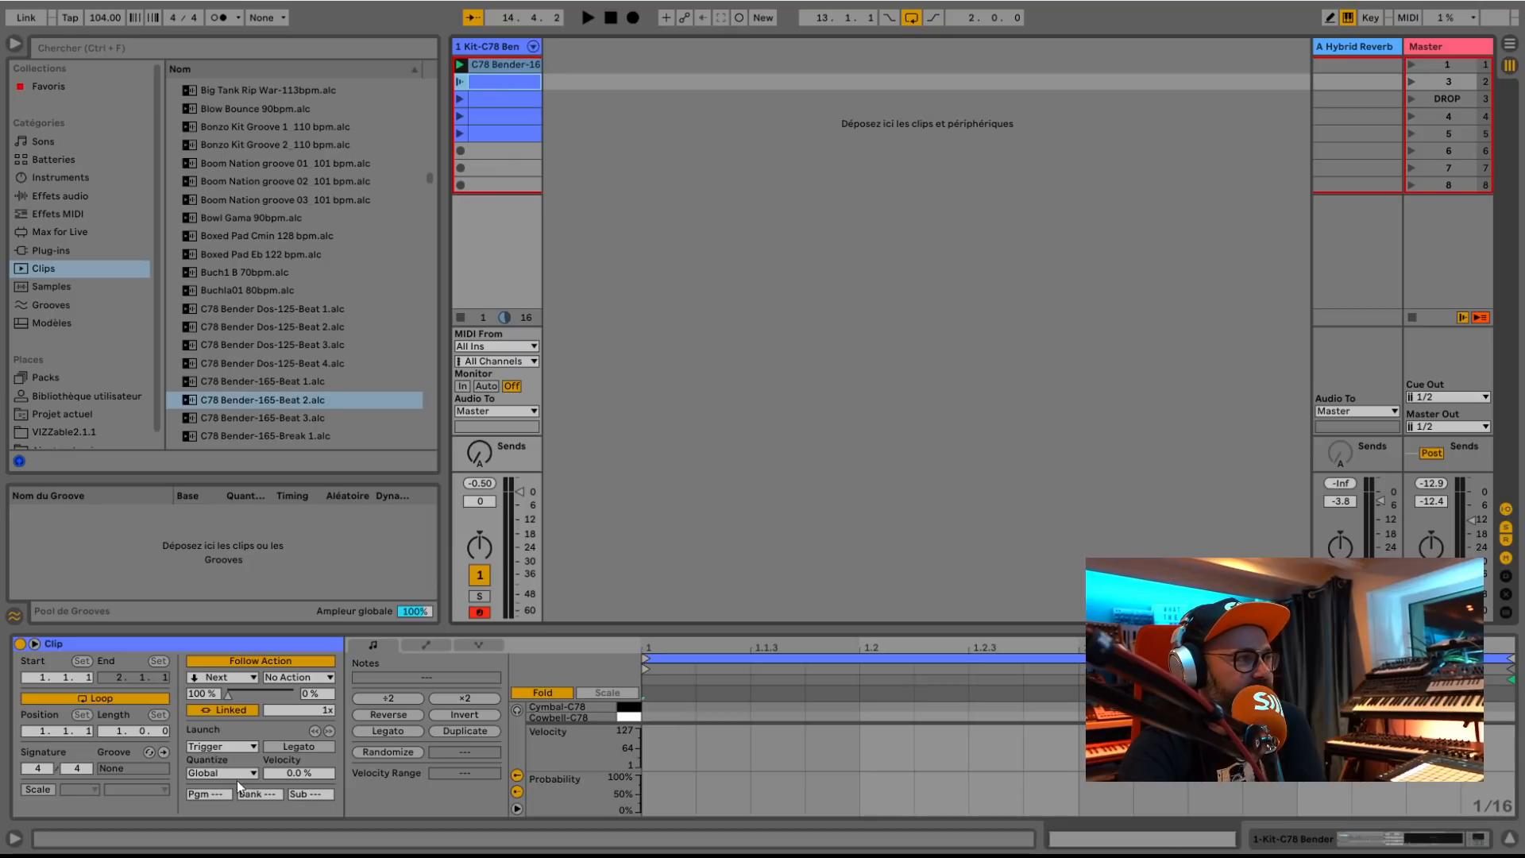
{"action": "left_click", "coordinate": [236, 678]}
{"action": "left_click", "coordinate": [236, 678]}
{"action": "left_click", "coordinate": [236, 679]}
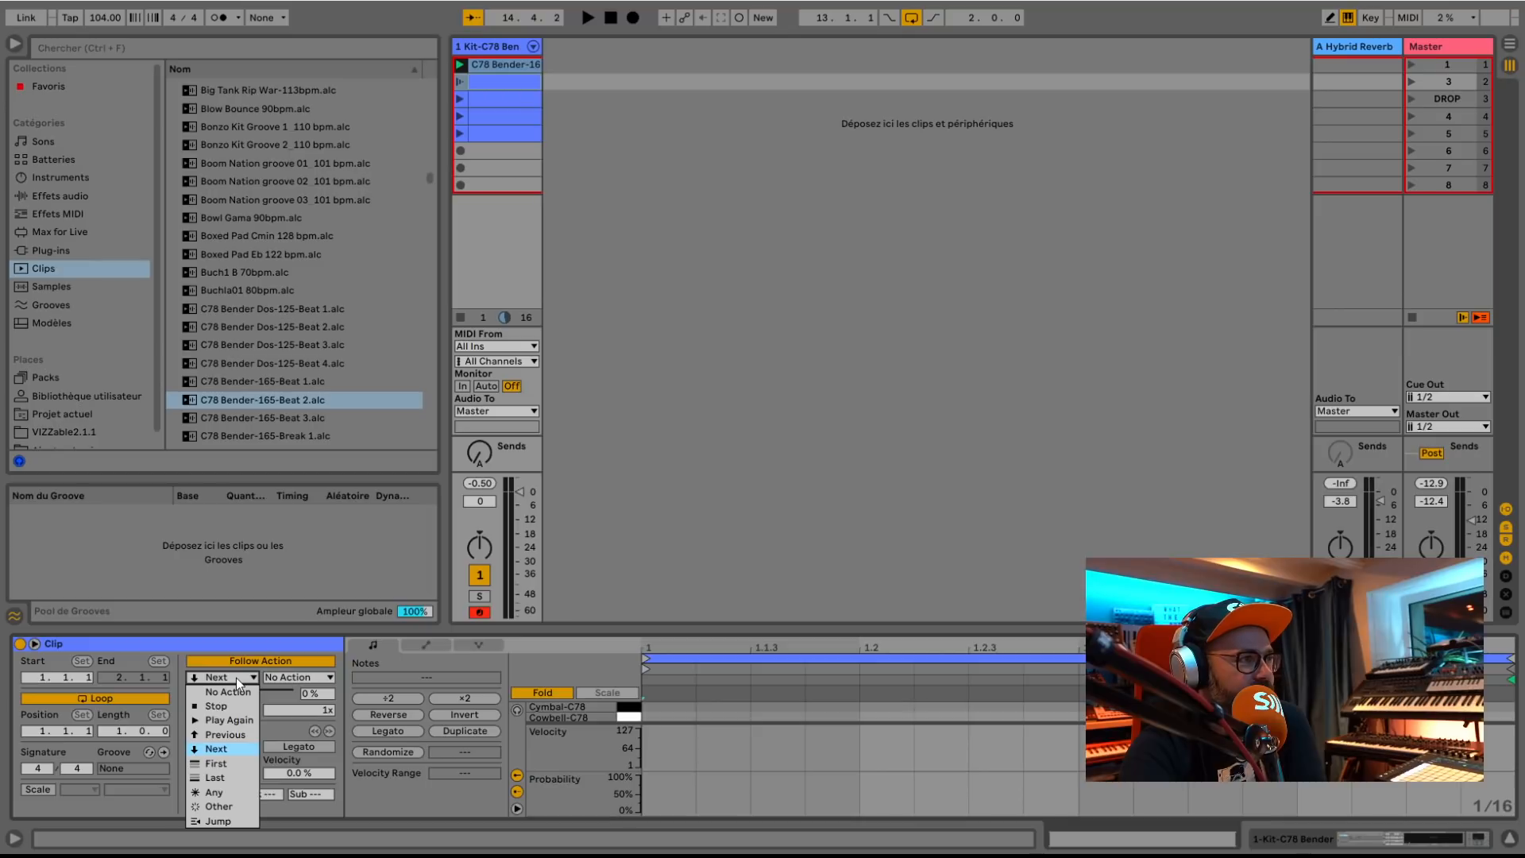
{"action": "left_click", "coordinate": [222, 750]}
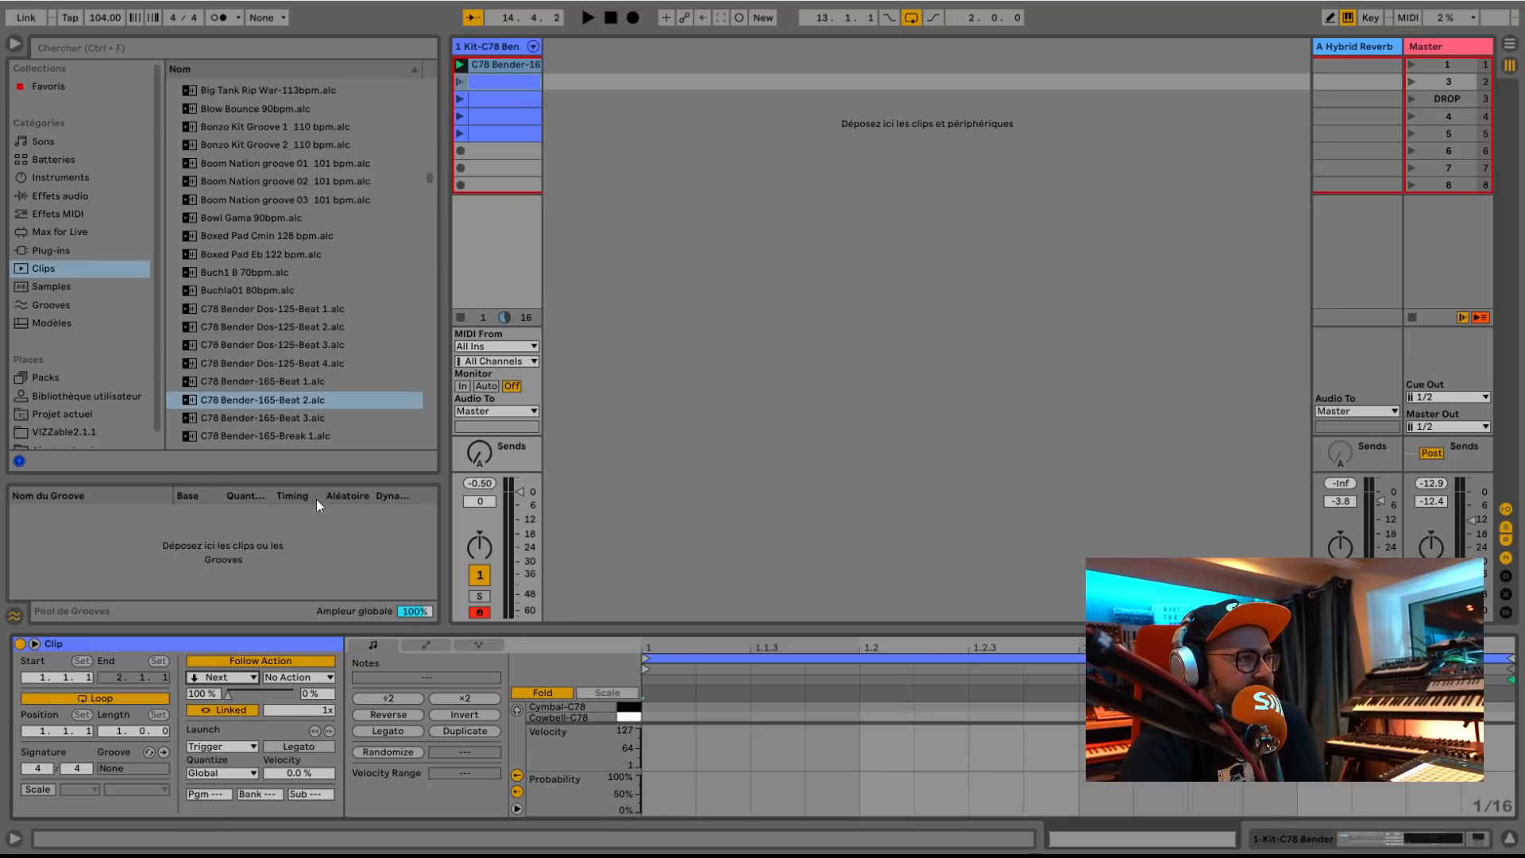
Set the first empty clip's second Follow Action to First, with chances of 59 % for Next and 41 % for First
{"action": "left_click", "coordinate": [286, 677]}
{"action": "left_click", "coordinate": [305, 681]}
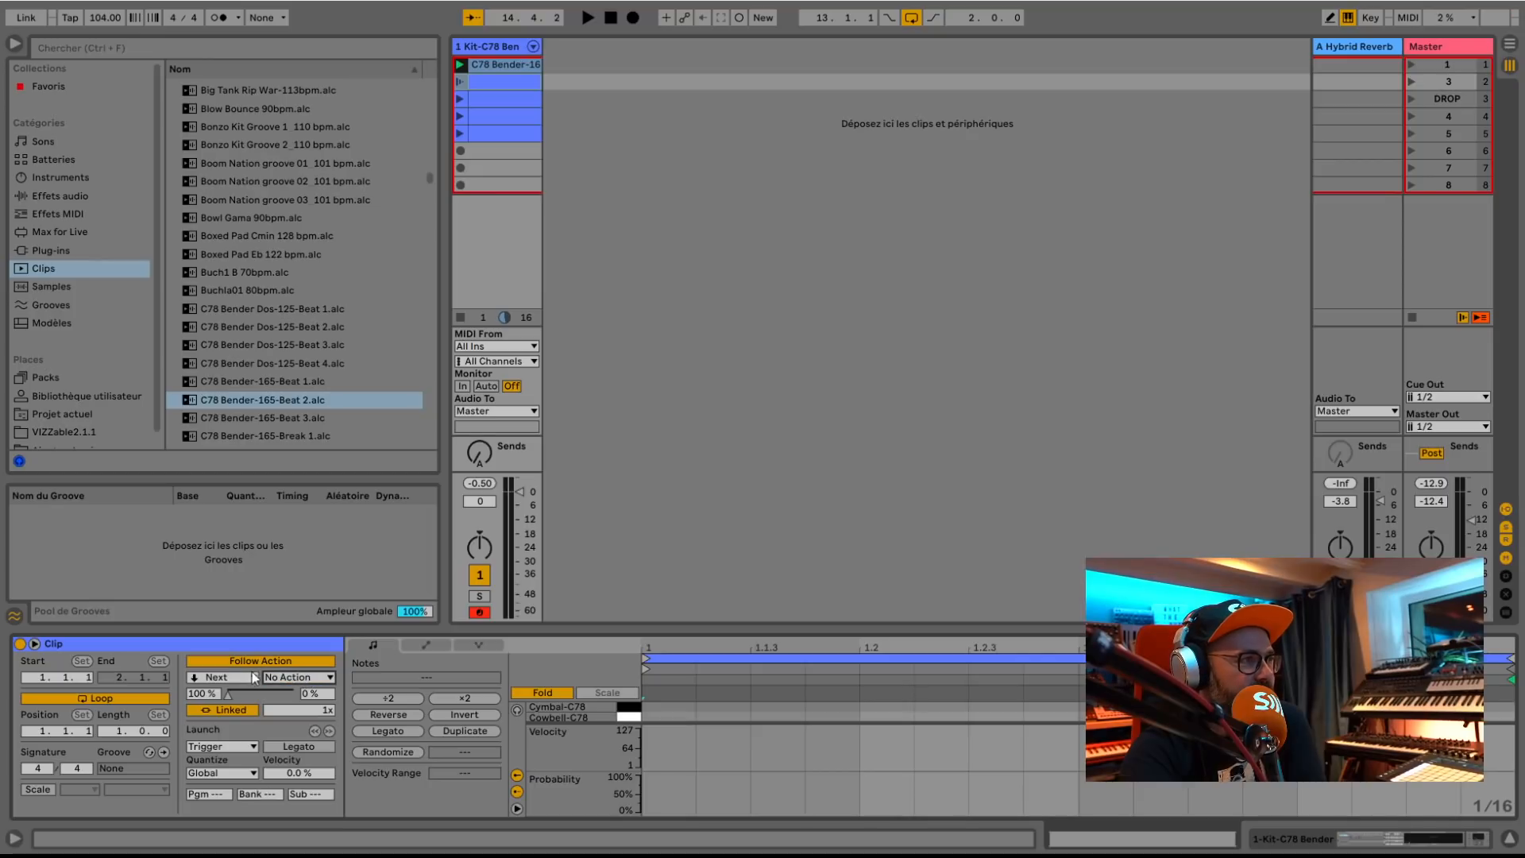
{"action": "mouse_move", "coordinate": [227, 694]}
{"action": "left_mouse_down"}
{"action": "mouse_move", "coordinate": [255, 694]}
{"action": "mouse_move", "coordinate": [223, 697]}
{"action": "left_mouse_up"}
{"action": "left_click", "coordinate": [298, 677]}
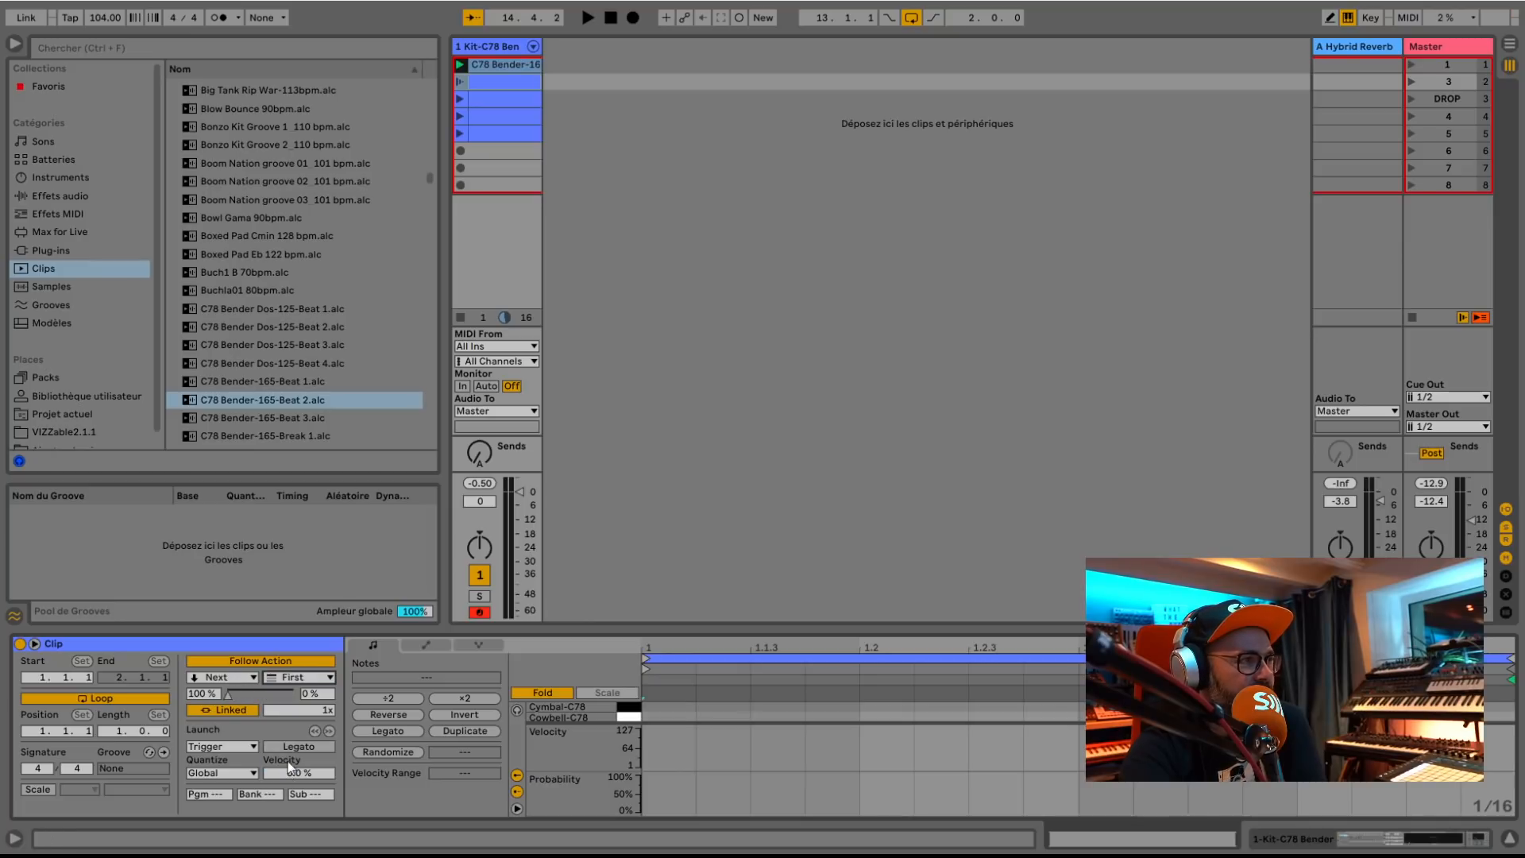
{"action": "left_click", "coordinate": [287, 762]}
{"action": "left_click_drag", "start_coordinate": [266, 695], "coordinate": [254, 695]}
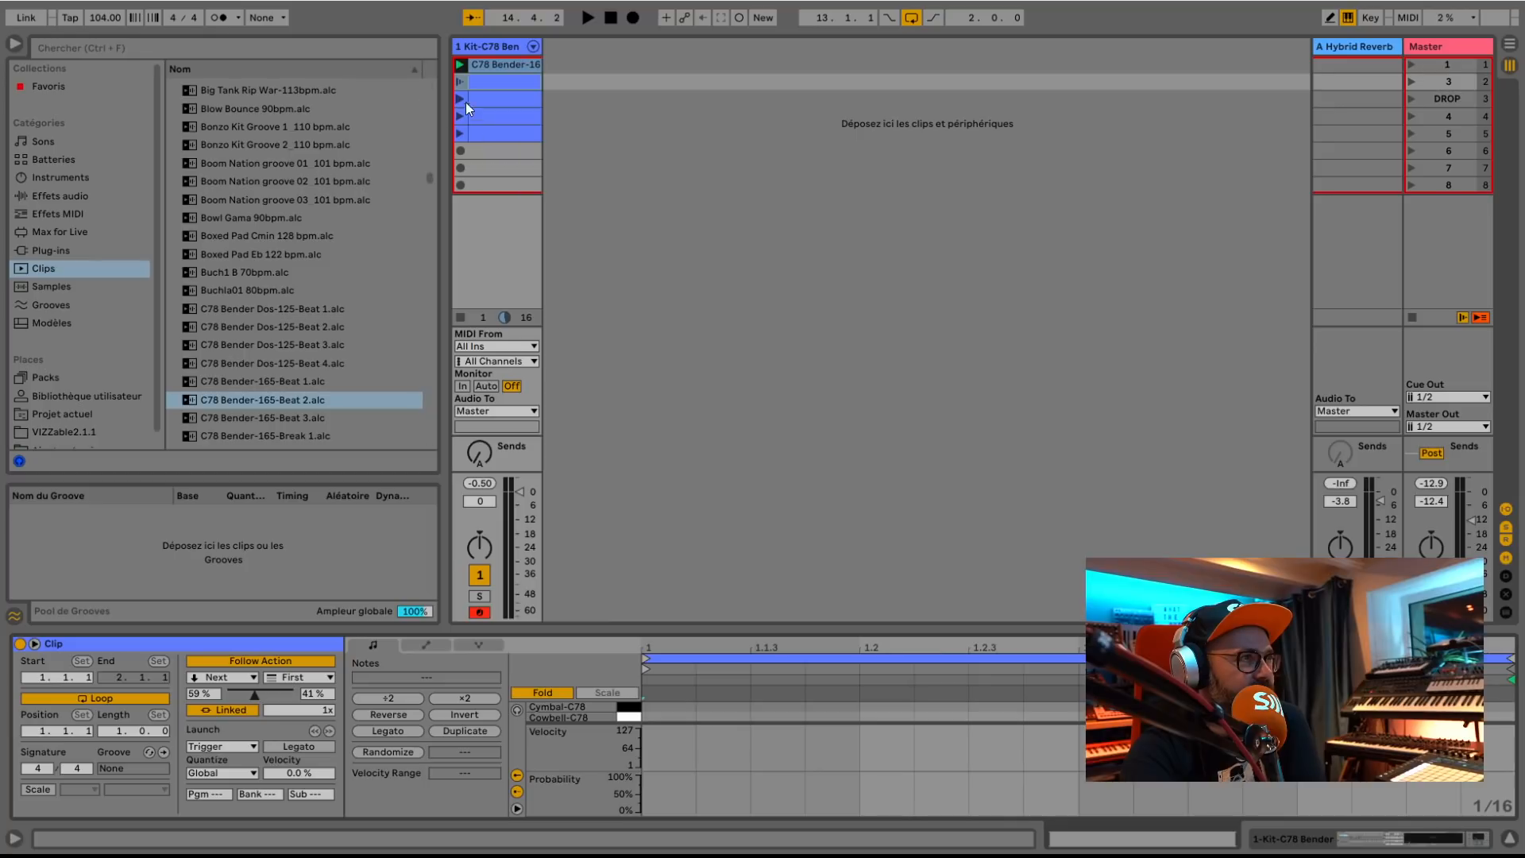
Launch the C78 Bender clip, enable its Follow Action with First as the second action, and relaunch the clip
{"action": "left_click", "coordinate": [460, 64]}
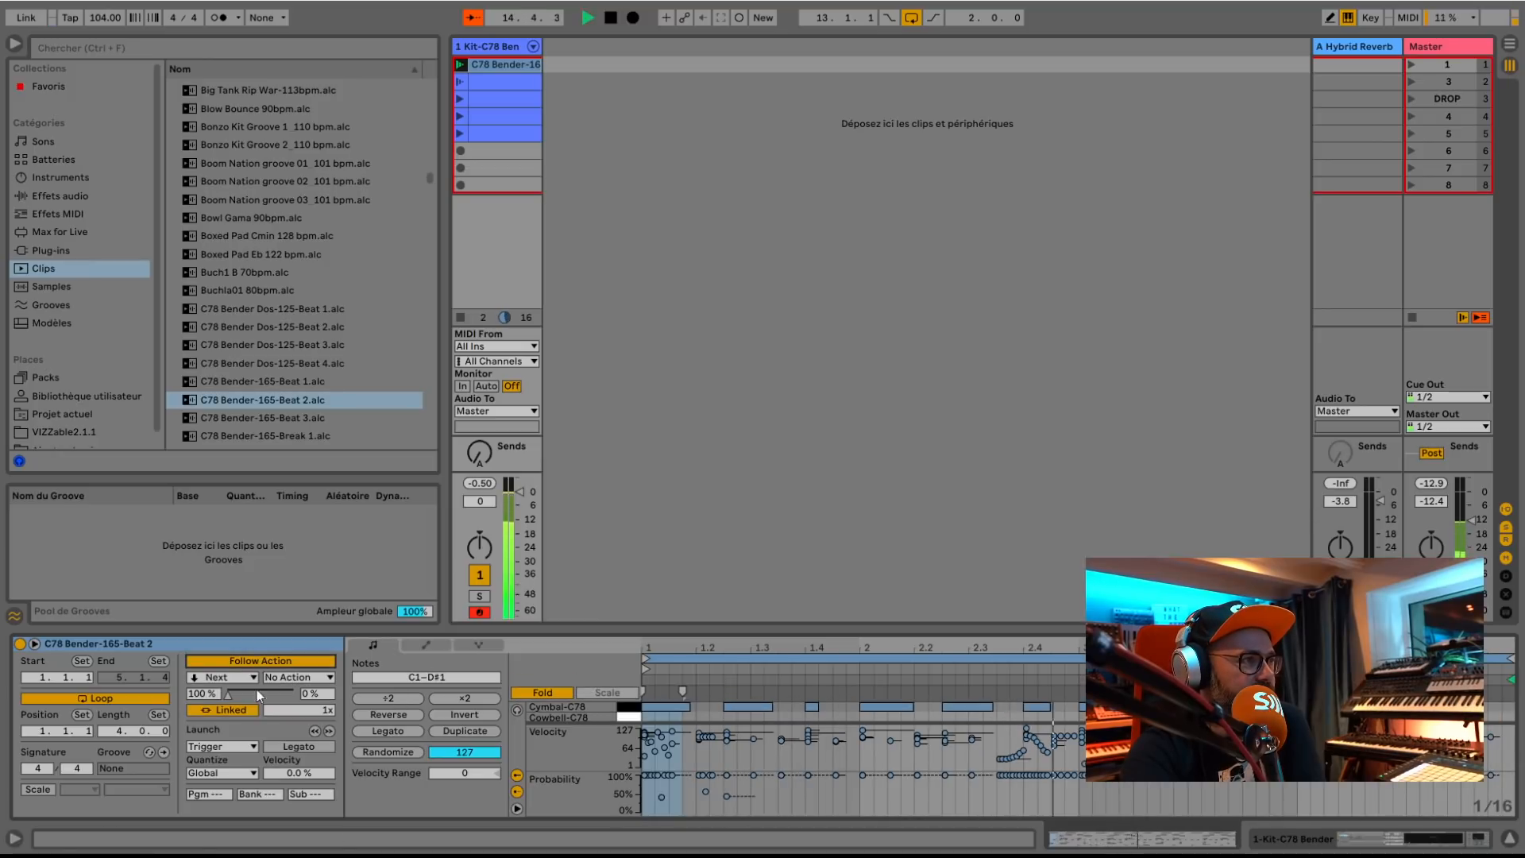
{"action": "left_click", "coordinate": [239, 661]}
{"action": "left_click", "coordinate": [286, 677]}
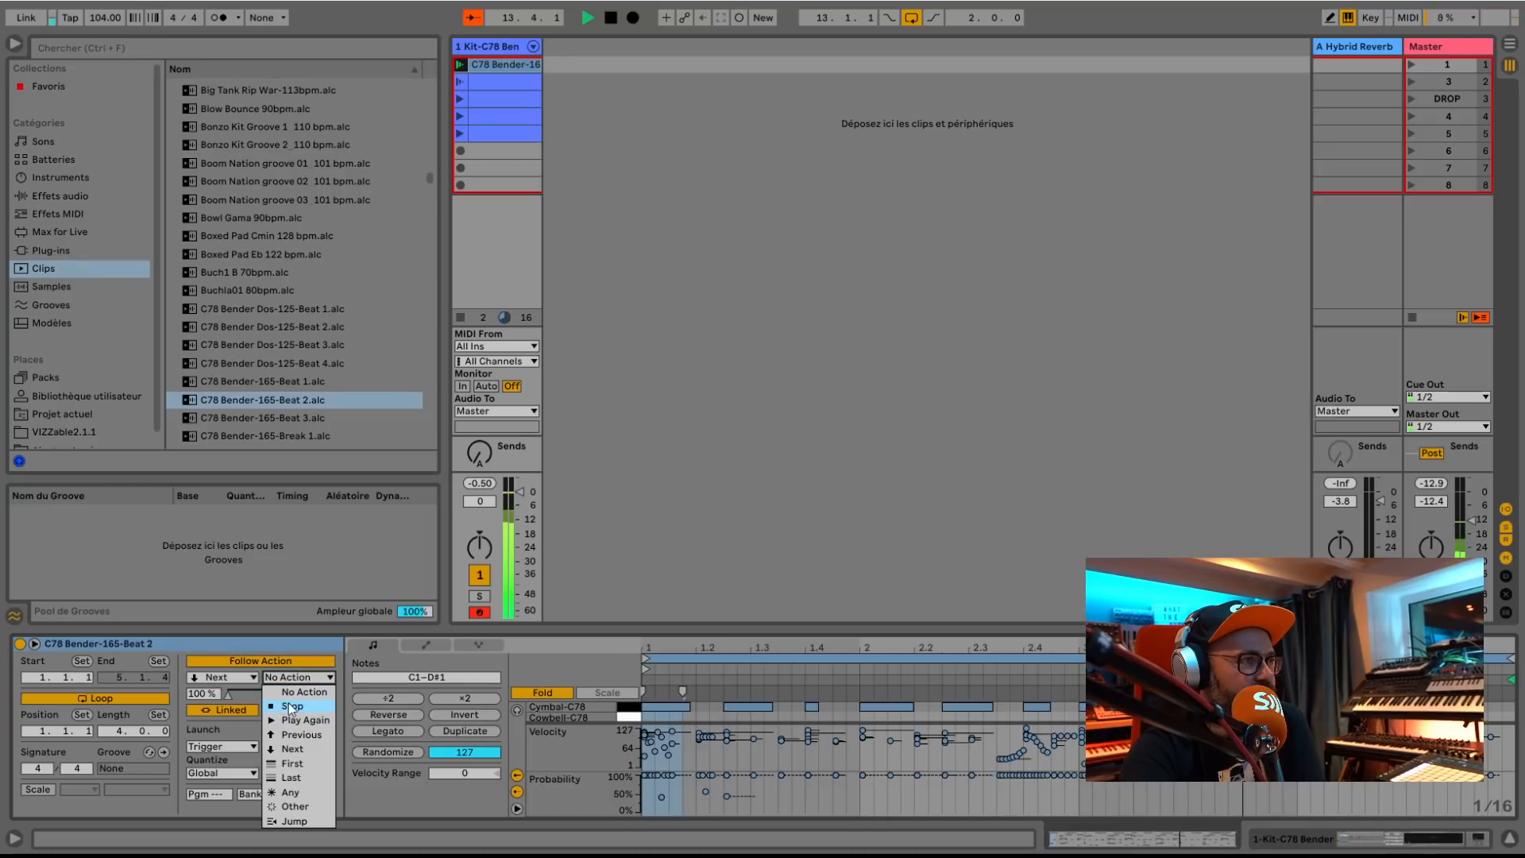
{"action": "left_click", "coordinate": [298, 764]}
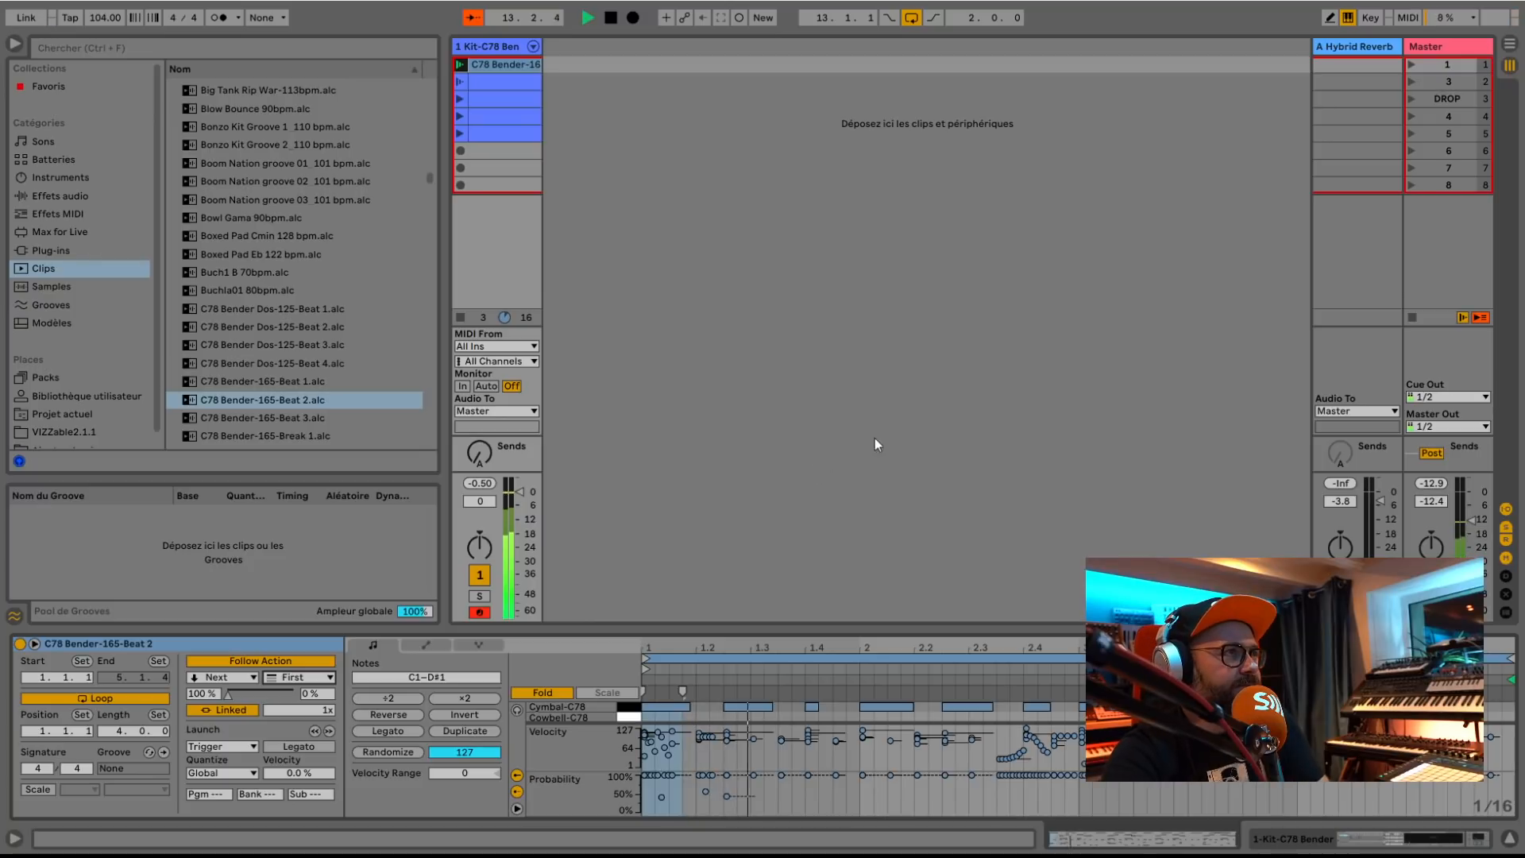
{"action": "left_click", "coordinate": [460, 64]}
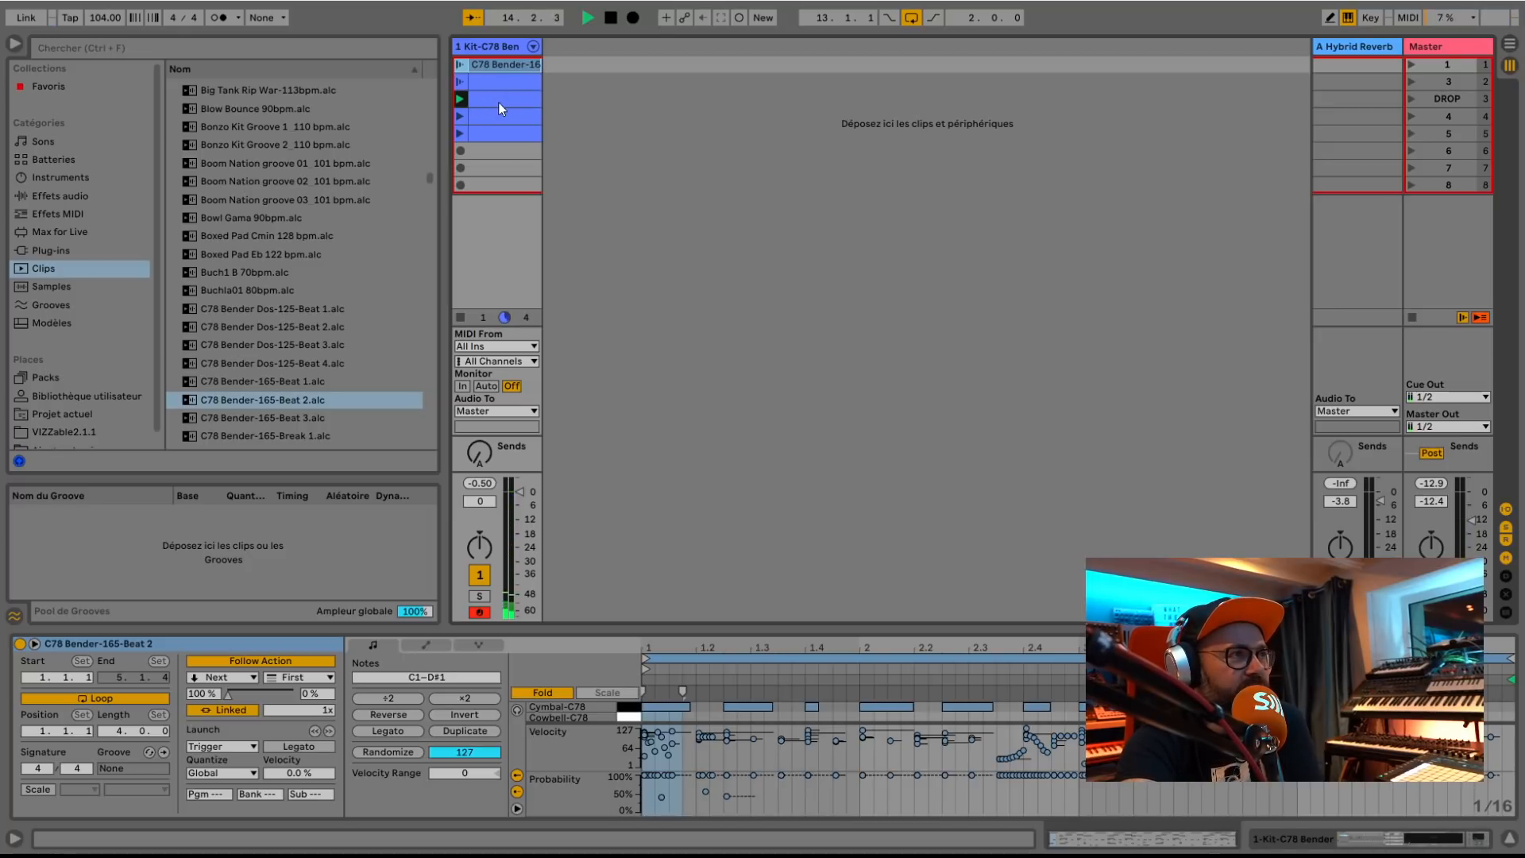
Enable the Follow Action of scene 1 with Other as the first action, at chances of 53 % and 47 %
{"action": "left_click", "coordinate": [699, 102]}
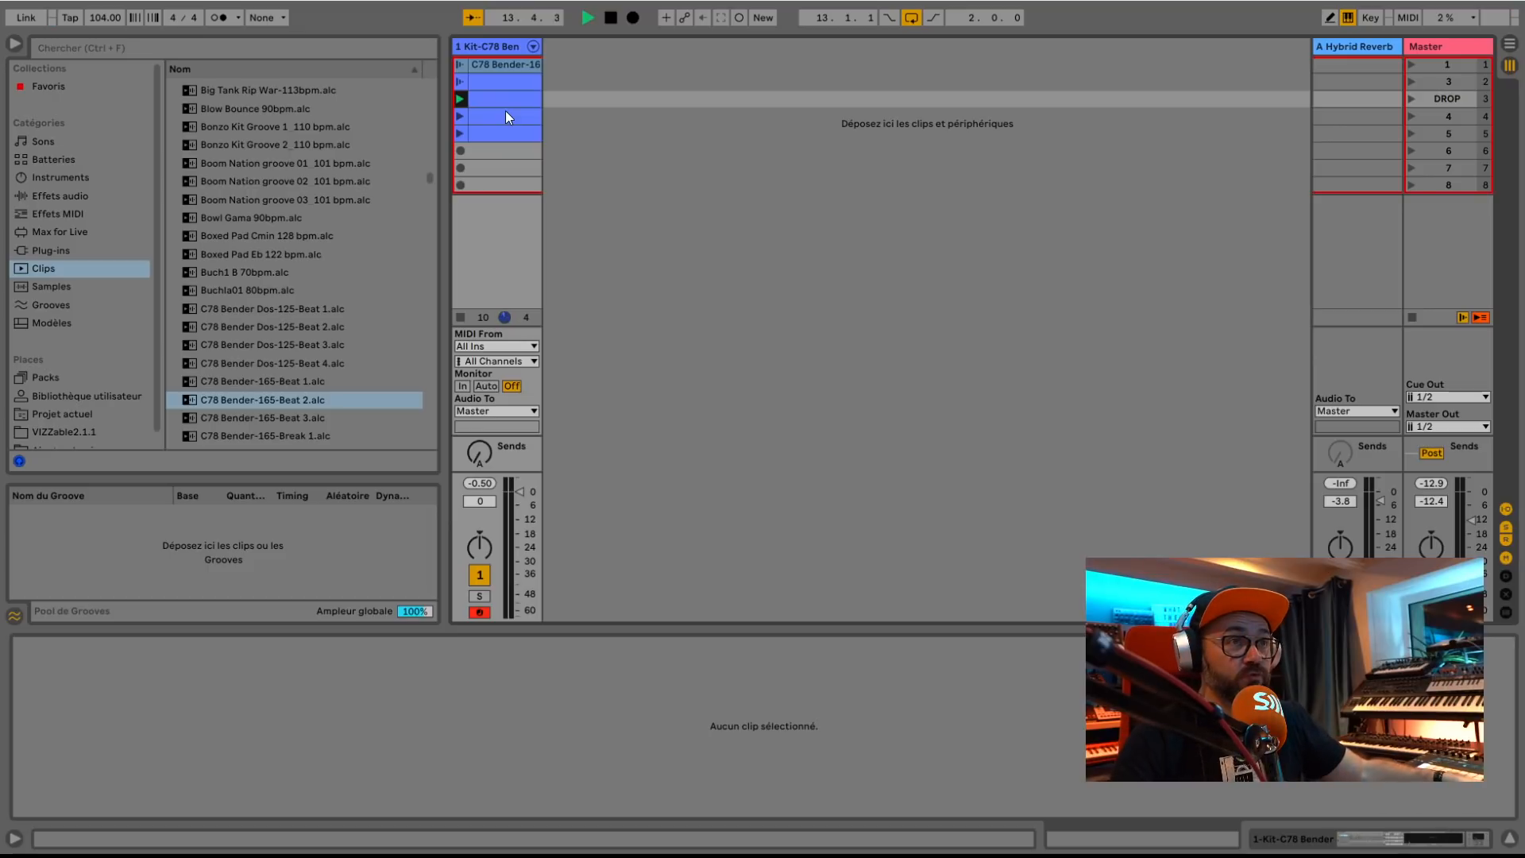
{"action": "left_click", "coordinate": [1436, 61]}
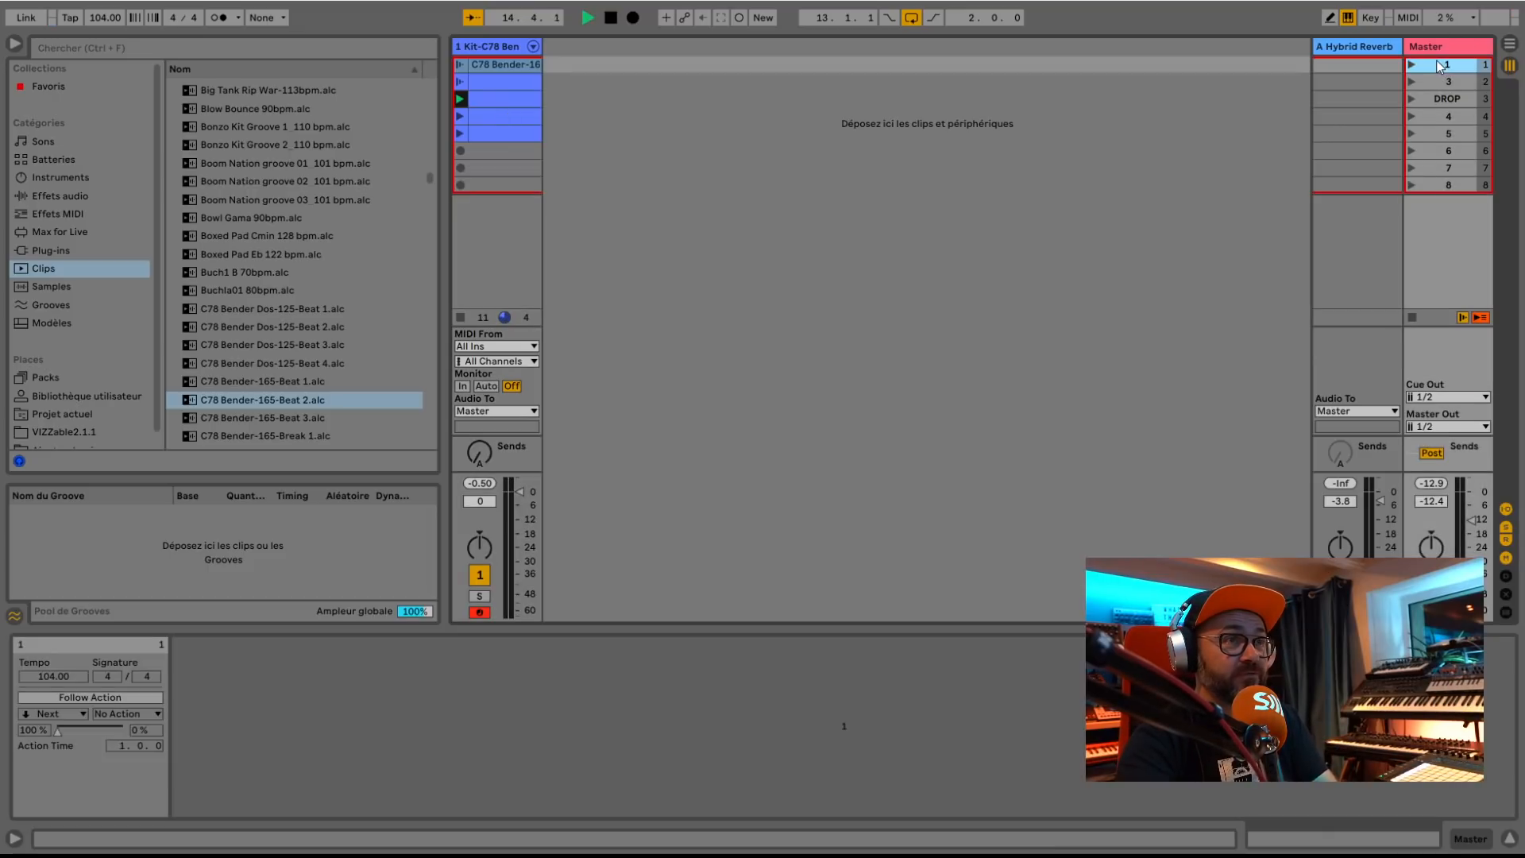
{"action": "right_click", "coordinate": [1436, 62]}
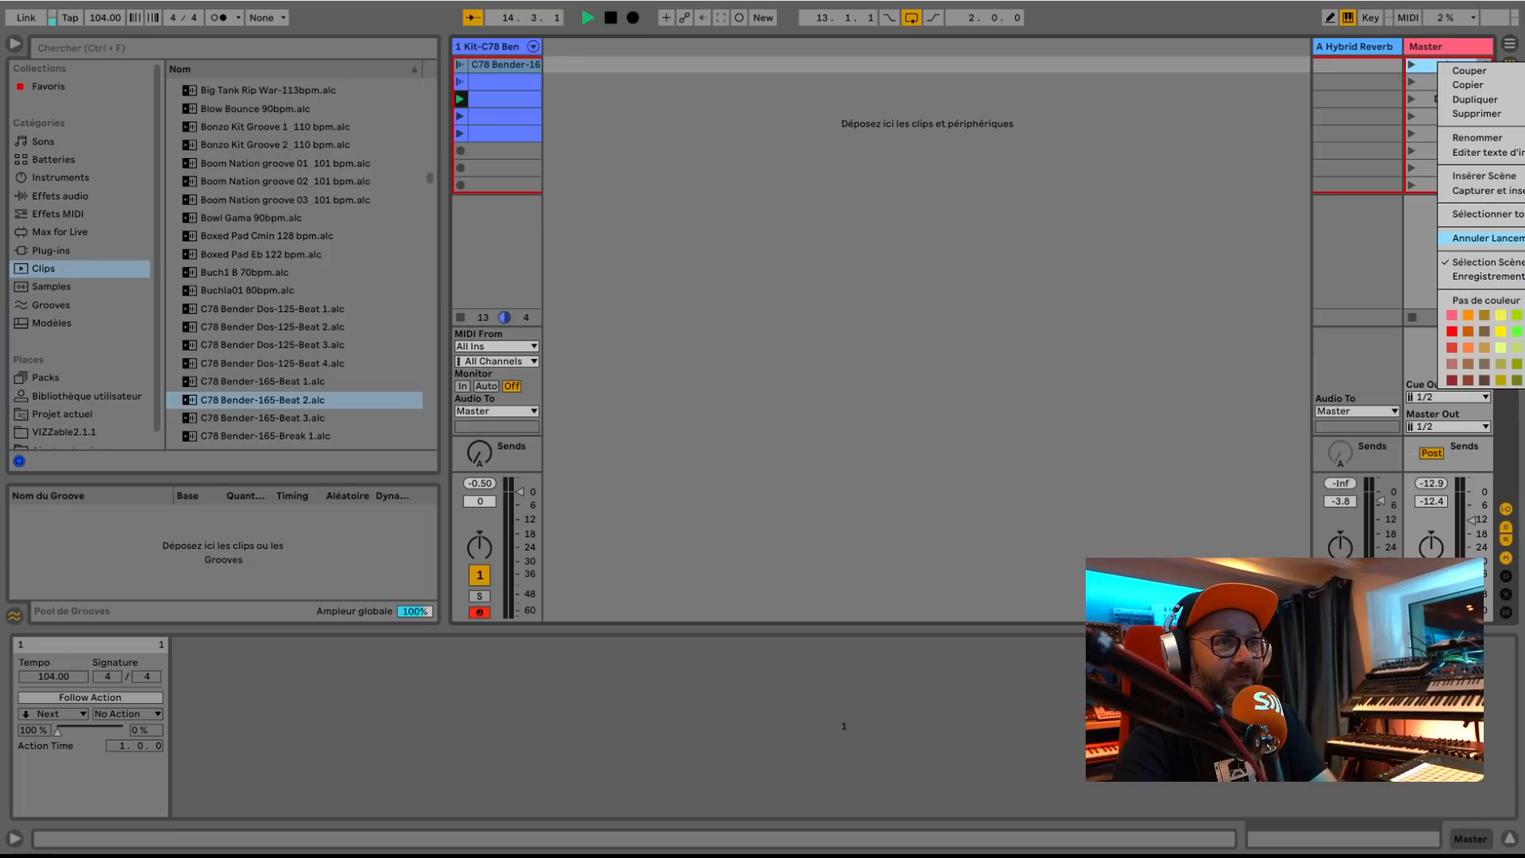
{"action": "left_click", "coordinate": [1420, 70]}
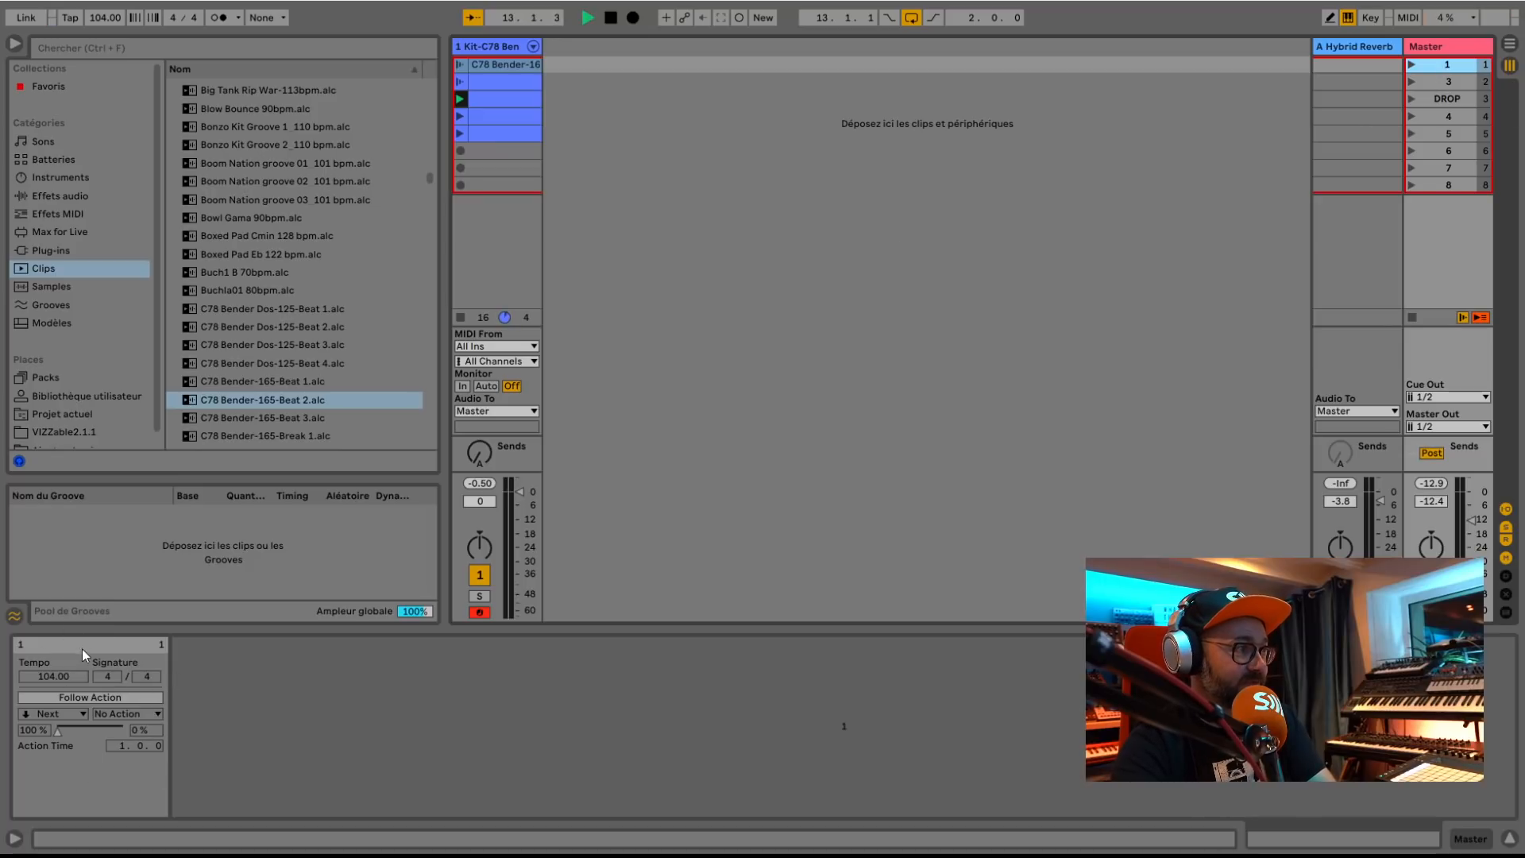
{"action": "left_click", "coordinate": [81, 697]}
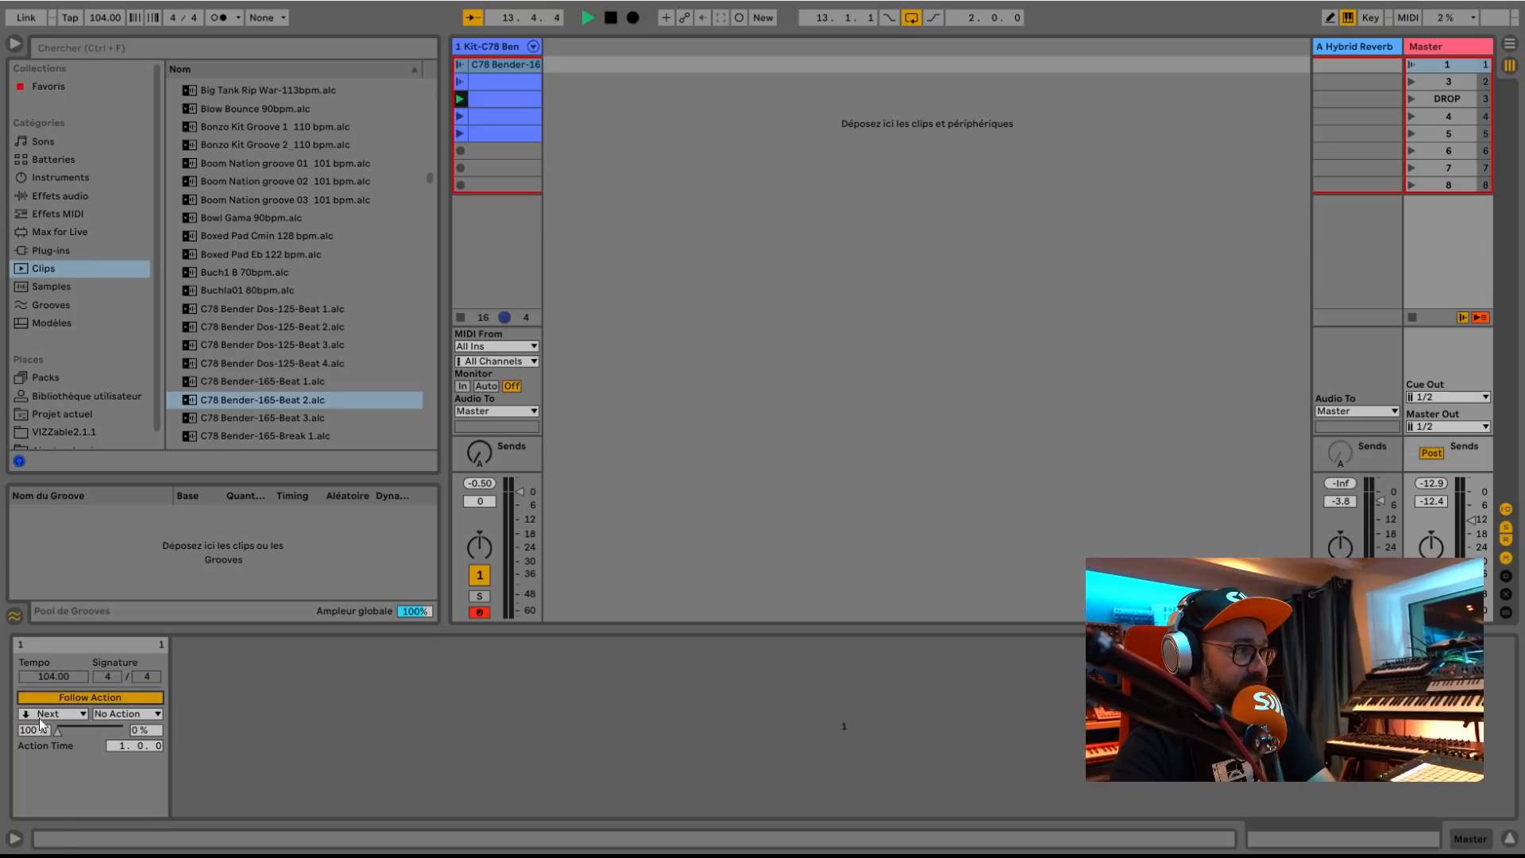
{"action": "left_click_drag", "start_coordinate": [57, 731], "coordinate": [86, 730]}
{"action": "left_click", "coordinate": [63, 713]}
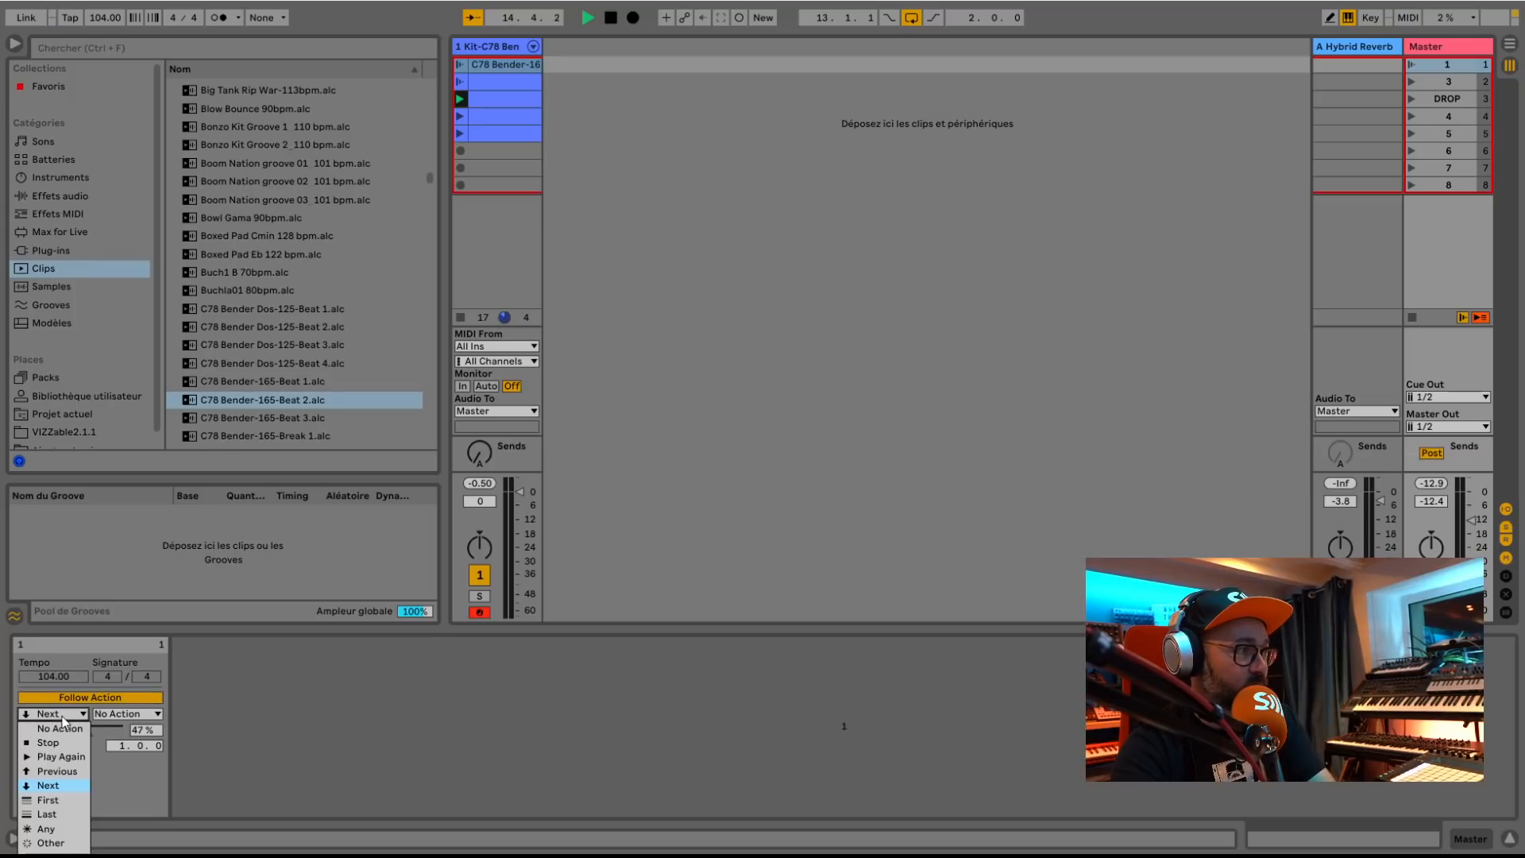
{"action": "left_click", "coordinate": [49, 844]}
{"action": "left_click", "coordinate": [127, 713]}
{"action": "left_click", "coordinate": [42, 784]}
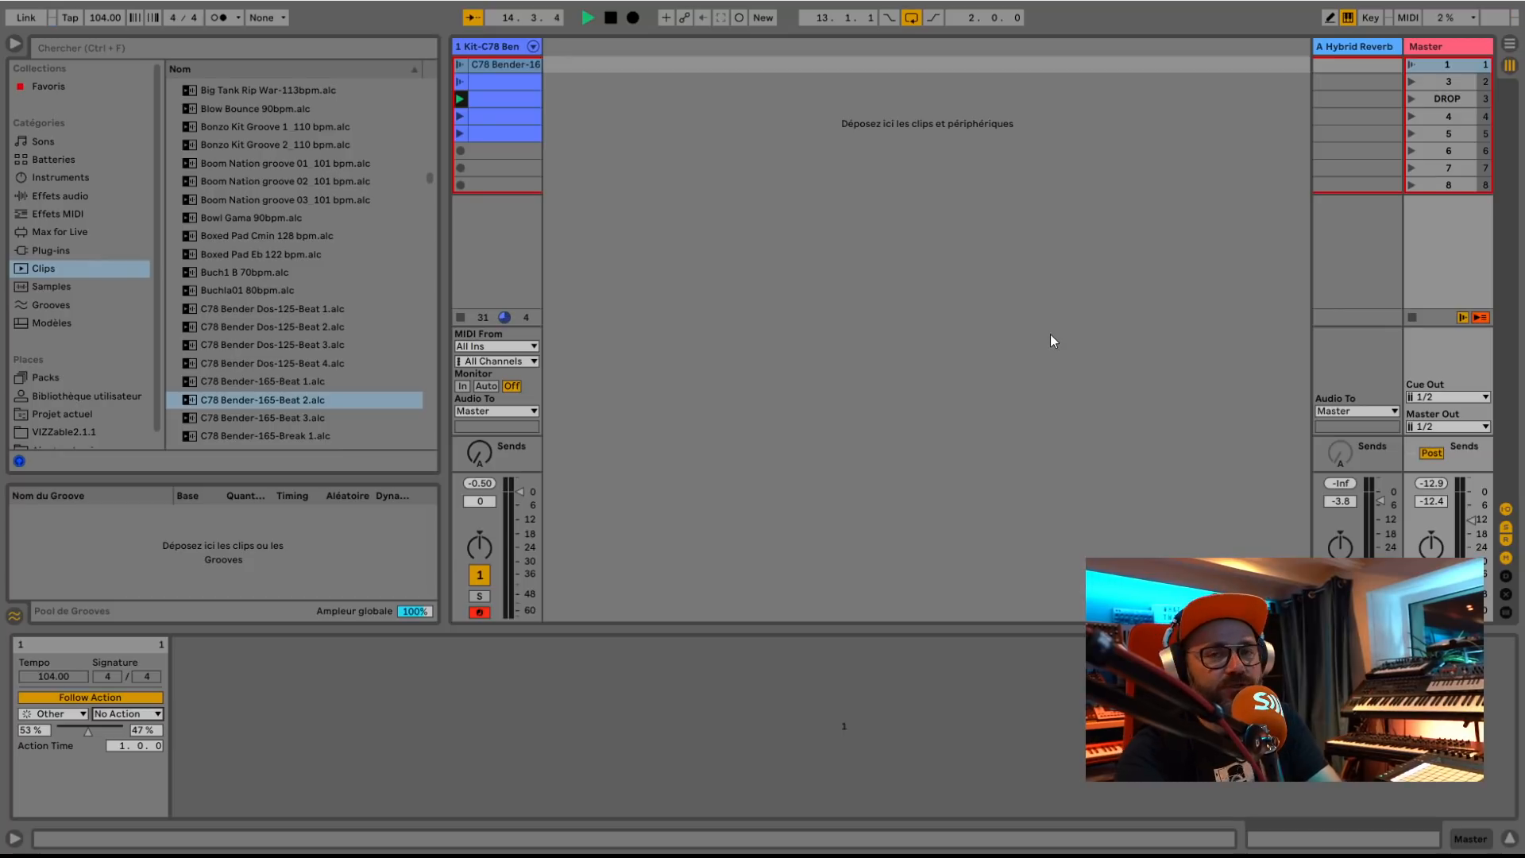
Select the empty clip in the third slot of the drum kit track and stop playback
{"action": "right_click", "coordinate": [507, 100]}
{"action": "left_click", "coordinate": [984, 278]}
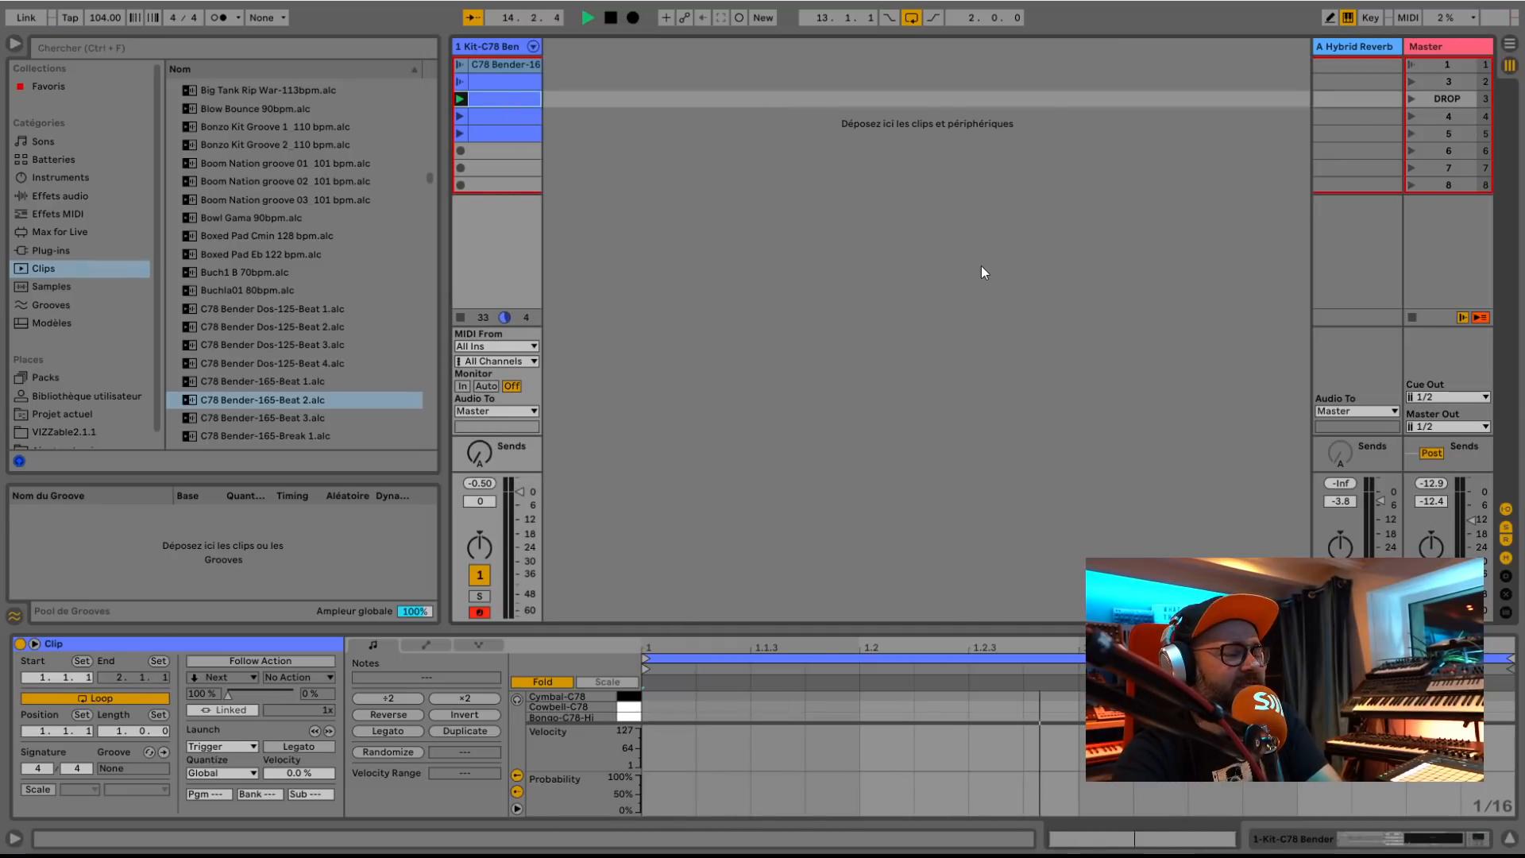
{"action": "key", "text": "space"}
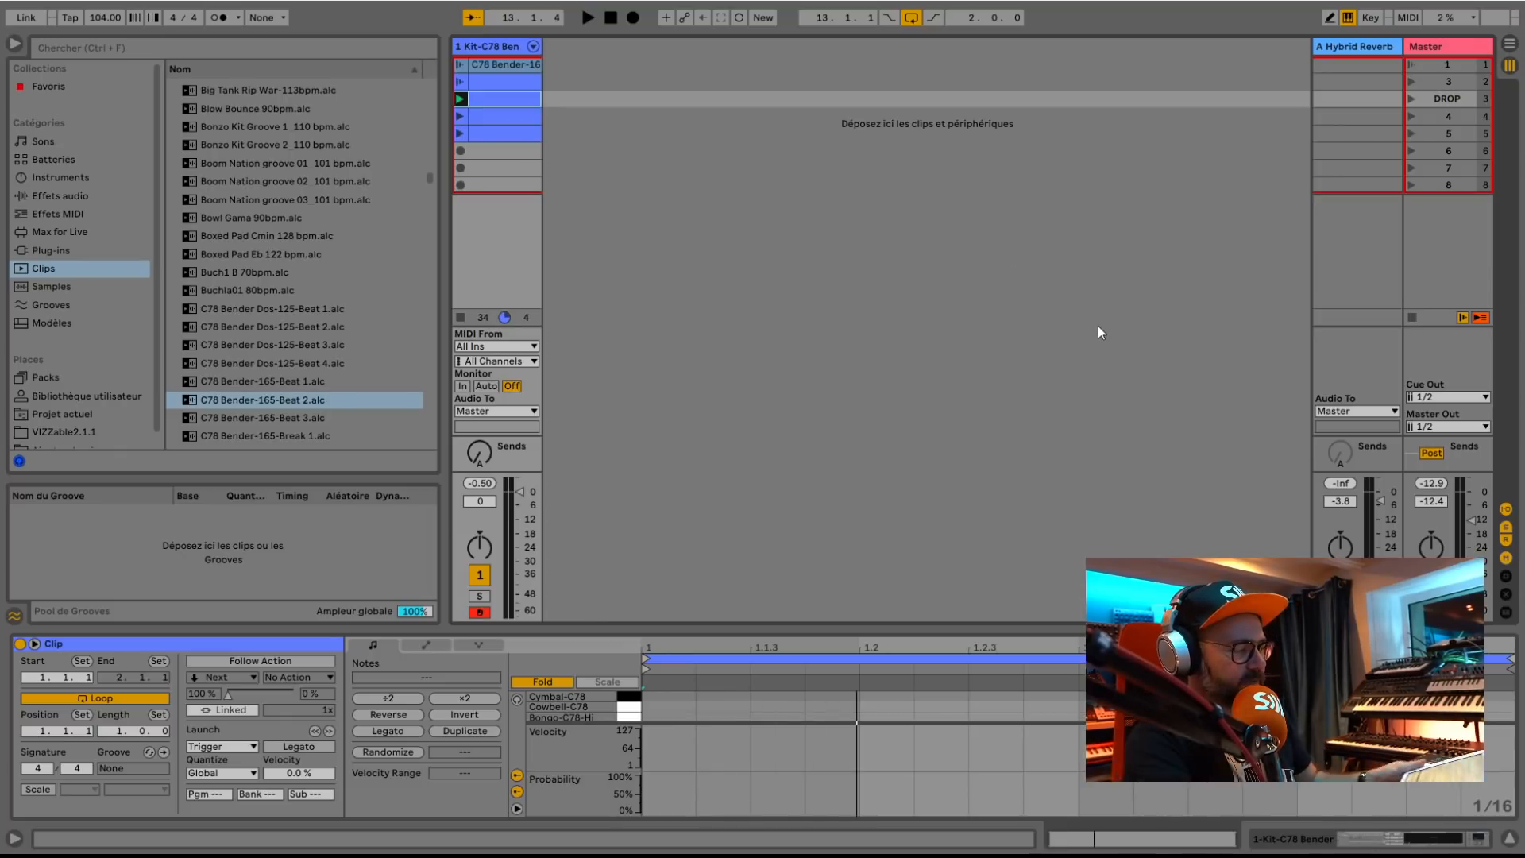
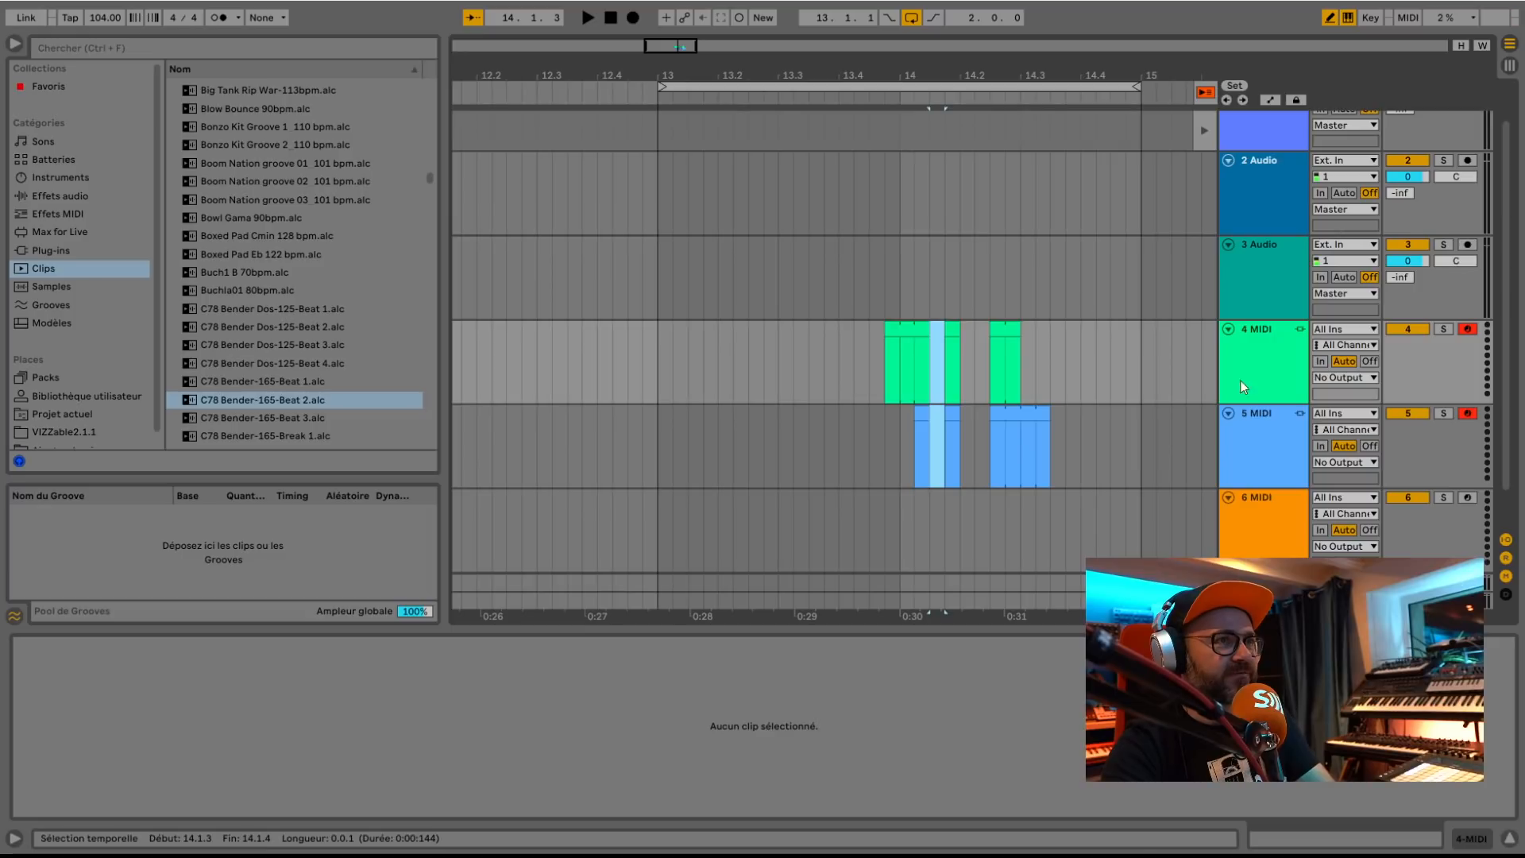
Unlink the tracks 4 MIDI and 5 MIDI in the arrangement
{"action": "left_click", "coordinate": [1257, 434]}
{"action": "right_click", "coordinate": [1255, 433]}
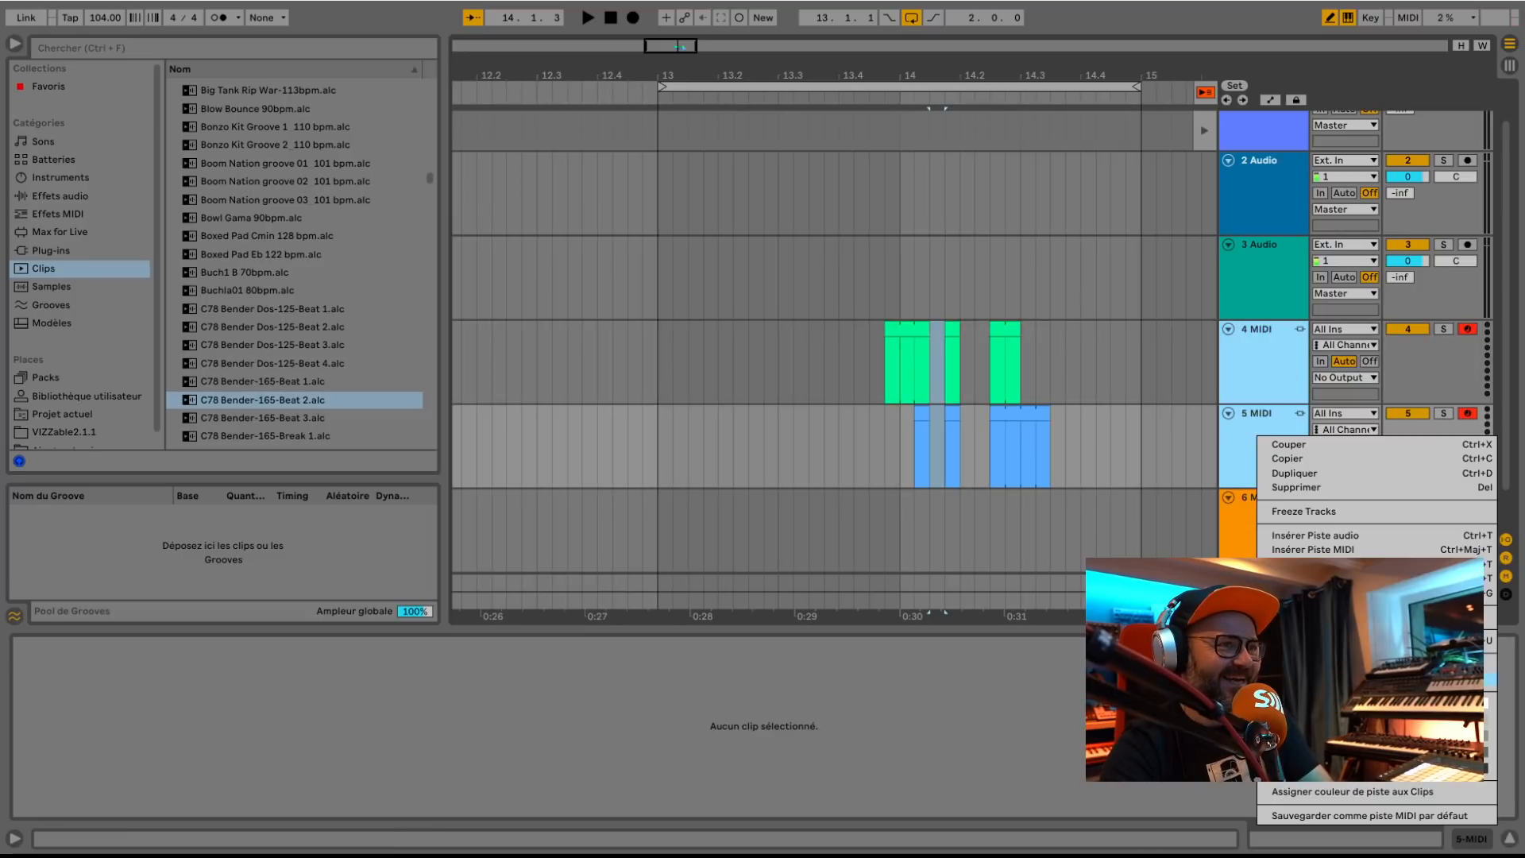
{"action": "left_click", "coordinate": [1176, 495]}
{"action": "left_click_drag", "start_coordinate": [778, 318], "coordinate": [1109, 484]}
{"action": "left_click", "coordinate": [1109, 485]}
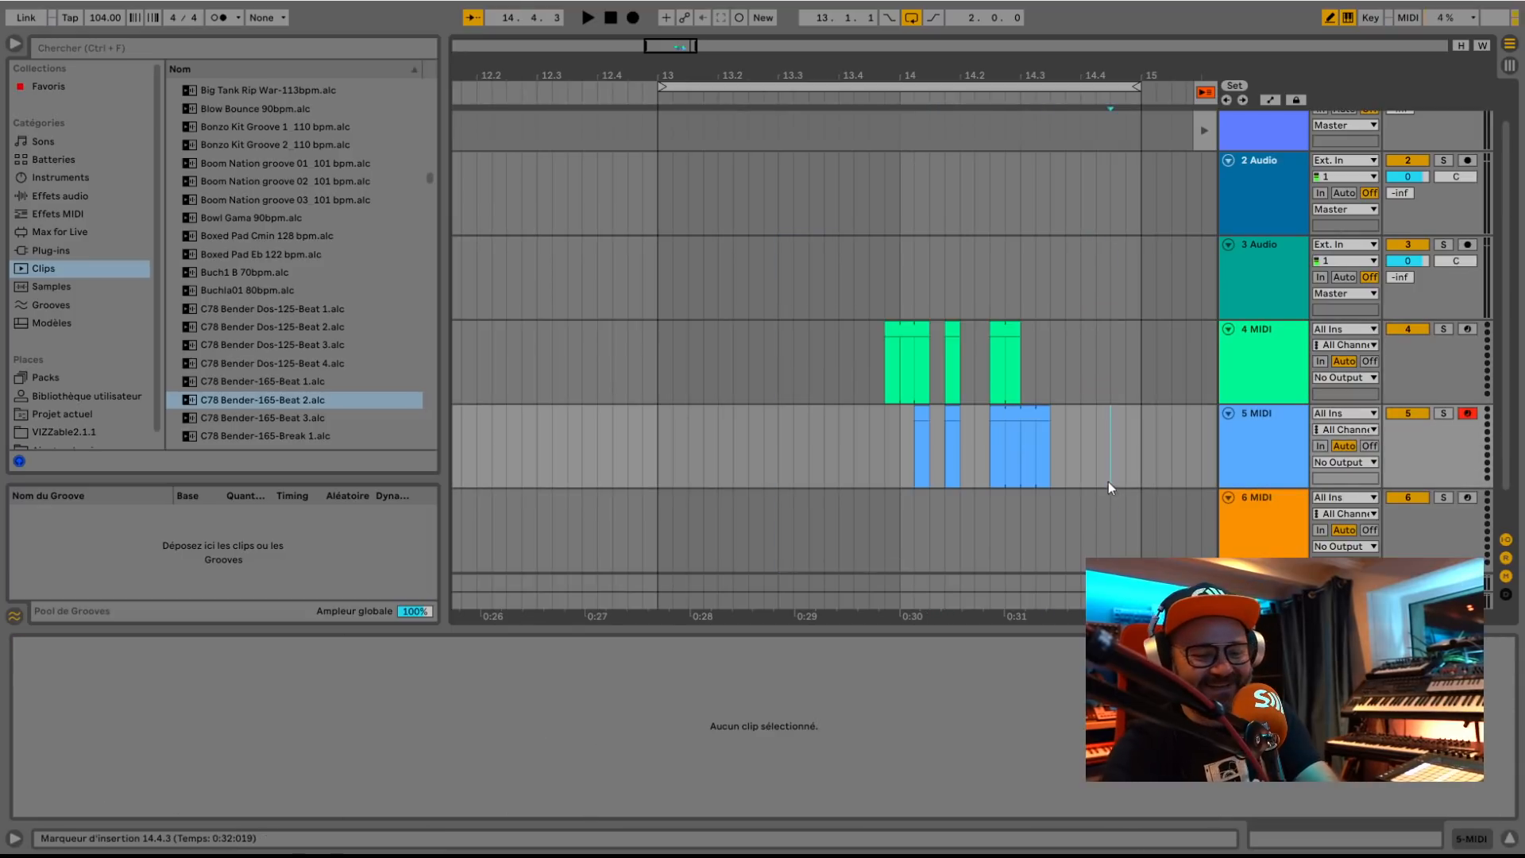
Delete all existing clips around bar 14 from the 4 MIDI and 5 MIDI tracks
{"action": "left_click", "coordinate": [869, 355]}
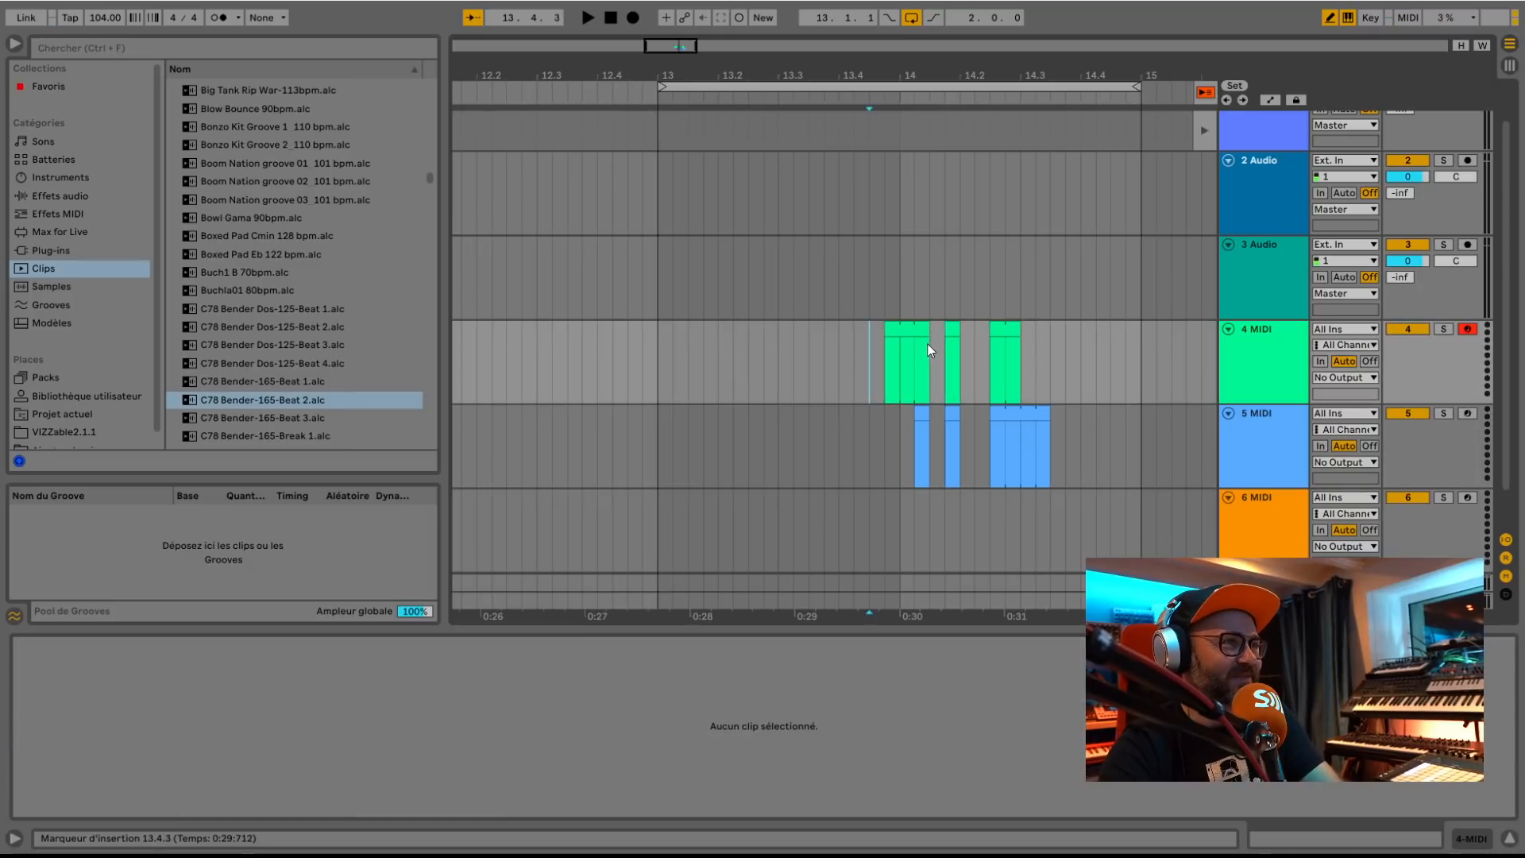
{"action": "left_click", "coordinate": [888, 336]}
{"action": "left_click_drag", "start_coordinate": [872, 331], "coordinate": [1080, 341]}
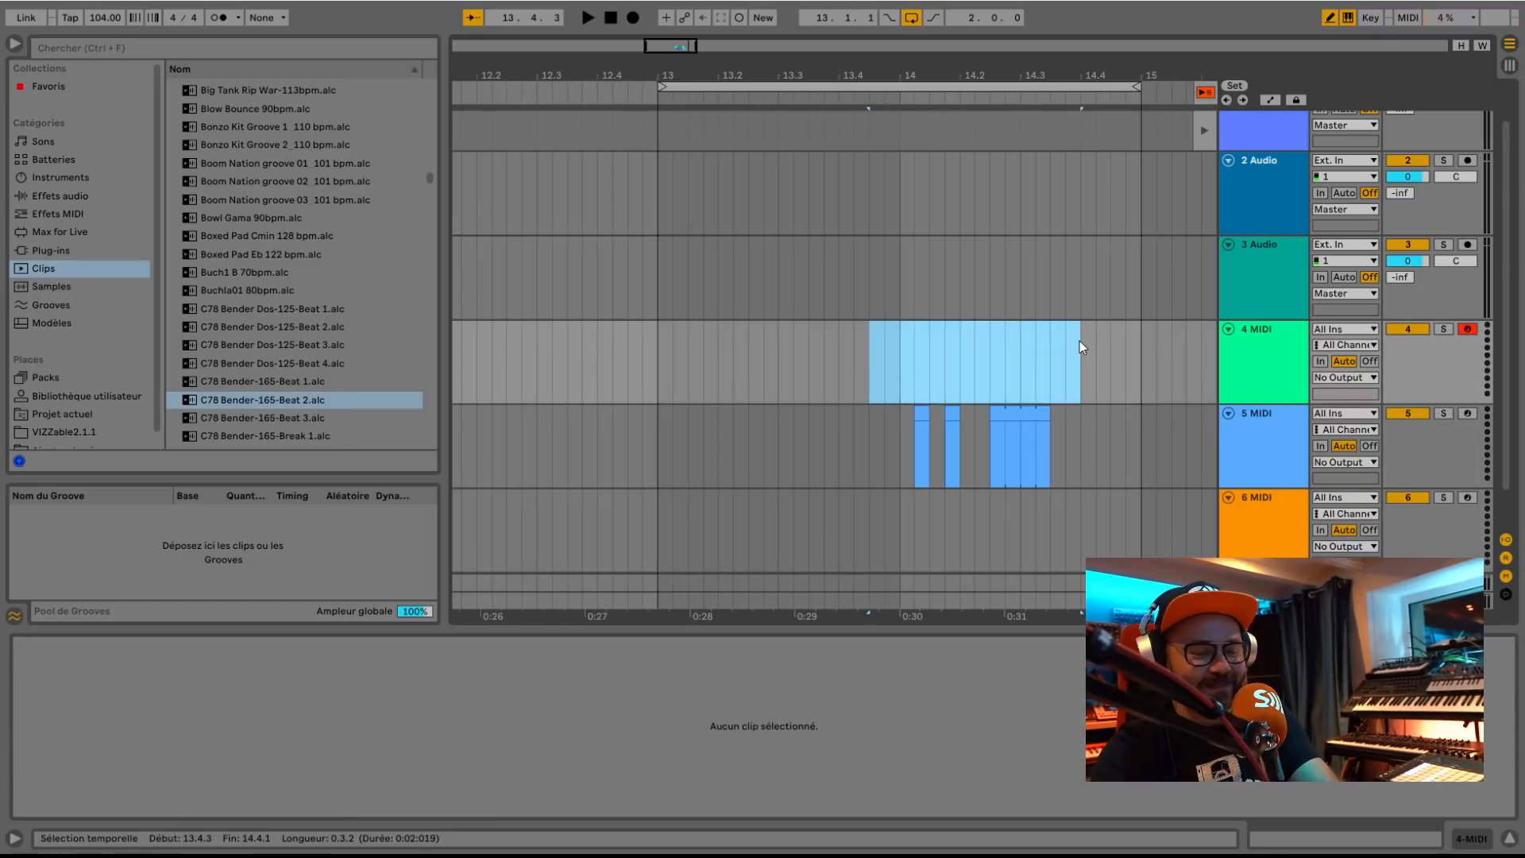
{"action": "key", "text": "Delete"}
{"action": "left_click_drag", "start_coordinate": [883, 444], "coordinate": [1072, 454]}
{"action": "key", "text": "Delete"}
Create a 1/16-long MIDI clip at 13.1.2 on the 4 MIDI track and duplicate it repeatedly up to 14.2.4
{"action": "mouse_move", "coordinate": [681, 359]}
{"action": "left_mouse_down"}
{"action": "mouse_move", "coordinate": [854, 365]}
{"action": "mouse_move", "coordinate": [687, 340]}
{"action": "left_mouse_up"}
{"action": "key", "text": "ctrl+shift+m"}
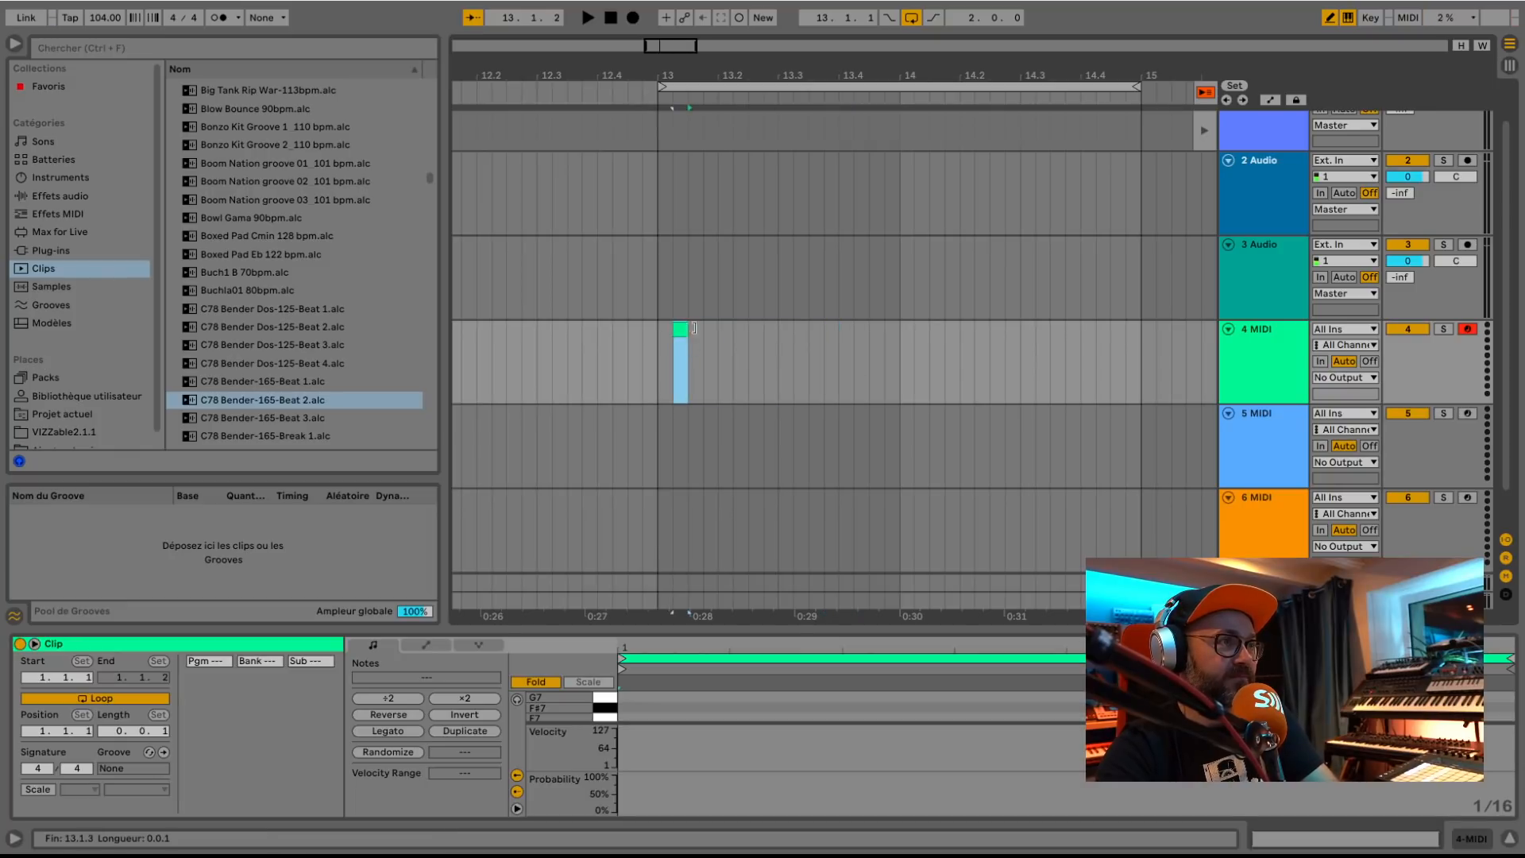
{"action": "key", "text": "ctrl+d"}
{"action": "key", "text": "ctrl+d"}
{"action": "key", "text": "ctrl+d"}
{"action": "key", "text": "ctrl+d"}
{"action": "key", "text": "ctrl+d"}
{"action": "key", "text": "ctrl+d"}
{"action": "key", "text": "ctrl+d"}
{"action": "key", "text": "ctrl+d"}
{"action": "key", "text": "ctrl+d"}
{"action": "key", "text": "ctrl+d"}
{"action": "key", "text": "ctrl+d"}
{"action": "key", "text": "ctrl+d"}
{"action": "key", "text": "ctrl+d"}
{"action": "key", "text": "ctrl+d"}
{"action": "key", "text": "ctrl+d"}
{"action": "key", "text": "ctrl+d"}
{"action": "key", "text": "ctrl+d"}
{"action": "key", "text": "ctrl+d"}
{"action": "key", "text": "ctrl+d"}
{"action": "key", "text": "ctrl+d"}
Create a 1/16-long MIDI clip at 13.1.4 on the 5 MIDI track and duplicate it repeatedly up to 14.3.3
{"action": "left_click_drag", "start_coordinate": [706, 456], "coordinate": [712, 456]}
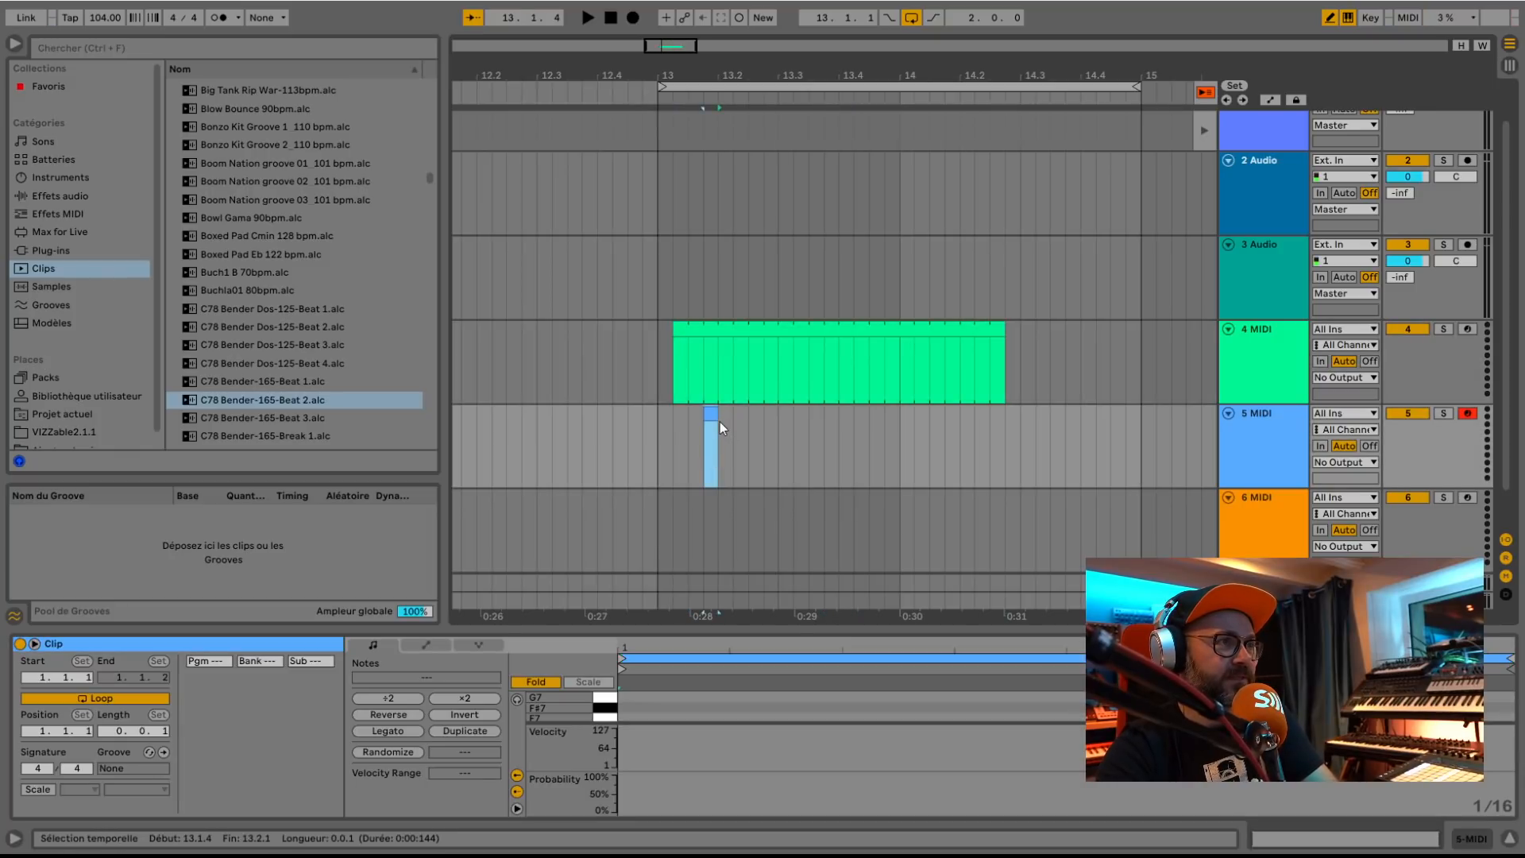
{"action": "key", "text": "ctrl+d"}
{"action": "key", "text": "ctrl+d"}
{"action": "key", "text": "ctrl+d"}
{"action": "key", "text": "ctrl+d"}
{"action": "key", "text": "ctrl+d"}
{"action": "key", "text": "ctrl+d"}
{"action": "key", "text": "ctrl+d"}
{"action": "key", "text": "ctrl+d"}
{"action": "key", "text": "ctrl+d"}
{"action": "key", "text": "ctrl+d"}
{"action": "key", "text": "ctrl+d"}
{"action": "key", "text": "ctrl+d"}
{"action": "key", "text": "ctrl+d"}
{"action": "key", "text": "ctrl+d"}
{"action": "key", "text": "ctrl+d"}
{"action": "key", "text": "ctrl+d"}
{"action": "key", "text": "ctrl+d"}
{"action": "key", "text": "ctrl+d"}
{"action": "key", "text": "ctrl+d"}
{"action": "key", "text": "ctrl+d"}
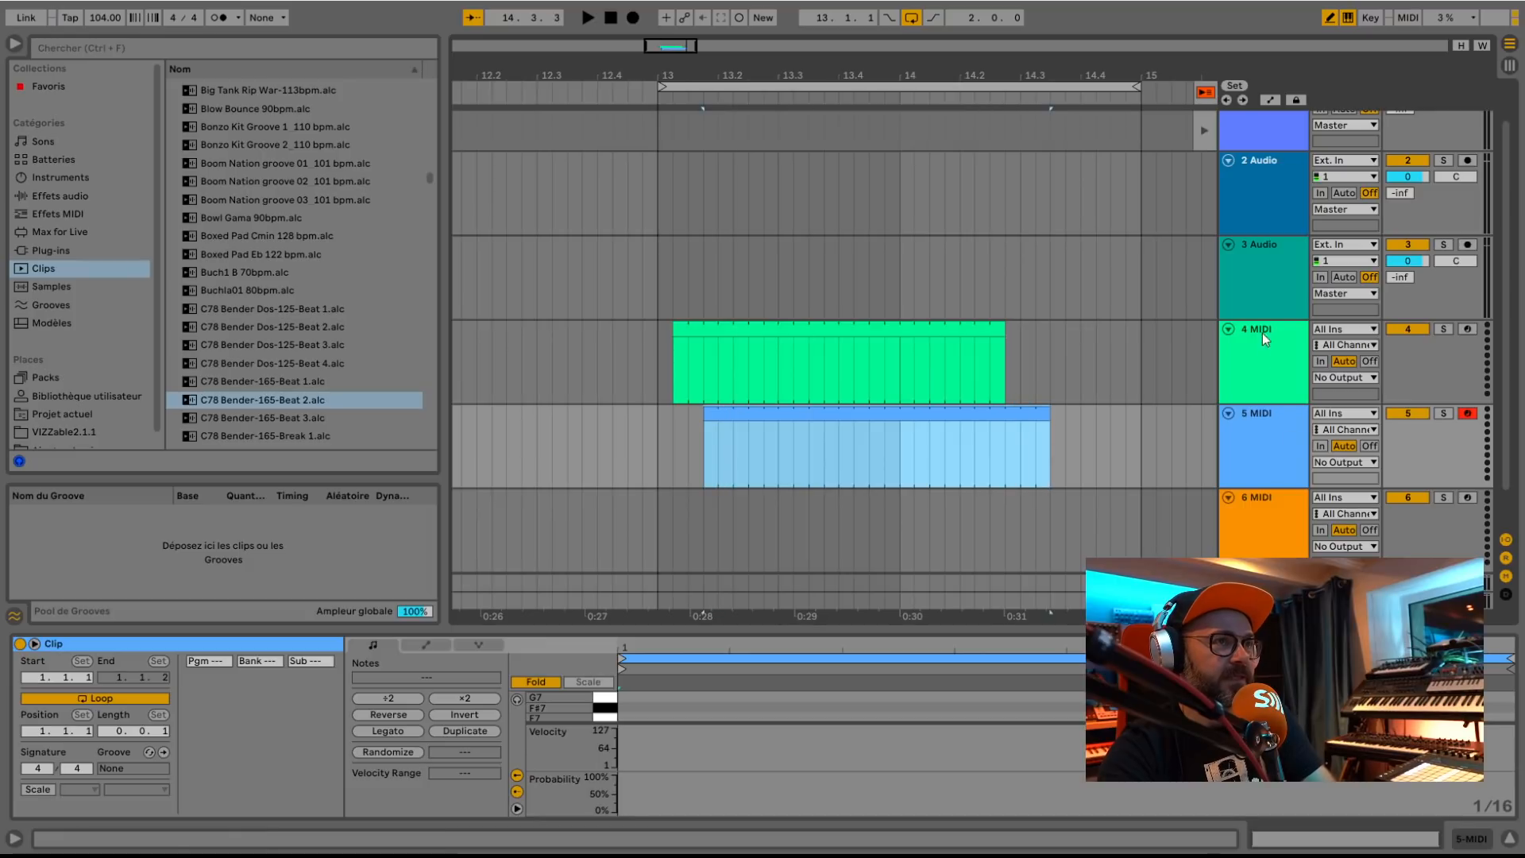
Select the 4 MIDI and 5 MIDI tracks together and link them
{"action": "left_click", "coordinate": [1262, 332]}
{"action": "left_click", "coordinate": [1261, 451], "text": "shift"}
{"action": "right_click", "coordinate": [1260, 452]}
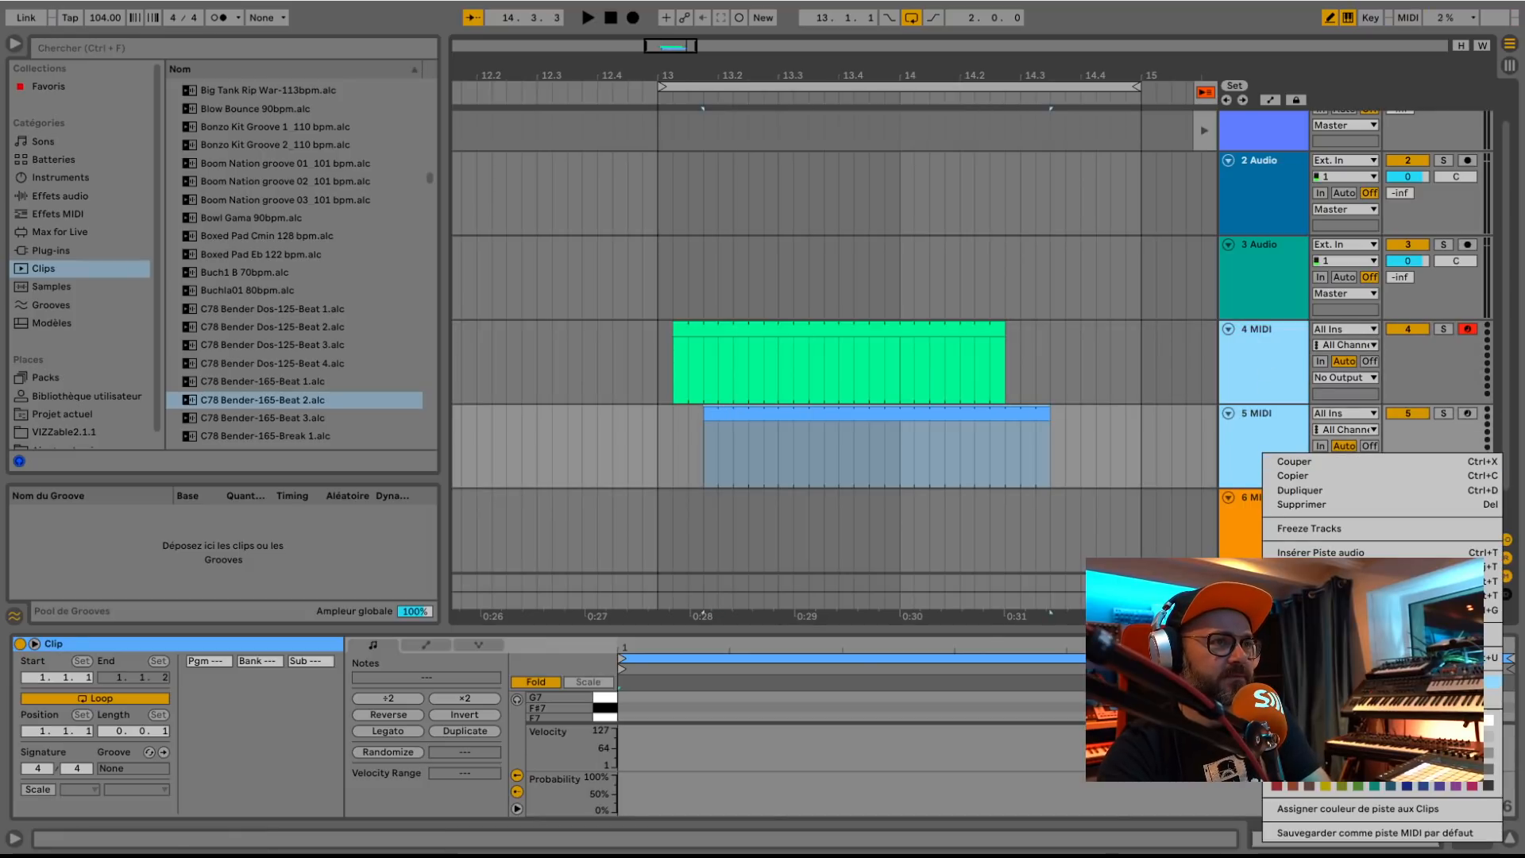
{"action": "key", "text": "Escape"}
Delete the range from 13.3.3 to 13.4.2 across both linked tracks and select the clips that follow the gap
{"action": "left_click_drag", "start_coordinate": [811, 444], "coordinate": [857, 371]}
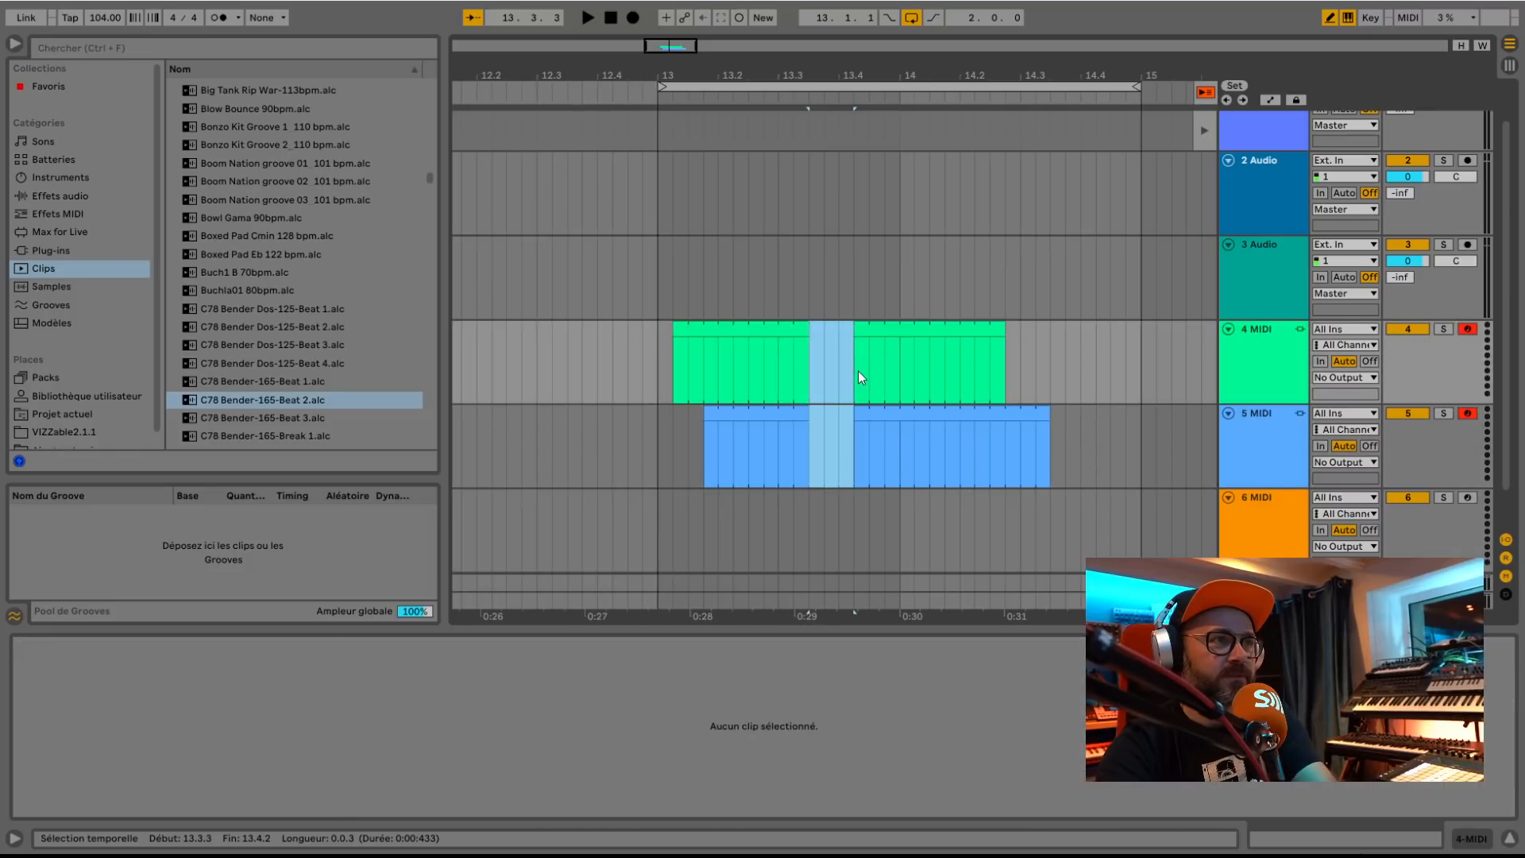
{"action": "key", "text": "Delete"}
{"action": "left_click", "coordinate": [945, 514]}
{"action": "left_click", "coordinate": [1139, 325]}
{"action": "left_click", "coordinate": [897, 340]}
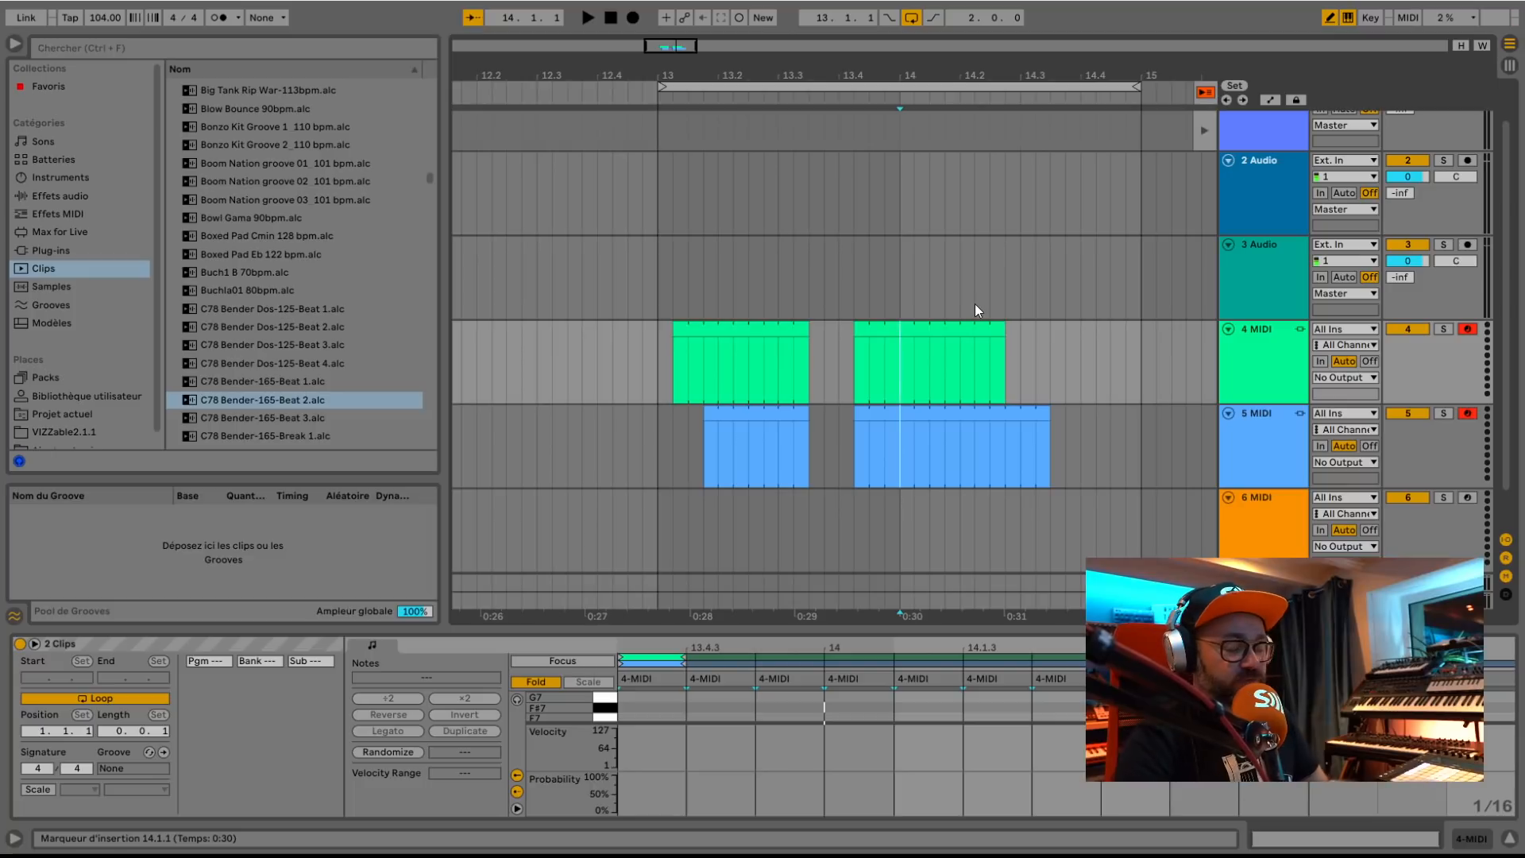
{"action": "left_click", "coordinate": [860, 328]}
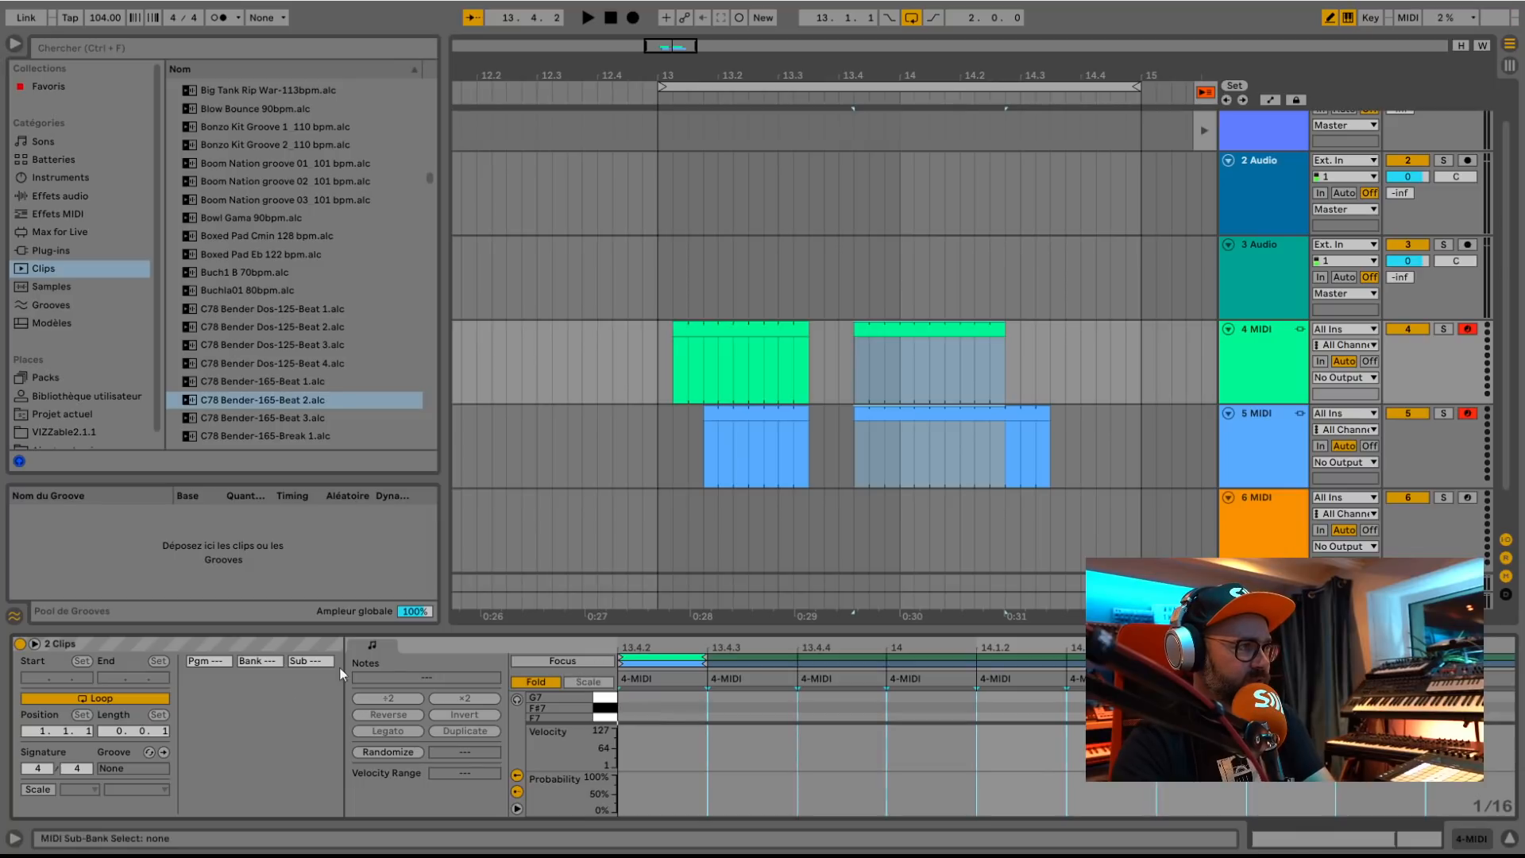
{"action": "left_click", "coordinate": [728, 413]}
Switch to Session View, select the drum kit track's third clip, enable its Scale setting and open the scale type choices
{"action": "key", "text": "Tab"}
{"action": "left_click", "coordinate": [507, 106]}
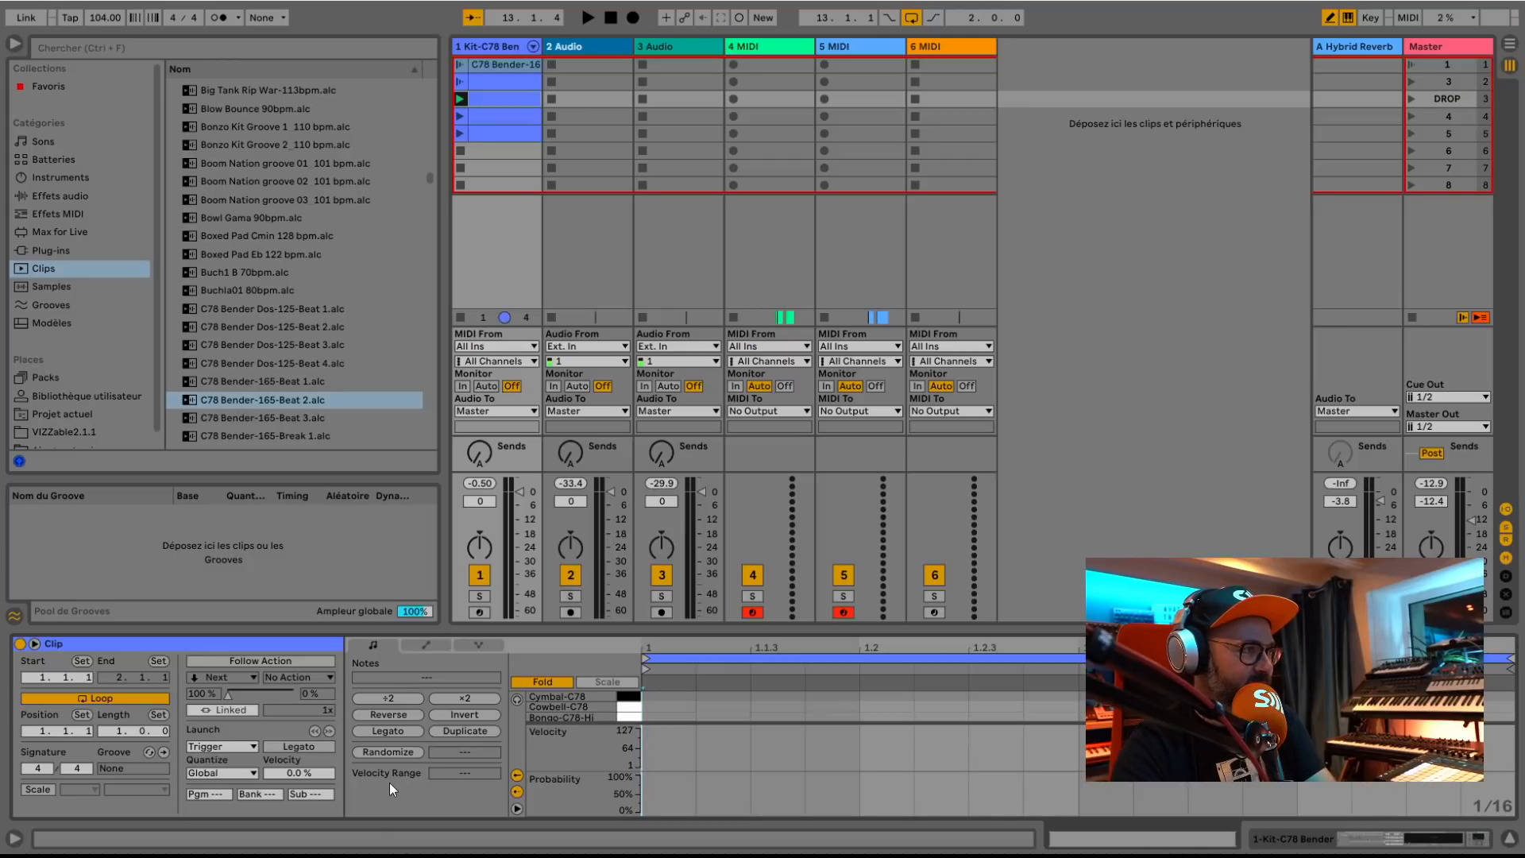
{"action": "left_click", "coordinate": [39, 790]}
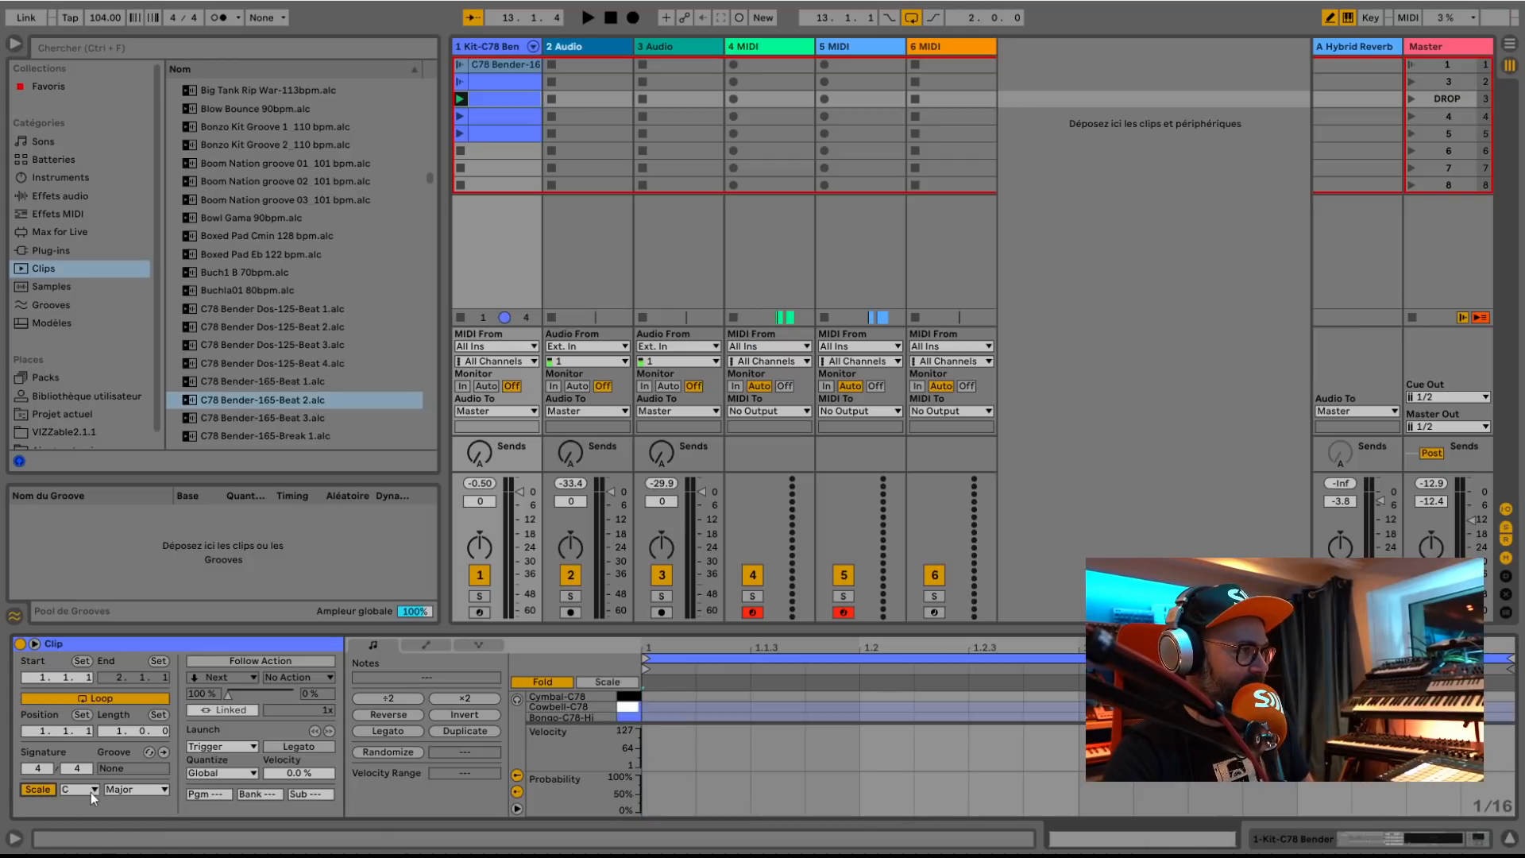
{"action": "left_click", "coordinate": [128, 788]}
{"action": "left_click", "coordinate": [130, 788]}
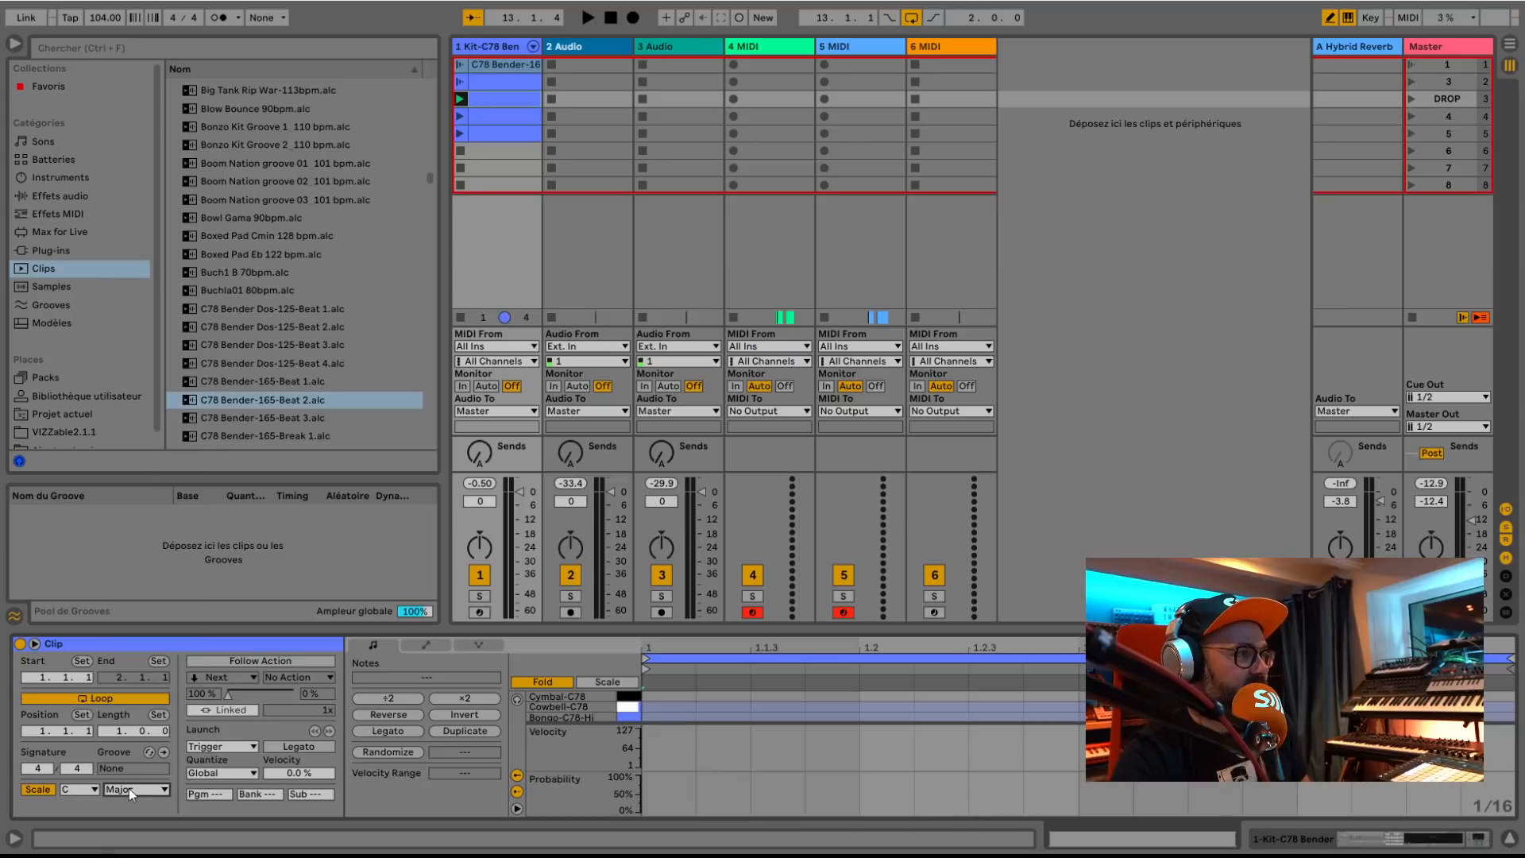